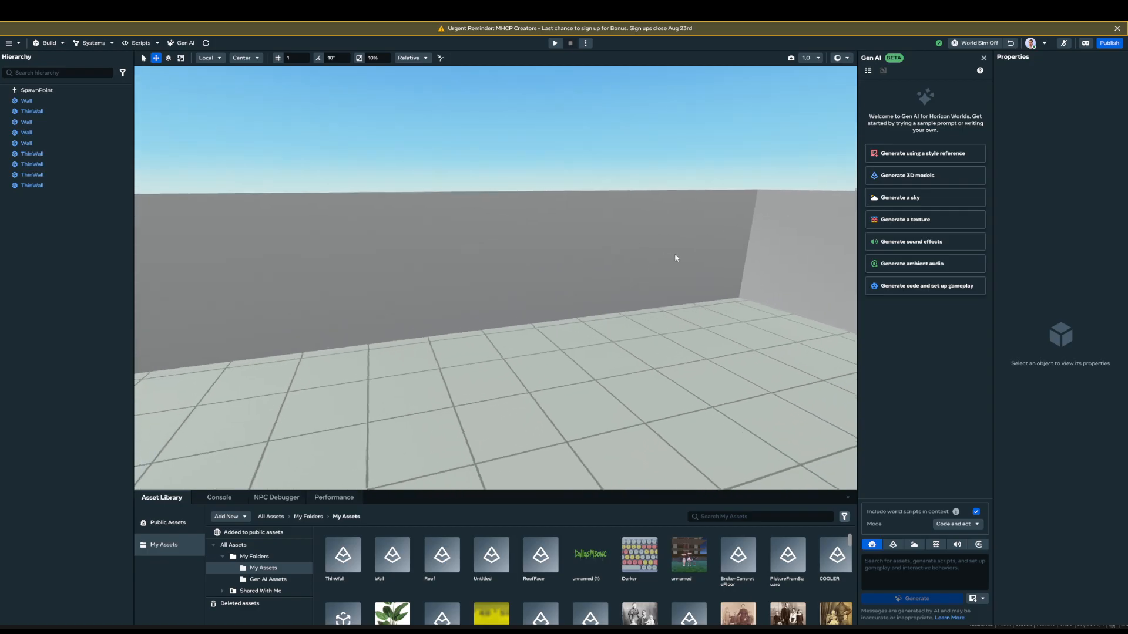
- Apply the generated wood texture dated Aug 1, 2025 at 12:28 PM to the long grey thin wall
left_click(631, 269)
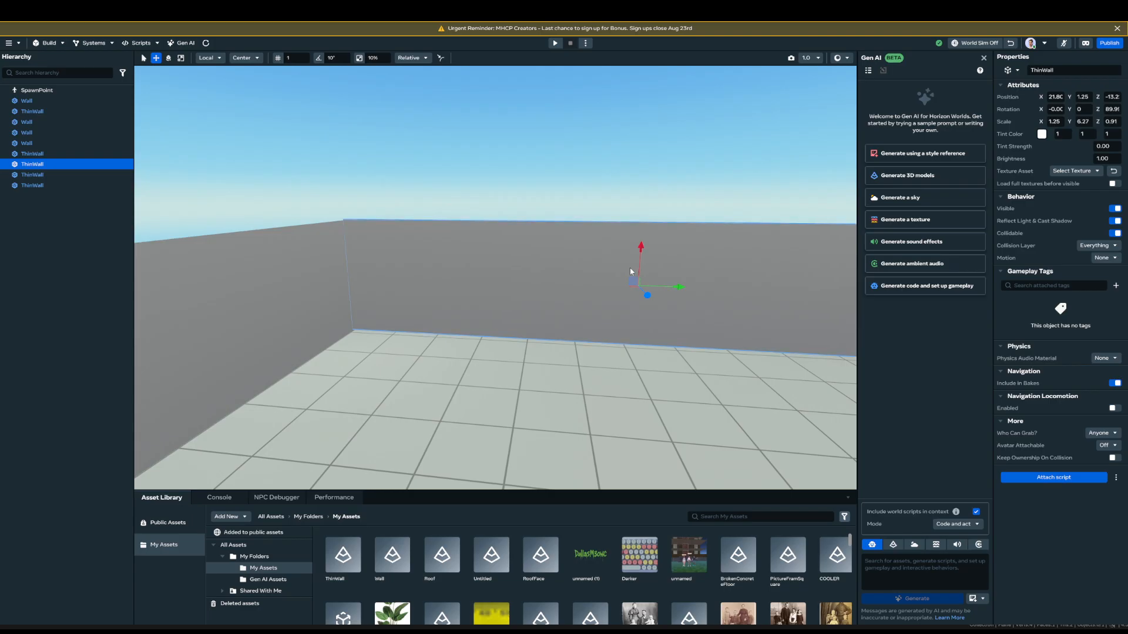
right_click_drag(529, 266, 680, 262)
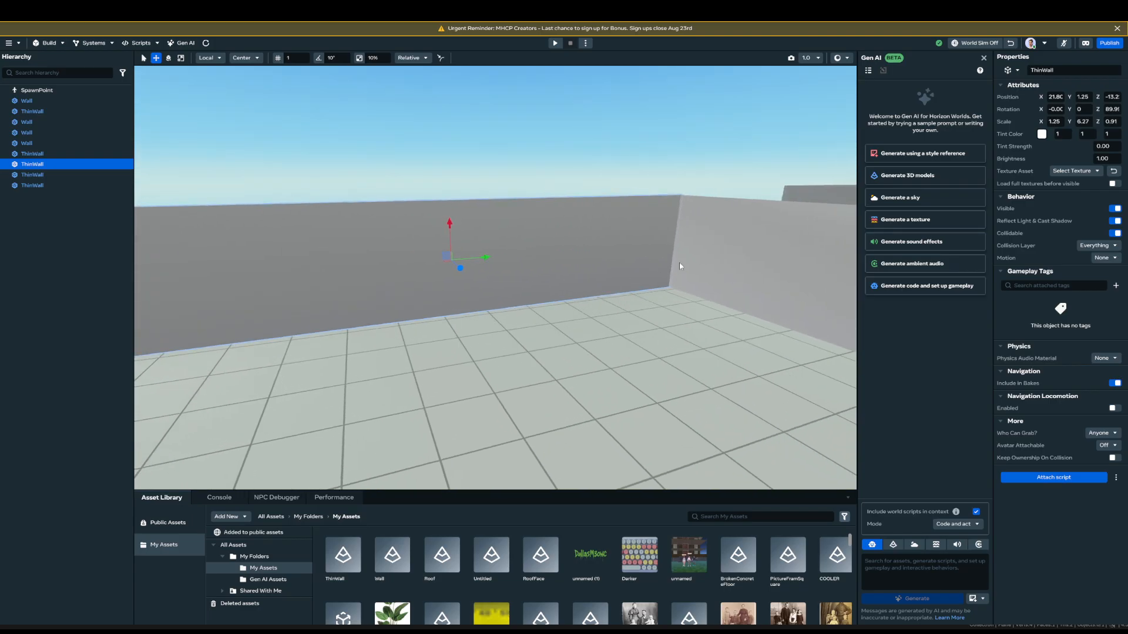
left_click(1075, 171)
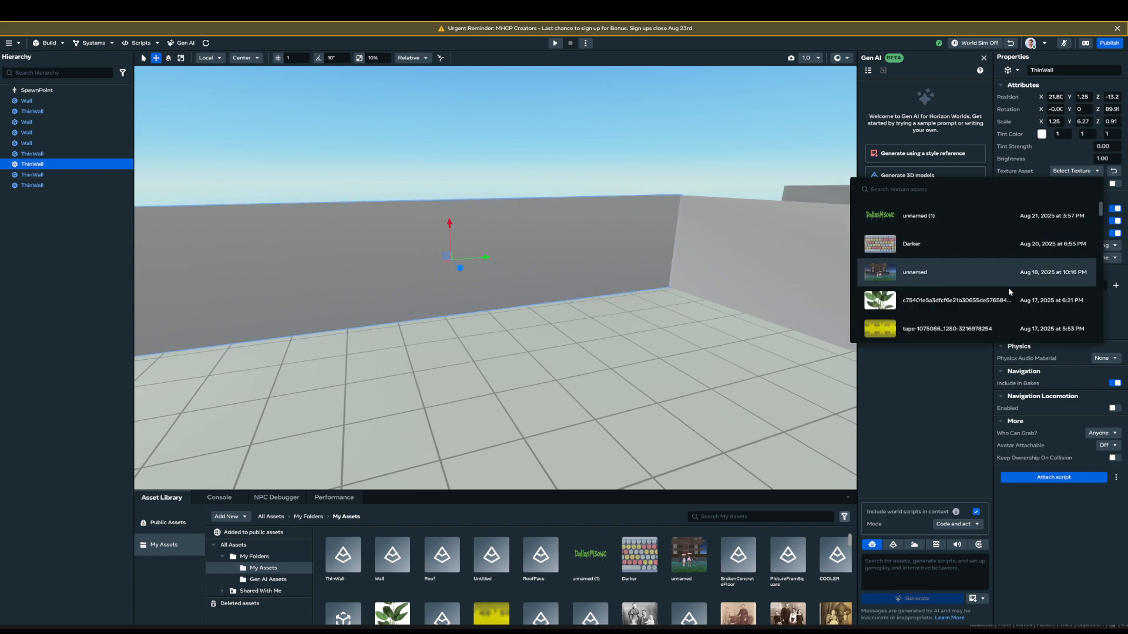
scroll(981, 296, "down", 10)
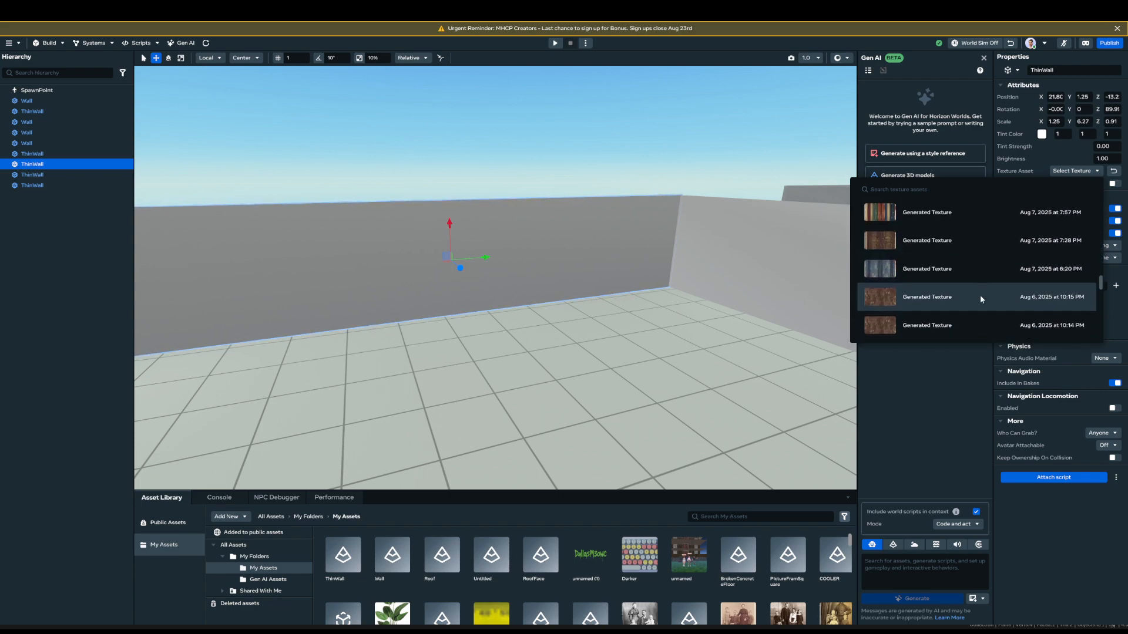
scroll(980, 295, "down", 1)
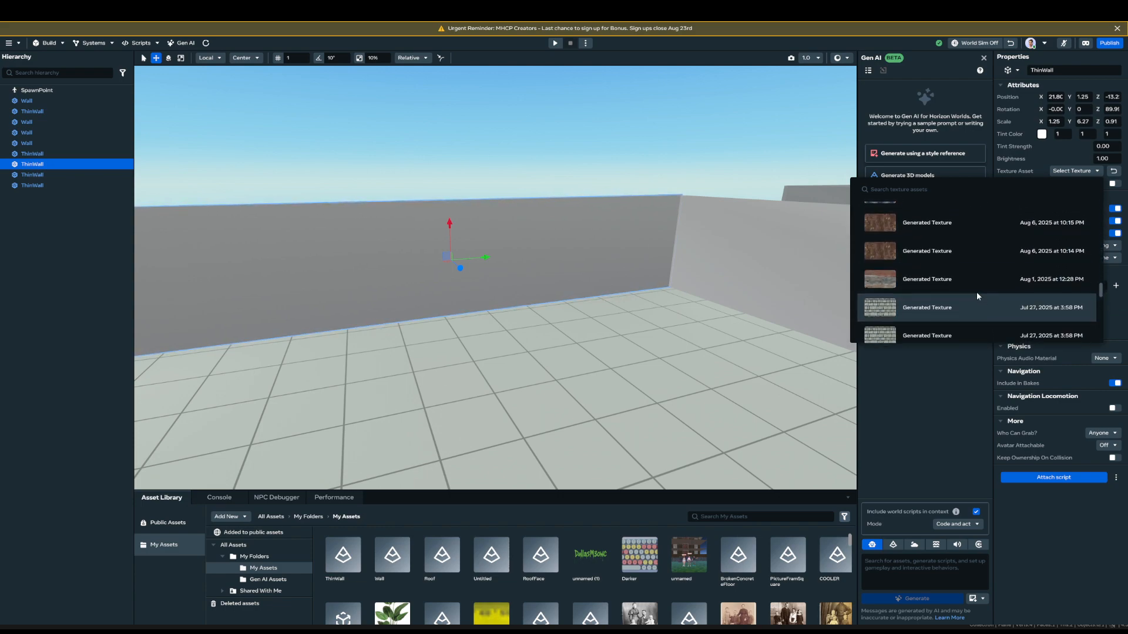
left_click(924, 280)
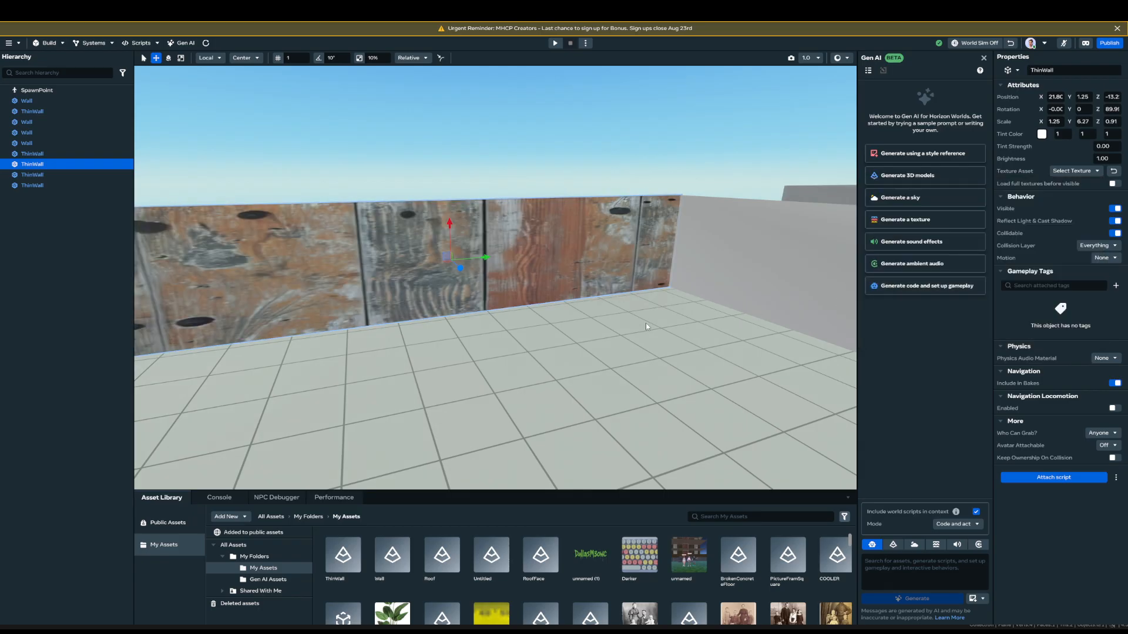
right_click_drag(644, 323, 589, 306)
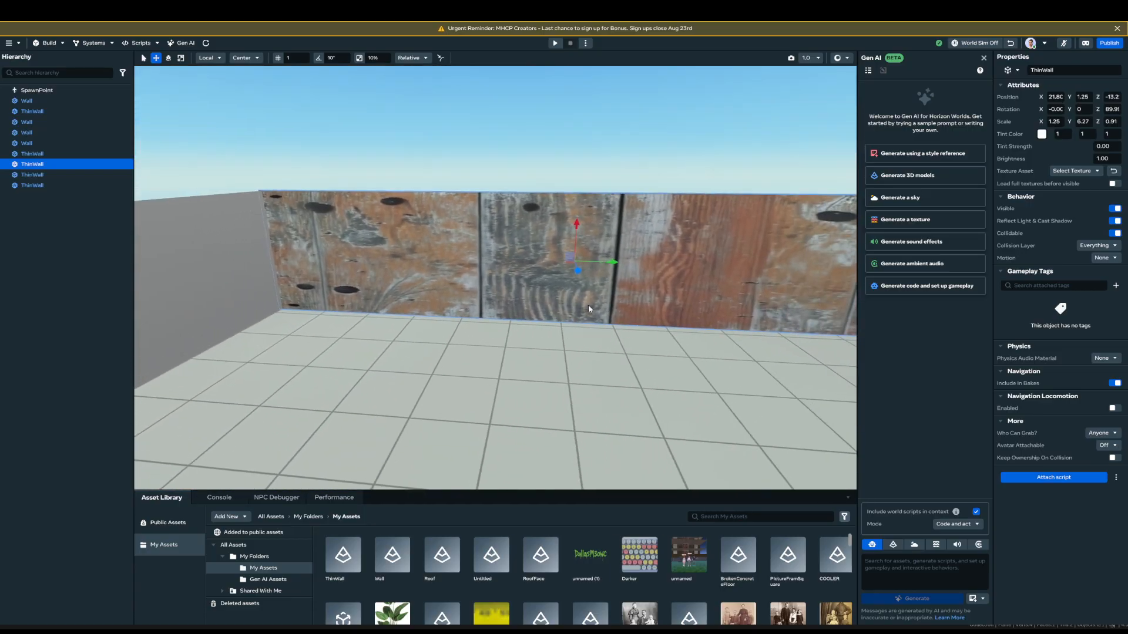
- Try scaling the textured wall down to a Y scale of about 1.28, and undo the scaling
key("r")
left_click_drag(612, 262, 580, 266)
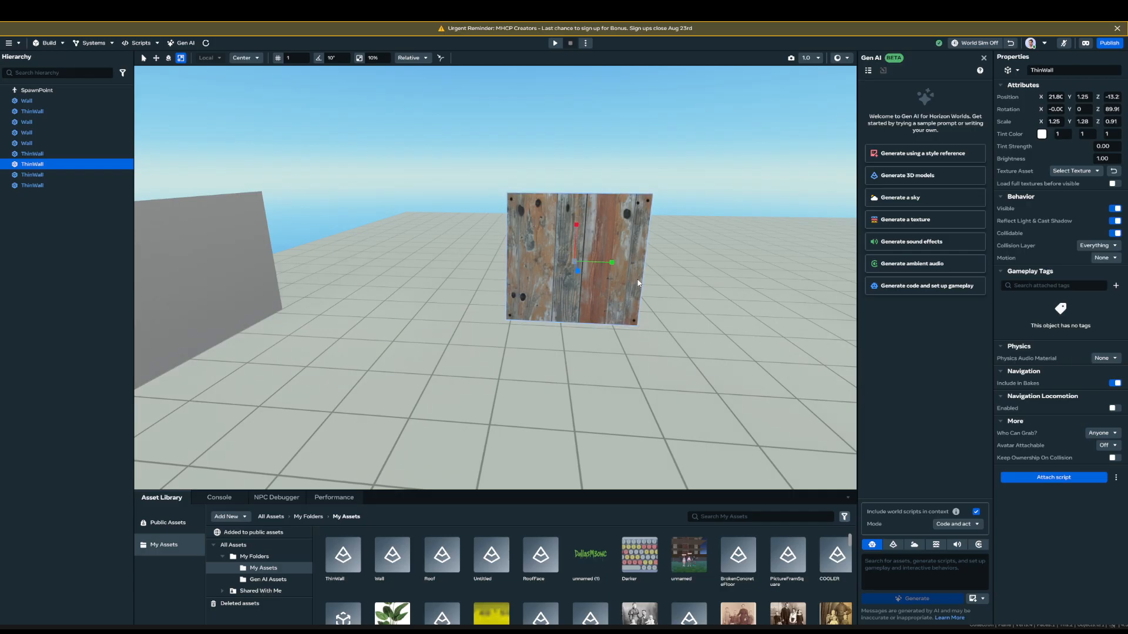
key("ctrl+z")
left_click(612, 154)
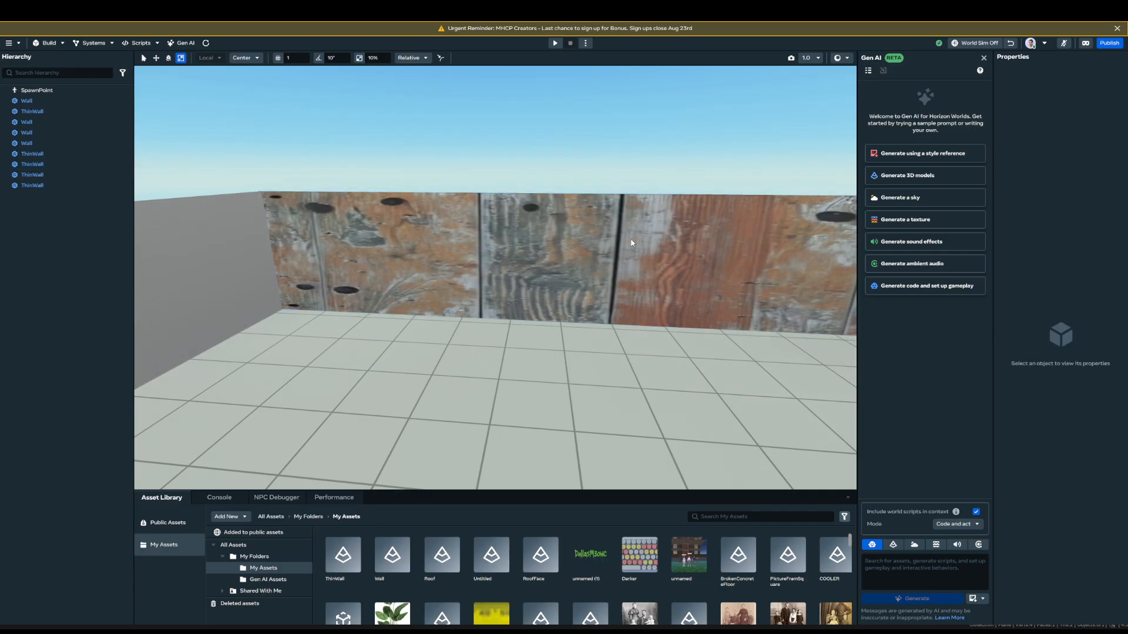
- Replace the wall's texture with the generated grey wood-plank texture and deselect the wall
left_click(764, 229)
left_click(1069, 171)
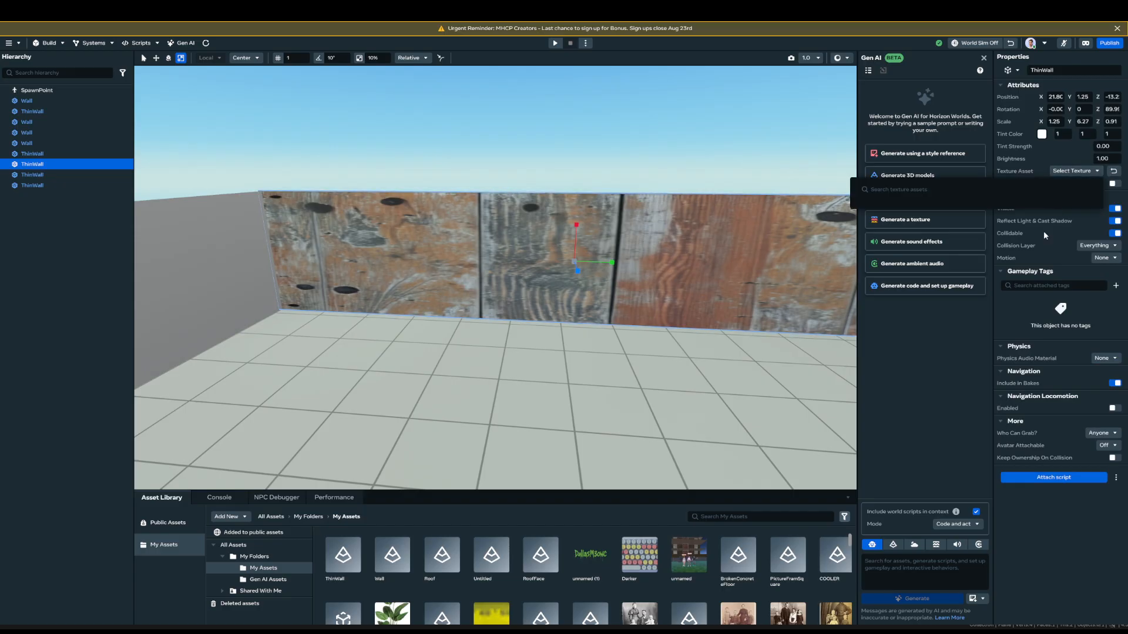
scroll(993, 308, "down", 5)
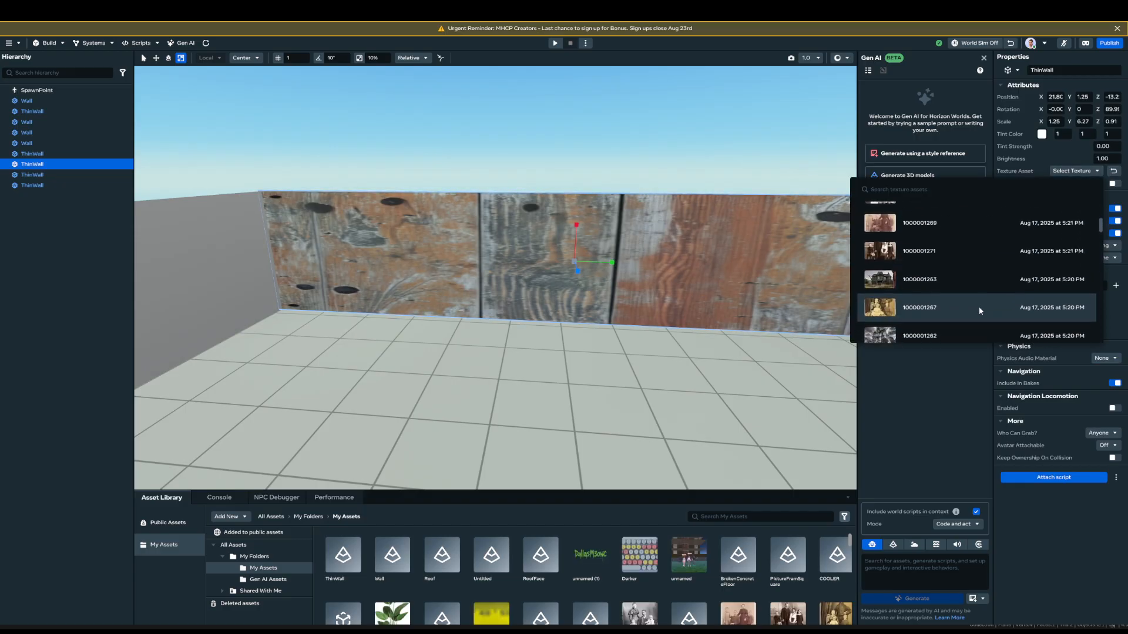
scroll(961, 297, "down", 10)
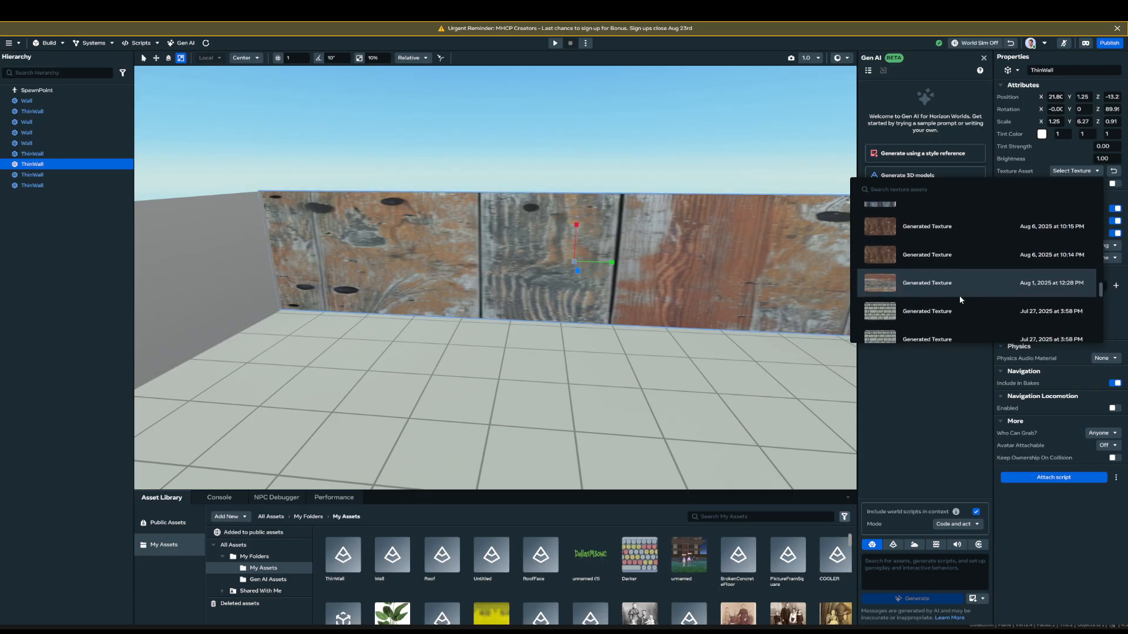
left_click(933, 254)
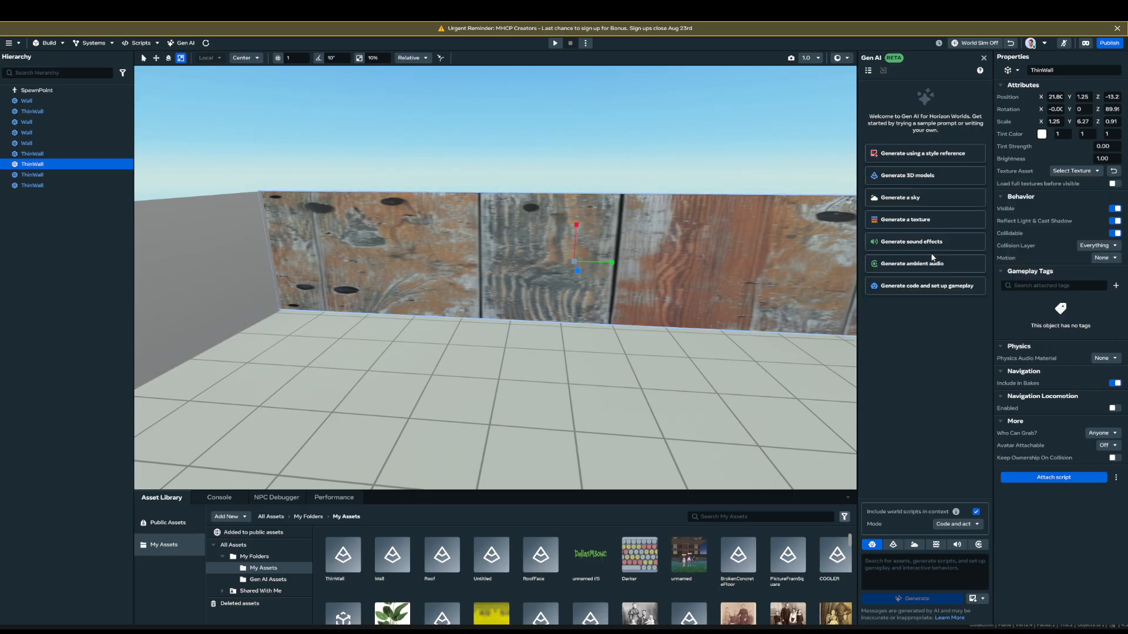
right_click_drag(634, 308, 699, 332)
left_click(616, 197)
right_click_drag(616, 193, 621, 271)
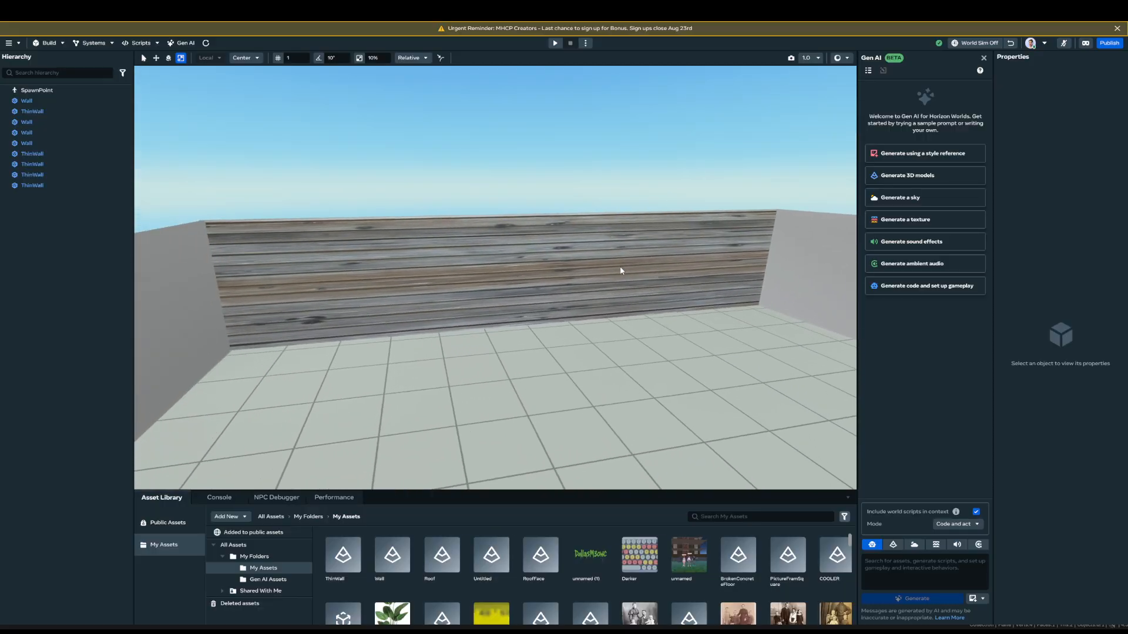
- Set the tint strength of the plank-textured wall to 1.00
left_click(564, 268)
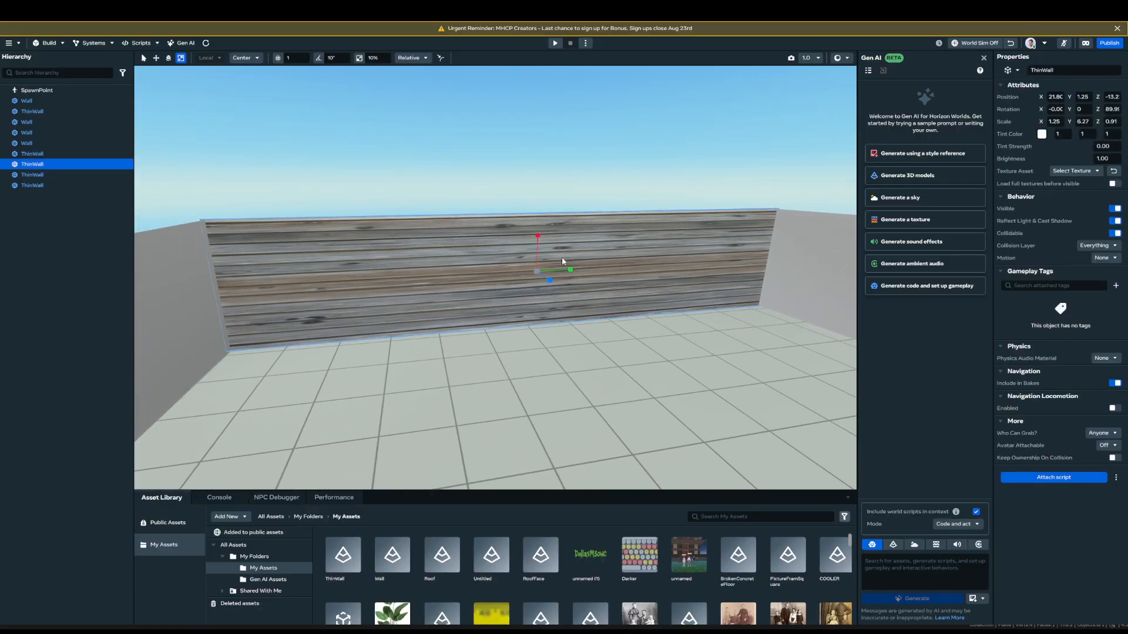
key("w")
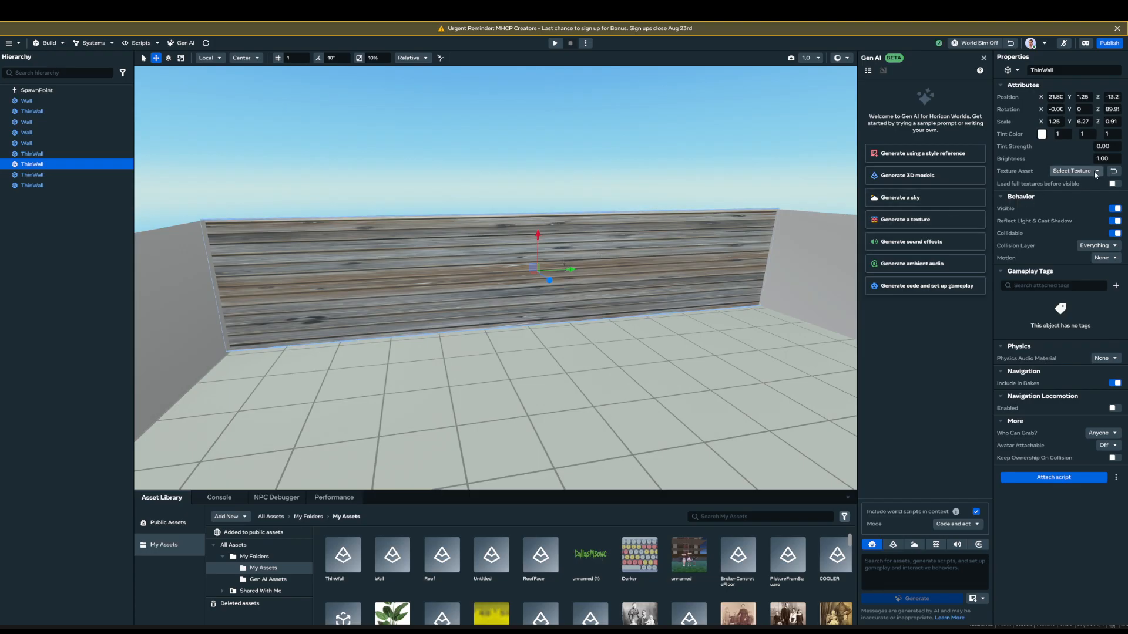
left_click(1107, 146)
left_click(1000, 147)
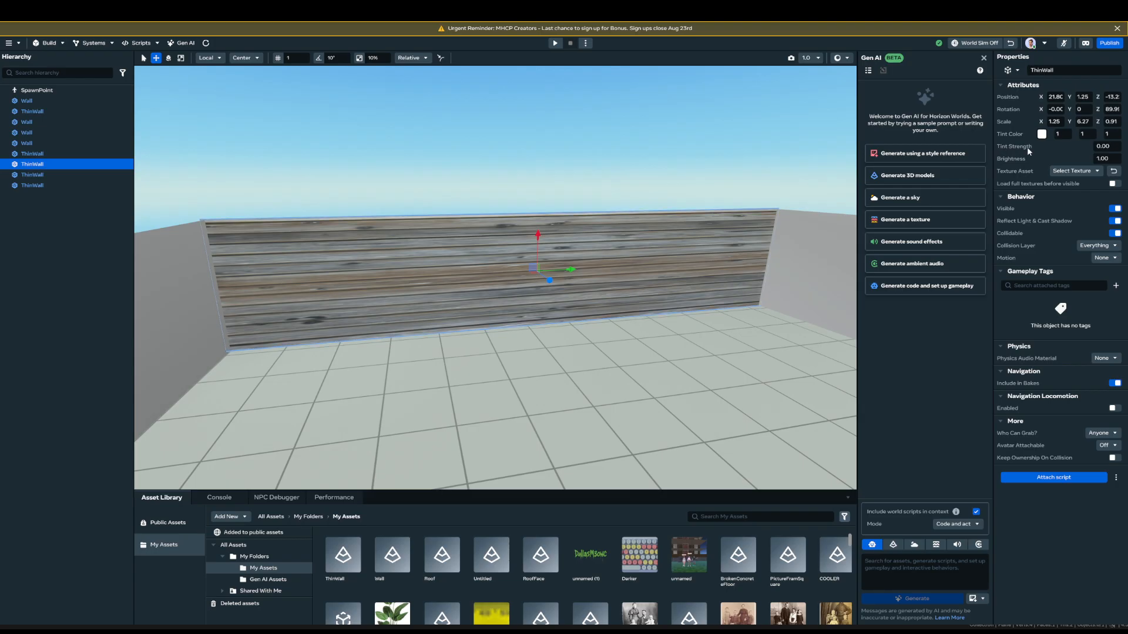
left_click(1110, 148)
- Tint the plank-textured wall dark purple, with a tint color of about 0.07, 0, 0.31
left_click(1042, 135)
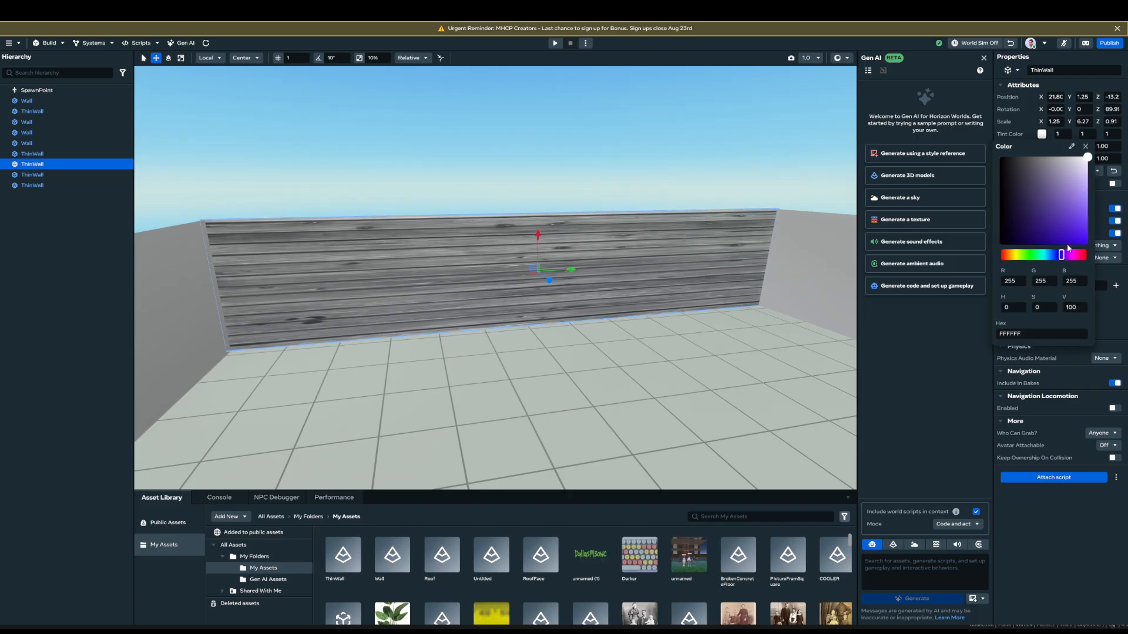
left_click(1086, 244)
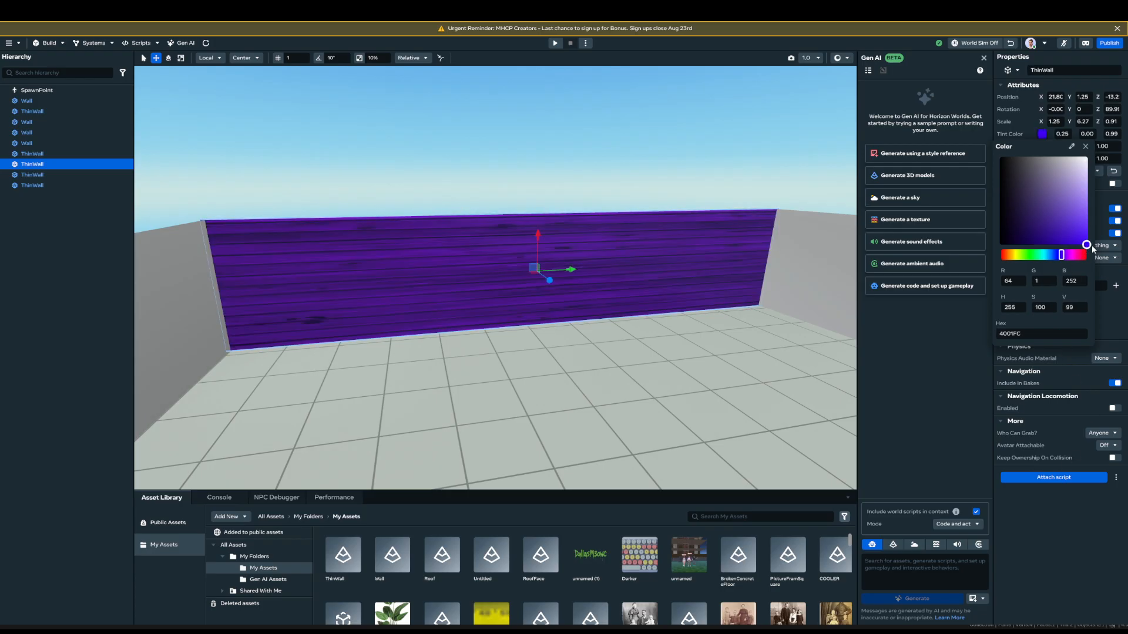
left_click_drag(1035, 240, 1027, 244)
left_click(927, 420)
- Apply the generated texture dated Aug 6, 2025 at 10:14 PM to the thin wall adjoining the purple one
right_click_drag(516, 351, 378, 347)
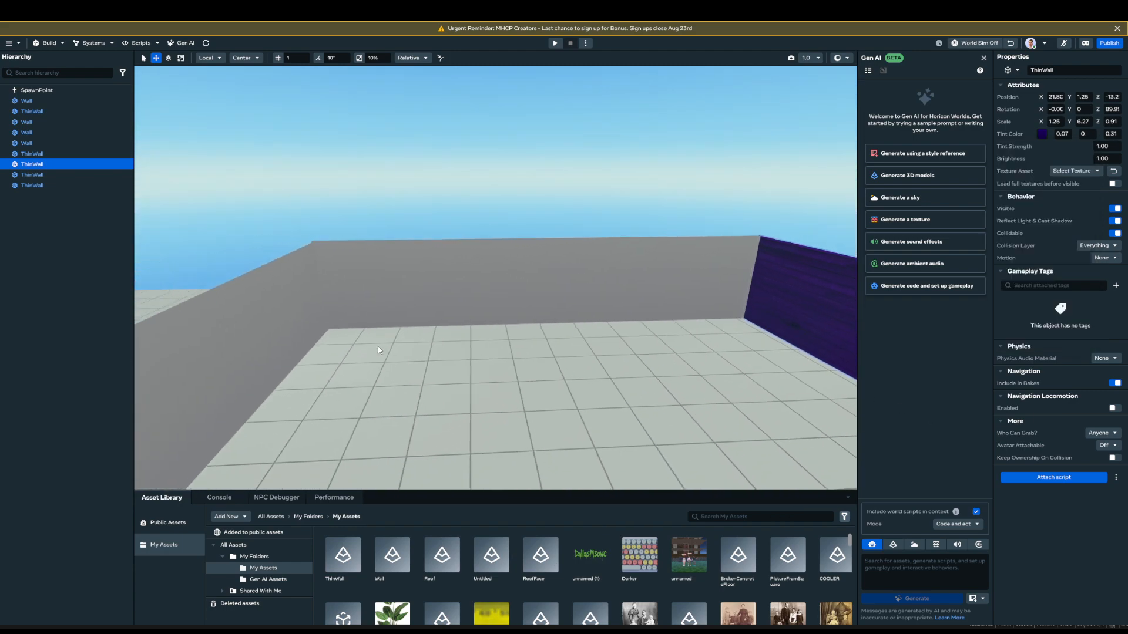
left_click(382, 329)
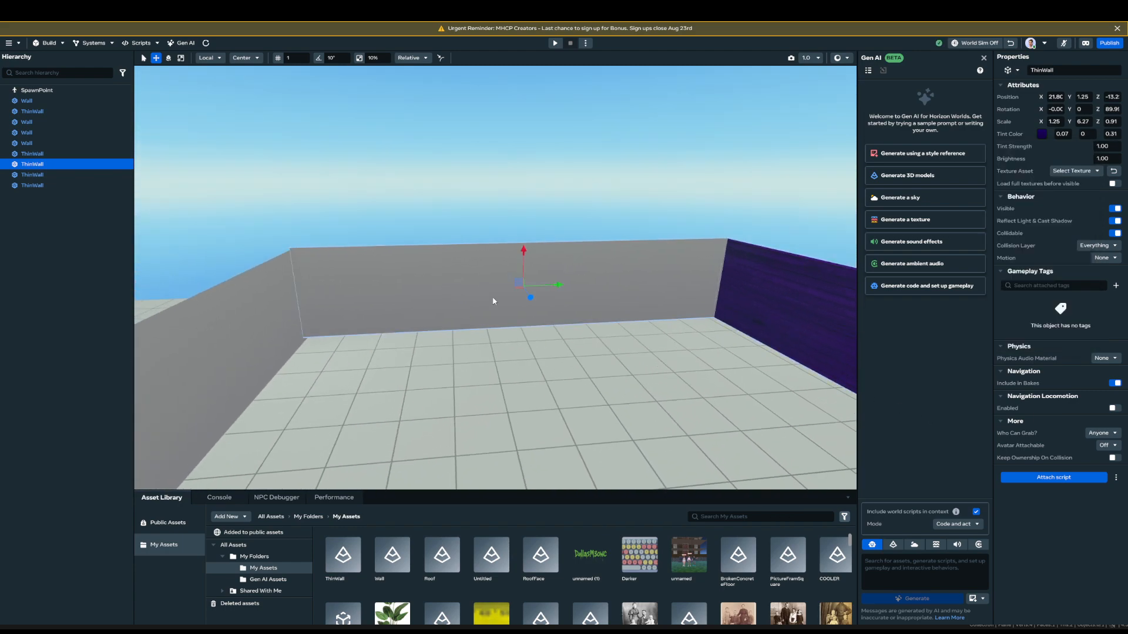
left_click(1075, 171)
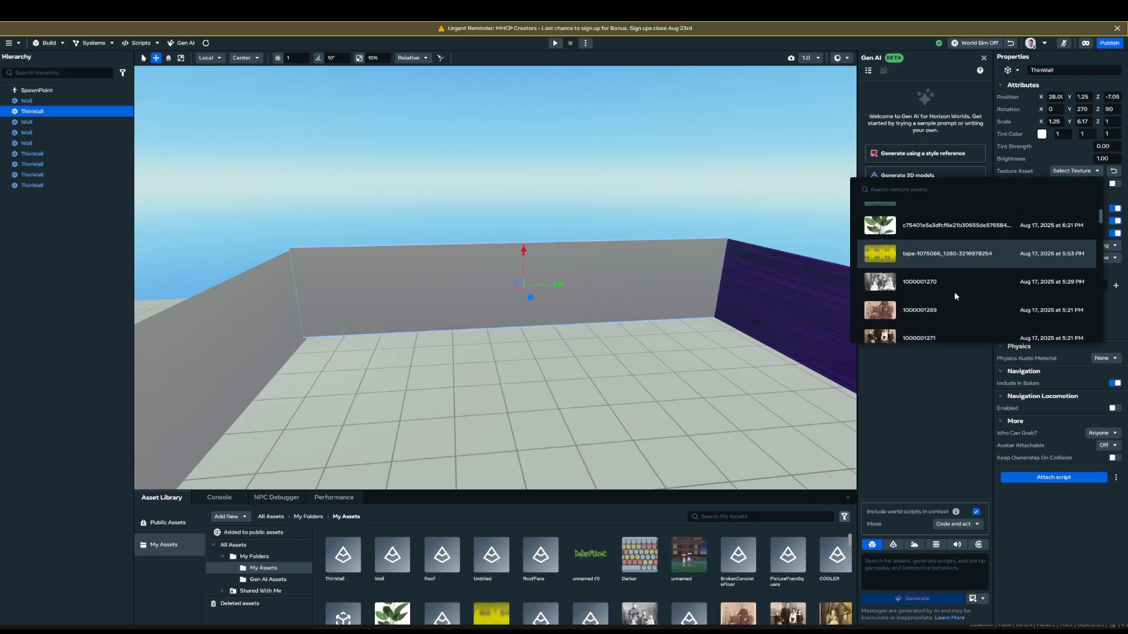
scroll(954, 292, "down", 1)
scroll(951, 299, "down", 5)
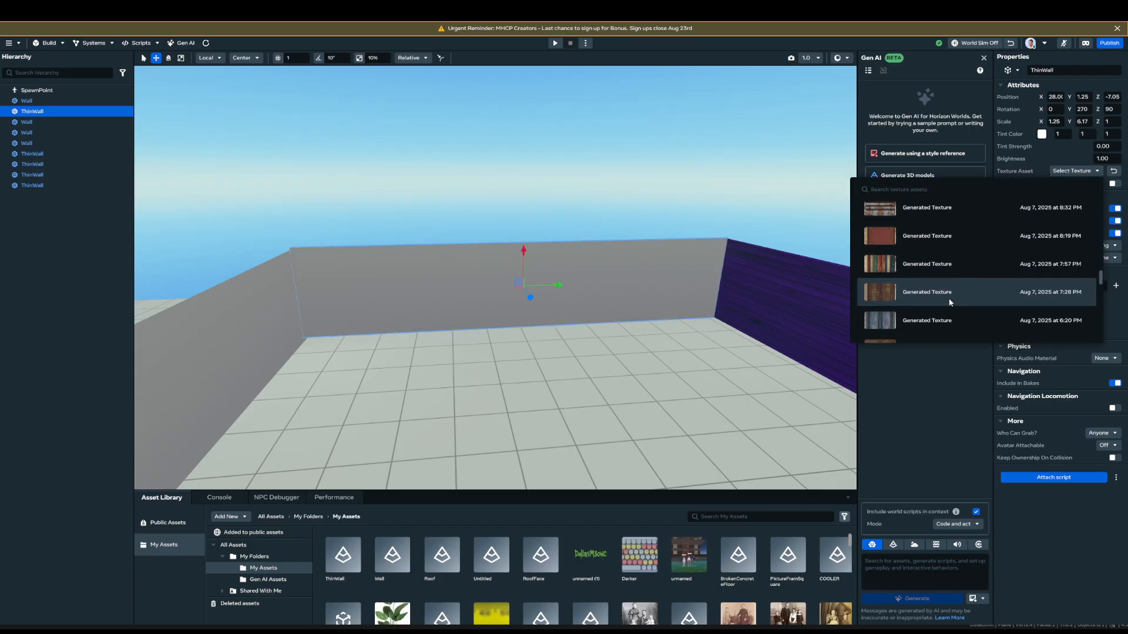
scroll(957, 293, "down", 1)
scroll(954, 276, "up", 2)
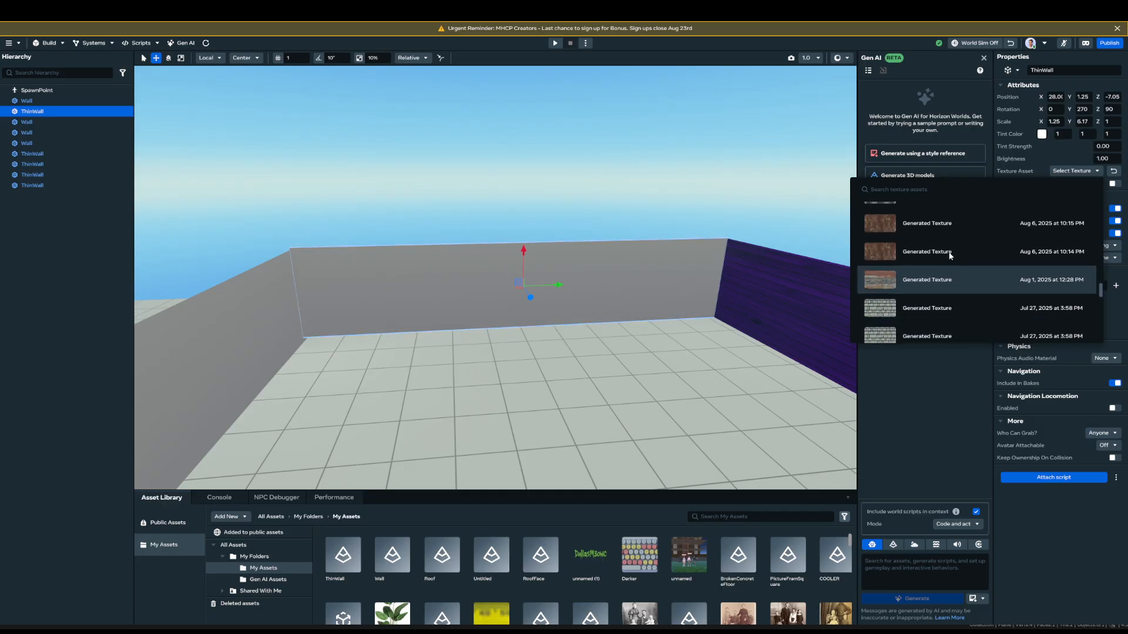
left_click(939, 251)
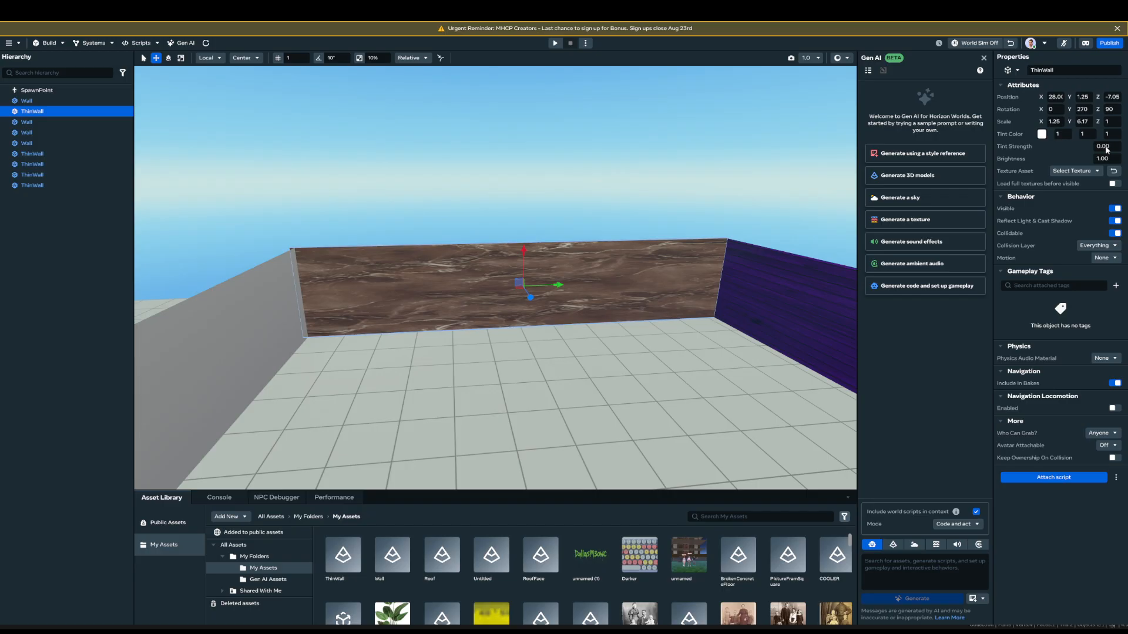
- Tint the brown-textured wall green, about 0.12, 0.45, 0.02, with a tint strength of 1.00
left_click(1042, 134)
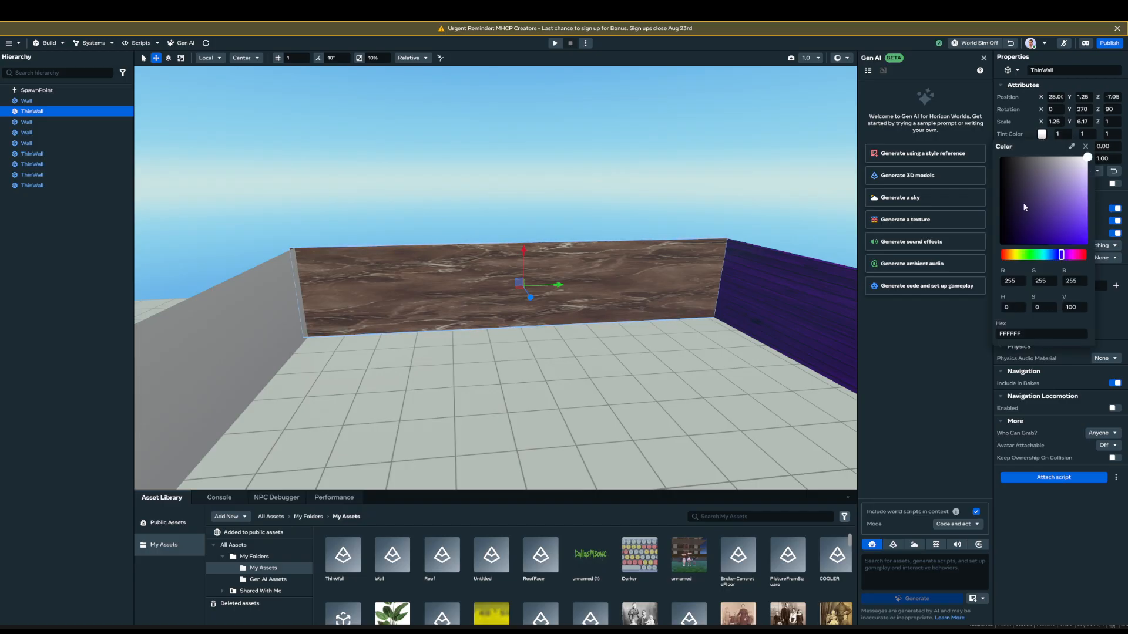
left_click_drag(1058, 256, 1036, 241)
left_click(962, 376)
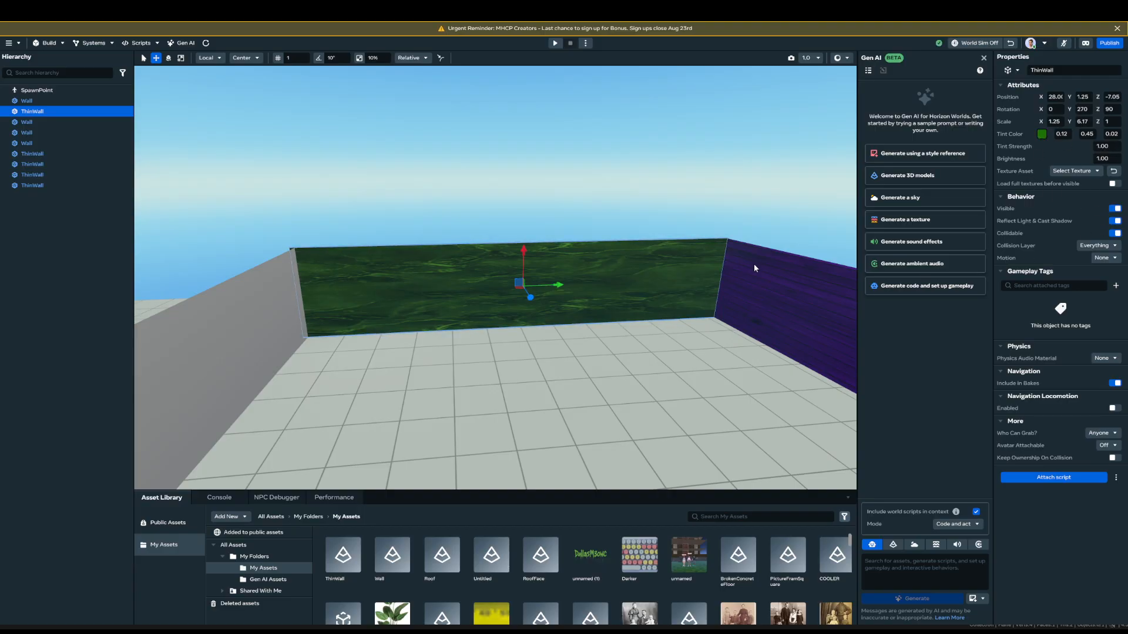
- Copy the tint color of the purple wall and paste it onto the green wall
mouse_move(727, 264)
right_mouse_down()
mouse_move(651, 235)
mouse_move(542, 241)
mouse_move(599, 267)
mouse_move(706, 259)
right_mouse_up()
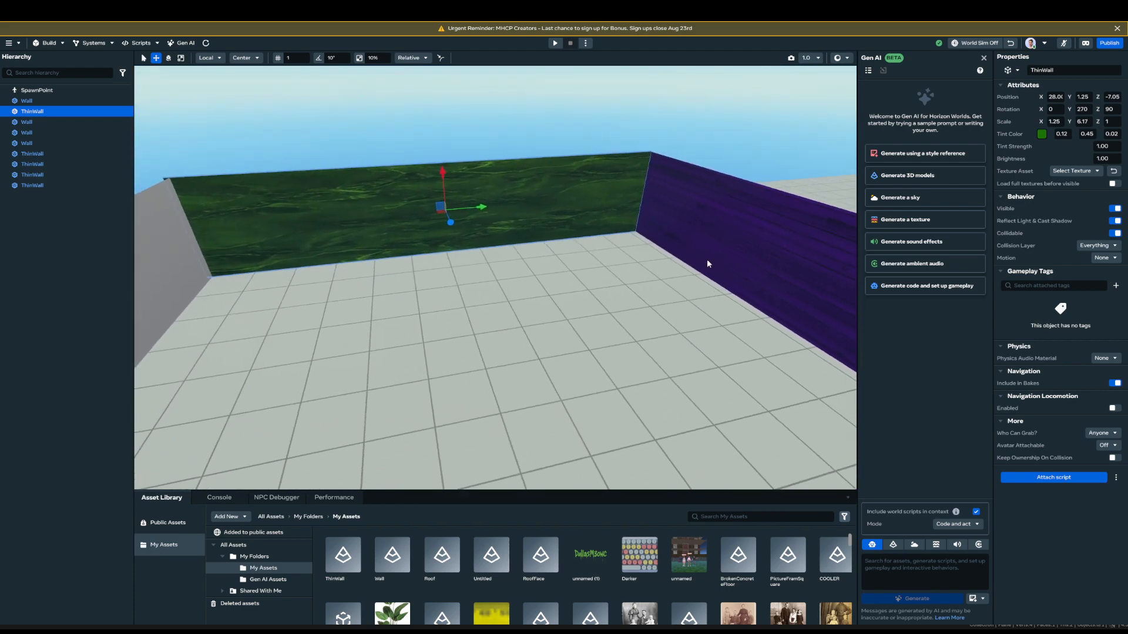
left_click(1042, 134)
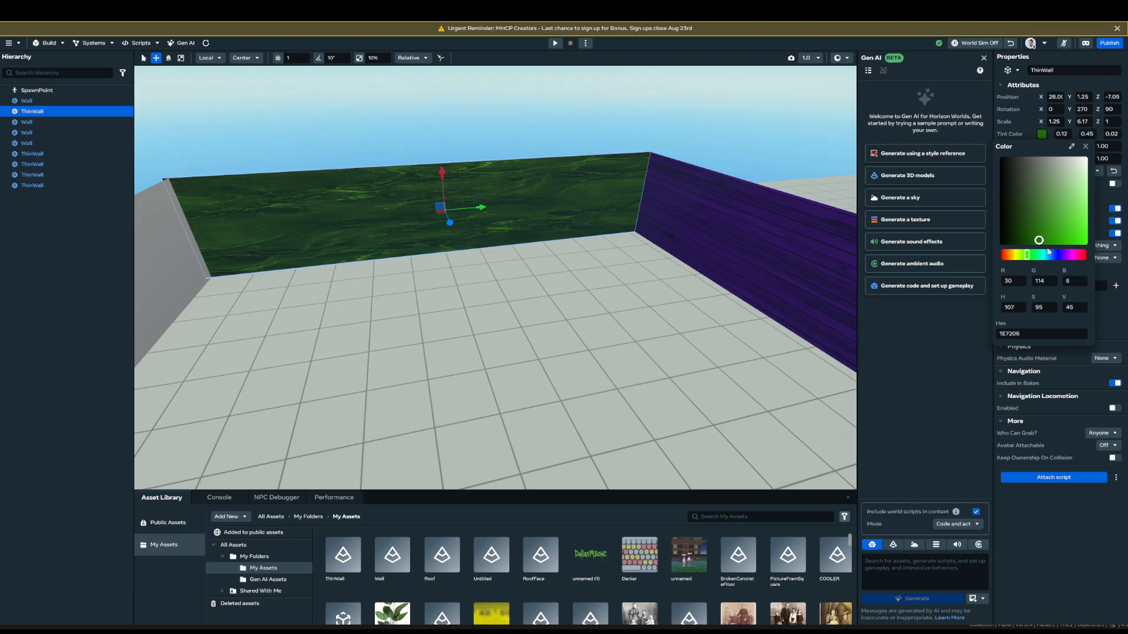
left_click(753, 221)
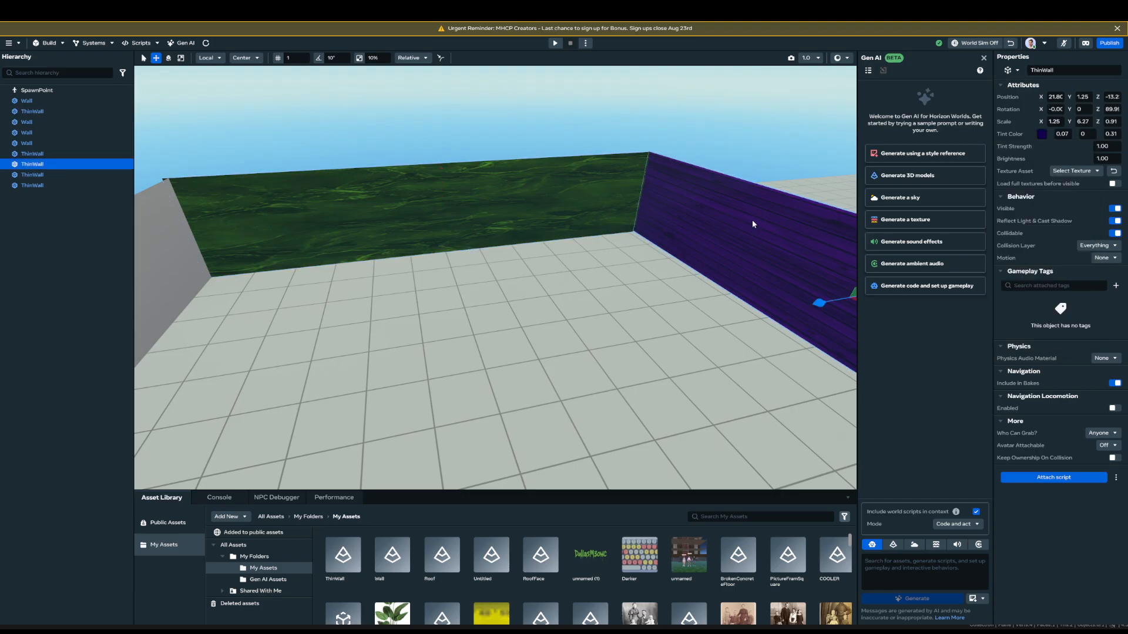
right_click(1042, 137)
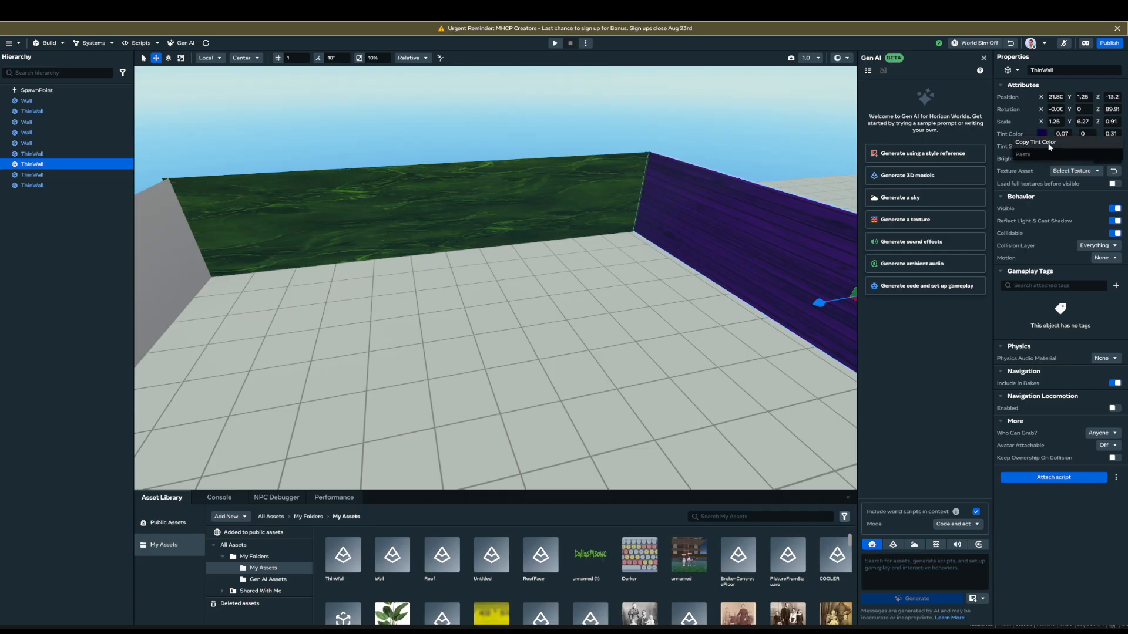
left_click(1049, 144)
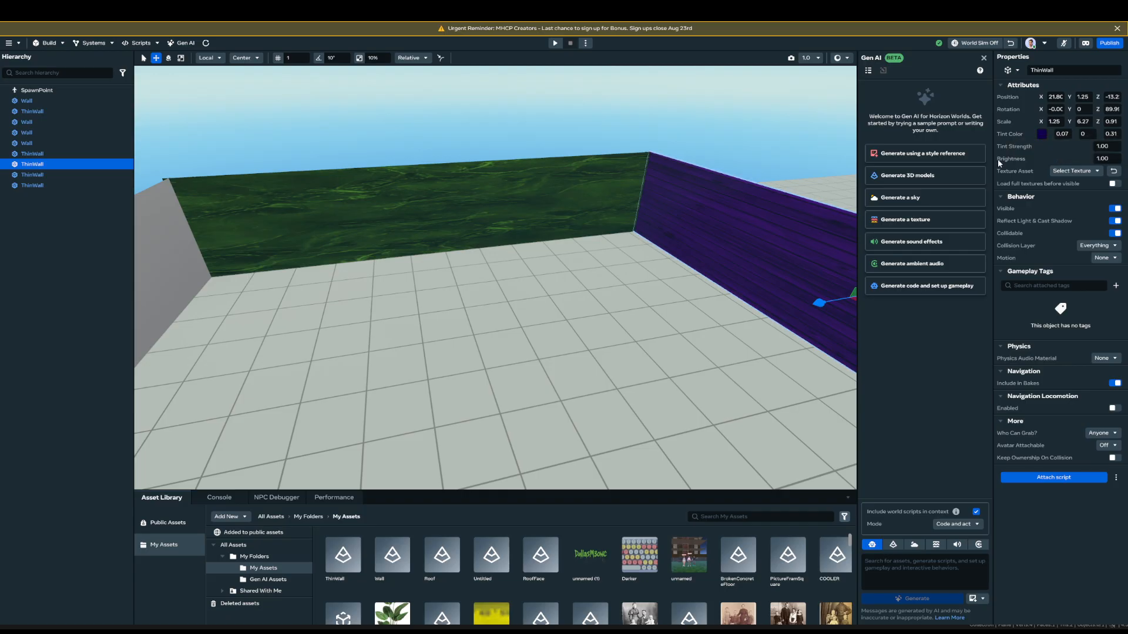
left_click(501, 203)
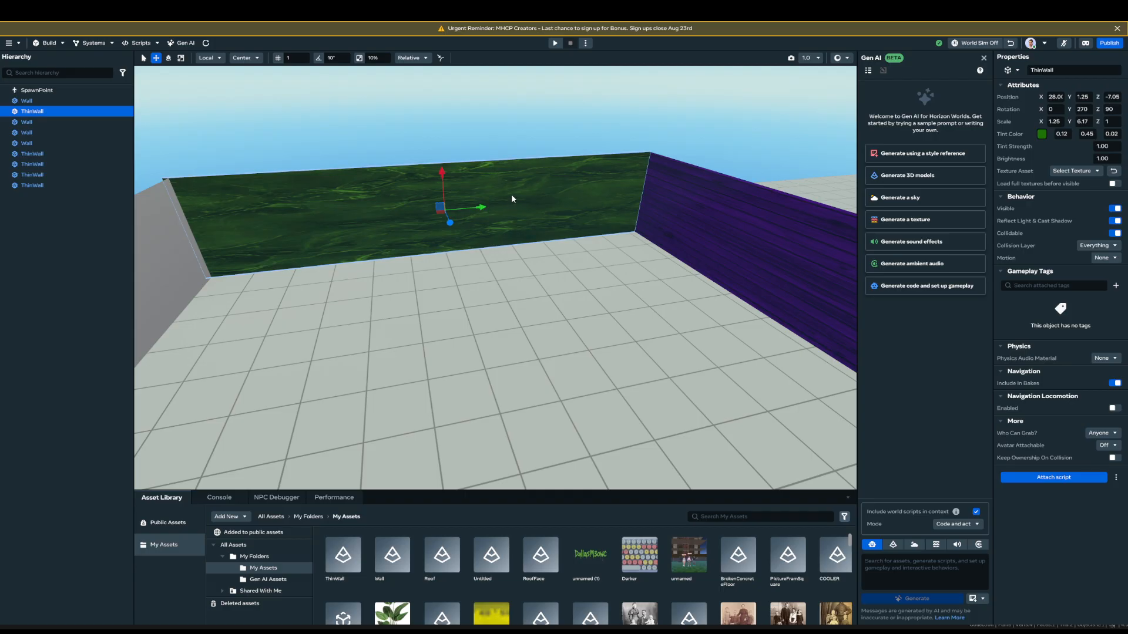
right_click(1042, 138)
left_click(1034, 151)
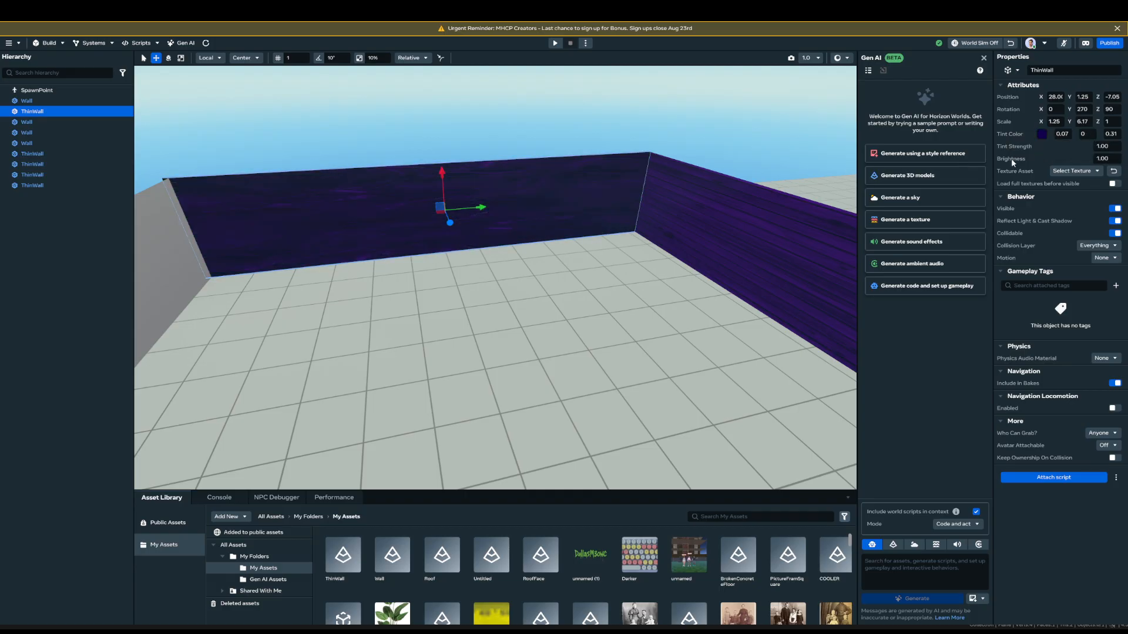
left_click(705, 121)
right_click(582, 377)
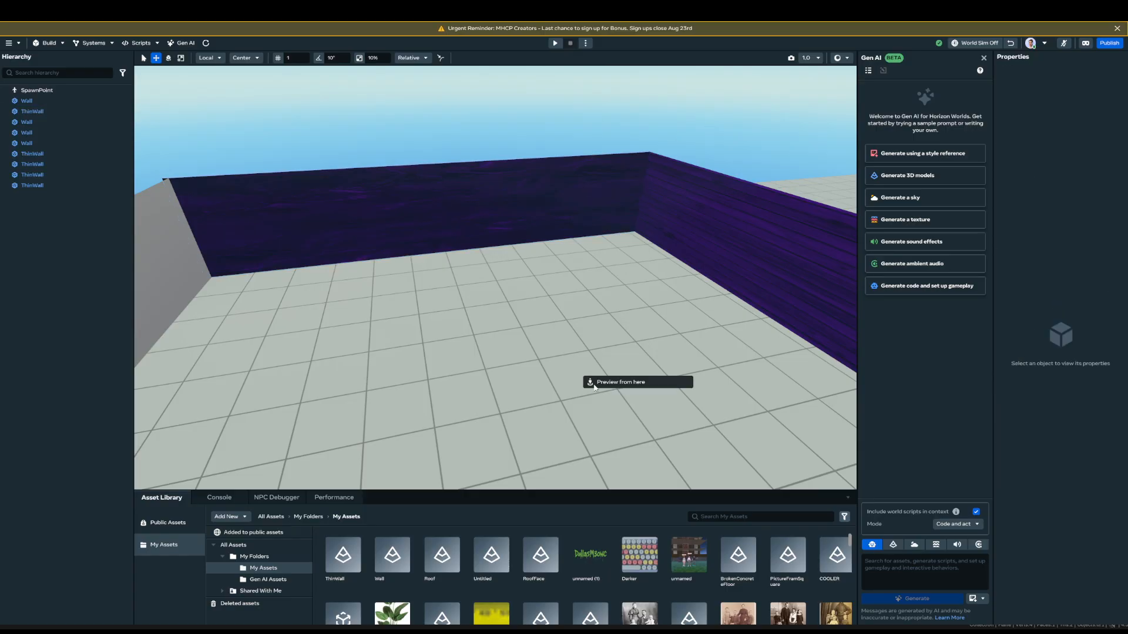
- Preview the world from the room's floor and walk around to examine the two purple walls, then return to build mode
left_click(639, 381)
key("w")
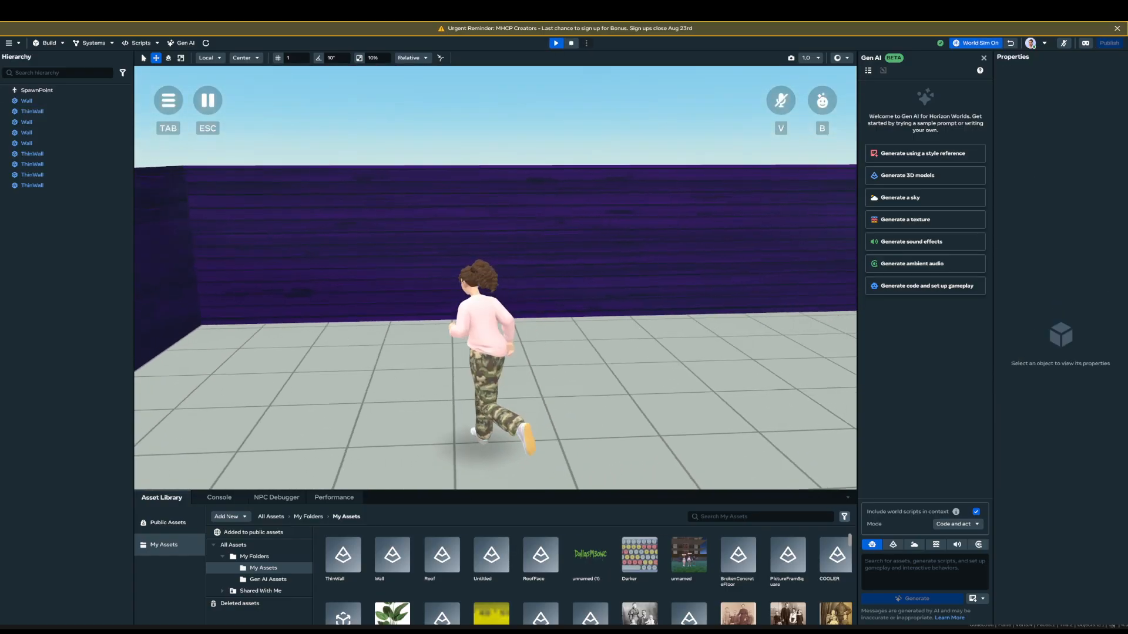
key("w")
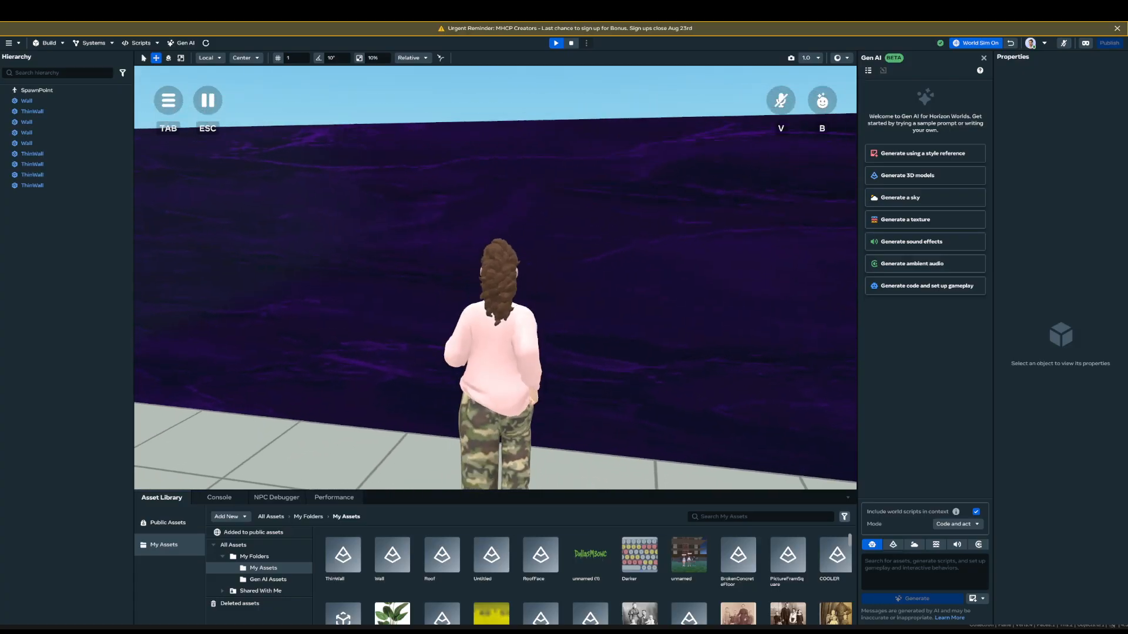
key("w")
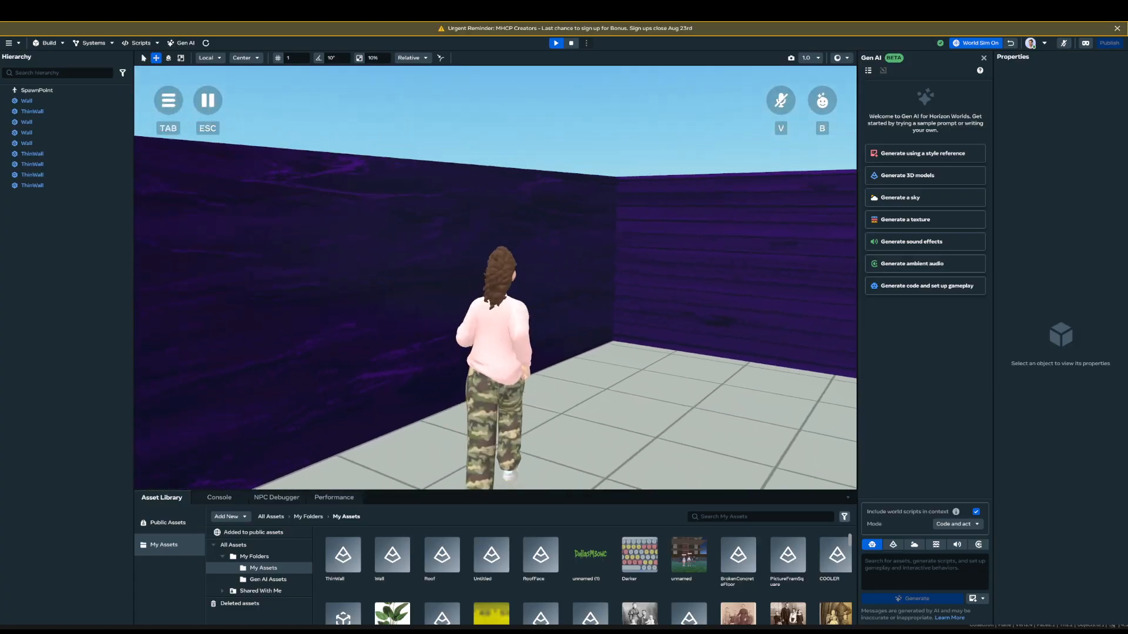
key("a")
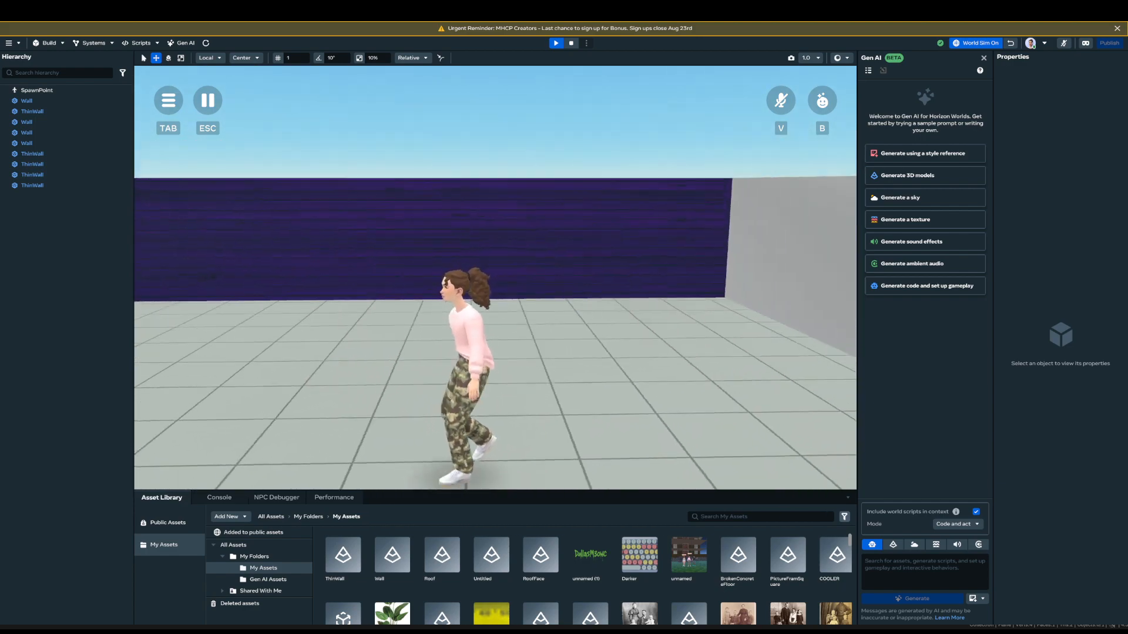
key("d")
left_click(573, 43)
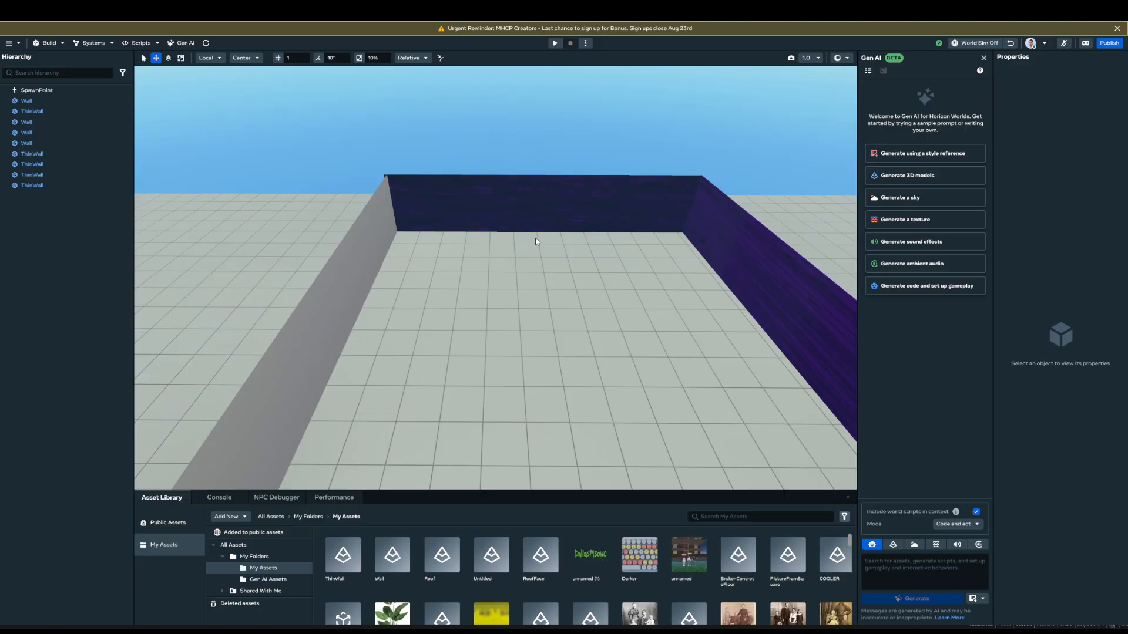
- Duplicate the untextured long thin wall opposite the plank wall and move the copy to the room's middle, at about Z -7.04
left_click(360, 269)
right_click_drag(488, 289, 453, 279)
right_click(404, 290)
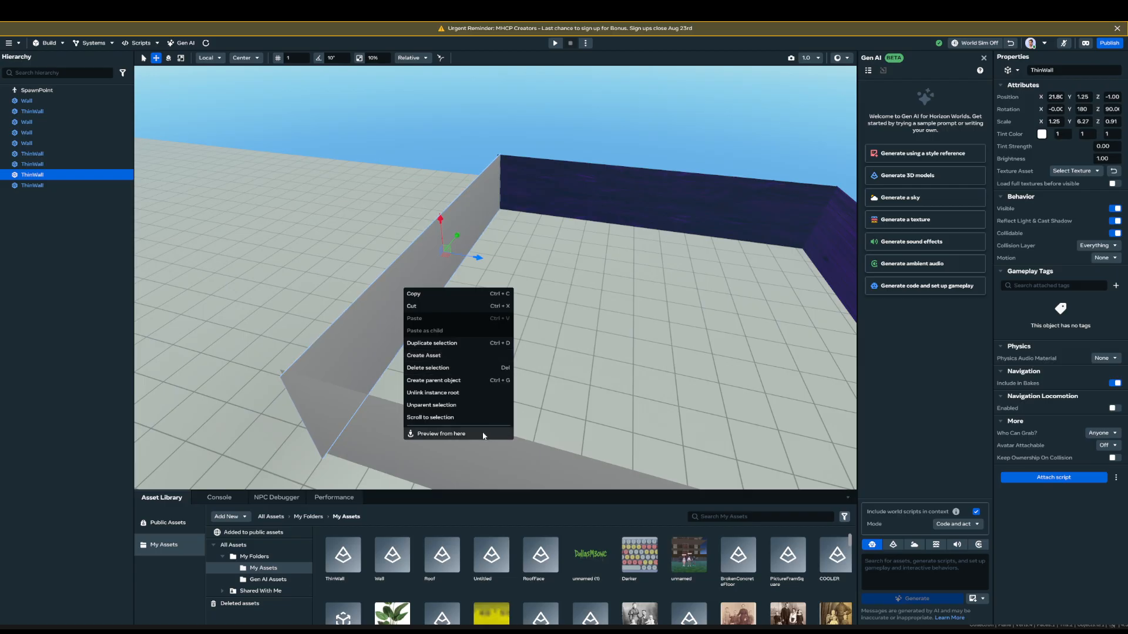
left_click(461, 343)
left_click_drag(477, 256, 478, 259)
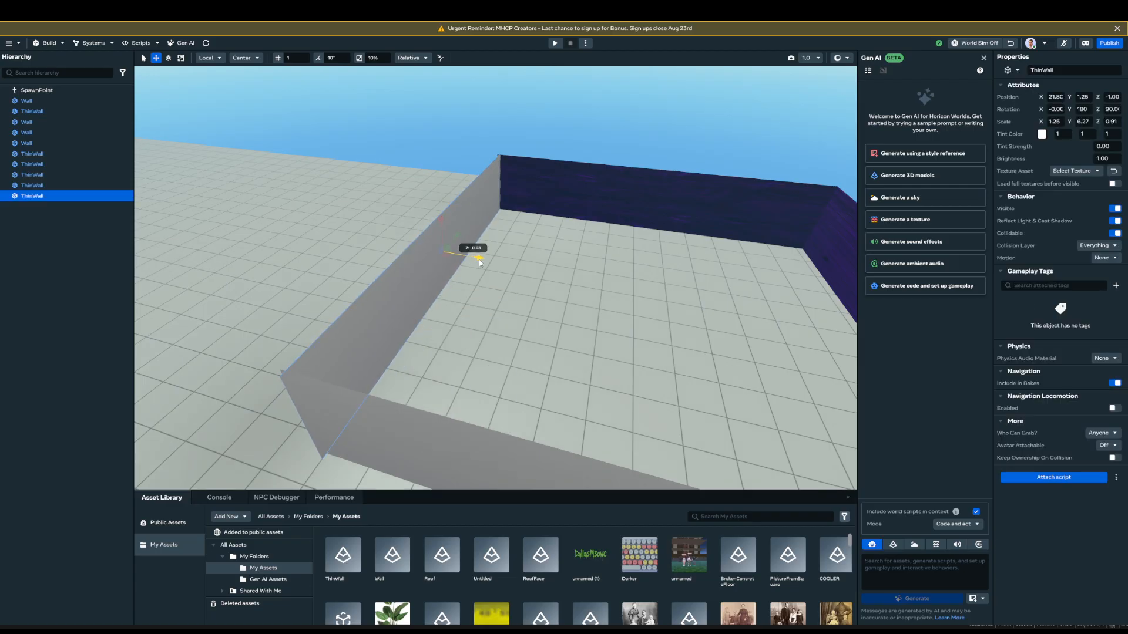
left_click_drag(686, 301, 679, 301)
right_click_drag(693, 306, 715, 305)
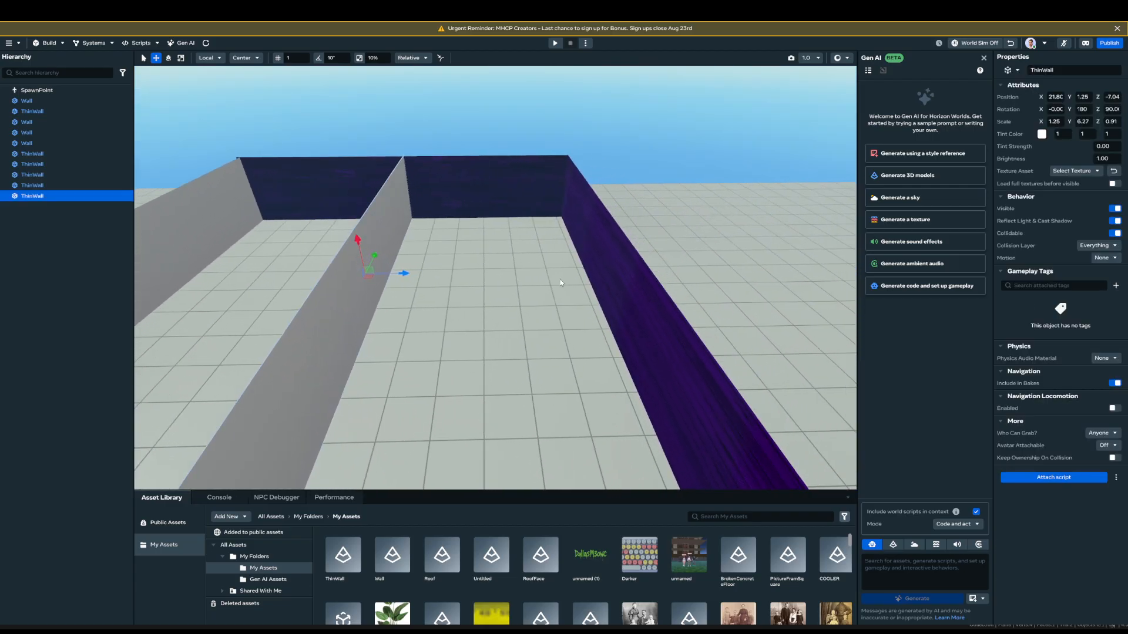
- Rotate the duplicated wall a quarter turn so it lies flat, with a Z rotation of 90
key("e")
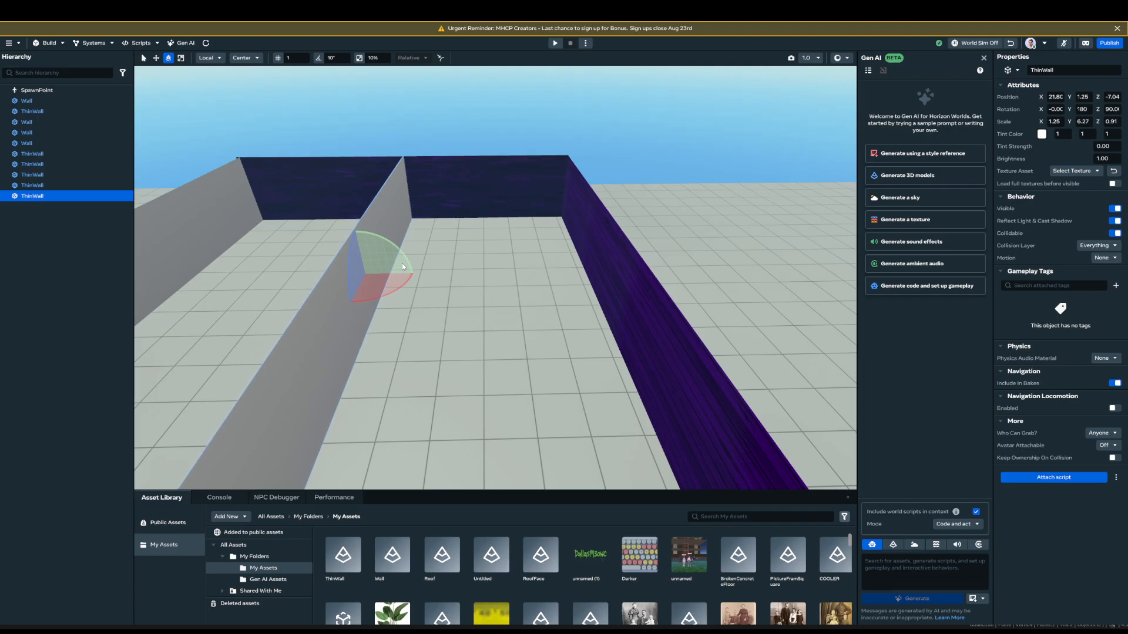
left_click_drag(372, 248, 307, 259)
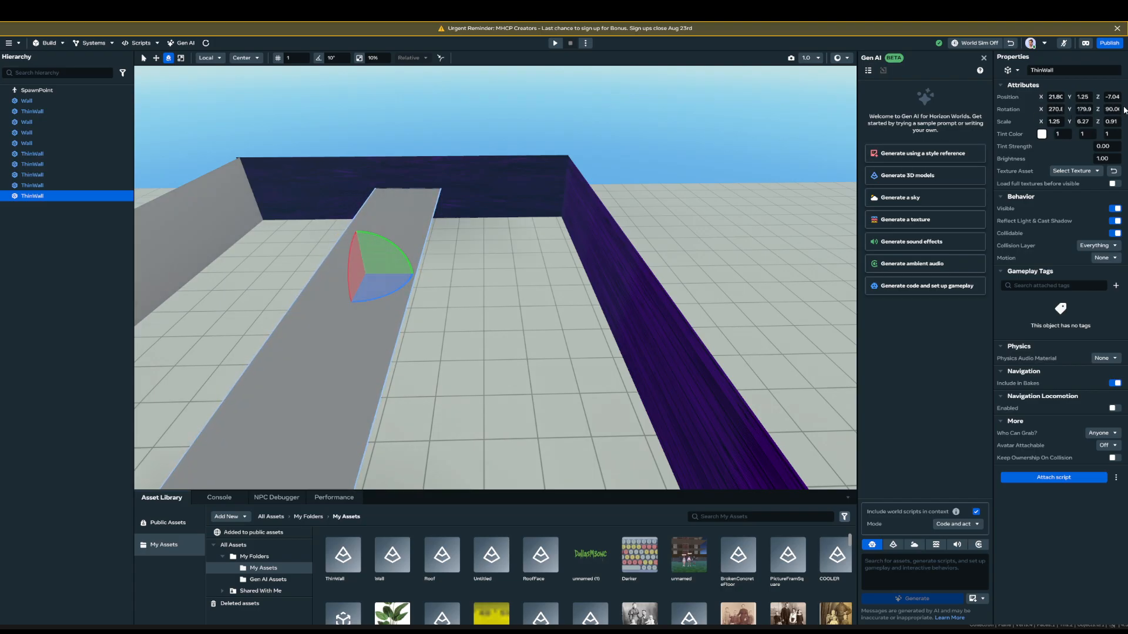
type("90")
- Widen the flat panel to an X scale of about 6.30 so it spans the room between the long walls
type("r")
right_click_drag(467, 293, 525, 249)
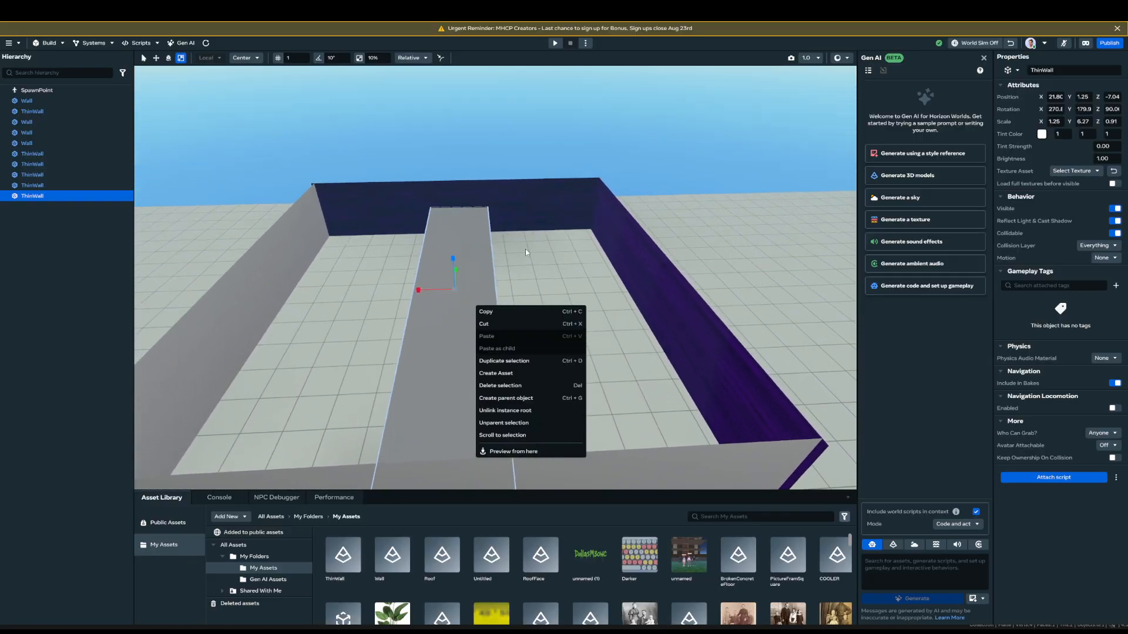
right_click_drag(524, 324, 633, 372)
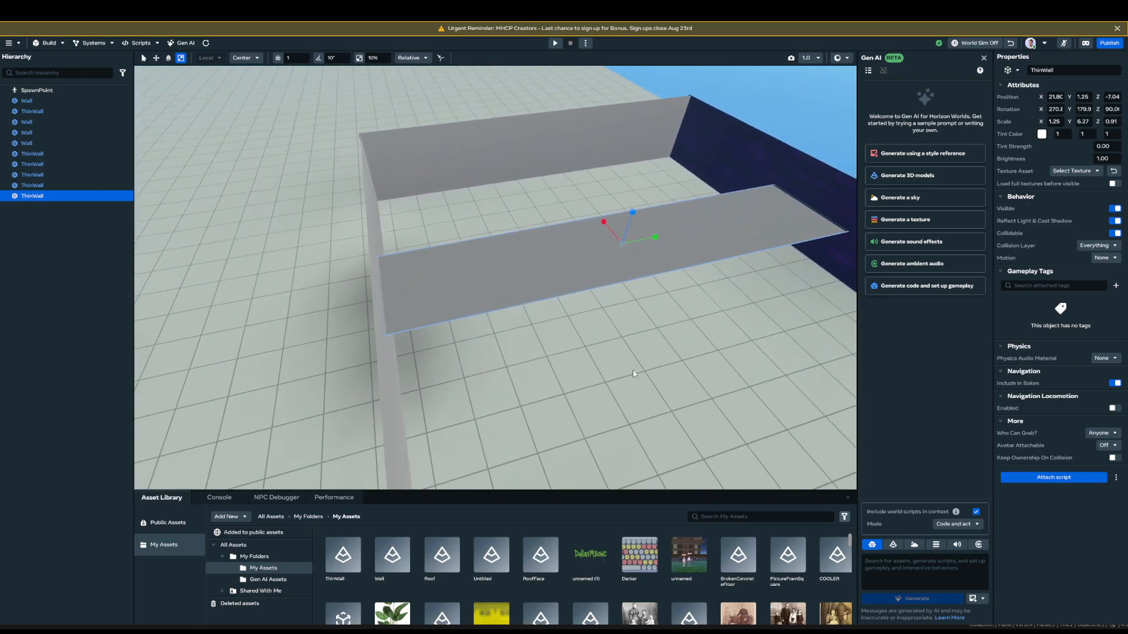
right_click_drag(560, 392, 392, 348)
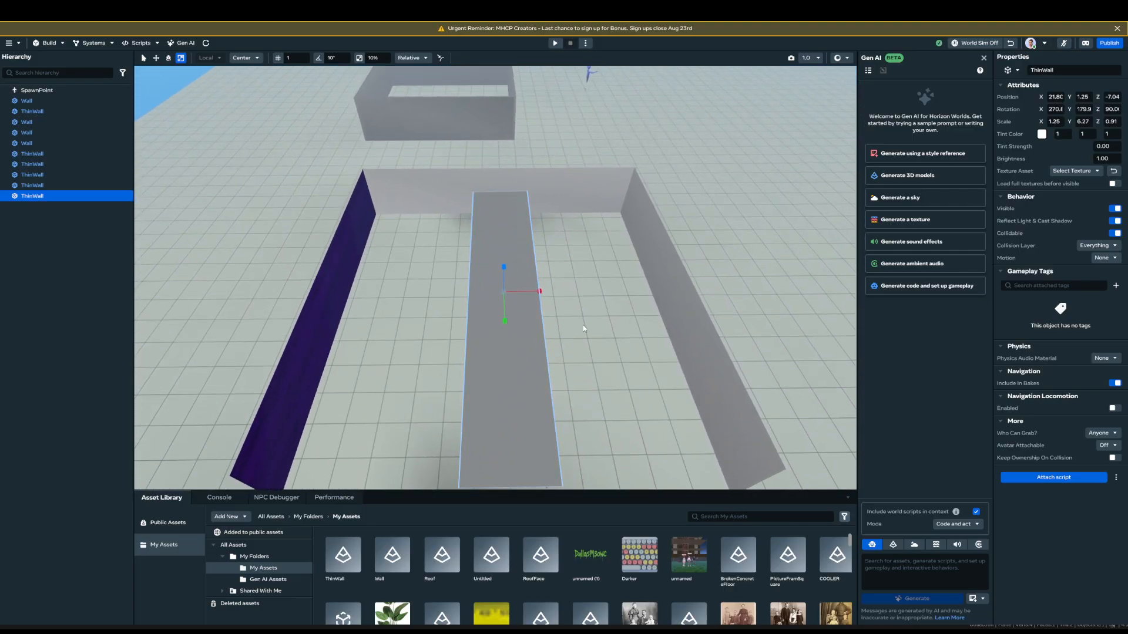
right_click_drag(543, 302, 534, 324)
left_click_drag(532, 257, 669, 285)
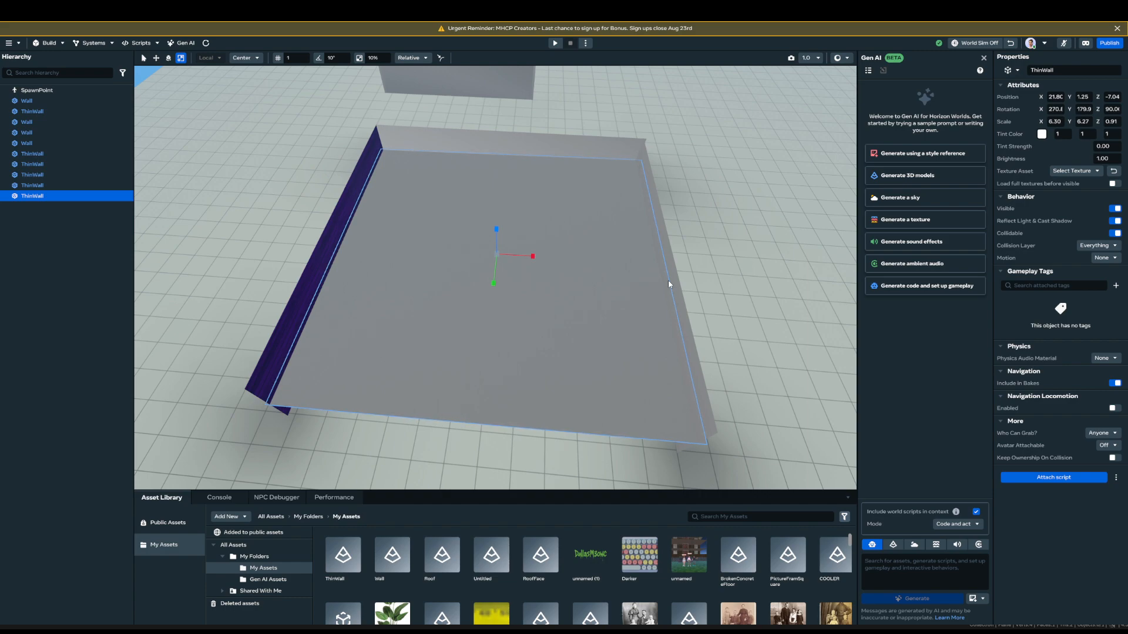
- Lower the flat panel to ground level at Y 0.00 and set its X rotation to 270
key("w")
right_click_drag(646, 292, 560, 226)
left_click_drag(533, 224, 541, 264)
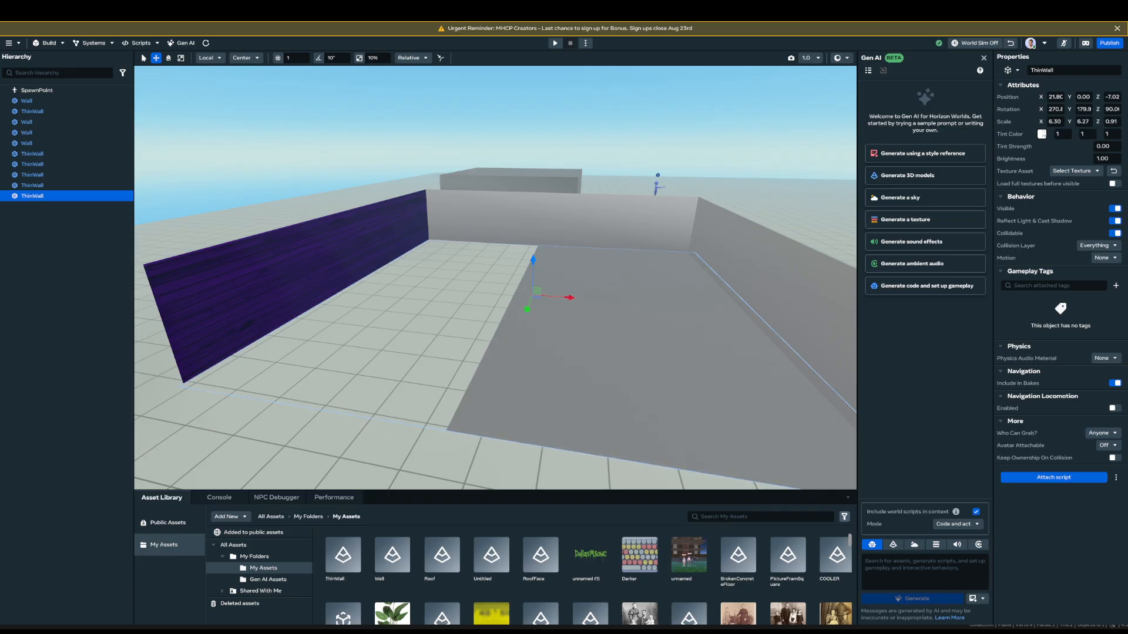
left_click(1060, 110)
type("270")
key("Return")
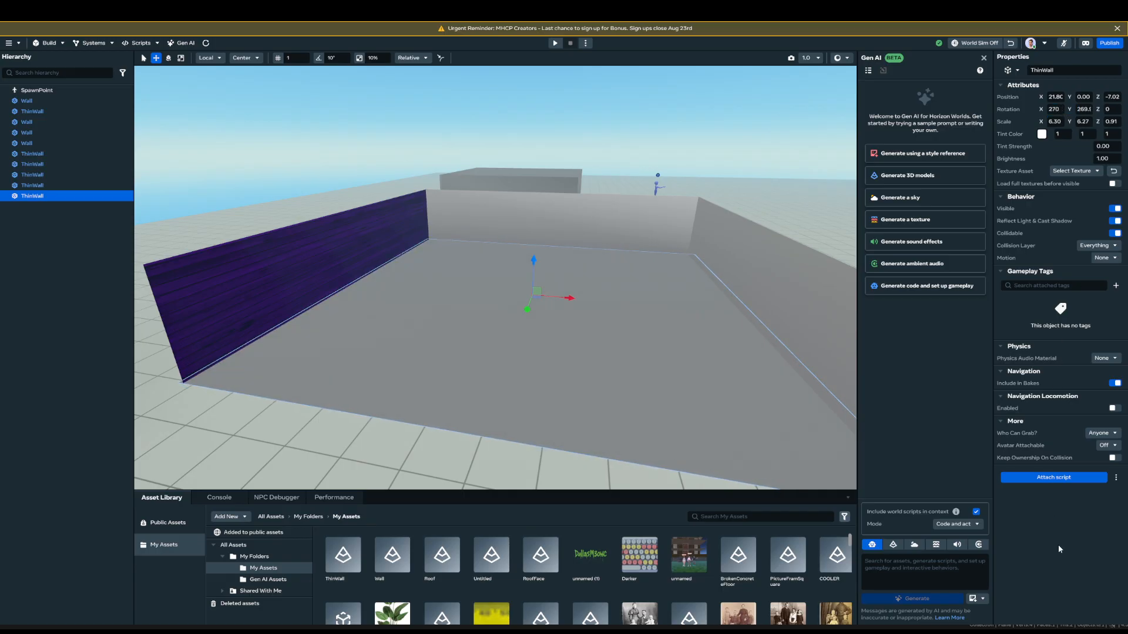
left_click_drag(533, 261, 539, 259)
- Preview the world from the new floor panel and walk around to examine it against the walls, then return to build mode
right_click_drag(665, 320, 539, 306)
left_click(682, 271)
right_click(540, 305)
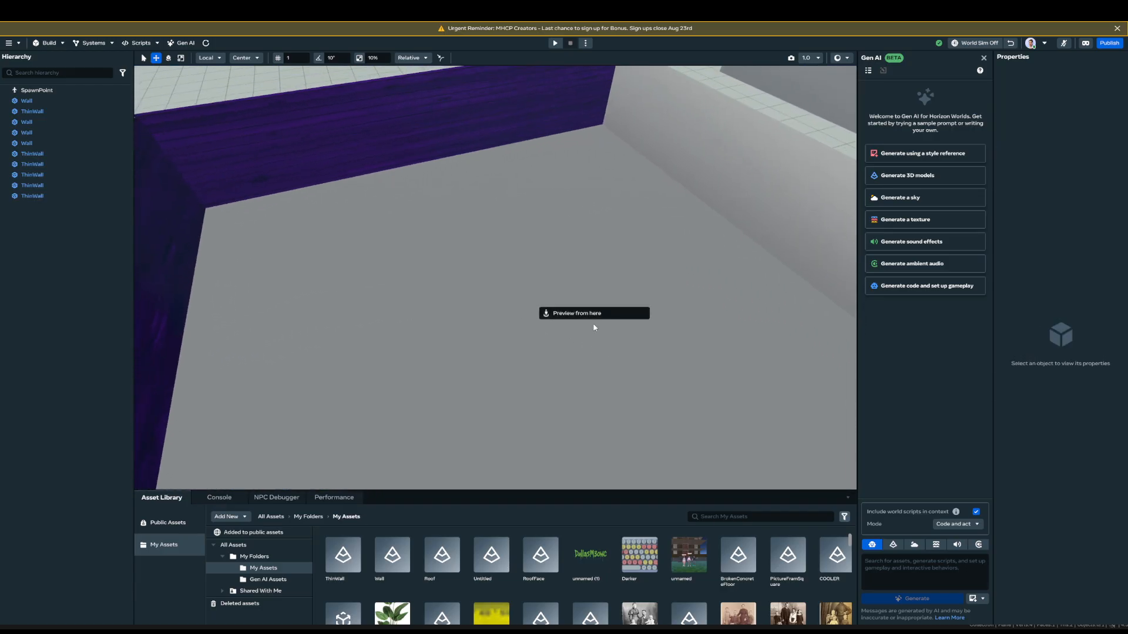
left_click(589, 315)
key("w")
key("s")
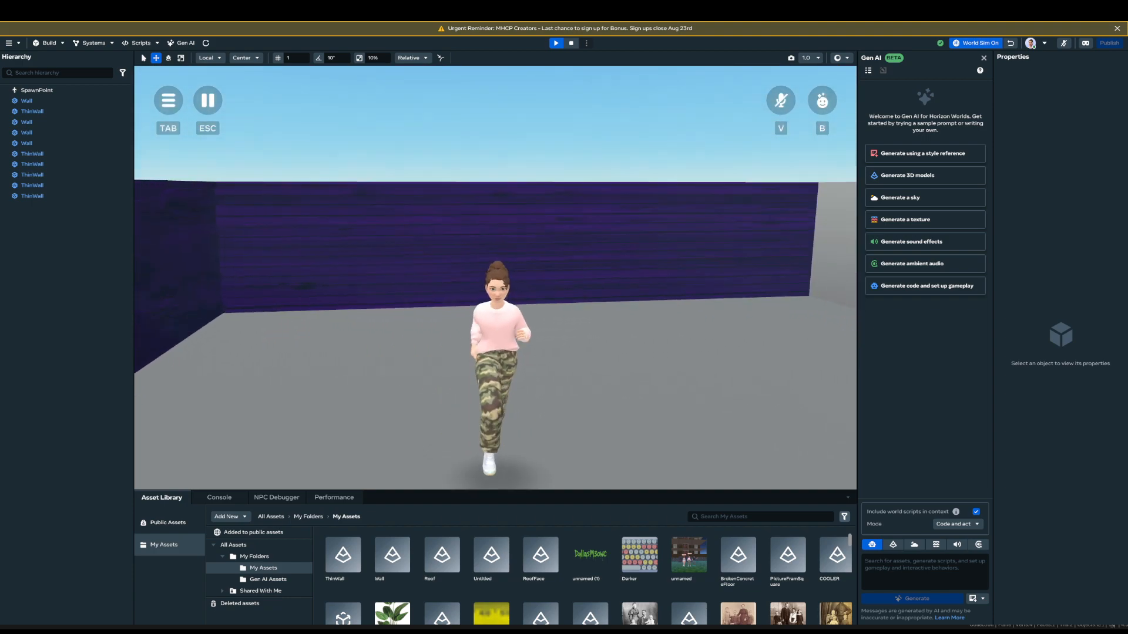
key("d")
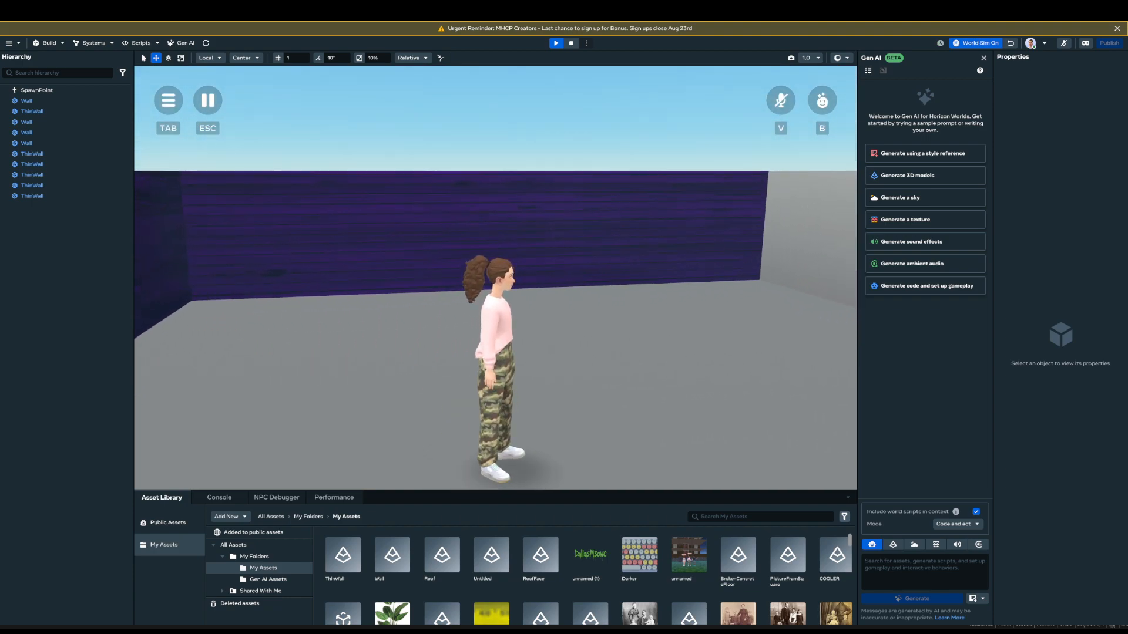
key("w")
key("d")
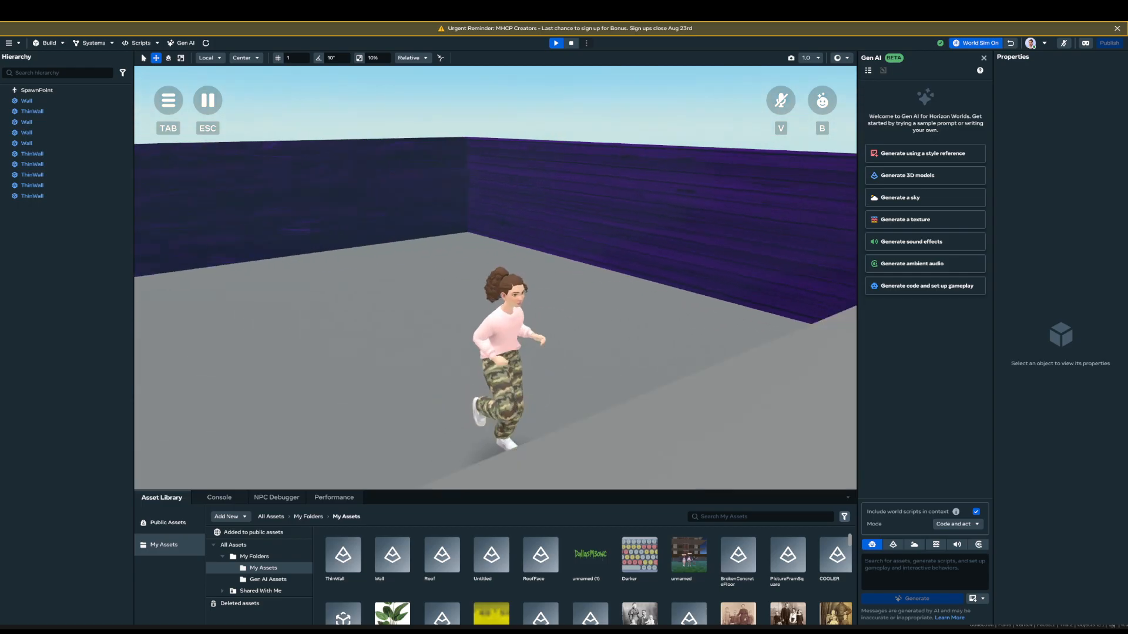
key("w")
key("a")
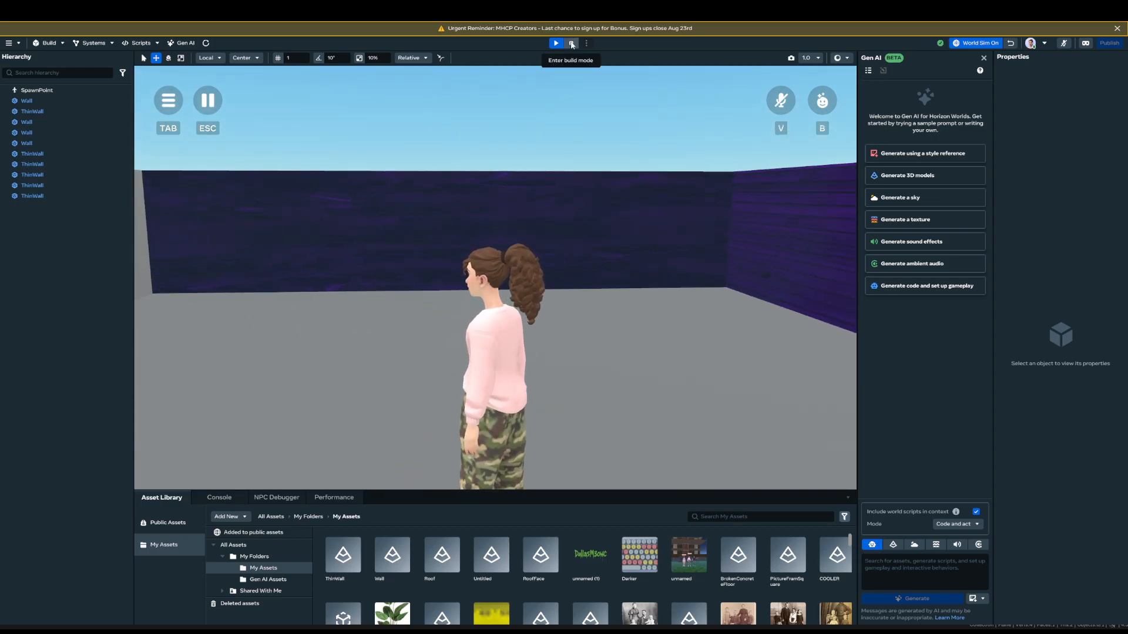
left_click(559, 247)
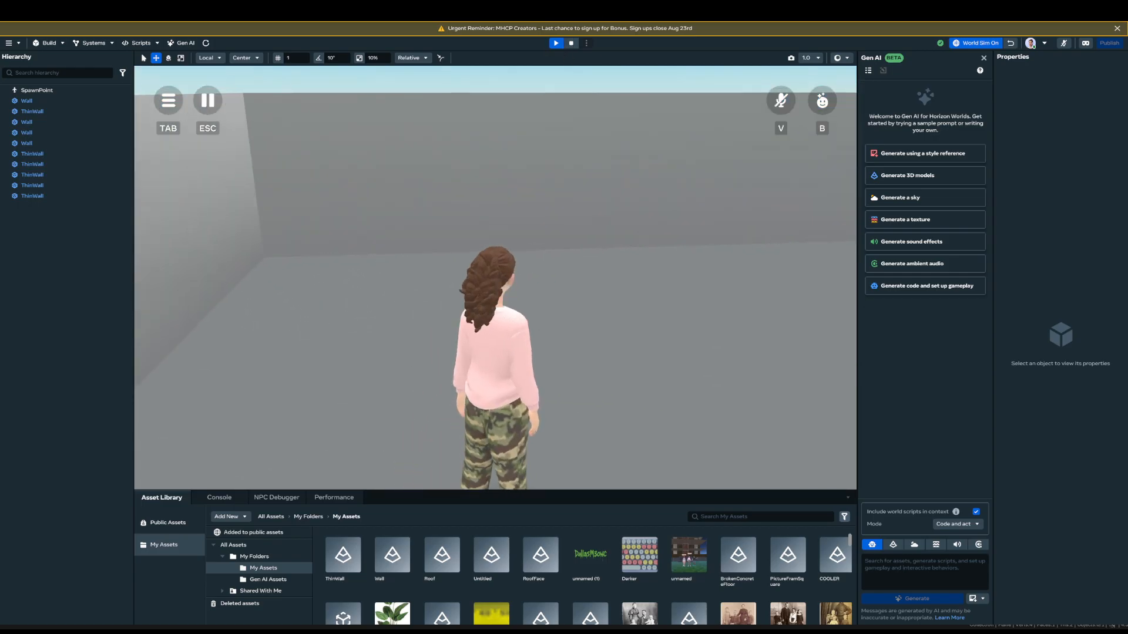
key("Escape")
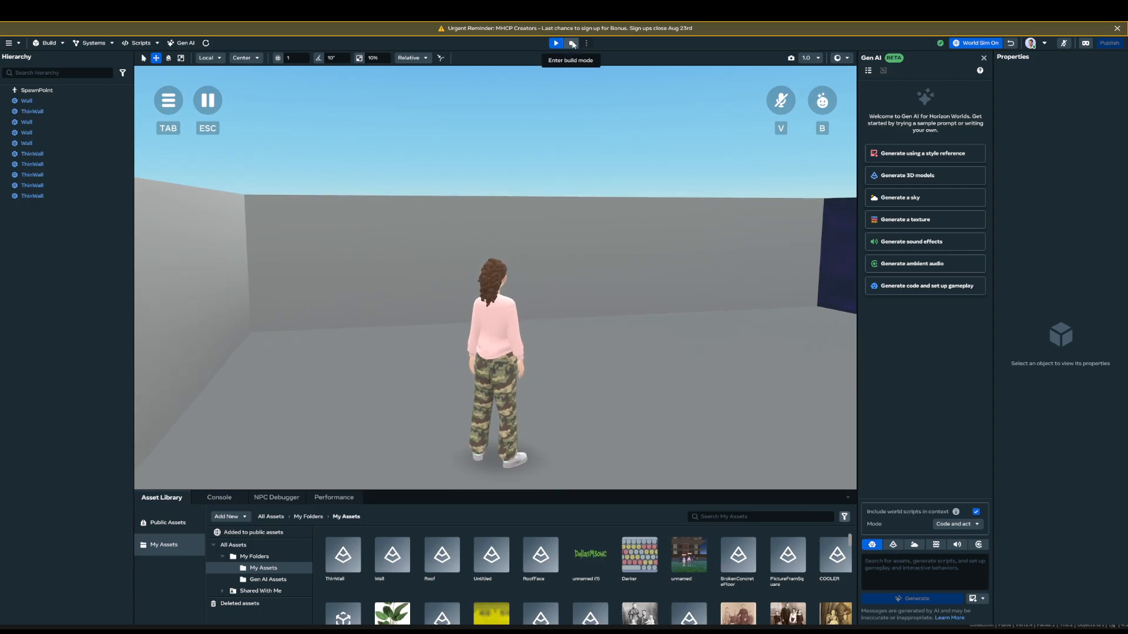
left_click(571, 43)
- Try the red brick generated texture on the floor panel
left_click(533, 322)
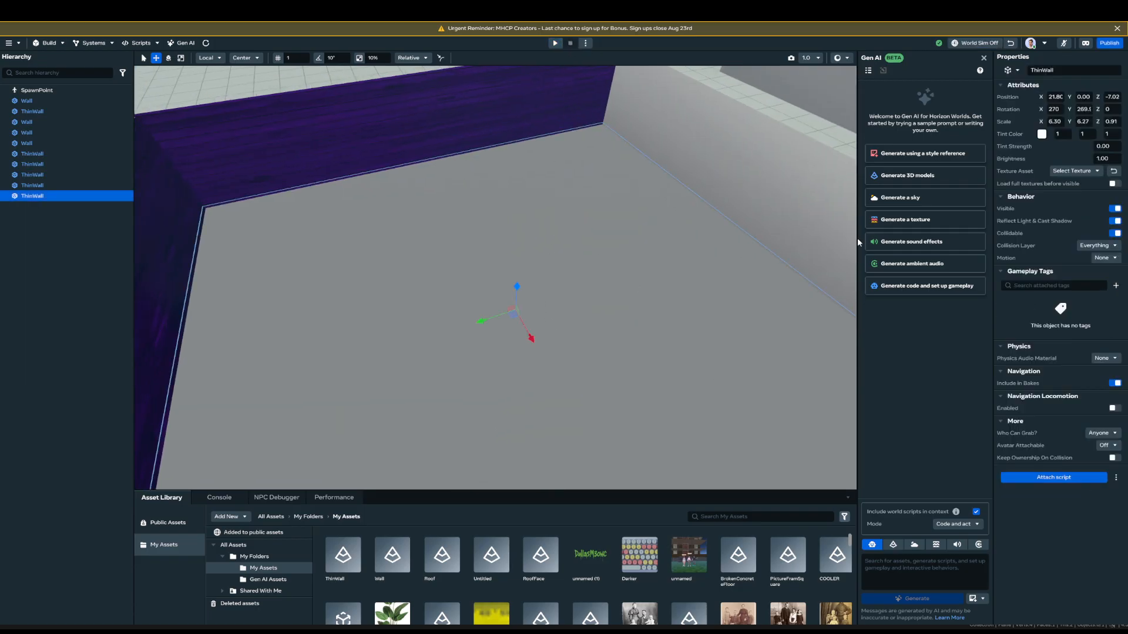
left_click(1055, 171)
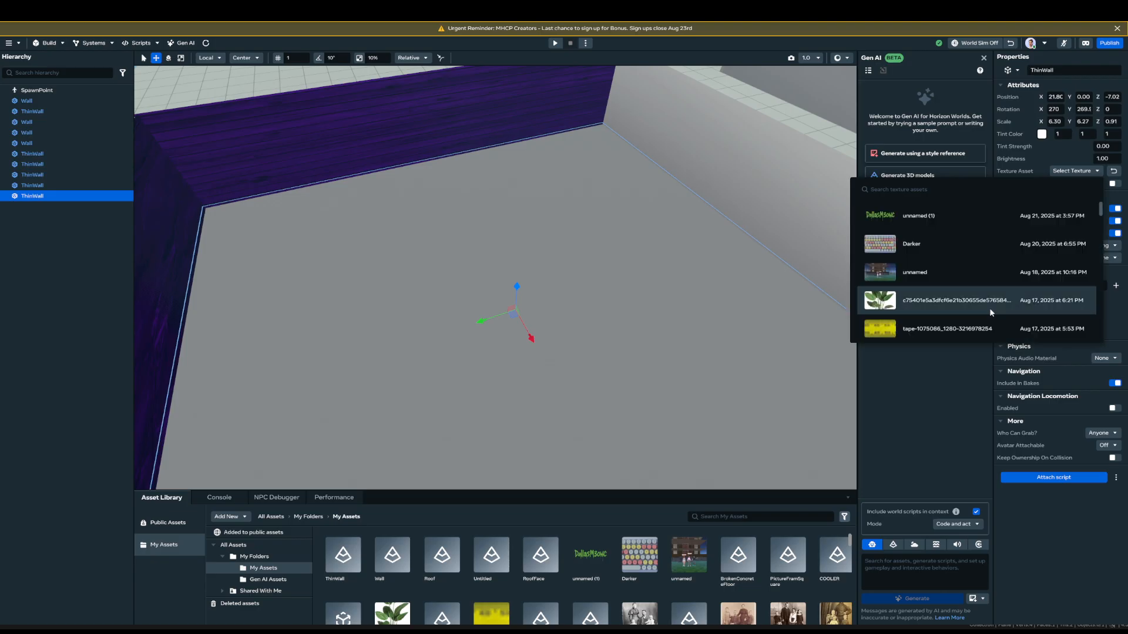
scroll(989, 308, "down", 5)
scroll(989, 305, "down", 5)
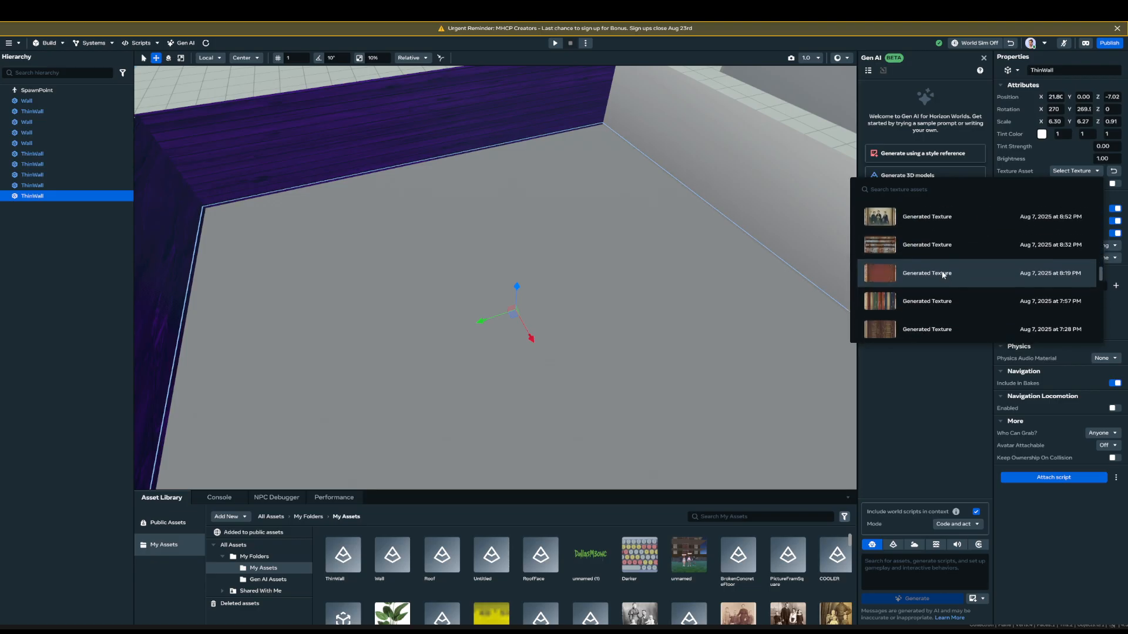
scroll(933, 305, "down", 5)
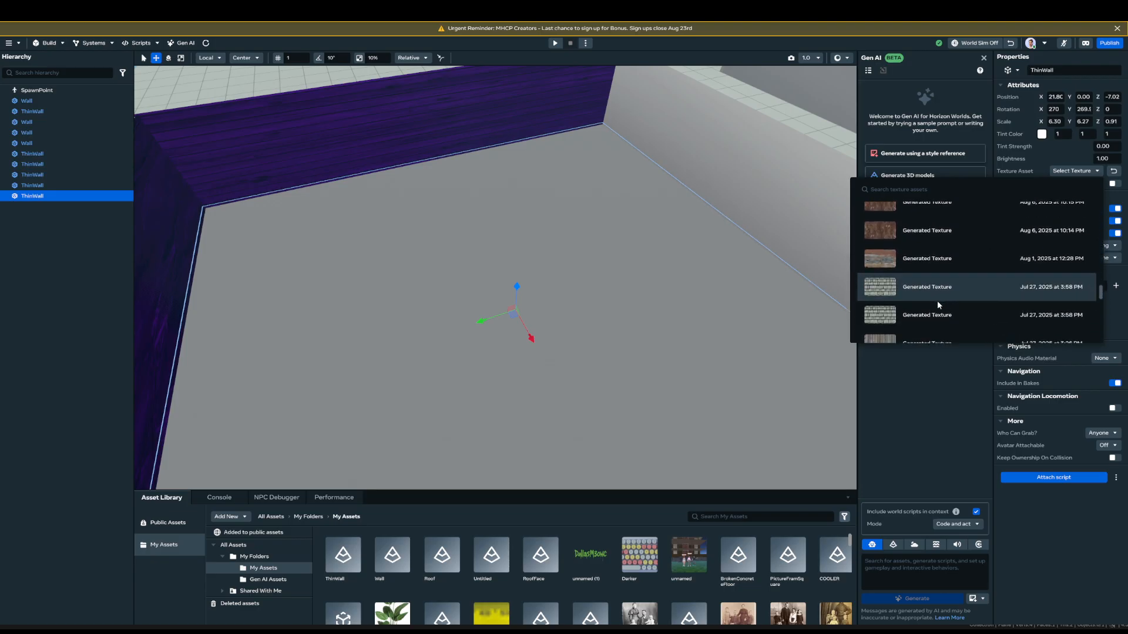
left_click(933, 287)
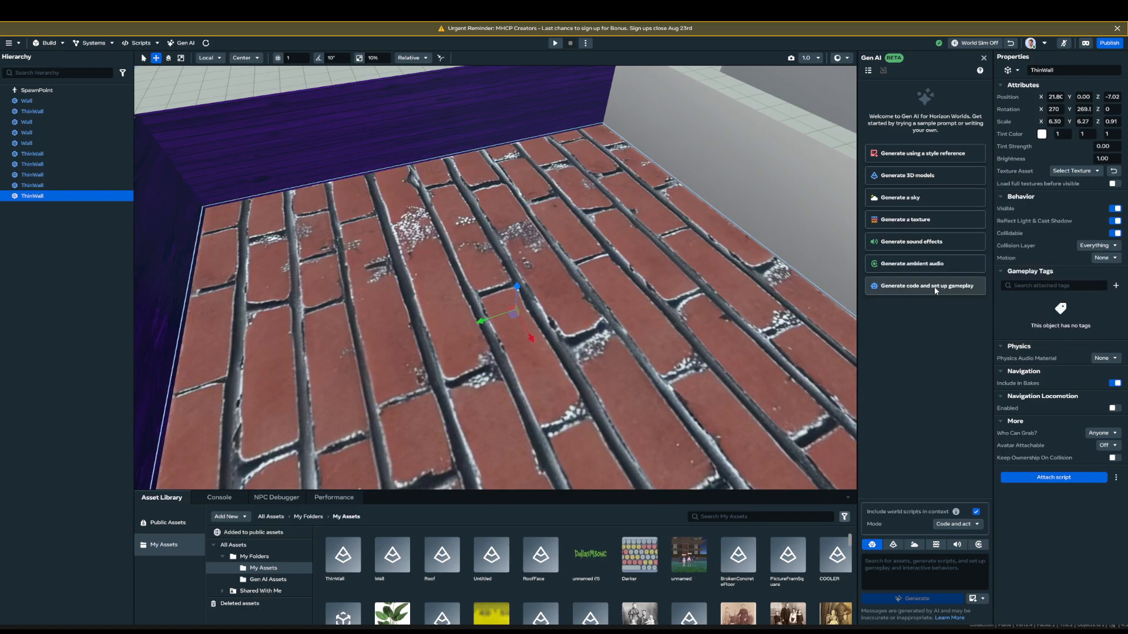
- Apply the beige stone tile generated texture to the floor panel
left_click(1094, 171)
scroll(949, 297, "down", 5)
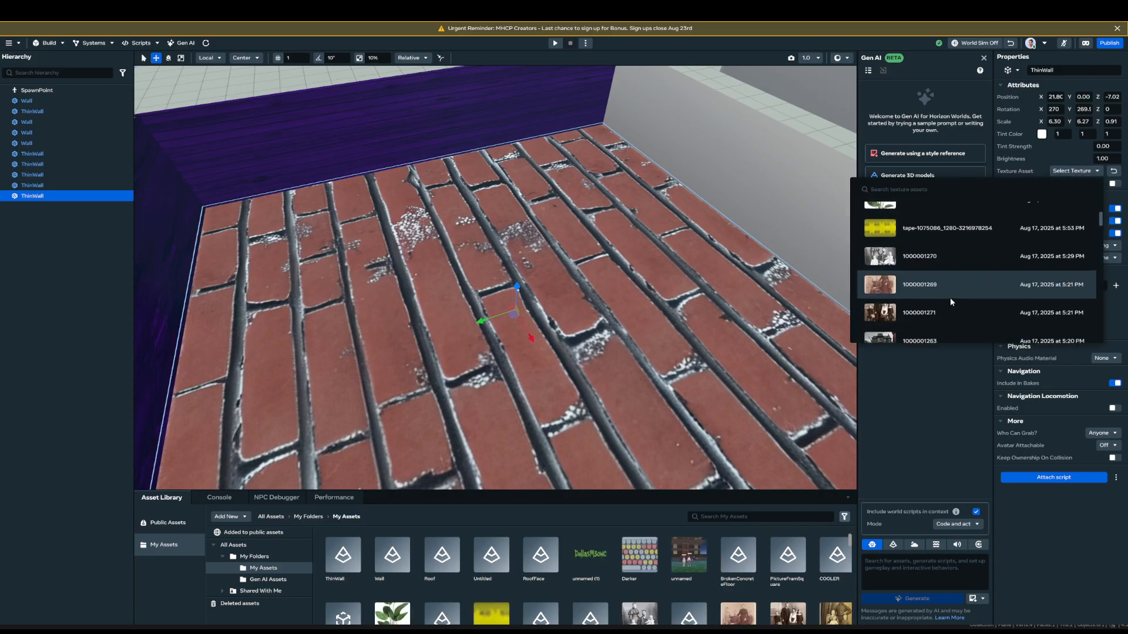
scroll(934, 290, "down", 10)
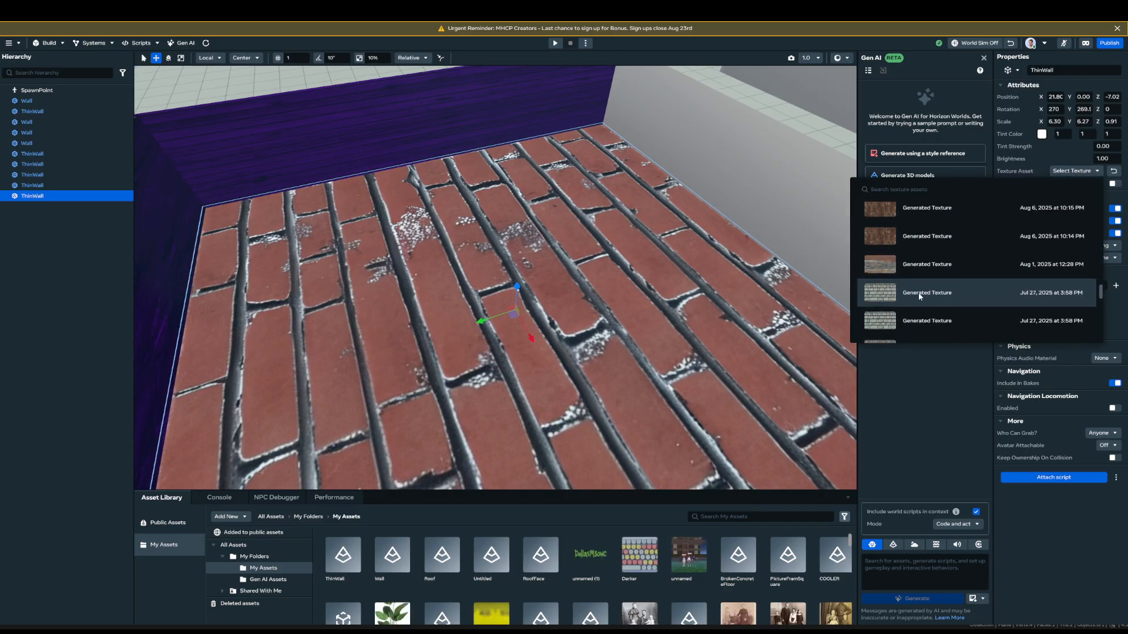
left_click(910, 291)
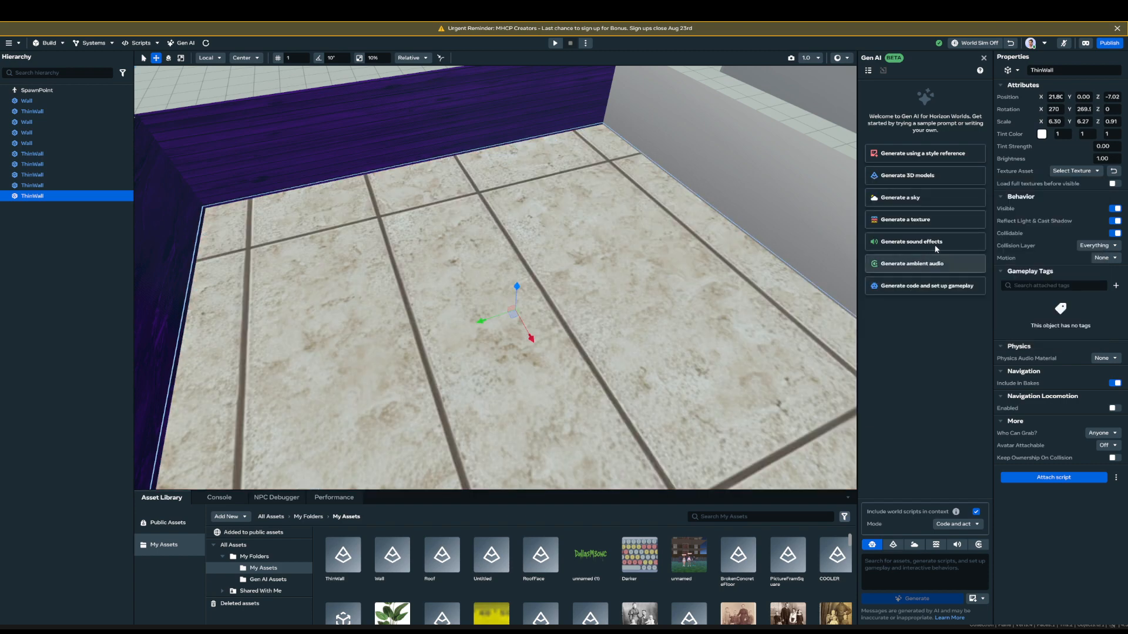
- Tint the tiled floor dark gray, with a tint strength of 1.00 and a tint color of 0.33, 0.33, 0.33 (hex 555555)
left_click(1103, 147)
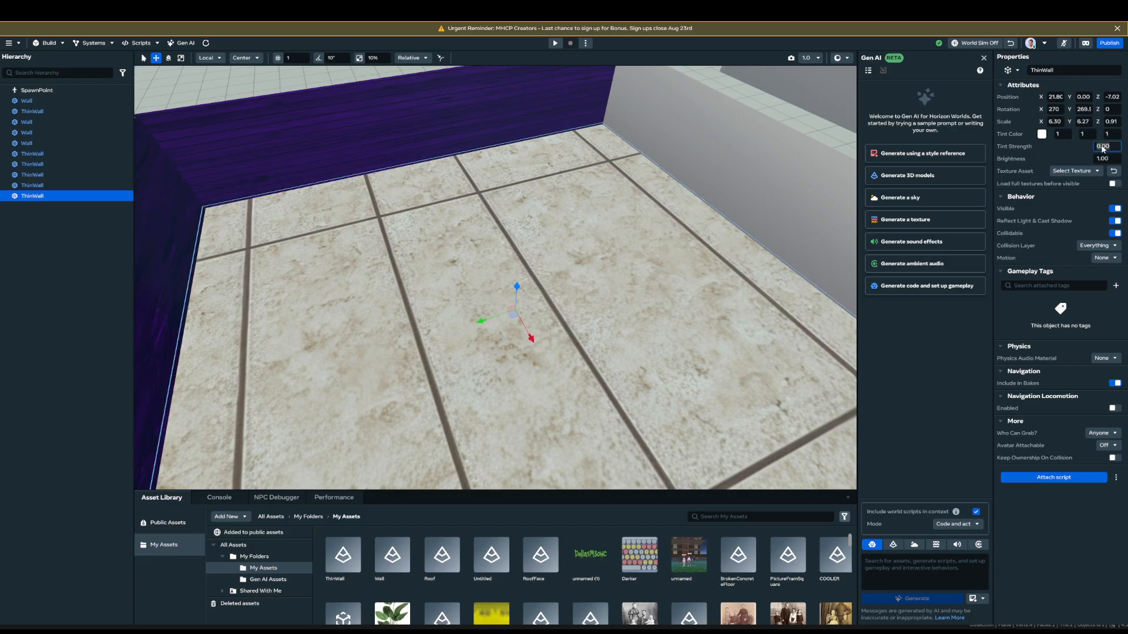
type("1")
key("Return")
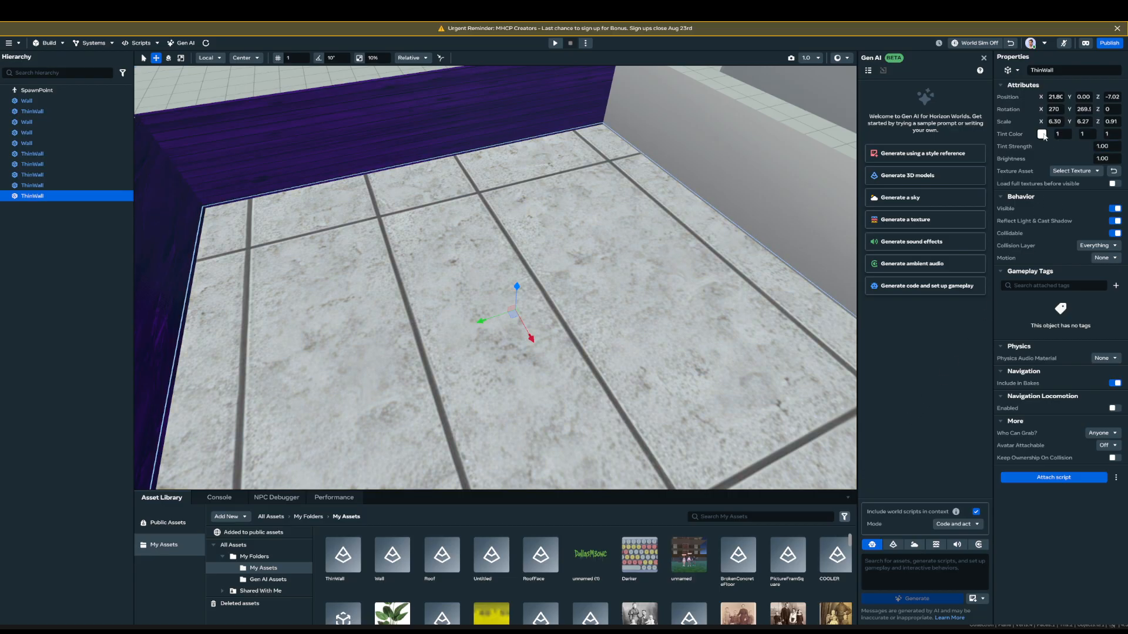
left_click(1042, 134)
left_click_drag(1051, 160, 1024, 158)
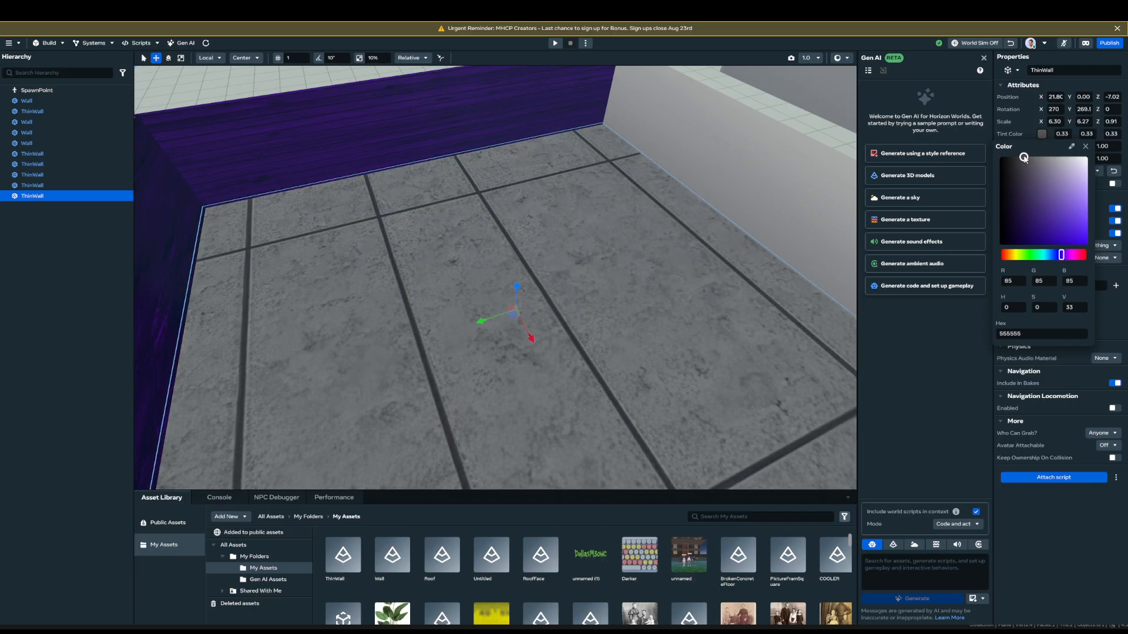
left_click(942, 398)
- Preview the world from the dark gray tiled floor and walk around to examine it against the walls, then return to build mode
right_click(591, 326)
left_click(664, 473)
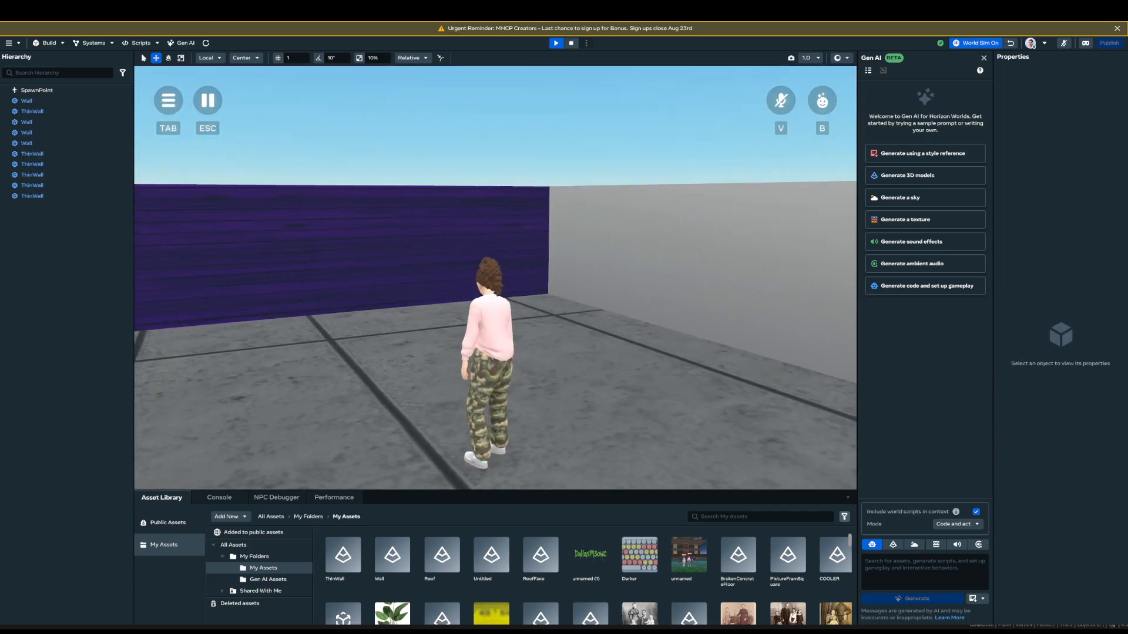
key("d")
key("s")
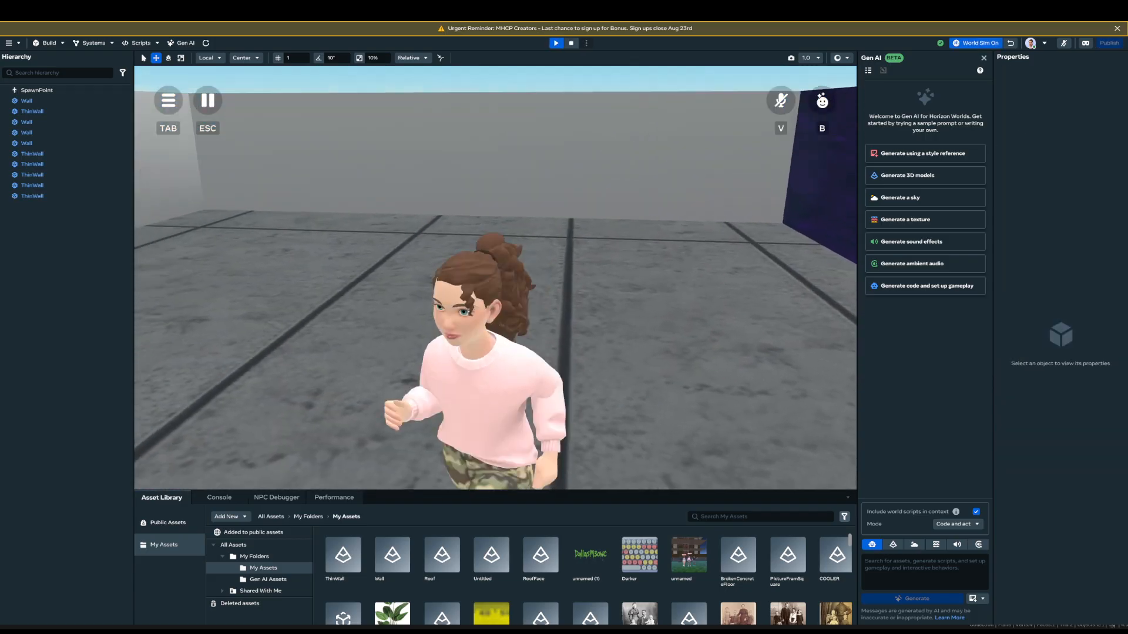
key("w")
key("w")
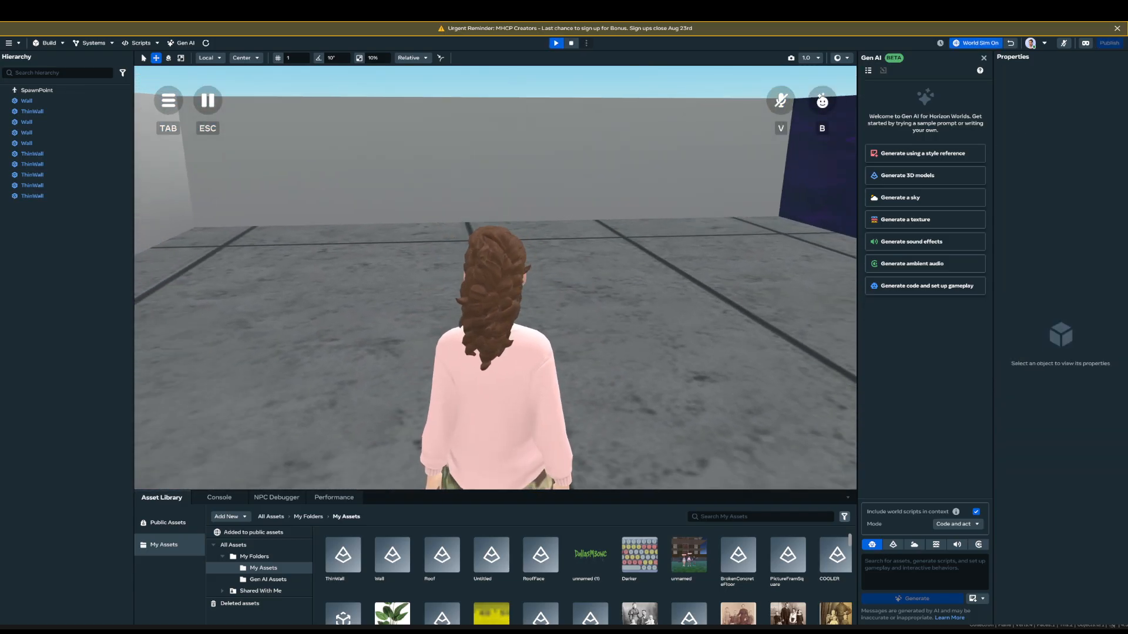
key("a")
key("w")
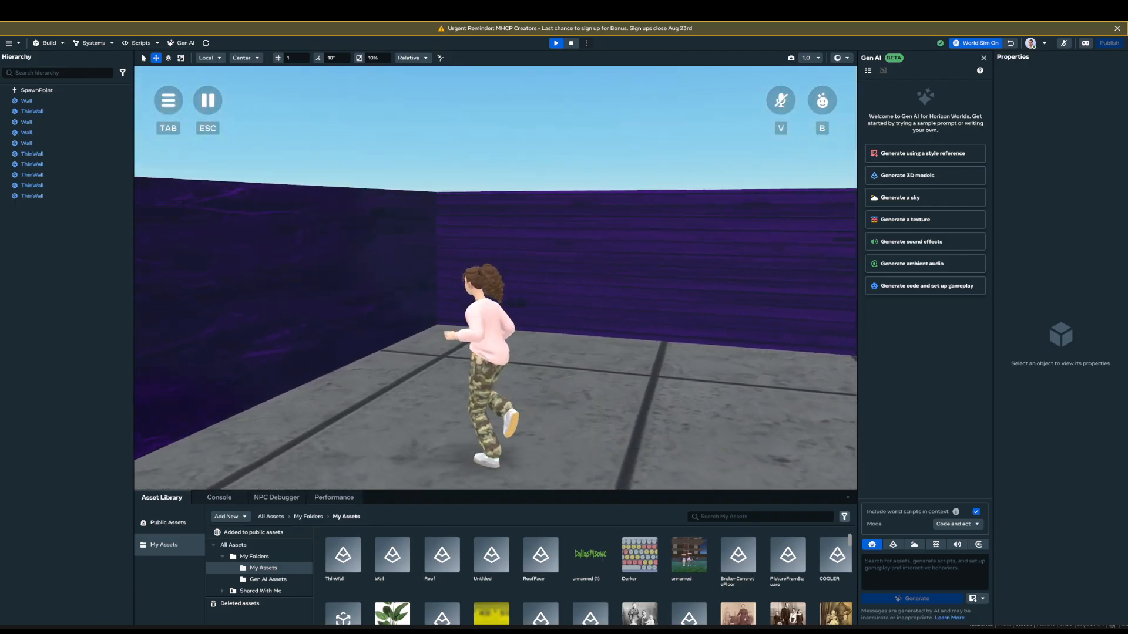
key("d")
key("w")
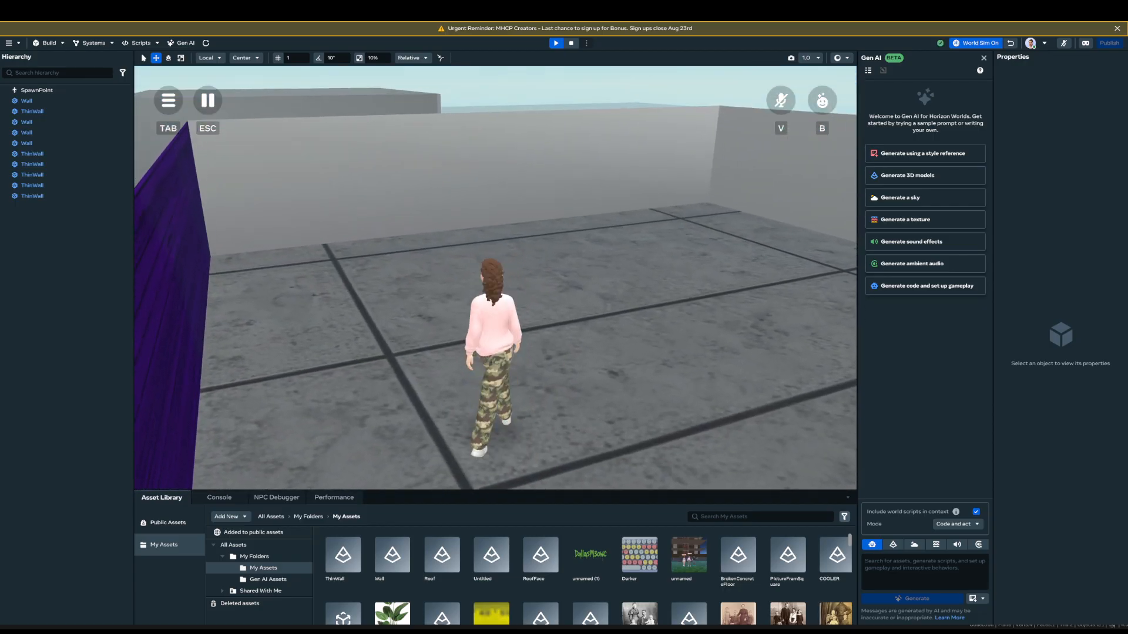
key("d")
key("w")
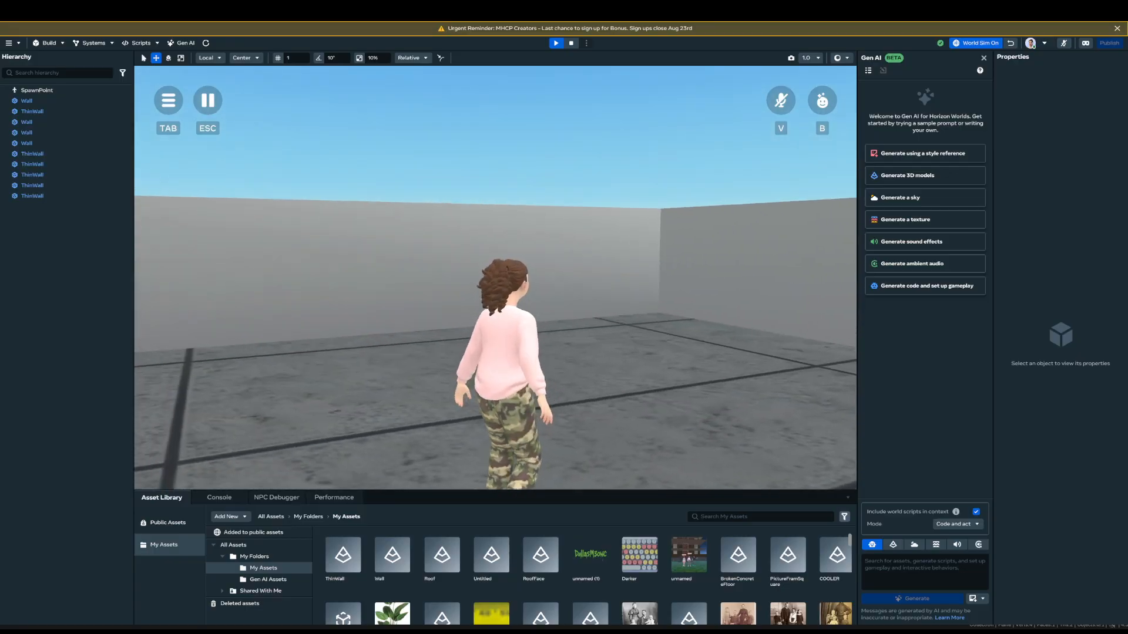
key("w")
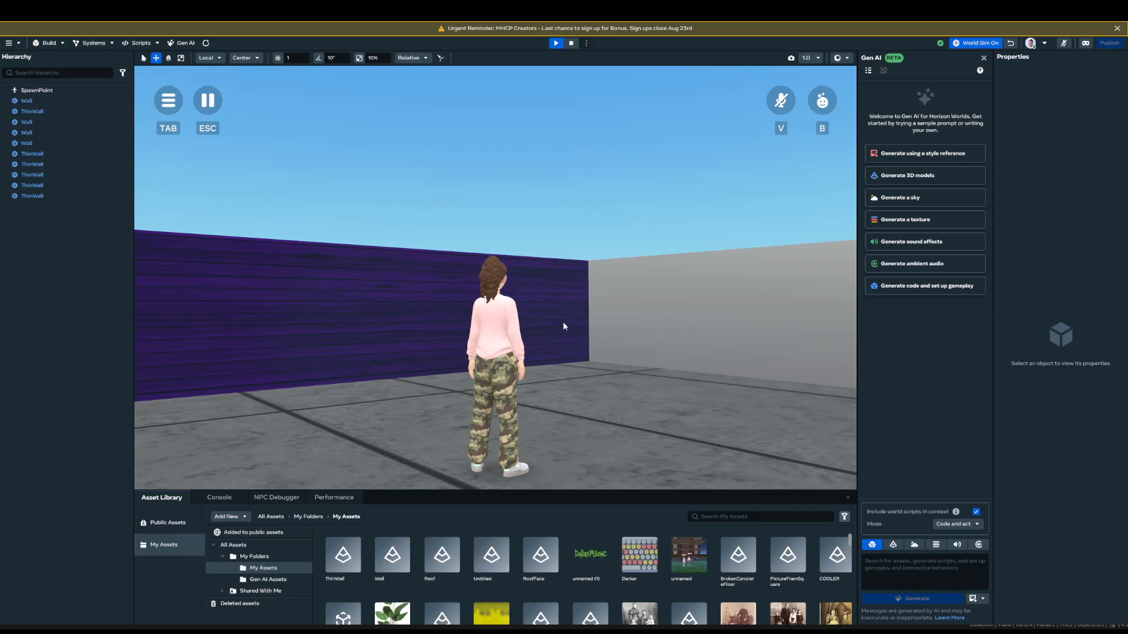
left_click(571, 43)
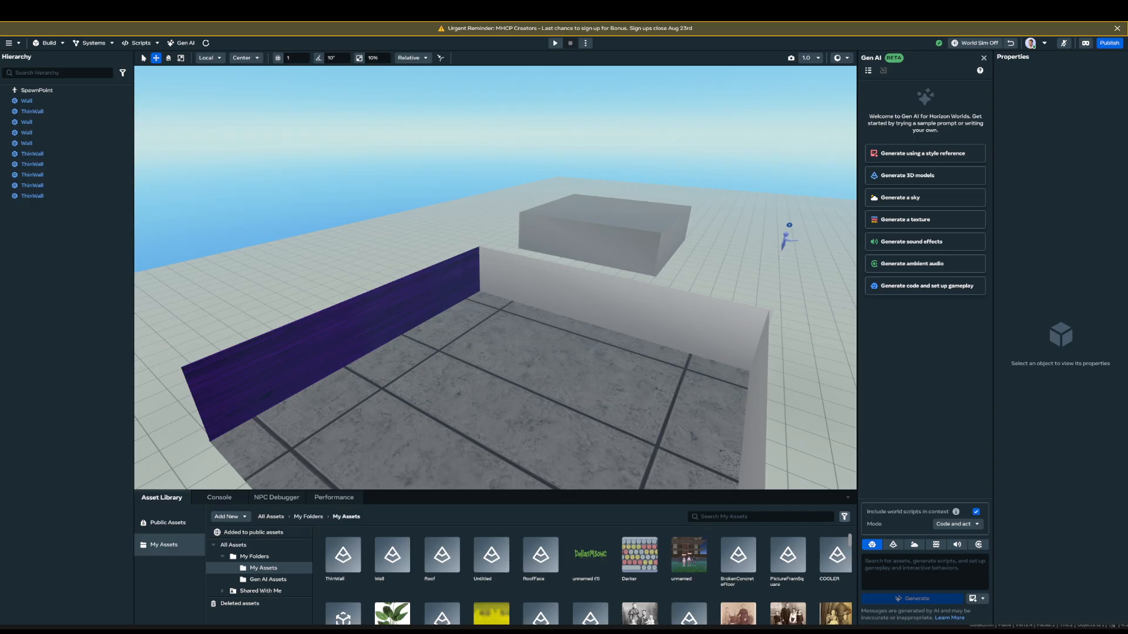
scroll(493, 381, "up", 5)
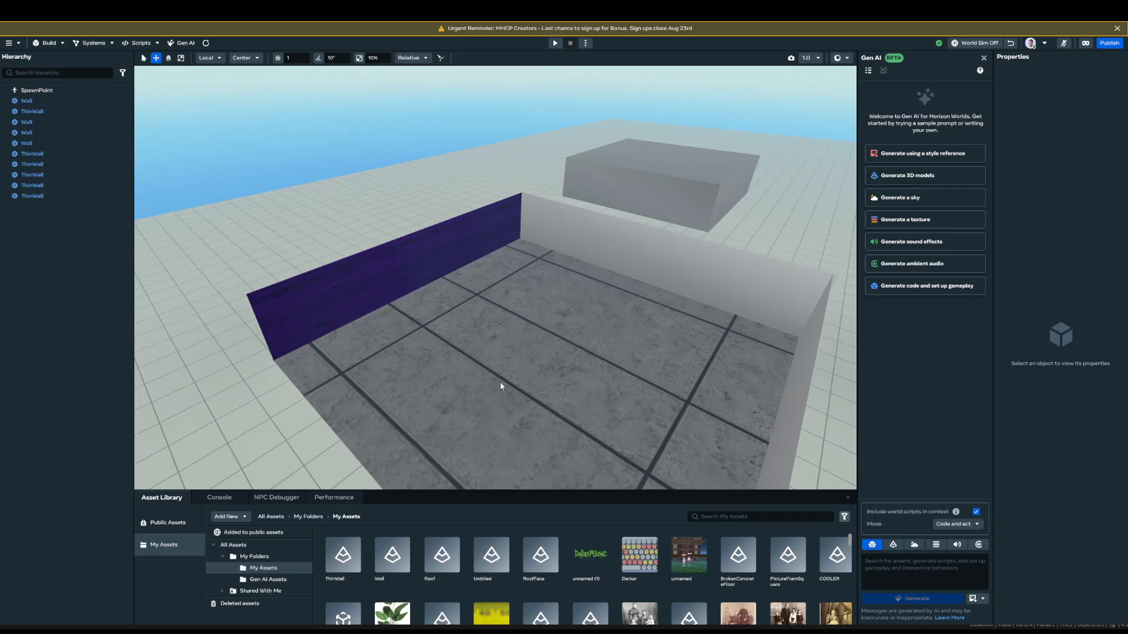
left_click(242, 518)
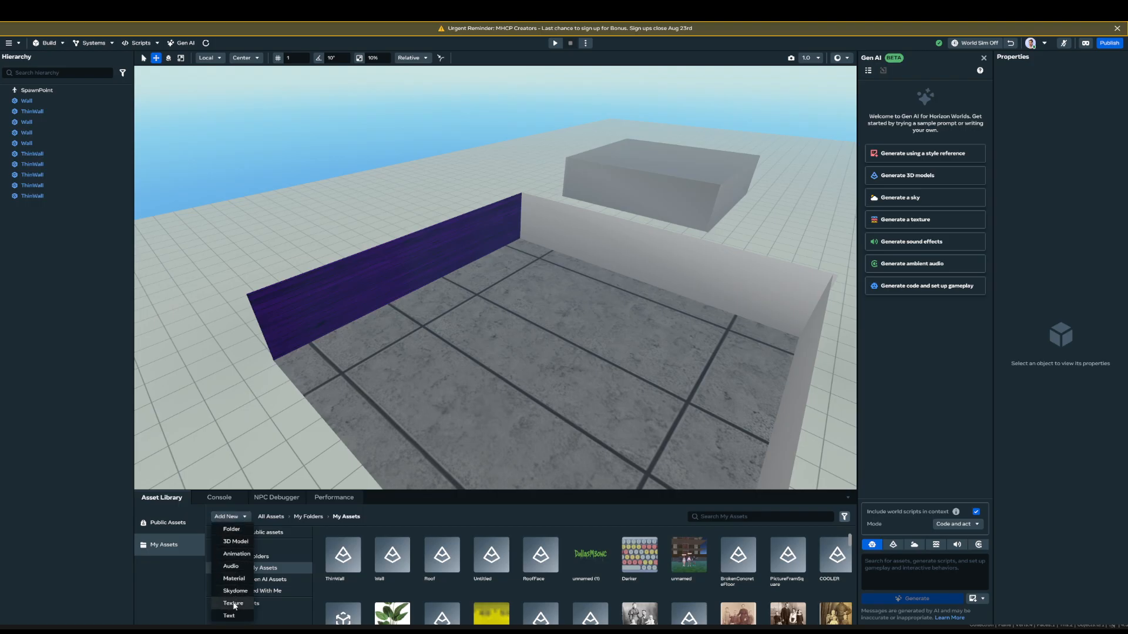
left_click(234, 604)
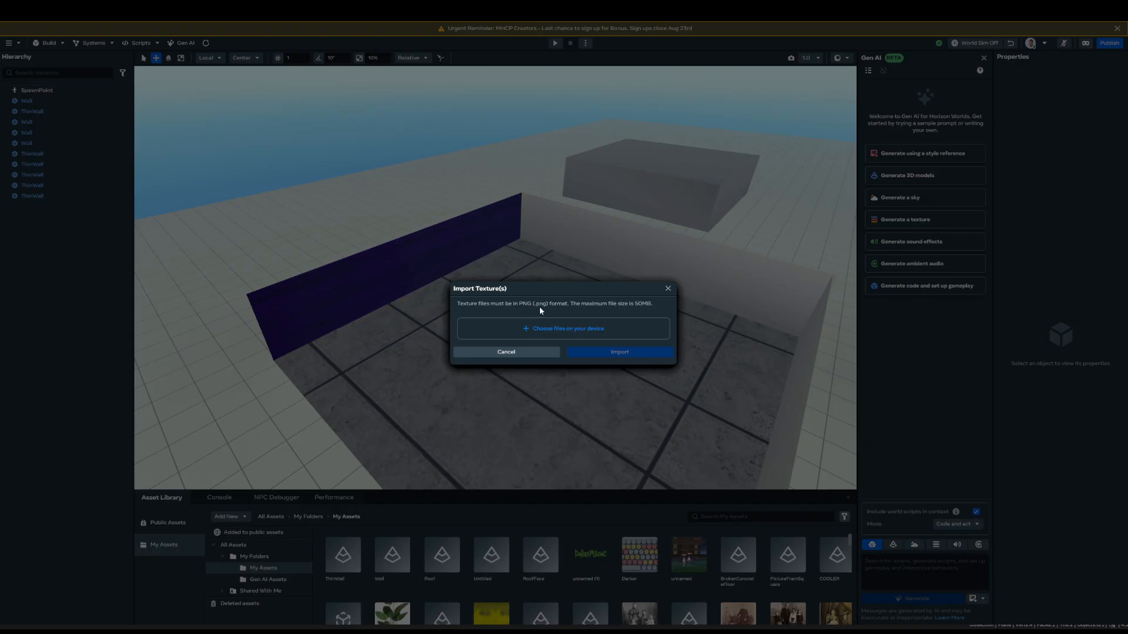
left_click(666, 289)
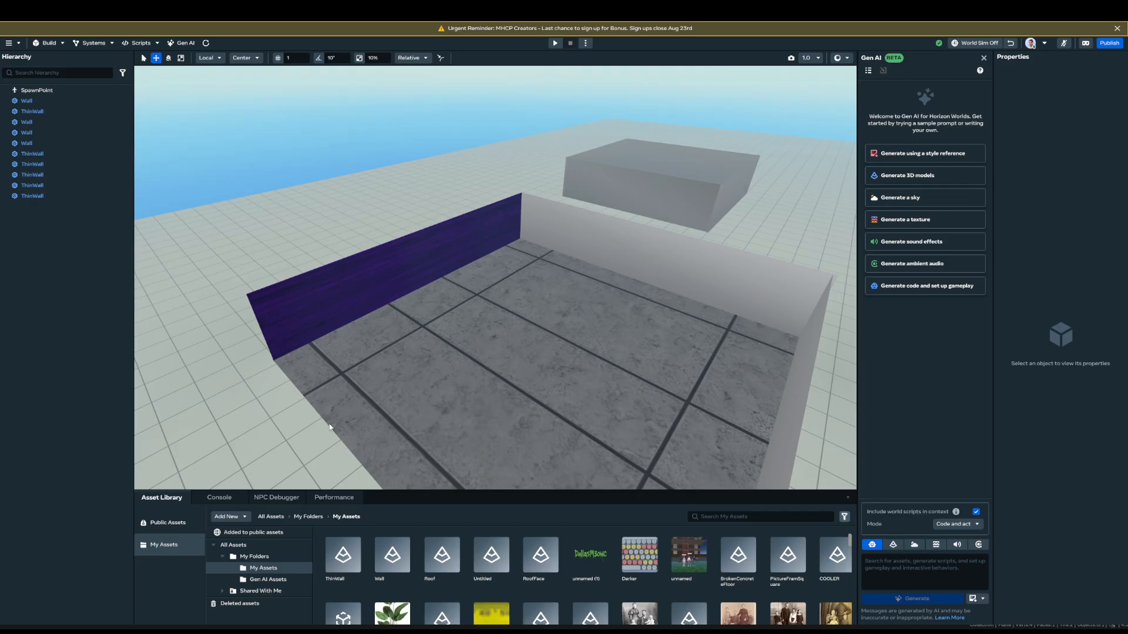
- Import the file Wood Floor.png into My Assets as a new texture
left_click(233, 517)
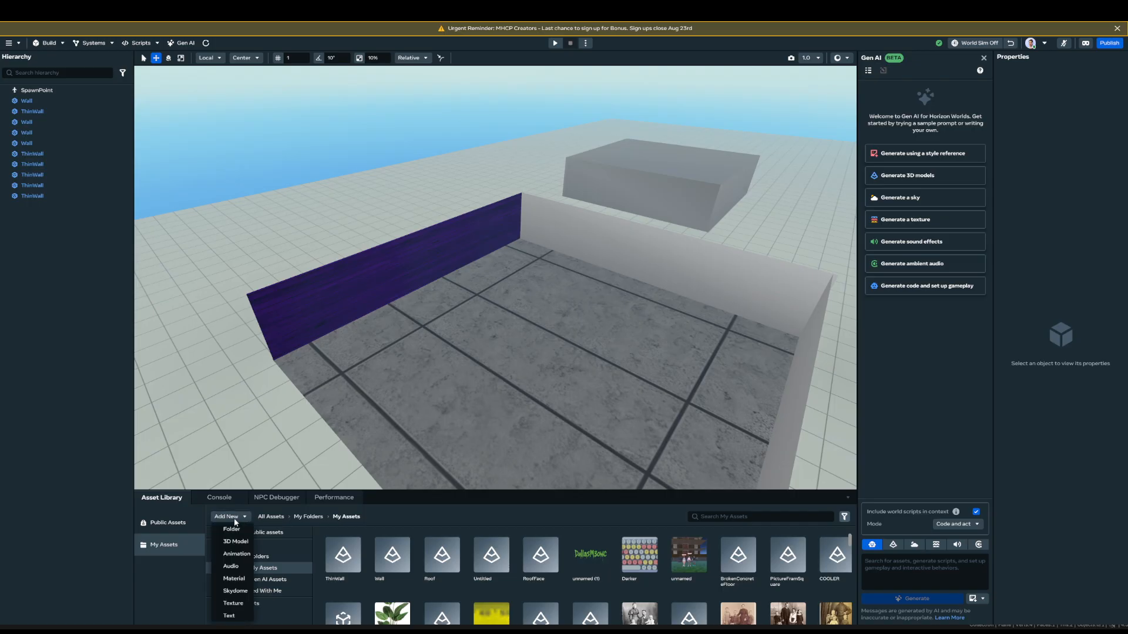
left_click(234, 604)
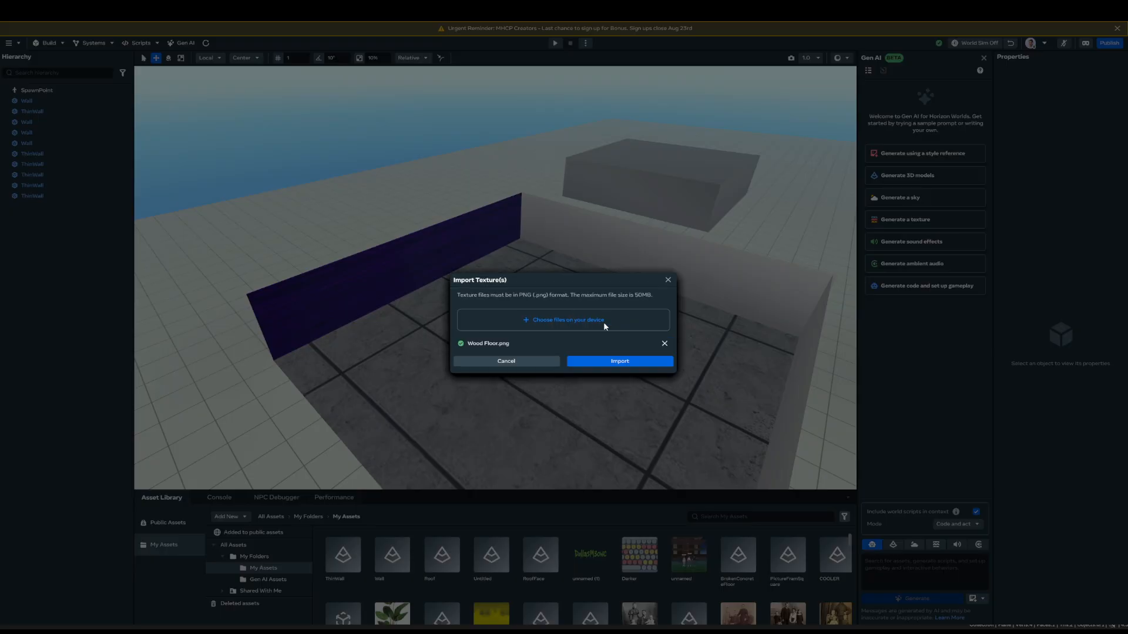
left_click(619, 360)
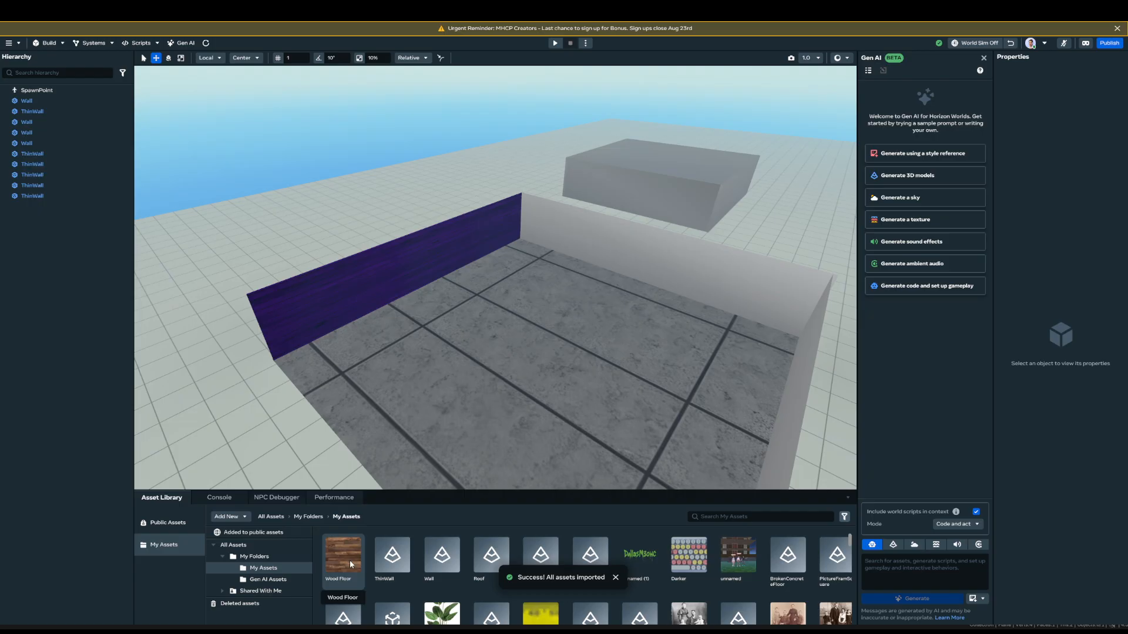
- Apply the Wood Floor texture to the tiled floor panel
left_click(484, 336)
right_click_drag(484, 336, 521, 327)
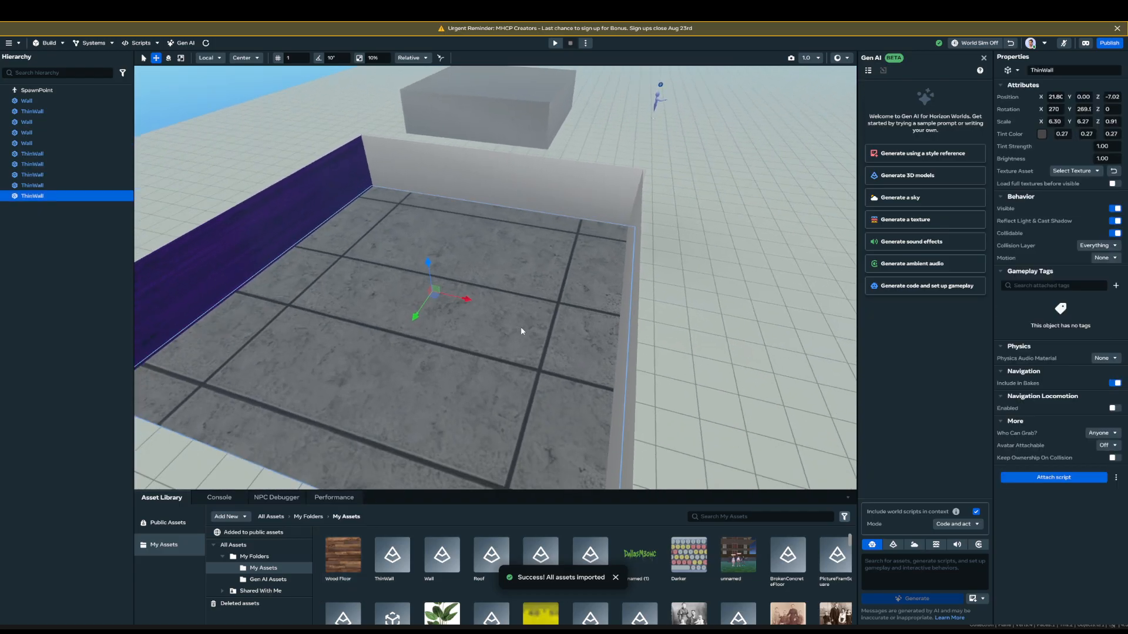
left_click(1074, 171)
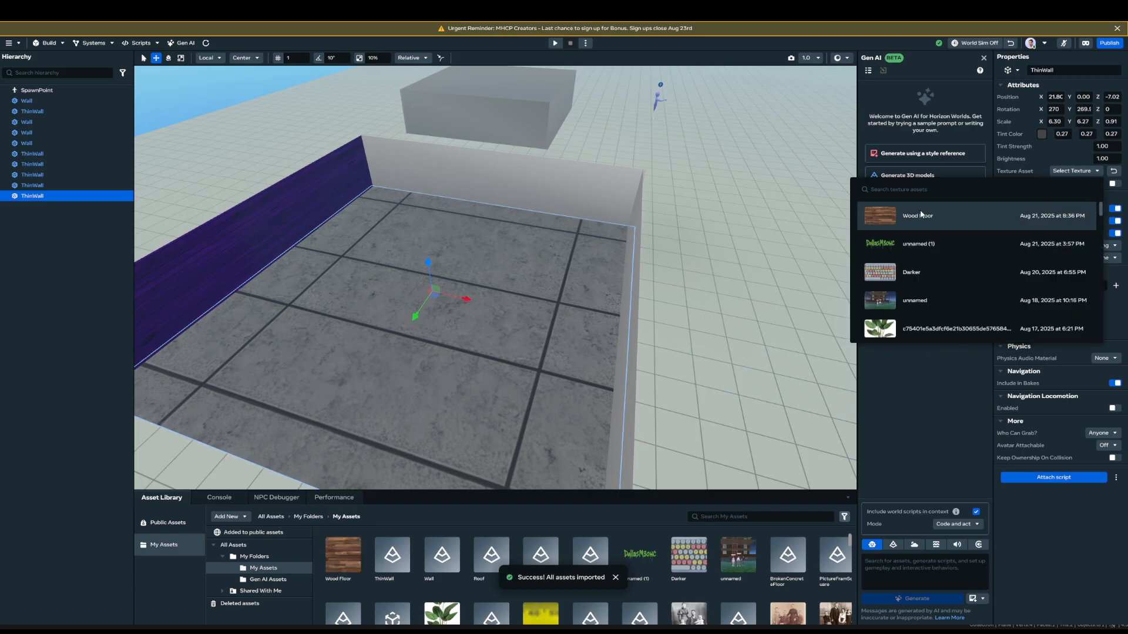
left_click(917, 216)
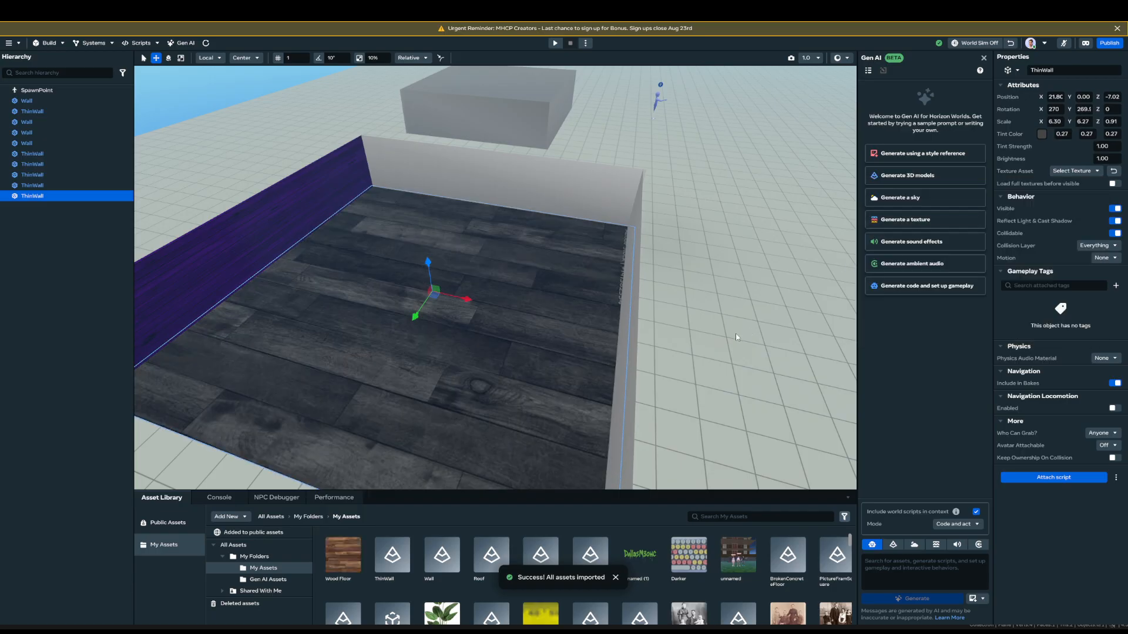
- Set the wood floor panel's tint strength to 0 to use the texture's original colors
left_click(1103, 147)
type("0")
key("Return")
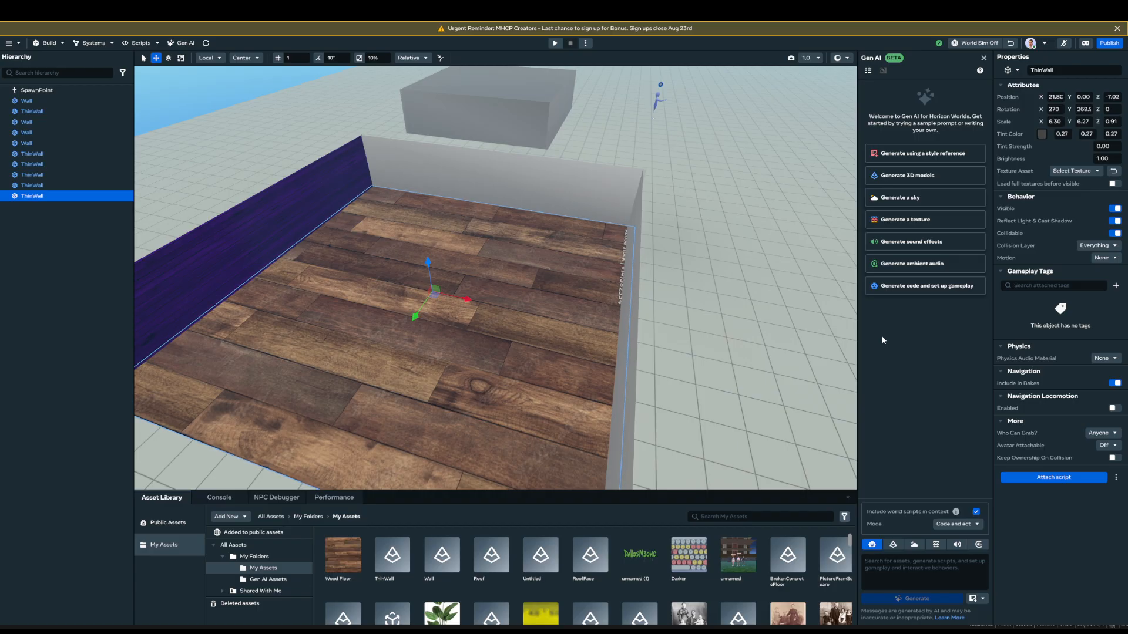
- Preview the world from the wood floor and walk around the room to examine the planks and edges, then return to build mode
scroll(437, 351, "up", 3)
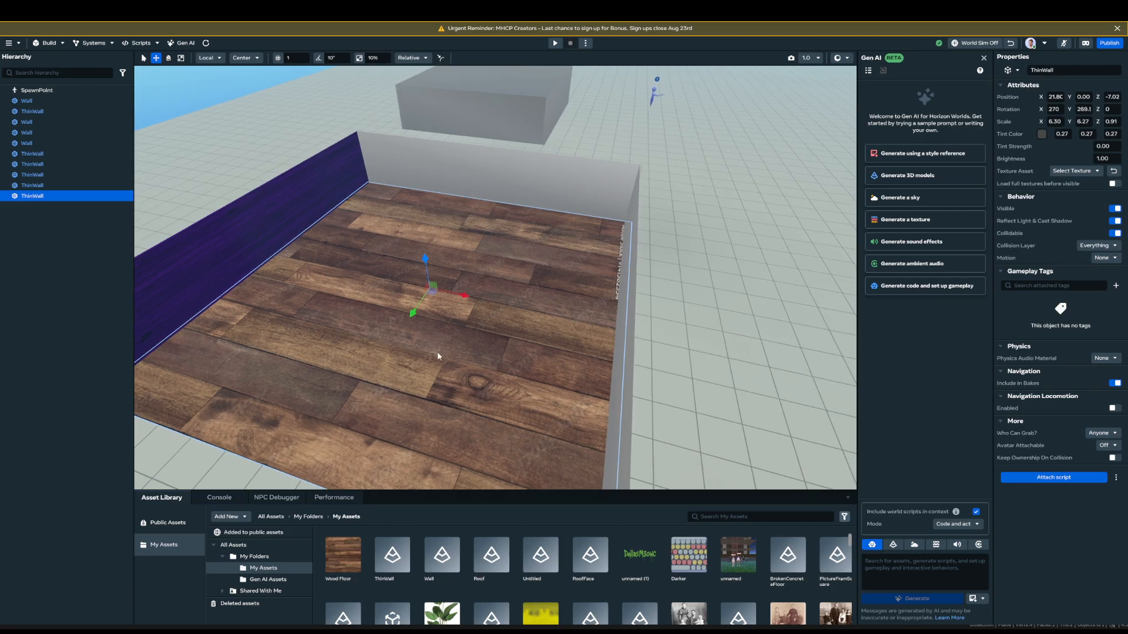
right_click_drag(429, 336, 585, 271)
right_click(585, 271)
left_click(622, 404)
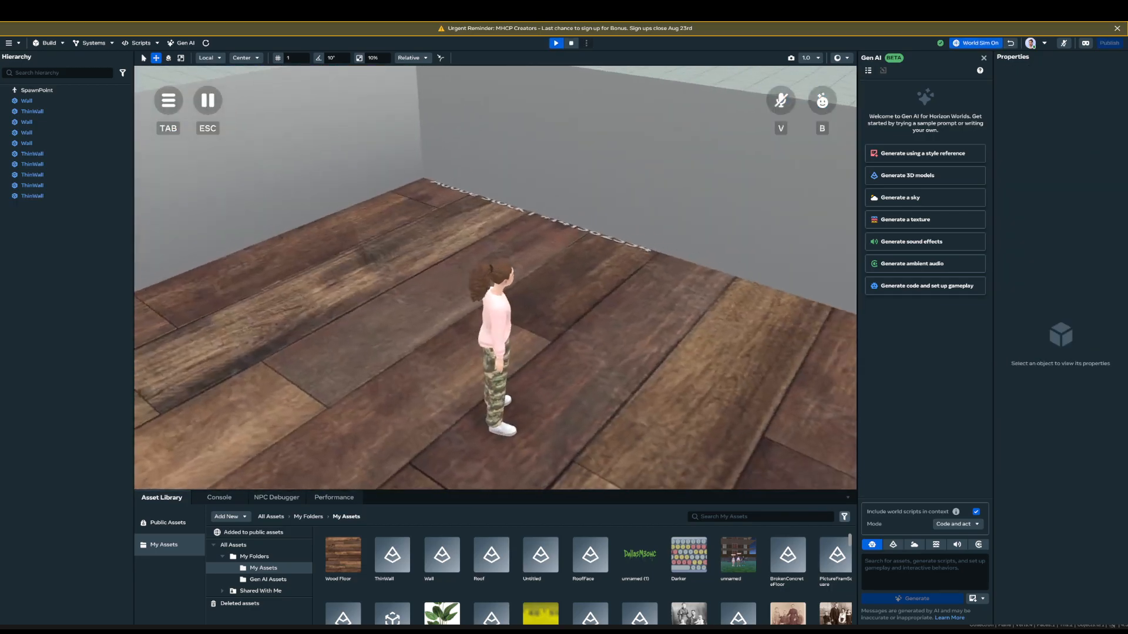
key("w")
key("a")
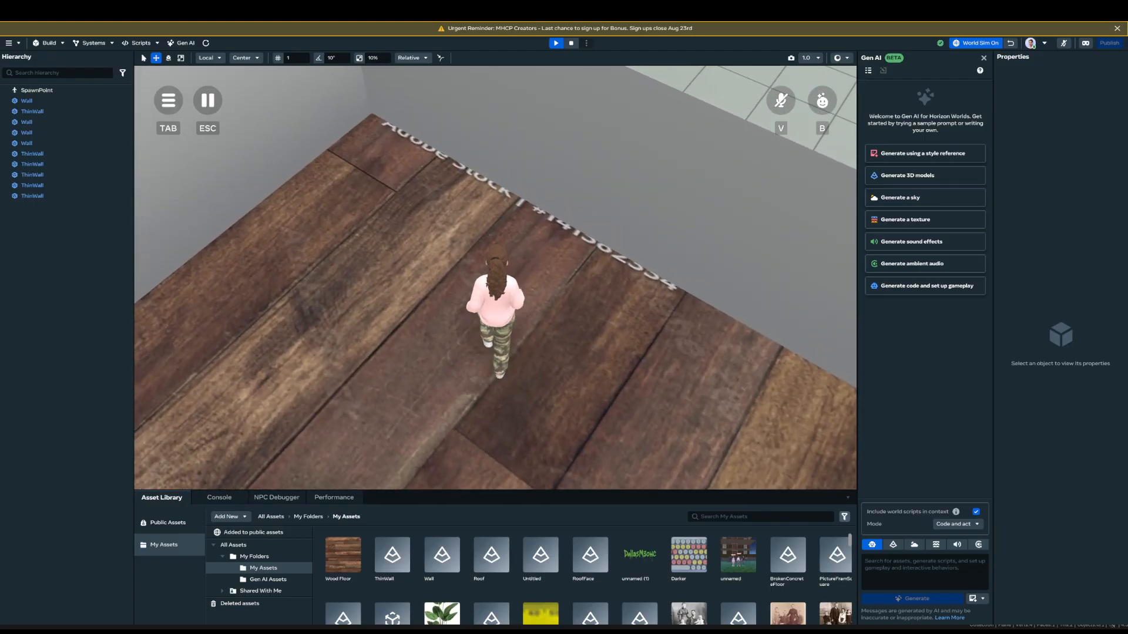
key("w")
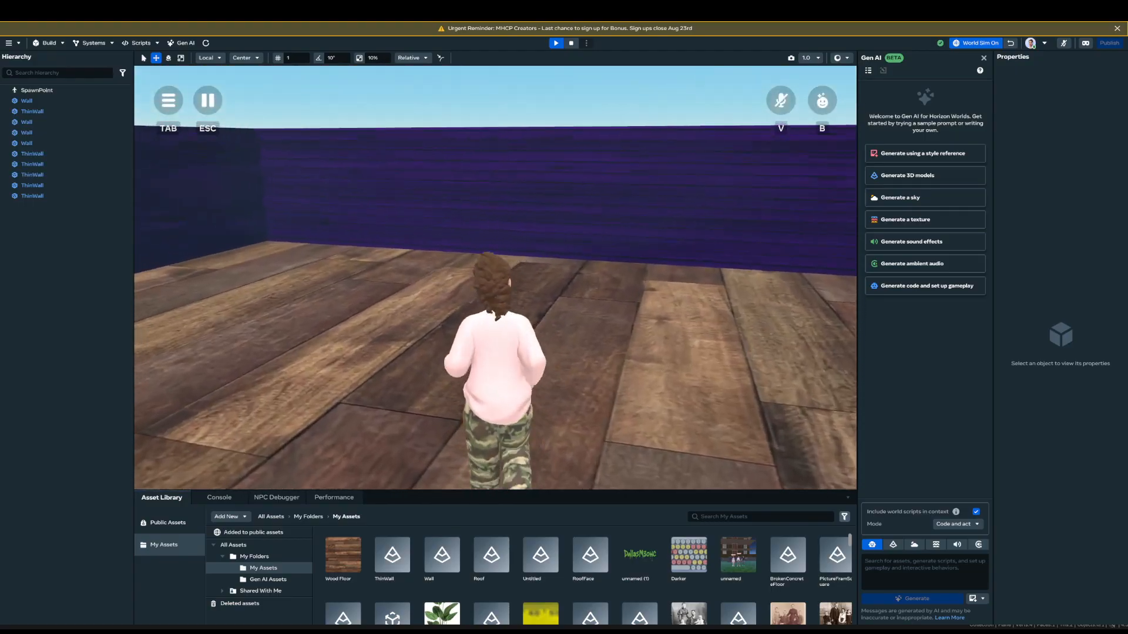
key("d")
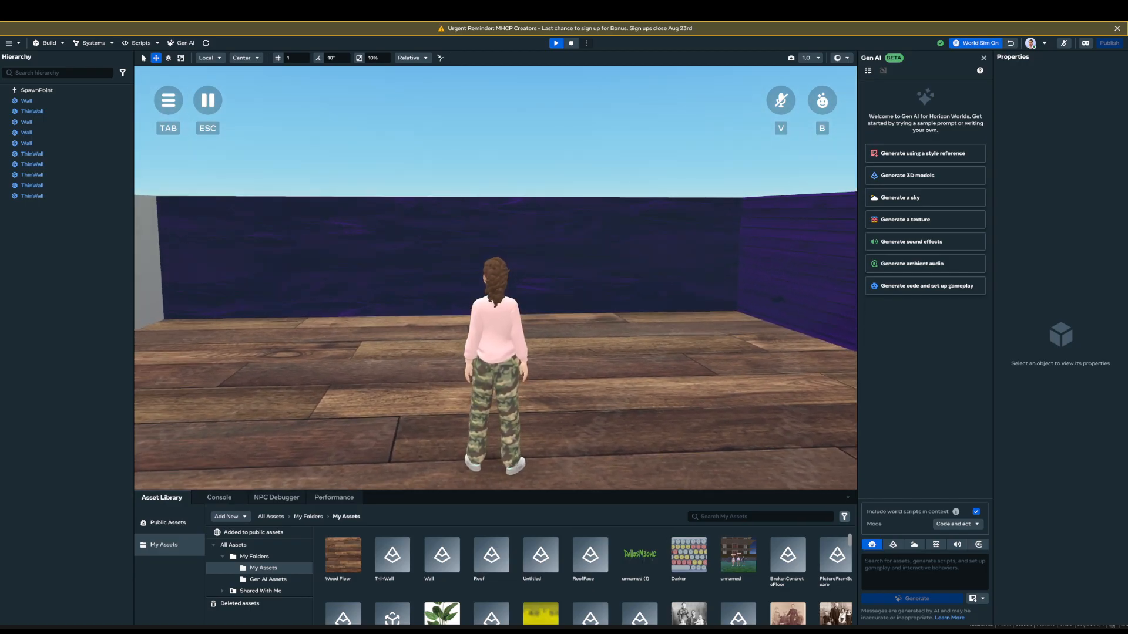
key("a")
key("d")
key("a")
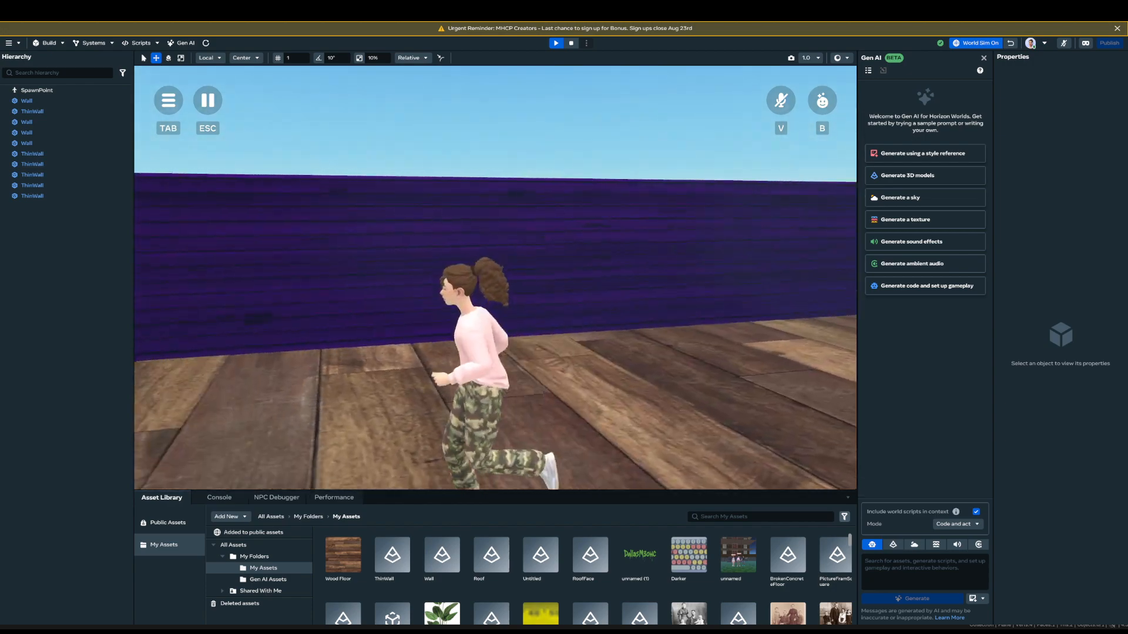
key("w")
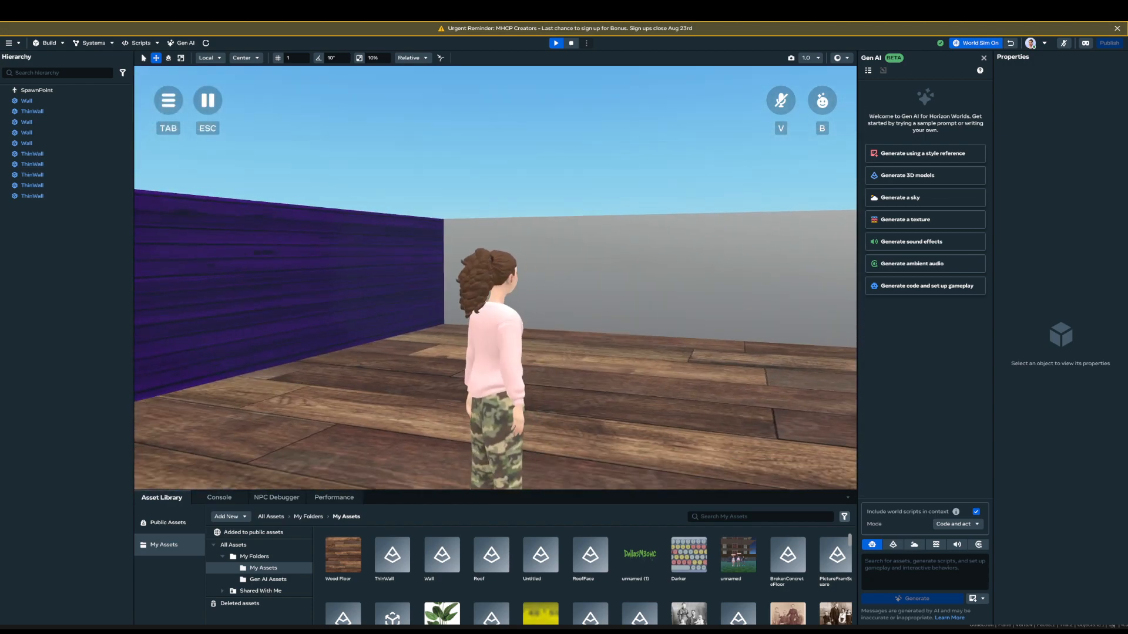
key("Escape")
left_click(571, 43)
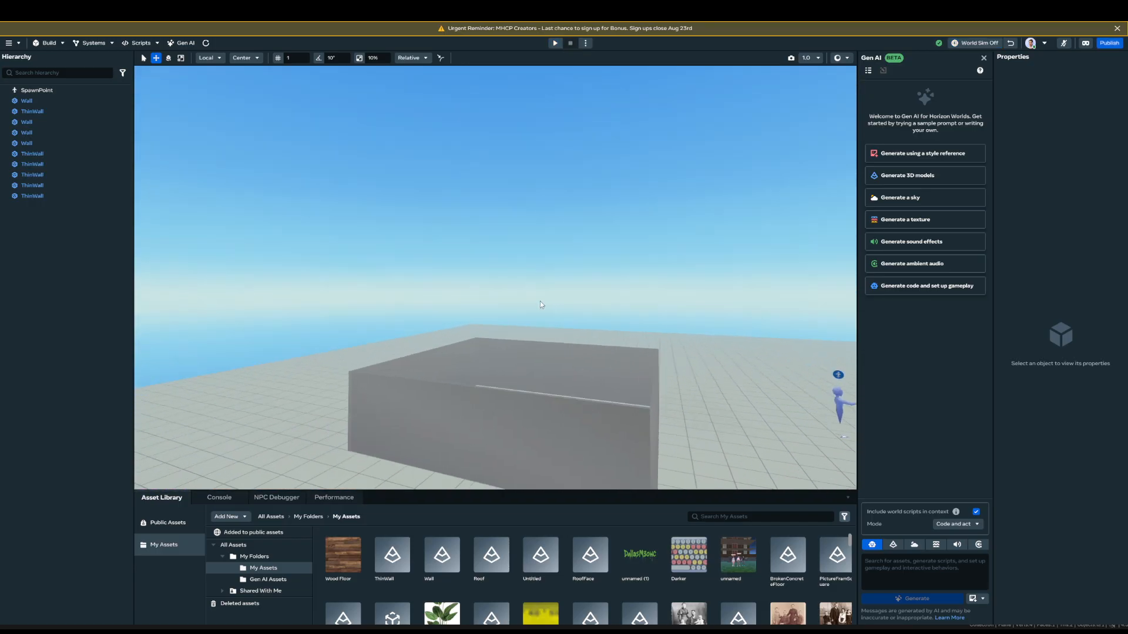
- Duplicate the end wall of the untextured gray room and move the copy into the room's middle, at about Z -9.94
right_click_drag(541, 301, 446, 339)
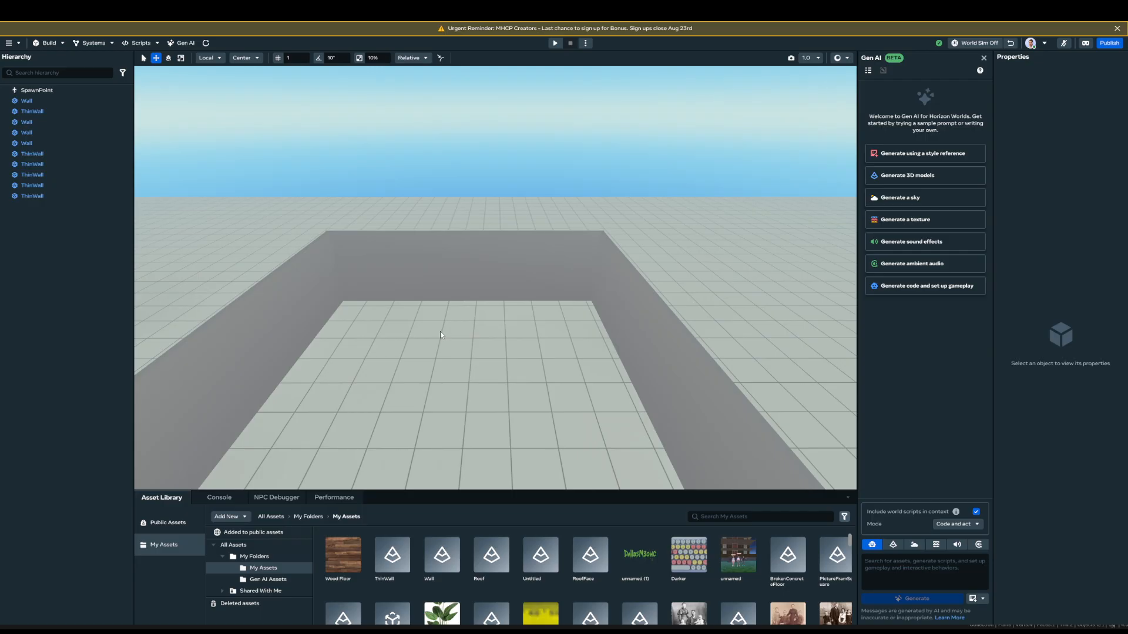
left_click(492, 278)
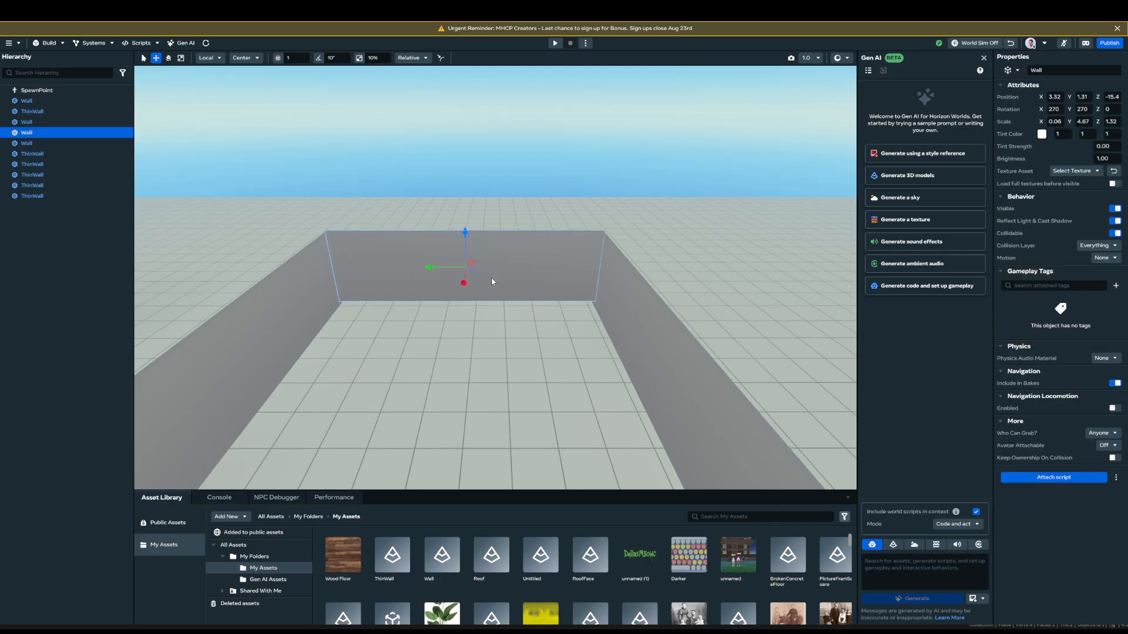
right_click(491, 277)
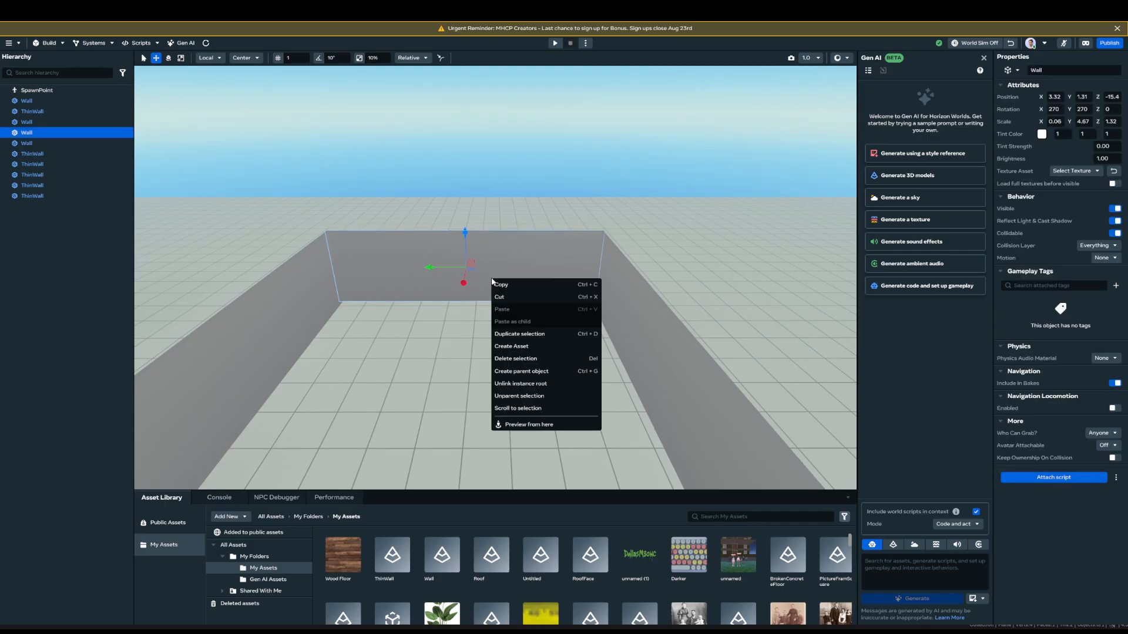
left_click(517, 333)
left_click_drag(462, 284, 456, 421)
- Lay the duplicated wall flat by setting its rotation to X 0, Y 180, Z 90
right_click_drag(589, 393, 474, 385)
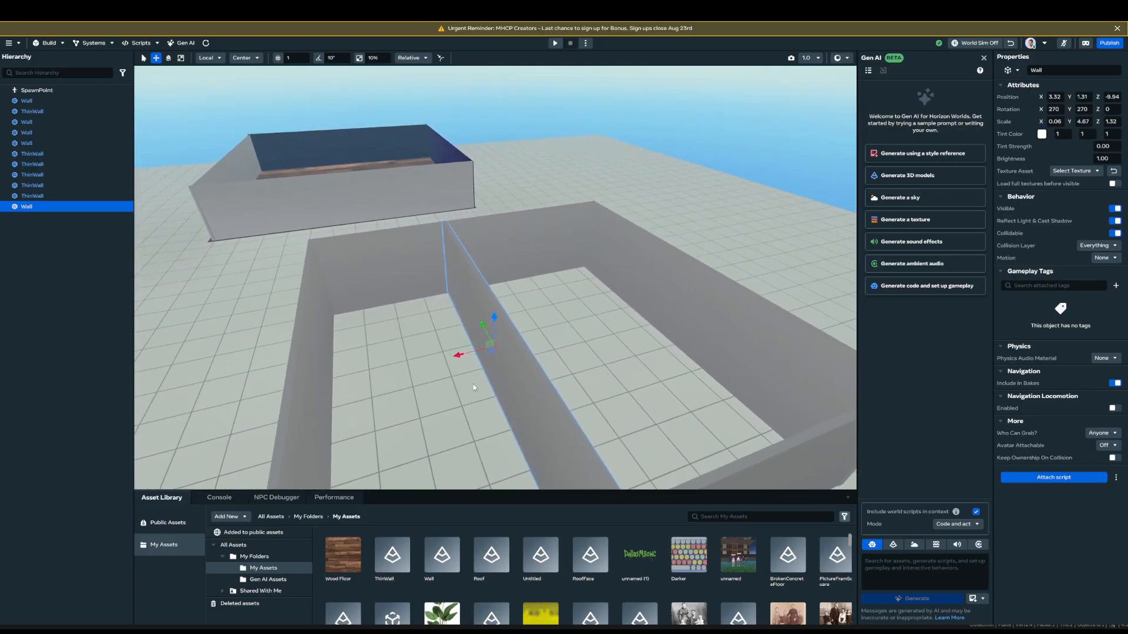
key("e")
left_click_drag(466, 333, 516, 319)
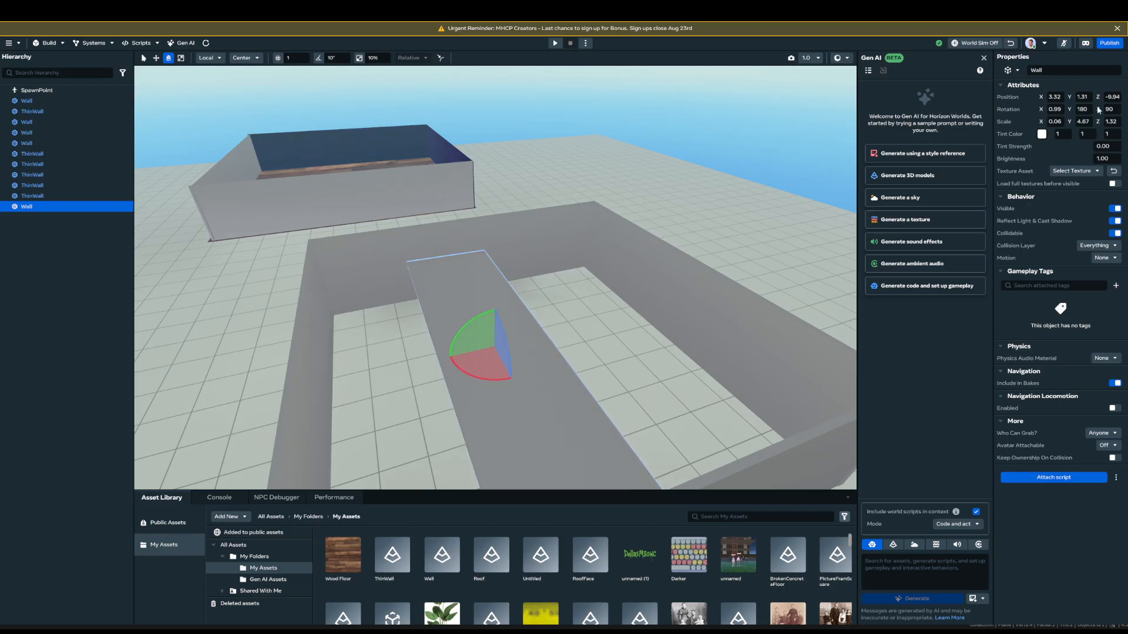
left_click(1117, 113)
type("90")
key("Return")
left_click(1055, 110)
type("0")
key("Return")
- Raise the flat panel to the top of the gray room's walls, at about Y 2.60
right_click_drag(551, 429, 508, 388)
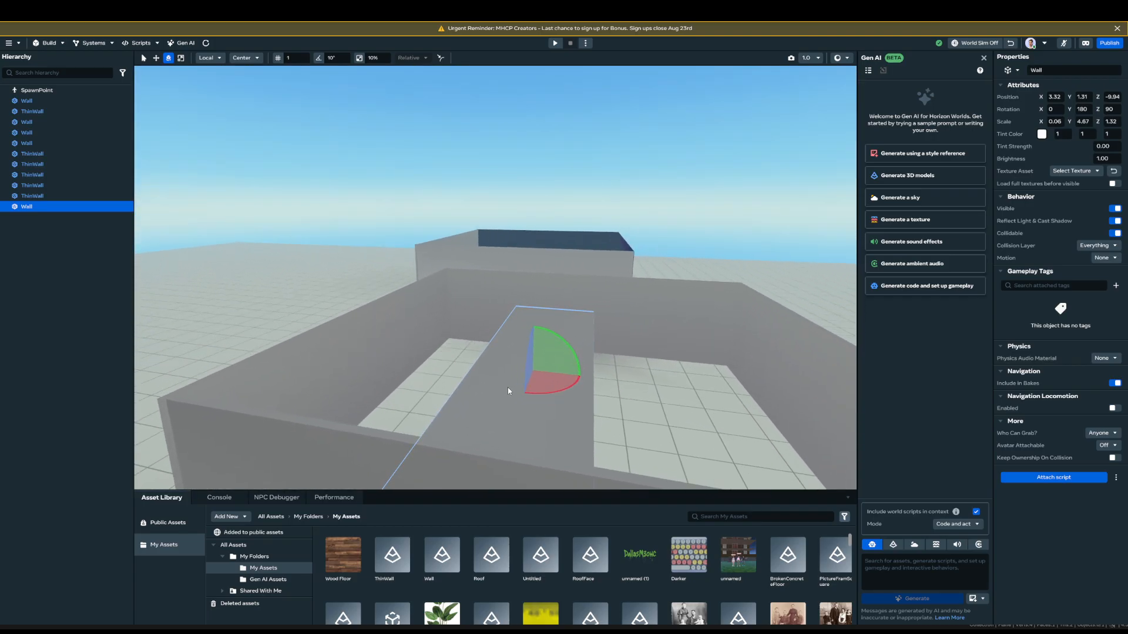
key("w")
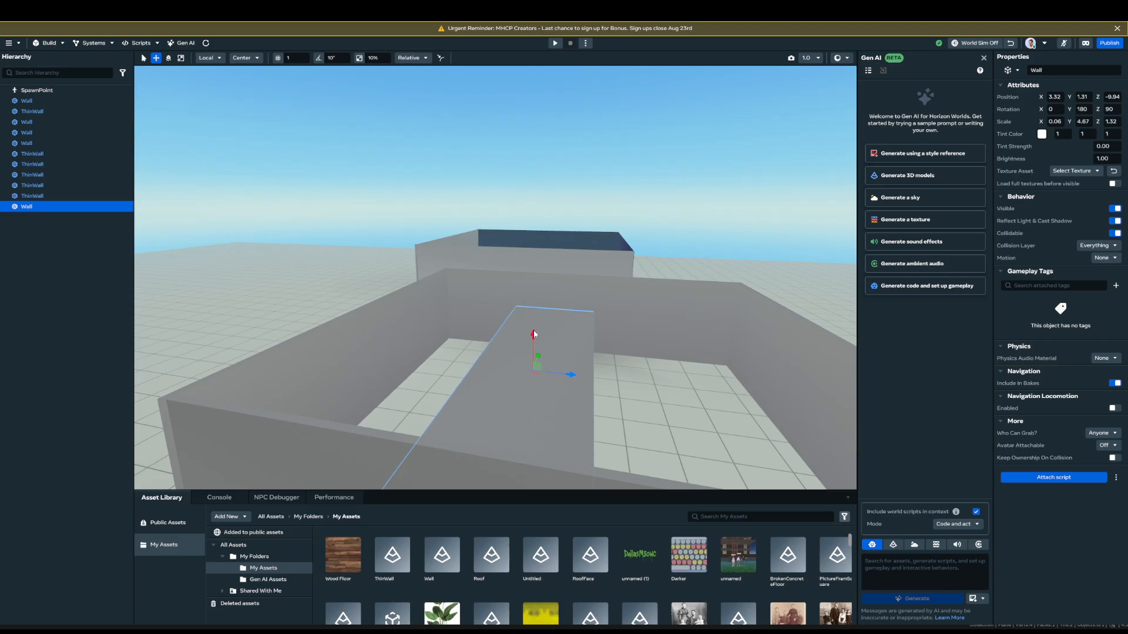
left_click_drag(534, 334, 542, 272)
key("w")
- Widen the flat panel across the gray room to a Z scale of about 3.78
right_click_drag(590, 312, 624, 363)
key("s")
key("a")
key("s")
key("r")
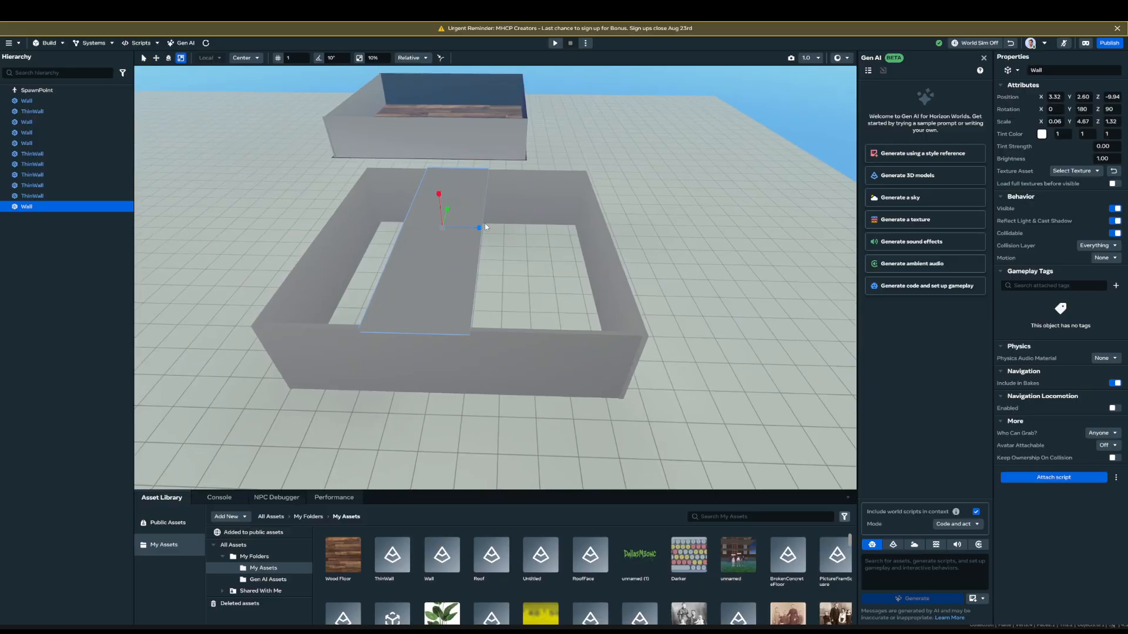
left_click(481, 228)
left_click(468, 231)
left_click_drag(478, 226, 524, 229)
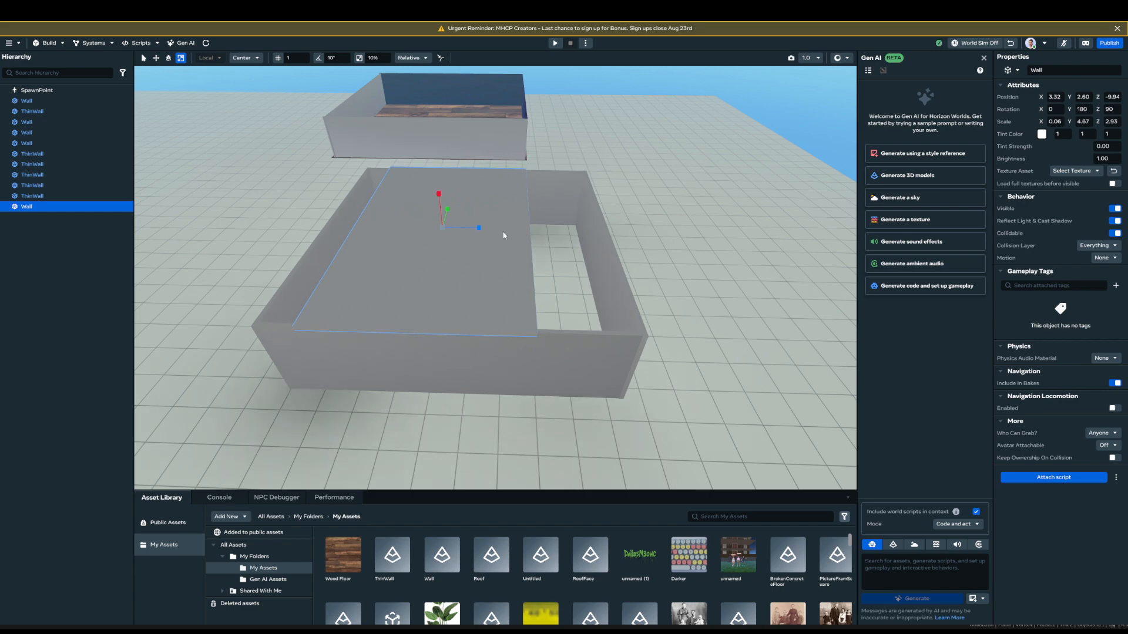
left_click_drag(478, 229, 485, 228)
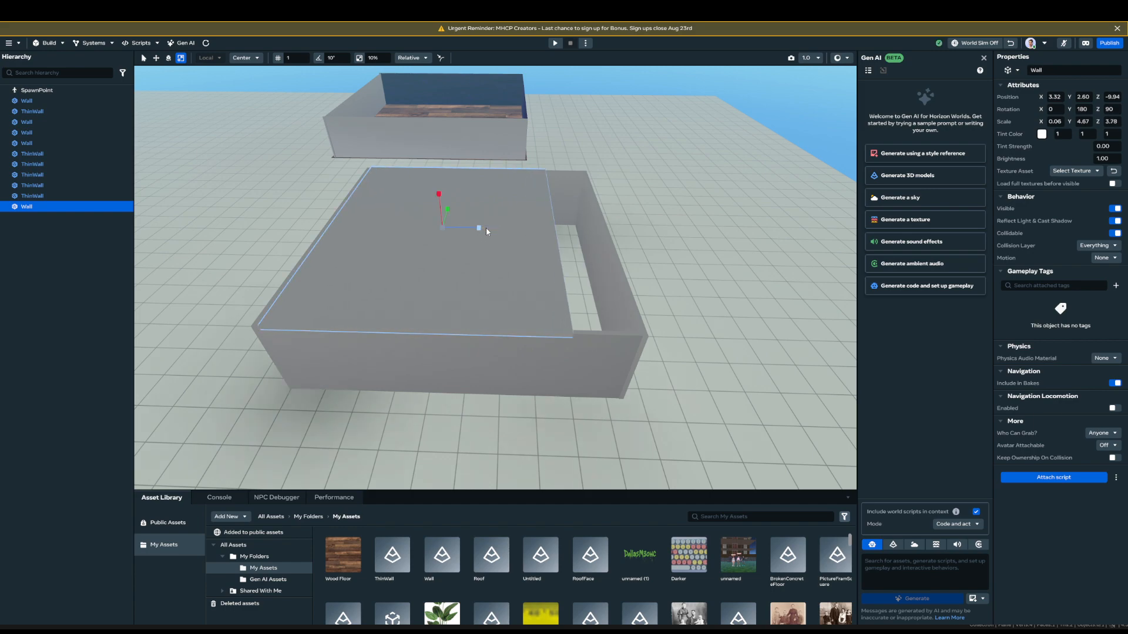
- Widen the flat panel to a Z scale of about 4.09 and shift it against the room's back wall
right_click_drag(516, 270, 558, 250)
key("w")
left_click_drag(526, 215, 524, 216)
mouse_move(524, 216)
right_mouse_down()
mouse_move(582, 226)
mouse_move(509, 227)
right_mouse_up()
key("r")
left_click_drag(478, 222, 485, 224)
key("w")
right_click_drag(485, 224, 594, 249)
left_click_drag(586, 235, 615, 265)
mouse_move(615, 264)
right_mouse_down()
mouse_move(706, 274)
mouse_move(622, 281)
right_mouse_up()
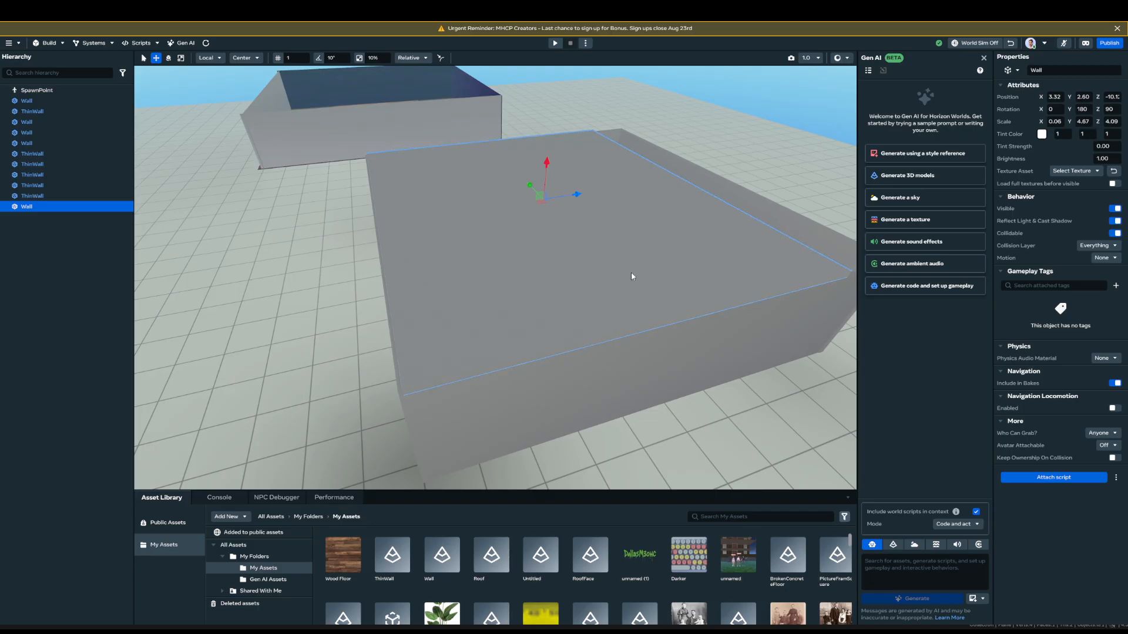
- Trim the flat panel's overhang past the side walls by reducing its Y scale to about 4.56
right_click_drag(632, 283, 735, 272)
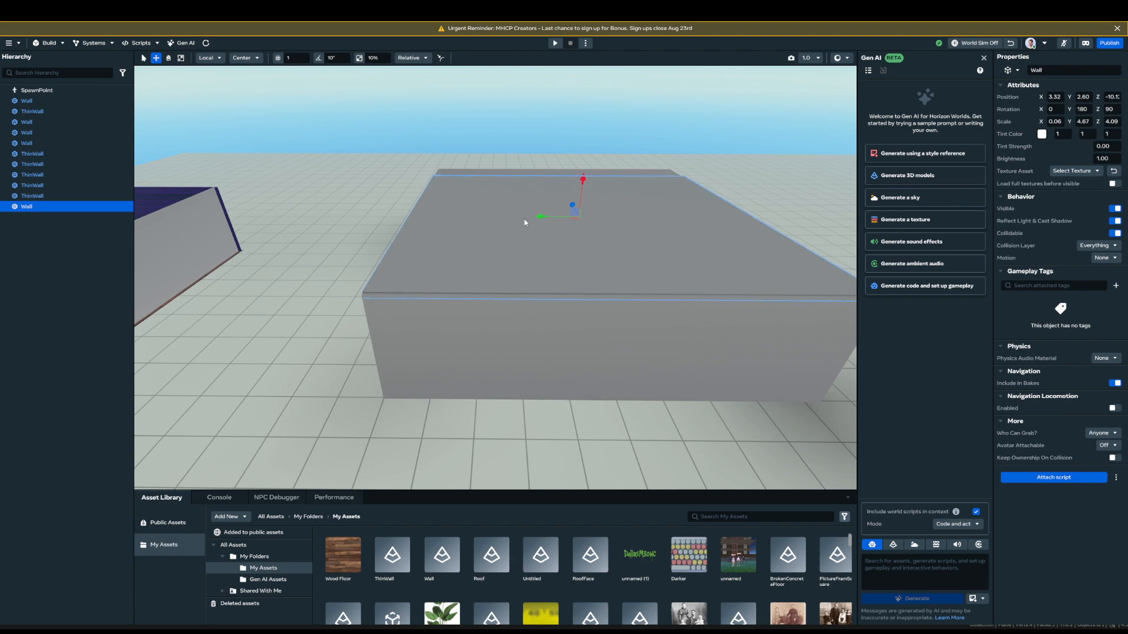
key("r")
left_click_drag(541, 218, 545, 219)
right_click_drag(589, 308, 542, 306)
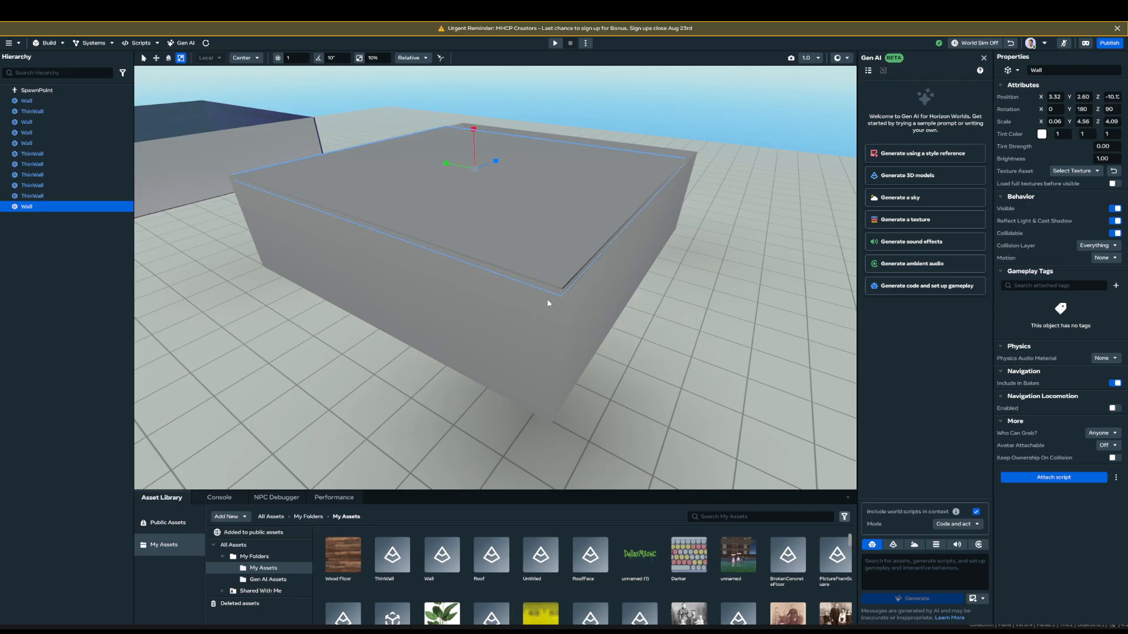
- Duplicate the back wall and both side walls together and stack the copies on top of the originals as an upper level
left_click(581, 311)
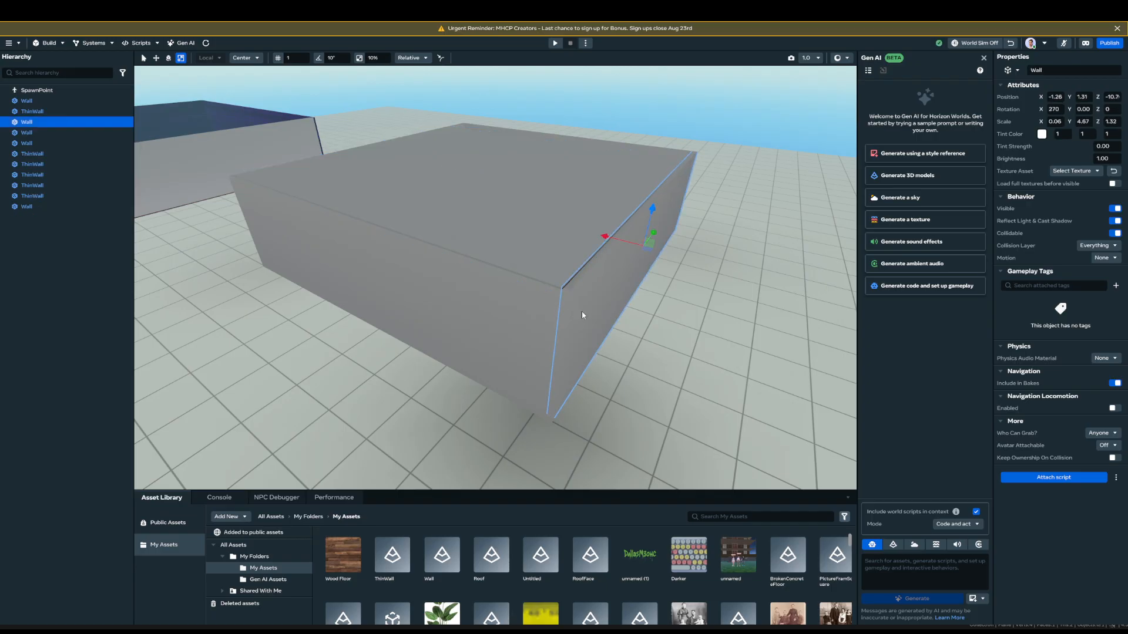
key("w")
left_click(499, 309, "shift")
right_click_drag(571, 327, 676, 310)
key("a")
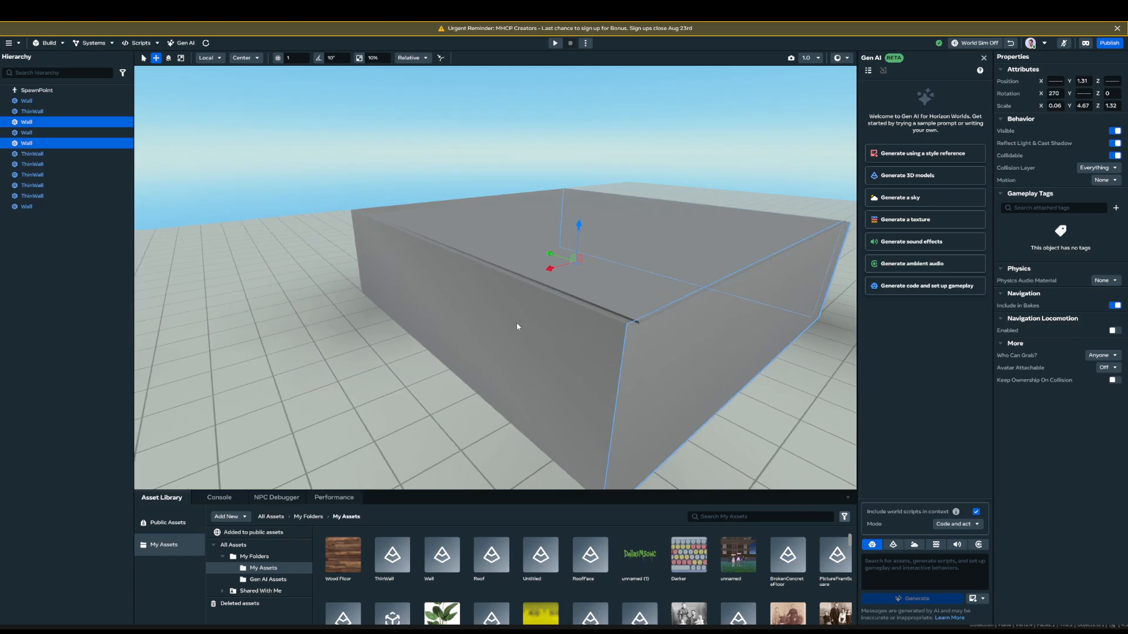
left_click(516, 324, "shift")
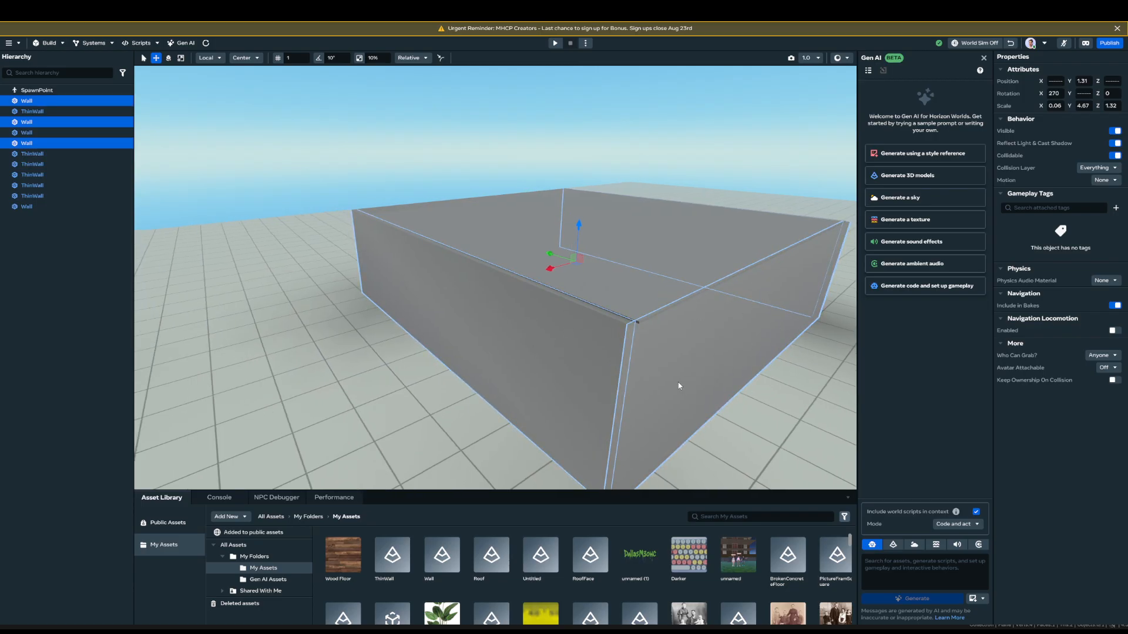
right_click(549, 365)
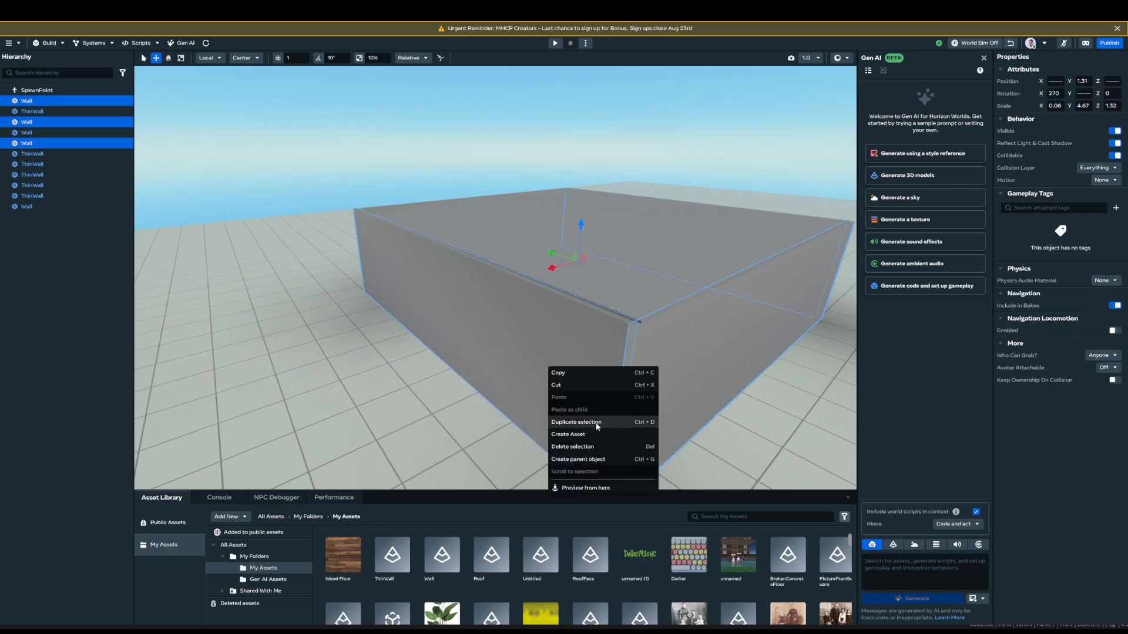
left_click(596, 421)
left_click_drag(580, 231, 577, 137)
left_click(280, 149)
- Lengthen the flat panel between the side walls to a Y scale of about 4.62
right_click_drag(280, 149, 235, 276)
key("w")
key("d")
key("s")
left_click(627, 270)
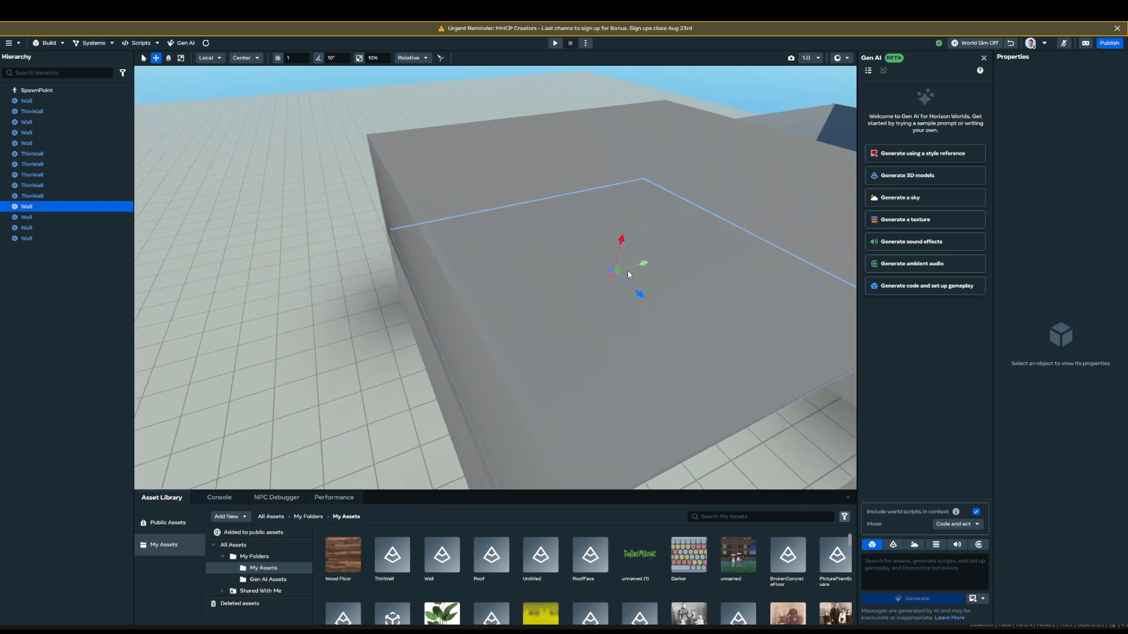
key("r")
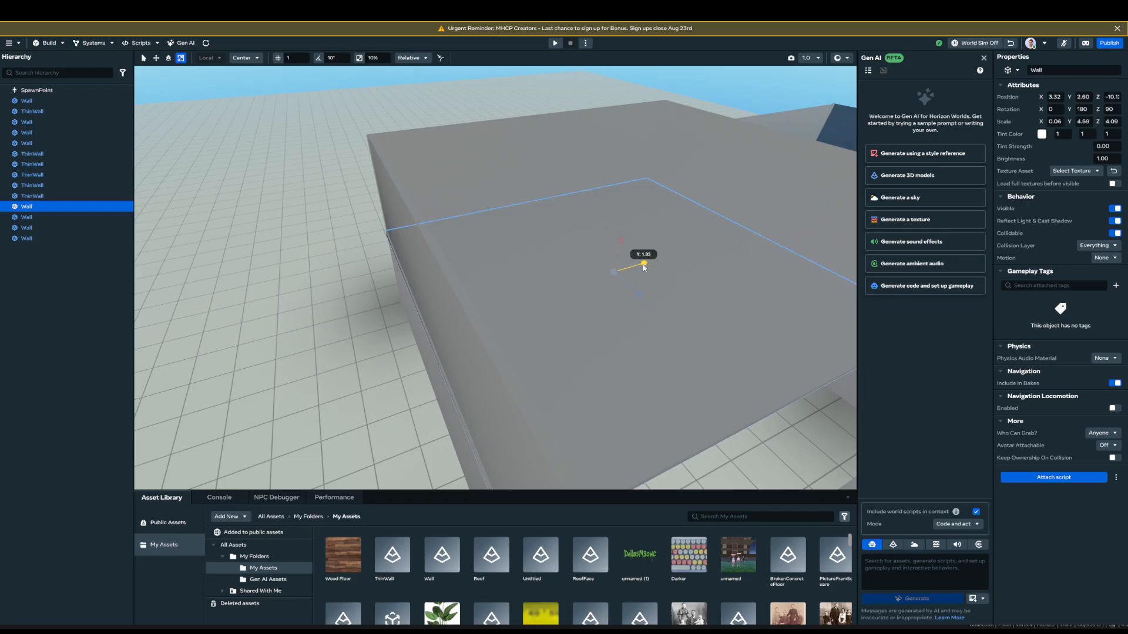
left_click_drag(644, 268, 644, 268)
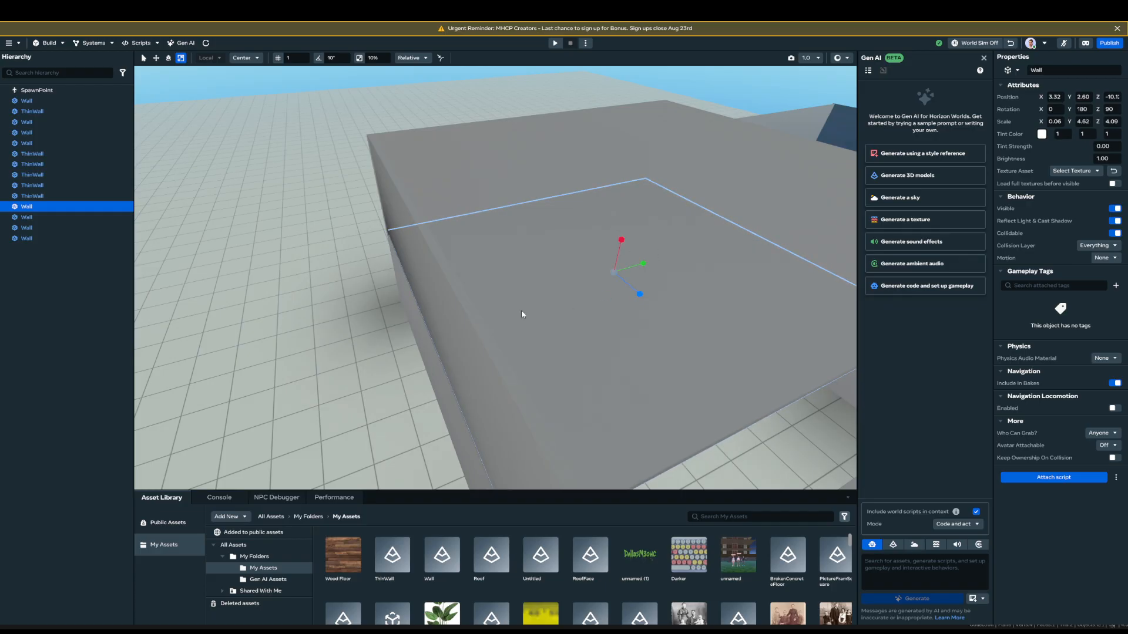
- Shorten the gray room's lower front wall to a Y scale of about 2.15
right_click_drag(521, 314, 411, 265)
left_click(313, 125)
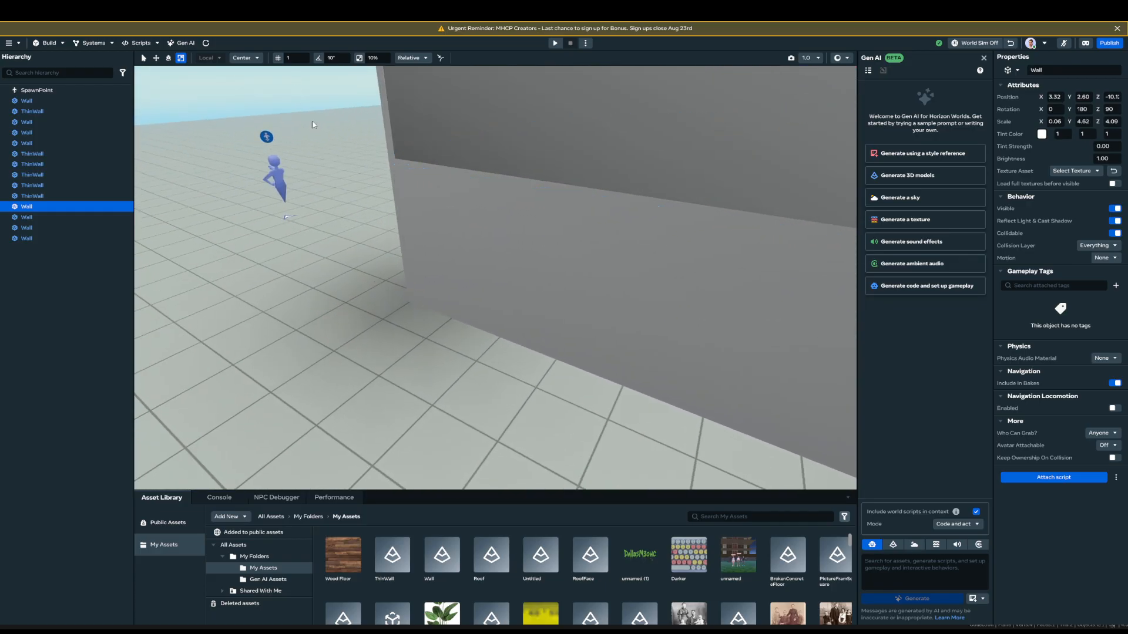
right_click_drag(313, 125, 635, 216)
left_click(675, 251)
left_click(440, 326)
right_click_drag(439, 327, 309, 368)
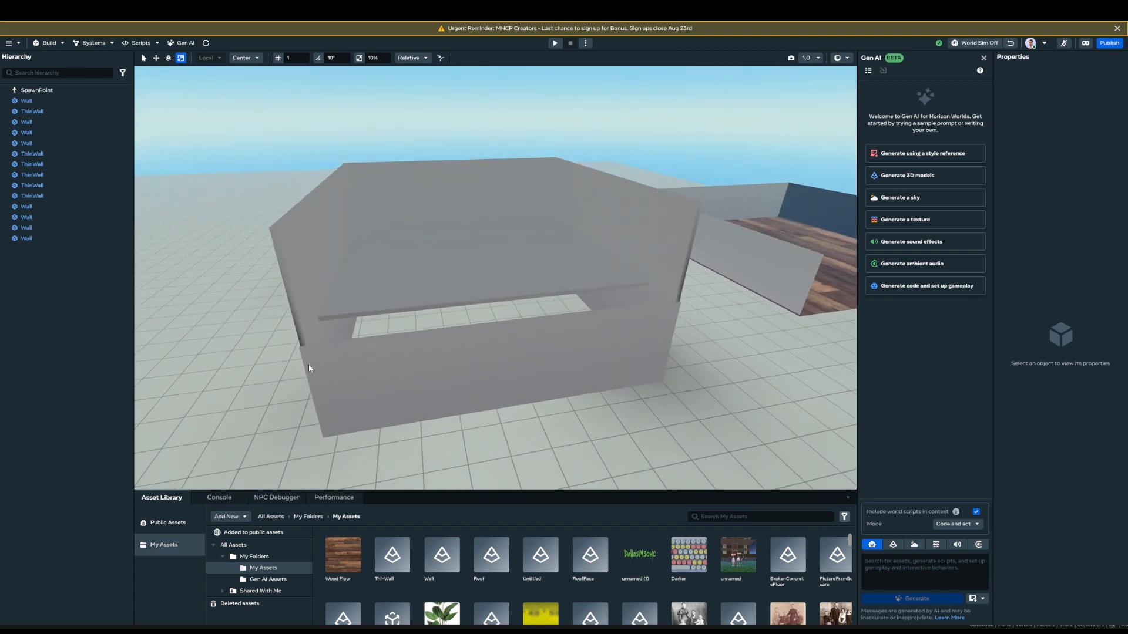
left_click(494, 362)
left_click_drag(543, 362, 526, 369)
- Move the shortened front wall flush with the side wall's corner, at about X 0.82
key("w")
right_click_drag(525, 366, 558, 400)
key("w")
left_click_drag(641, 261, 471, 266)
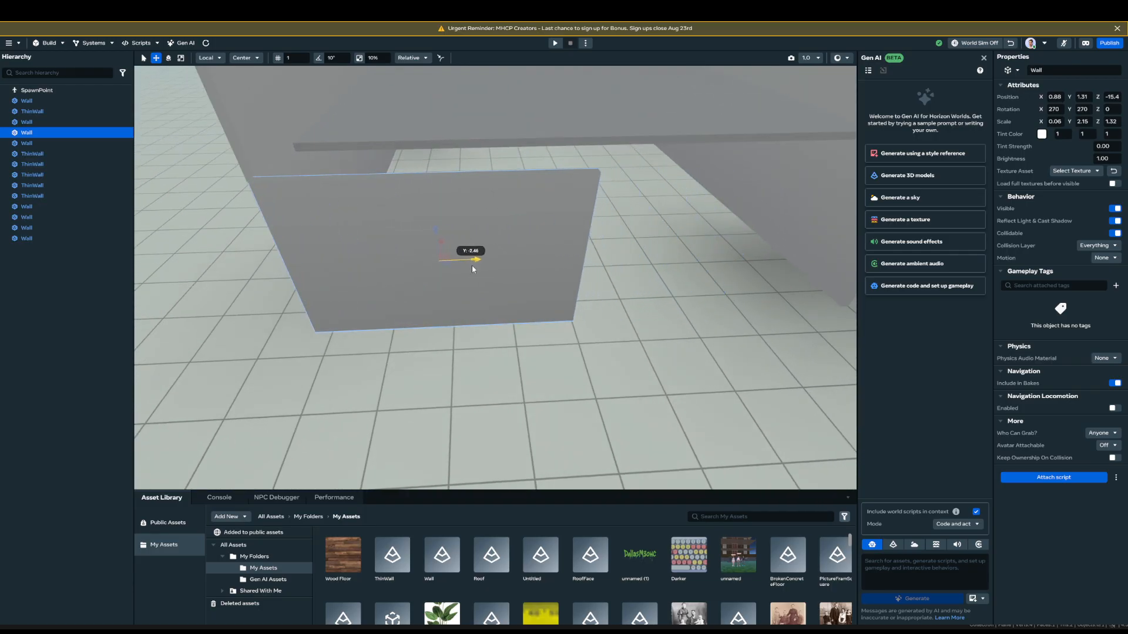
key("w")
right_click_drag(471, 266, 530, 255)
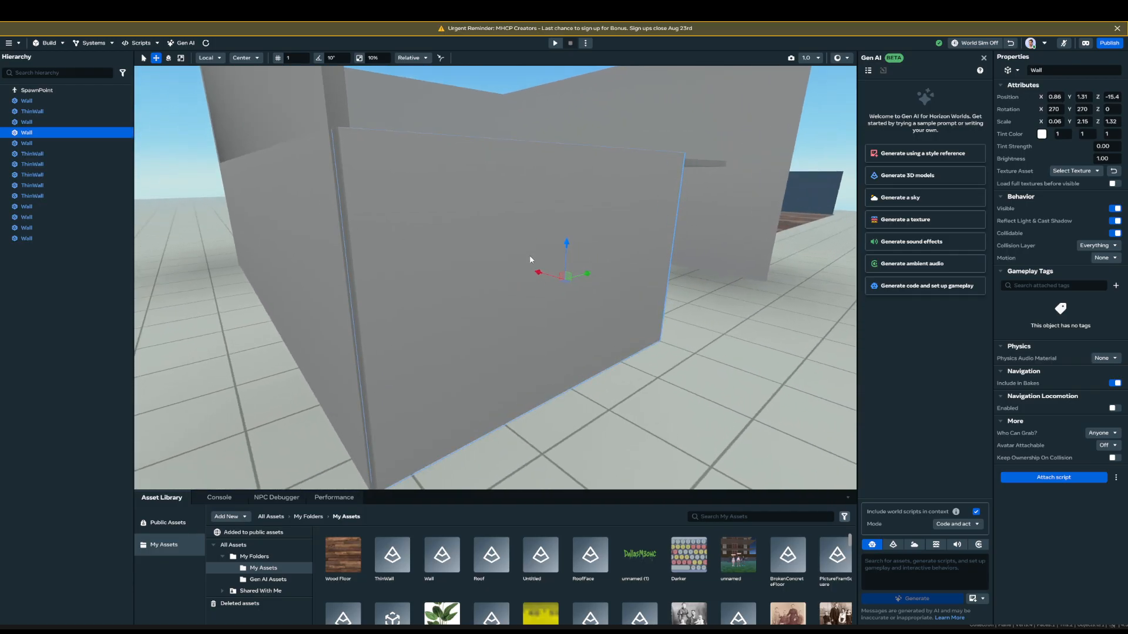
left_click_drag(586, 275, 585, 278)
- Duplicate the short front wall and move the copy to the opposite front corner, at about X 5.86
right_click_drag(585, 278, 542, 308)
key("d")
key("s")
right_click(541, 307)
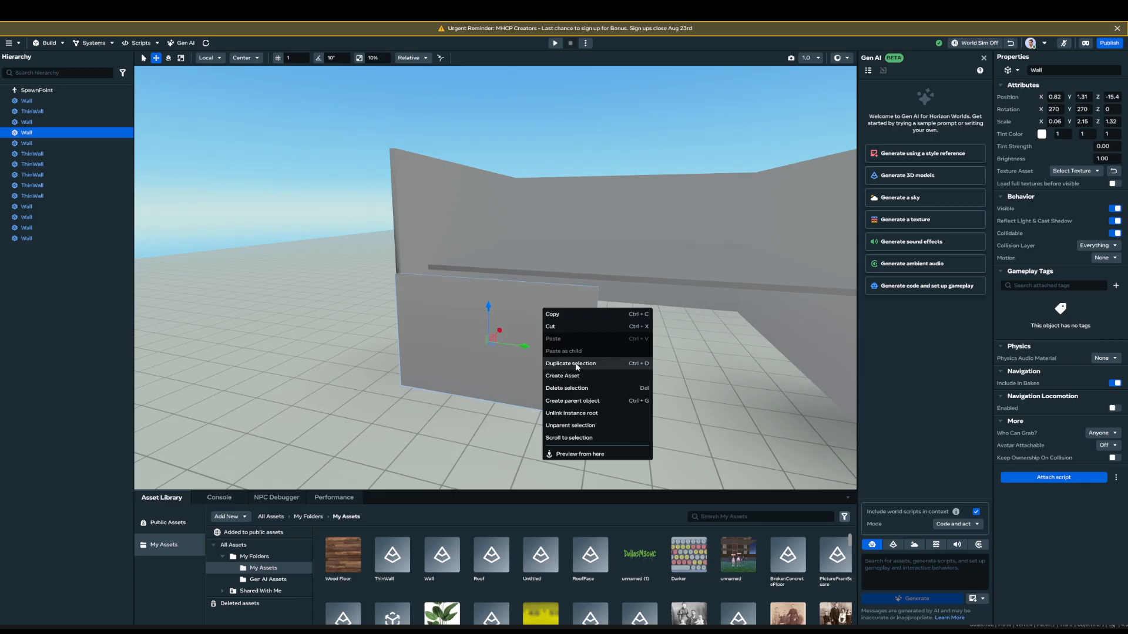
left_click(576, 365)
right_click_drag(551, 359, 402, 316)
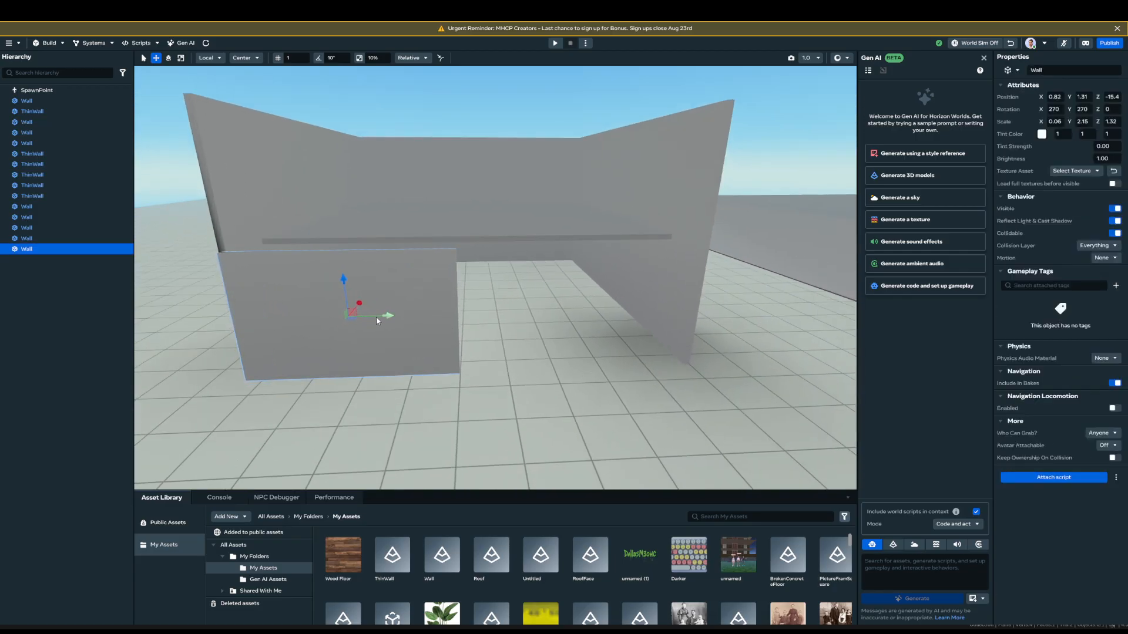
left_click_drag(377, 320, 640, 350)
right_click_drag(640, 350, 696, 357)
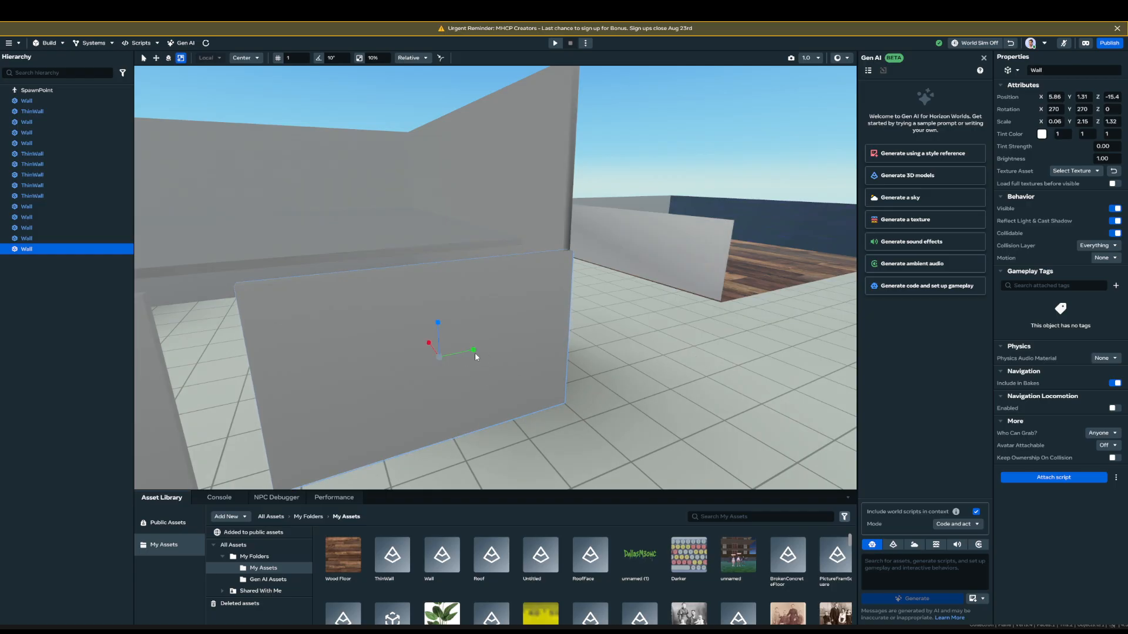
- Narrow the copied front wall to a Y scale of about 1.08 and align it with its corner at about X 6.90
left_click_drag(473, 354, 529, 354)
key("w")
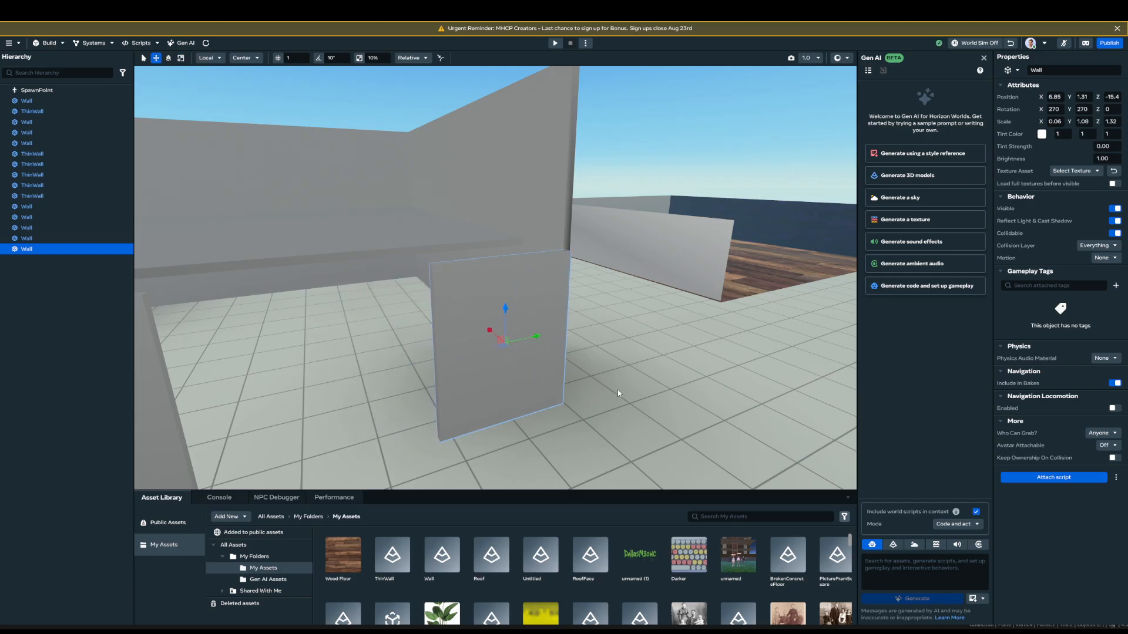
right_click_drag(617, 390, 478, 380)
left_click_drag(456, 370, 458, 370)
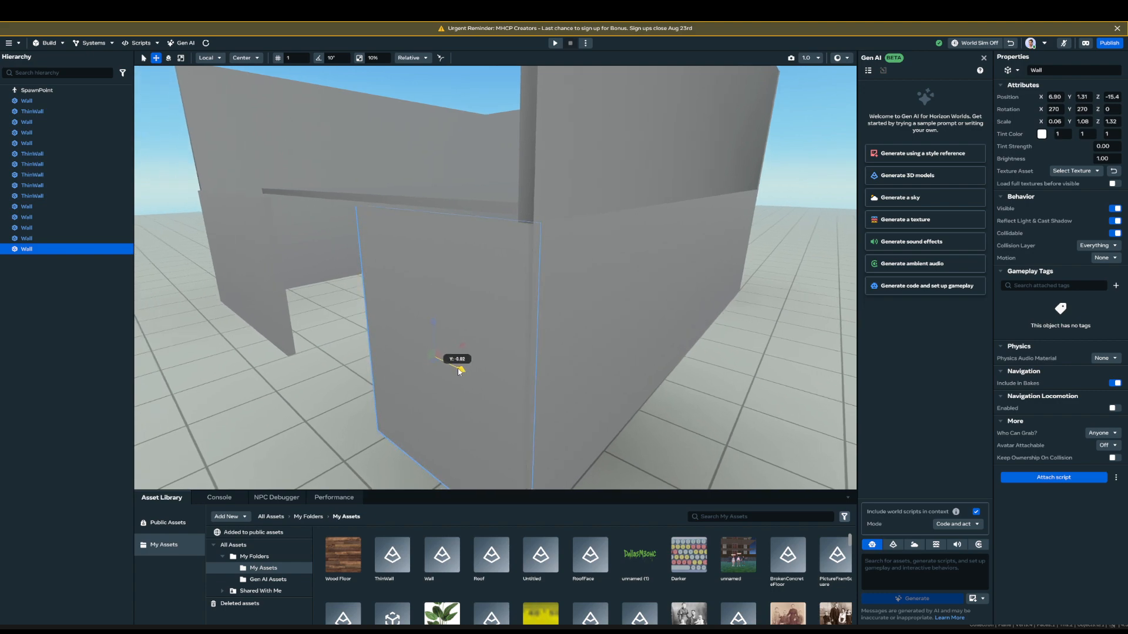
right_click_drag(463, 372, 472, 346)
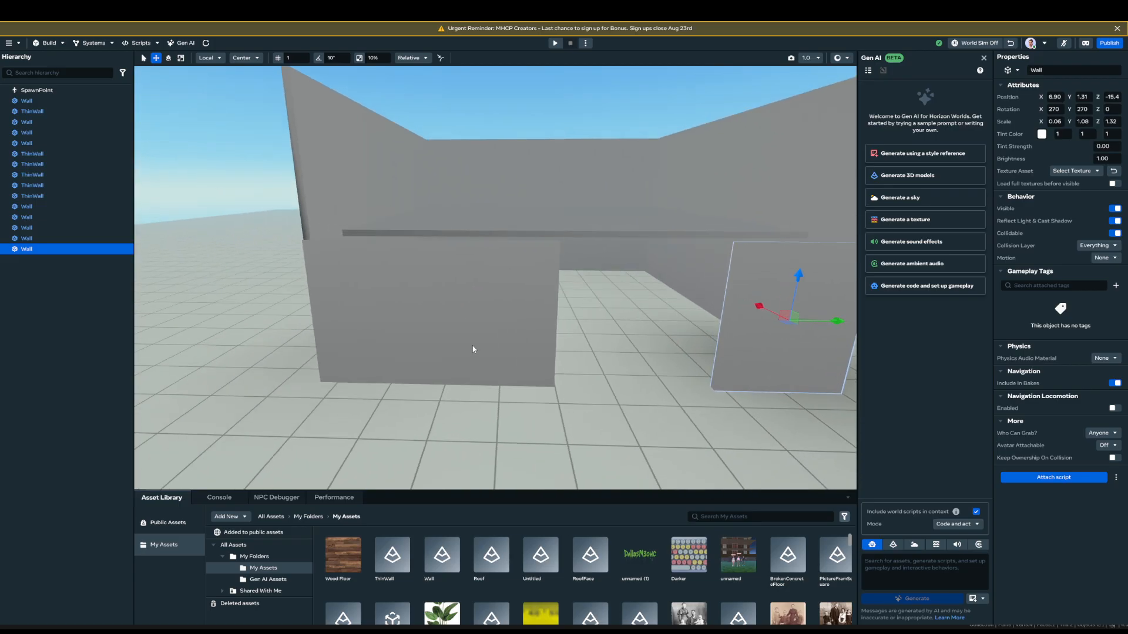
- Lengthen the first front wall segment to a Y scale of about 2.76 and realign it with its corner at about X 1.43
left_click(463, 321)
key("r")
left_click_drag(470, 316, 495, 321)
right_click_drag(499, 324, 708, 315)
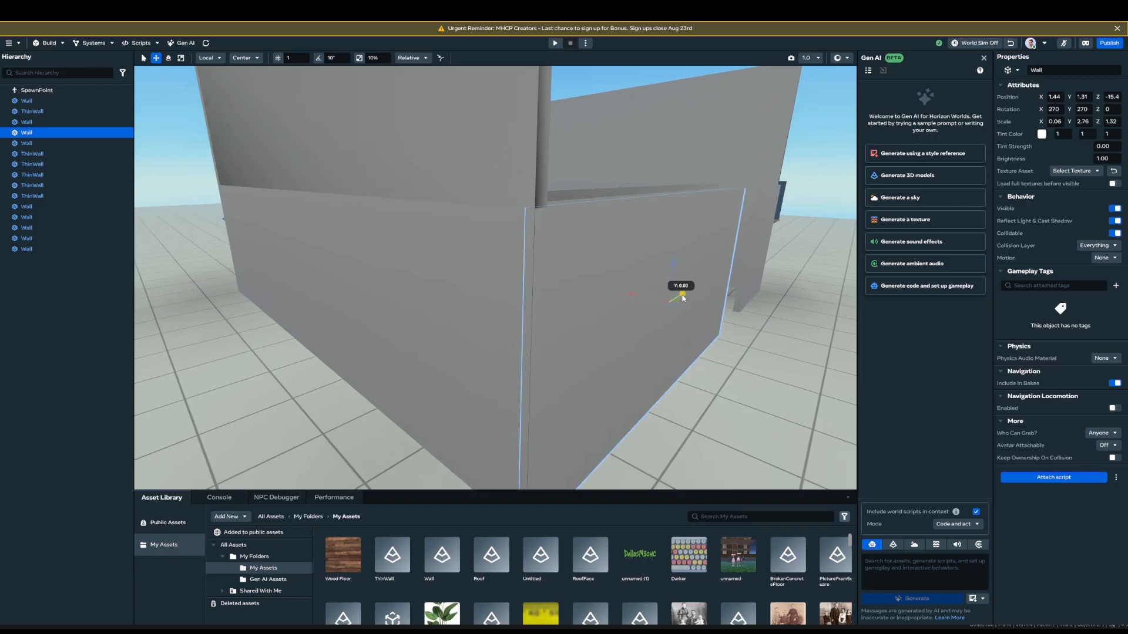
left_click_drag(684, 298, 683, 296)
right_click_drag(660, 312, 717, 308)
- Duplicate both front wall segments beside the doorway and select the copies
left_click(675, 231)
left_click(717, 308)
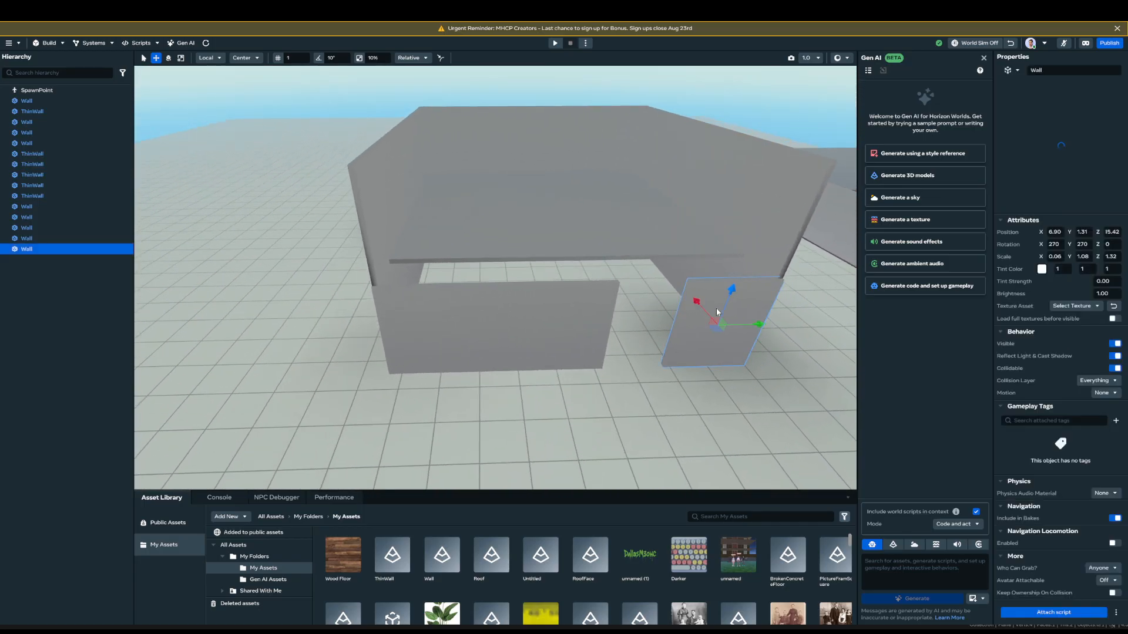
left_click(522, 344, "shift")
right_click(521, 344)
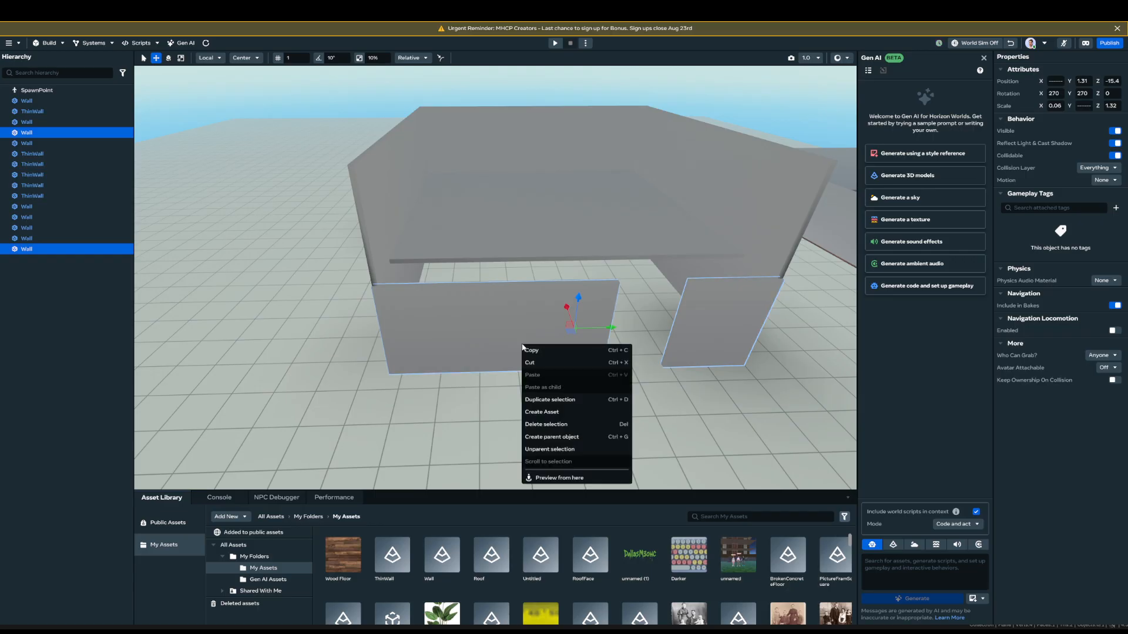
left_click(568, 399)
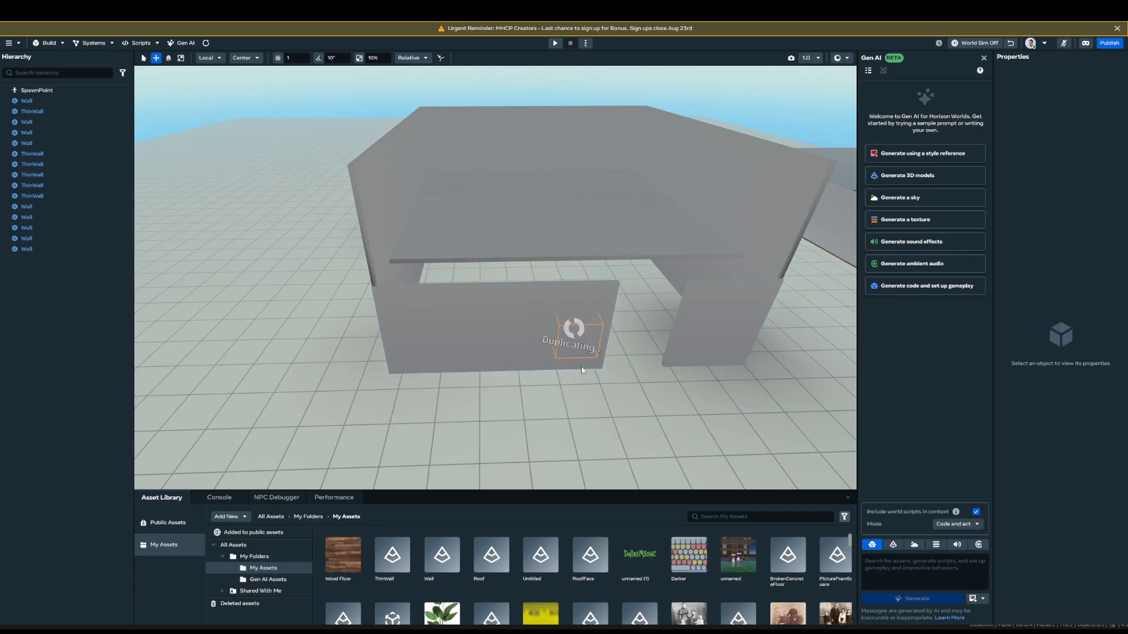
left_click(586, 246)
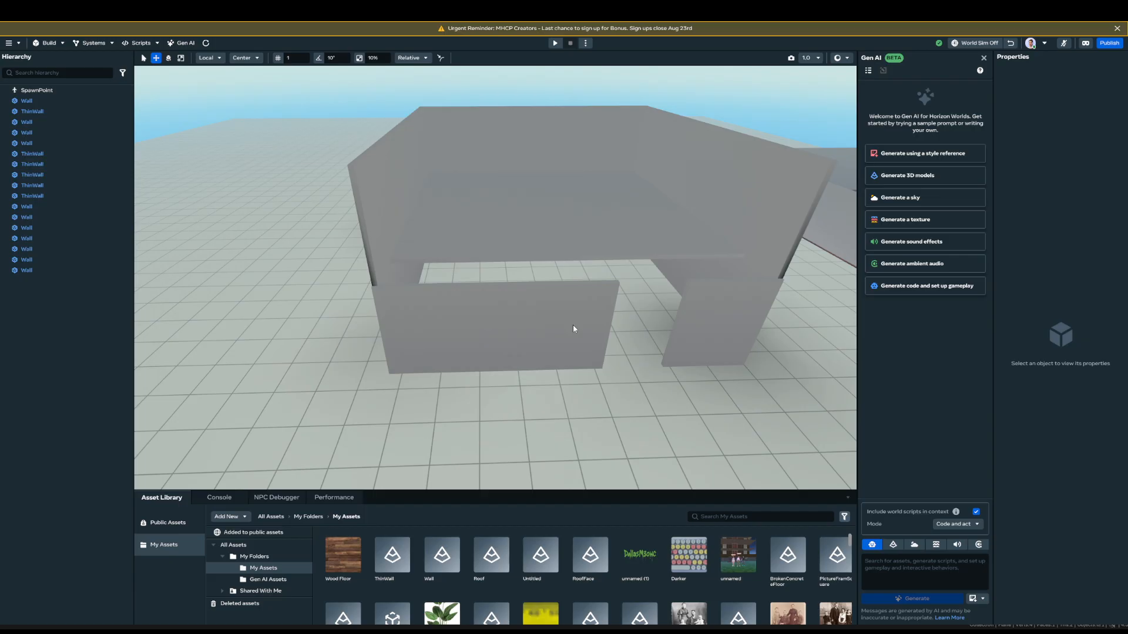
left_click(574, 329)
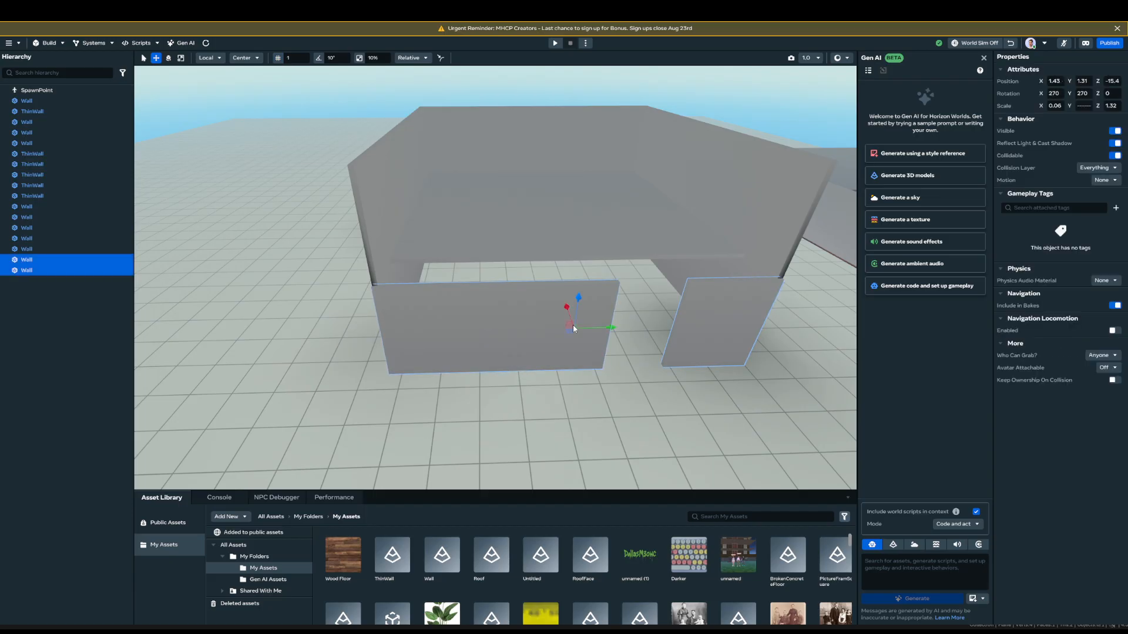
- Raise the copied front segments onto the lower ones, at about Y 3.96
left_click_drag(573, 326, 569, 194)
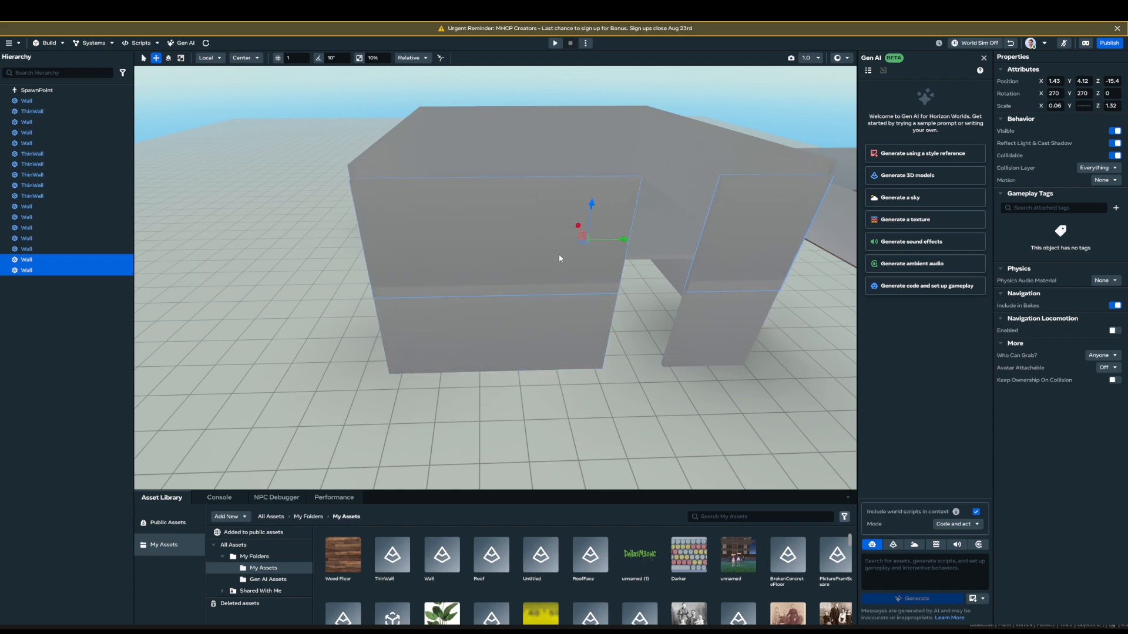
right_click_drag(577, 323, 625, 308)
mouse_move(705, 192)
left_mouse_down()
mouse_move(702, 173)
mouse_move(695, 200)
mouse_move(693, 148)
mouse_move(704, 178)
left_mouse_up()
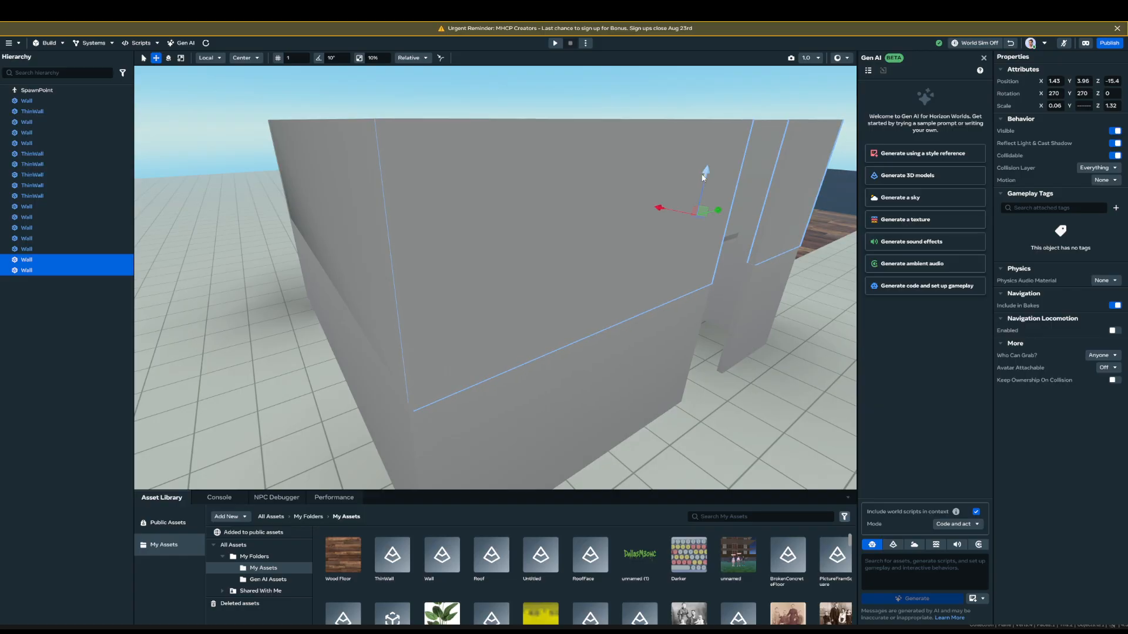
left_click(663, 96)
- Duplicate the flat panel that covers the room between the lower and upper walls
right_click_drag(651, 149, 725, 203)
key("s")
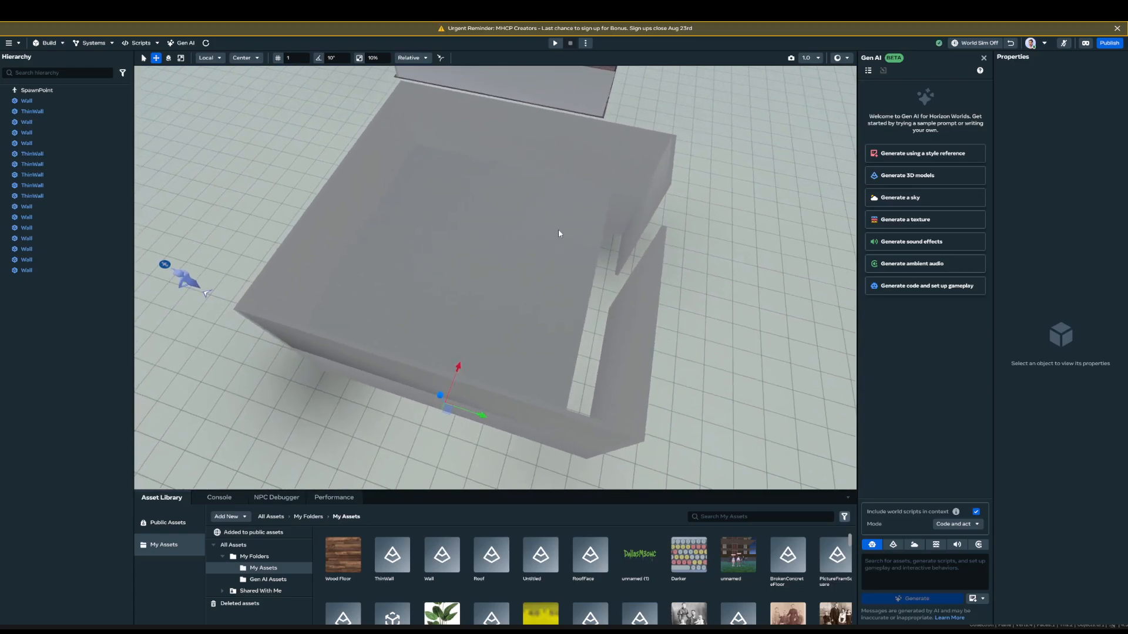
left_click(470, 243)
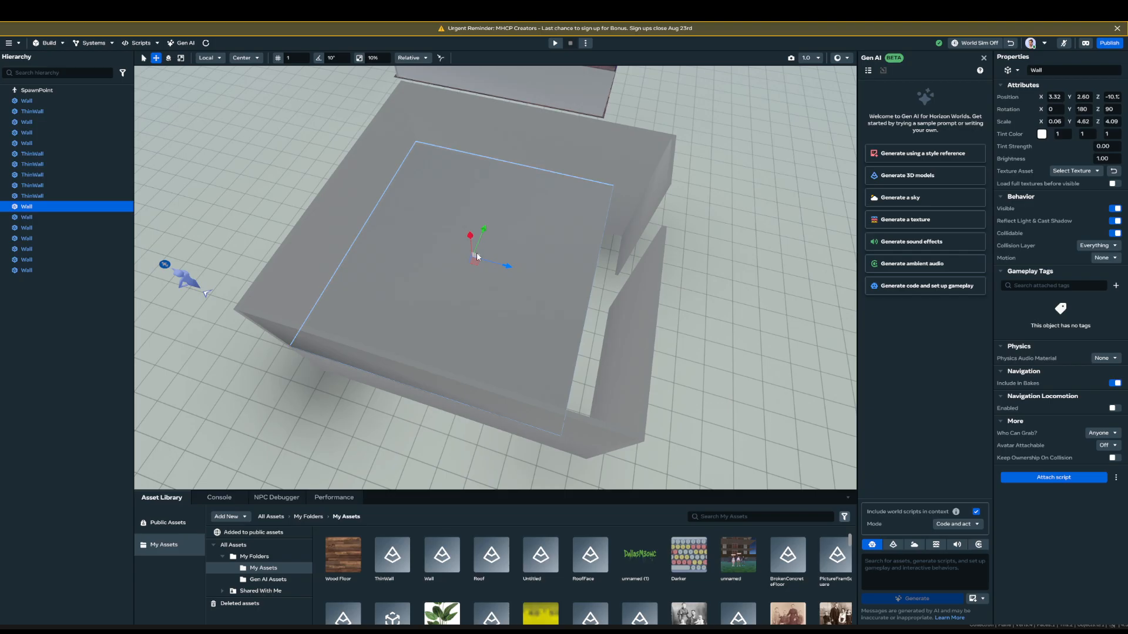
right_click(540, 245)
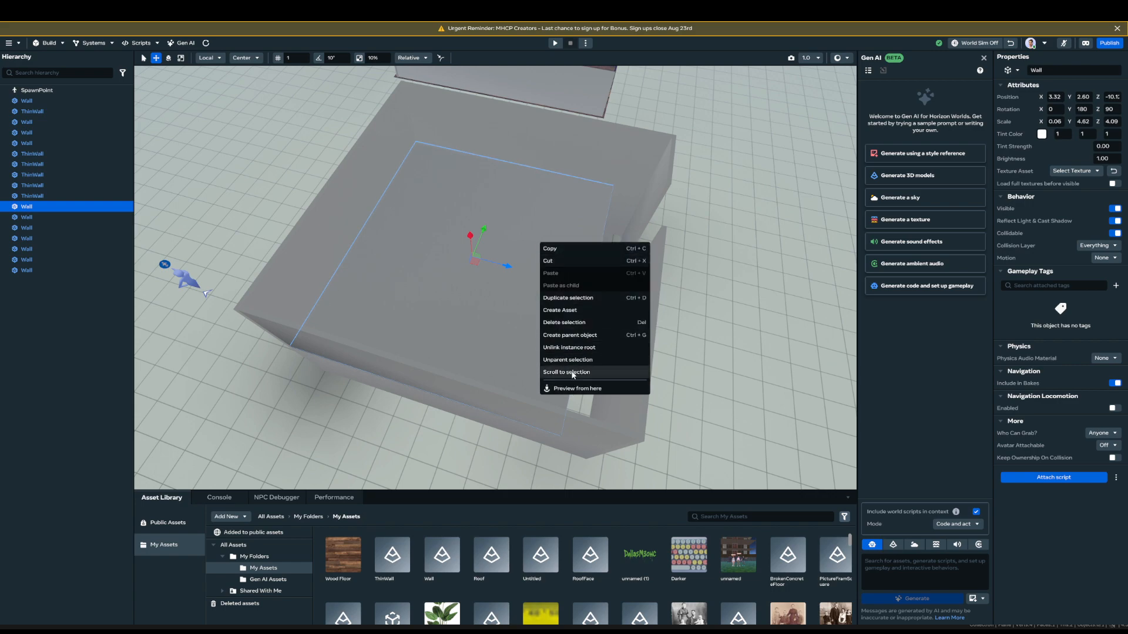
left_click(564, 298)
- Shrink the copied flat panel to Y scale 1.00 and Z scale 0.57 and fit it into the gap beside the original at about Z -14.7
left_click_drag(496, 266, 539, 294)
left_click_drag(530, 243, 533, 315)
scroll(549, 326, "up", 3)
key("w")
mouse_move(533, 315)
right_mouse_down()
mouse_move(520, 362)
mouse_move(556, 336)
mouse_move(545, 314)
right_mouse_up()
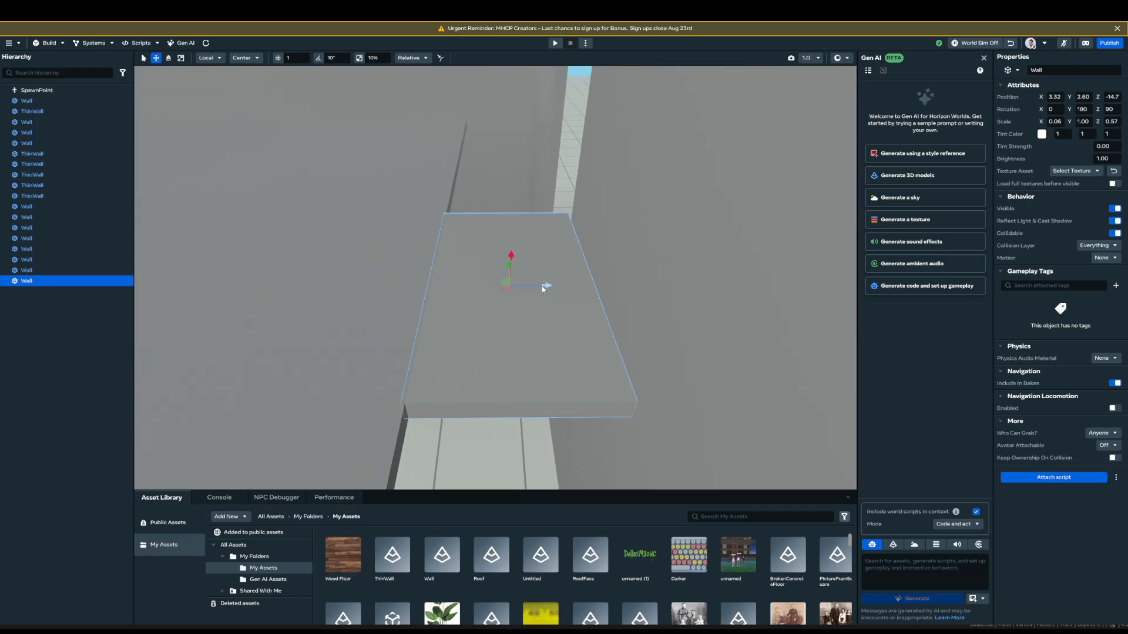
left_click_drag(546, 286, 545, 286)
- Slide the small panel to about X 5.73 and stretch it to Y scale 2.15 as a landing across the upper doorway
key("d")
right_click_drag(544, 295, 650, 296)
key("a")
key("w")
key("d")
key("a")
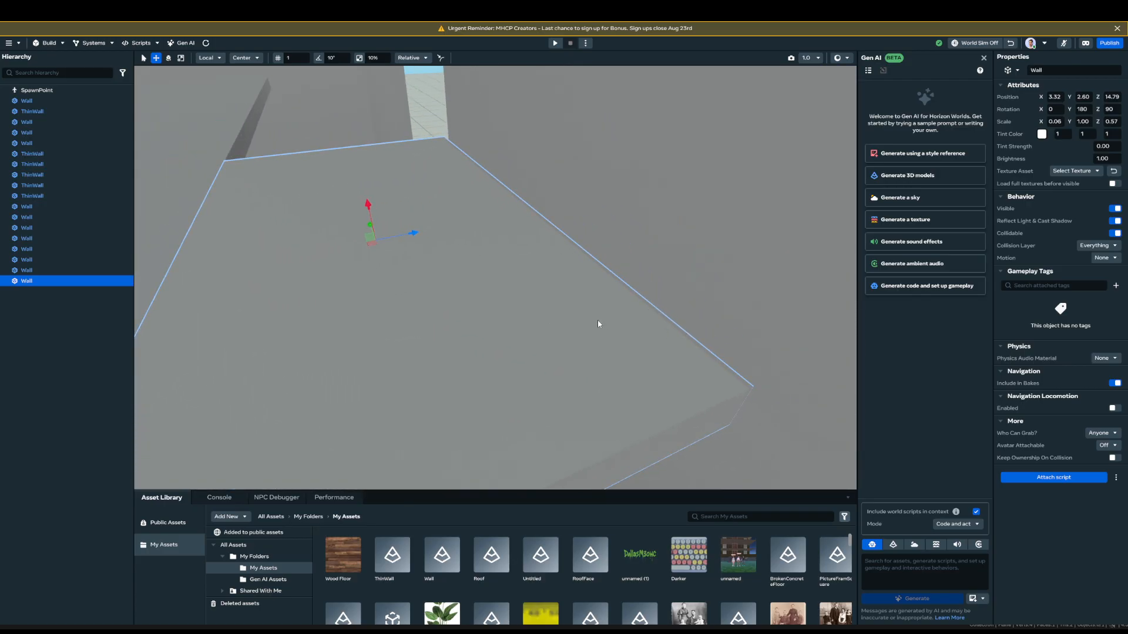
key("a")
right_click_drag(598, 321, 708, 332)
key("s")
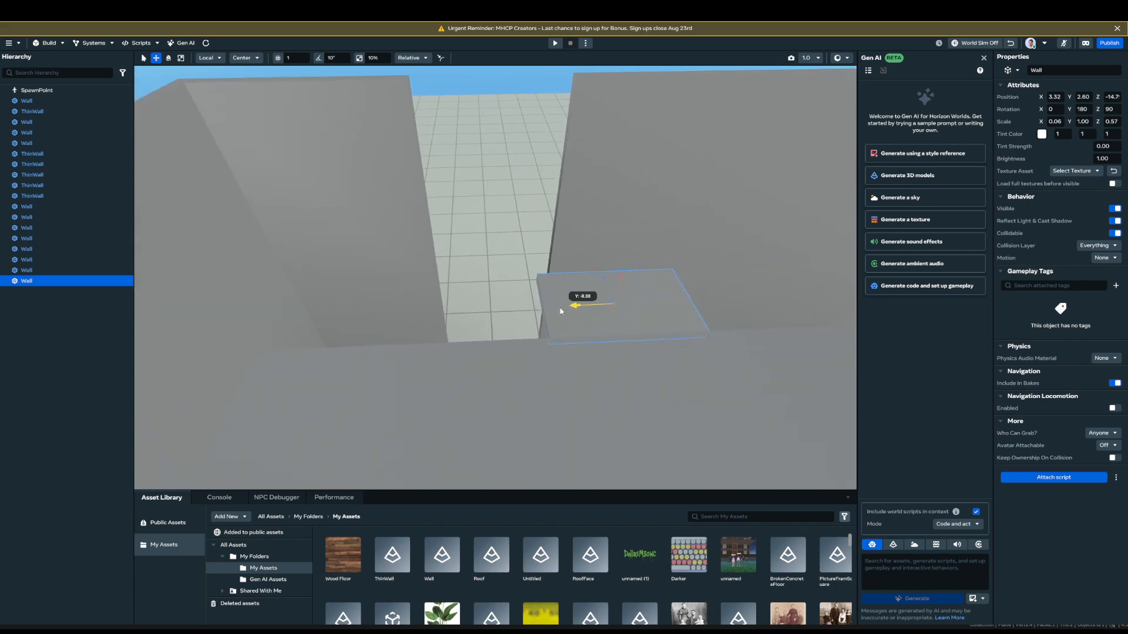
left_click_drag(559, 311, 363, 324)
key("r")
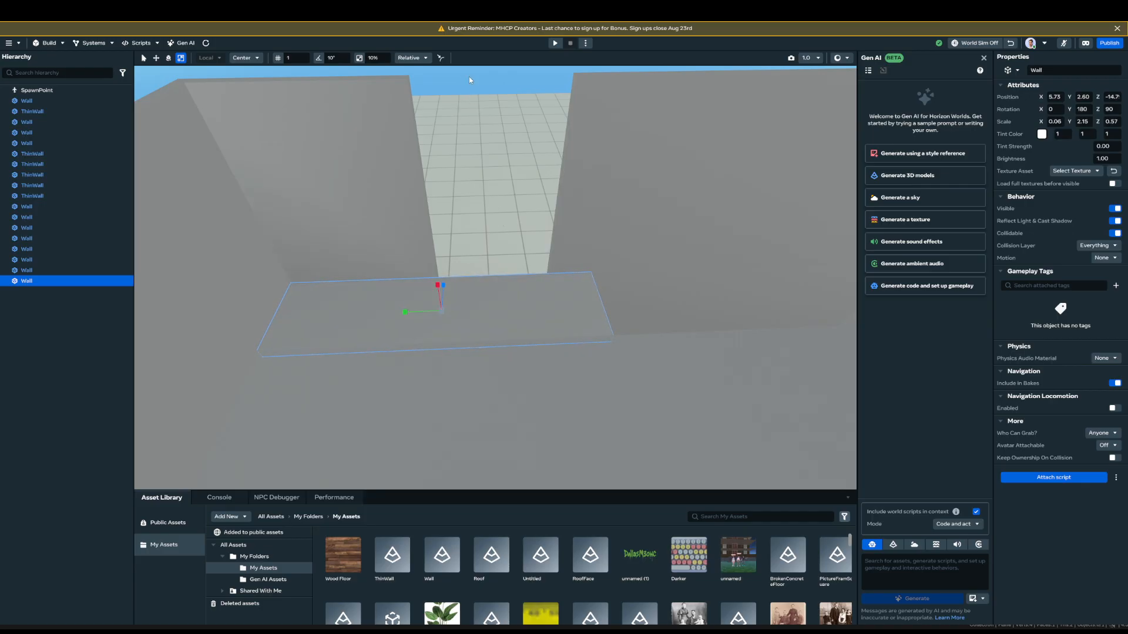
left_click(469, 80)
right_click_drag(569, 322, 517, 303)
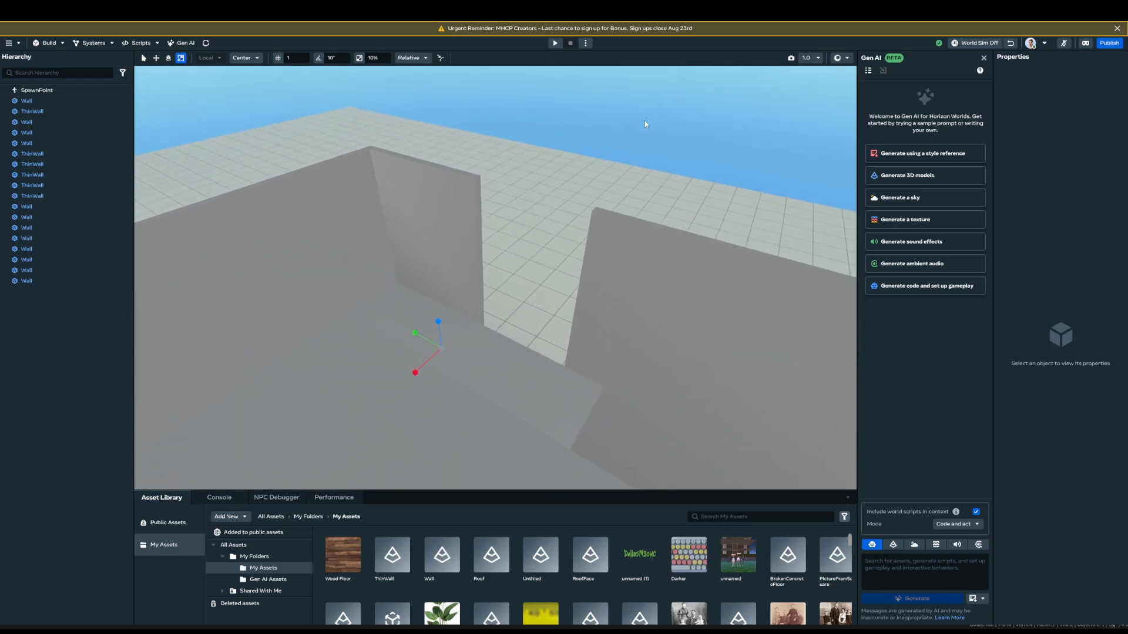
- Duplicate the large flat panel between the lower and upper walls
right_click_drag(446, 250, 787, 325)
left_click(375, 163)
key("w")
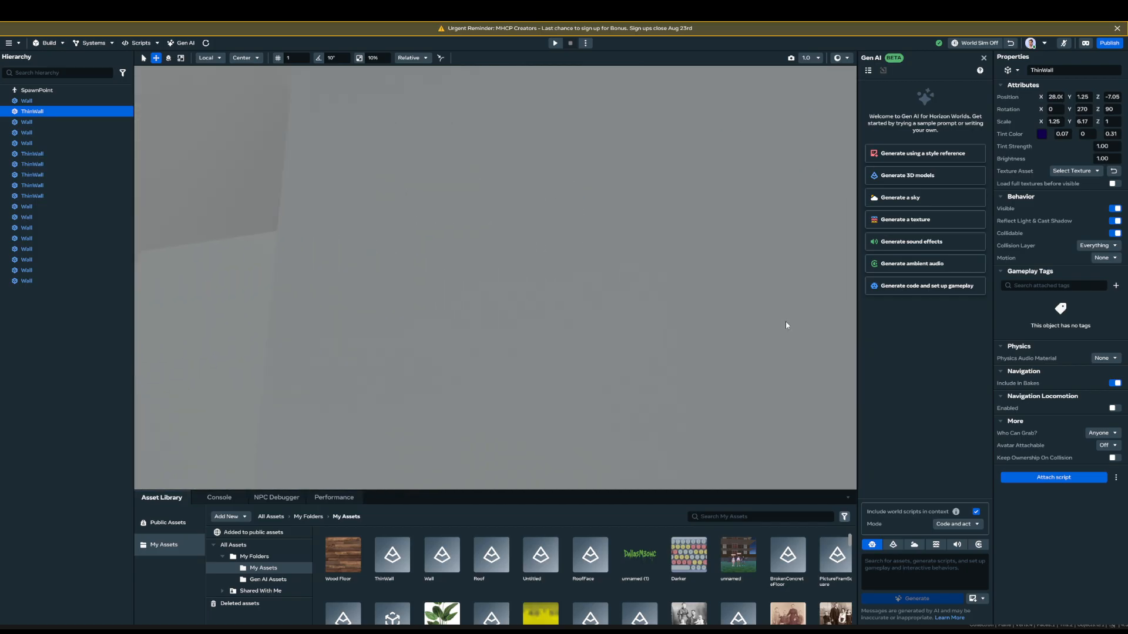
right_click_drag(699, 303, 605, 312)
left_click(605, 312)
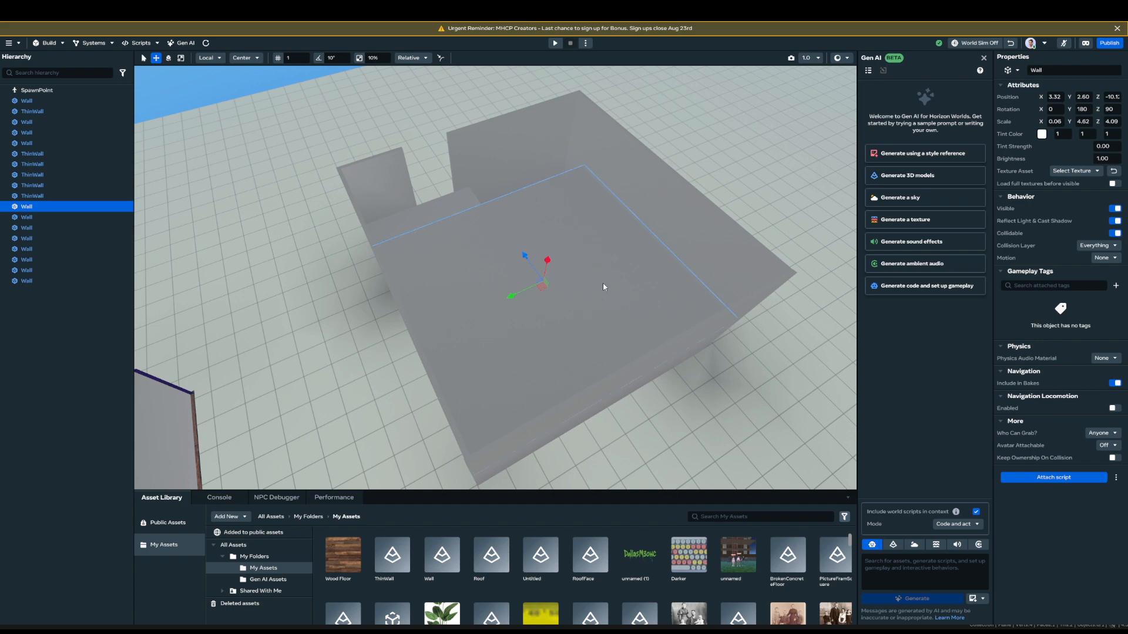
right_click(604, 287)
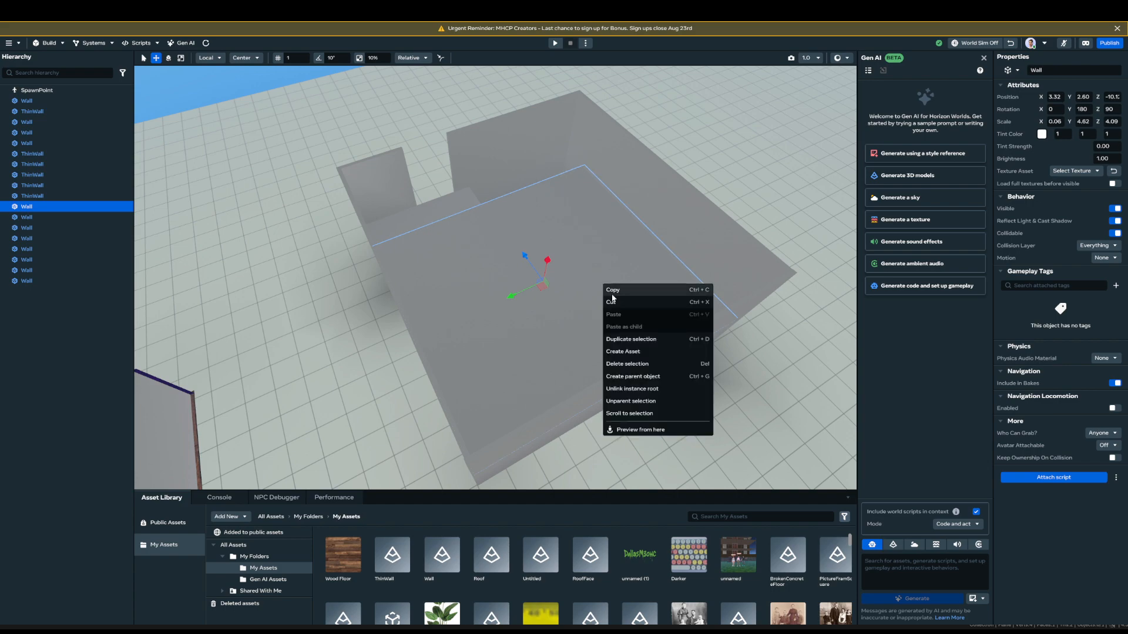
left_click(636, 341)
scroll(608, 315, "up", 10)
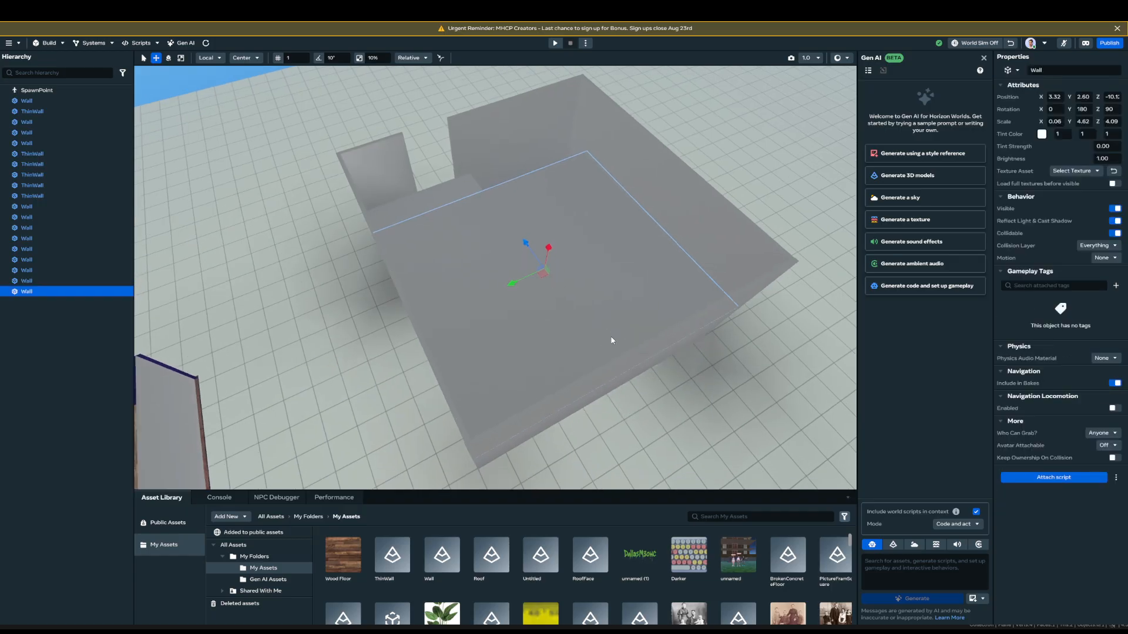
- Lower the copied panel to ground level at about Y -0.04 and widen it to Z scale 4.72, aligned at about Z -10.7
right_click_drag(705, 320, 769, 256)
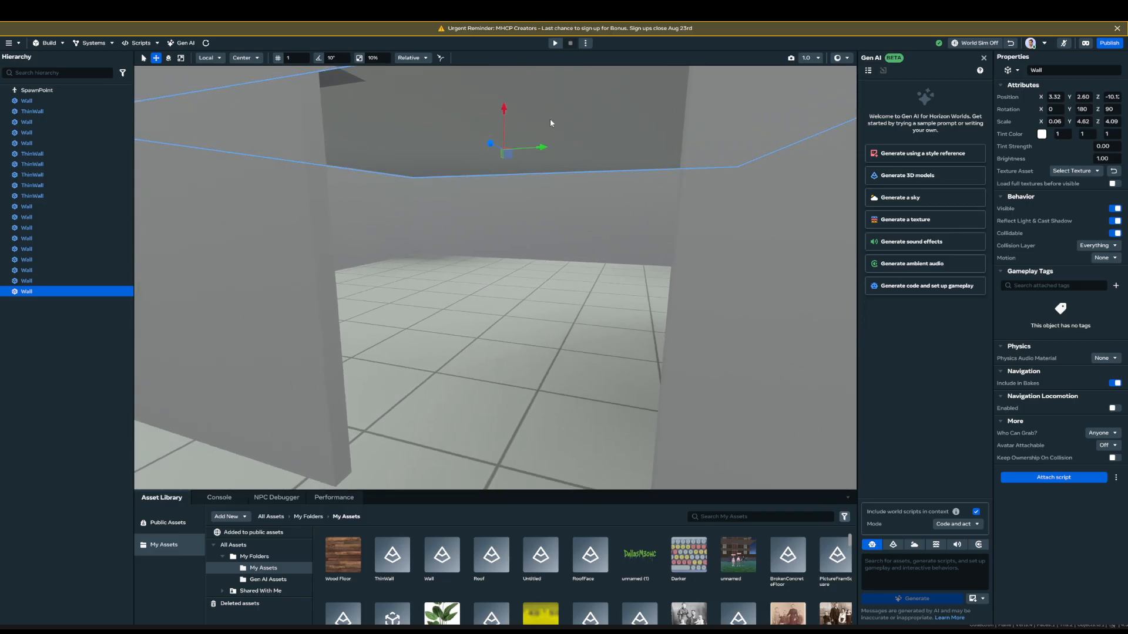
left_click_drag(501, 111, 464, 315)
left_click_drag(589, 229, 562, 224)
key("r")
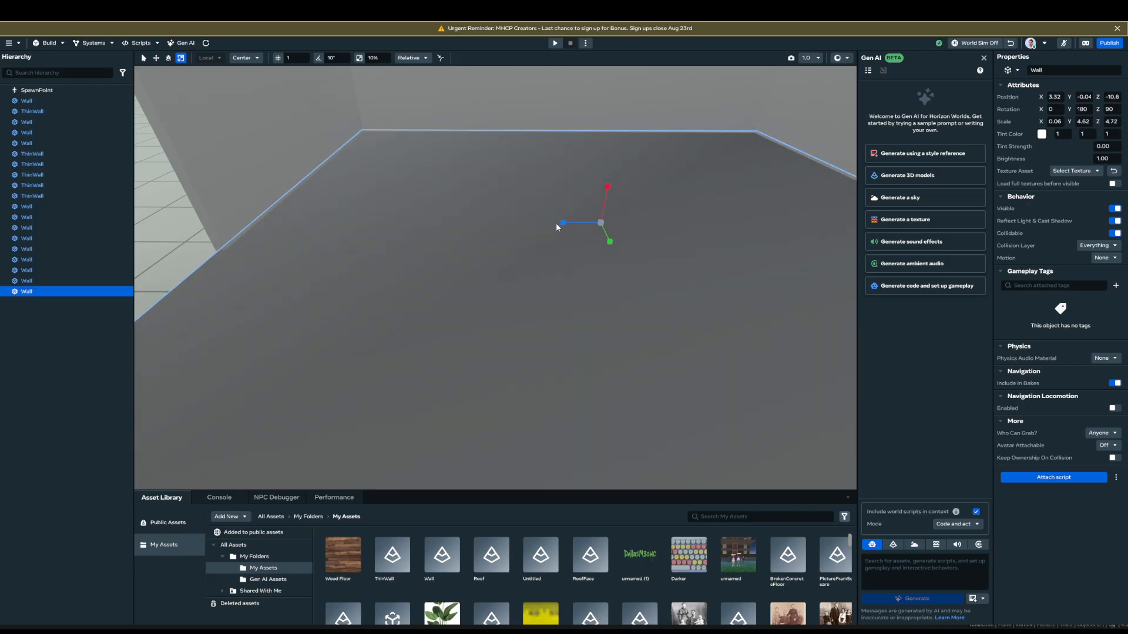
right_click_drag(556, 227, 608, 215)
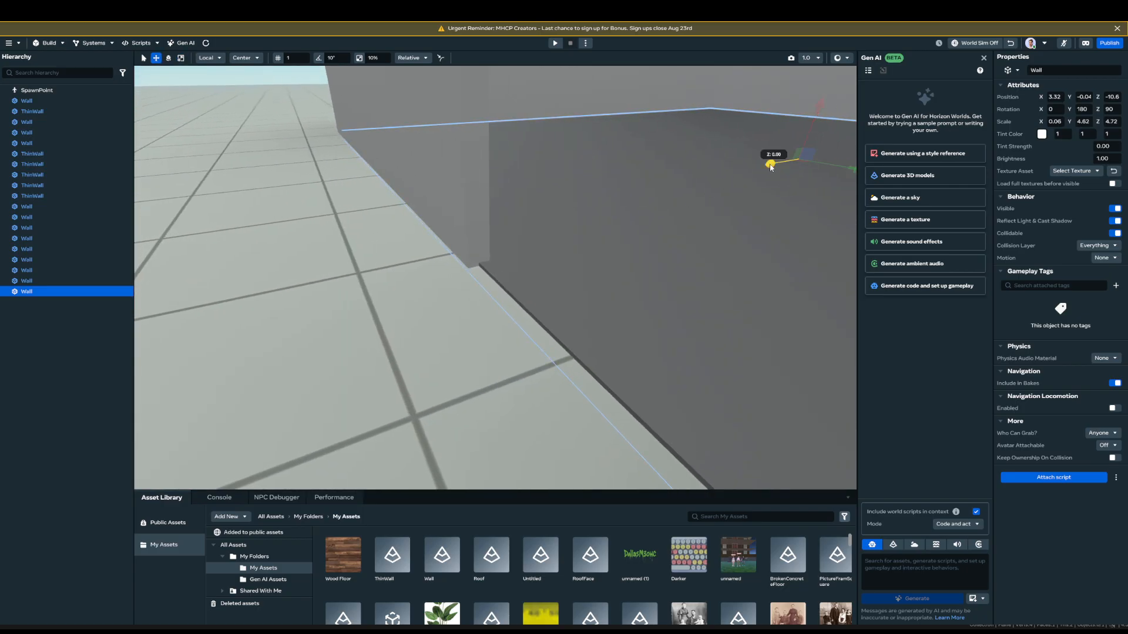
right_click_drag(769, 168, 551, 182)
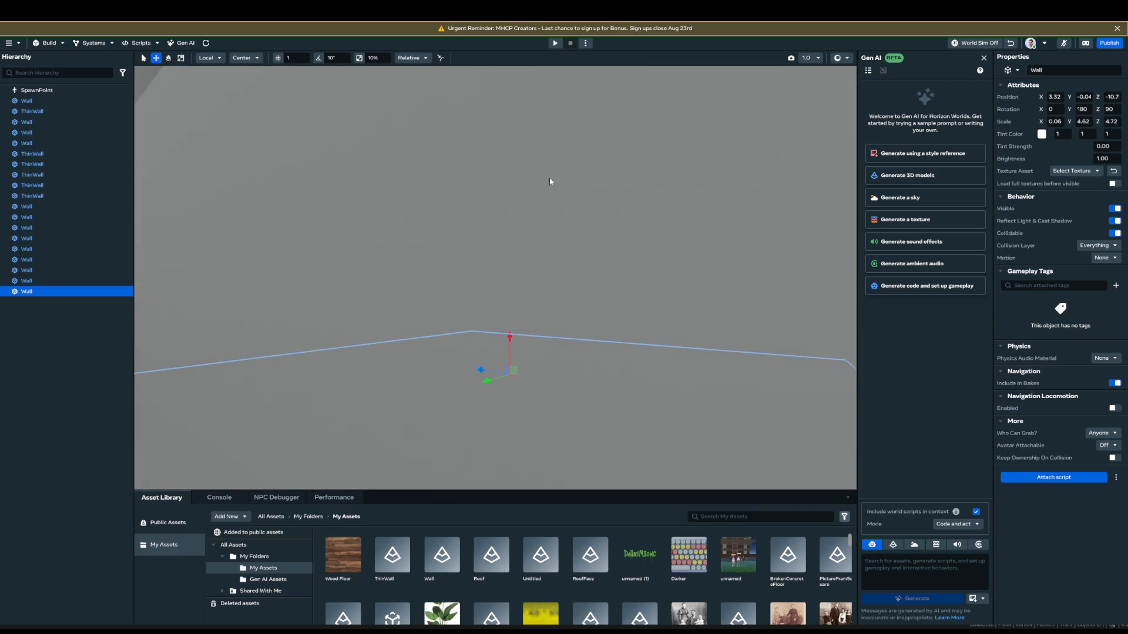
- Adjust the floor panel's Y scale to fit the room's length and deselect it
right_click_drag(642, 223, 555, 210)
key("r")
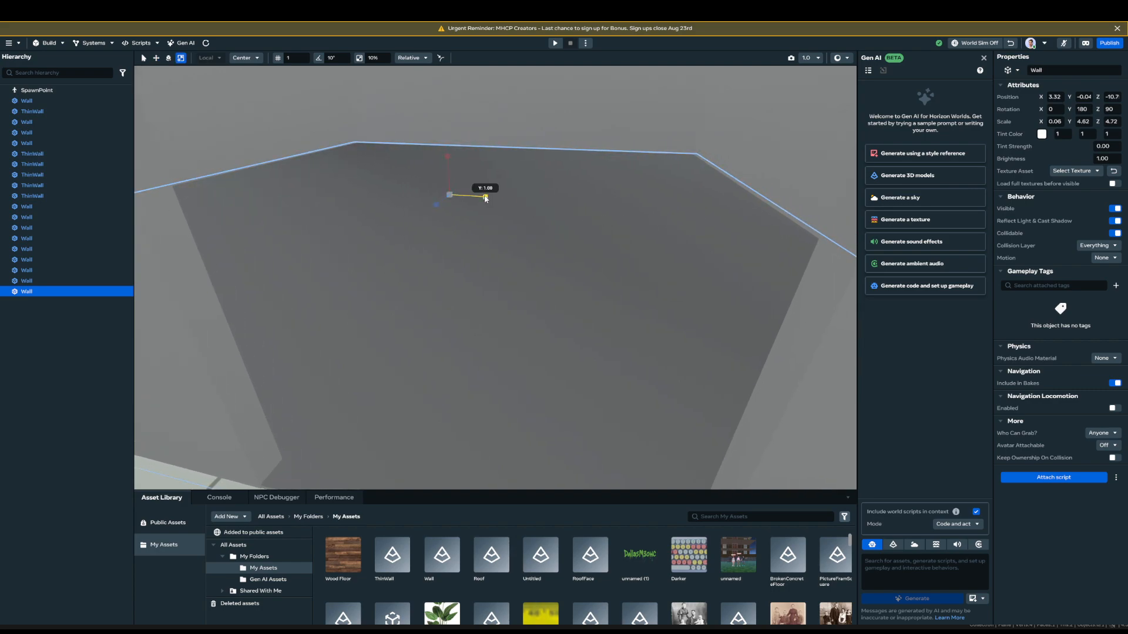
left_click_drag(485, 197, 480, 197)
right_click_drag(487, 198, 551, 206)
left_click(662, 195)
key("d")
key("a")
left_click(470, 217)
key("w")
left_click(748, 200)
- Examine the lower room's new floor, walls and doorway from inside
right_click_drag(749, 200, 803, 218)
key("w")
key("s")
key("w")
key("s")
key("w")
key("s")
key("q")
key("e")
key("s")
key("w")
key("s")
key("a")
key("w")
key("s")
key("s")
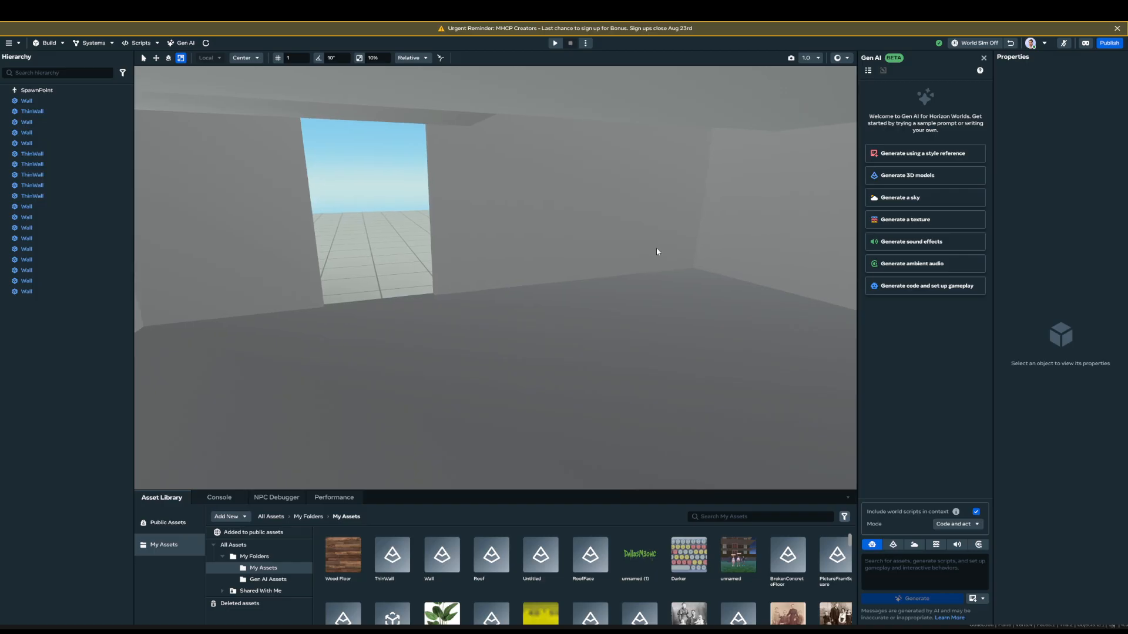
right_click_drag(465, 272, 499, 291)
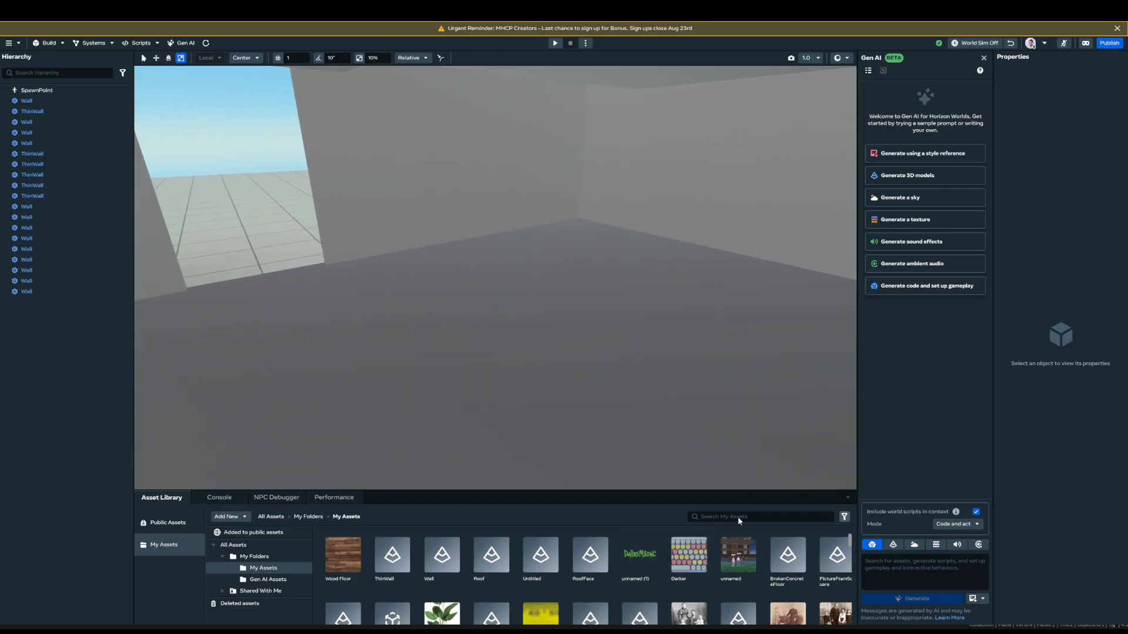
- Search the public assets for "stairs" and place Concrete Stairs 01a Safe house in the lower room
left_click(158, 523)
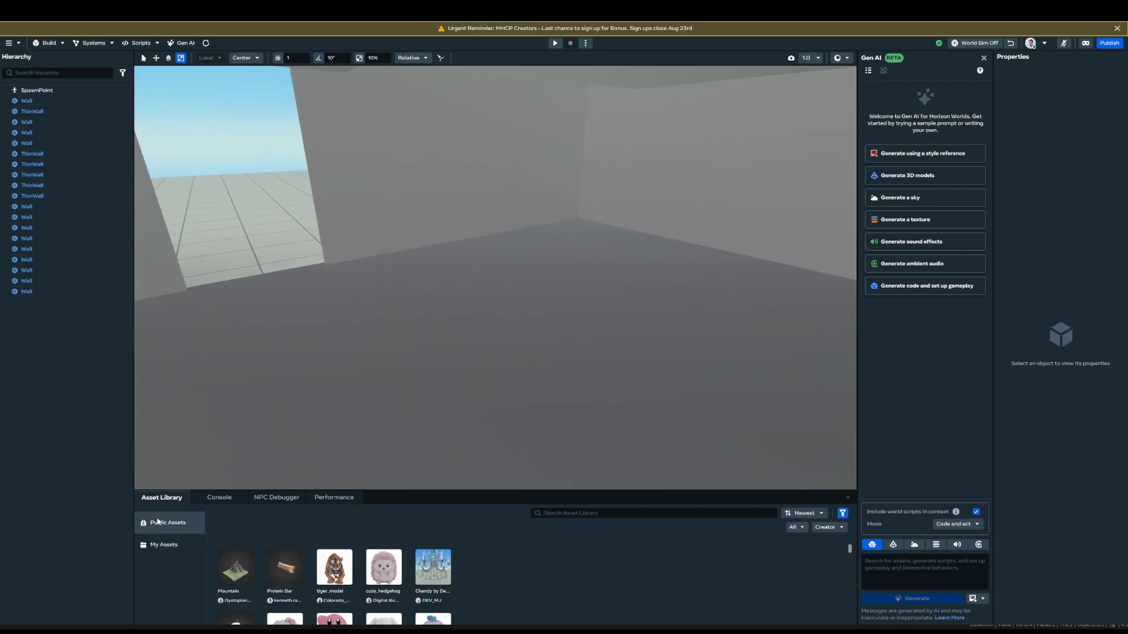
left_click(660, 514)
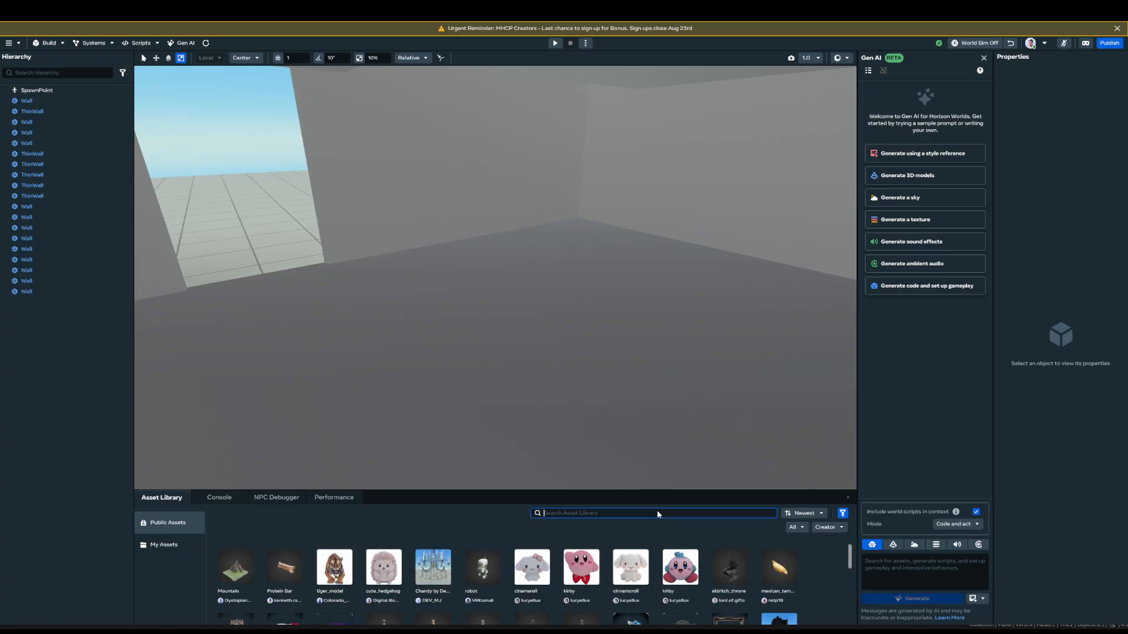
type("stairs")
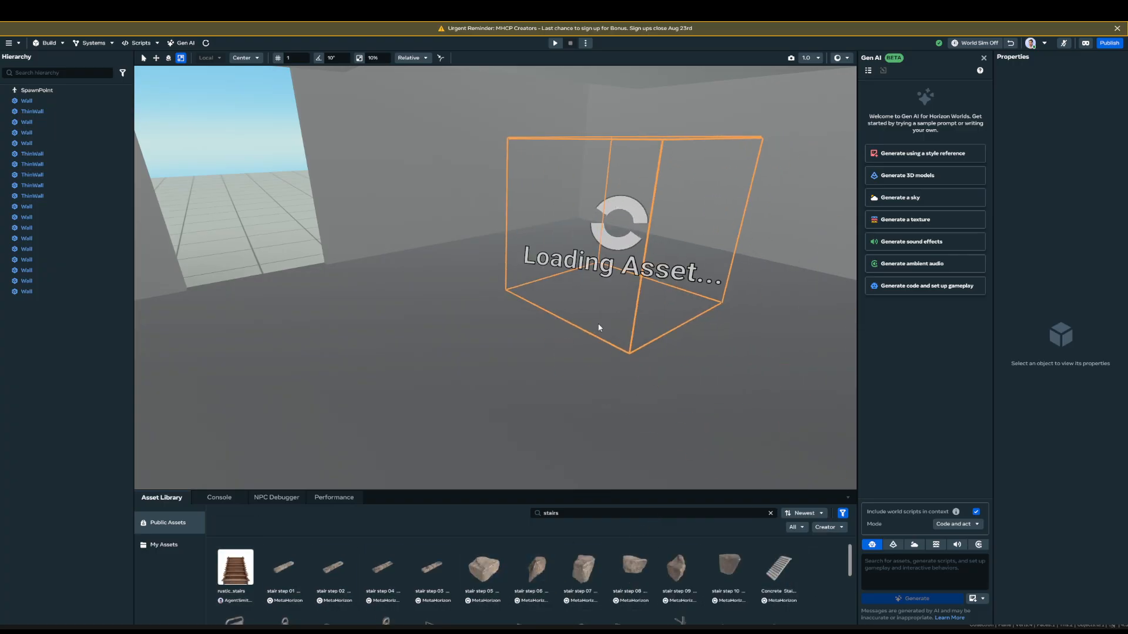
- Rotate the concrete stairs to 270° about Y and slide them against the side wall at about Z -14.38
key("e")
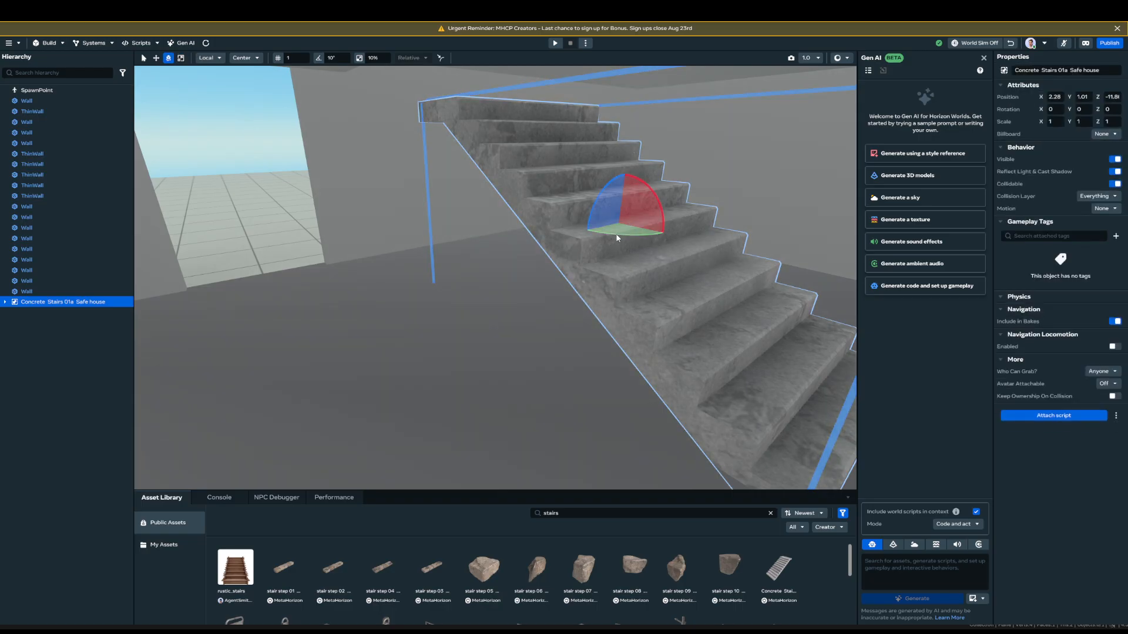
left_click_drag(611, 235, 751, 236)
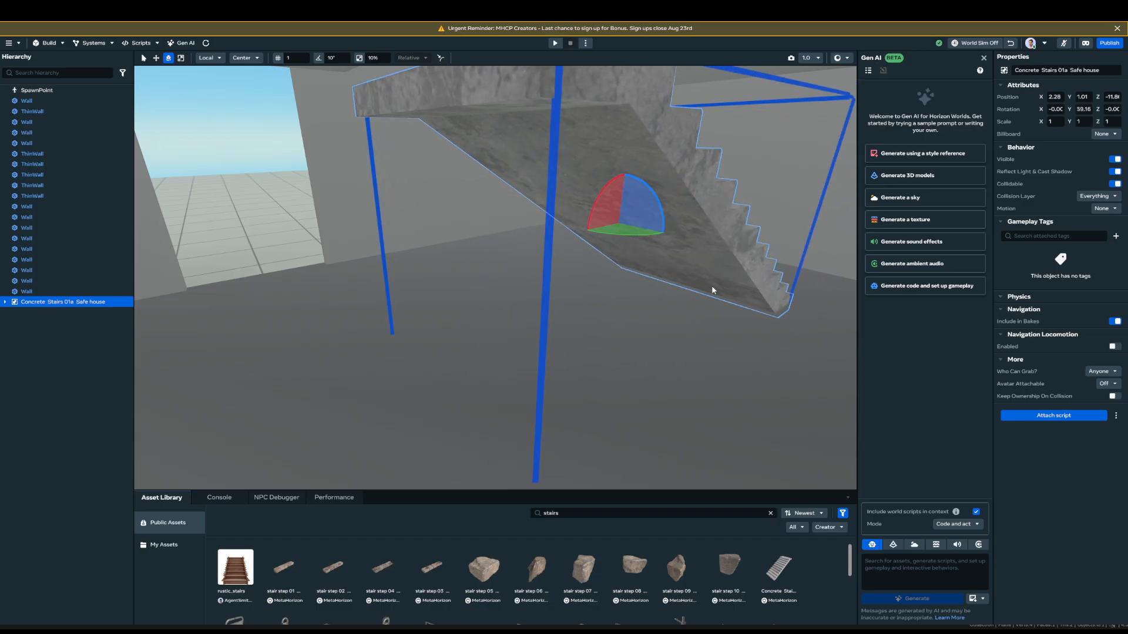
left_click_drag(712, 290, 809, 282, "alt")
scroll(809, 282, "up", 2)
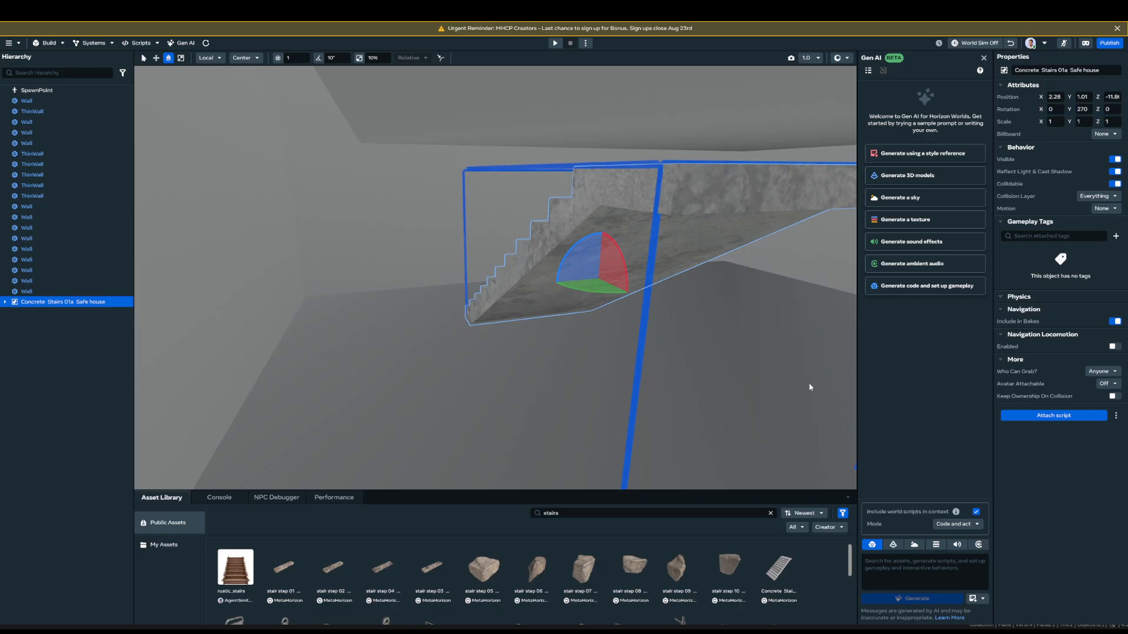
left_click_drag(623, 280, 372, 302)
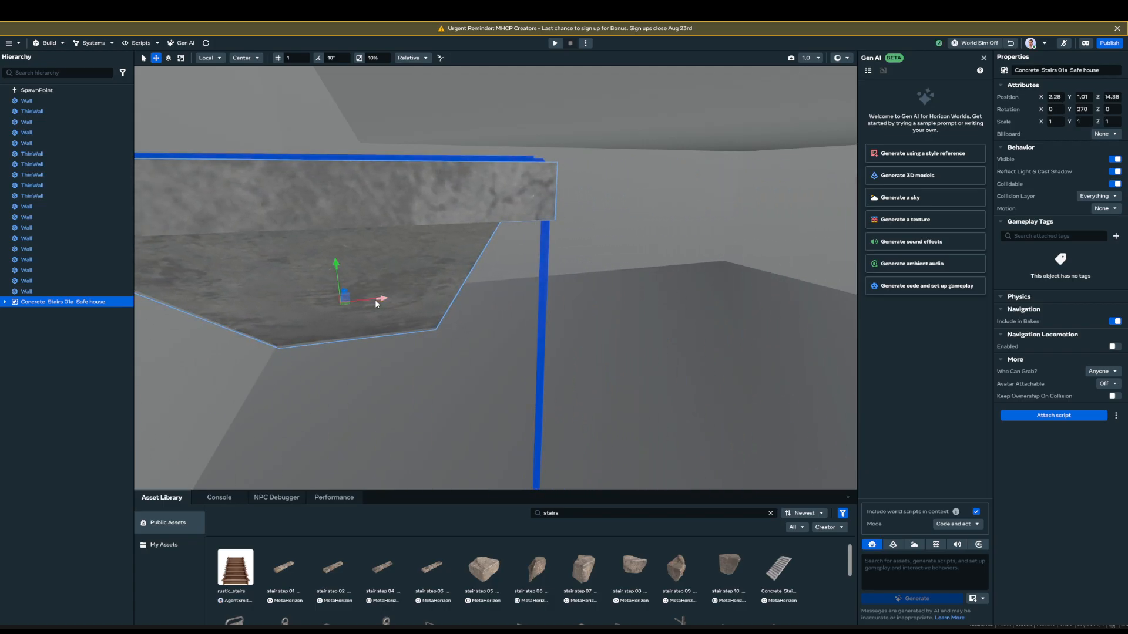
right_click_drag(593, 358, 425, 332)
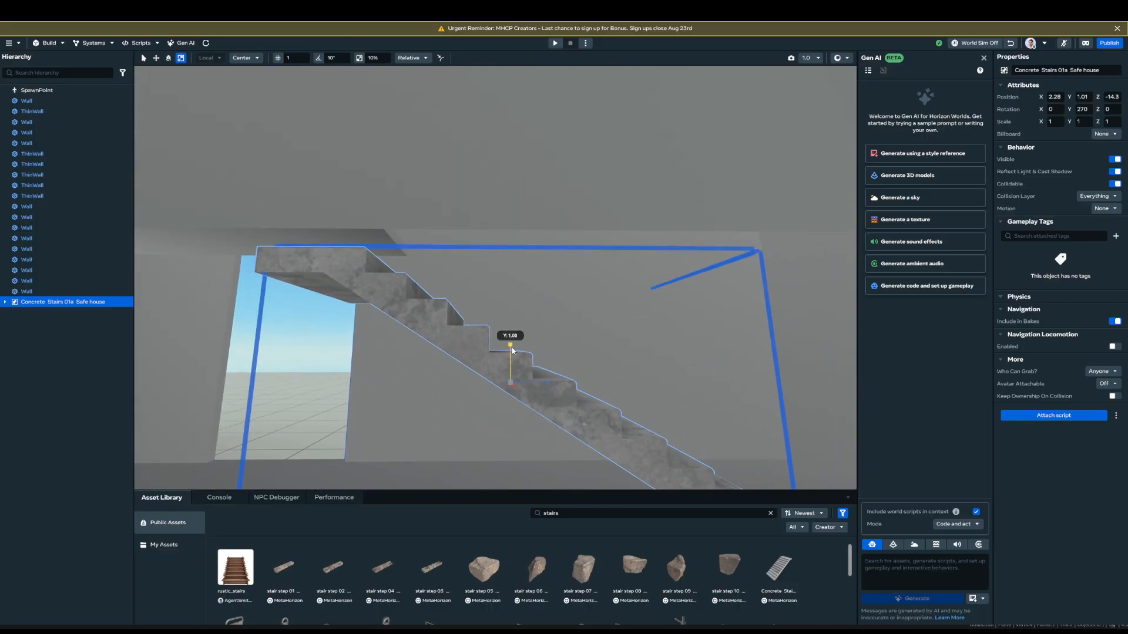
- Stretch the stairs to a Y scale of 1.27 and raise them to about Y 1.26 to meet the upper level
left_click_drag(511, 351, 511, 329)
right_click_drag(510, 328, 443, 406)
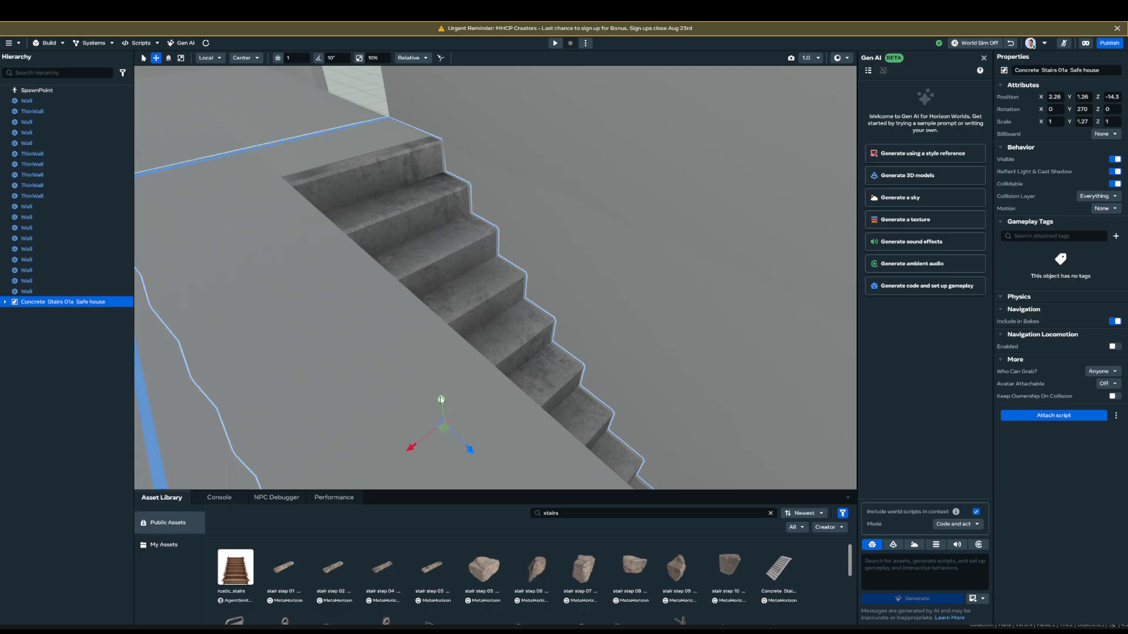
scroll(456, 345, "up", 5)
right_click_drag(473, 371, 642, 338)
scroll(385, 299, "down", 4)
- Preview the world from outside the building, walk the avatar through the doorway and test the stairs, and stop the preview
right_click_drag(567, 327, 398, 322)
right_click(397, 322)
left_click(447, 455)
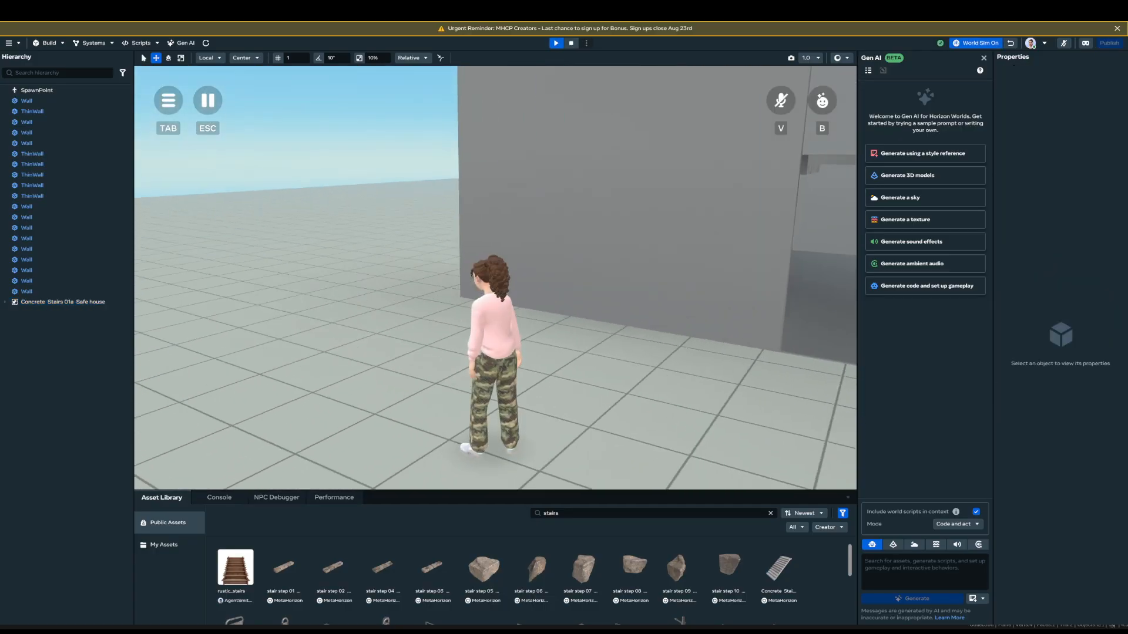
key("w")
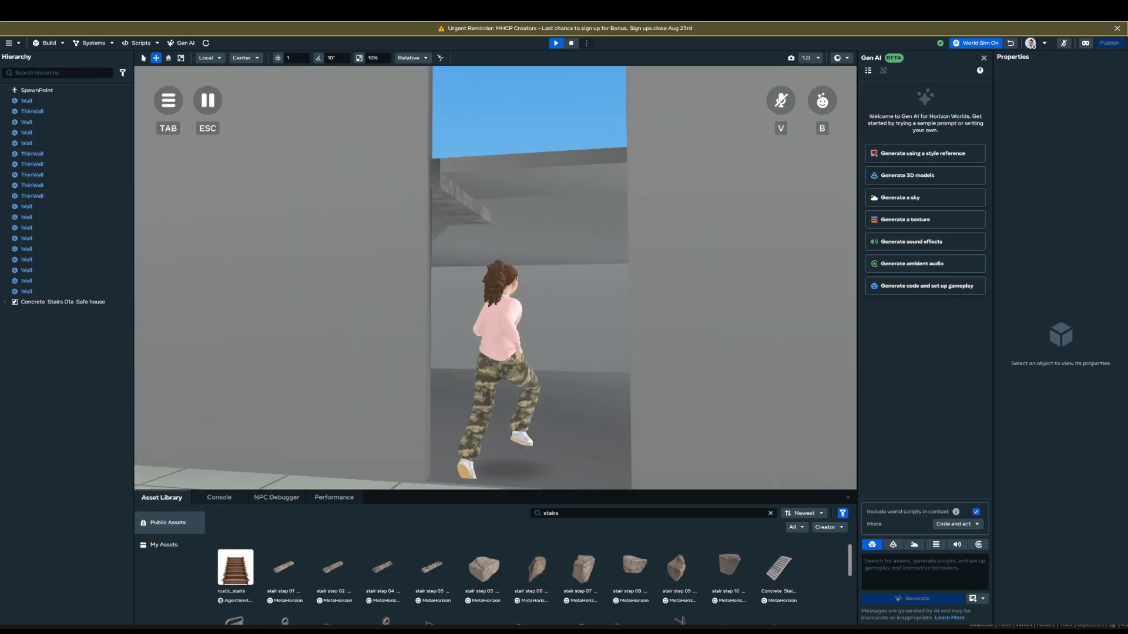
key("d")
key("w")
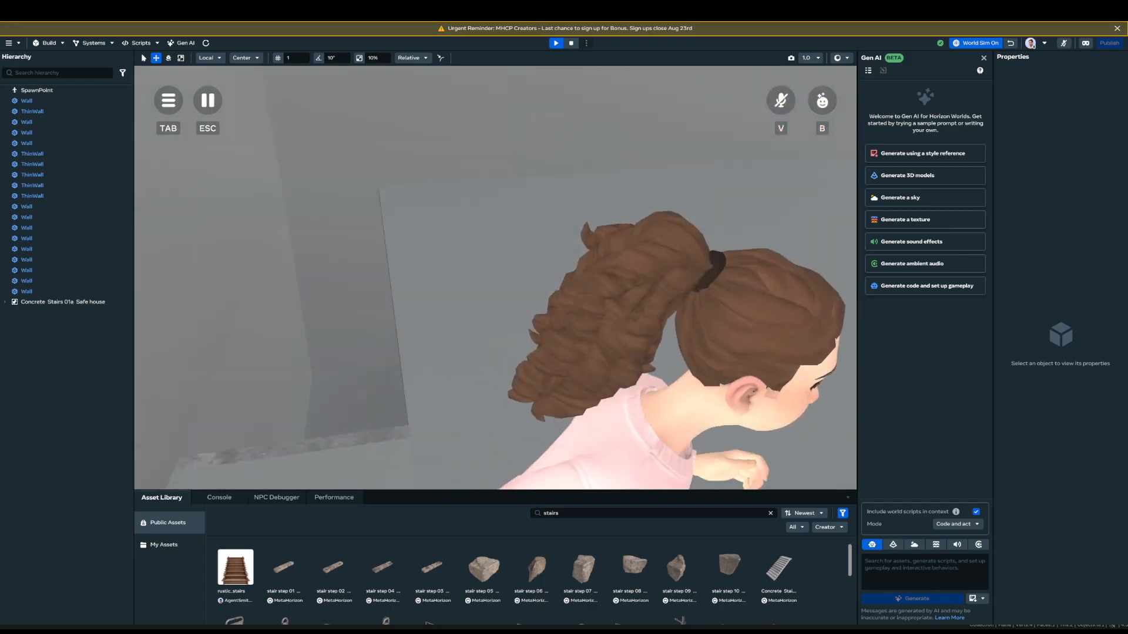
key("w")
key("w")
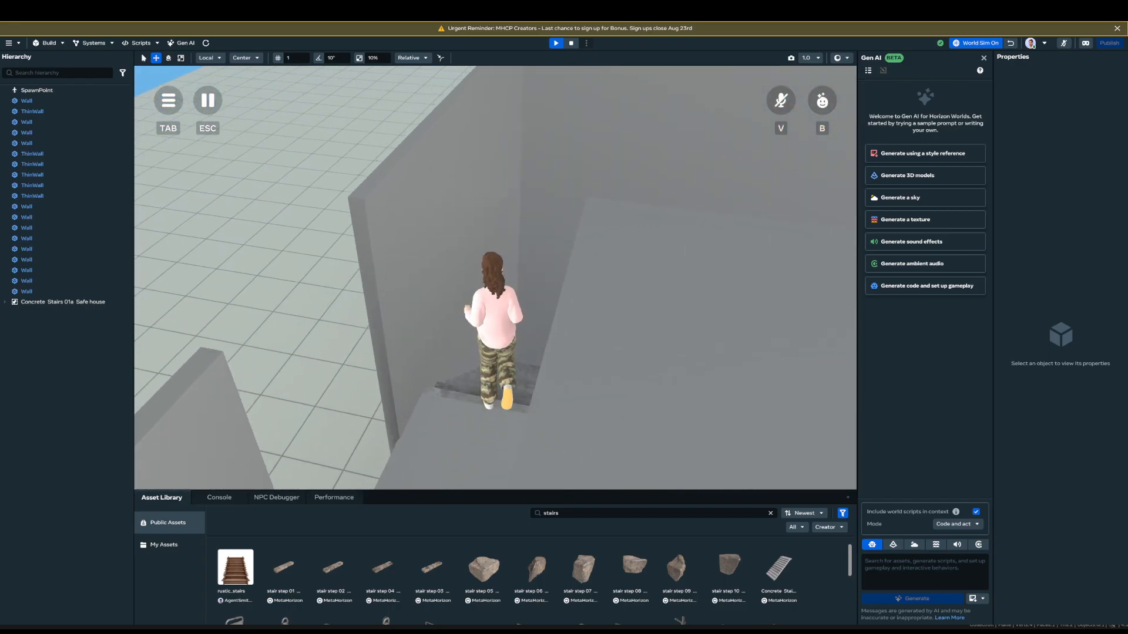
key("s")
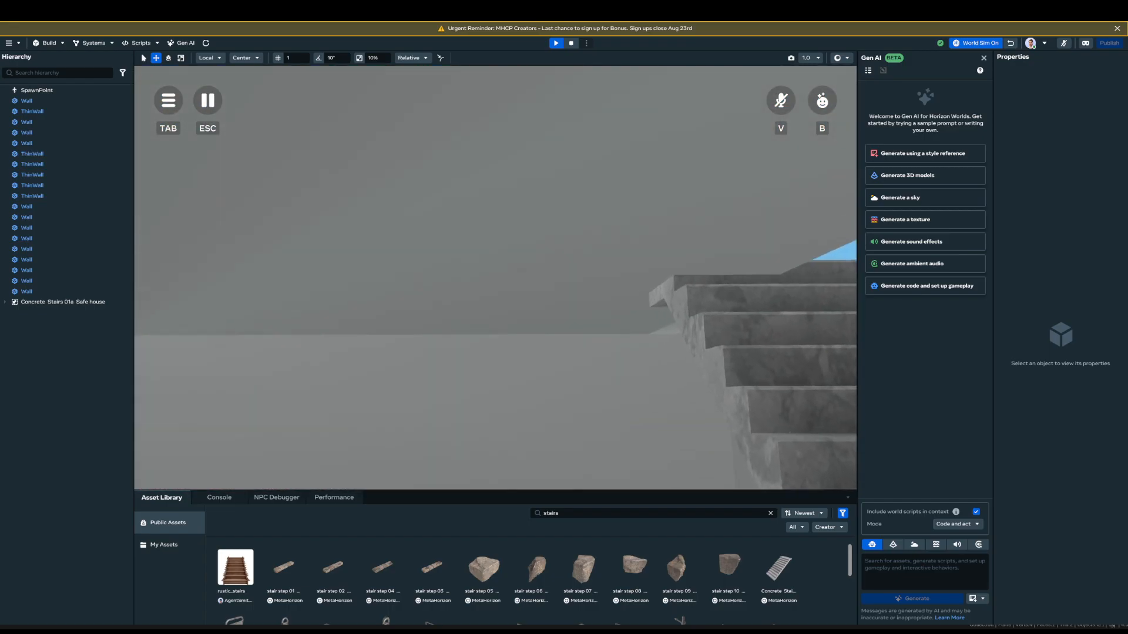
key("Escape")
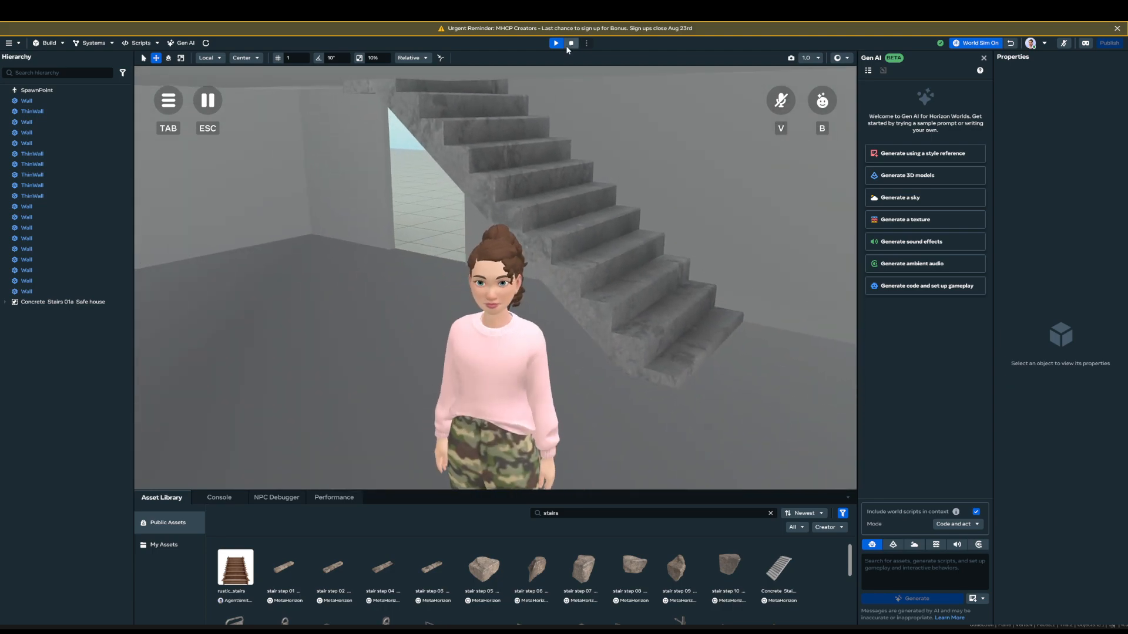
left_click(571, 43)
- Narrow the large flat panel between the levels to a Z scale of 3.54 to open the stairwell
key("s")
right_click_drag(489, 310, 187, 303)
key("w")
key("d")
key("w")
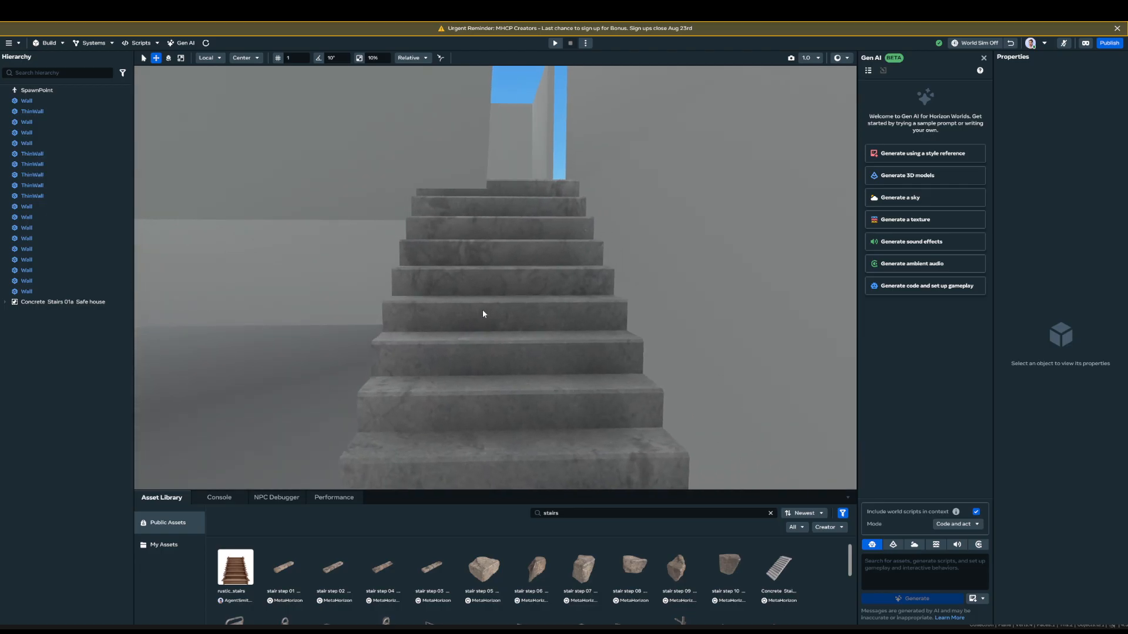
key("e")
right_click_drag(483, 309, 472, 339)
key("e")
left_click(471, 340)
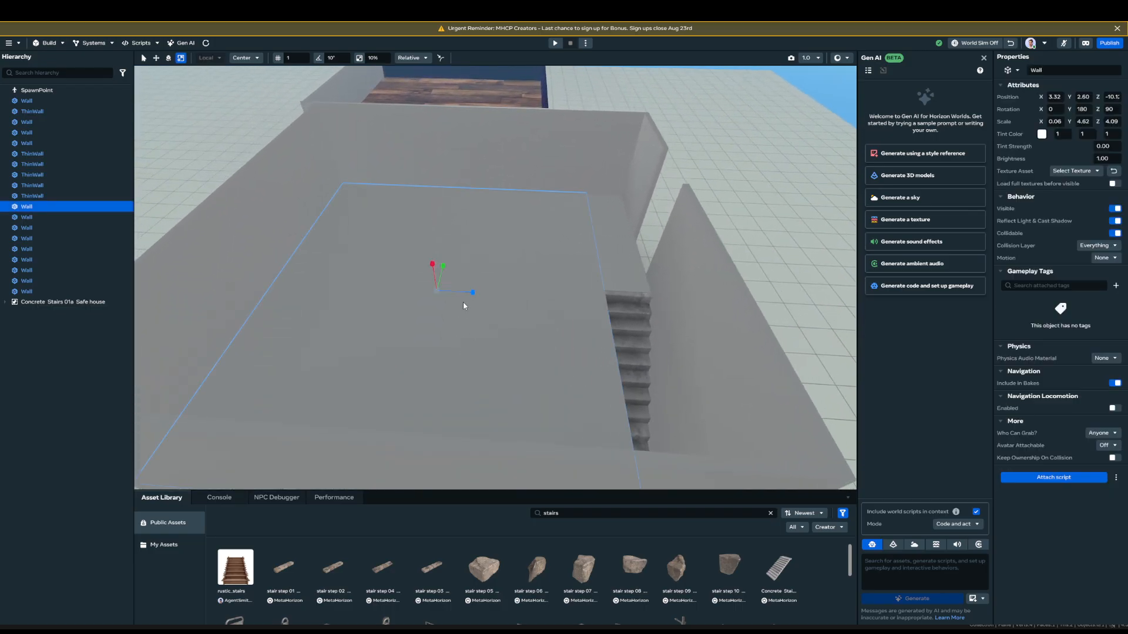
key("r")
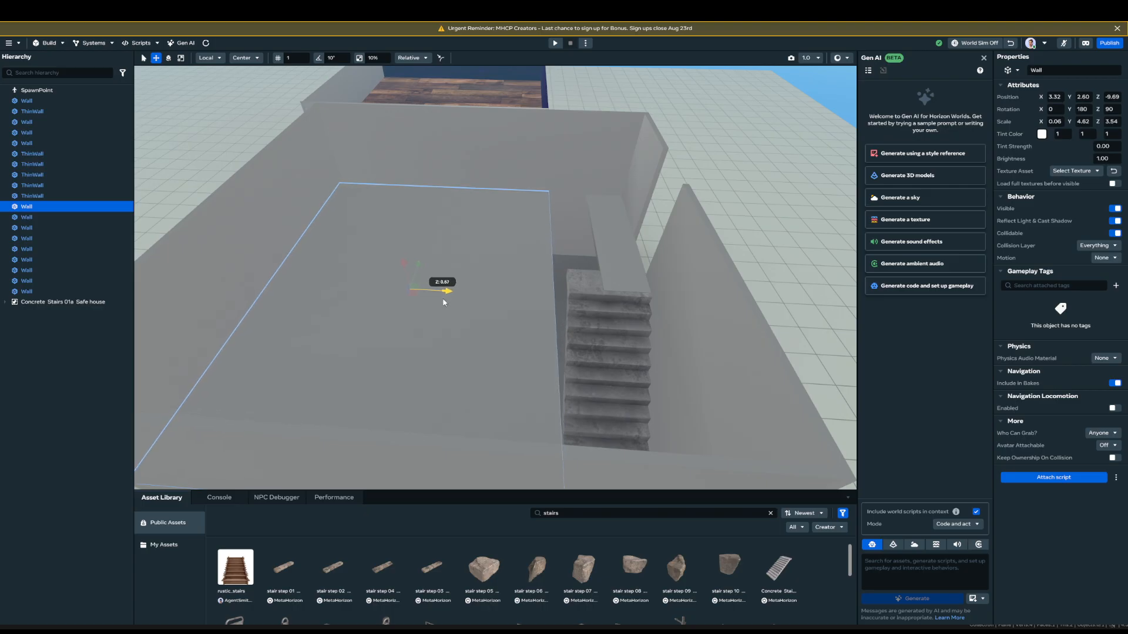
- Slide the large flat panel between the levels along Z to about -9.64, keeping it clear of the stairs
left_click_drag(432, 305, 439, 306)
right_click_drag(439, 306, 474, 316)
key("a")
key("q")
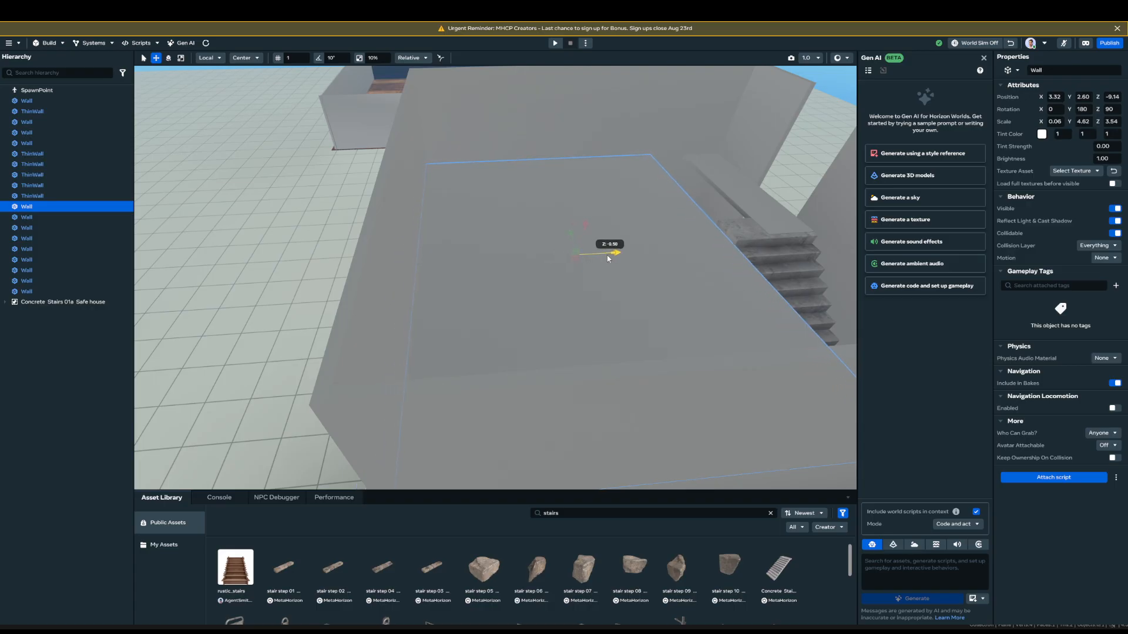
left_click_drag(608, 255, 608, 255)
mouse_move(594, 275)
right_mouse_down()
mouse_move(543, 292)
mouse_move(589, 274)
mouse_move(571, 279)
mouse_move(590, 292)
mouse_move(592, 278)
right_mouse_up()
right_click_drag(581, 245, 580, 276)
key("d")
key("d")
key("a")
key("s")
- Widen the large flat panel to a Z scale of 3.74 and shift it to about Z -9.76 beside the stairs
key("r")
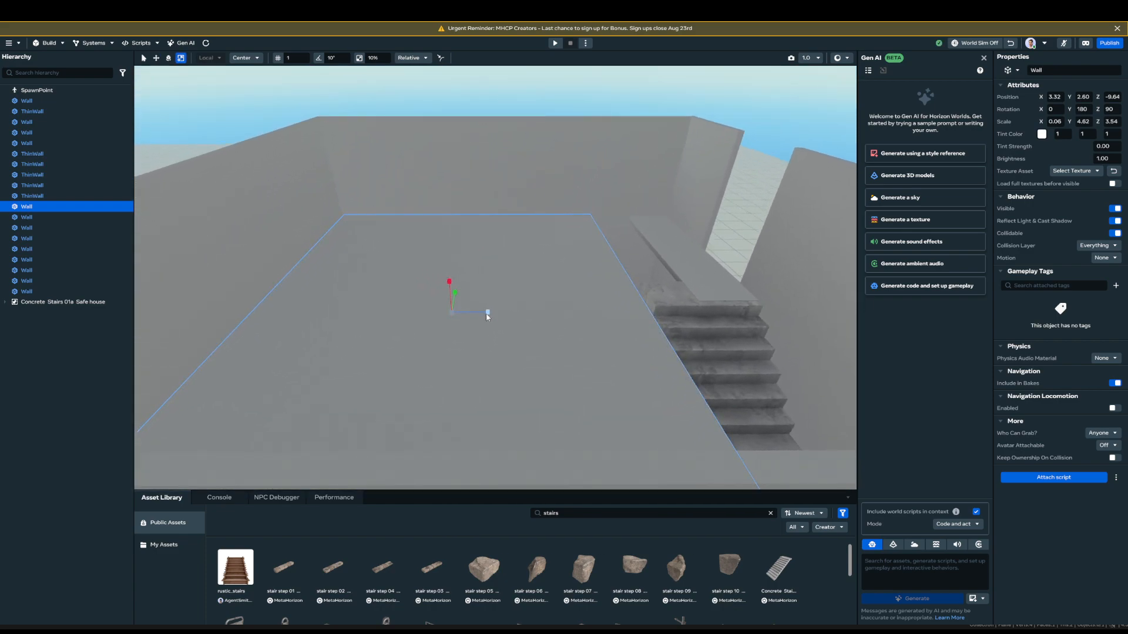
mouse_move(488, 312)
left_mouse_down()
mouse_move(470, 315)
mouse_move(492, 319)
left_mouse_up()
key("w")
key("a")
right_click_drag(491, 316, 418, 292)
key("w")
key("a")
key("s")
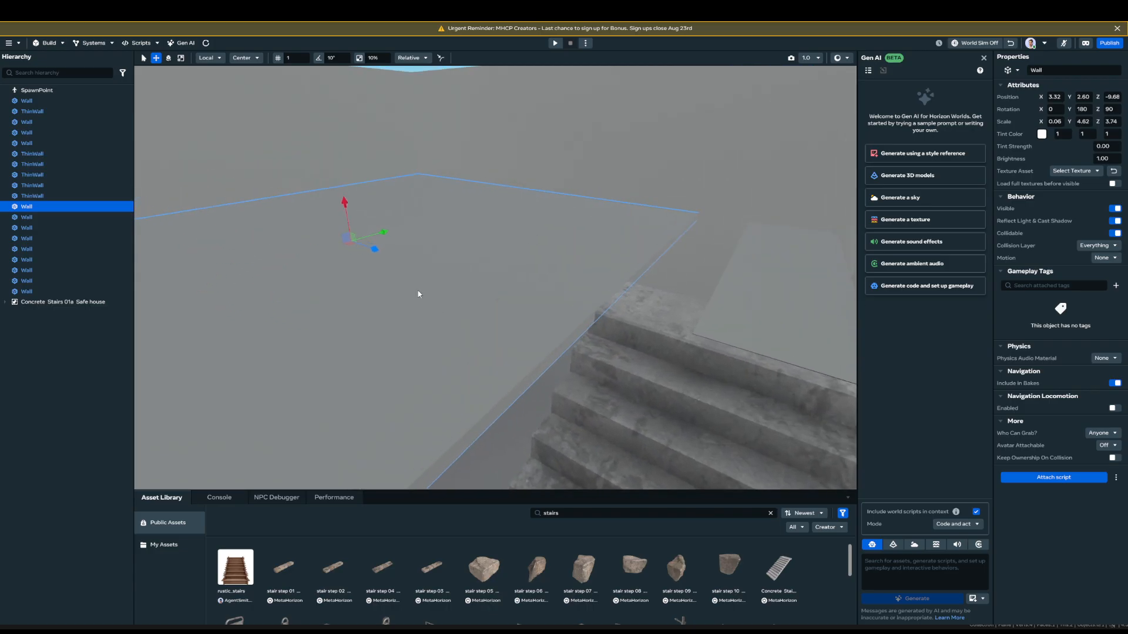
left_click_drag(373, 251, 375, 252)
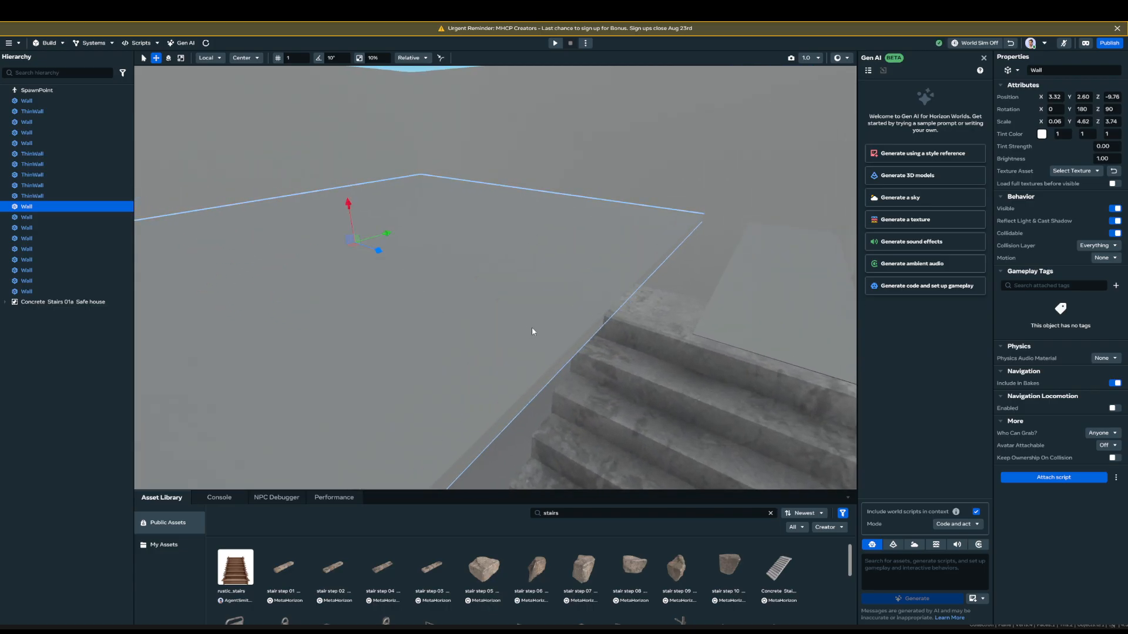
right_click_drag(532, 332, 634, 355)
key("a")
key("s")
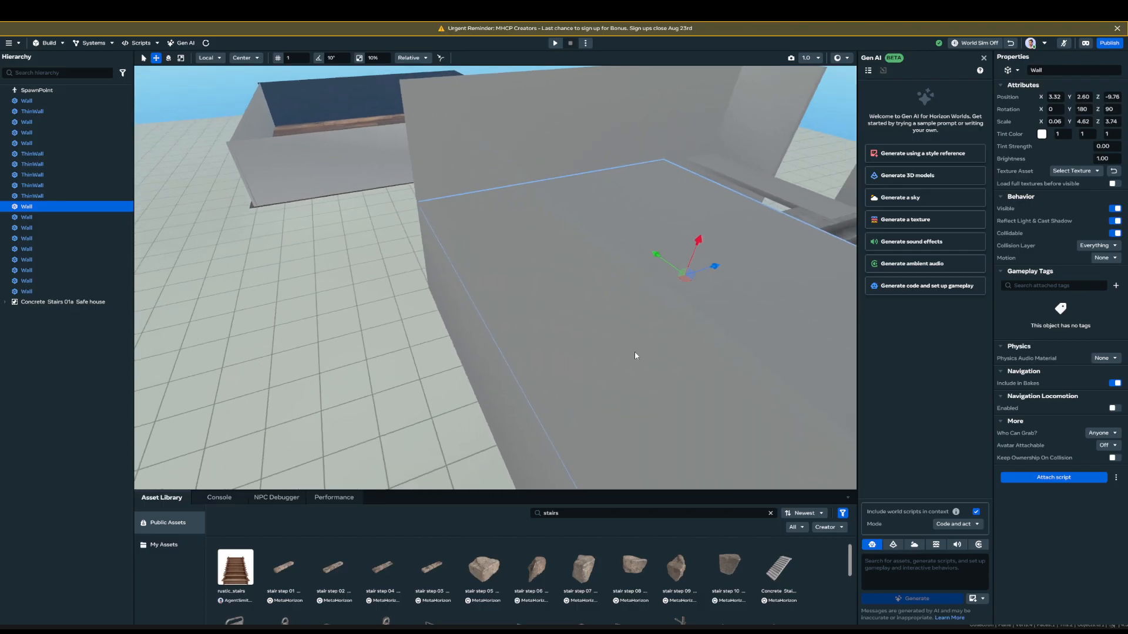
- Rescale and shift the narrow floor panel at the head of the stairs to close the gap beside the large panel
left_click(405, 279)
key("w")
right_click_drag(404, 280, 390, 307)
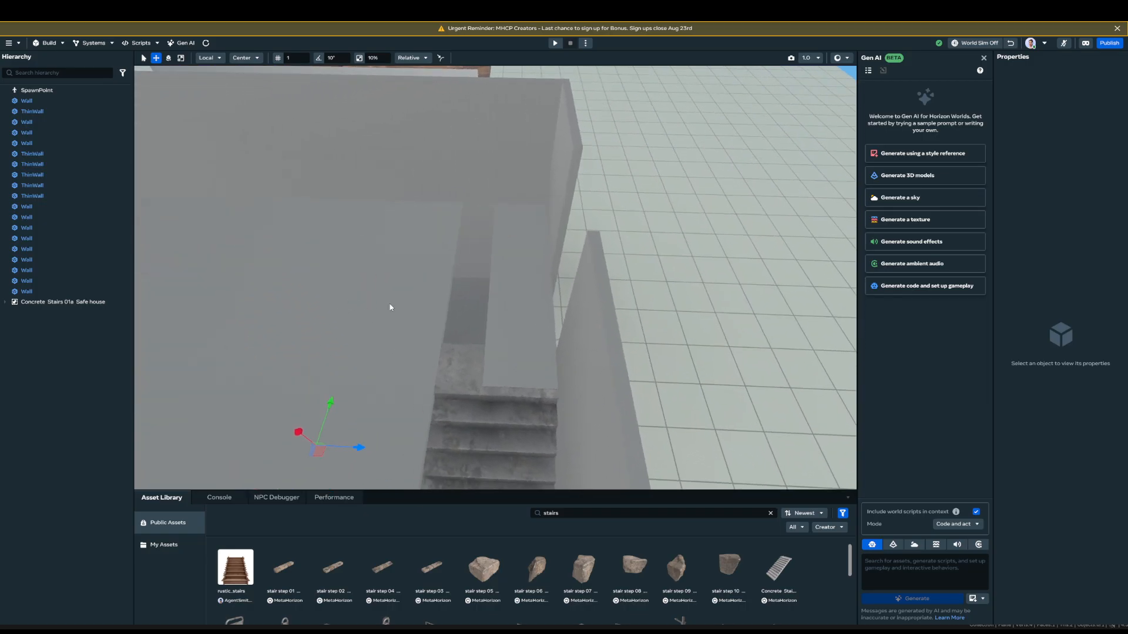
left_click(524, 305)
key("r")
mouse_move(549, 271)
left_mouse_down()
mouse_move(576, 282)
mouse_move(535, 280)
left_mouse_up()
key("w")
key("r")
mouse_move(536, 280)
right_mouse_down()
mouse_move(525, 335)
mouse_move(542, 278)
right_mouse_up()
key("w")
left_click_drag(538, 201, 537, 208)
left_click(678, 144)
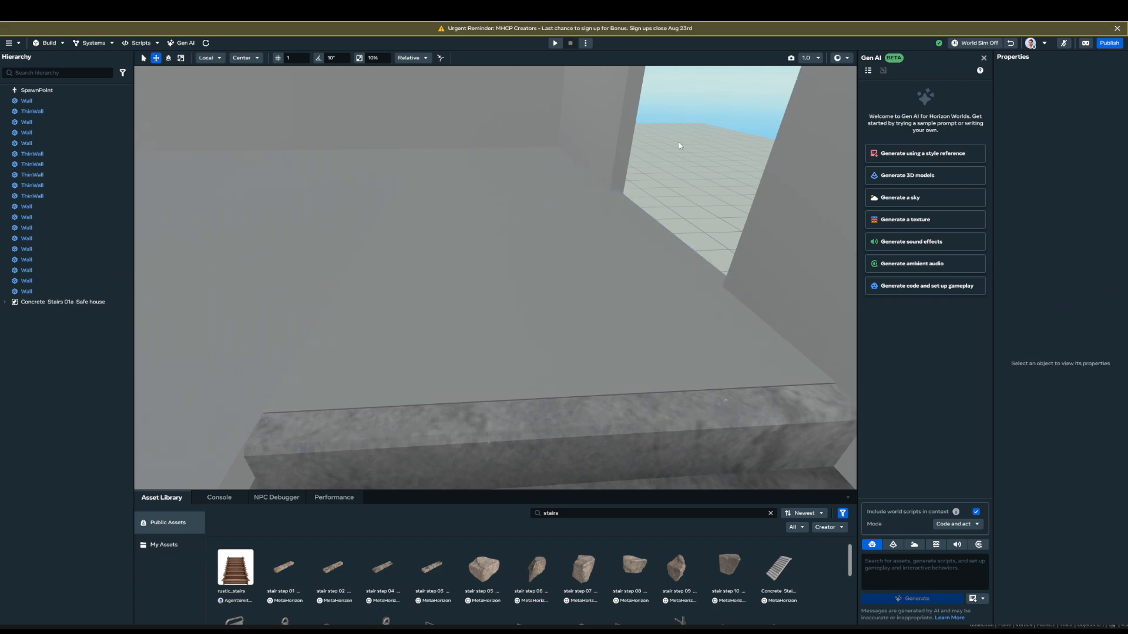
- Preview the world and walk the avatar through the doorway and up the stairs onto the upper level
right_click_drag(678, 144, 369, 195)
left_click(405, 201)
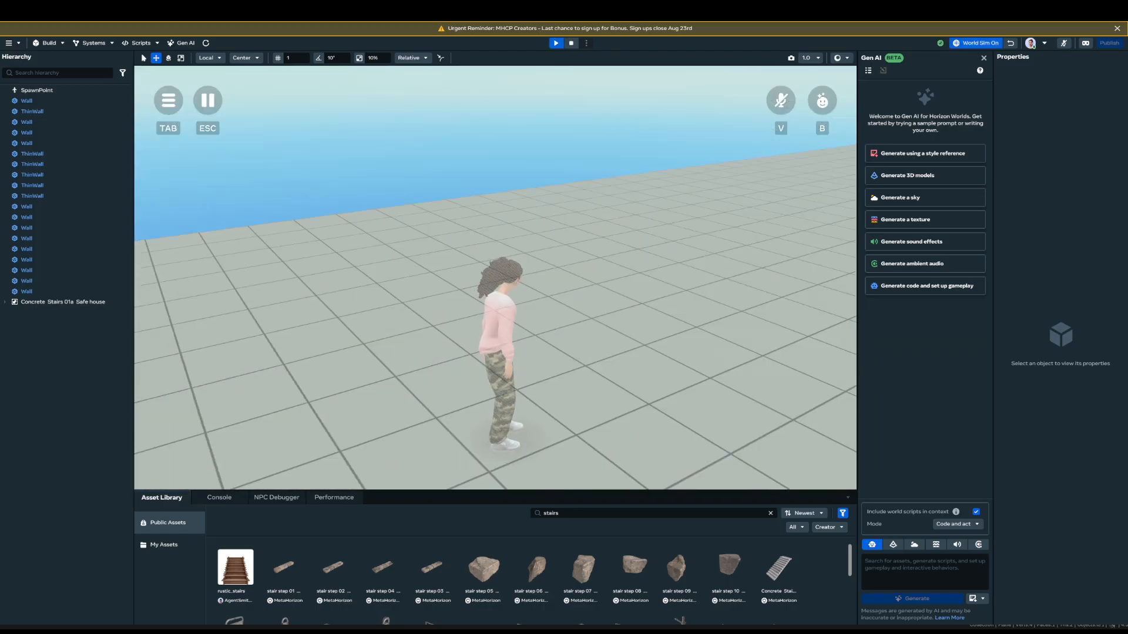
key("w")
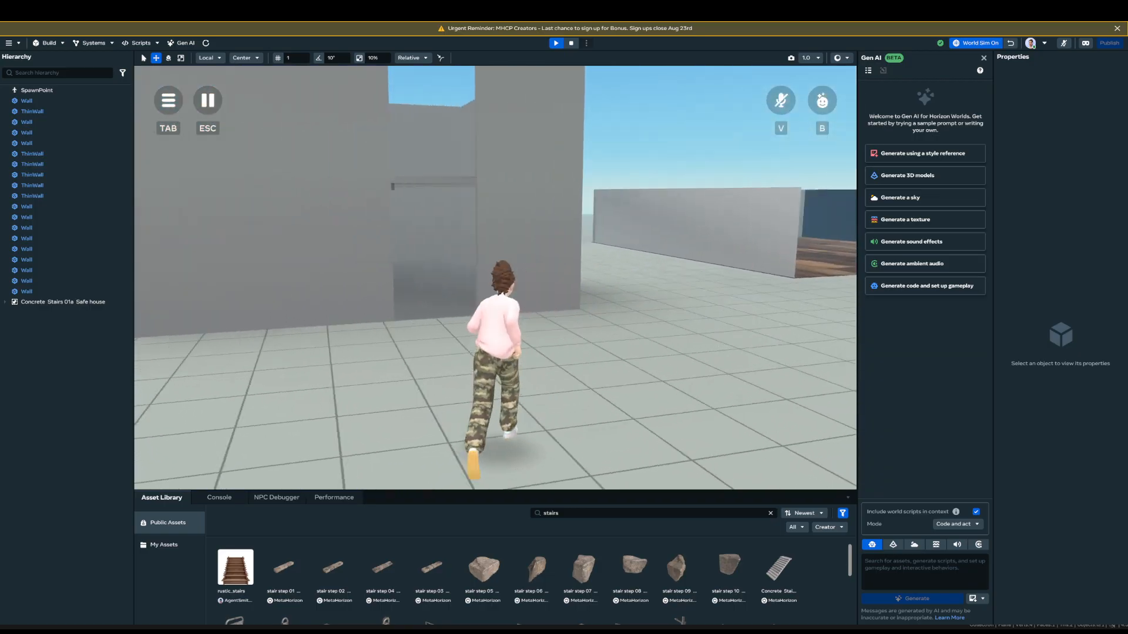
key("w")
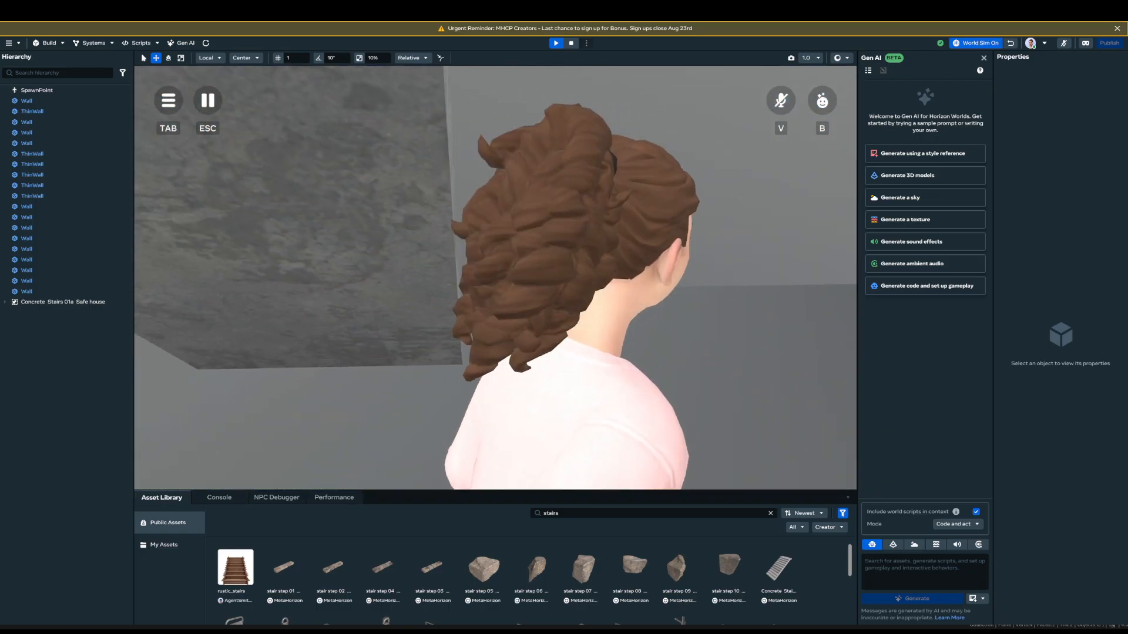
key("w")
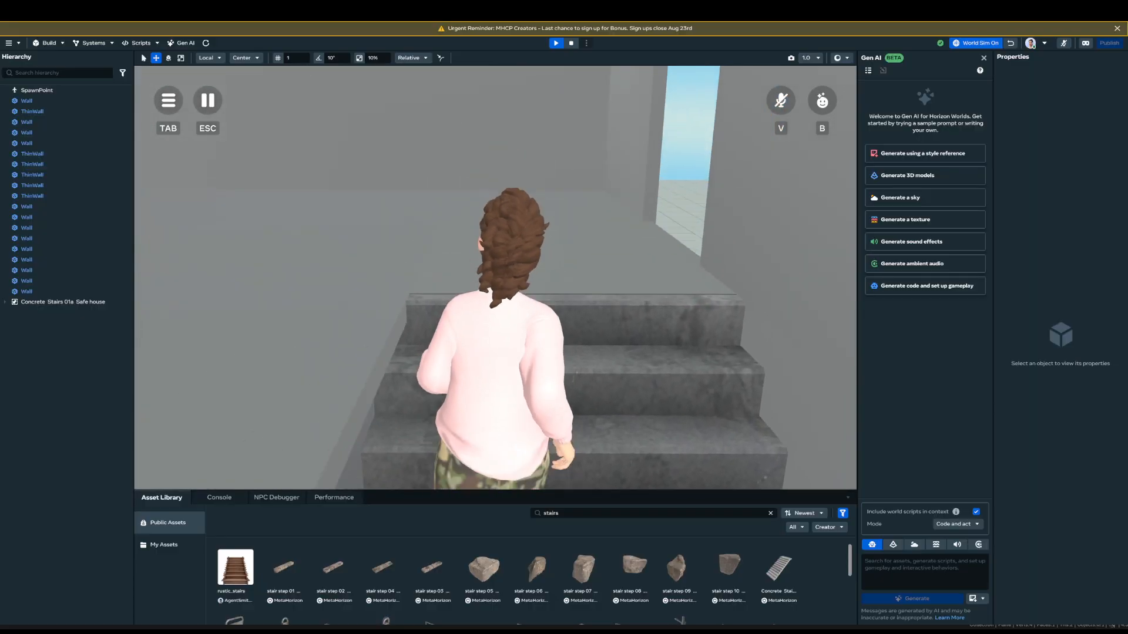
key("w")
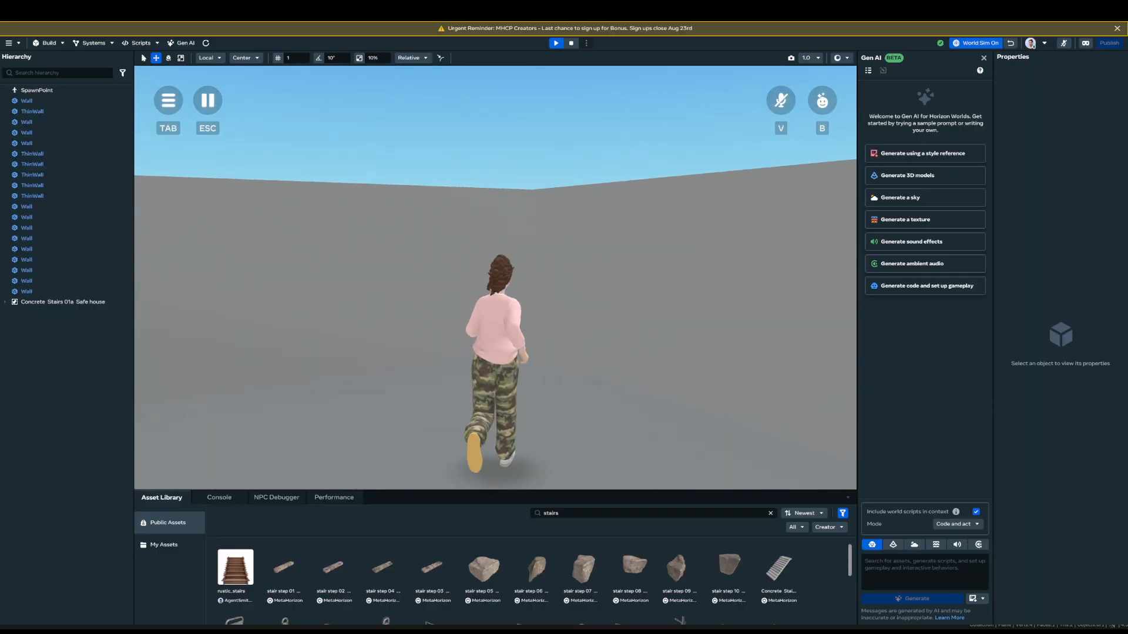
key("w")
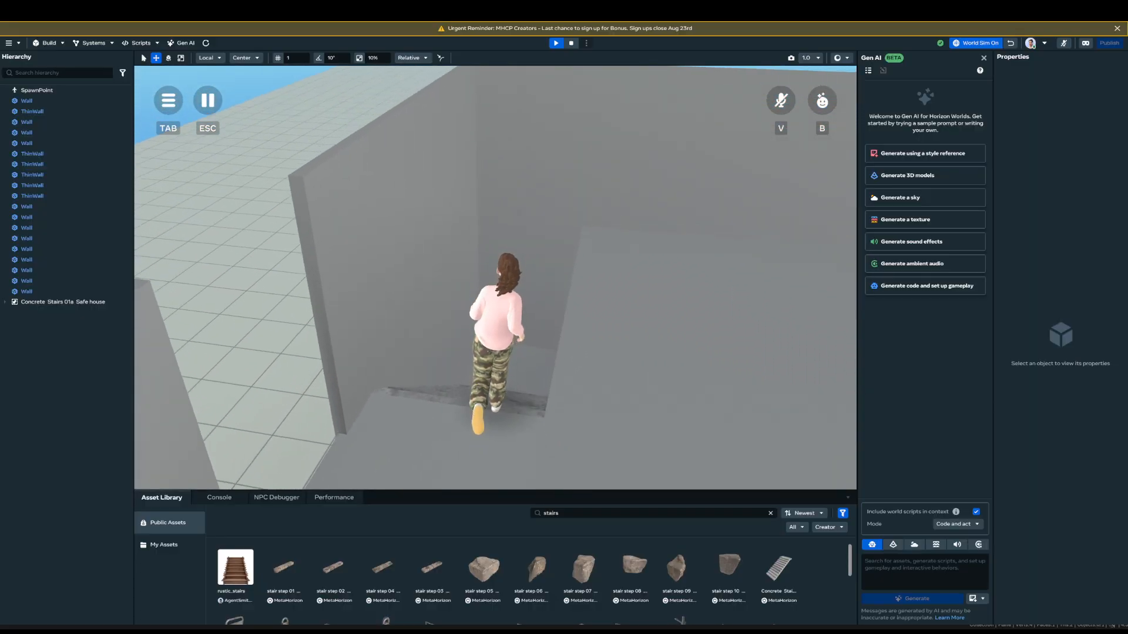
- Inspect the stairs from the lower level with the avatar and walk back out of the building
key("a")
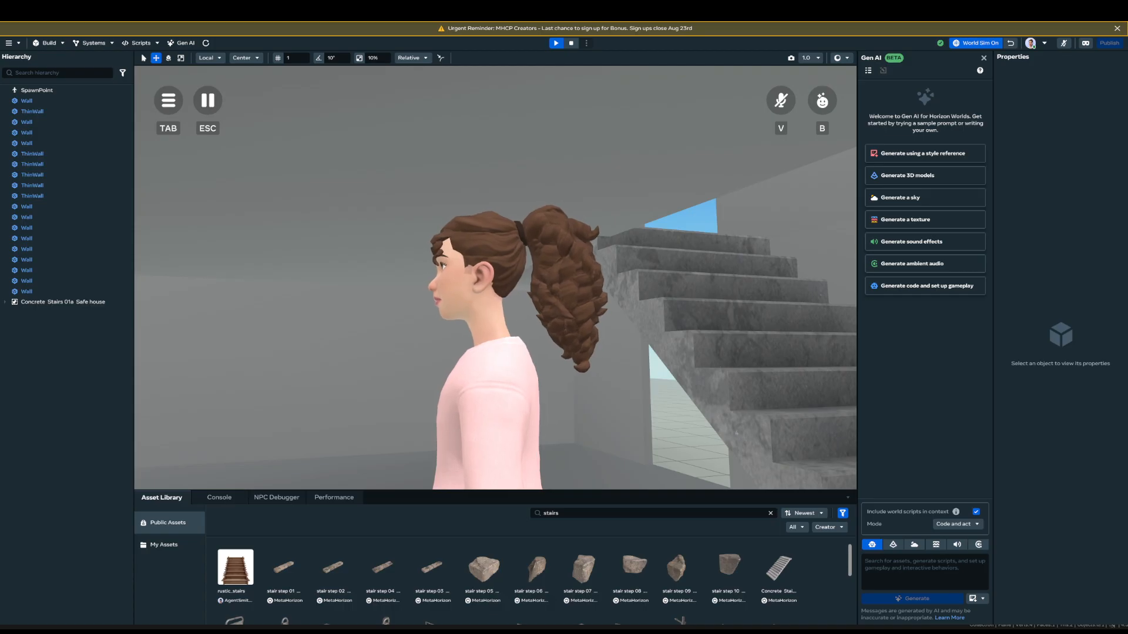
key("d")
key("w")
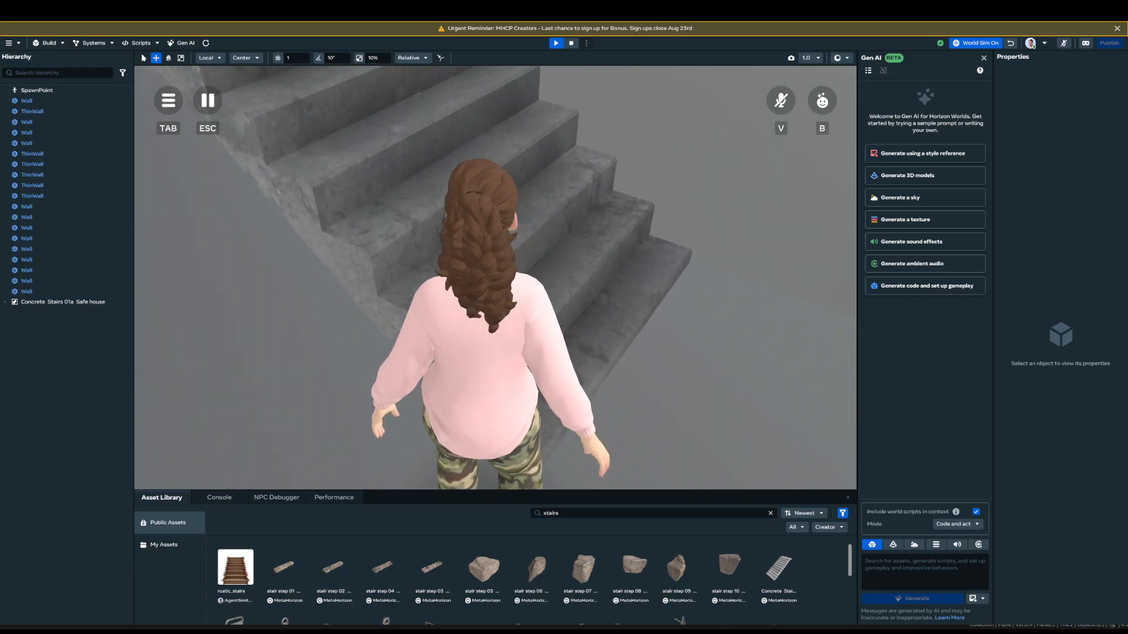
key("w")
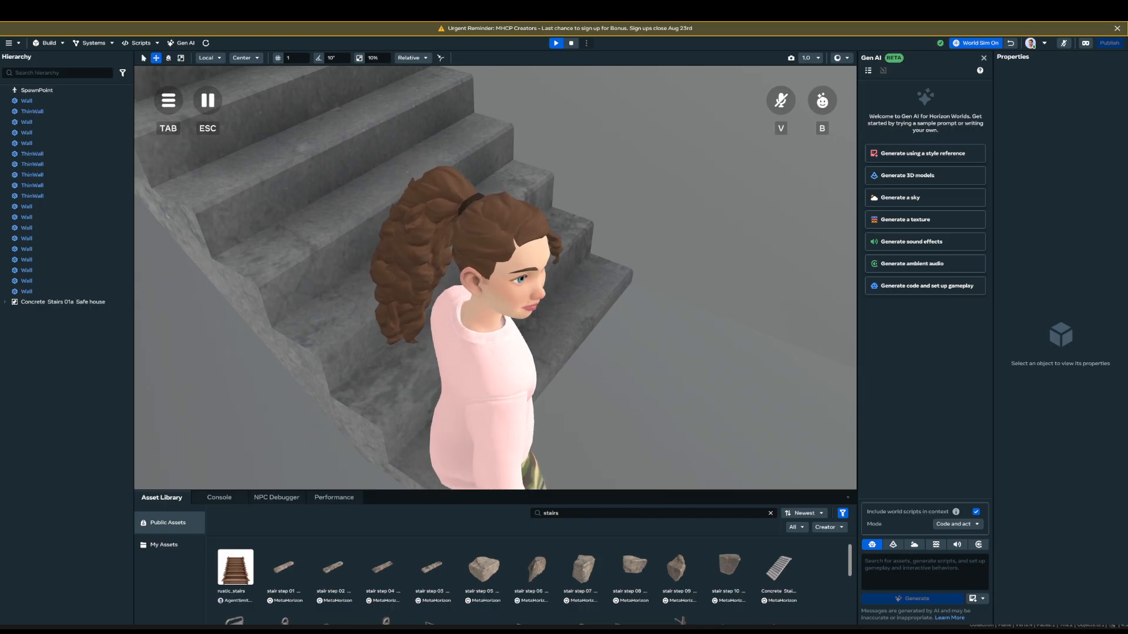
key("w")
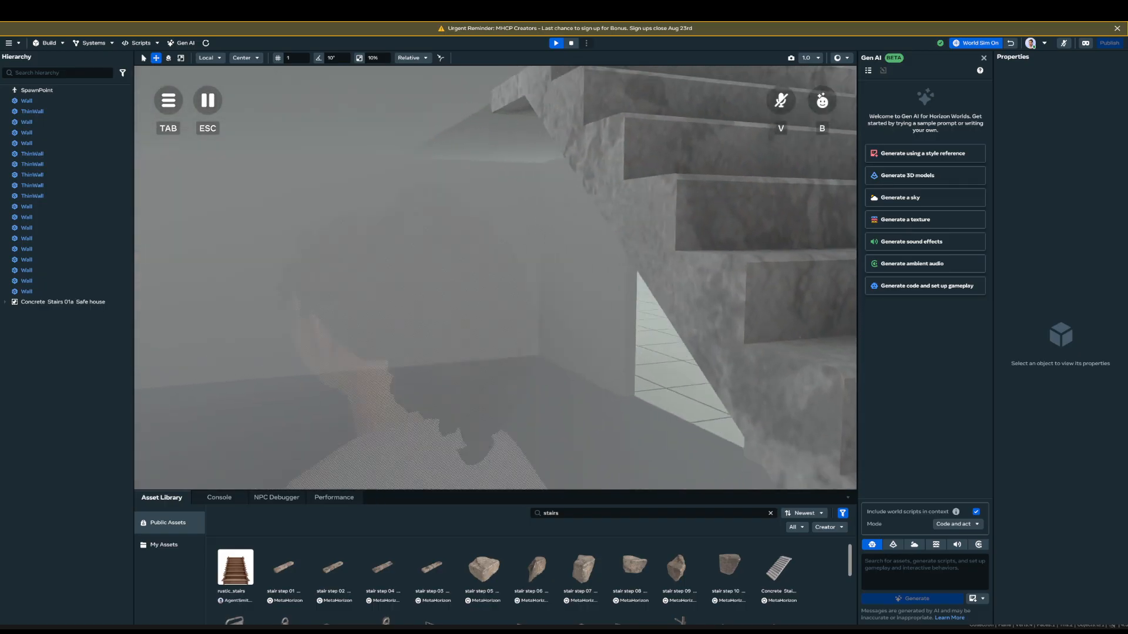
key("w")
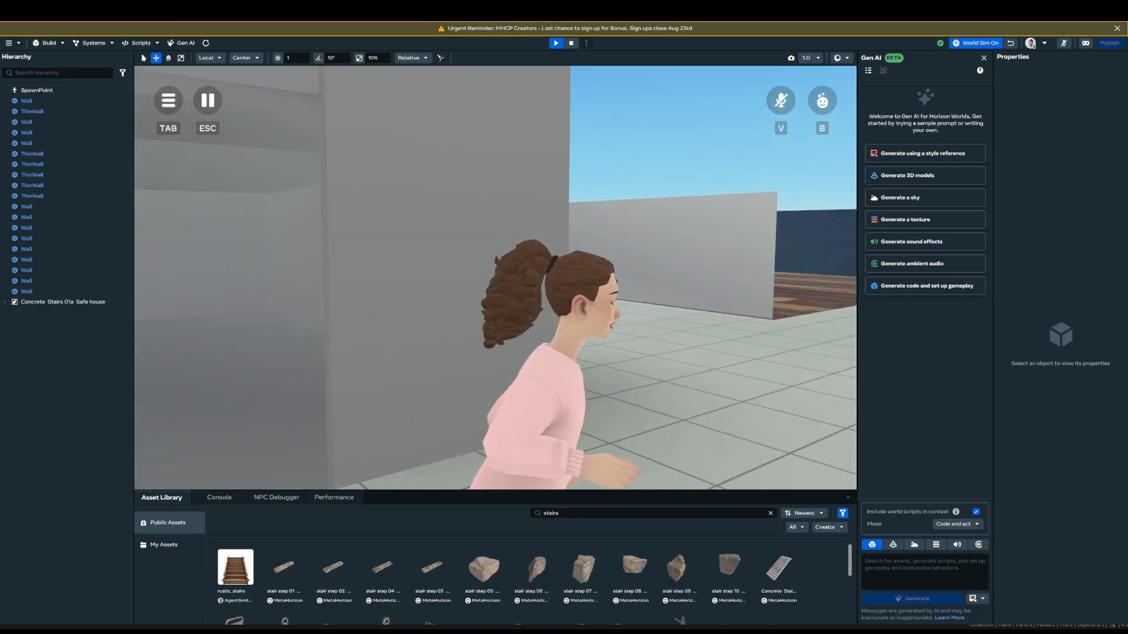
- Run the avatar around the wood-floored room to examine its walls and floor from outside
key("w")
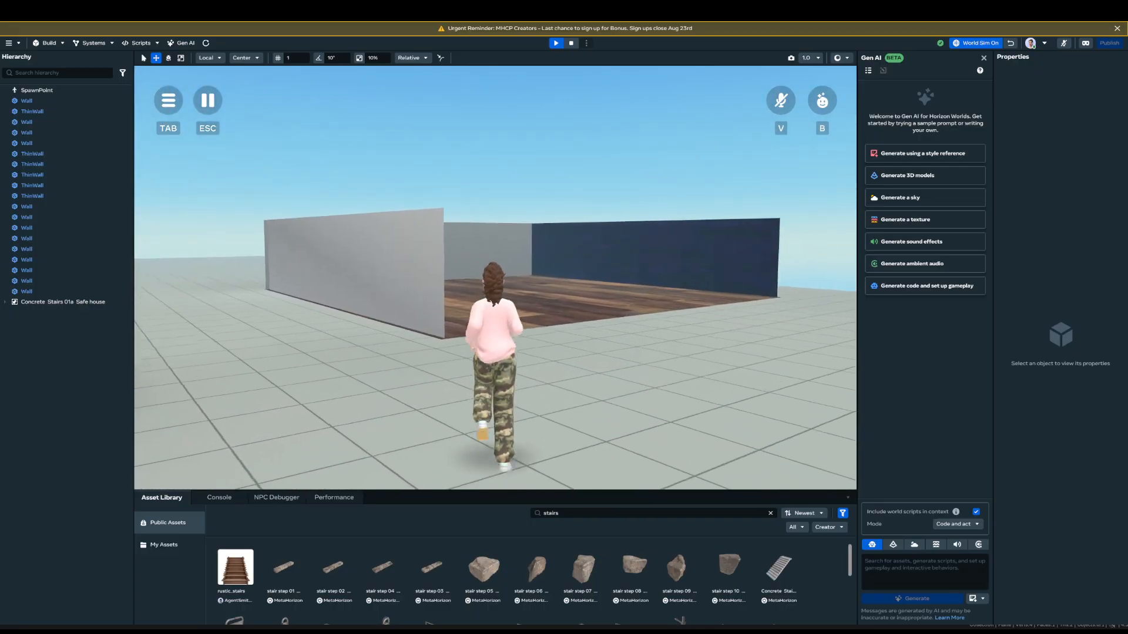
key("d")
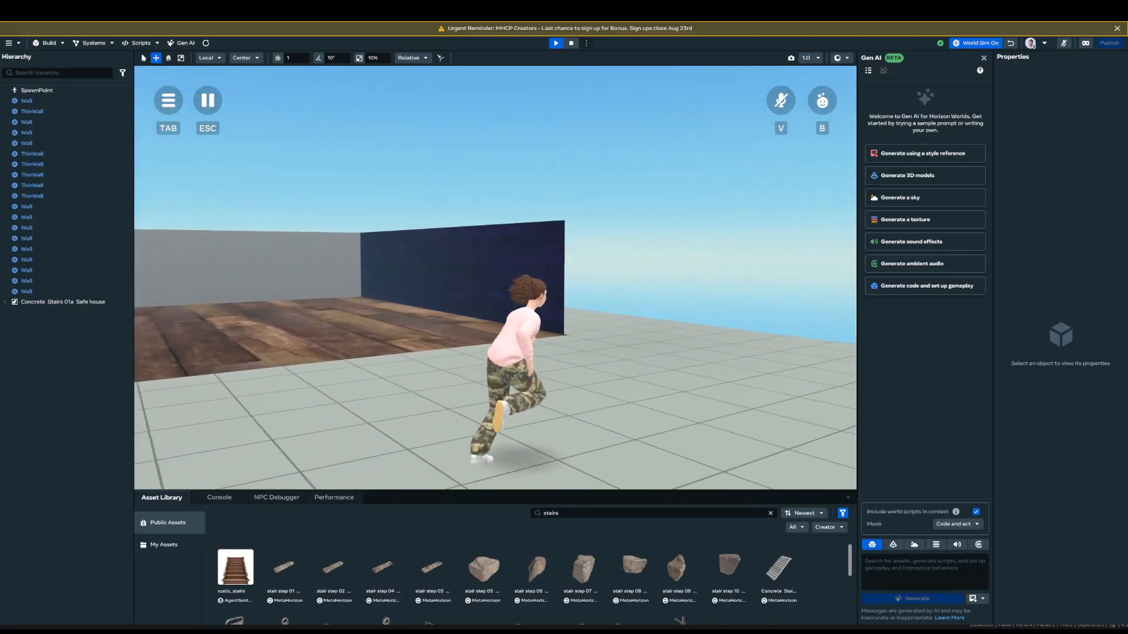
key("w")
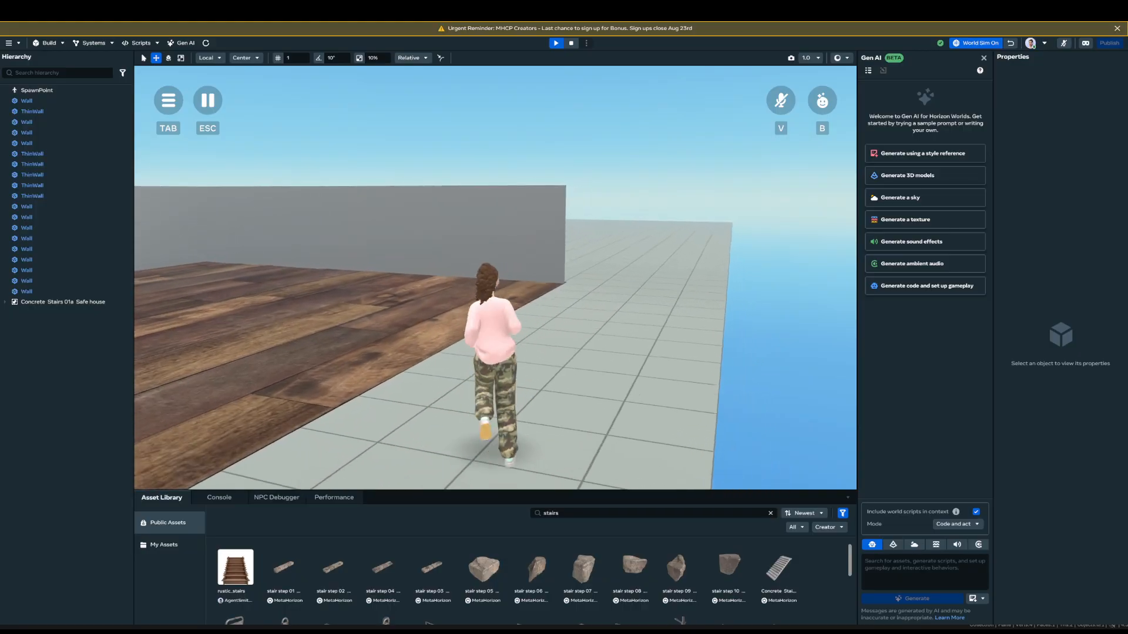
key("w")
key("d")
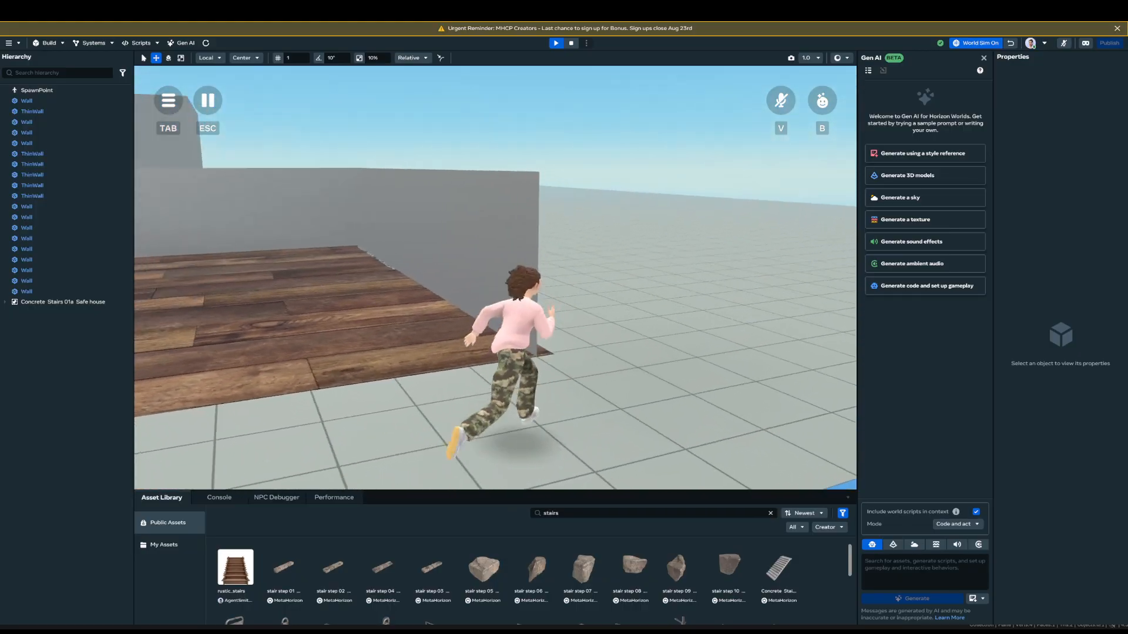
key("d")
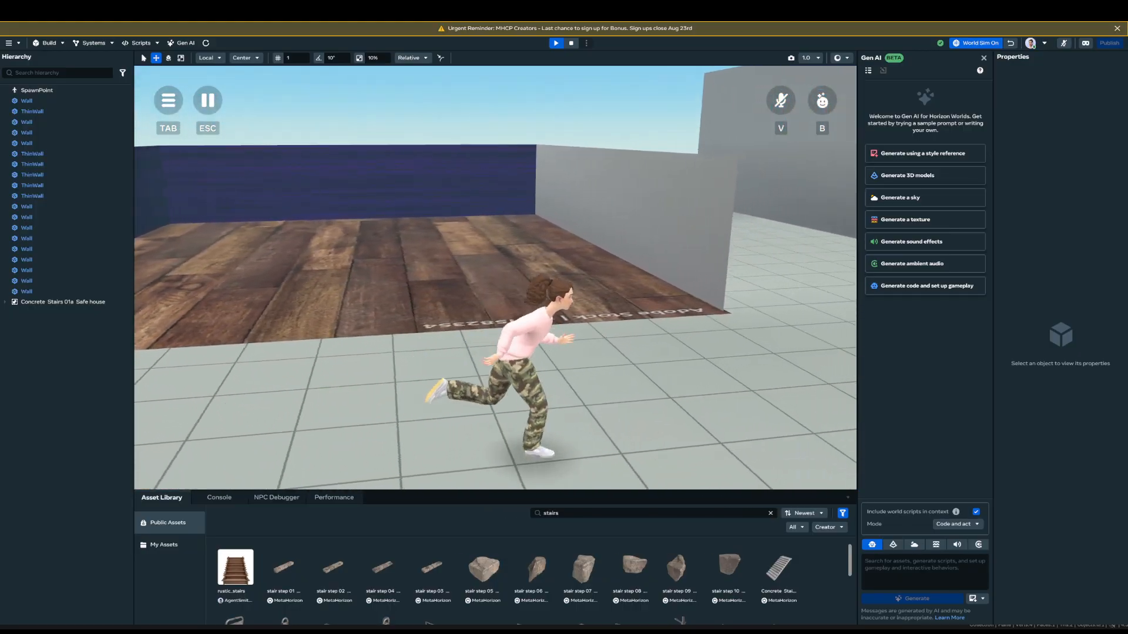
key("w")
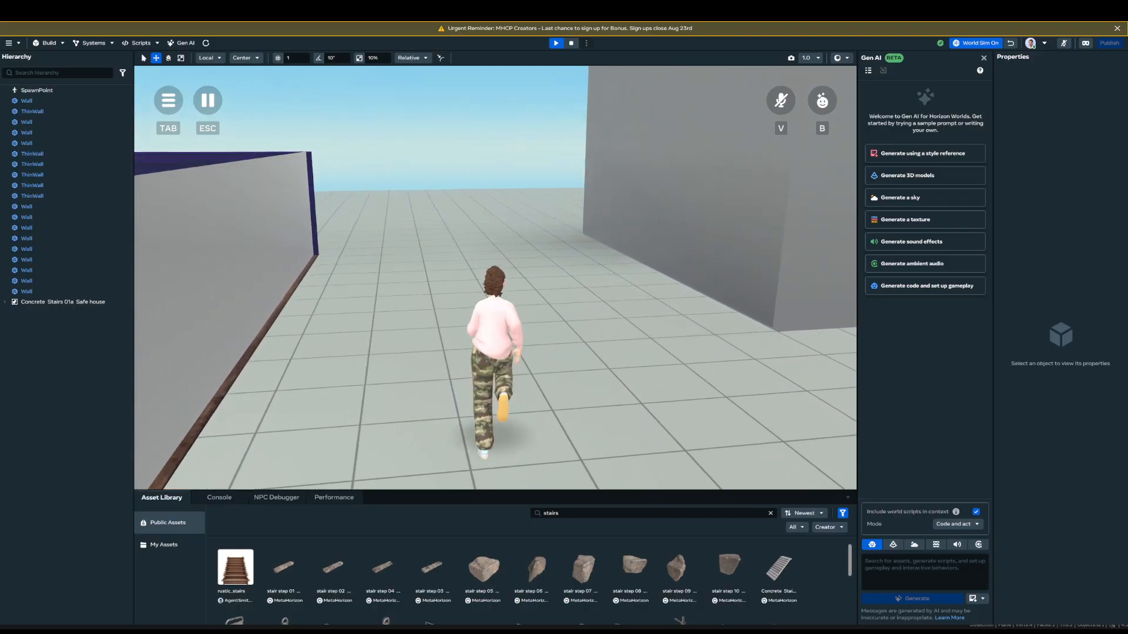
- Return the avatar to the gray two-level building and examine its doorway and front wall from outside
key("a")
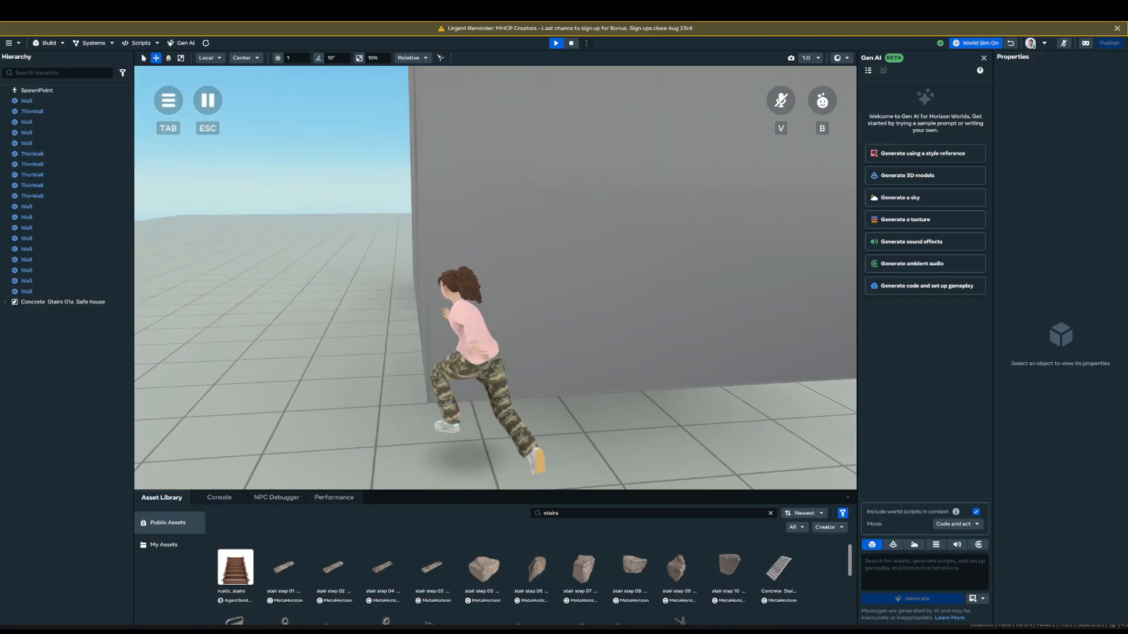
key("a")
key("s")
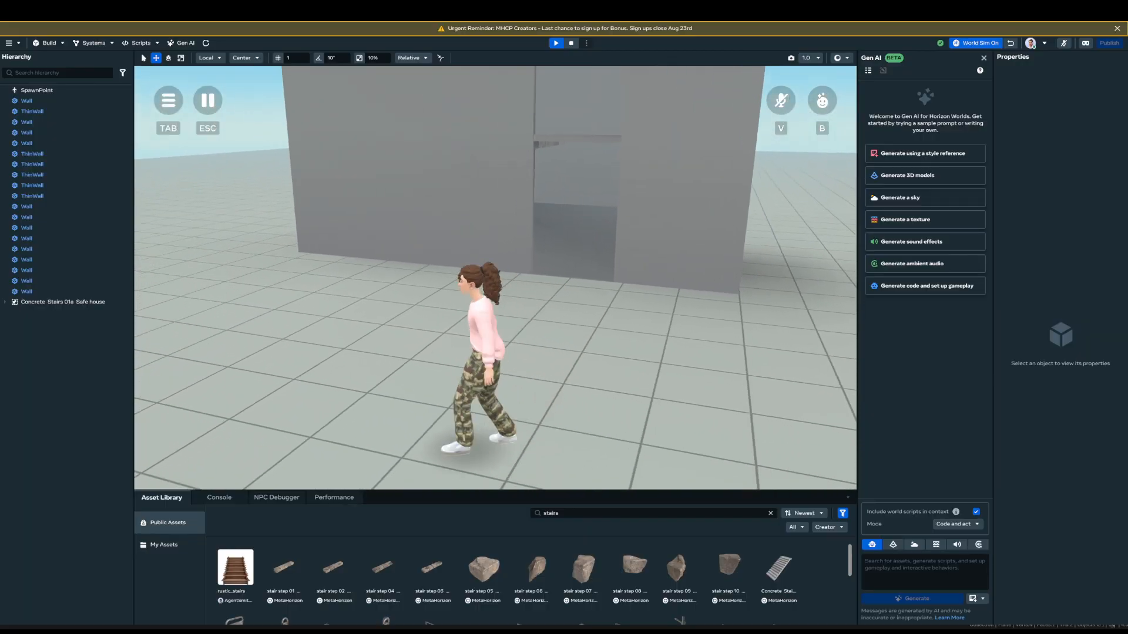
key("d")
key("w")
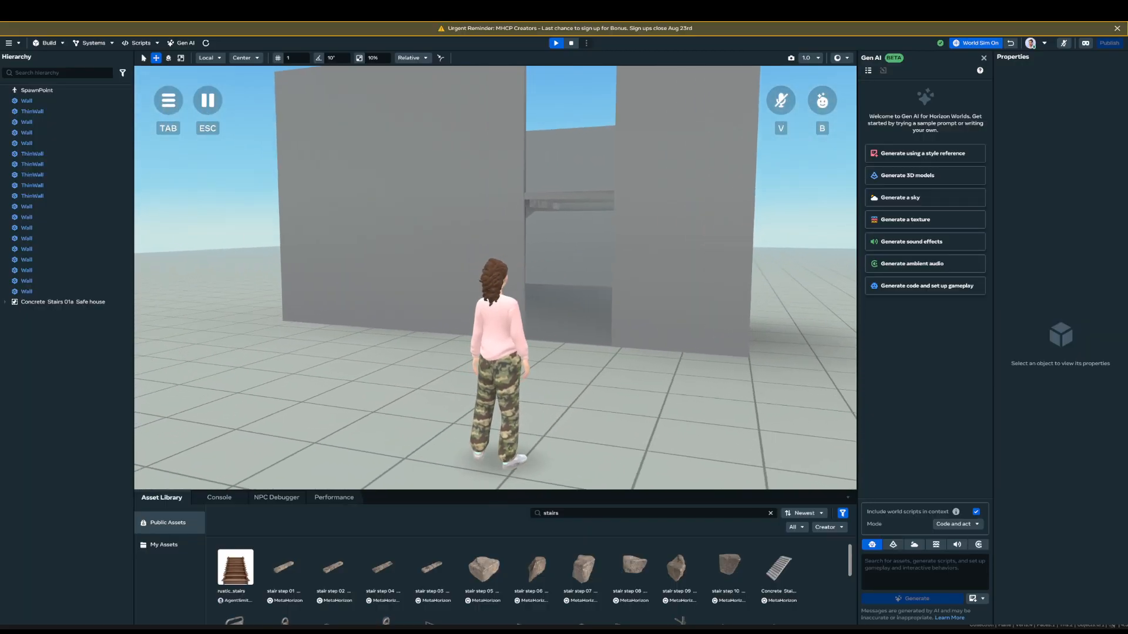
key("w")
key("a")
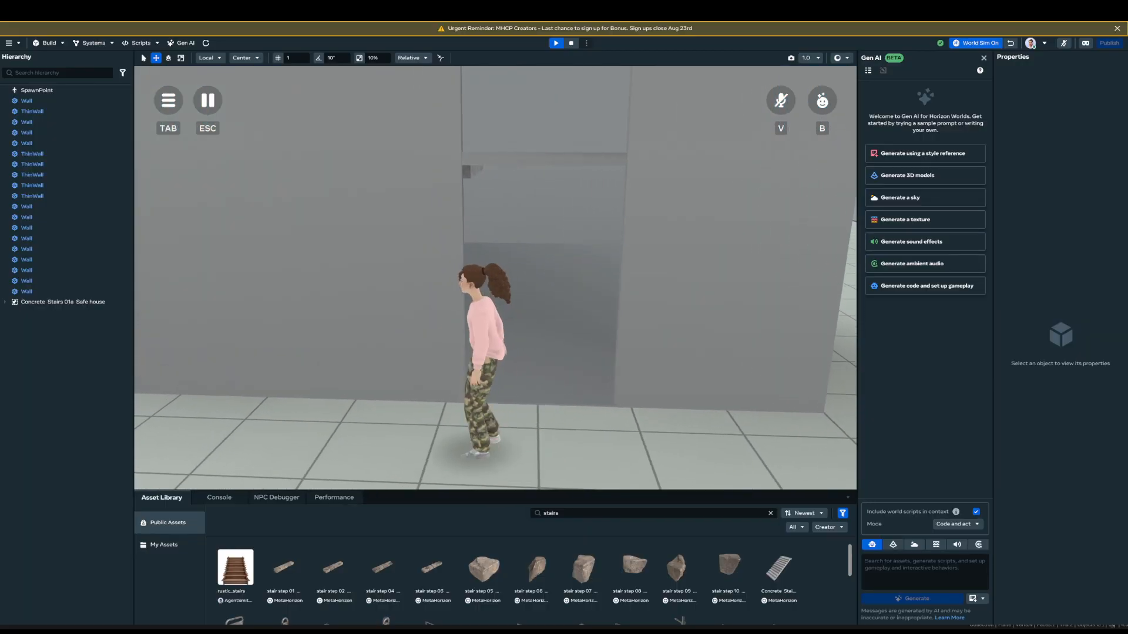
key("w")
key("d")
key("w")
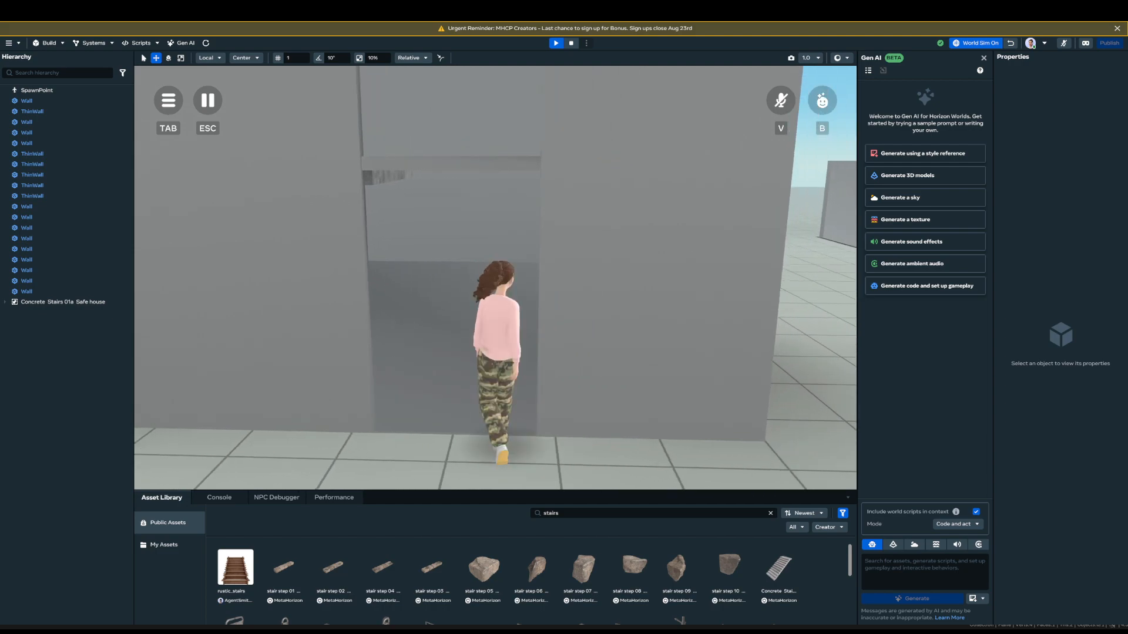
key("a")
key("s")
key("a")
key("w")
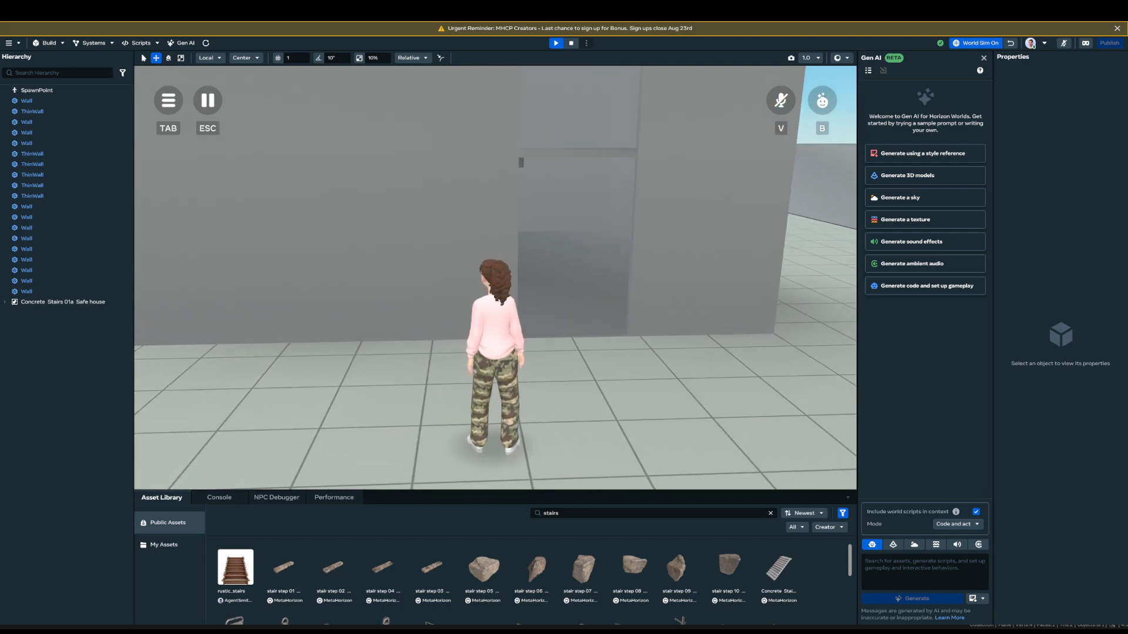
key("d")
key("d")
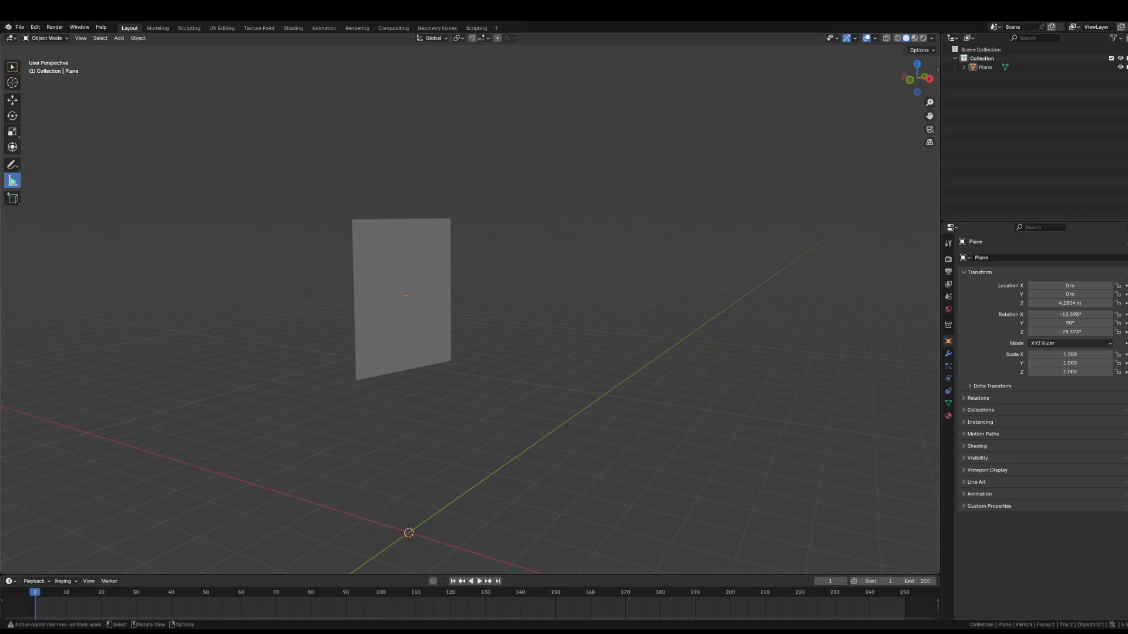
- Switch to Blender, save the changes to the open thin wall file and start a new default scene
right_click(538, 289)
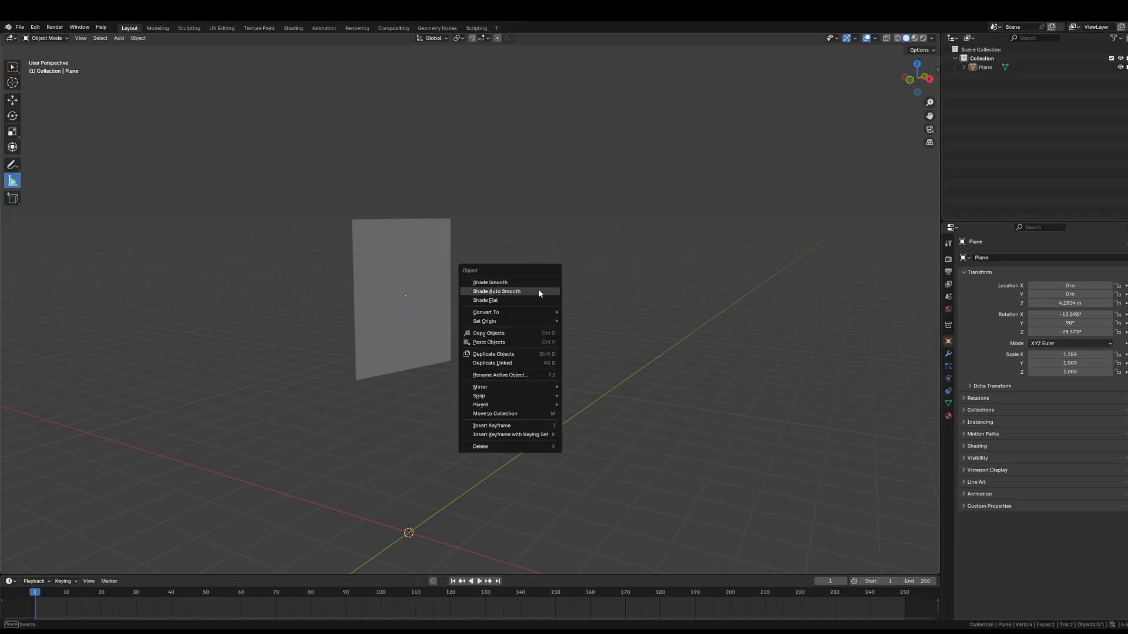
left_click(18, 27)
left_click(17, 27)
left_click(21, 28)
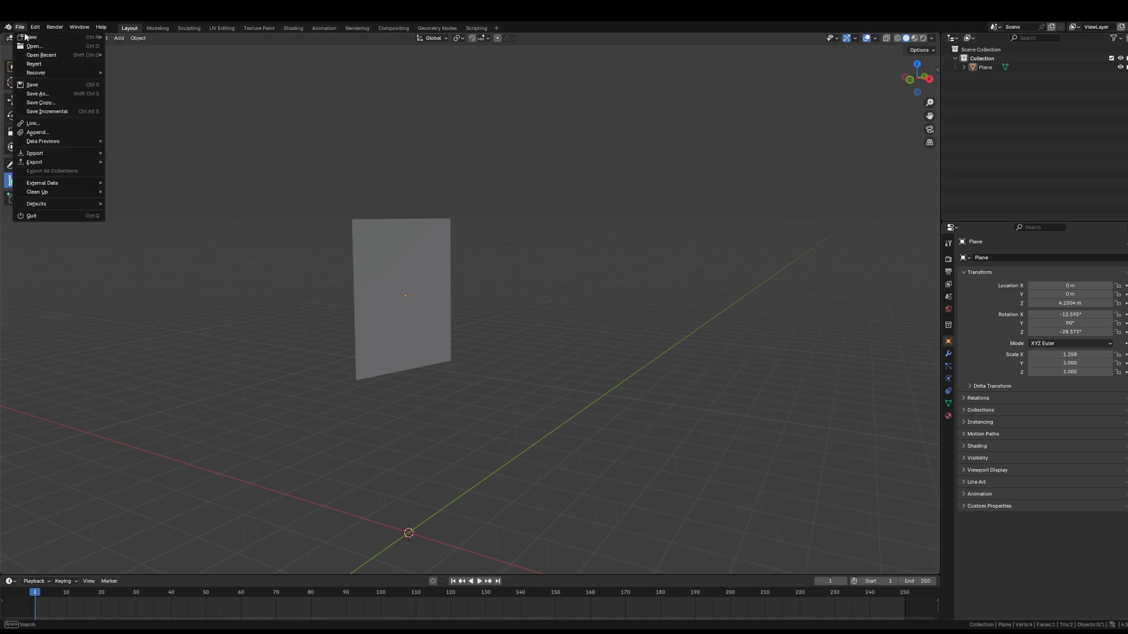
mouse_move(66, 40)
left_click(119, 37)
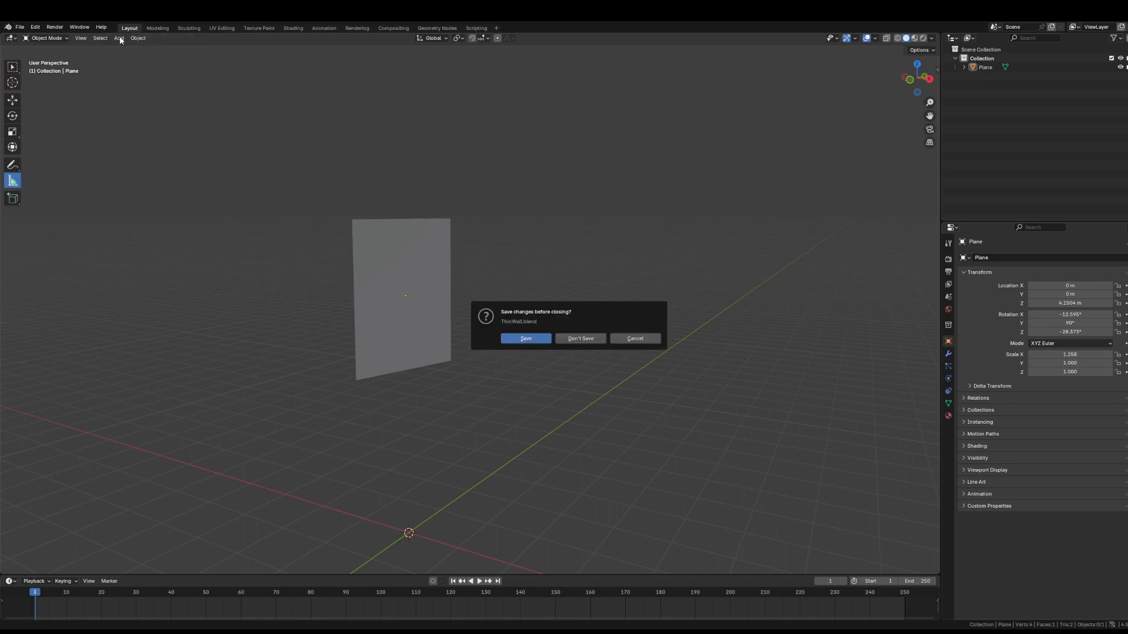
left_click(518, 343)
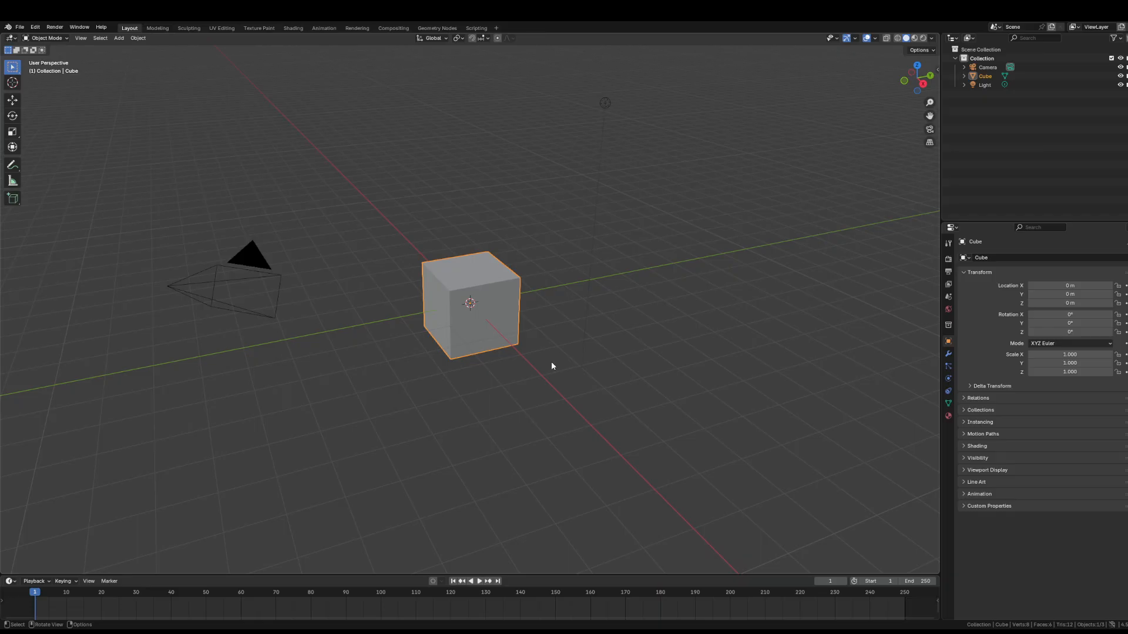
- Delete the default cube, camera and light from the new scene
key("Delete")
left_click(278, 269)
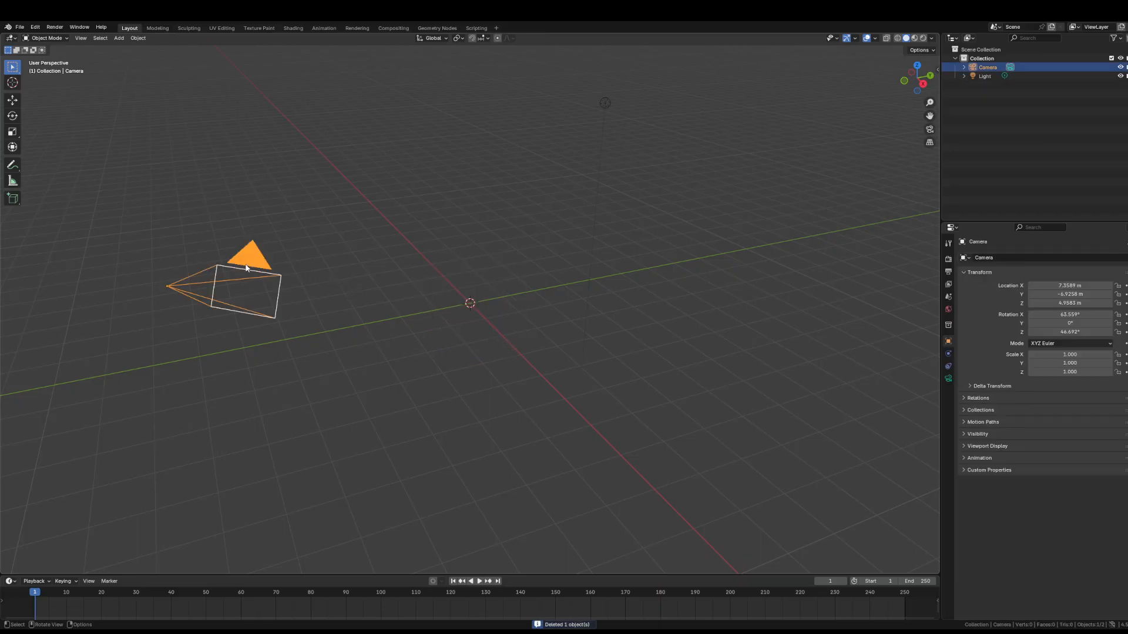
key("Delete")
left_click(600, 108)
key("Delete")
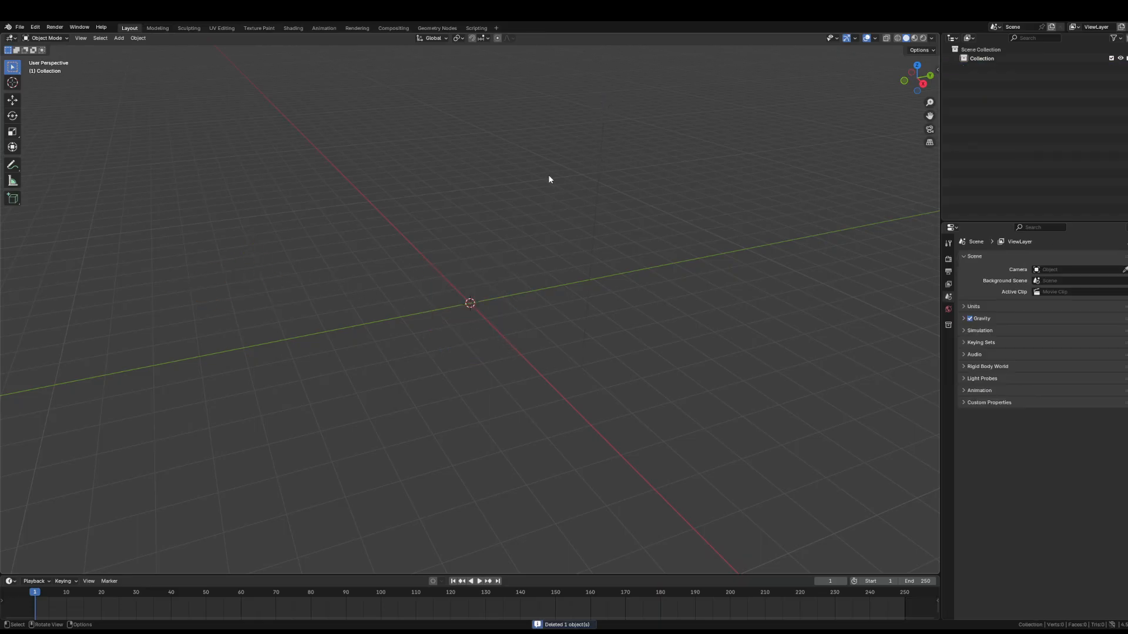
- Add a cube mesh at the origin with its default rotation
key("shift+a")
mouse_move(509, 251)
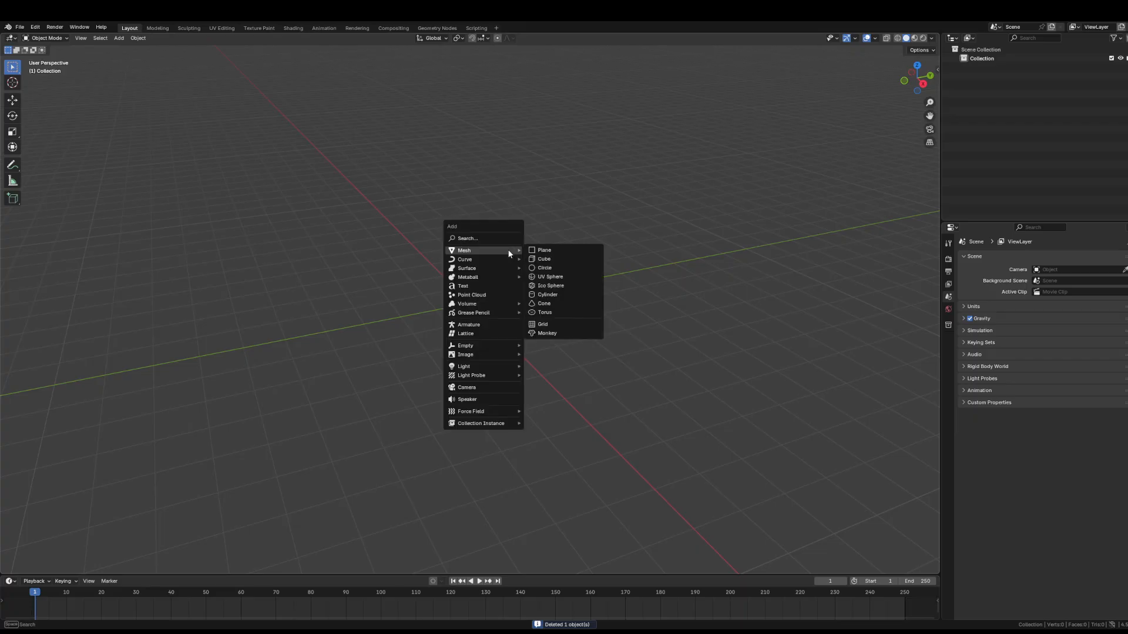
left_click(540, 262)
key("r")
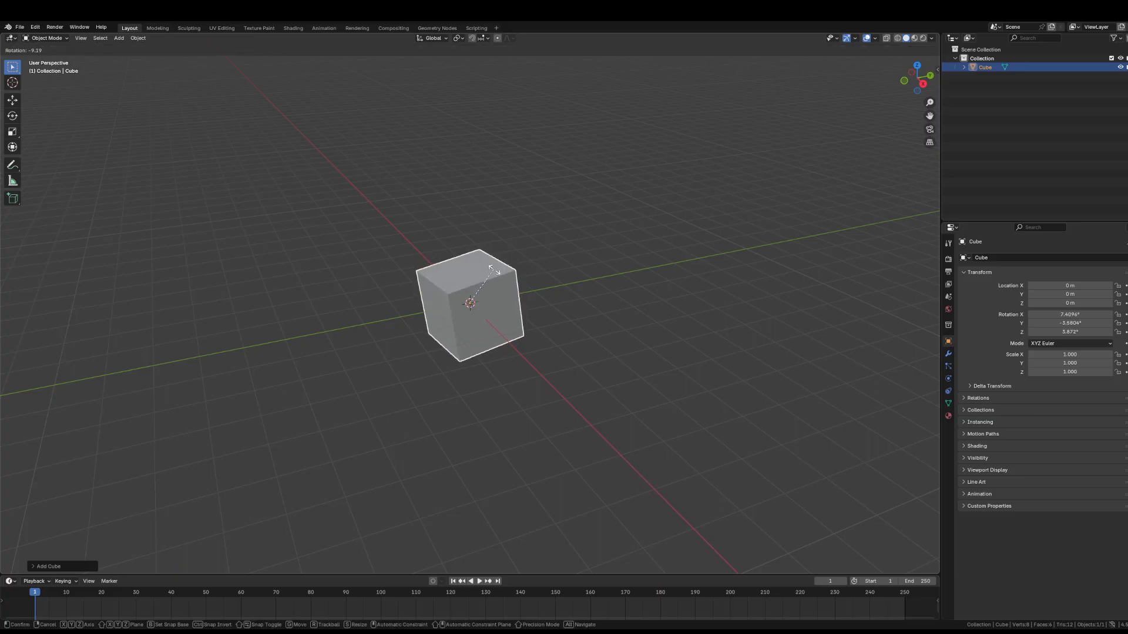
right_click(491, 279)
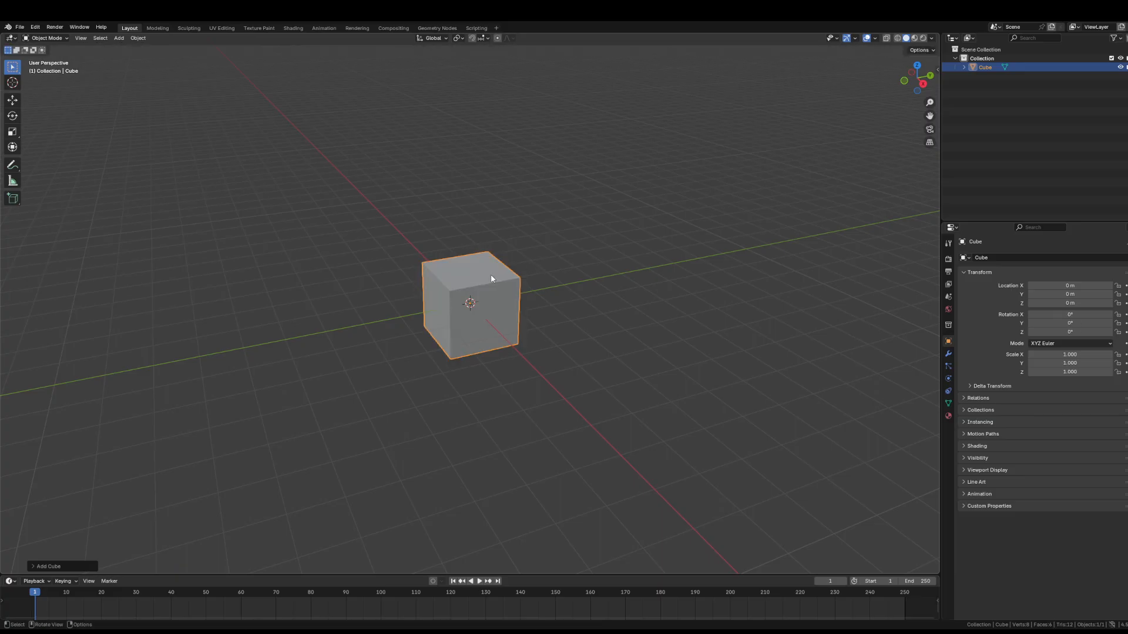
- Scale the cube into a tall thin slab, with Z scale about 2.0 and X scale about 0.097
left_click(13, 132)
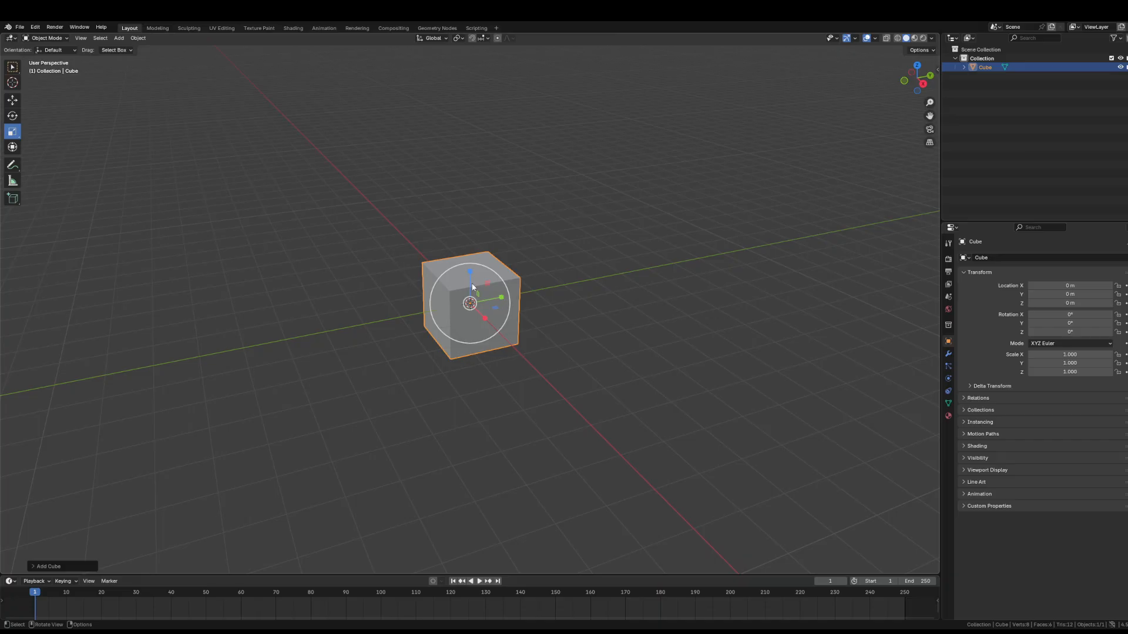
left_click_drag(472, 273, 459, 239)
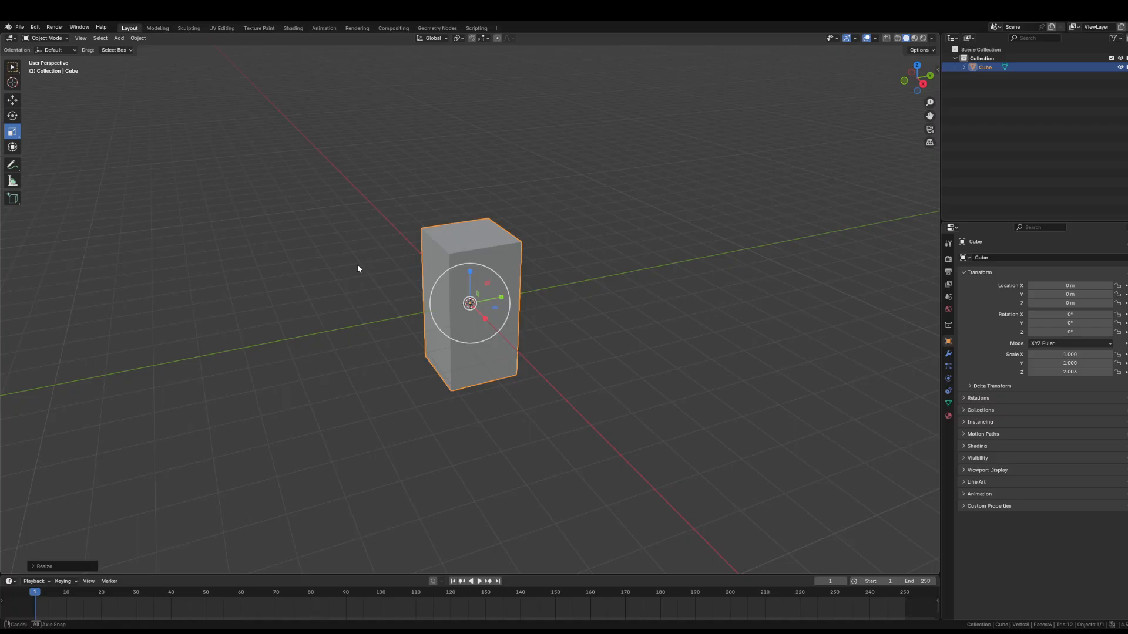
middle_click_drag(357, 264, 449, 271)
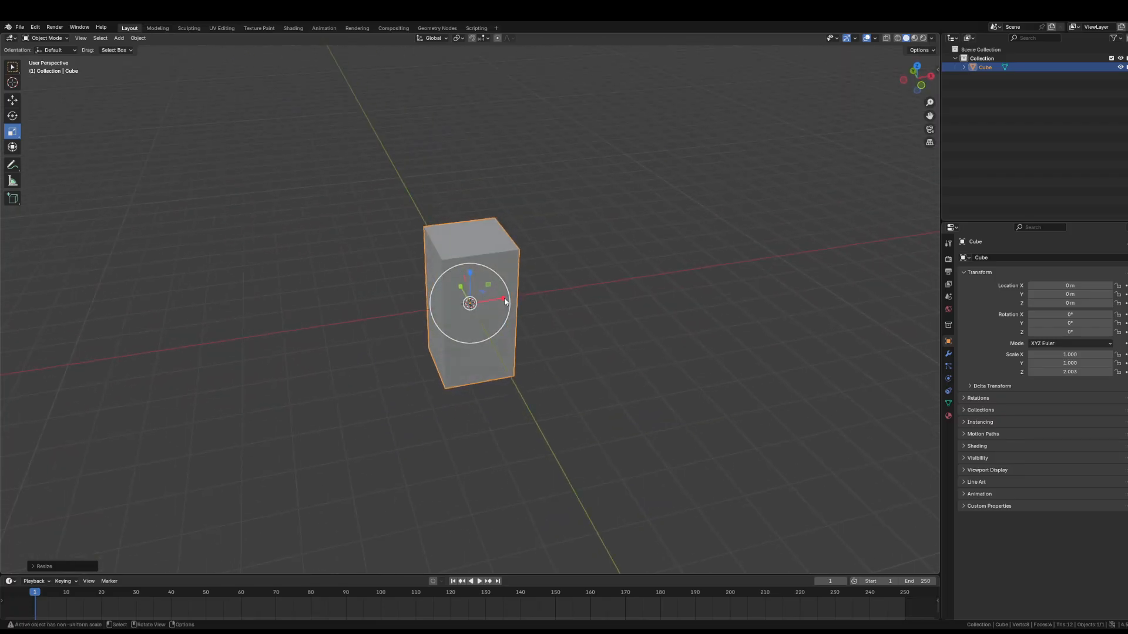
left_click_drag(505, 301, 473, 307)
middle_click_drag(473, 307, 523, 304)
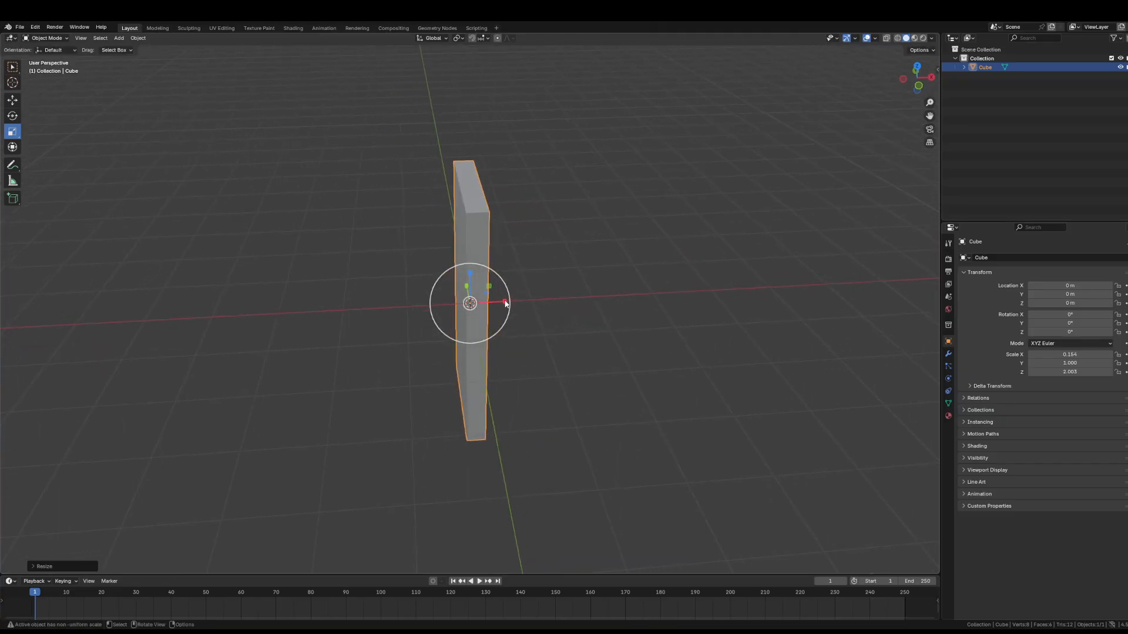
left_click_drag(505, 303, 492, 303)
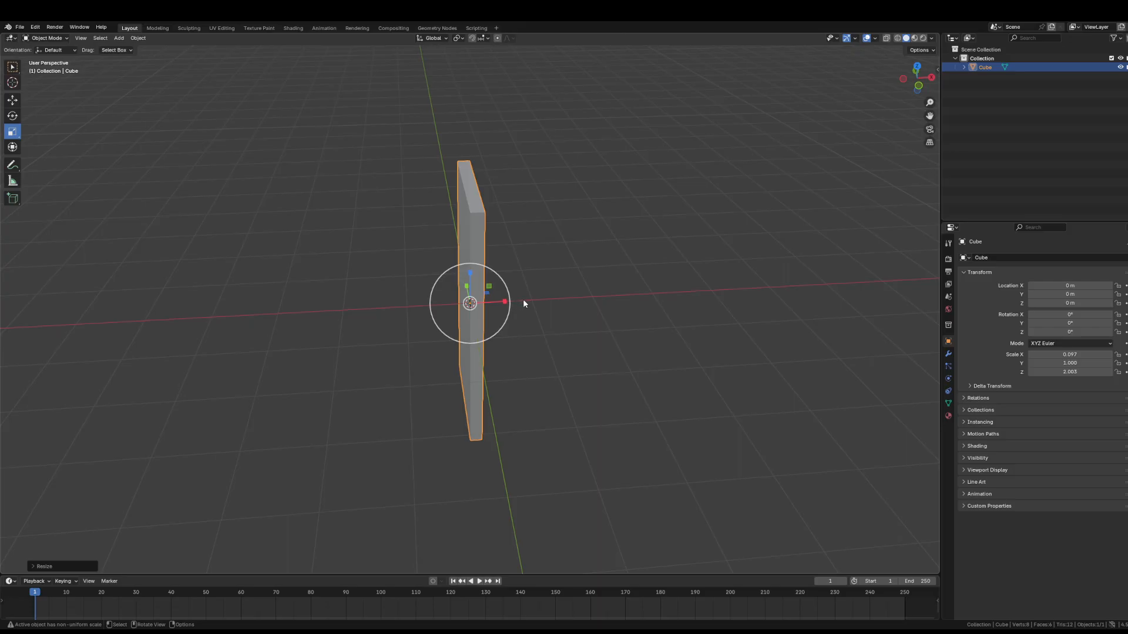
middle_click_drag(607, 350, 498, 311)
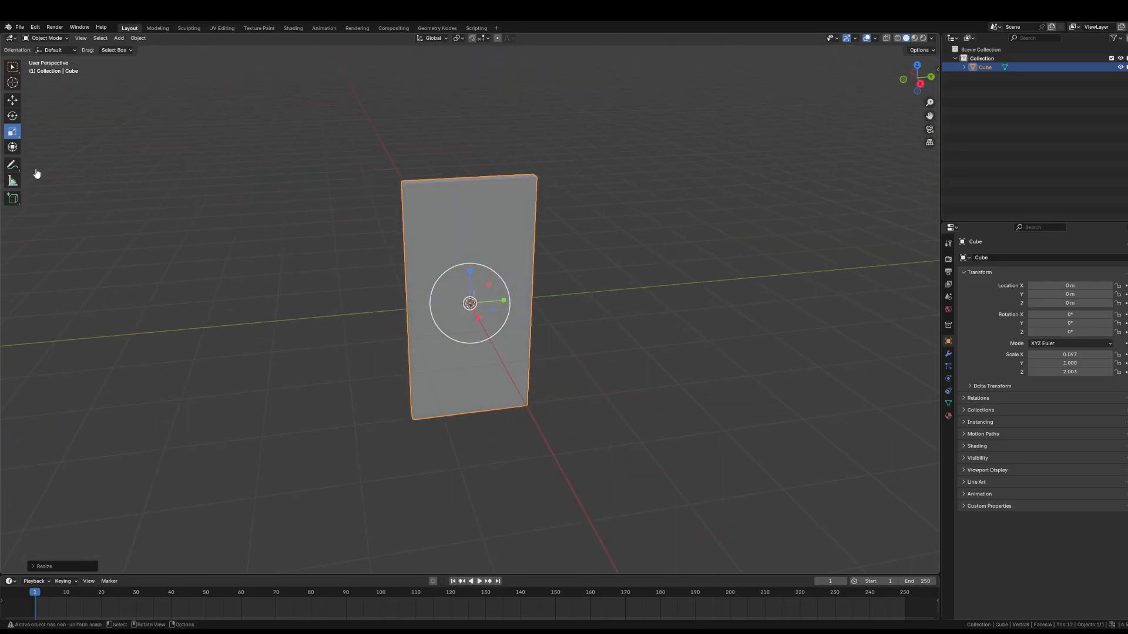
- Measure the slab's height along its front vertical edge
left_click(12, 181)
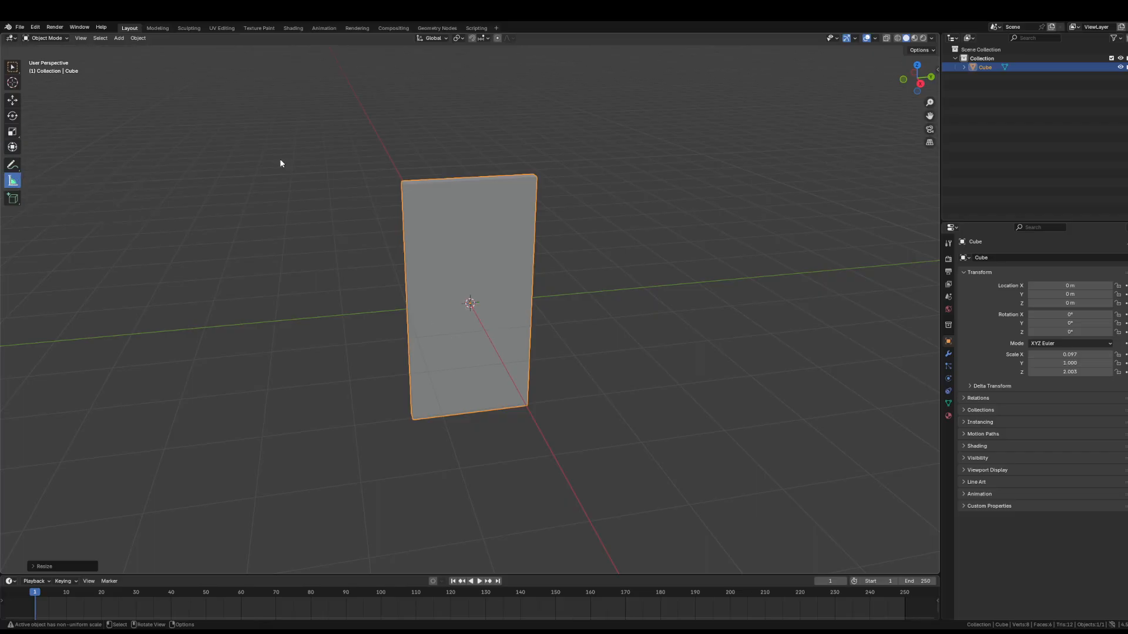
middle_click_drag(327, 231, 399, 235)
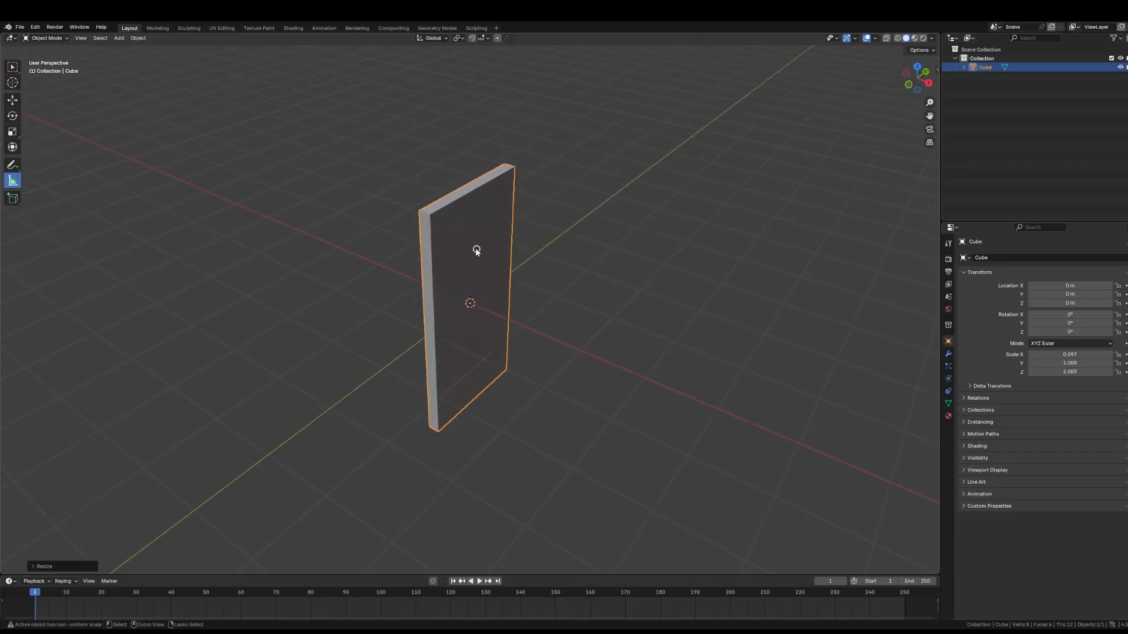
left_click_drag(431, 215, 439, 431)
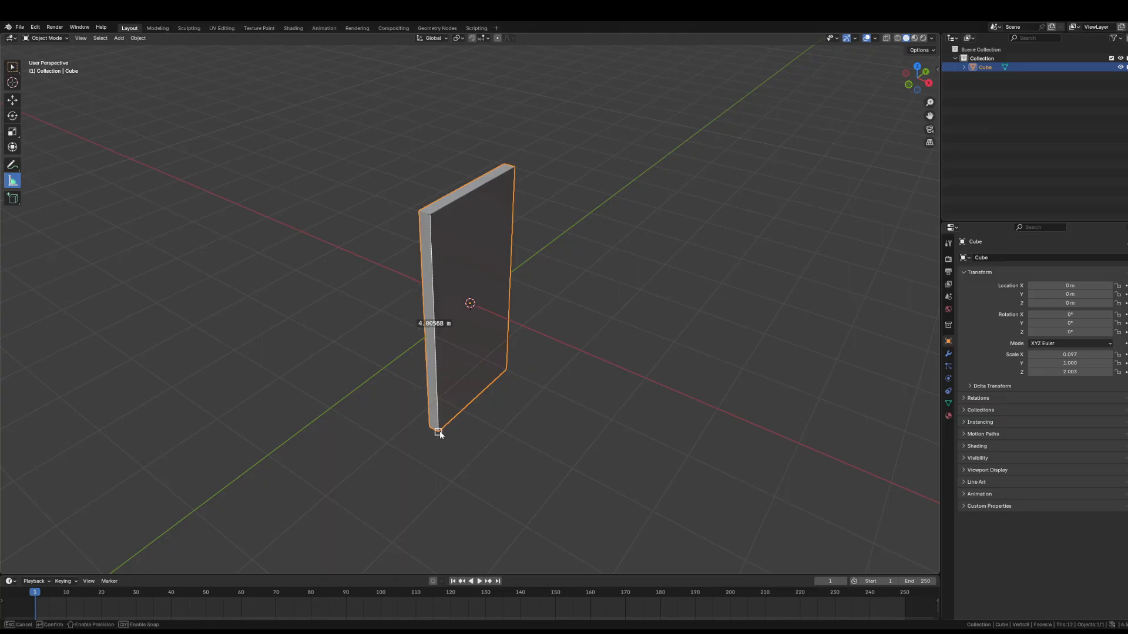
key("Escape")
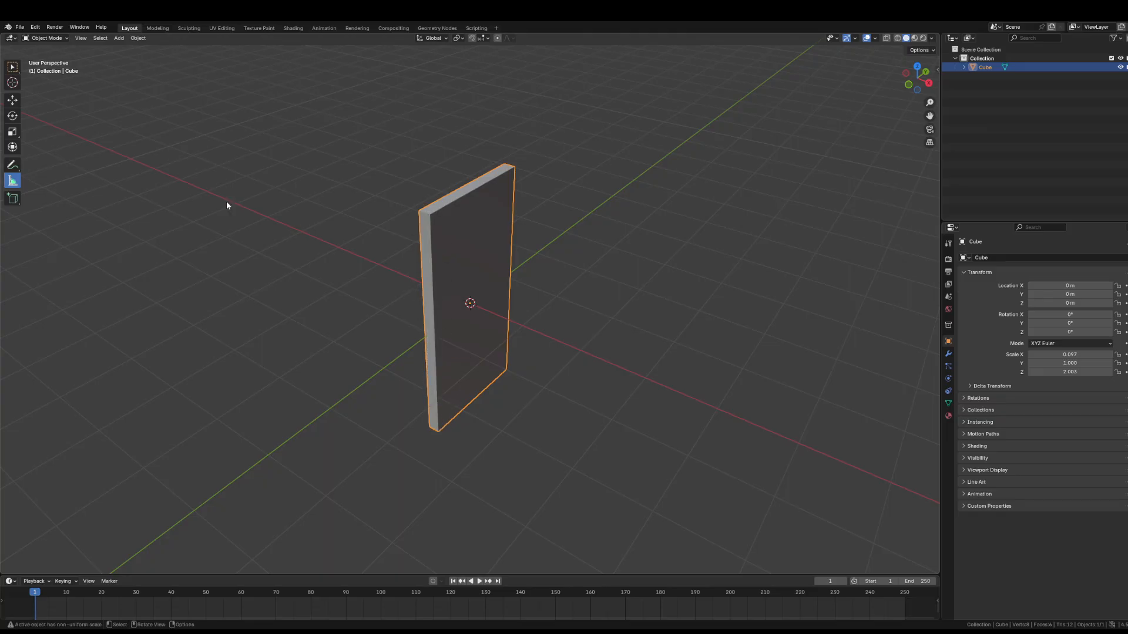
- Lower the slab to a Z scale of about 1.41 and measure its vertical edge
left_click(12, 131)
left_click_drag(472, 276, 470, 283)
left_click(629, 289)
middle_click_drag(641, 292, 542, 281)
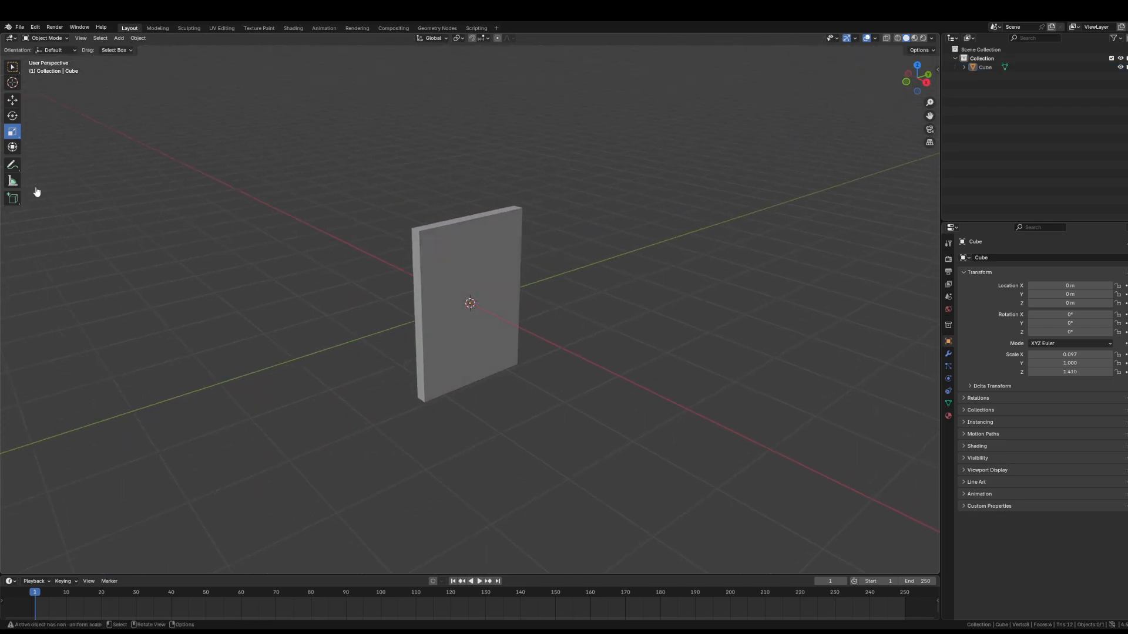
left_click(12, 181)
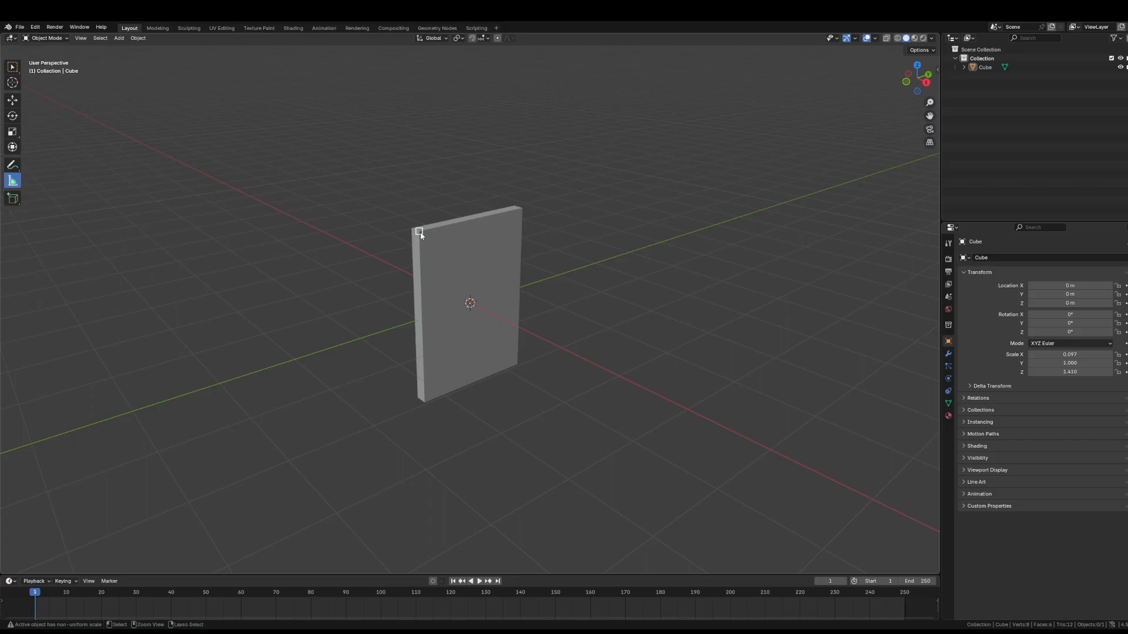
left_click_drag(419, 231, 426, 403)
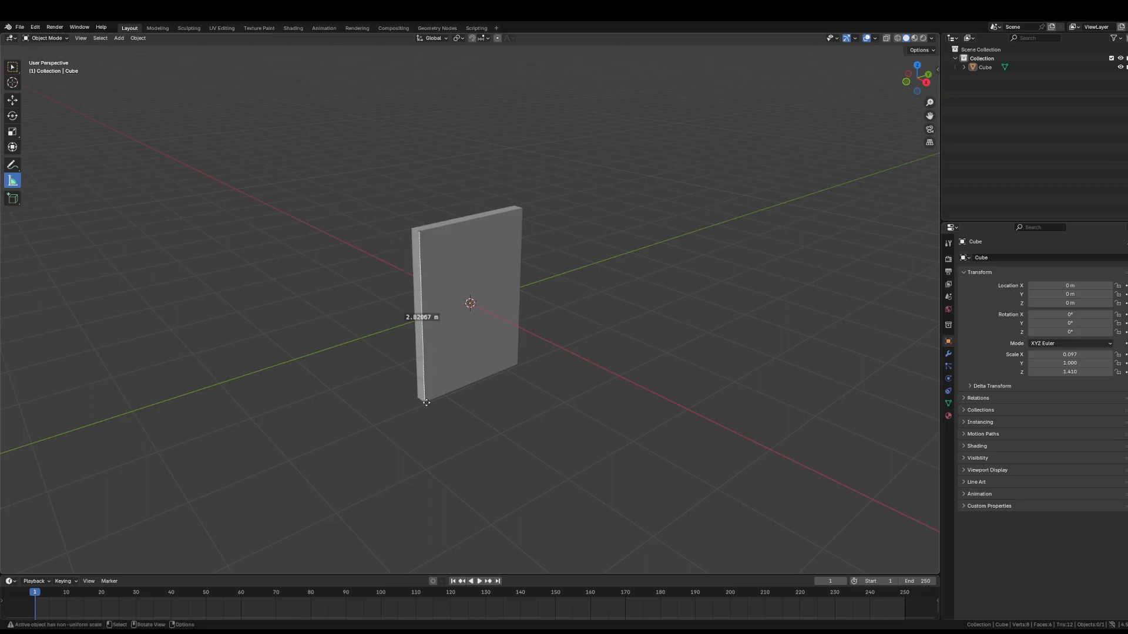
- Shrink the slab slightly more to a Z scale of about 1.3, remeasure its height and remove the ruler
left_click(14, 130)
left_click(452, 266)
left_click_drag(471, 270, 470, 279)
left_click(264, 241)
left_click(13, 181)
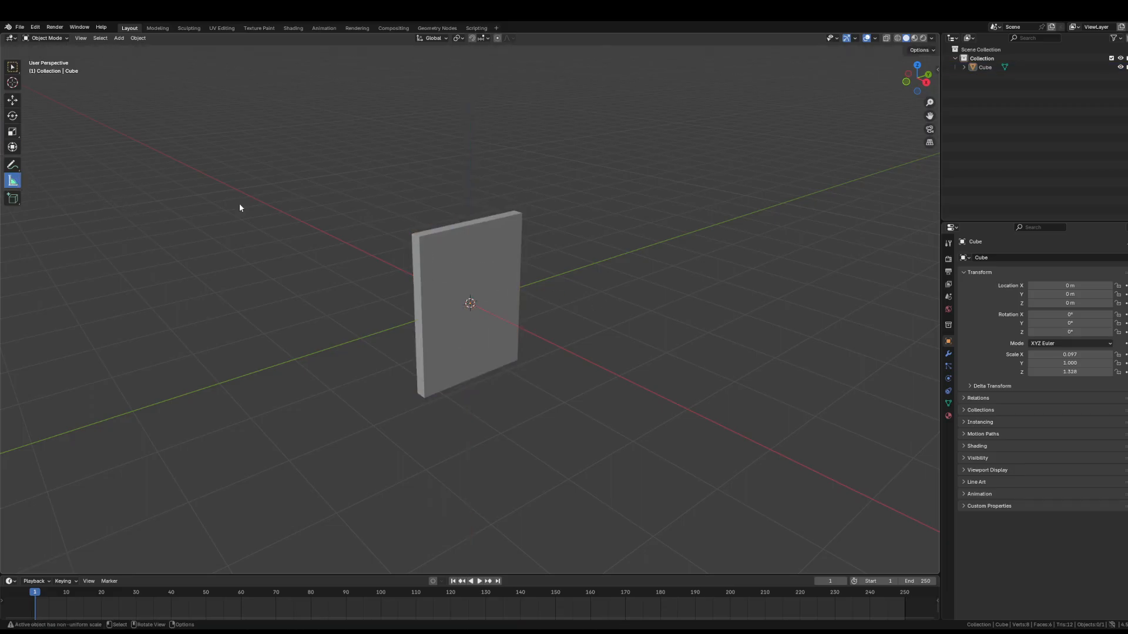
left_click_drag(420, 238, 425, 395)
key("x")
- Add a second cube mesh at the origin and flatten it along the X axis
mouse_move(379, 327)
middle_mouse_down()
mouse_move(395, 335)
mouse_move(360, 322)
middle_mouse_up()
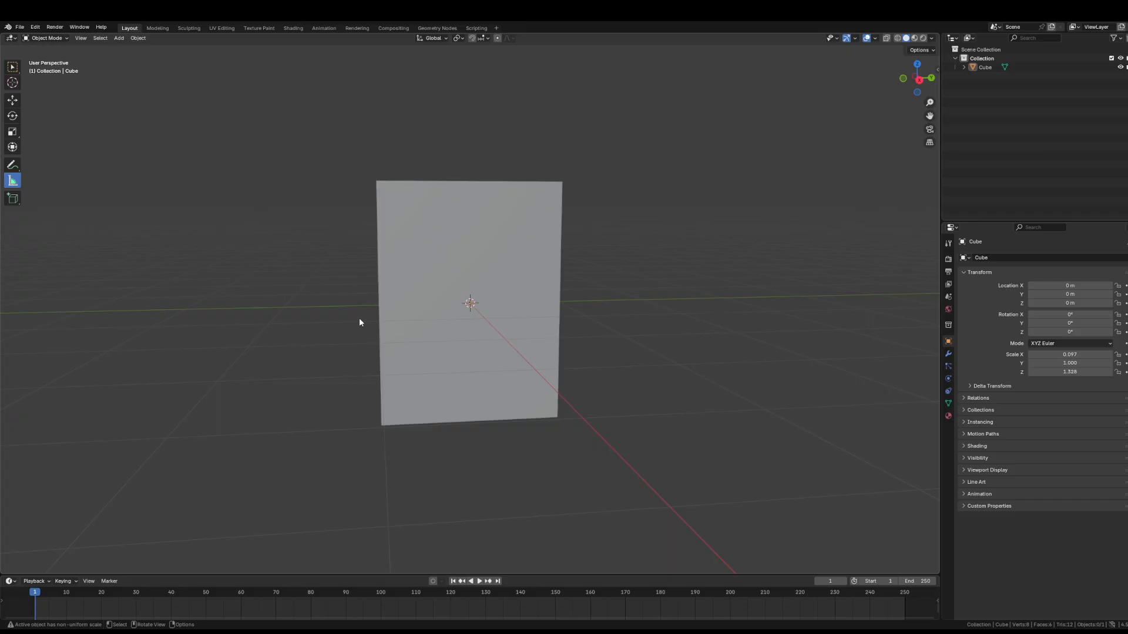
middle_click_drag(360, 323, 414, 337)
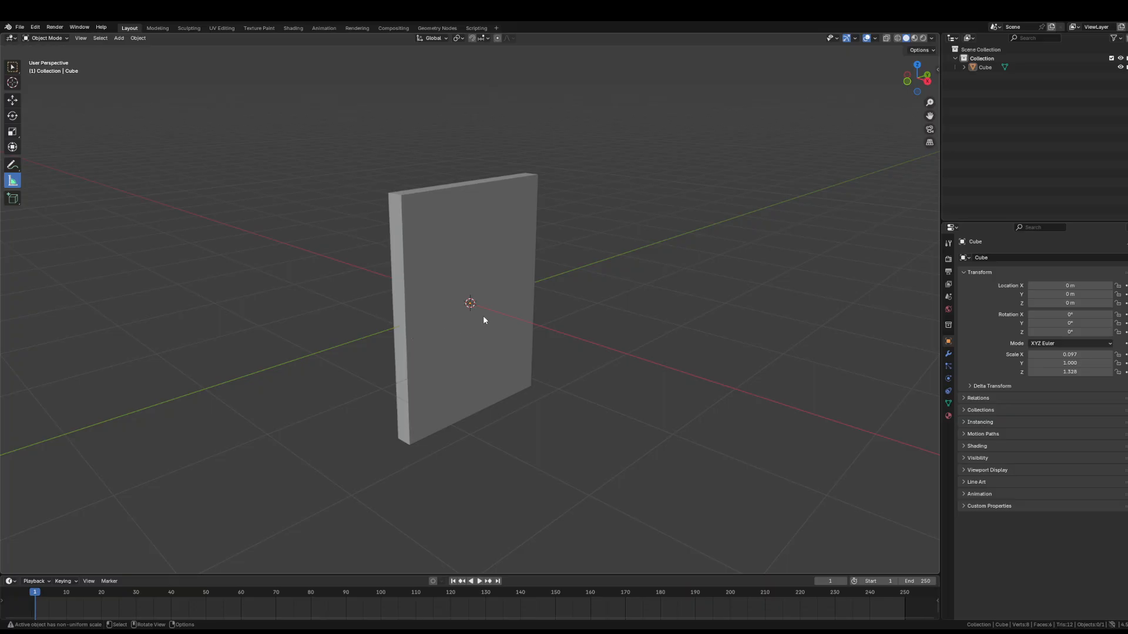
middle_click_drag(483, 315, 491, 291)
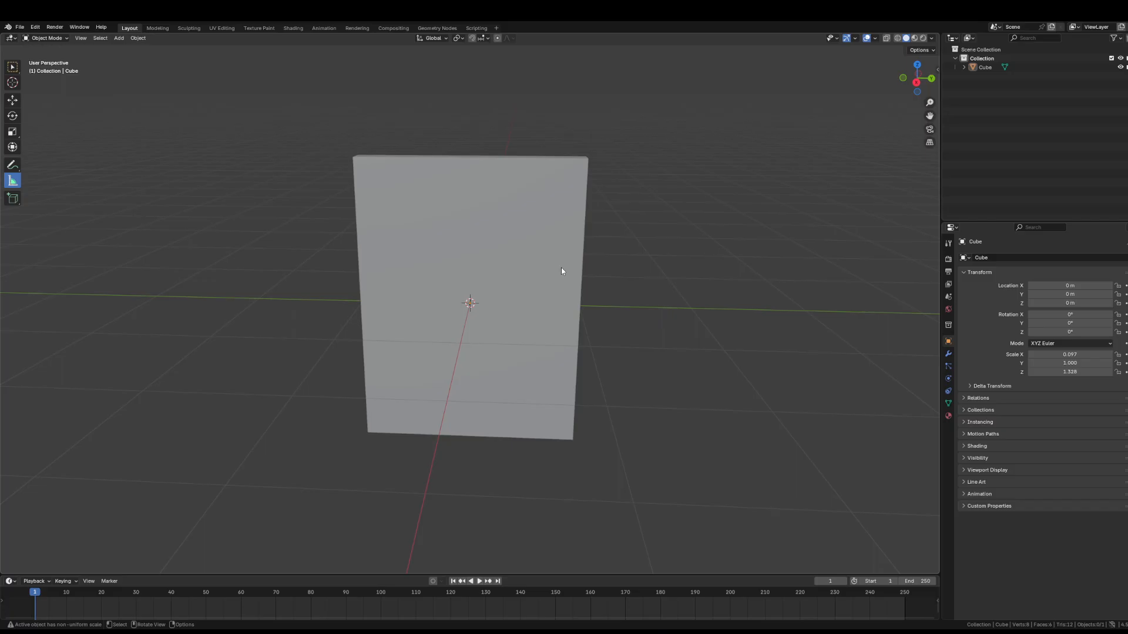
key("shift+a")
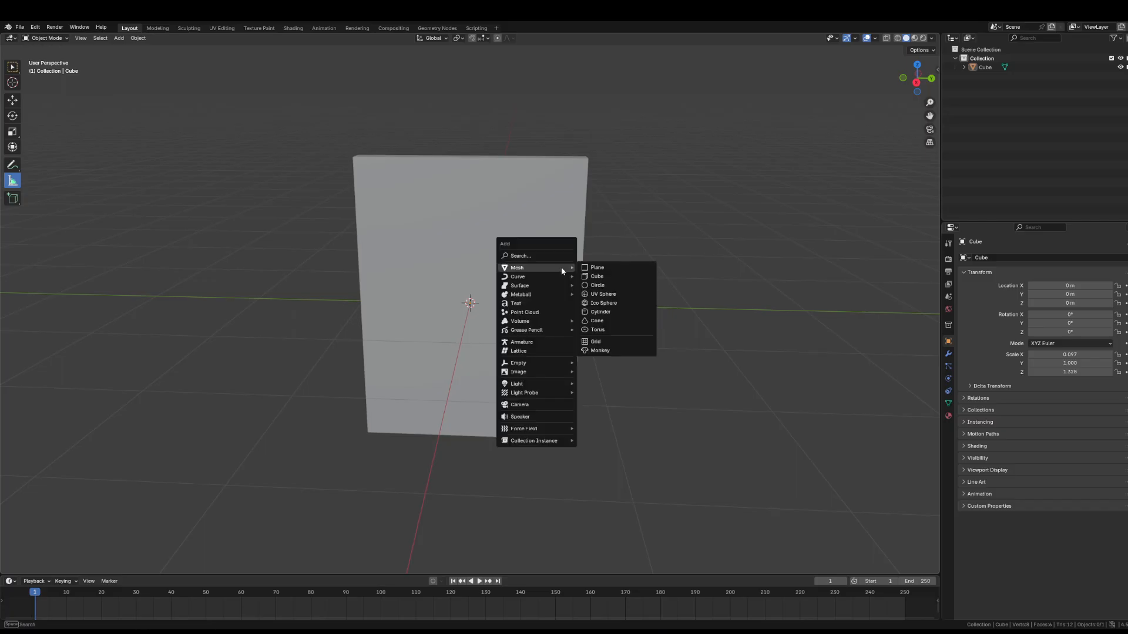
left_click(600, 275)
middle_click_drag(615, 294, 544, 303)
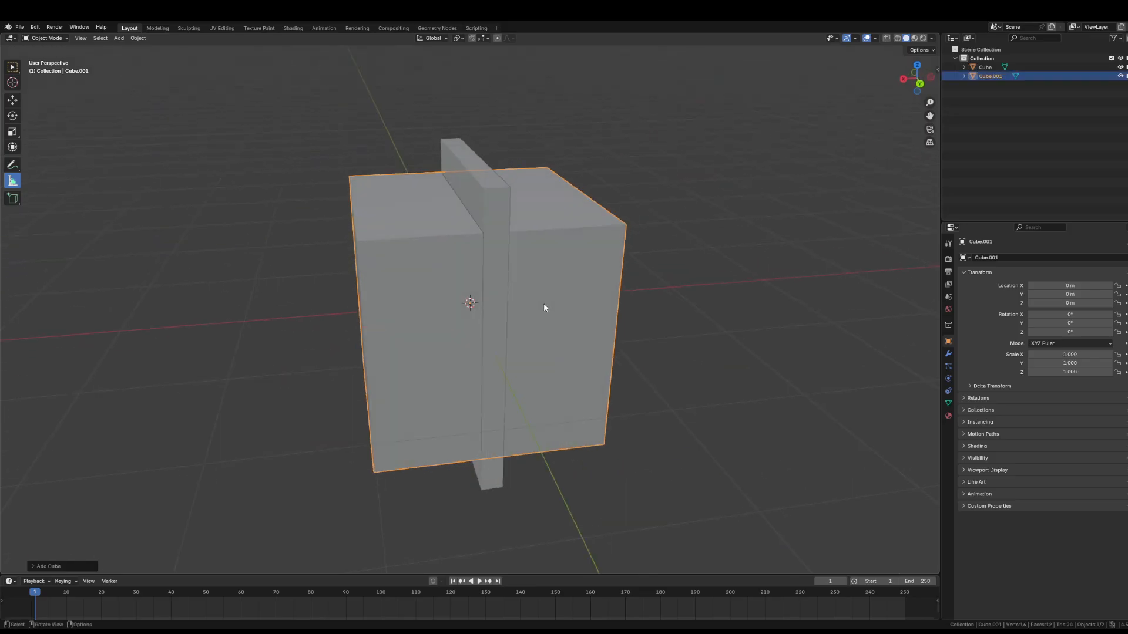
left_click(13, 131)
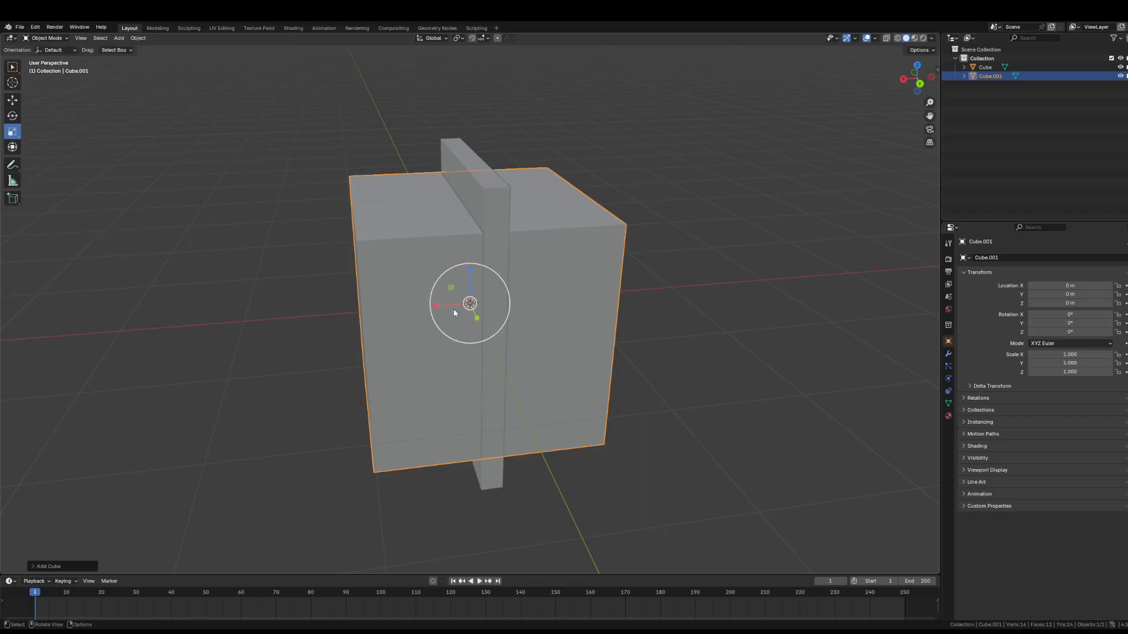
left_click_drag(436, 305, 474, 308)
- Move the flattened cube to about X 0.99 m in front of the slab and thin it to an X scale of about -0.045
left_click(13, 100)
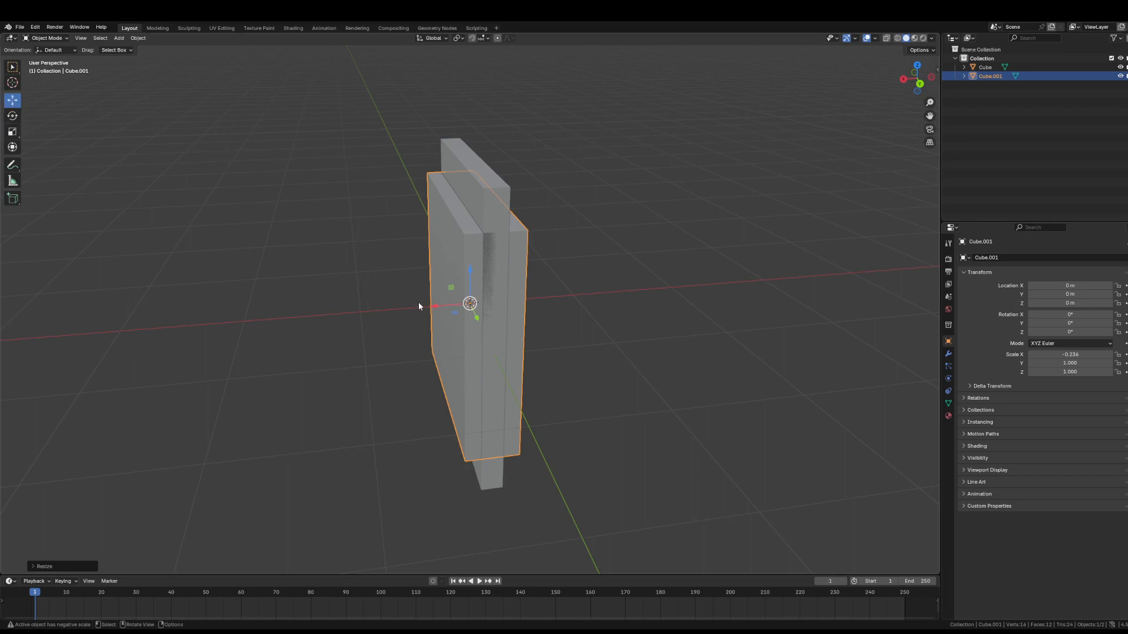
left_click_drag(439, 308, 325, 315)
left_click(13, 133)
middle_click_drag(324, 315, 368, 305)
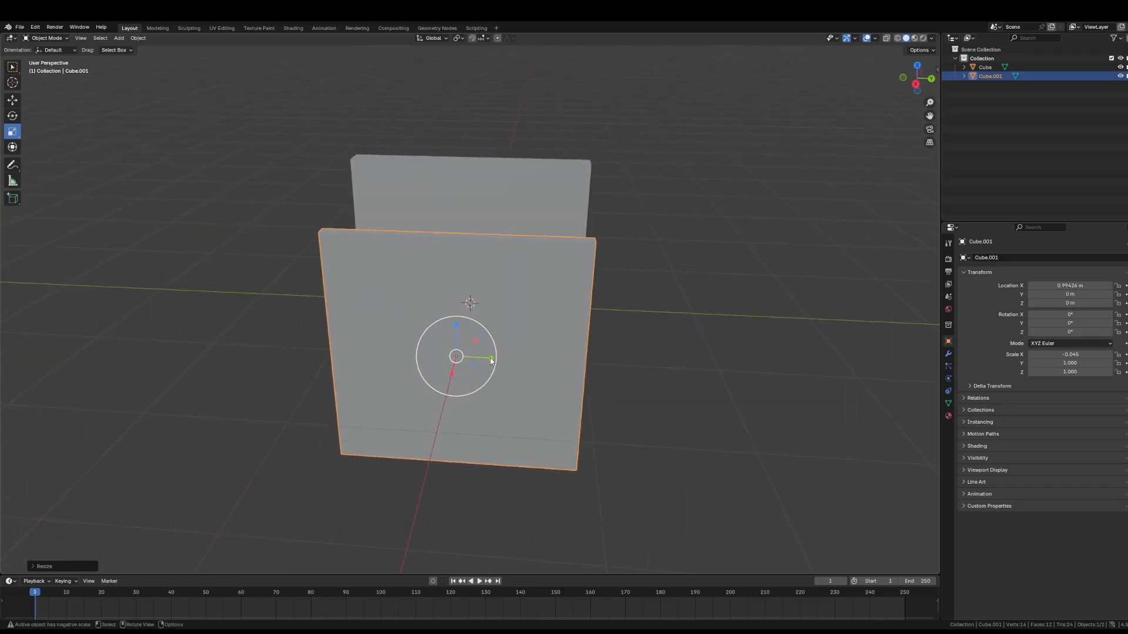
- Narrow the second cube along Y to a scale of about 0.05, forming a slim vertical strip
left_click_drag(492, 355, 469, 361)
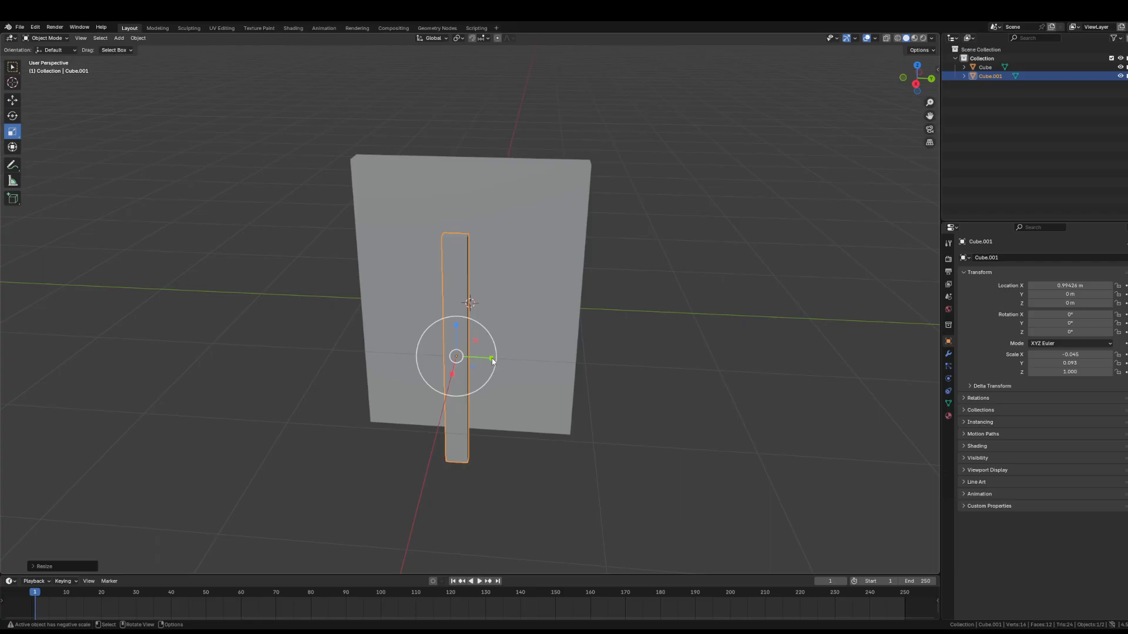
left_click_drag(492, 357, 477, 356)
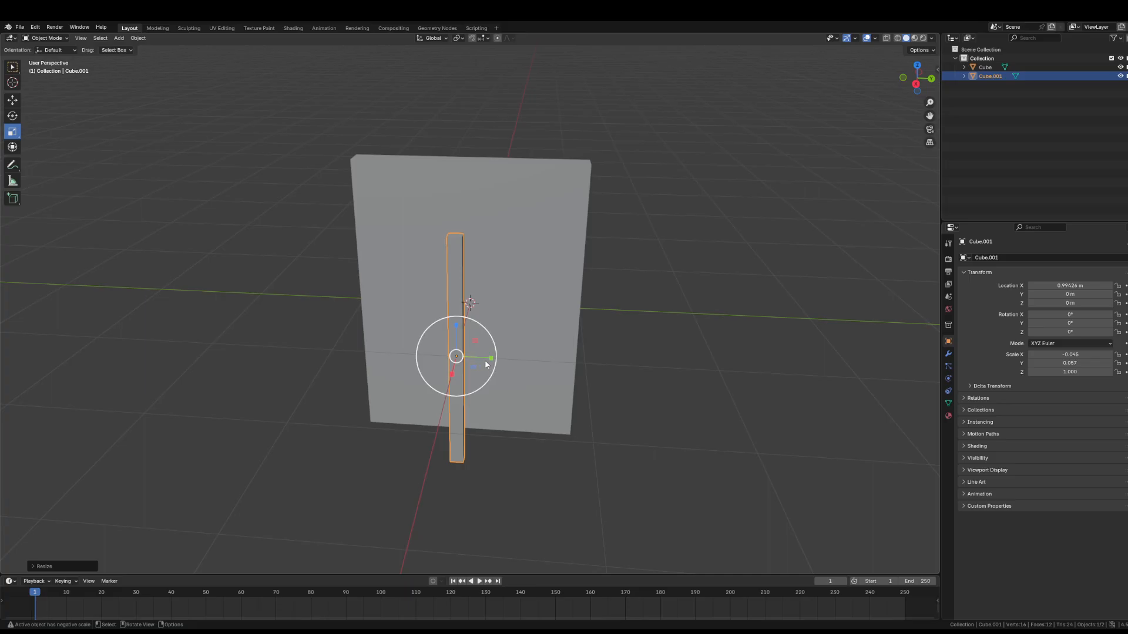
left_click_drag(492, 360, 488, 360)
- Move the strip along X against the slab's front face, to about X 0.105 m
middle_click_drag(562, 377, 566, 363)
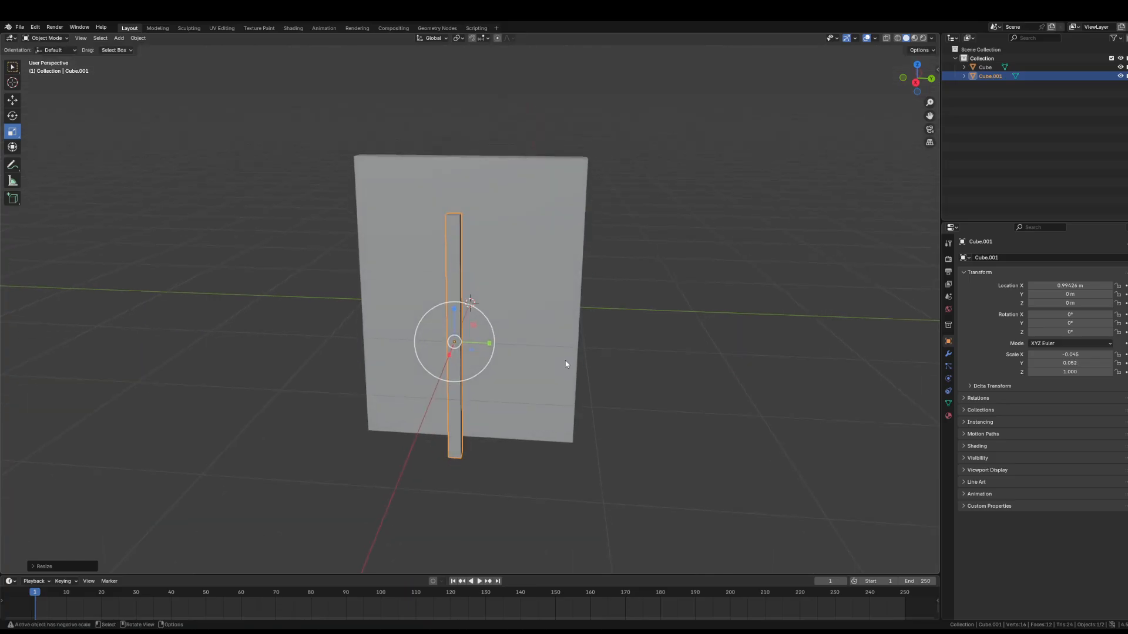
left_click(13, 101)
middle_click_drag(506, 354, 446, 363)
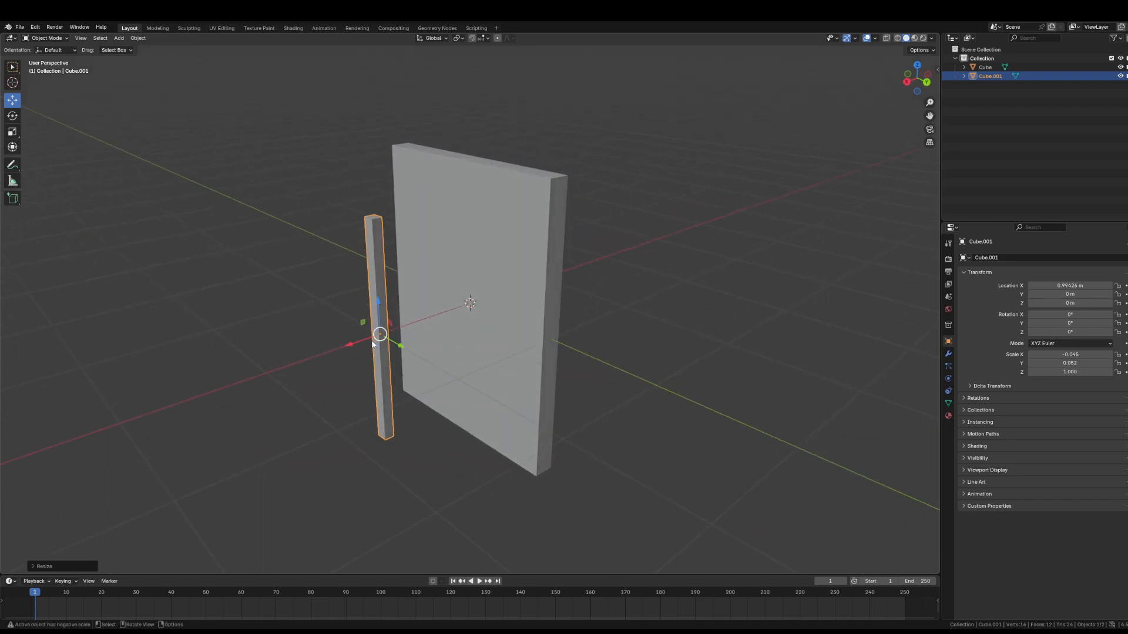
left_click_drag(360, 342, 453, 322)
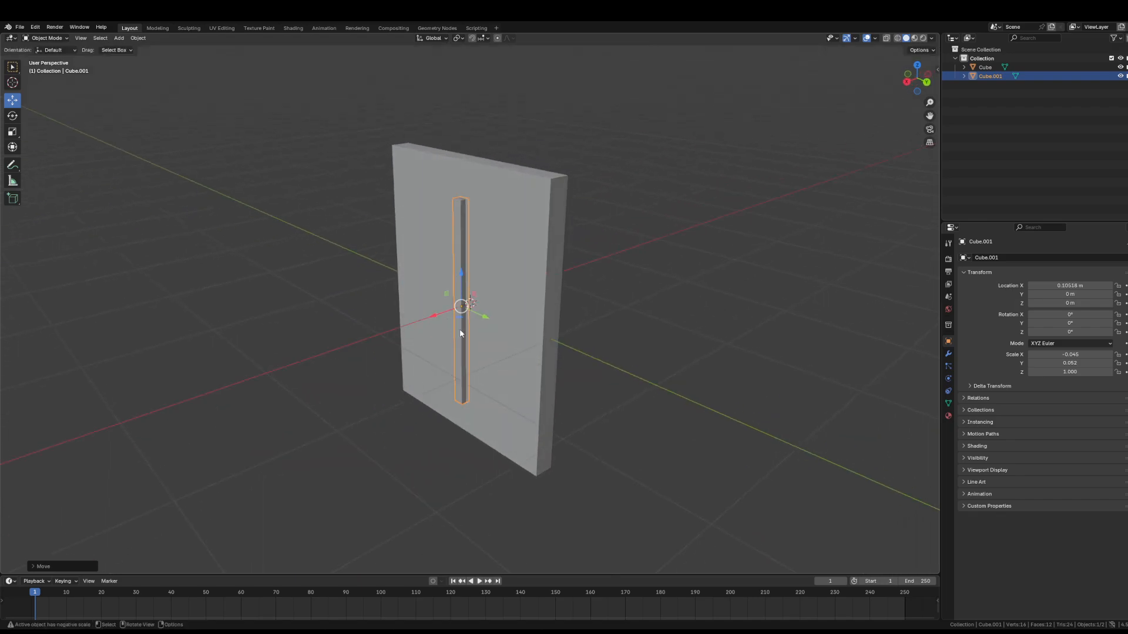
- Thicken the strip to an X scale of about -0.106 and shift it along X to about 0.022 m, into the slab
middle_click_drag(454, 322, 504, 350)
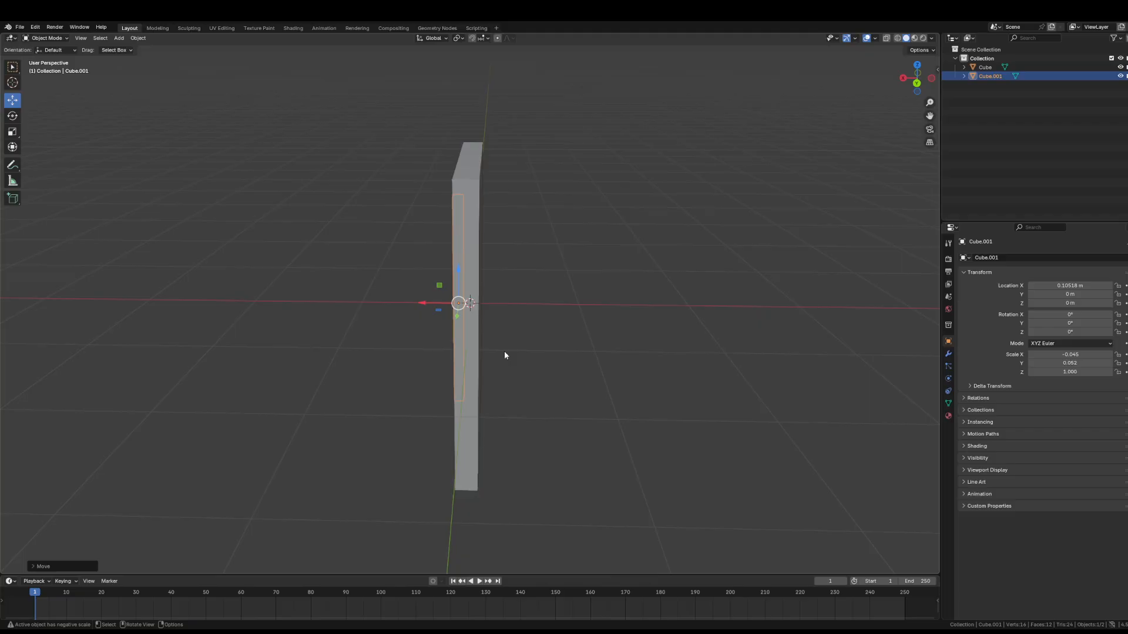
left_click(12, 117)
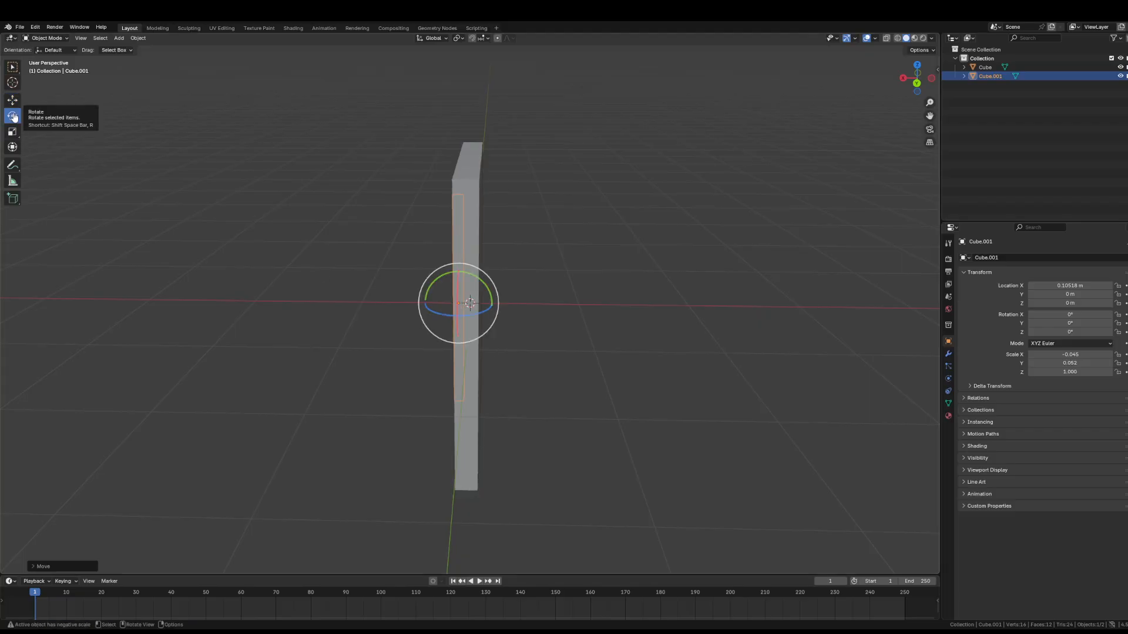
left_click(12, 131)
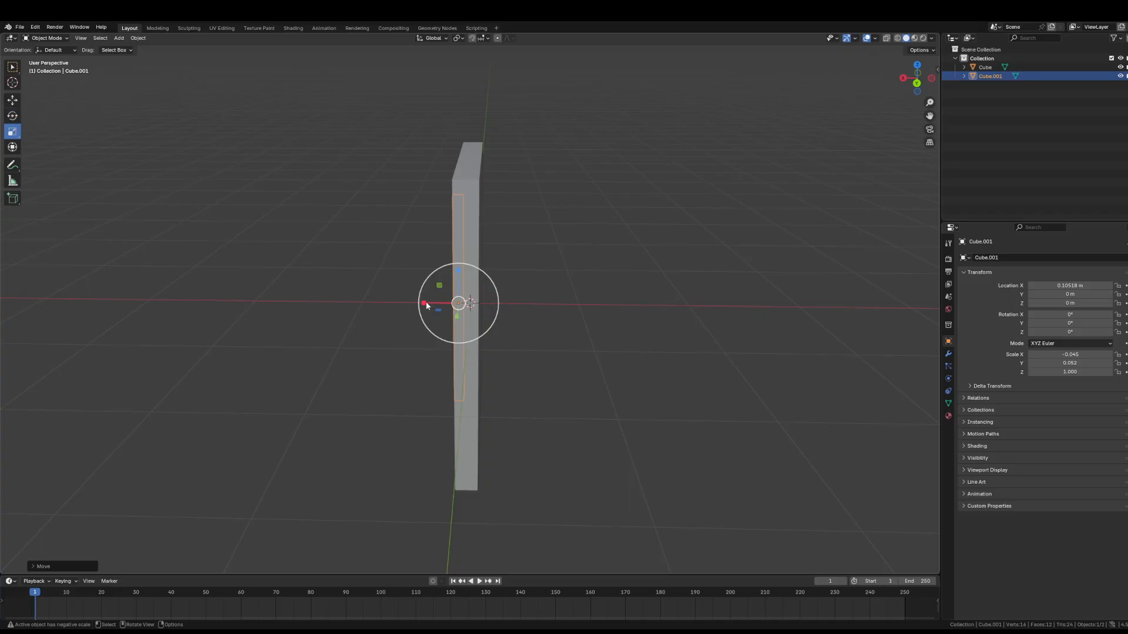
left_click_drag(428, 305, 385, 302)
key("shift+space")
key("g")
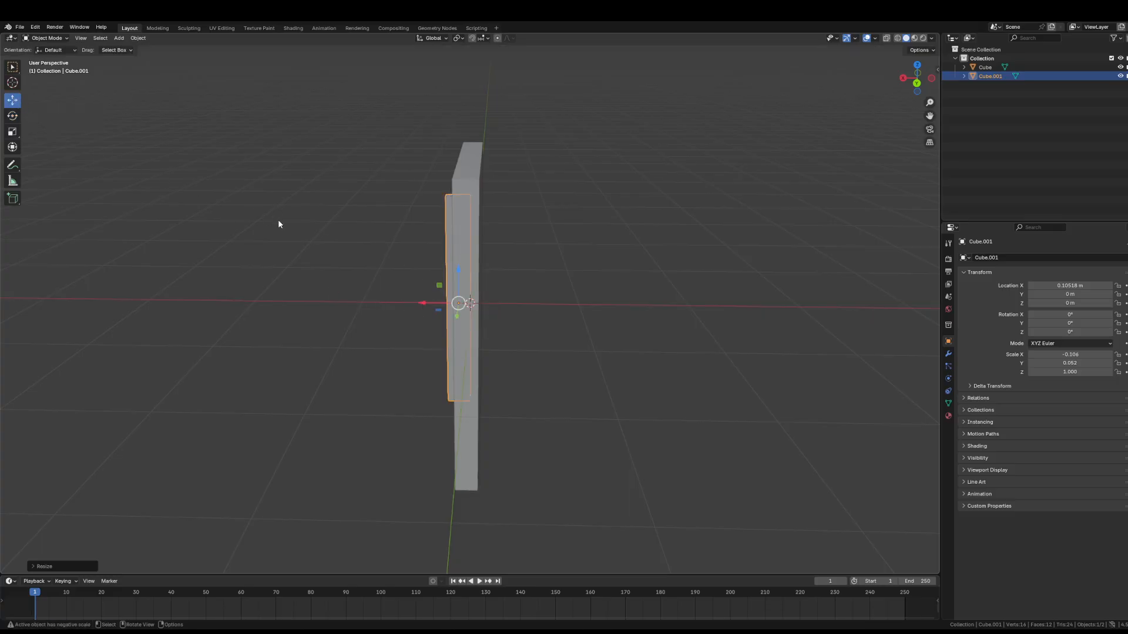
middle_click_drag(279, 224, 418, 288)
mouse_move(428, 310)
left_mouse_down()
mouse_move(436, 306)
mouse_move(427, 309)
left_mouse_up()
mouse_move(426, 309)
middle_mouse_down()
mouse_move(386, 298)
mouse_move(411, 312)
middle_mouse_up()
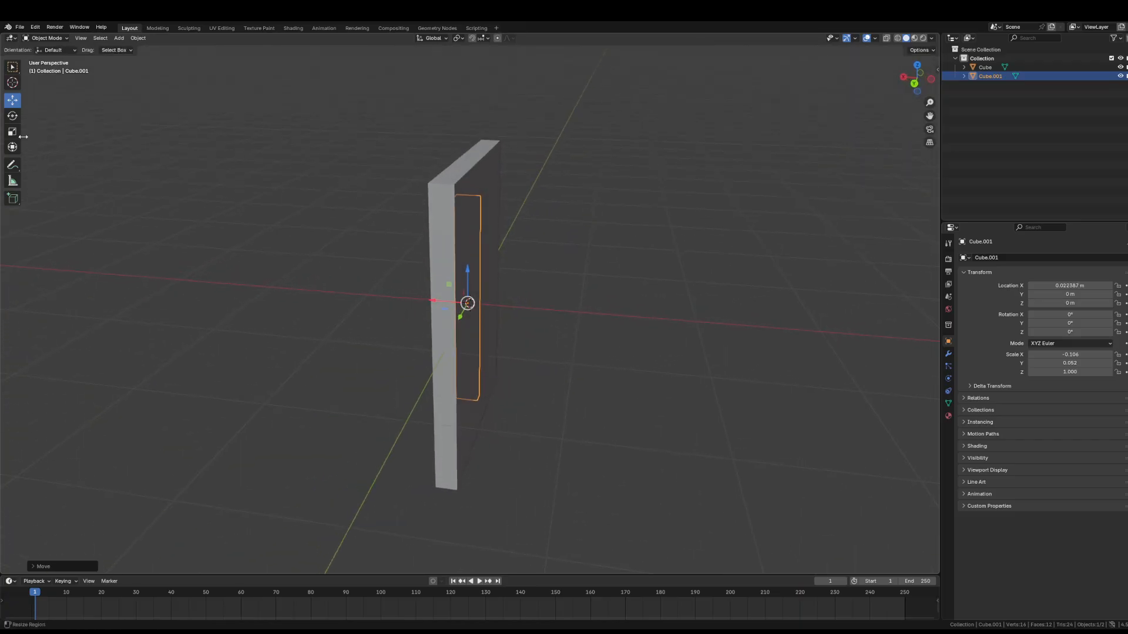
- Scale the strip to about -0.131 along X and centre it in the slab at about X 0.006 m
left_click(13, 132)
left_click_drag(433, 302, 423, 305)
middle_click_drag(424, 305, 442, 304)
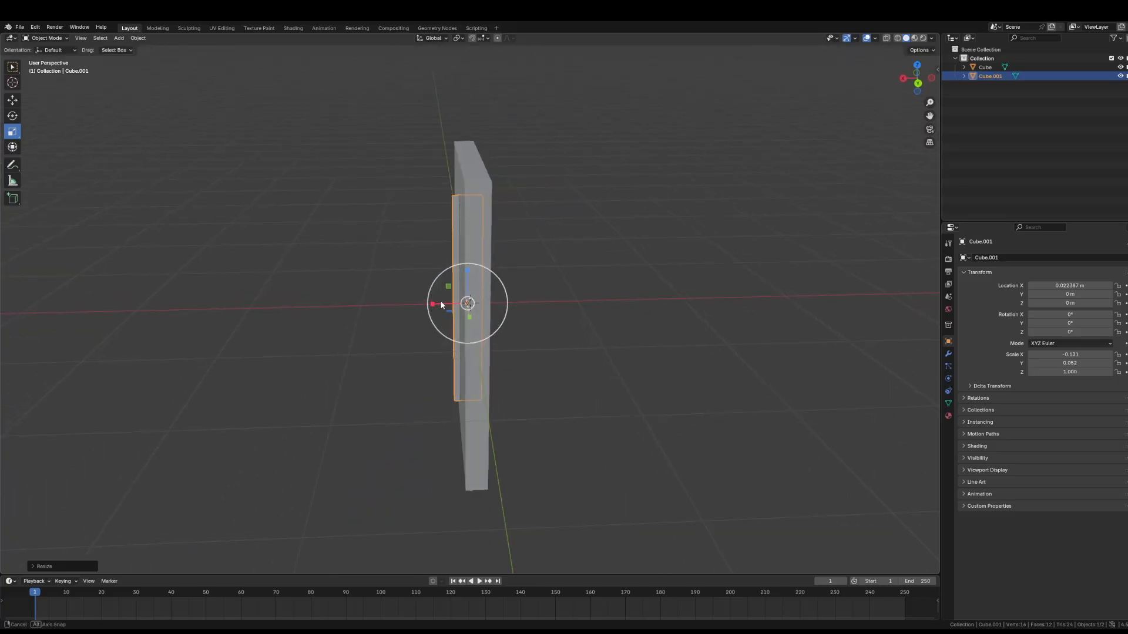
left_click(12, 102)
left_click_drag(435, 302, 435, 305)
mouse_move(435, 304)
middle_mouse_down()
mouse_move(396, 308)
mouse_move(424, 303)
middle_mouse_up()
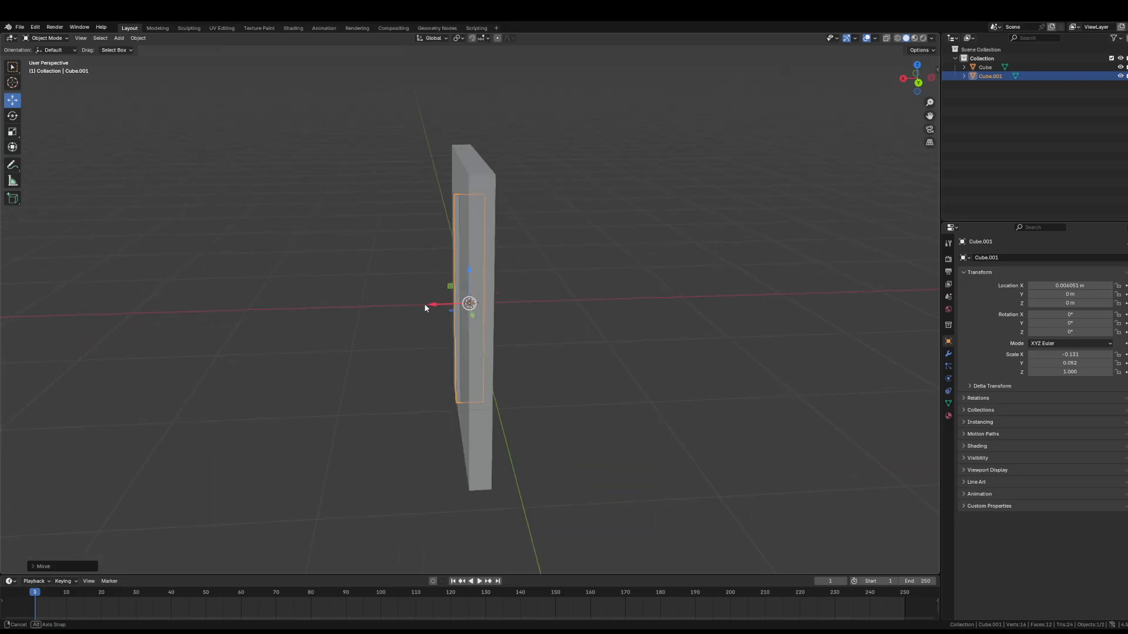
left_click(358, 265)
- Measure how far the strip protrudes from the slab's front and back faces, clearing the measurement
middle_click_drag(347, 260, 411, 296)
scroll(411, 291, "up", 5)
scroll(414, 303, "down", 3)
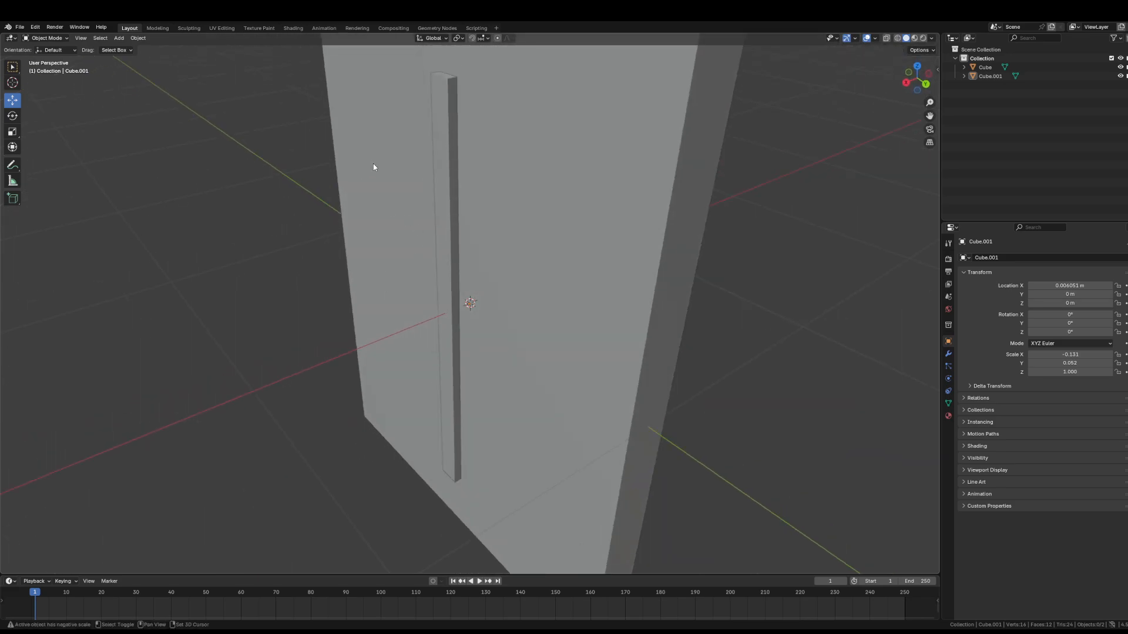
middle_click_drag(375, 169, 357, 309)
left_click(9, 181)
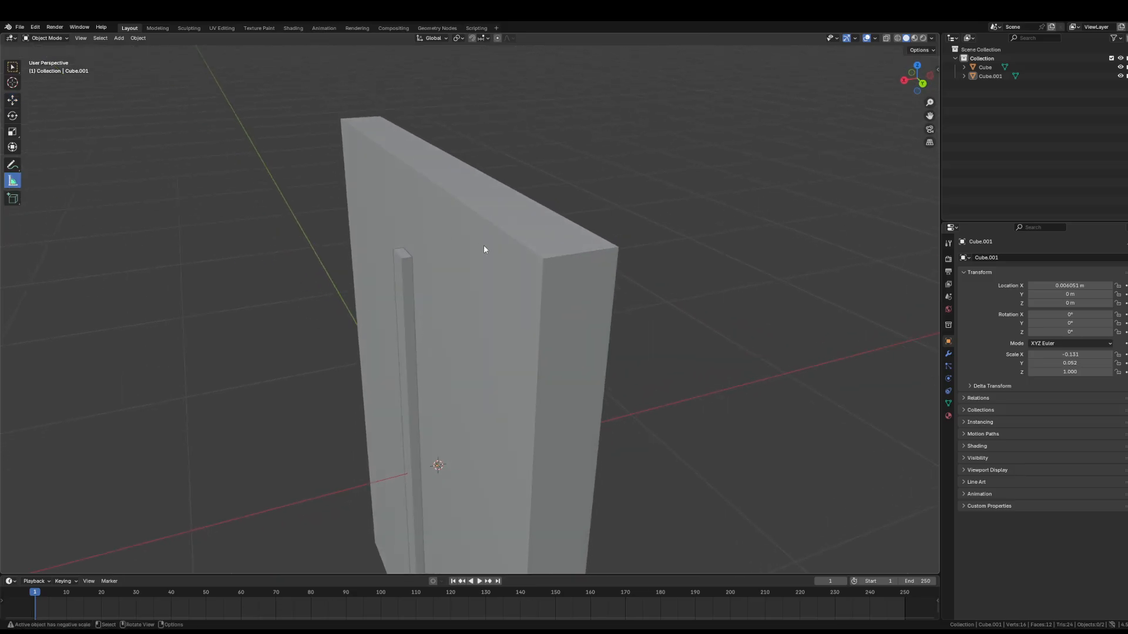
left_click_drag(402, 259, 412, 258, "ctrl")
middle_click_drag(411, 259, 521, 280)
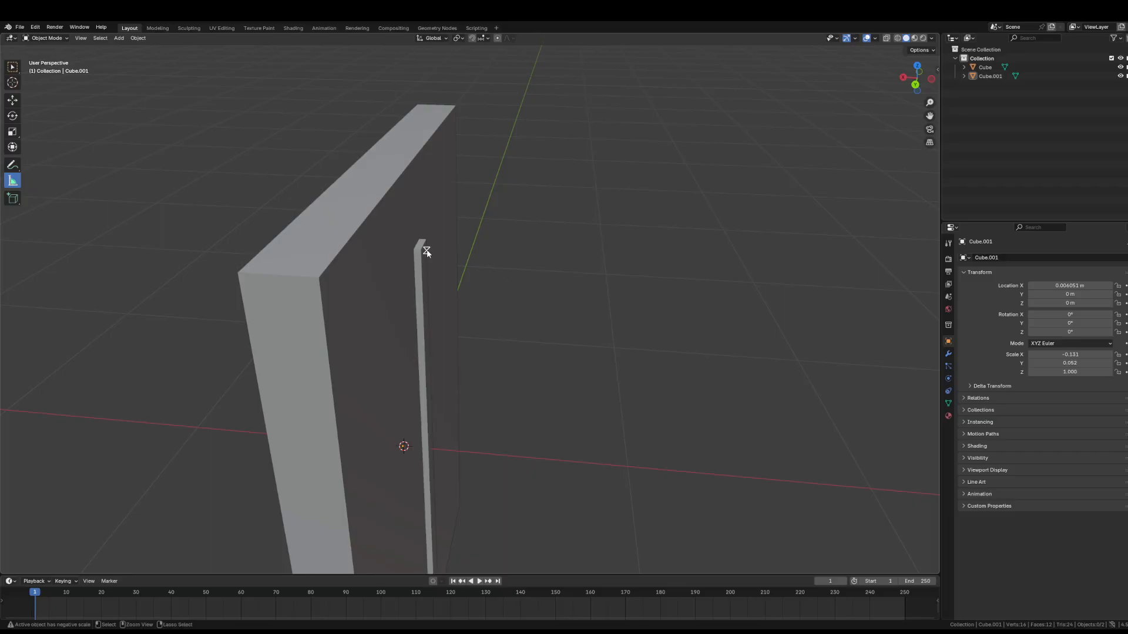
left_click_drag(422, 252, 413, 251, "ctrl")
key("x")
- Move the strip along Y towards one side edge of the slab, to about Y -0.488 m
middle_click_drag(562, 255, 620, 249)
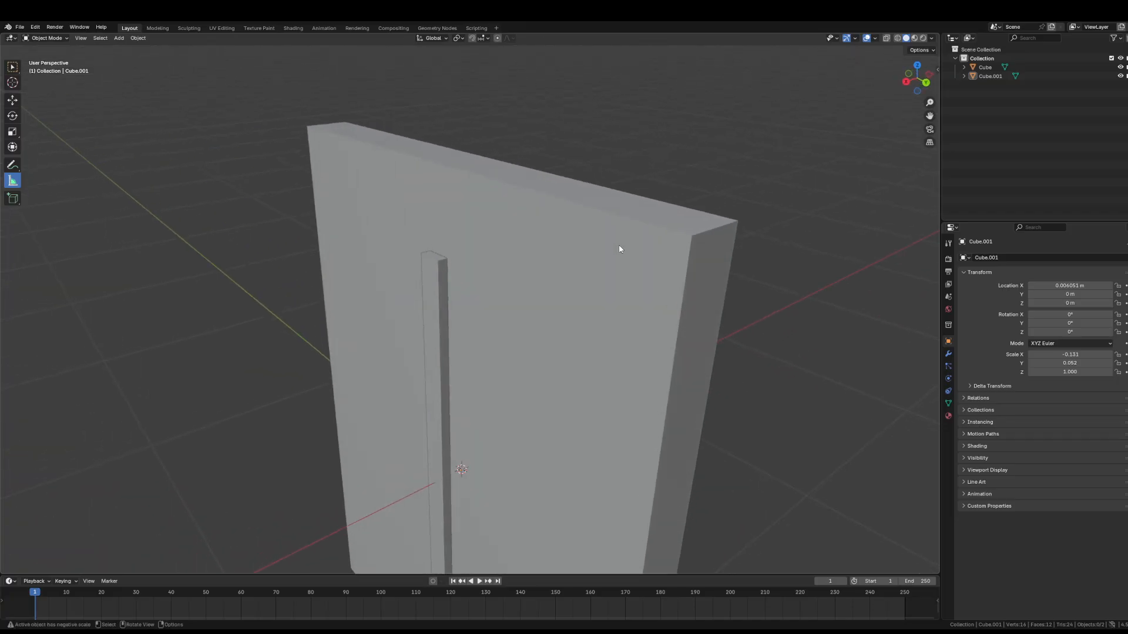
scroll(617, 249, "down", 5)
middle_click_drag(499, 282, 581, 257)
scroll(578, 258, "up", 1)
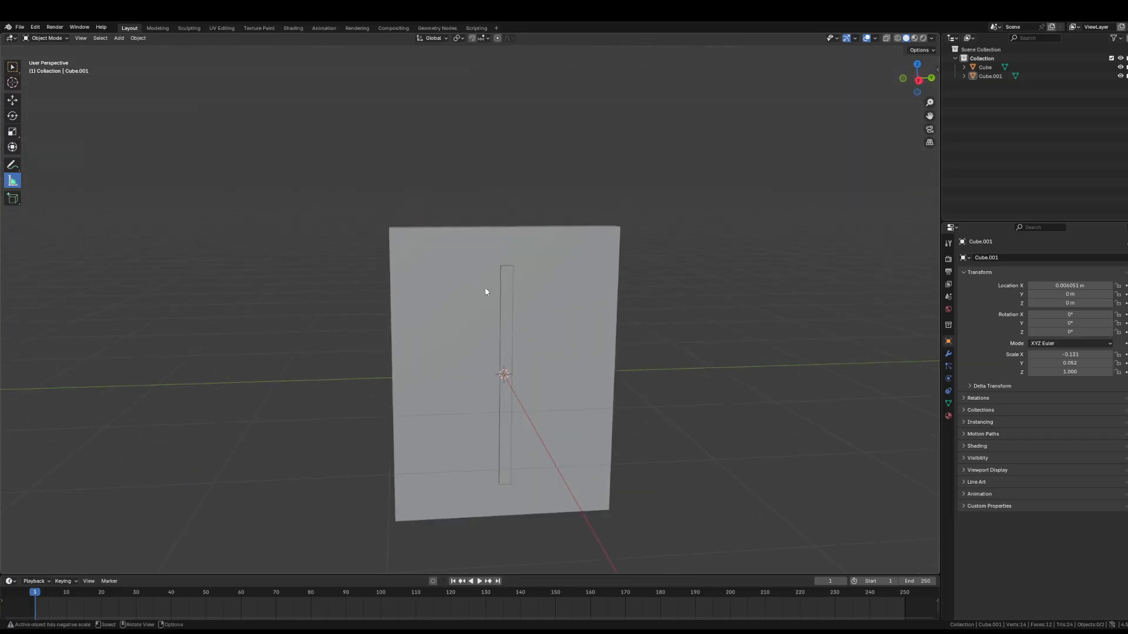
left_click(13, 100)
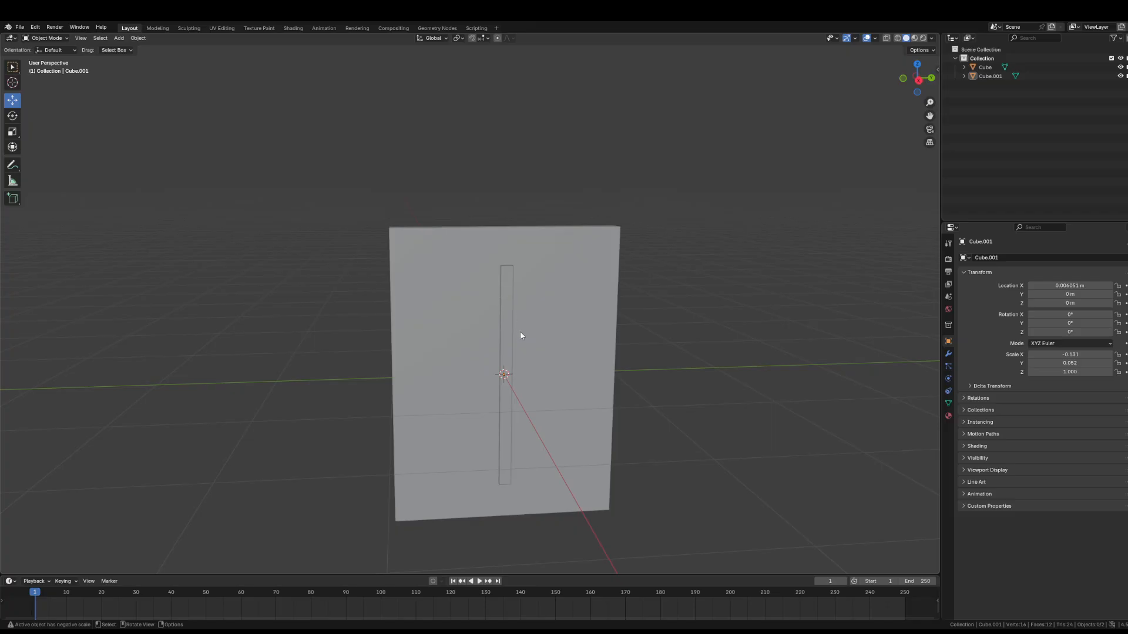
left_click(505, 322)
left_click_drag(529, 378, 470, 375)
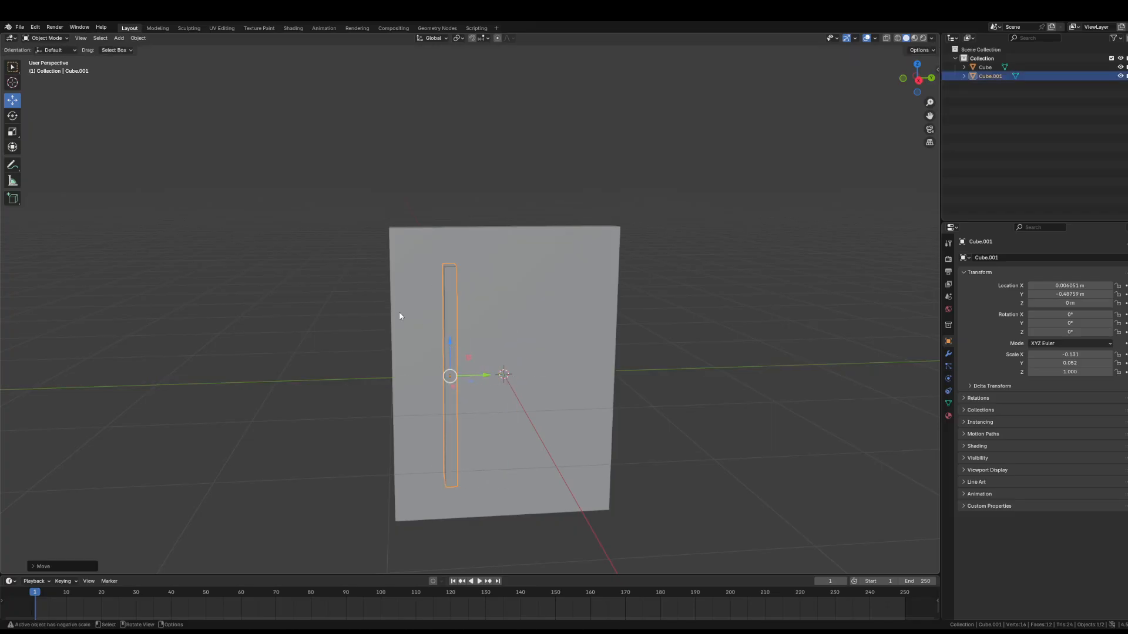
- Measure the slab's width along its top edge, clearing each measurement
left_click(13, 181)
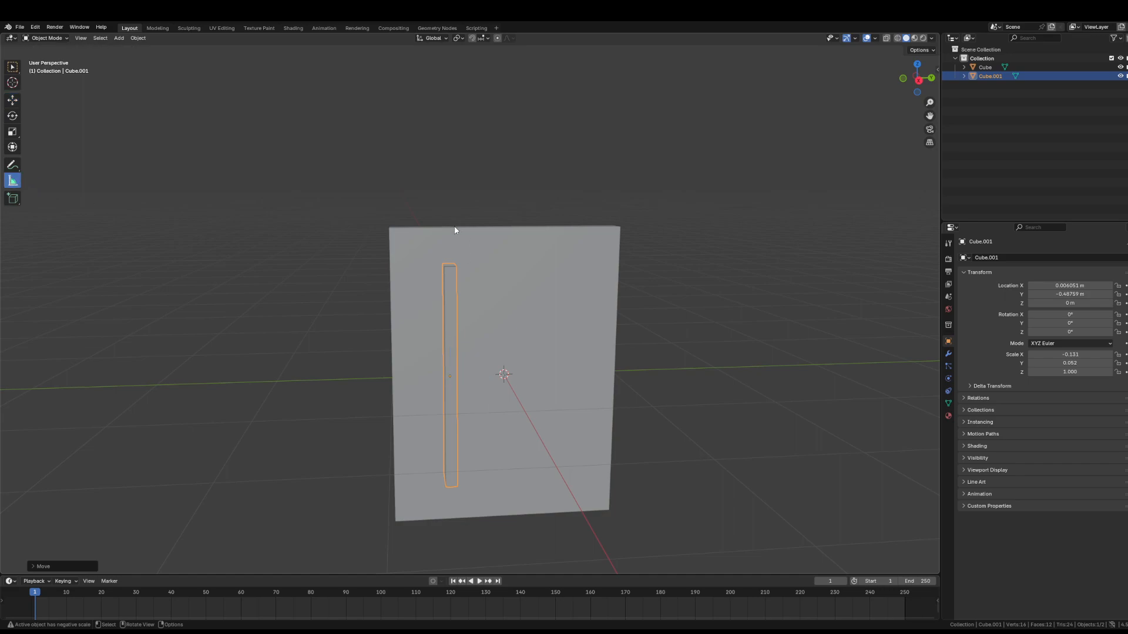
left_click_drag(389, 227, 620, 224)
middle_click_drag(633, 235, 683, 287)
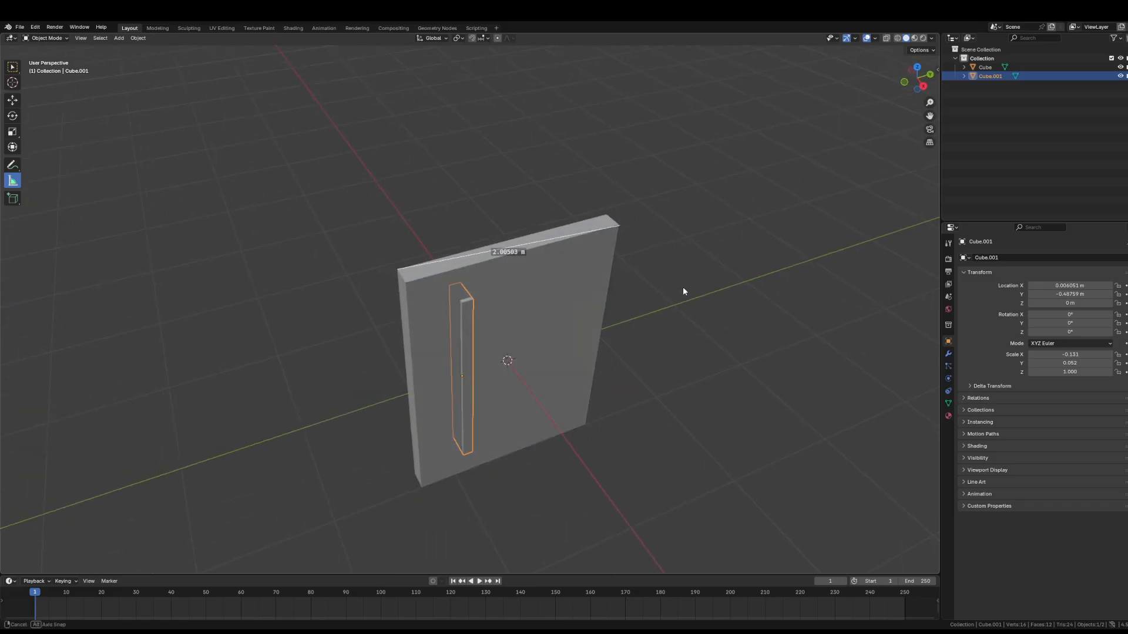
key("Delete")
left_click_drag(617, 224, 409, 285)
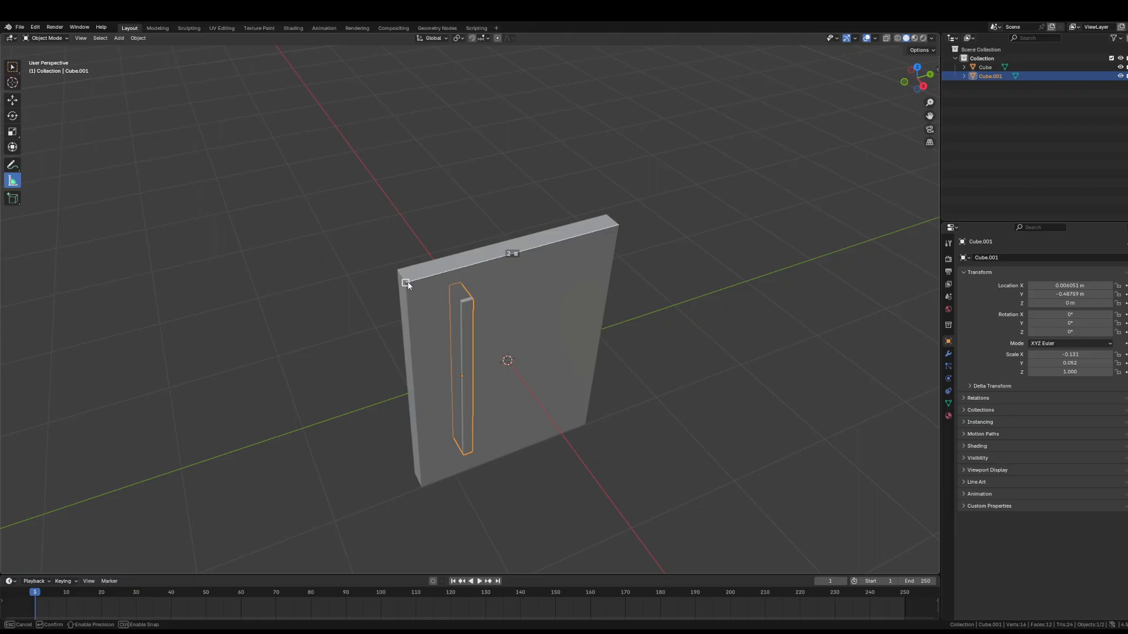
left_click_drag(409, 286, 408, 283)
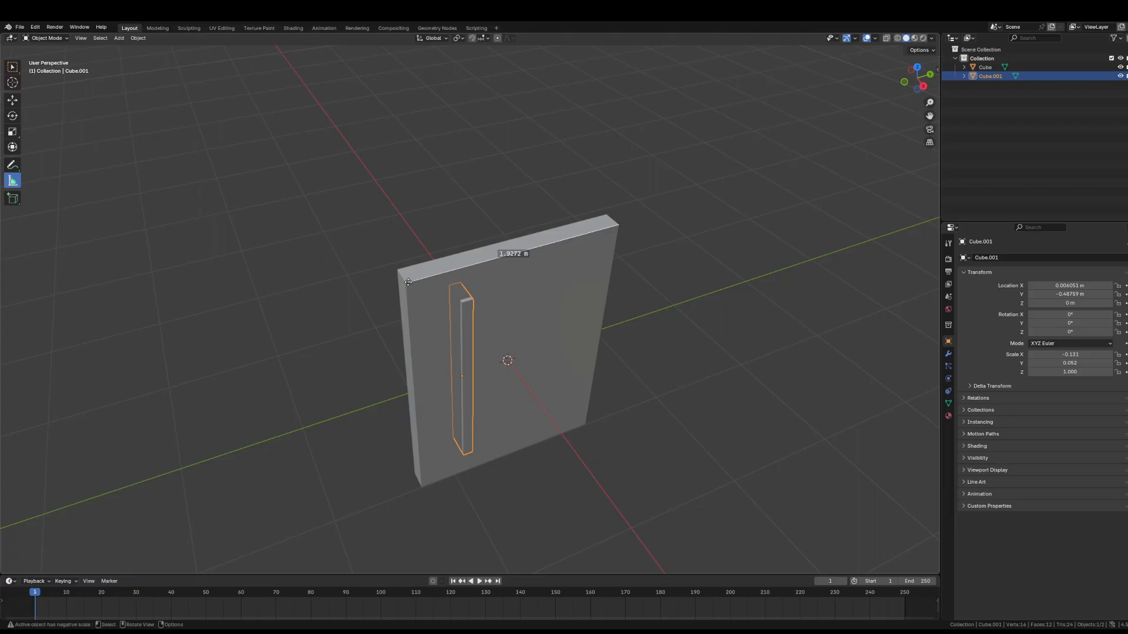
key("Delete")
- Move the strip closer to the slab's upper side corner, to about Y -0.604 m and Z 0.141 m
middle_click_drag(415, 285, 622, 338)
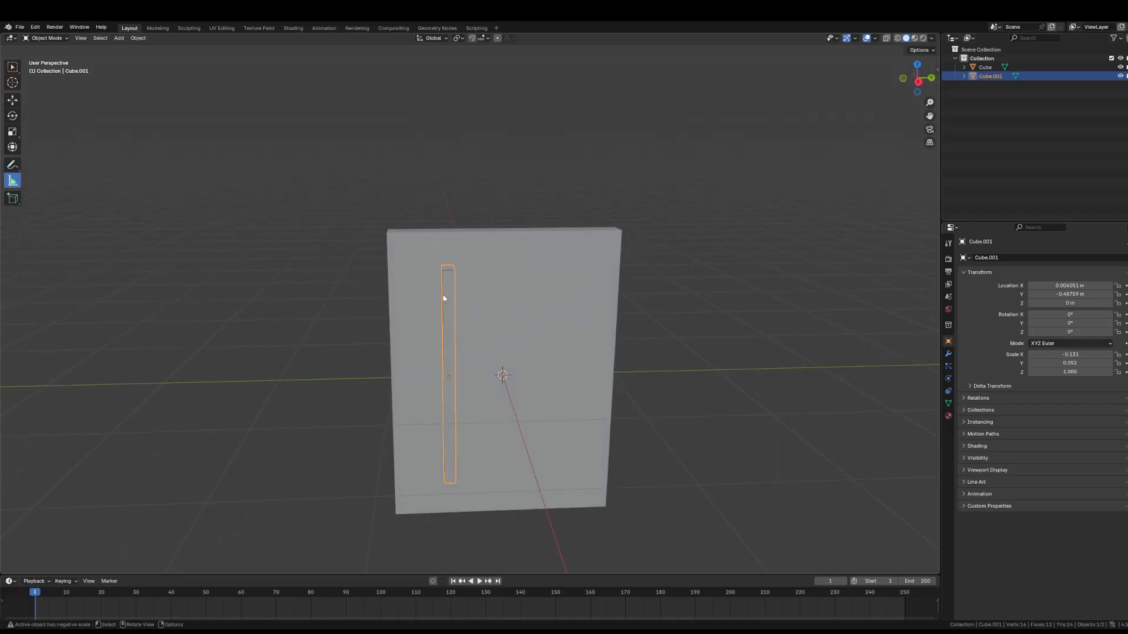
key("shift+space")
key("g")
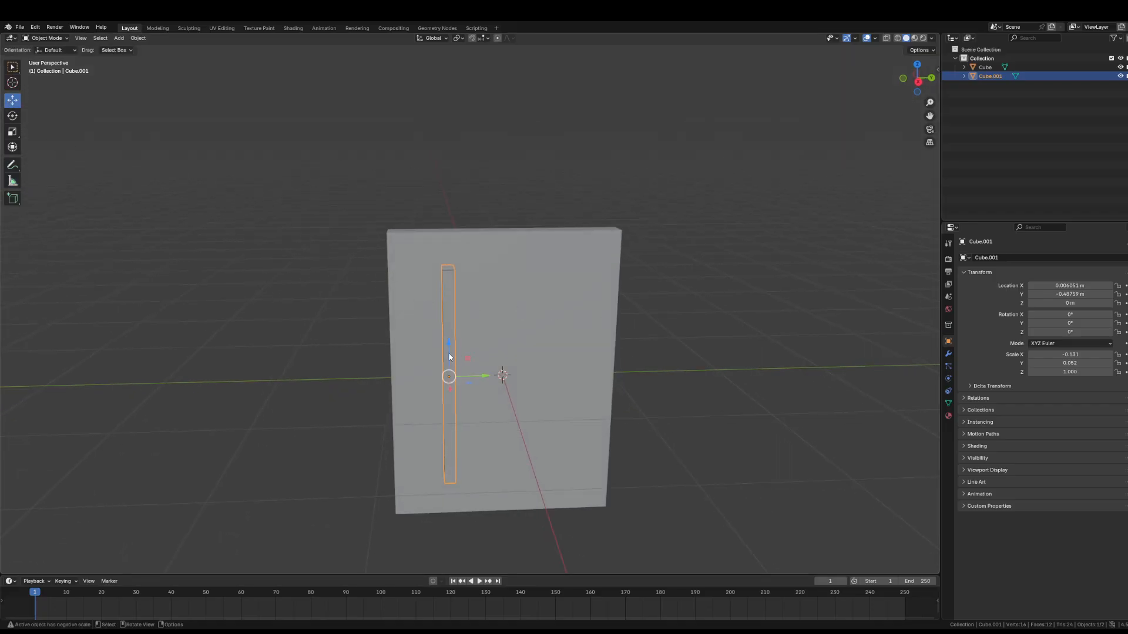
mouse_move(449, 355)
left_mouse_down()
mouse_move(448, 336)
mouse_move(459, 364)
mouse_move(436, 362)
left_mouse_up()
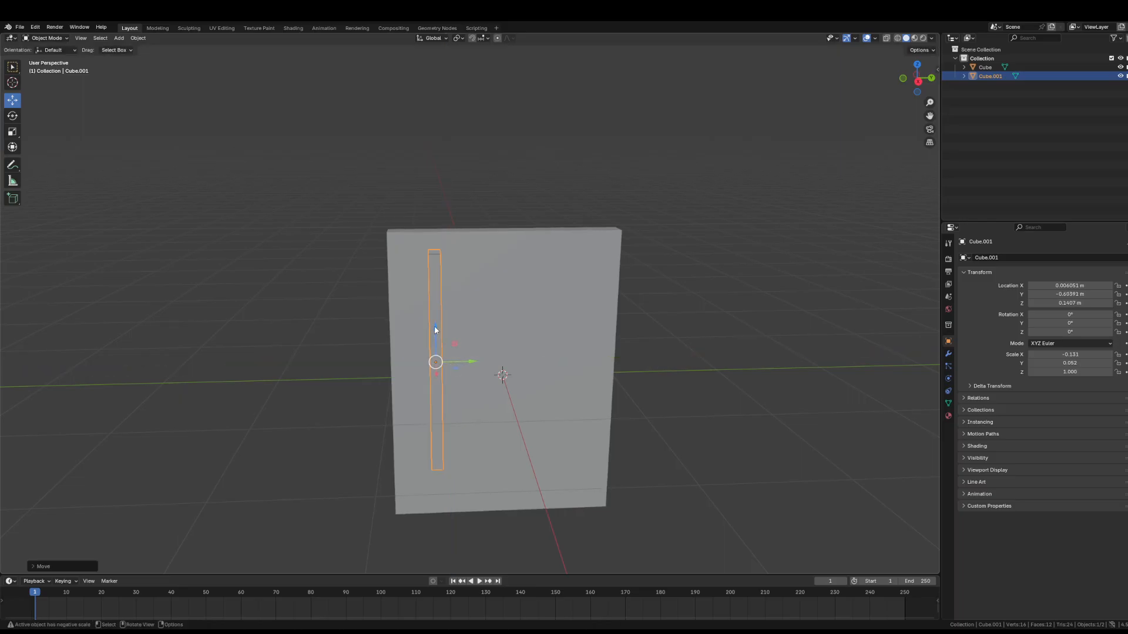
key("shift")
key("shift+d")
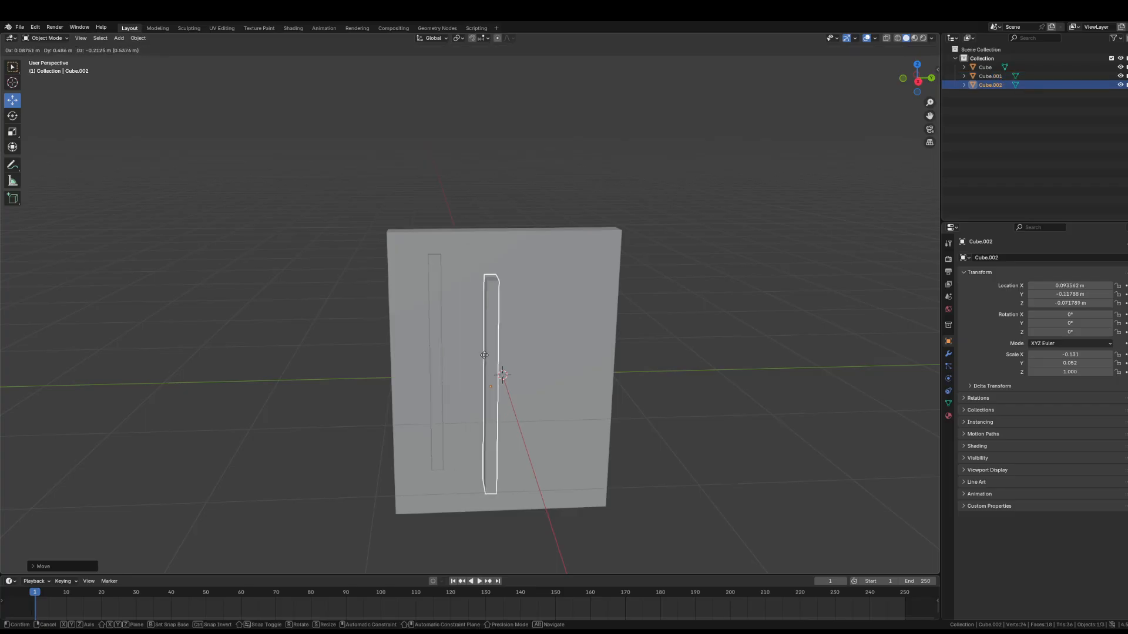
left_click(763, 308)
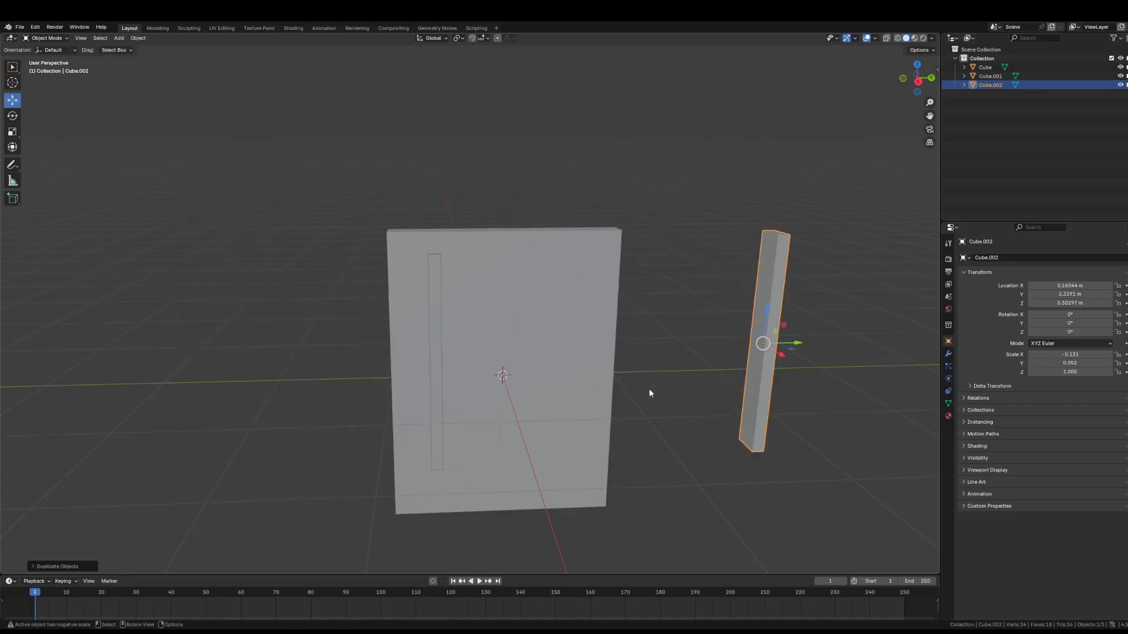
middle_click_drag(648, 389, 616, 406)
key("Delete")
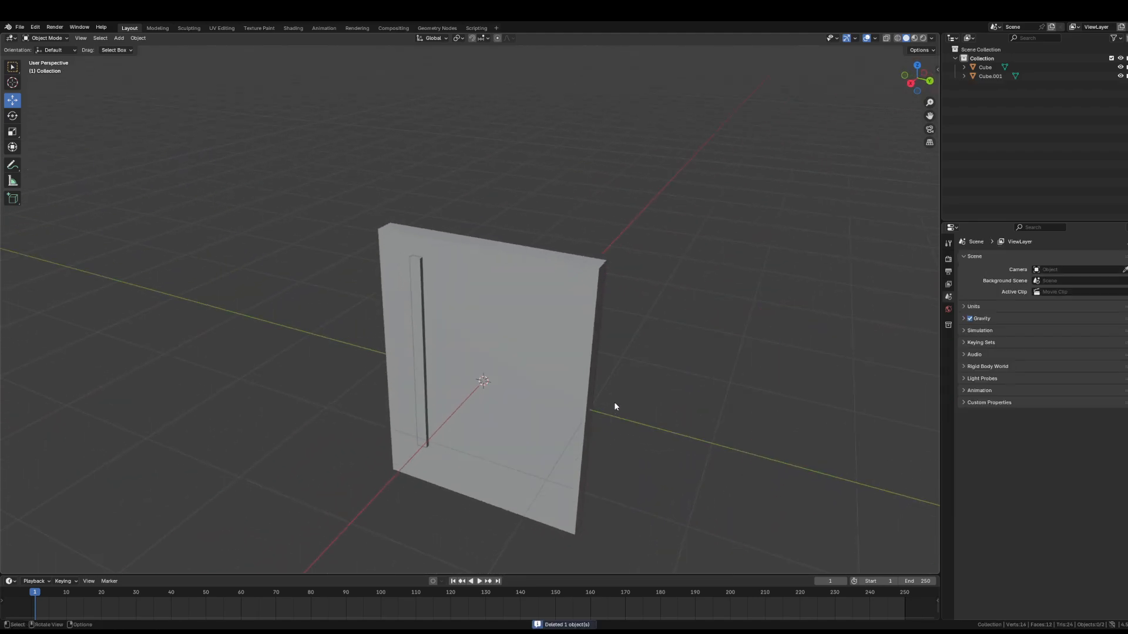
- Duplicate the strip in place and move the copy along Y to the slab's opposite side, about Y 0.659 m
left_click(420, 301)
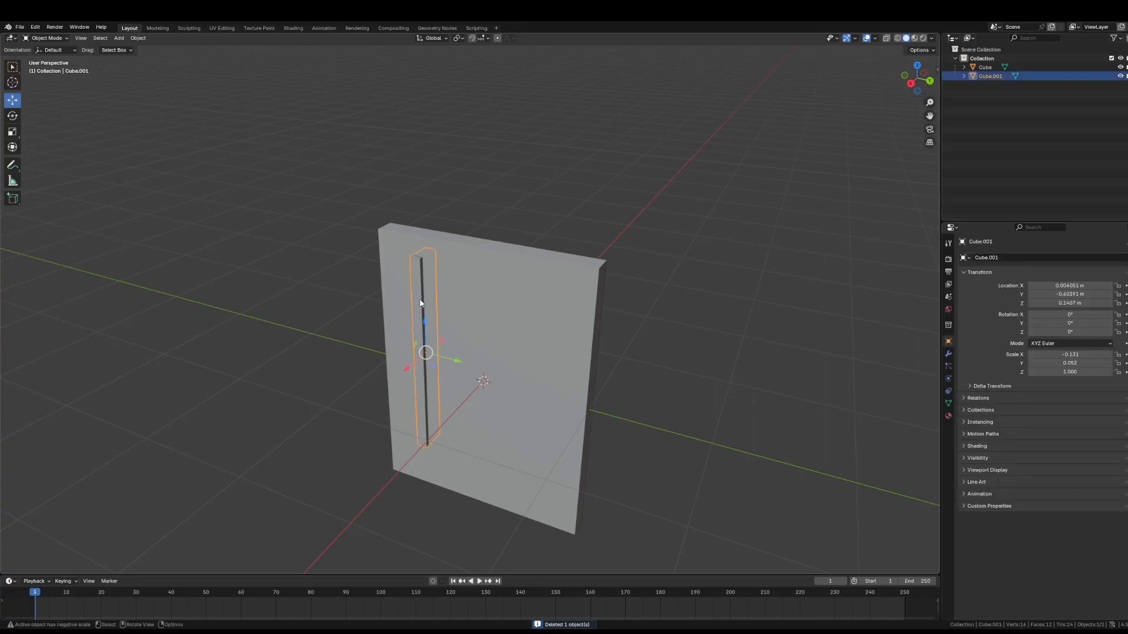
key("shift+d")
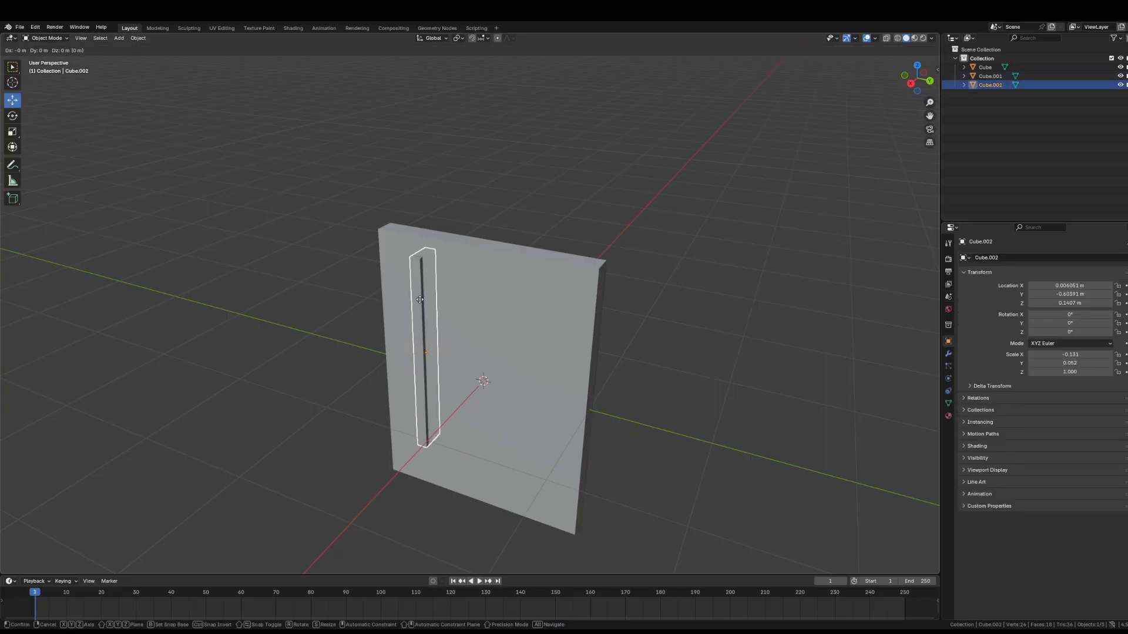
right_click(420, 299)
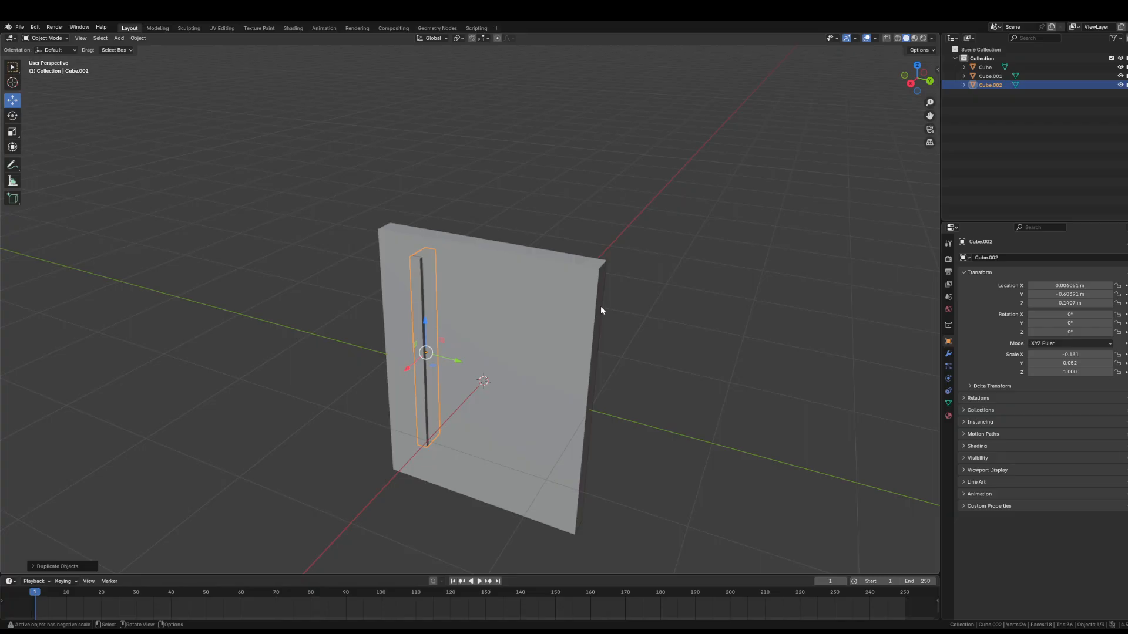
mouse_move(596, 306)
middle_mouse_down()
mouse_move(586, 295)
mouse_move(617, 284)
mouse_move(609, 289)
middle_mouse_up()
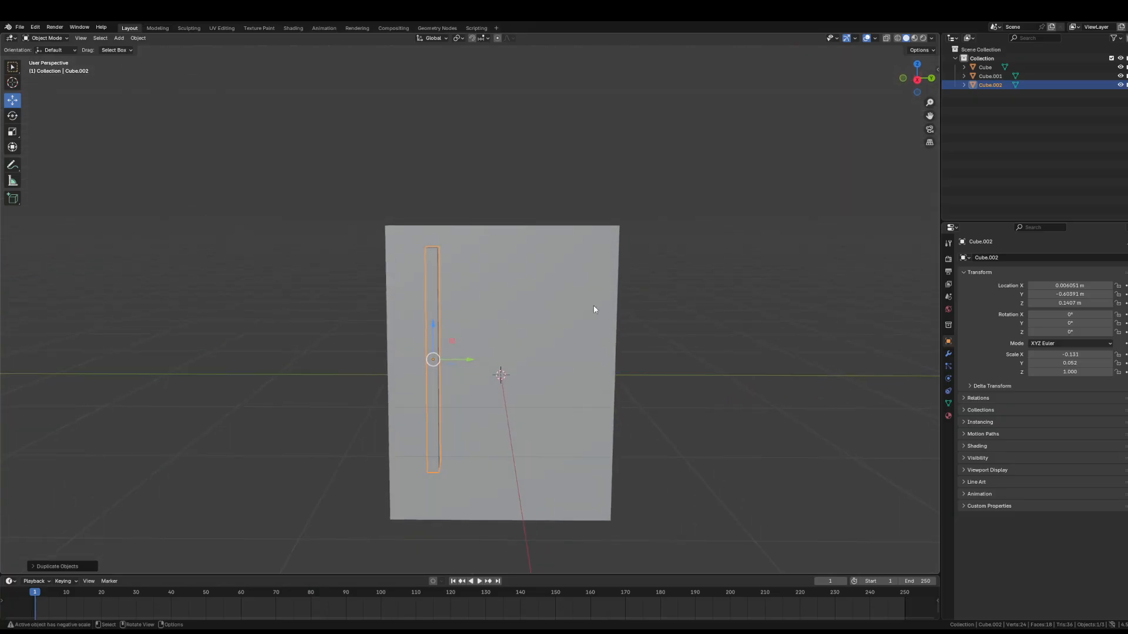
left_click_drag(470, 360, 611, 358)
left_click(757, 340)
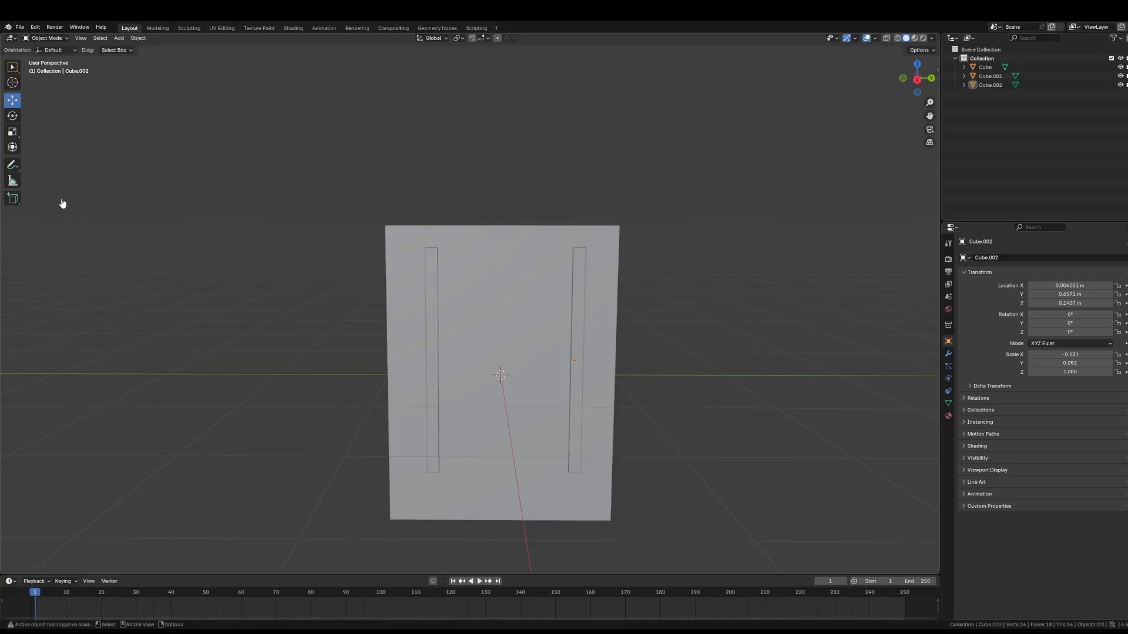
- Measure the gap between each strip and its nearest side edge of the slab, clearing the measurements
left_click(10, 183)
middle_click_drag(425, 247, 480, 260)
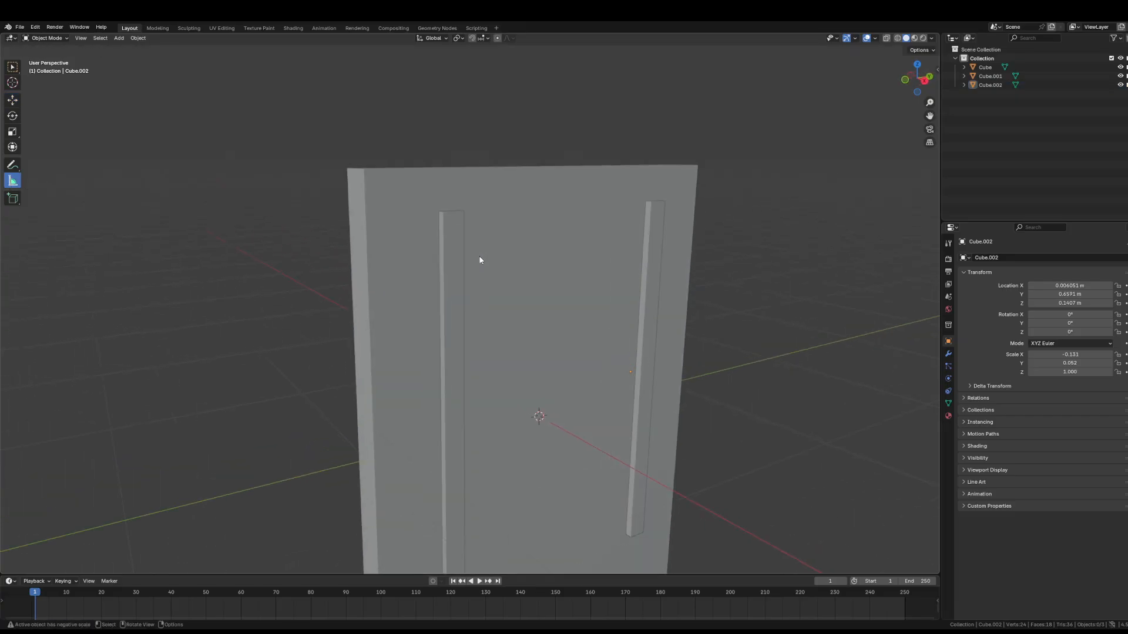
left_click_drag(438, 210, 366, 214)
key("Delete")
middle_click_drag(566, 264, 650, 257)
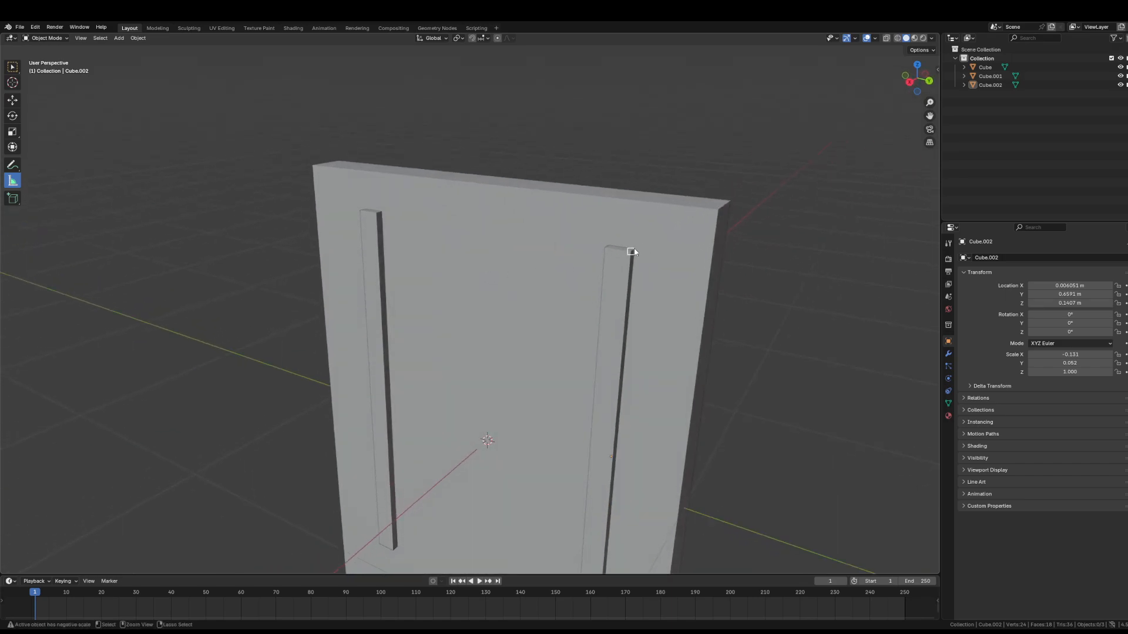
left_click_drag(632, 250, 710, 266)
key("ctrl+z")
- Shift the duplicated strip slightly inward along Y to about 0.634 m
left_click(12, 104)
middle_click_drag(405, 270, 637, 274)
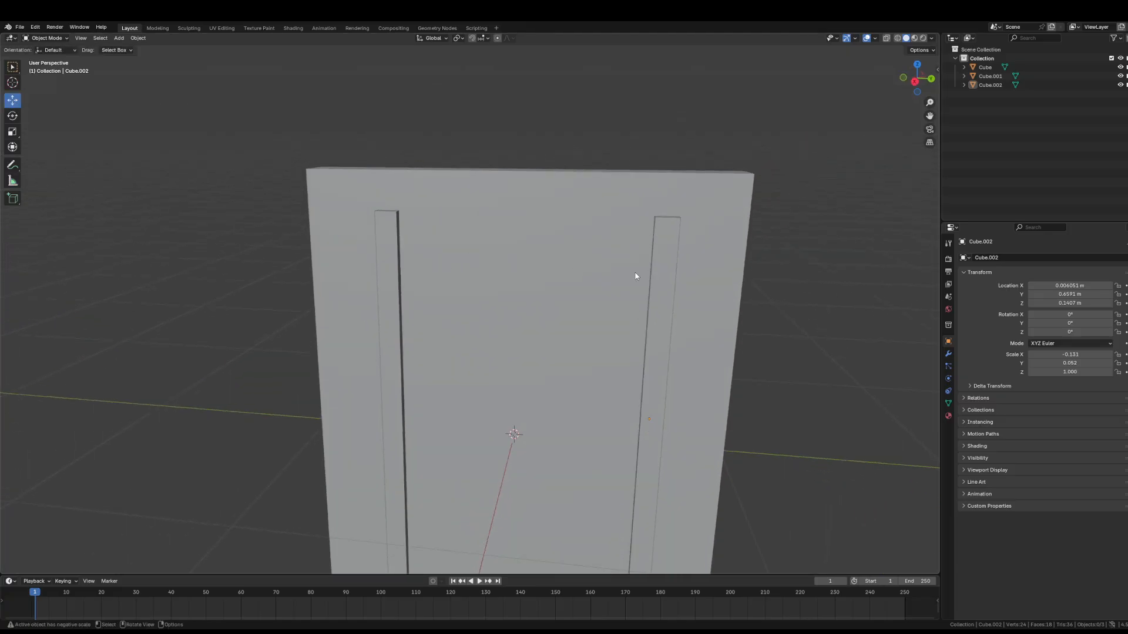
left_click(663, 307)
left_click_drag(689, 427, 685, 427)
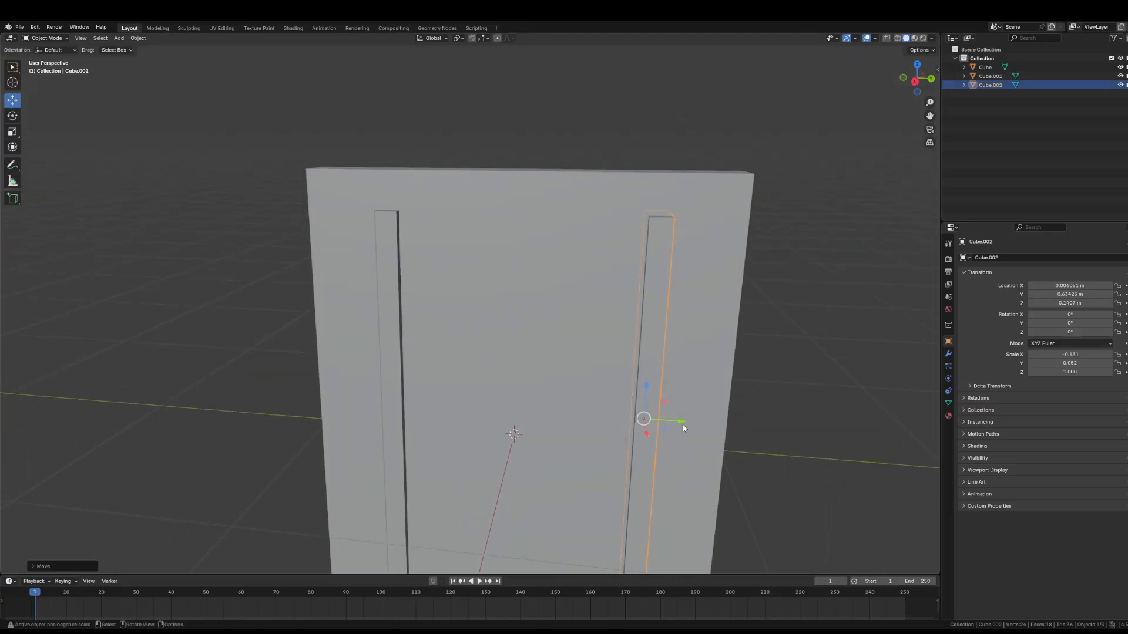
left_click(829, 377)
- Measure the gap from the shifted strip to the slab's side edge again and clear the measurement
middle_click_drag(726, 321, 282, 247)
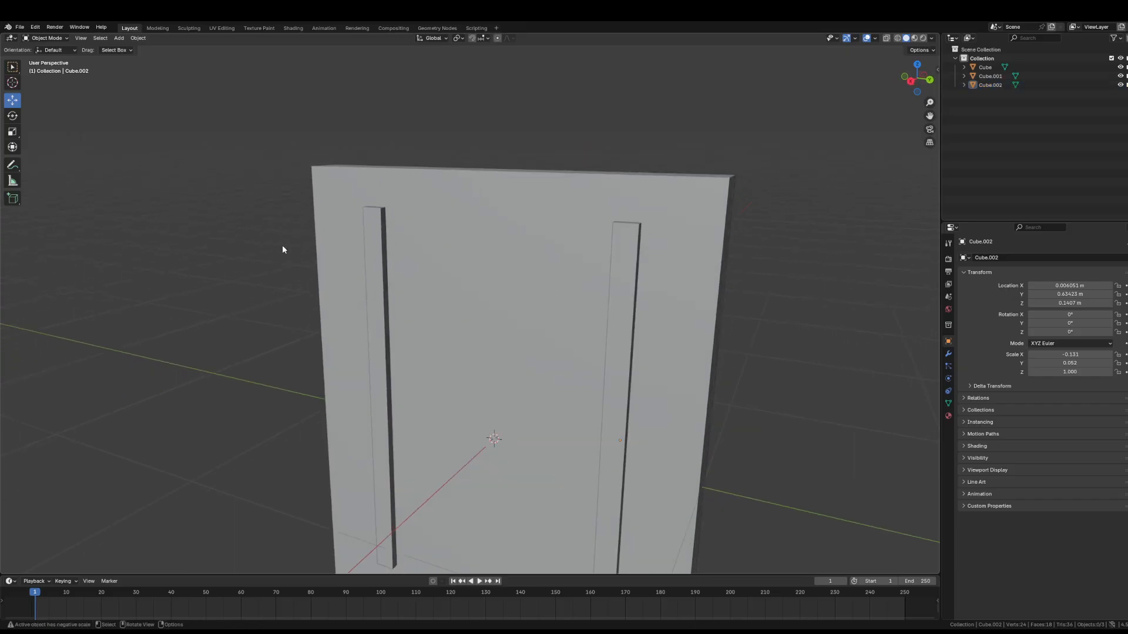
left_click(12, 181)
left_click_drag(641, 229, 724, 231)
key("x")
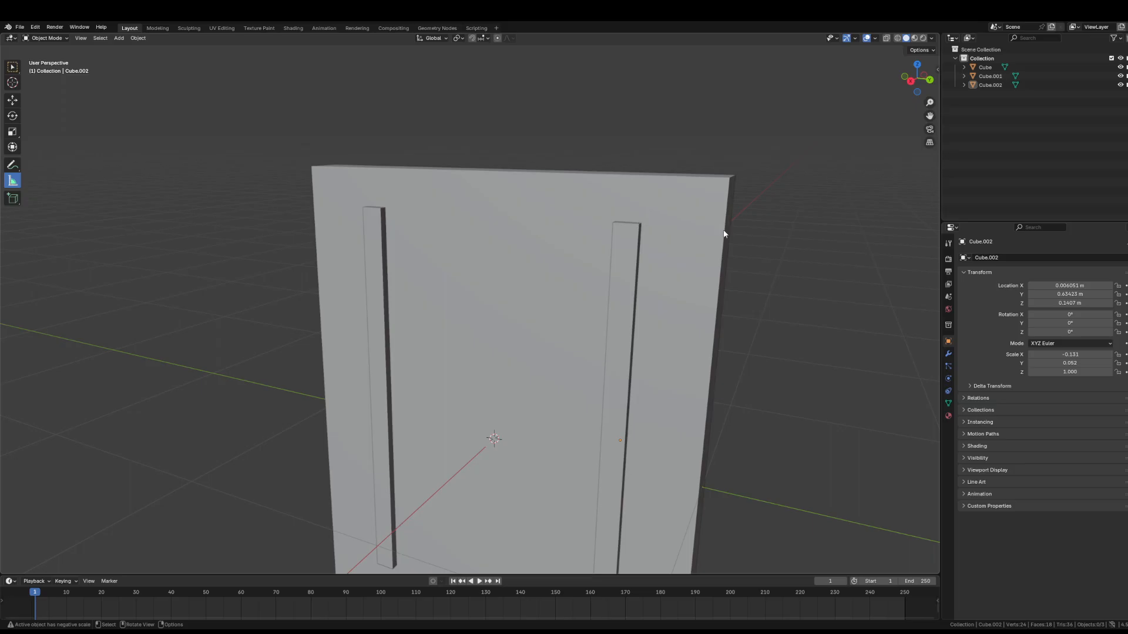
- Shorten both vertical strips together to a Z scale of about 0.2 and raise them to about Z 0.763 m
middle_click_drag(725, 234, 724, 281)
scroll(723, 280, "down", 2)
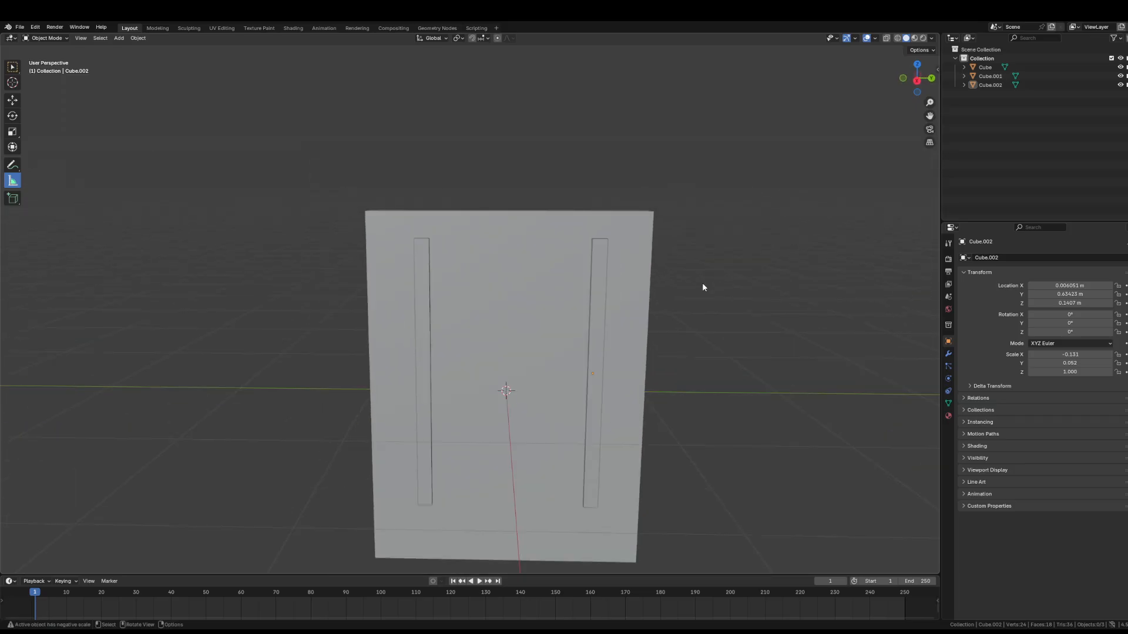
left_click(597, 320)
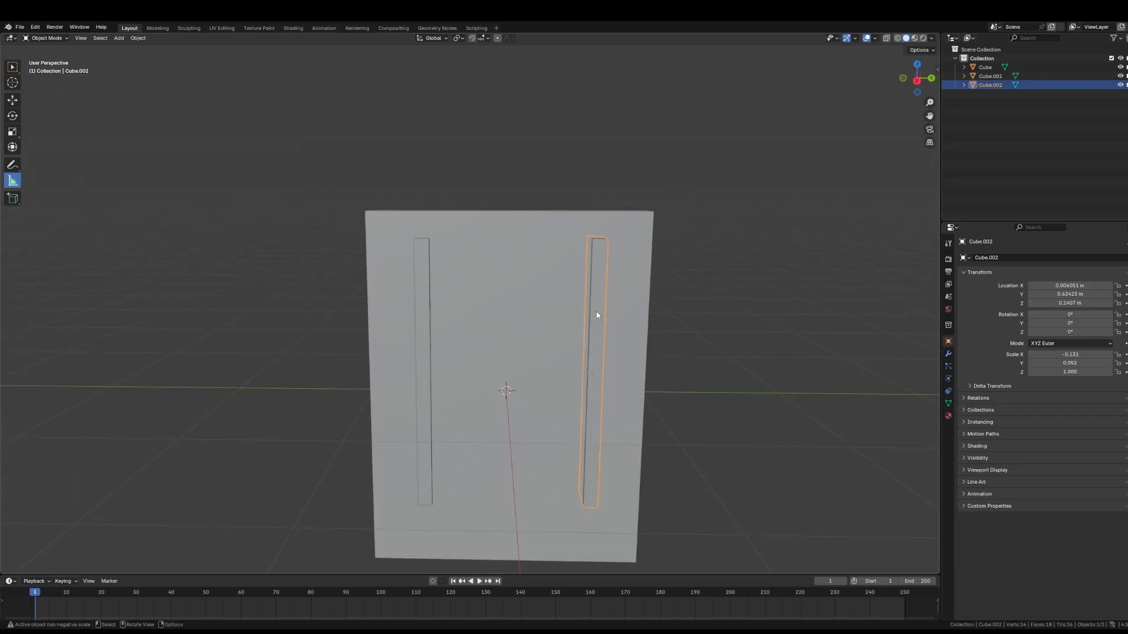
left_click(418, 298, "shift")
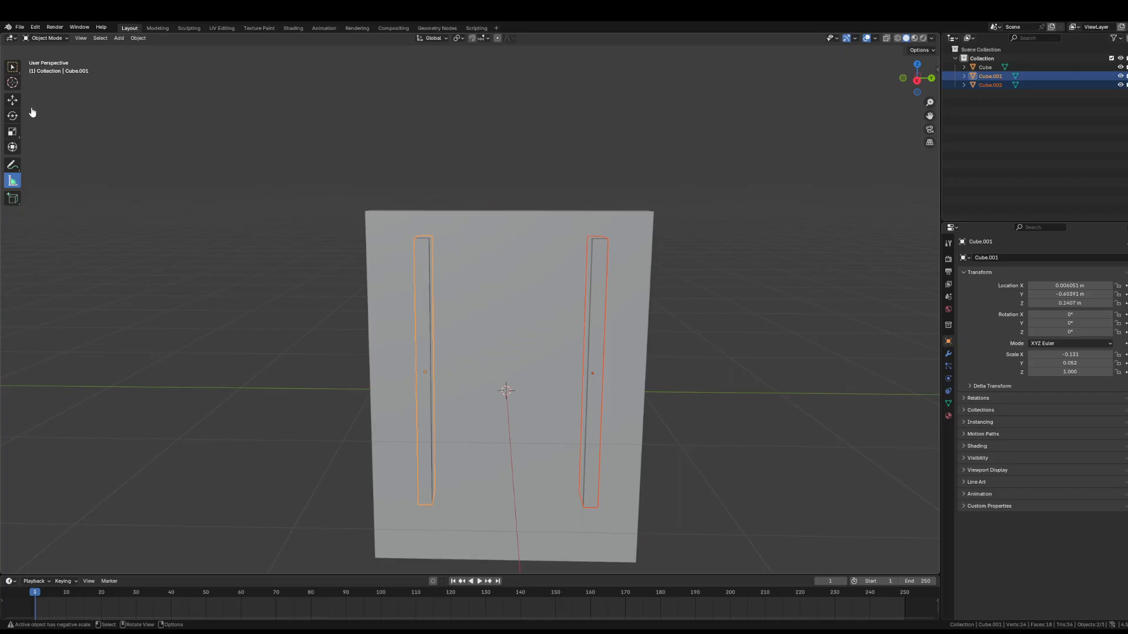
left_click(12, 132)
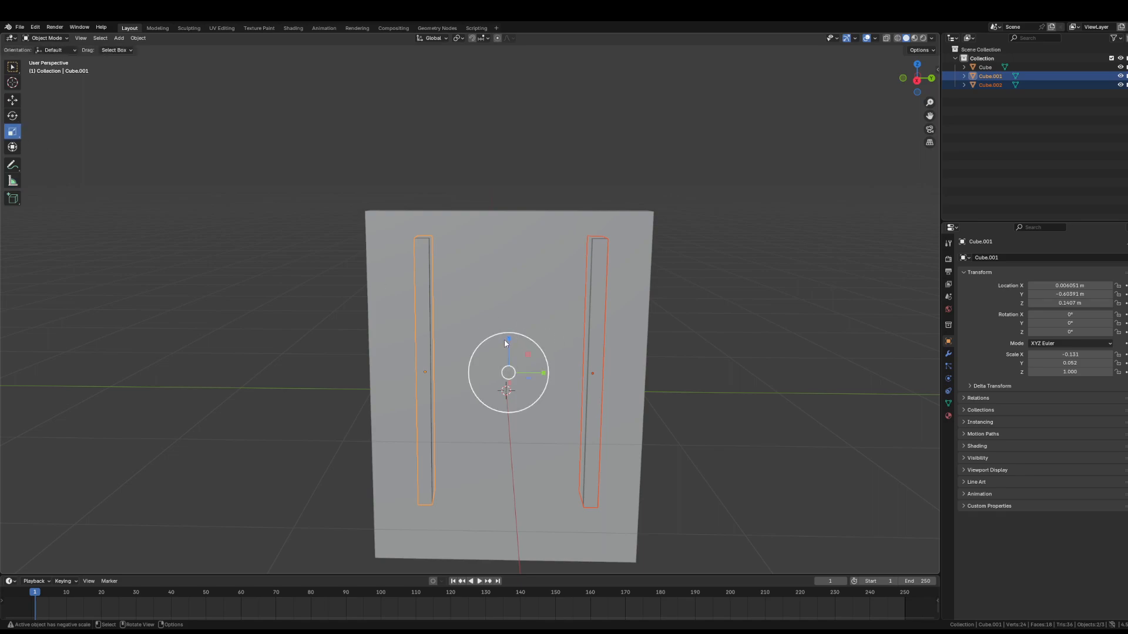
left_click_drag(509, 340, 496, 260)
key("shift+space")
key("g")
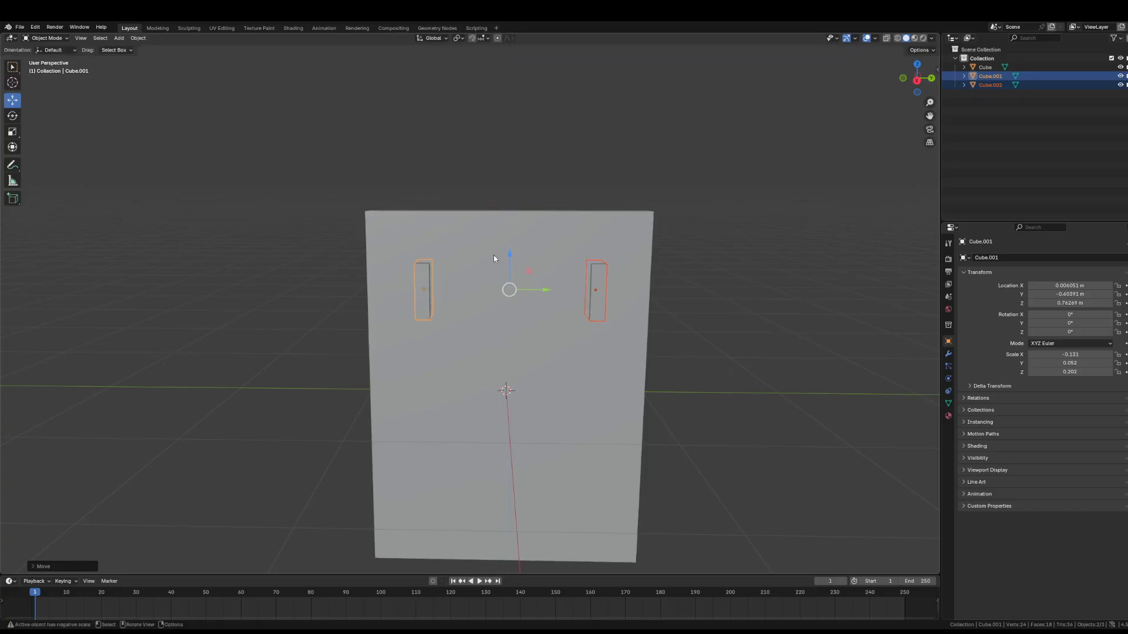
left_click(795, 305)
- Duplicate the vertical strip on the slab's positive Y side and move the copy between the two strips, about Y 0.075 m
left_click(597, 284)
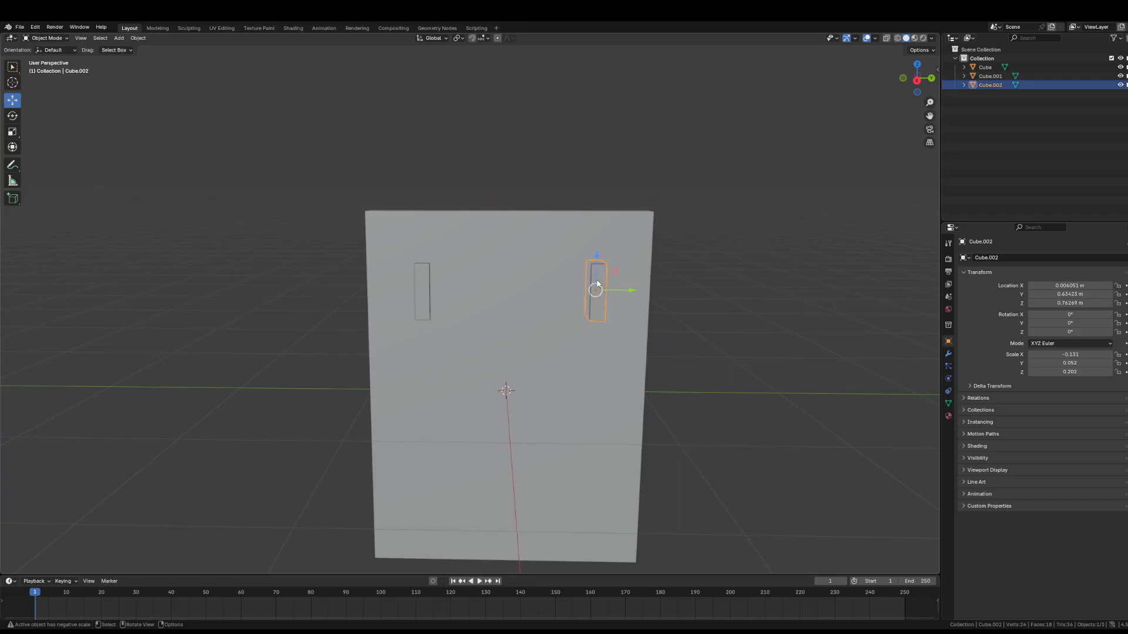
key("shift+d")
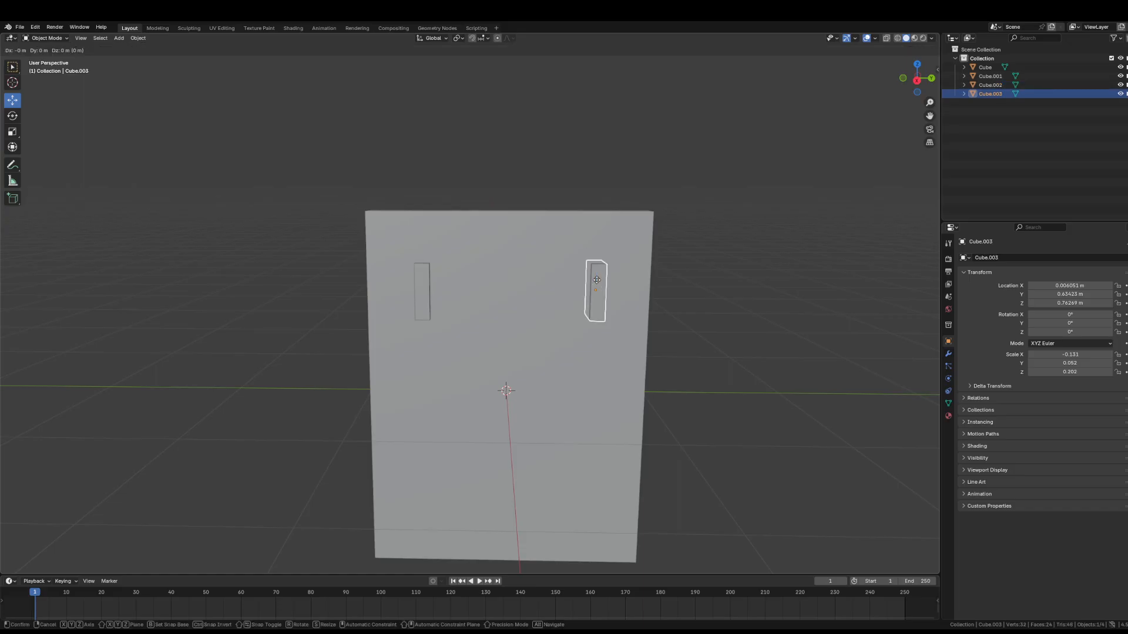
left_click(597, 281)
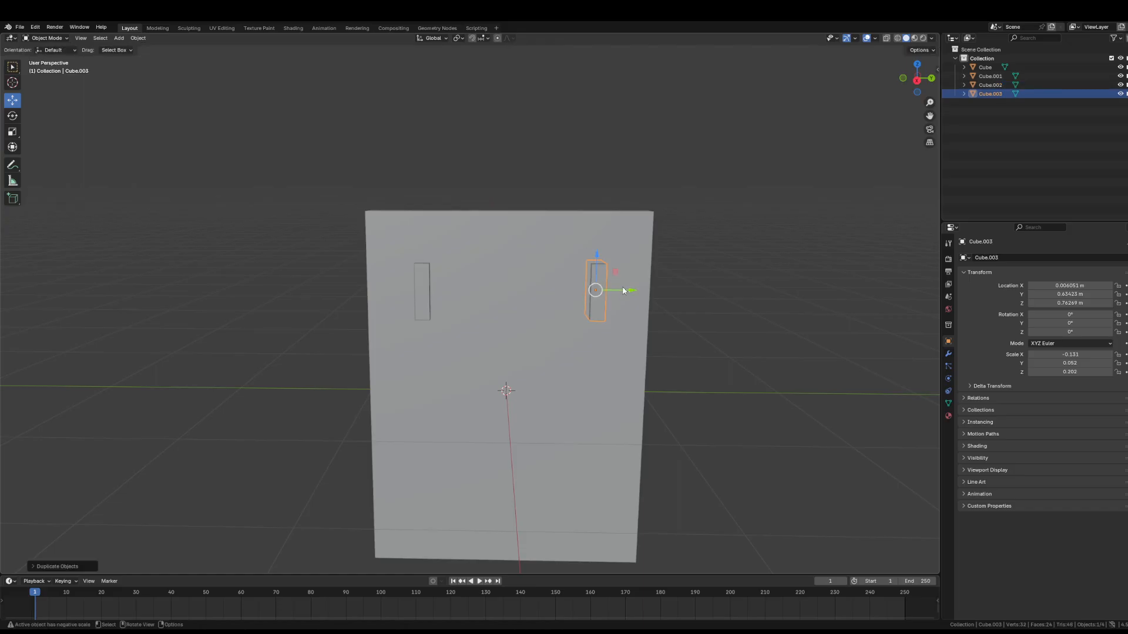
left_click_drag(628, 292, 555, 291)
- Rotate the middle strip copy horizontal, with its X rotation set to 90°
left_click(13, 116)
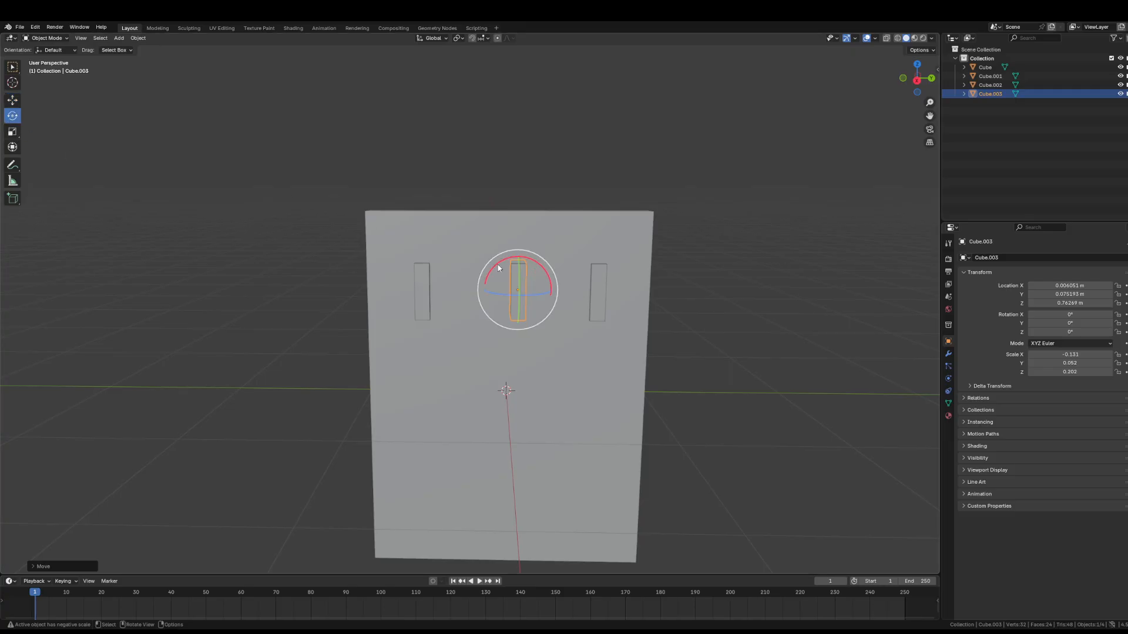
left_click_drag(486, 273, 495, 313)
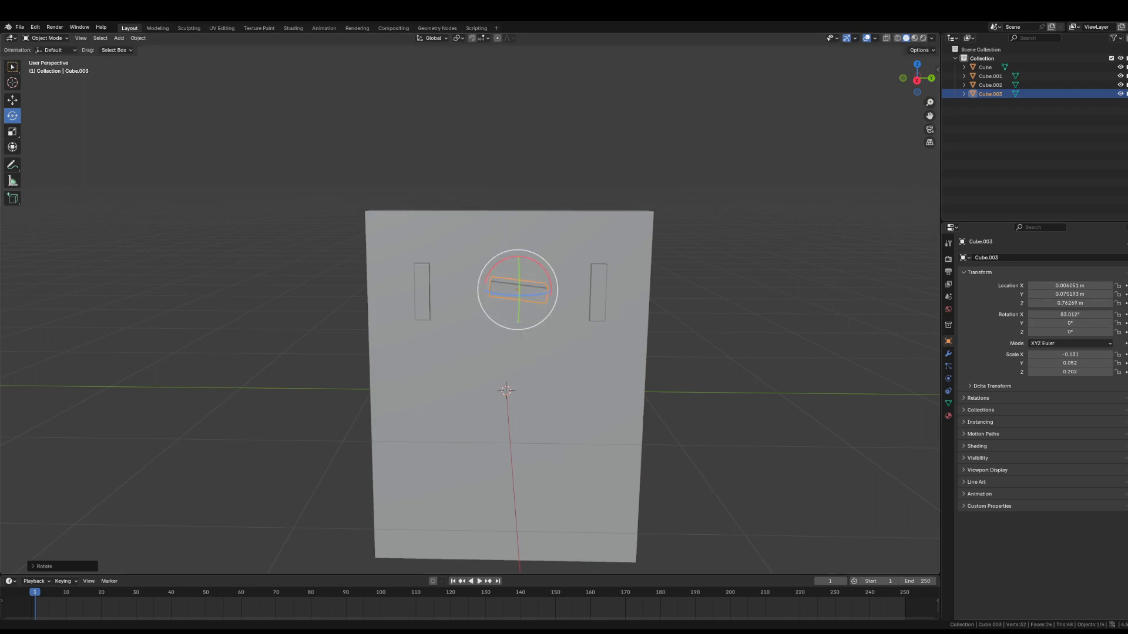
double_click(1050, 315)
type("9")
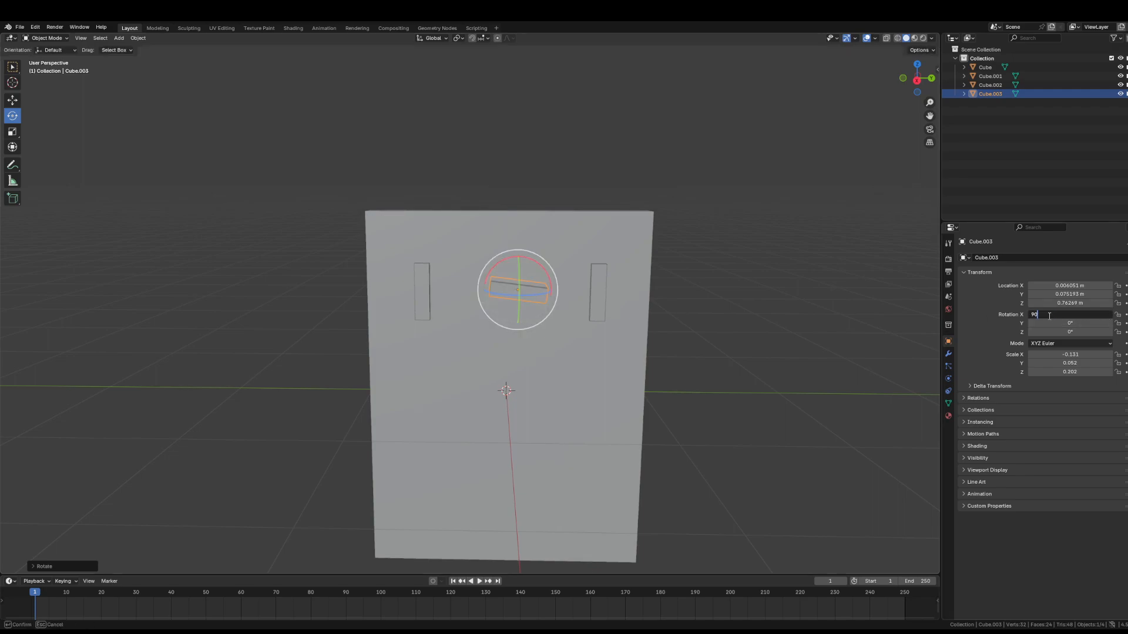
type("0")
key("Return")
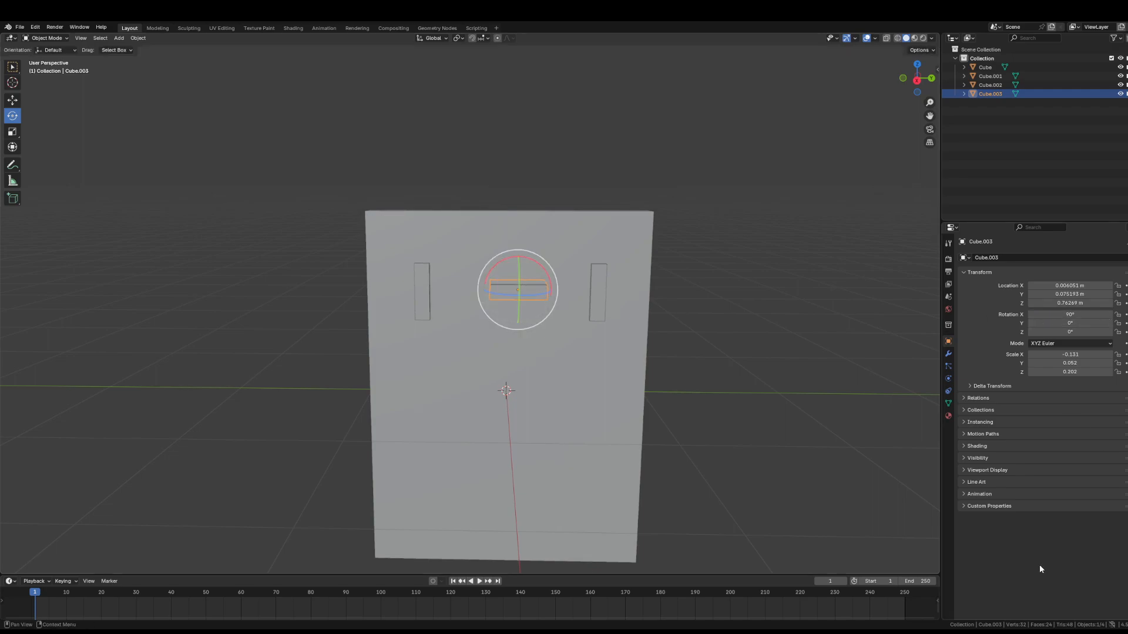
- Raise the horizontal strip to about Z 1.014 m and lengthen it across both vertical strips to a Z scale of about 0.691
left_click(13, 100)
left_click_drag(520, 261, 639, 256)
left_click(13, 132)
left_click(12, 101)
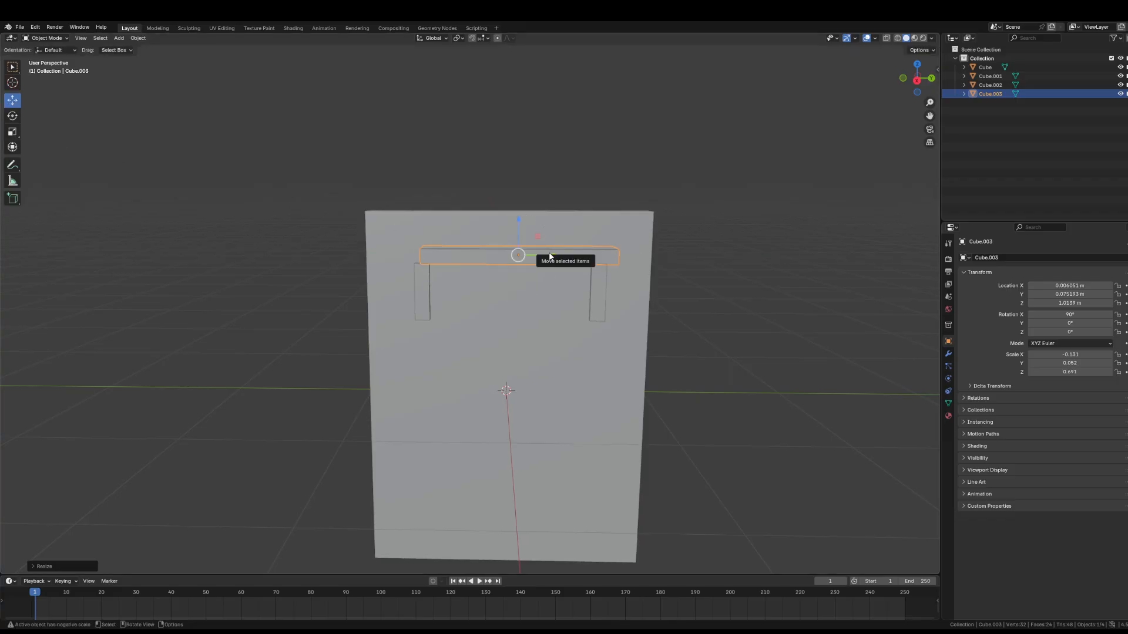
- Center the horizontal strip over the vertical ones at about Y 0.015 m and trim its Z scale to about 0.672
left_click_drag(552, 255, 539, 256)
left_click(16, 135)
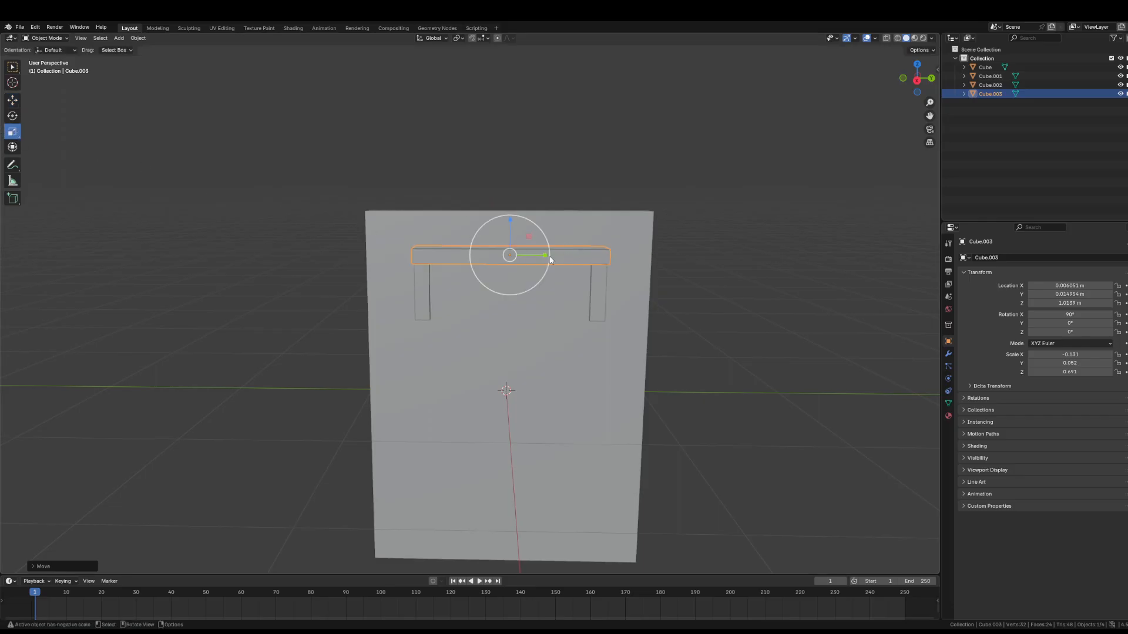
left_click_drag(544, 259, 540, 258)
left_click(764, 307)
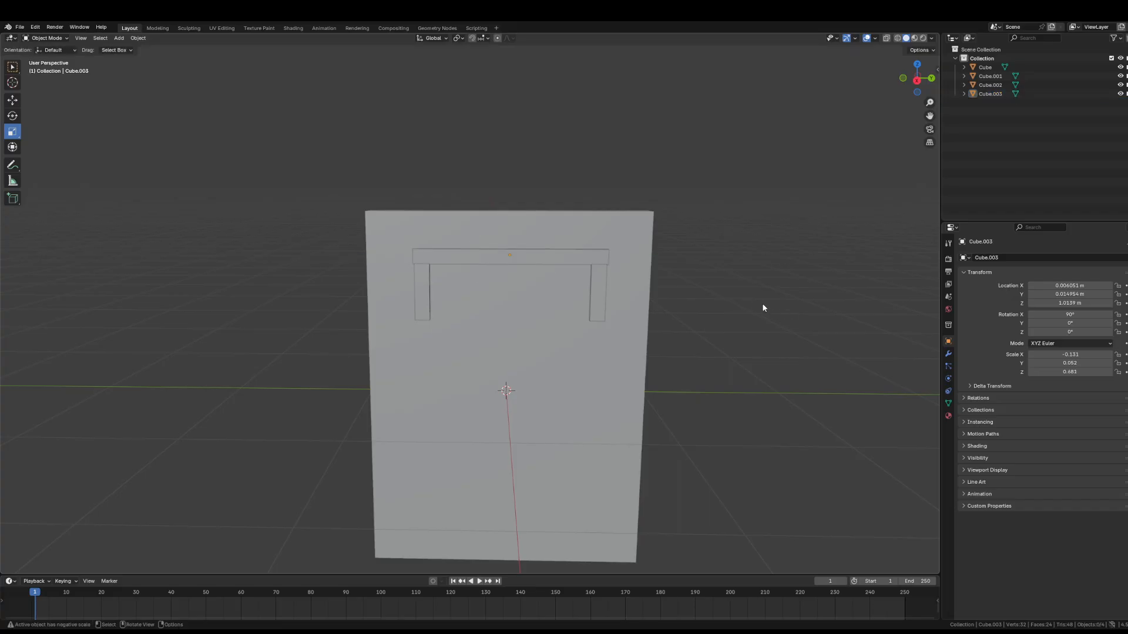
mouse_move(763, 308)
middle_mouse_down()
mouse_move(746, 292)
mouse_move(757, 290)
middle_mouse_up()
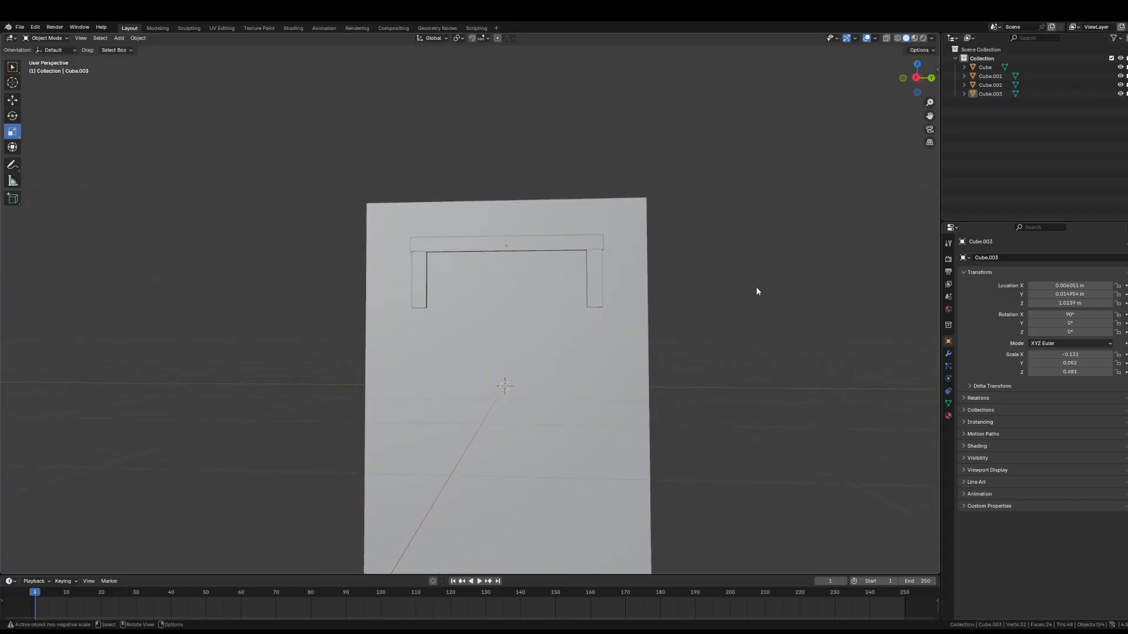
left_click(547, 244)
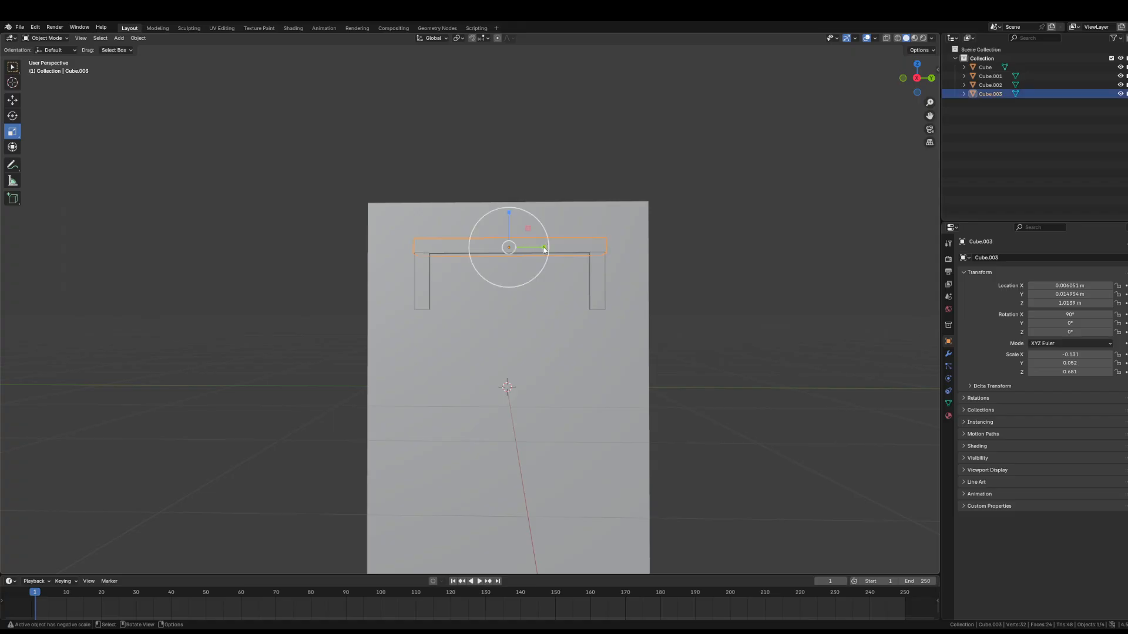
left_click_drag(544, 250, 545, 251)
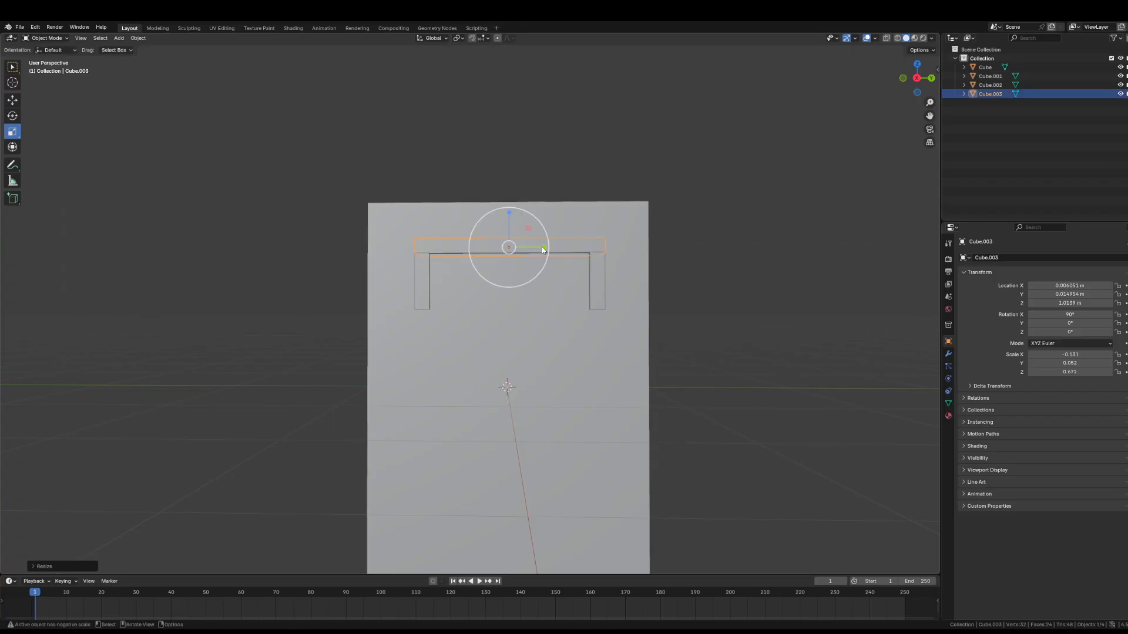
left_click(843, 314)
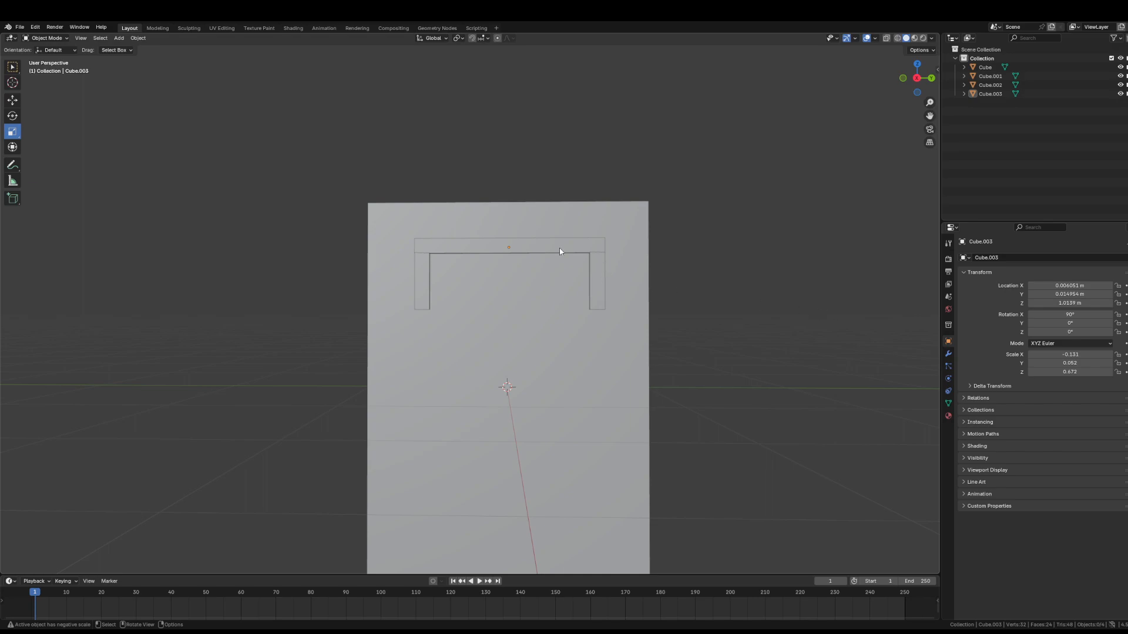
- Nudge the horizontal strip up to about Z 1.017 m to align its lower edge with the tops of the vertical strips
scroll(553, 256, "up", 5)
middle_click_drag(610, 259, 624, 273)
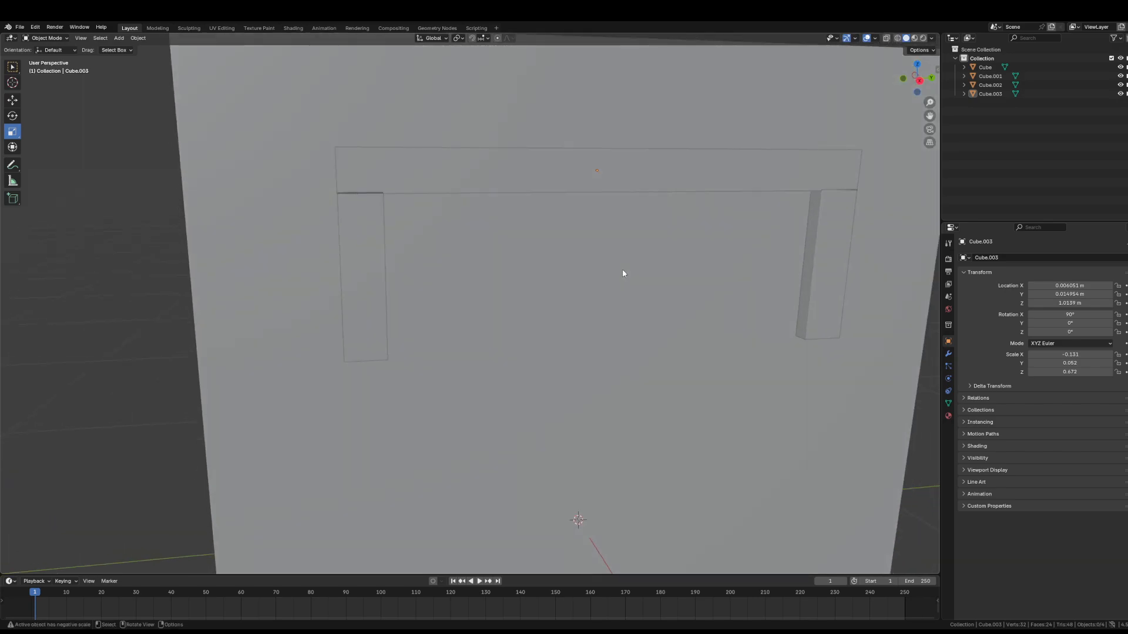
left_click(511, 174)
left_click(12, 100)
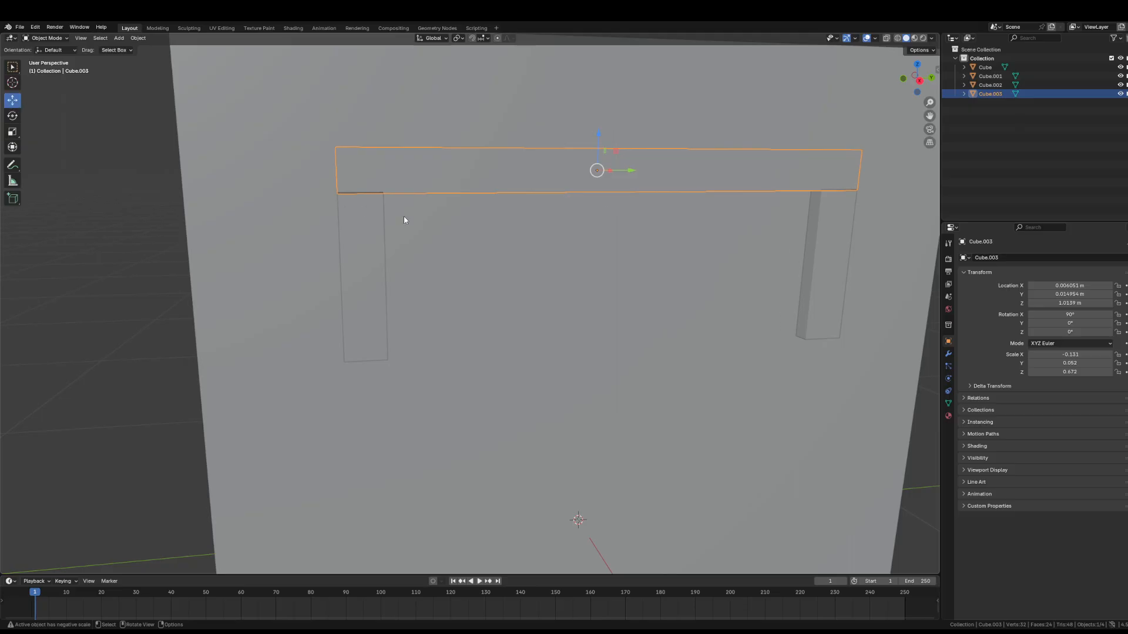
middle_click_drag(405, 217, 264, 212)
left_click(235, 199)
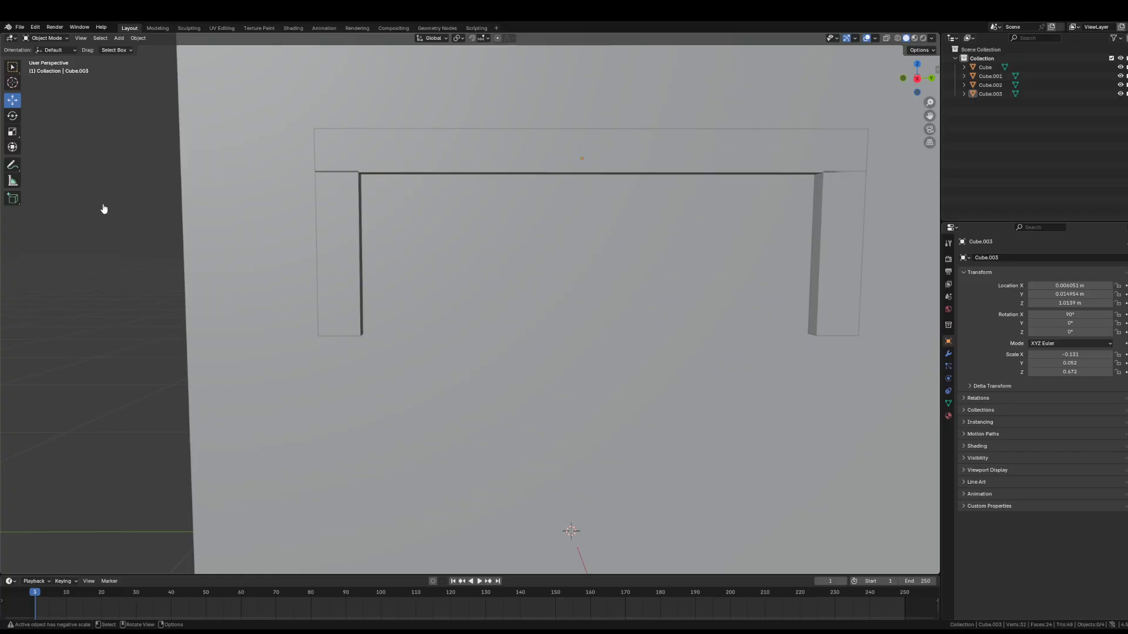
mouse_move(104, 206)
middle_mouse_down()
mouse_move(131, 215)
mouse_move(108, 211)
middle_mouse_up()
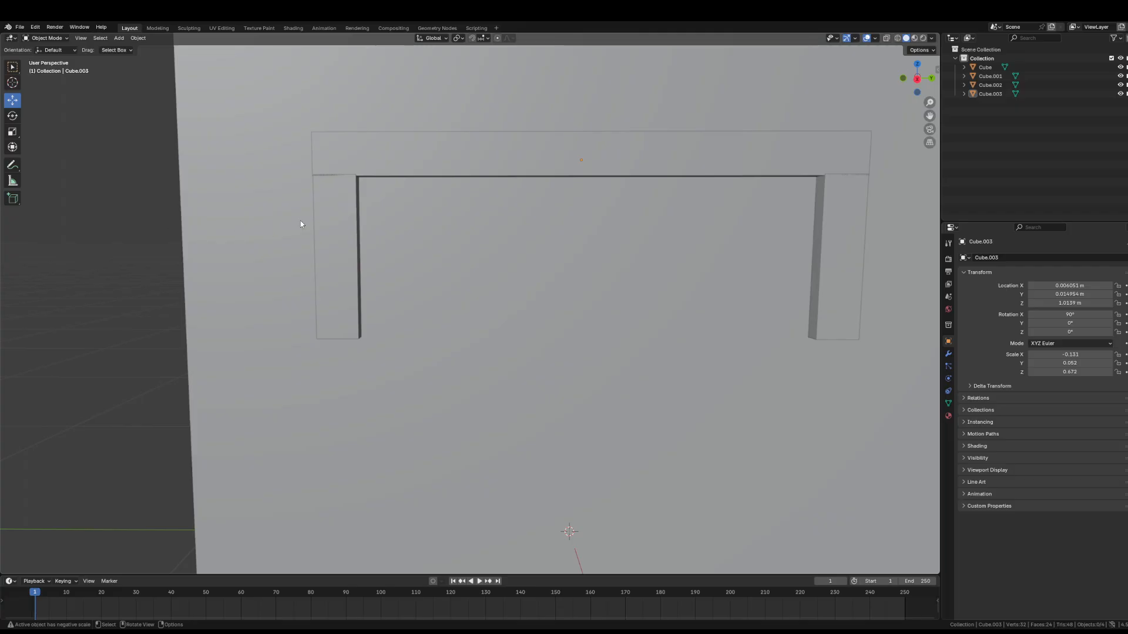
left_click(526, 150)
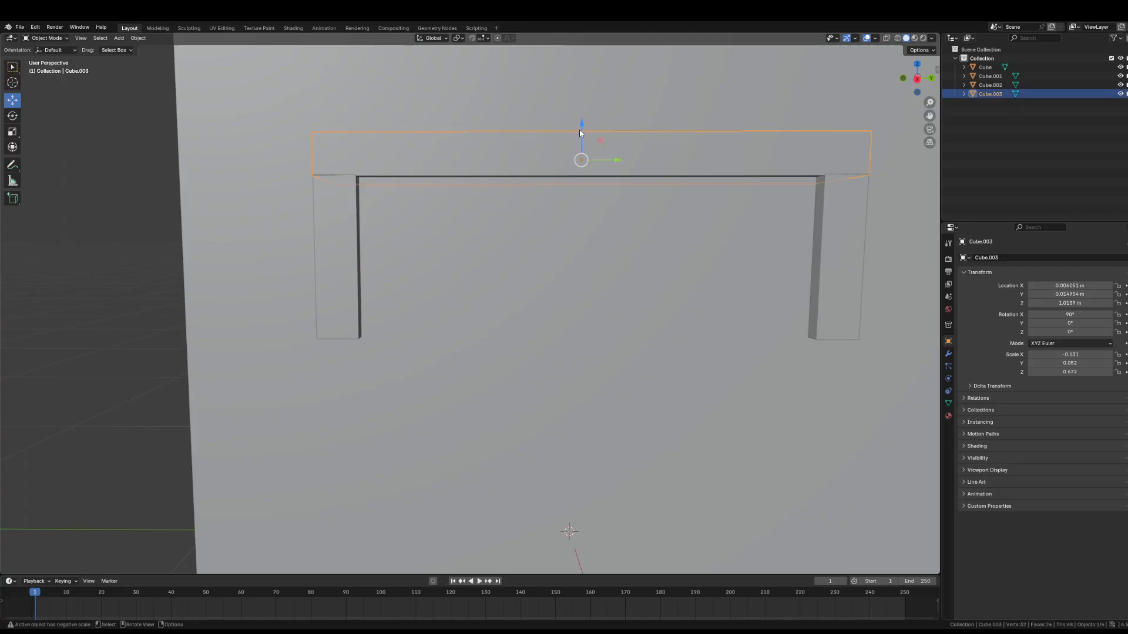
left_click_drag(579, 129, 579, 129)
left_click(121, 241)
middle_click_drag(121, 241, 143, 236)
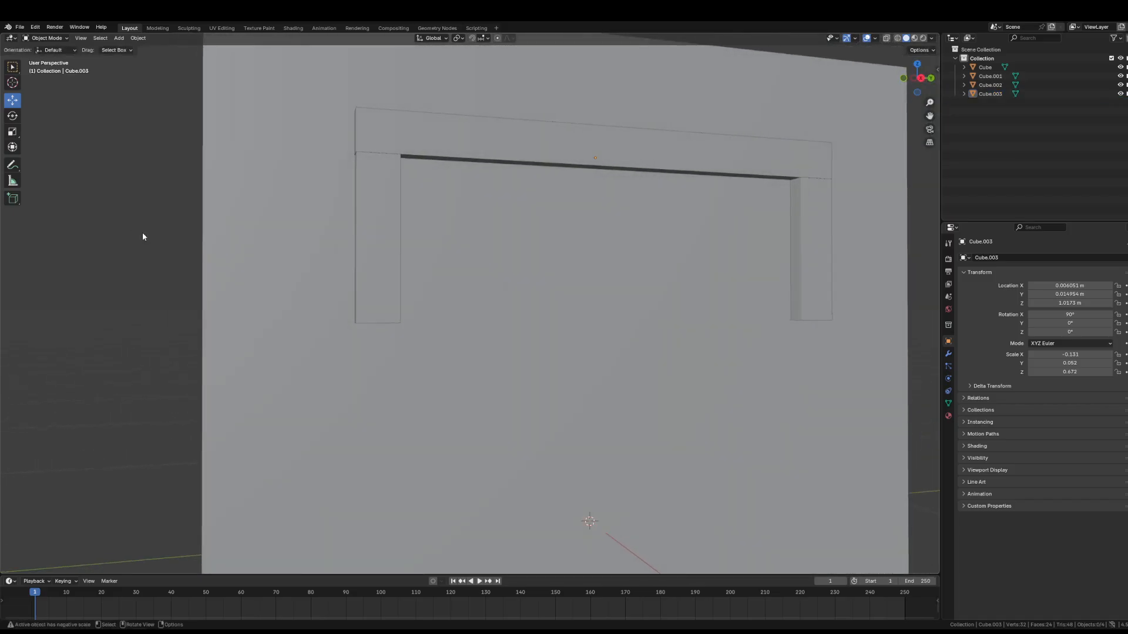
- Duplicate the horizontal strip in place and lower the copy to about Z 0.508 m, closing the bottom of the rectangular frame
scroll(214, 266, "down", 5)
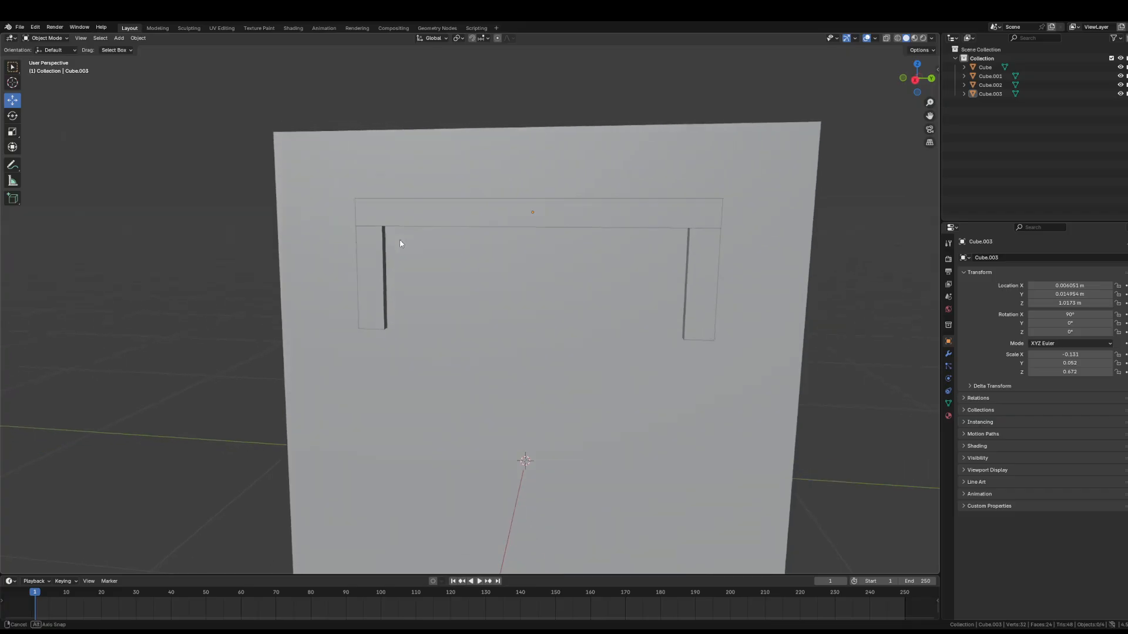
left_click(511, 213)
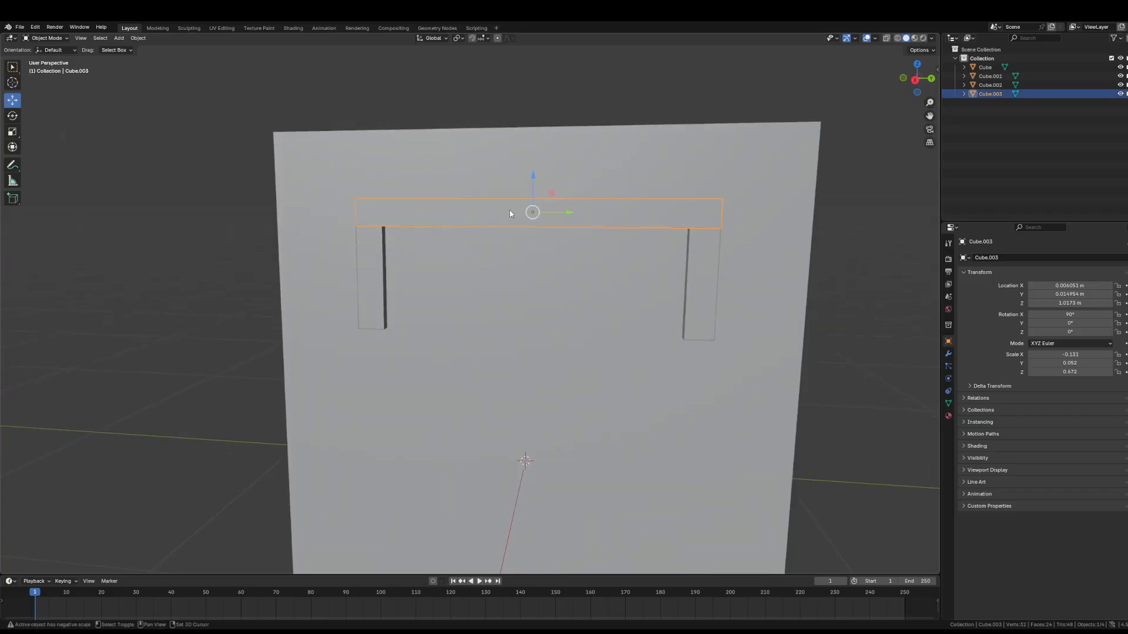
key("shift+d")
key("Escape")
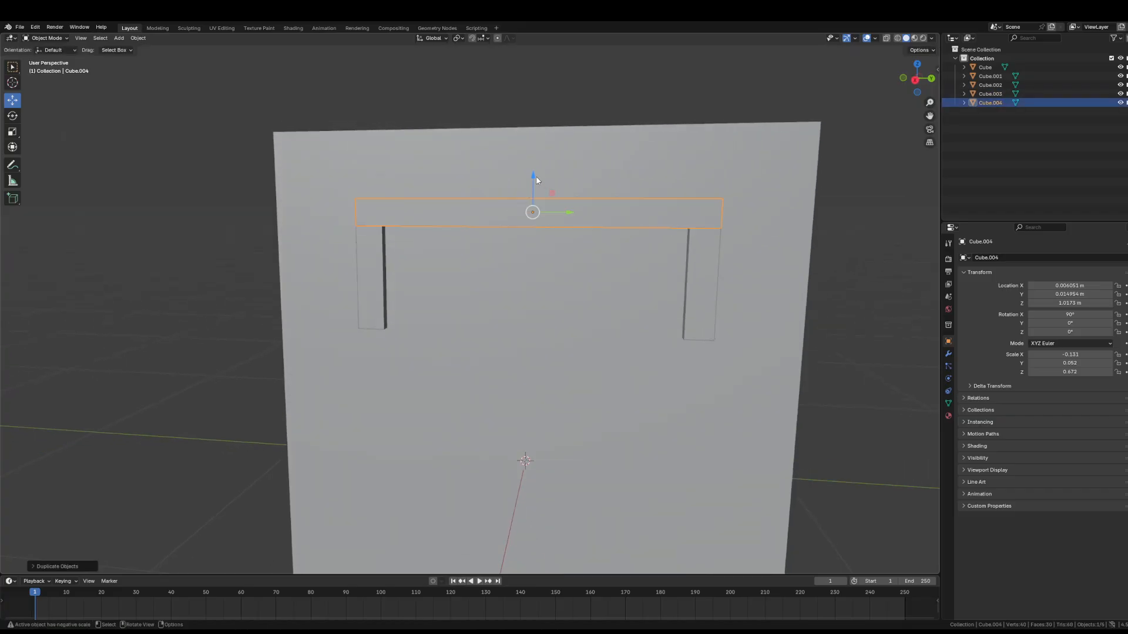
left_click_drag(530, 192, 540, 306)
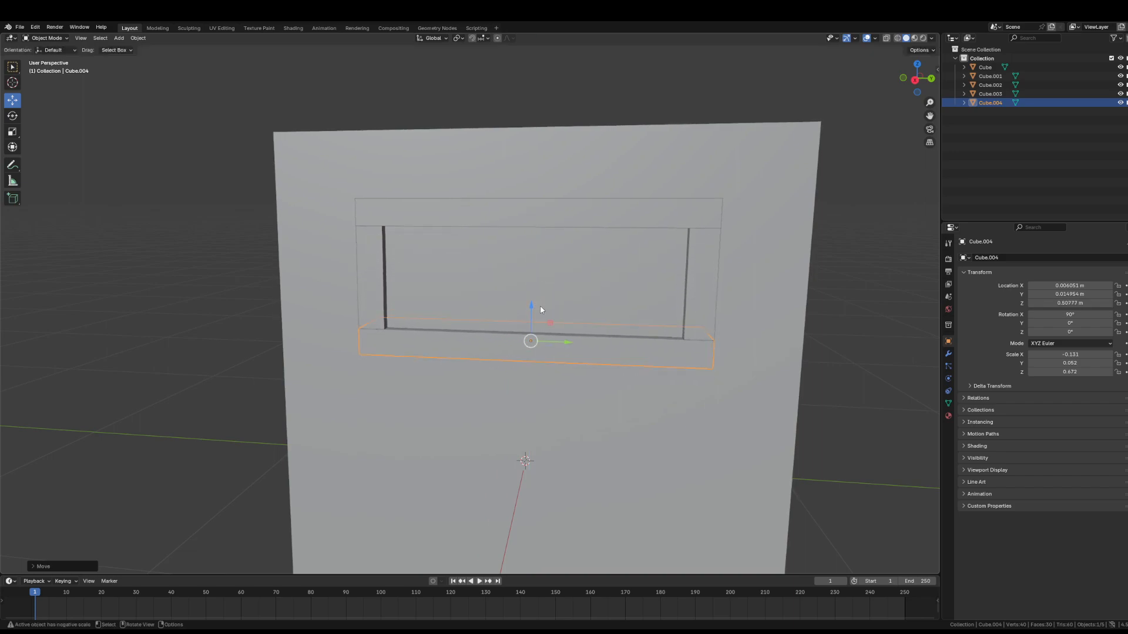
left_click(909, 355)
mouse_move(792, 382)
middle_mouse_down()
mouse_move(808, 360)
mouse_move(795, 370)
middle_mouse_up()
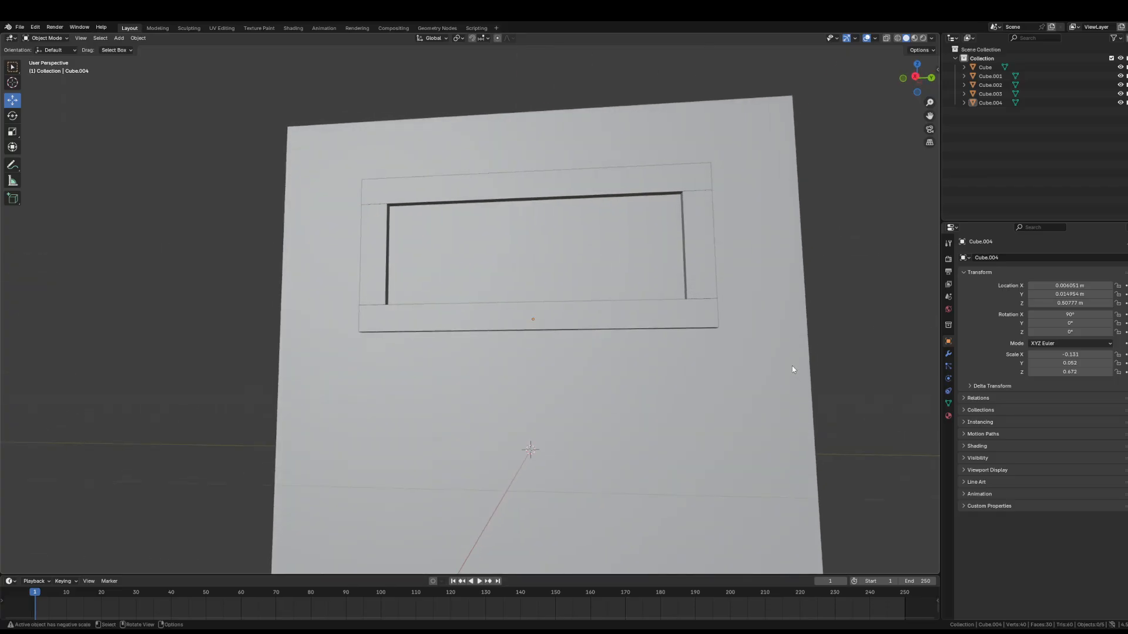
scroll(530, 314, "down", 5)
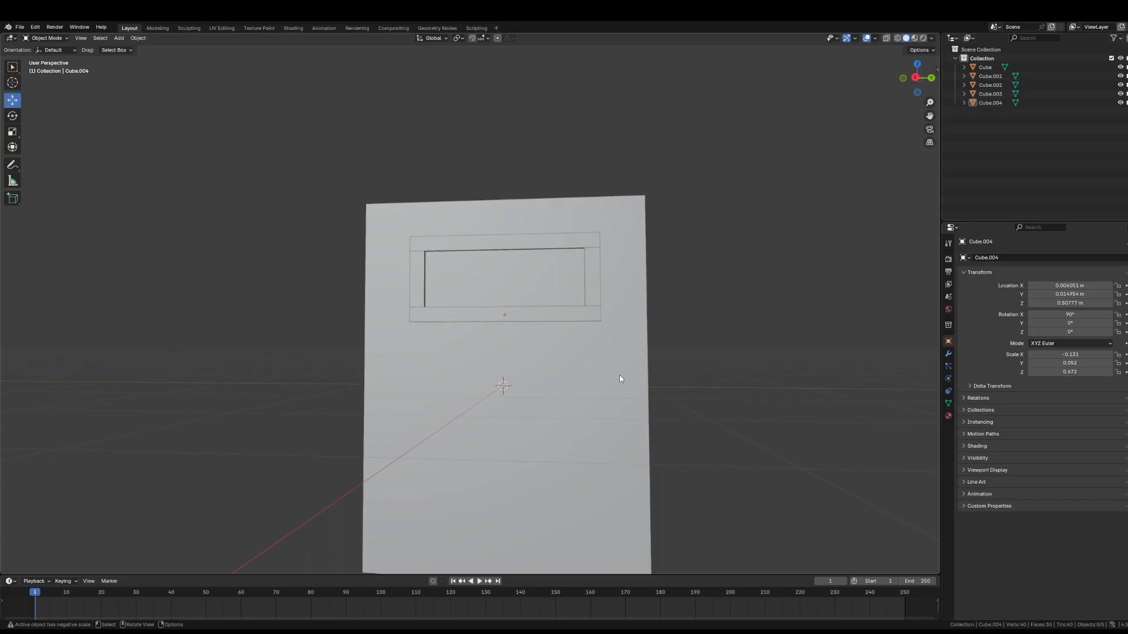
- Duplicate the frame's two vertical strips together and move the copies down along Z to about -0.691 m on the slab
left_click(591, 281)
left_click(419, 284, "shift")
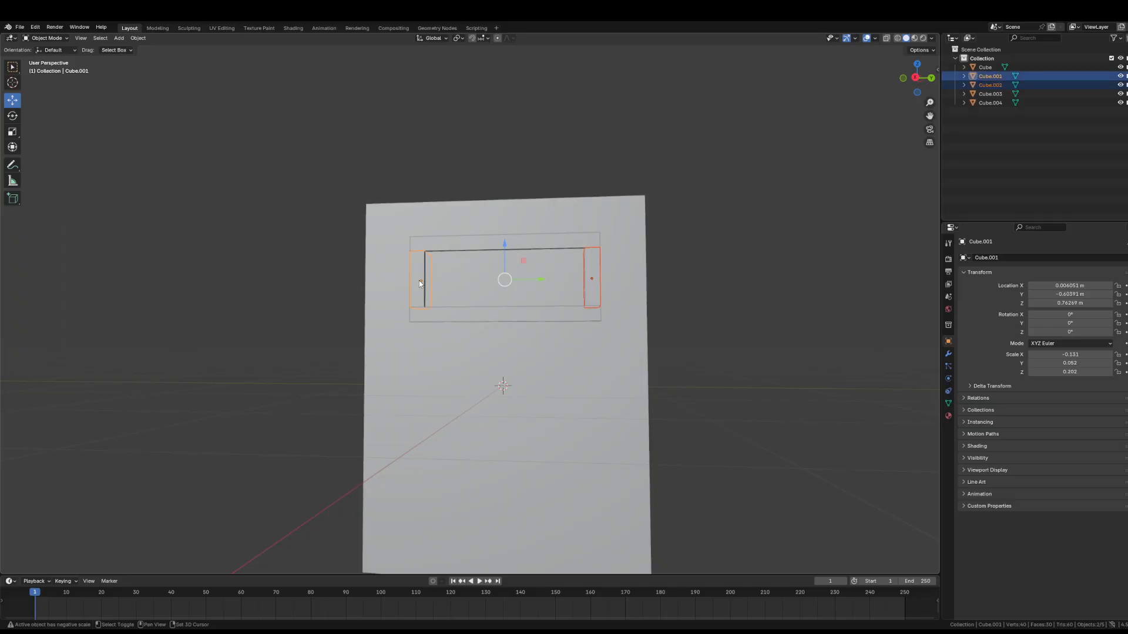
right_click(419, 284)
left_click(419, 282)
key("shift+d")
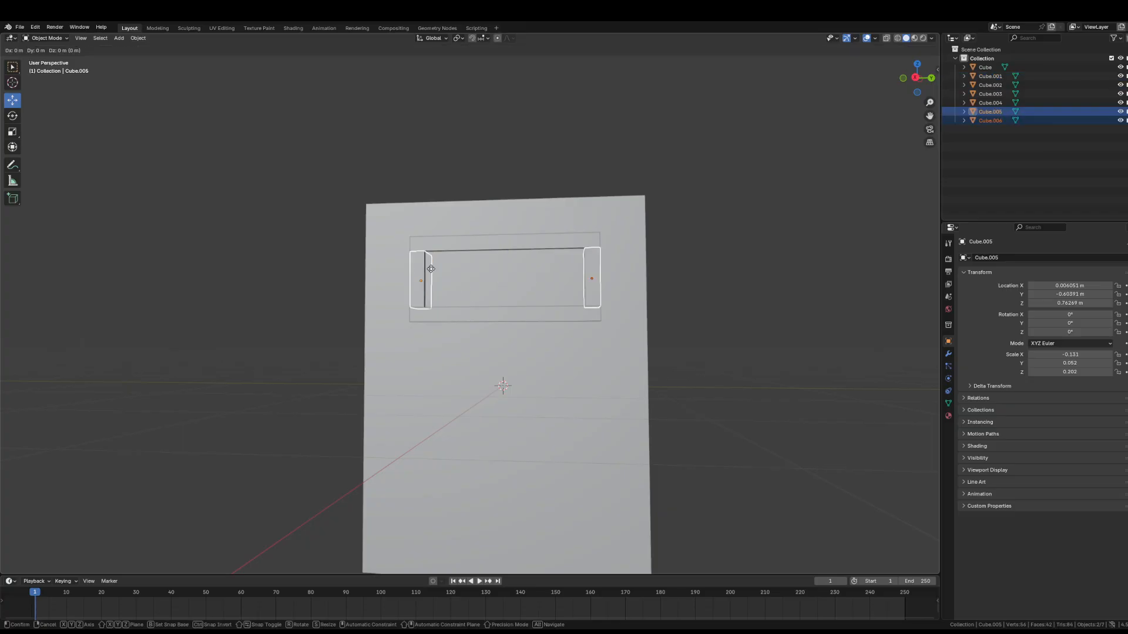
right_click(432, 269)
key("g")
key("z")
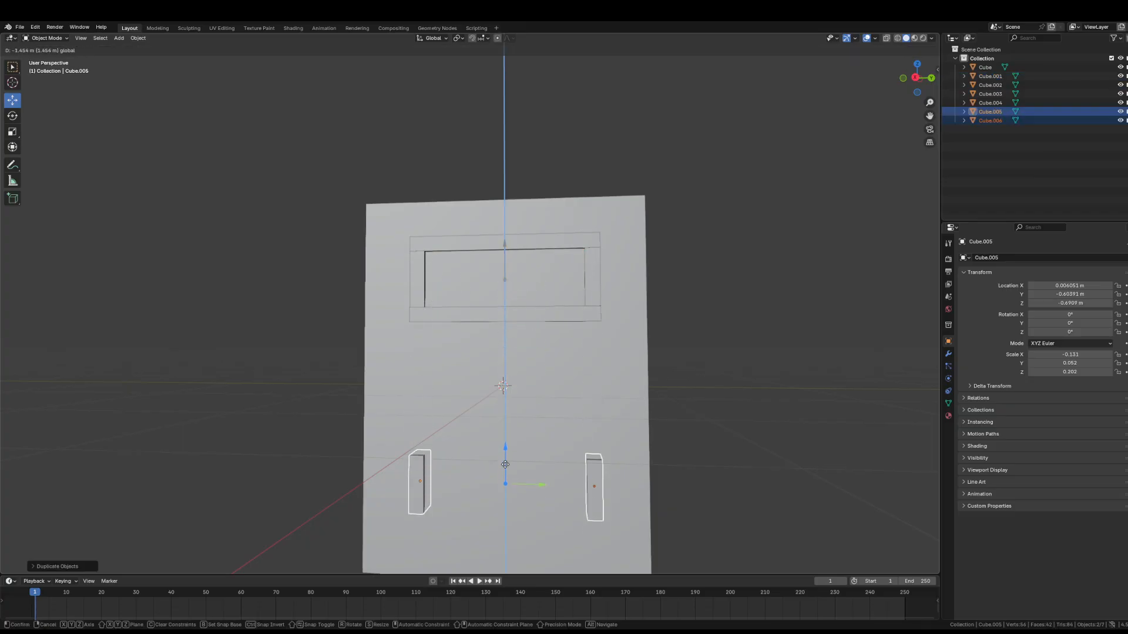
left_click(502, 461)
middle_click_drag(773, 452, 782, 442)
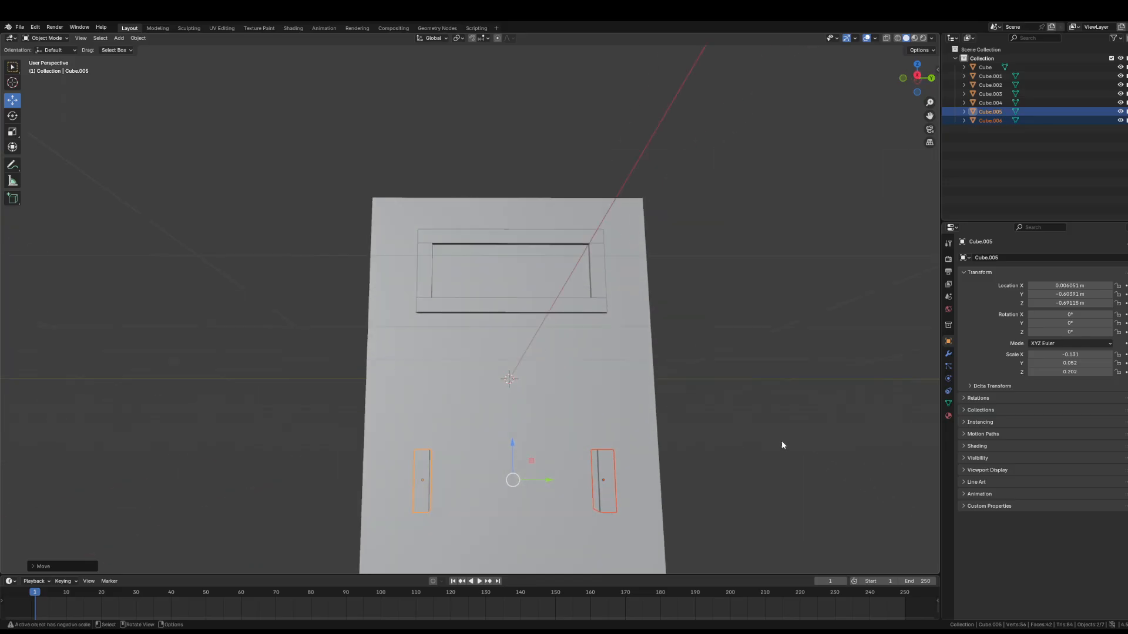
- Stretch the two lower vertical strips together along Z to a scale of about 0.388
scroll(782, 442, "down", 1)
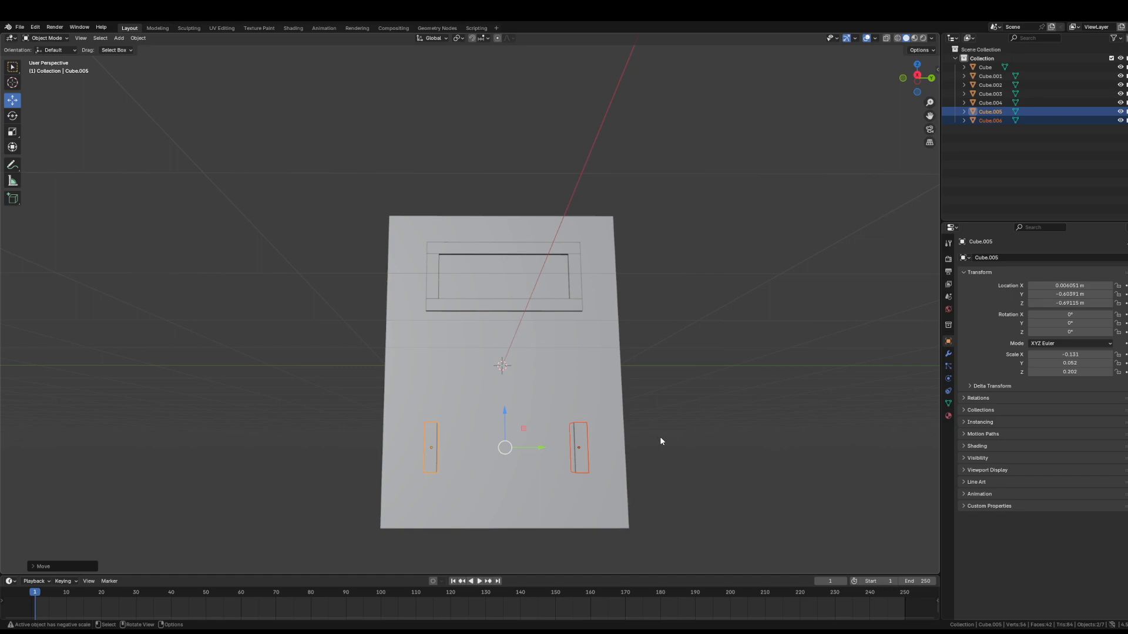
middle_click_drag(662, 443, 650, 448)
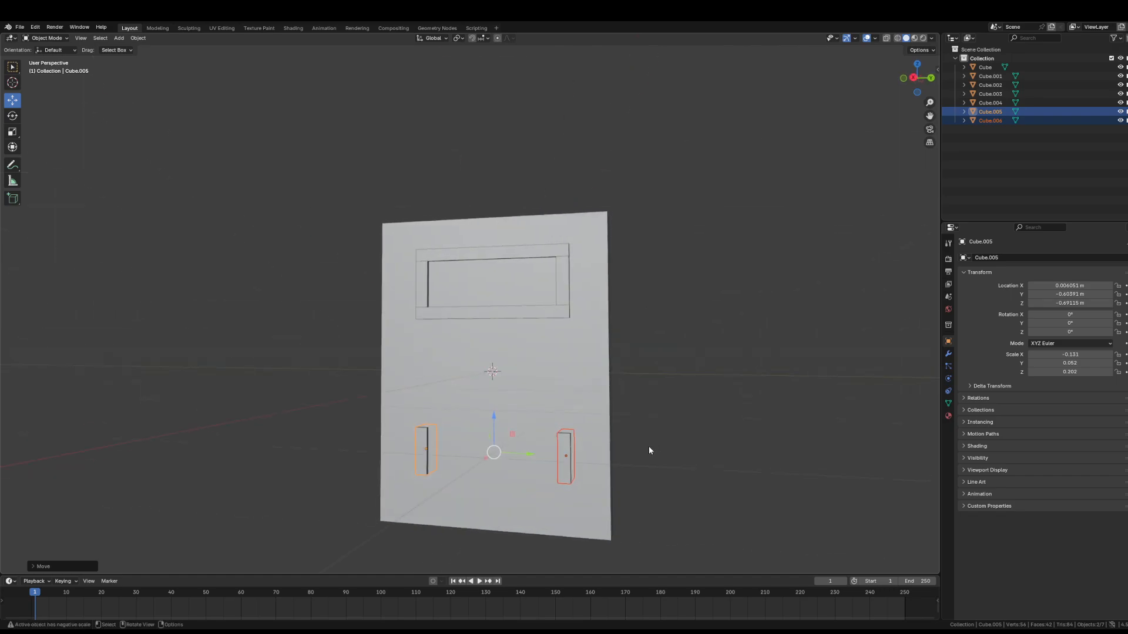
key("r")
right_click(506, 421)
left_click(11, 134)
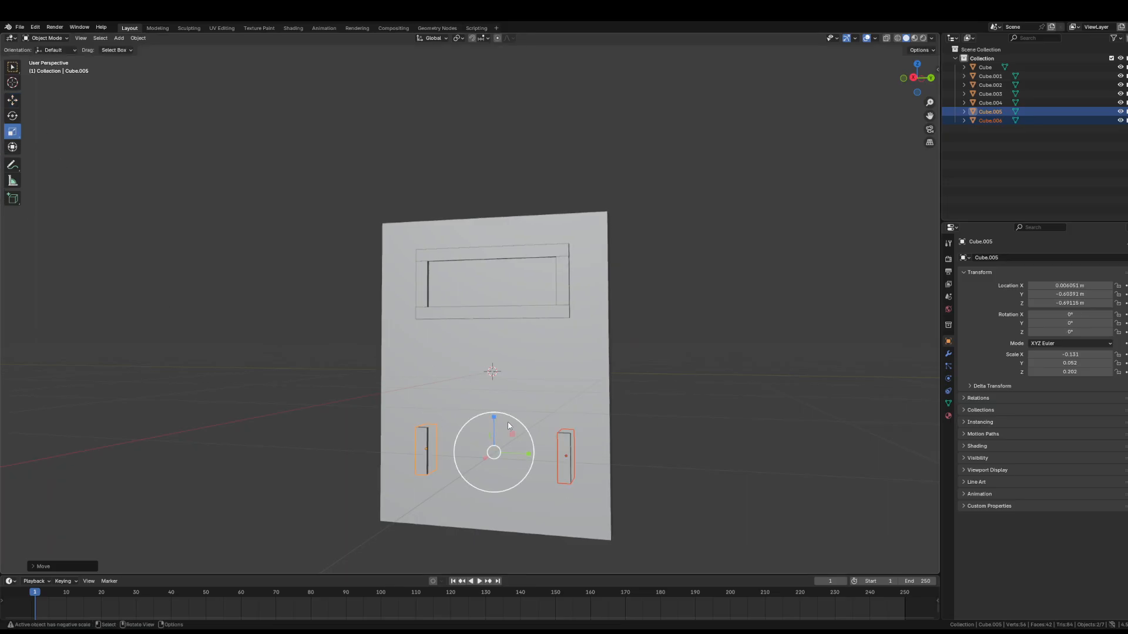
middle_click_drag(507, 422, 510, 415)
left_click_drag(502, 417, 513, 356)
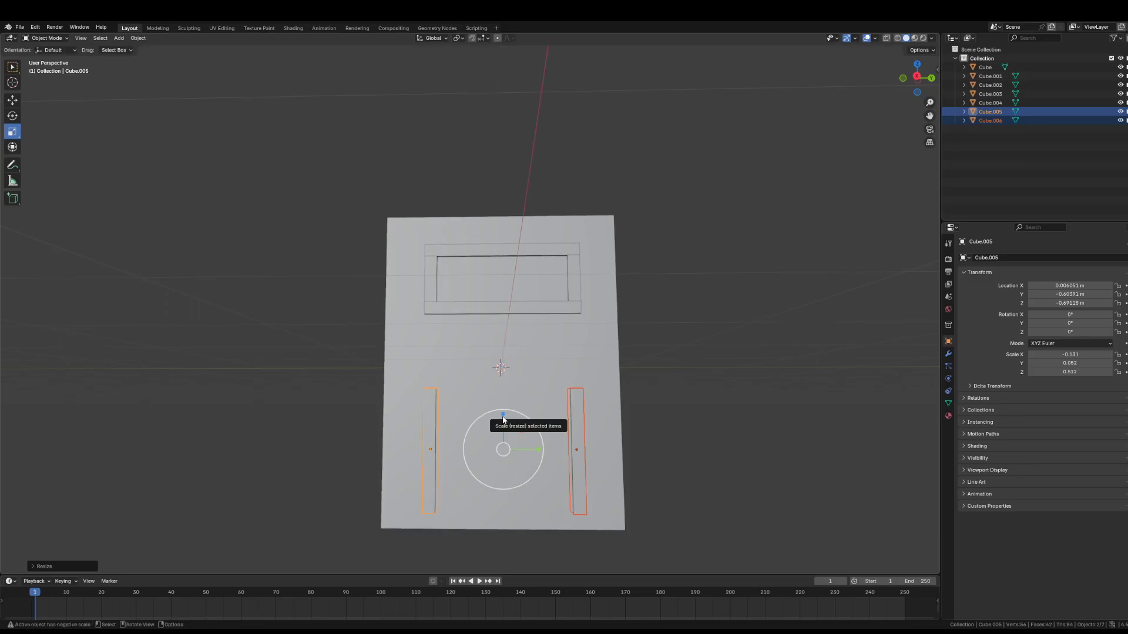
left_click_drag(503, 415, 504, 423)
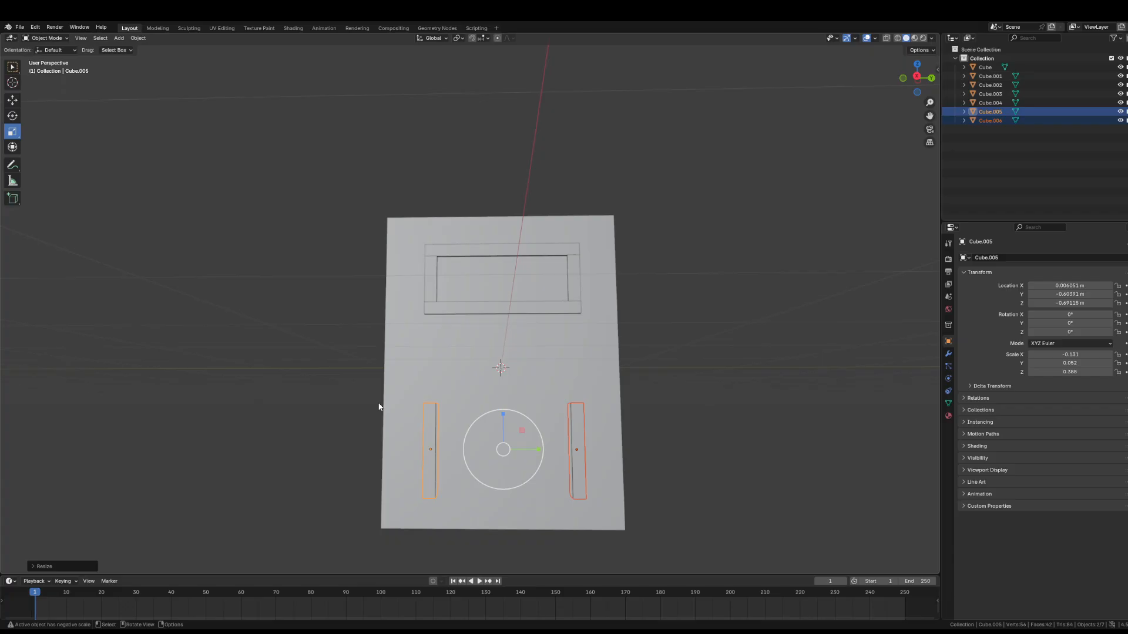
left_click(216, 363)
- Duplicate the upper frame's two horizontal strips and move the copies down along Z until the upper copy caps the lower vertical strips
left_click(502, 253)
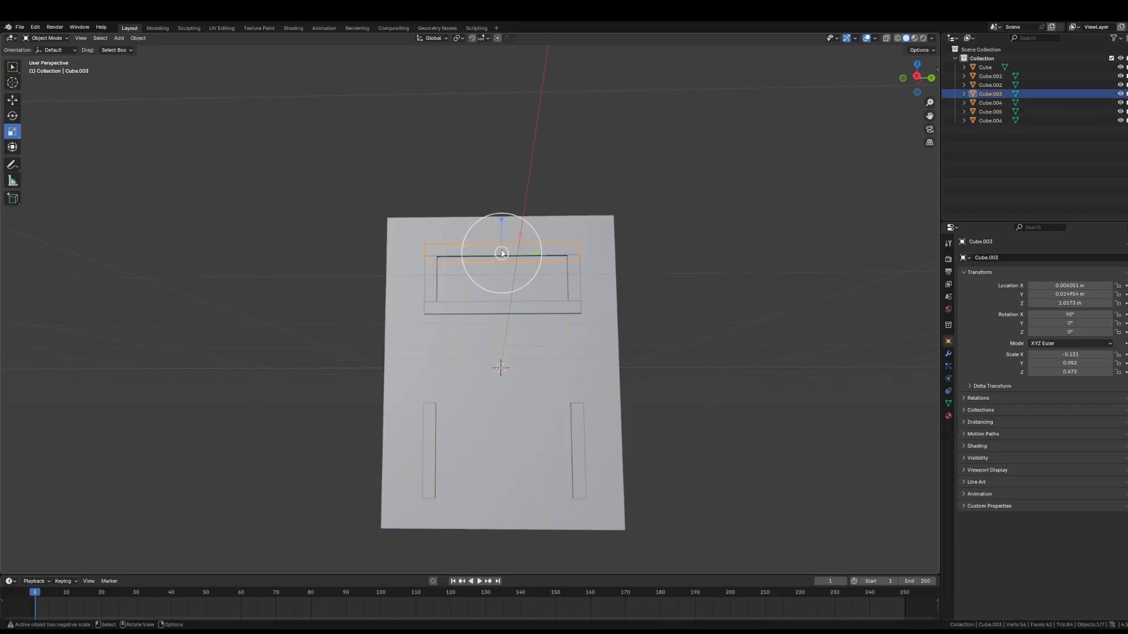
left_click(480, 308, "shift")
right_click(479, 308)
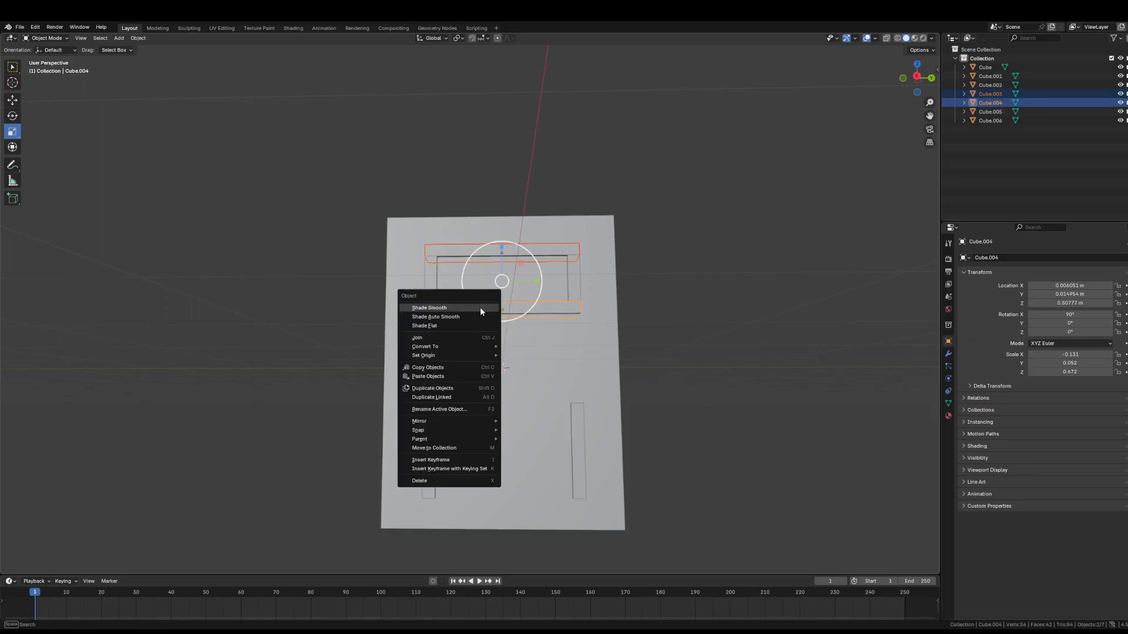
key("shift+d")
right_click(564, 310)
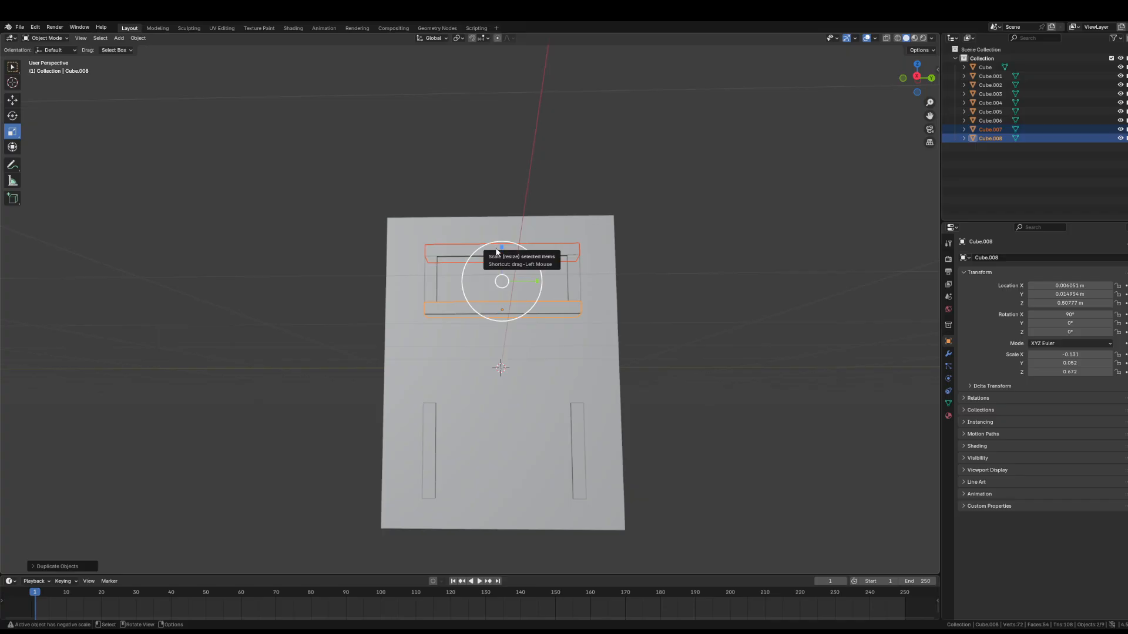
left_click(12, 100)
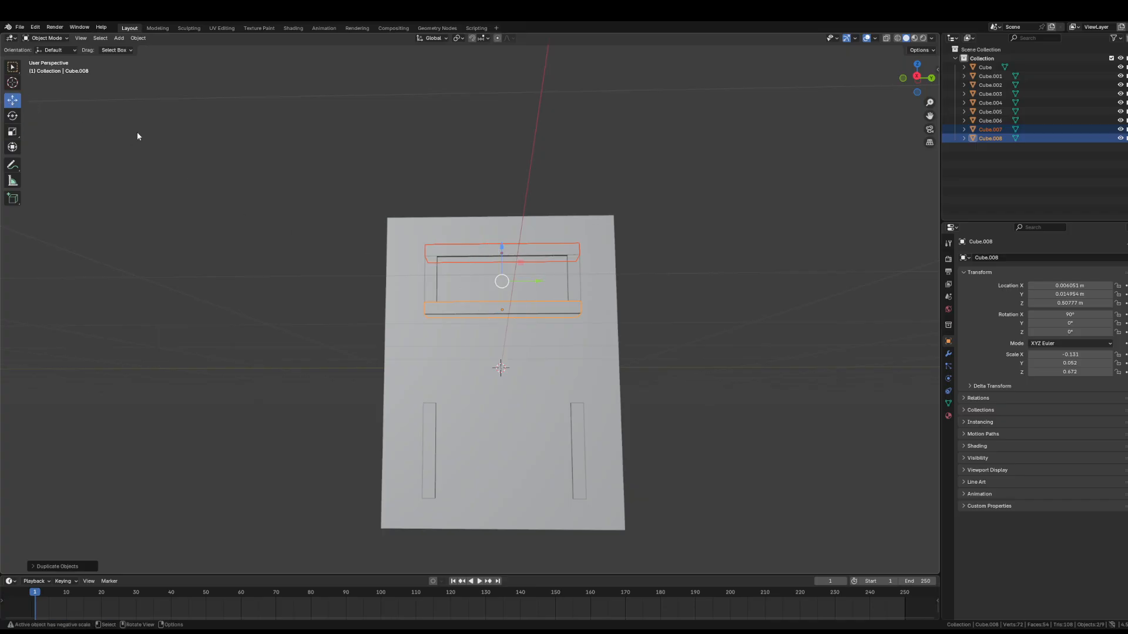
left_click_drag(505, 252, 504, 390)
scroll(741, 459, "up", 3)
middle_click_drag(741, 460, 726, 445)
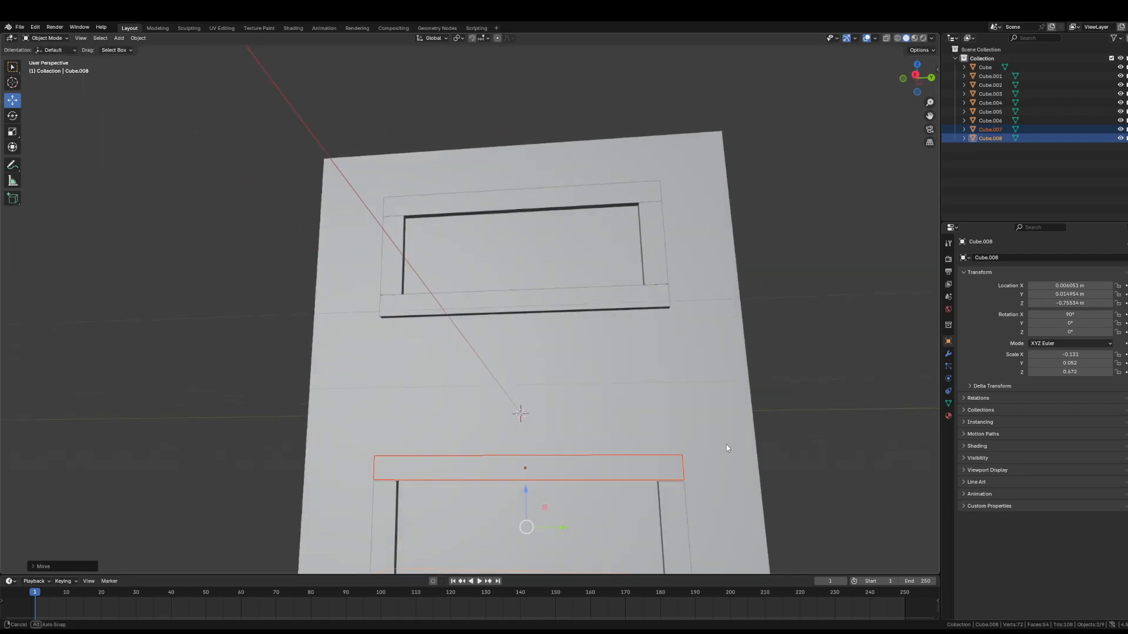
left_click_drag(527, 482, 527, 478)
scroll(673, 504, "down", 3)
middle_click_drag(673, 504, 579, 514)
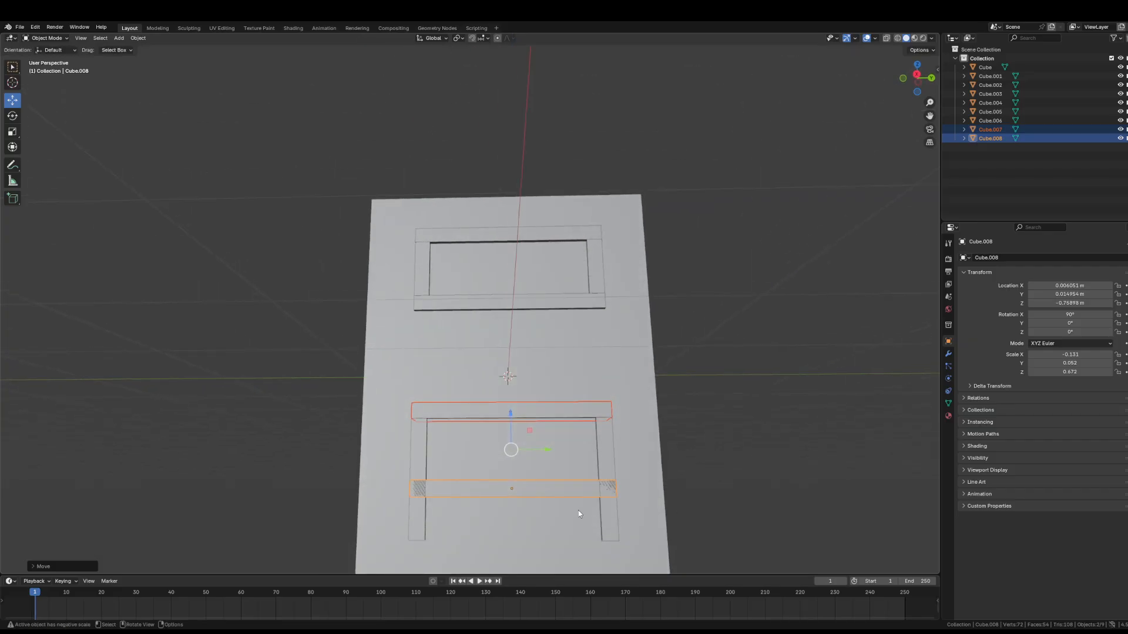
- Lower the bottom horizontal strip alone to about Z -1.132 m, closing the lower rectangular frame at the ends of its vertical strips
left_click(528, 496)
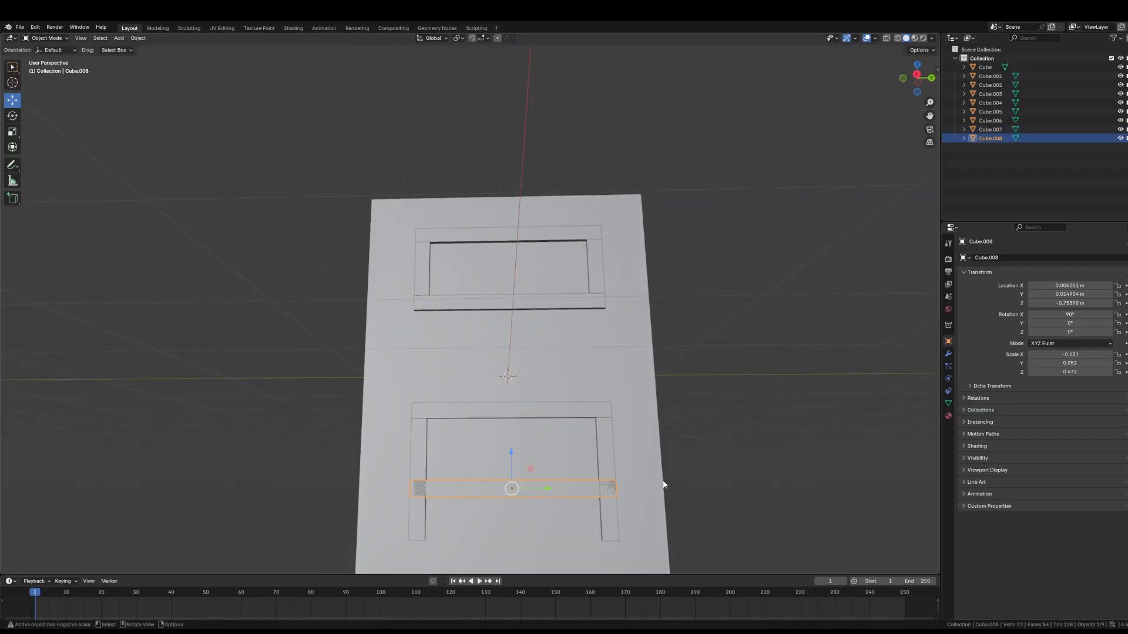
middle_click_drag(721, 456, 725, 299, "shift")
scroll(724, 265, "down", 1)
scroll(724, 265, "up", 2)
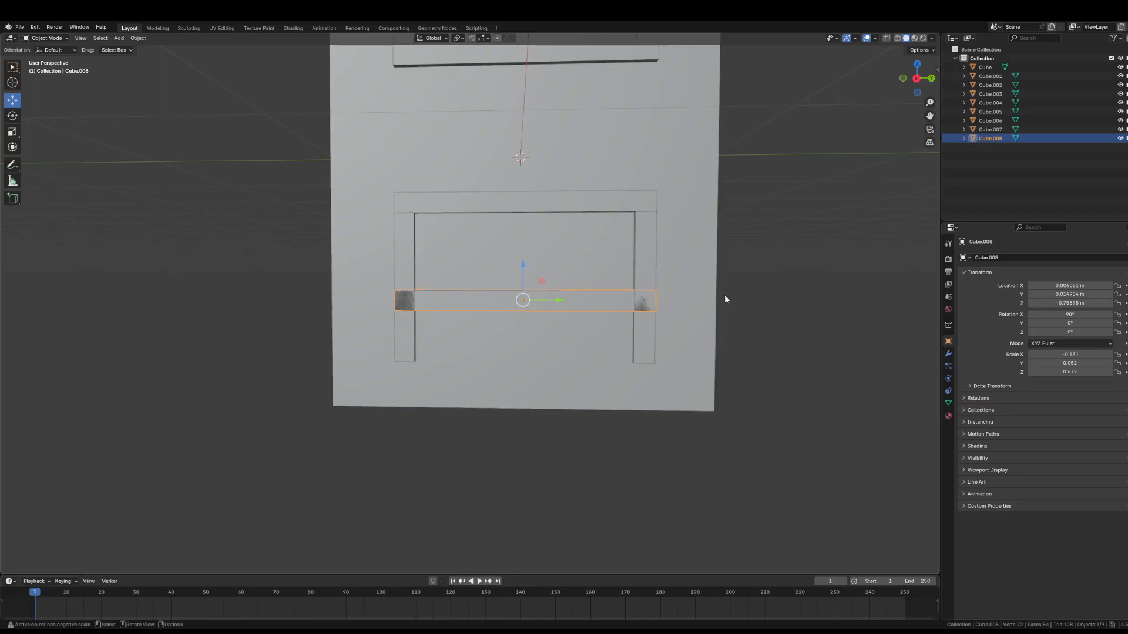
left_click_drag(525, 266, 528, 337)
scroll(584, 397, "up", 2)
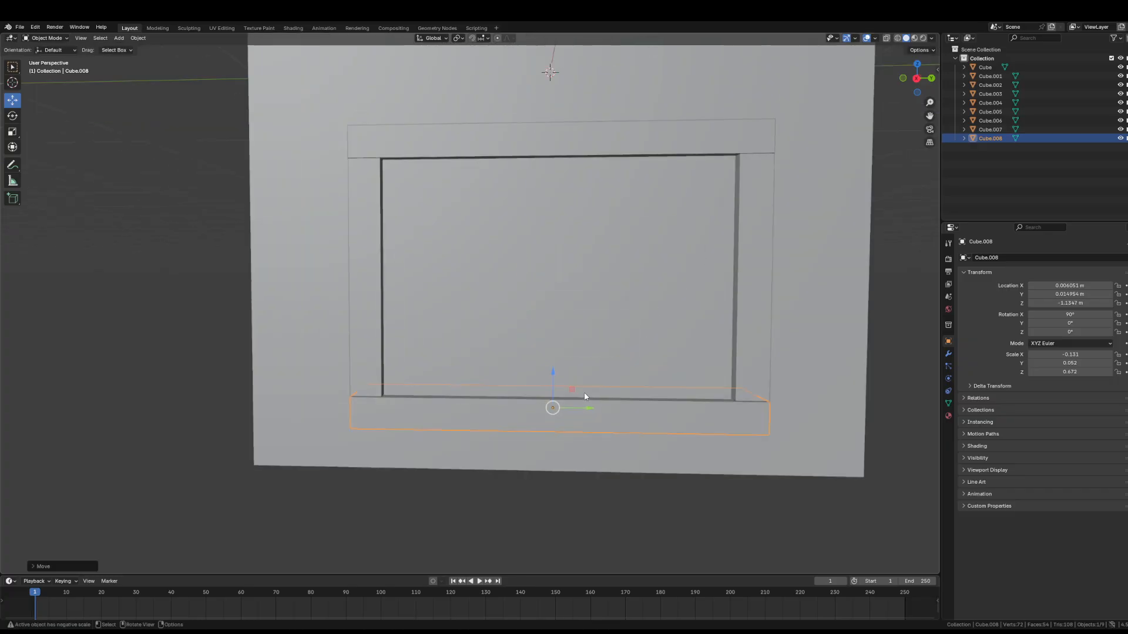
scroll(593, 376, "up", 1)
middle_click_drag(594, 376, 600, 371)
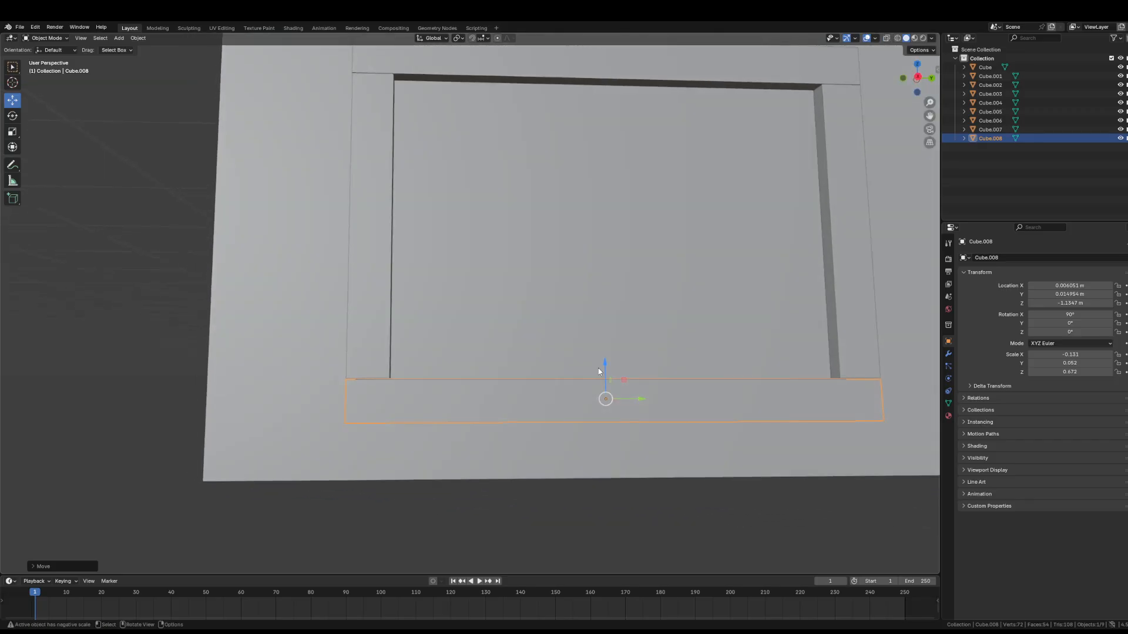
left_click_drag(607, 365, 608, 363)
middle_click_drag(285, 320, 558, 299)
scroll(557, 296, "down", 3)
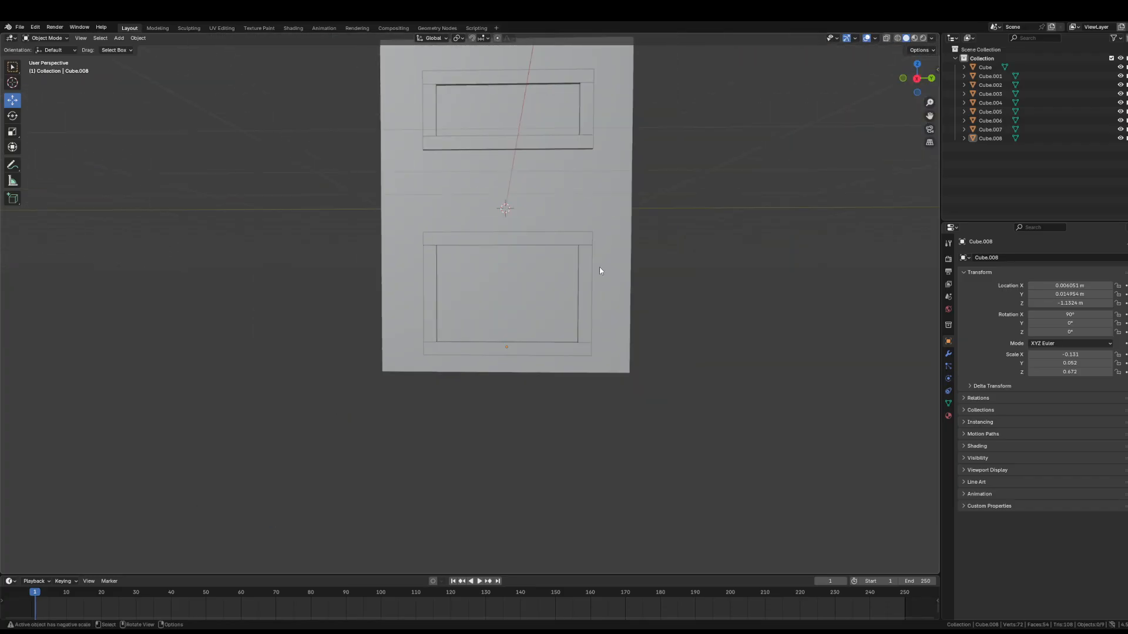
- Duplicate the upper frame's right vertical strip and lower the copy to about Z 0.104 m, between the two frames
middle_click_drag(600, 267, 600, 288)
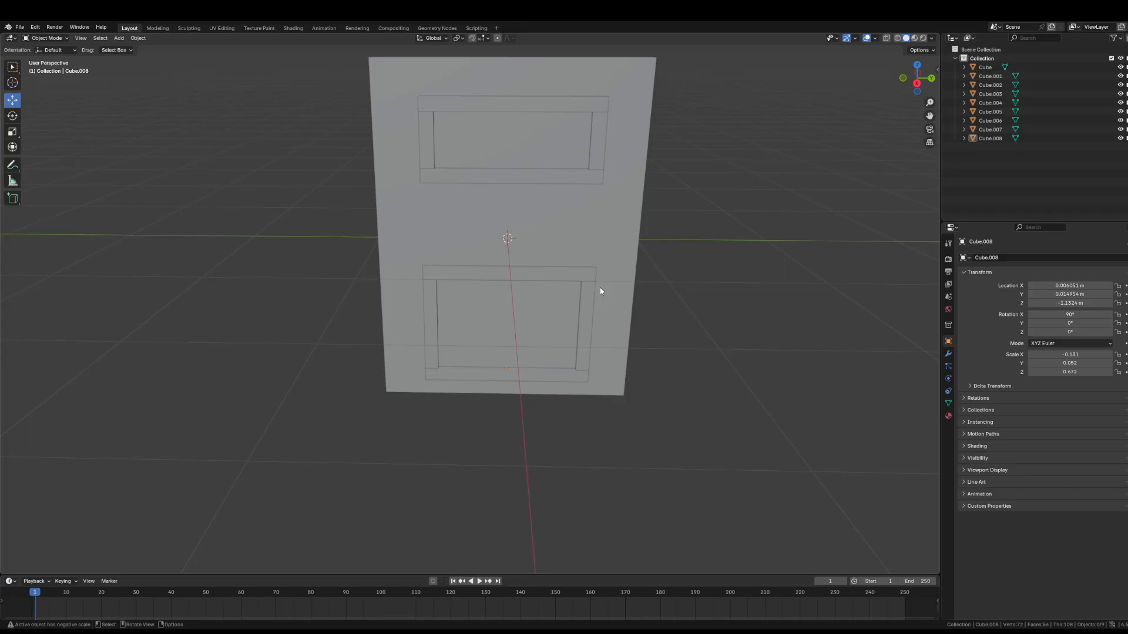
middle_click_drag(601, 291, 642, 302)
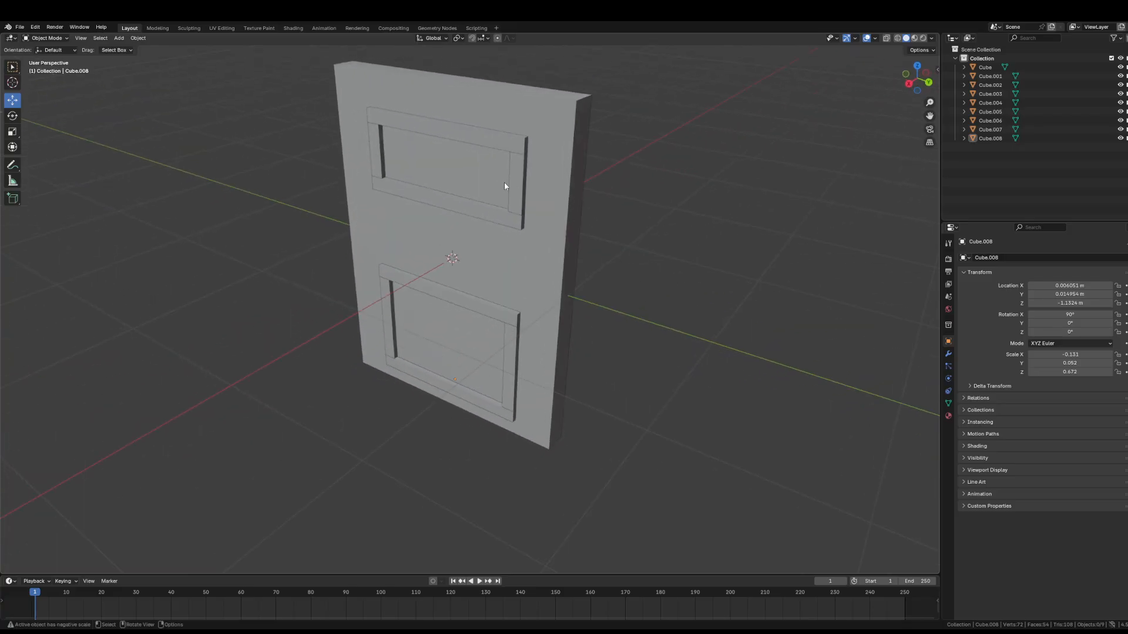
left_click(514, 195)
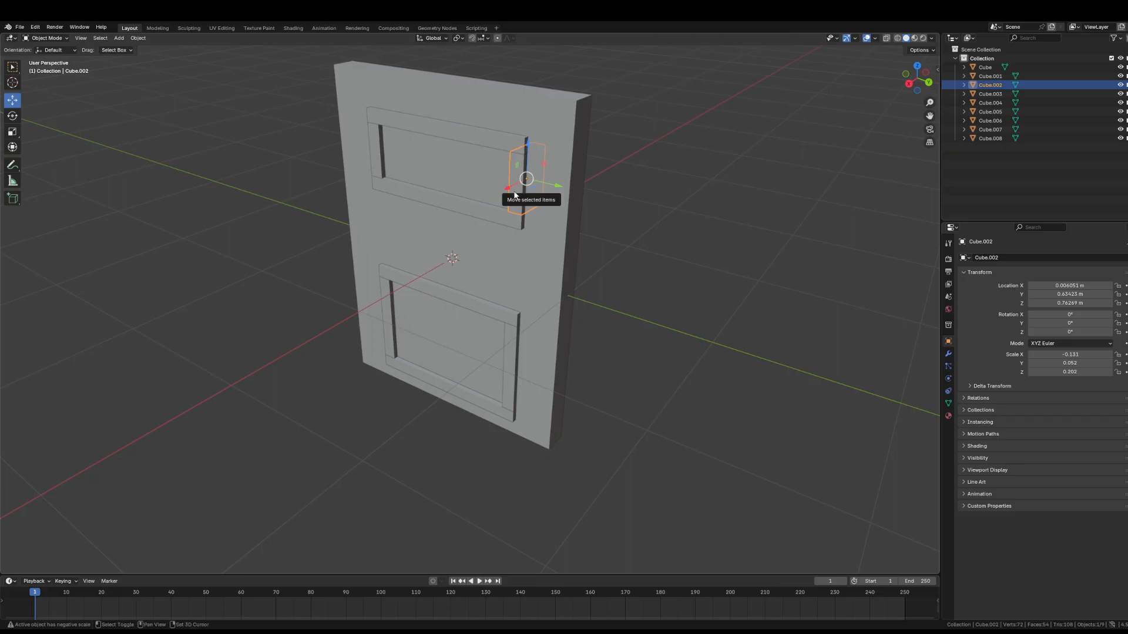
key("shift+d")
right_click(514, 191)
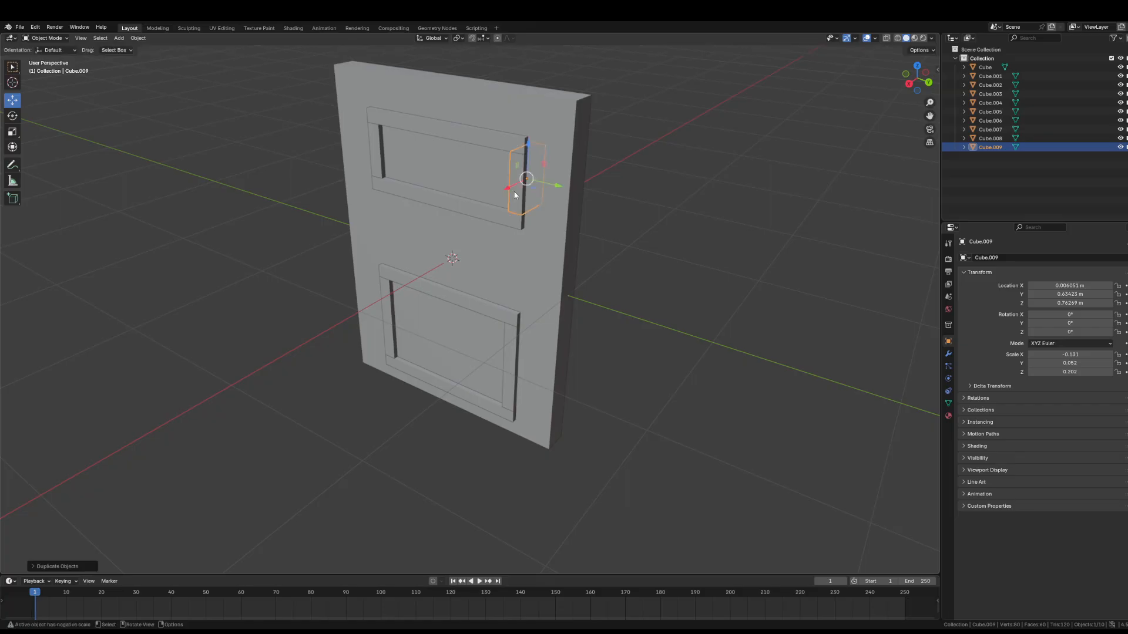
left_click_drag(527, 146, 517, 239)
middle_click_drag(517, 240, 654, 256)
left_click_drag(581, 186, 579, 187)
left_click(825, 264)
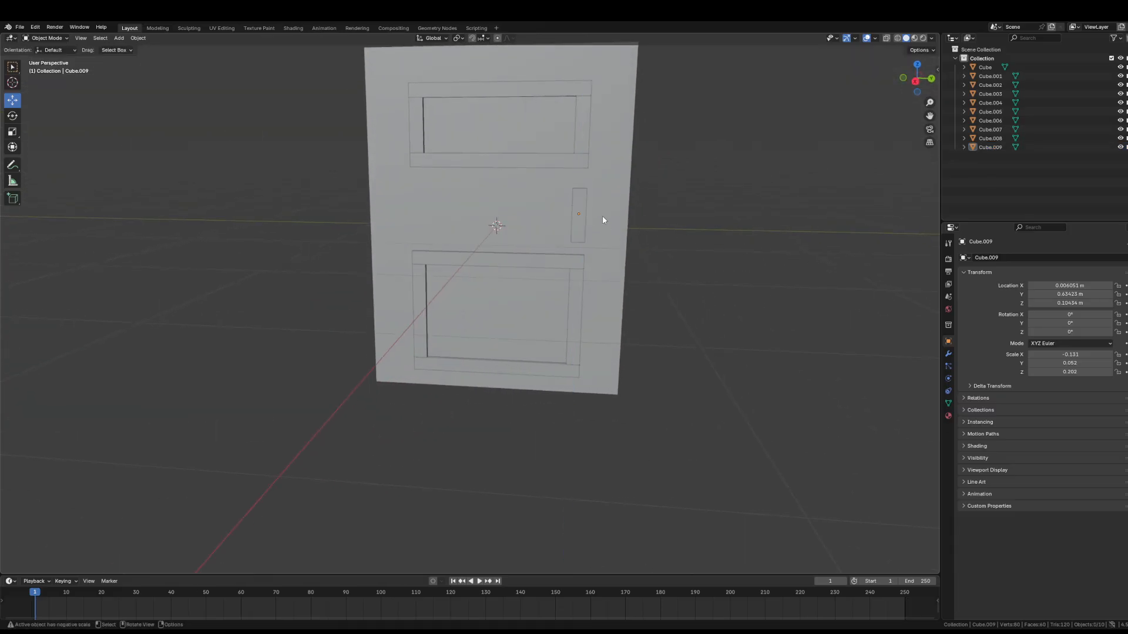
- Measure from the door slab's bottom right corner up along its side edge and delete the ruler
middle_click_drag(664, 219, 656, 213)
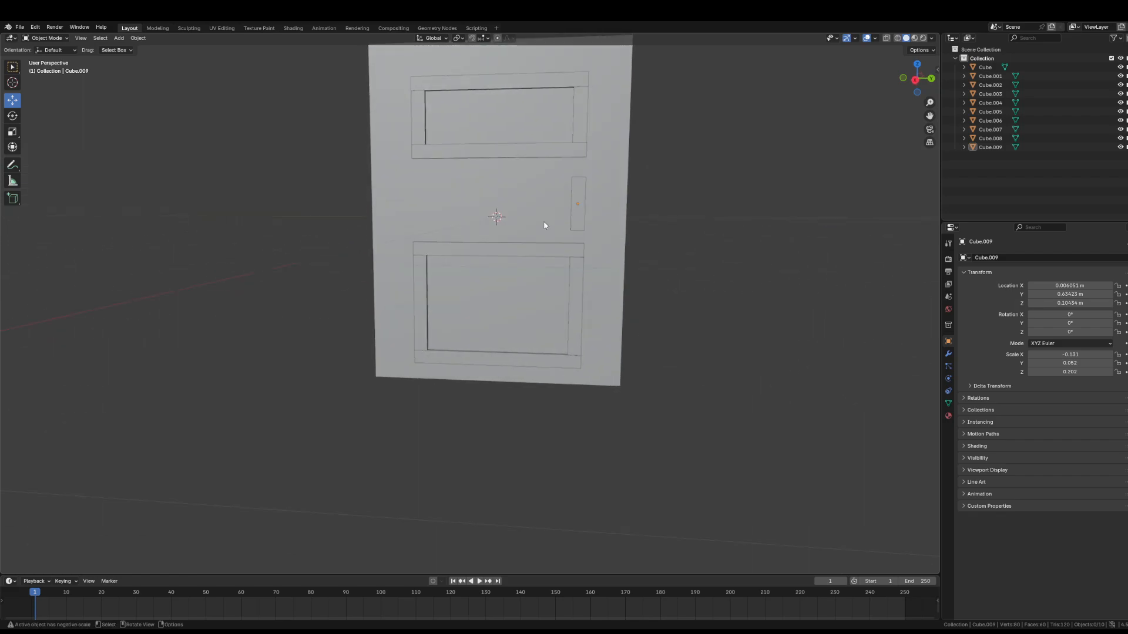
left_click(12, 180)
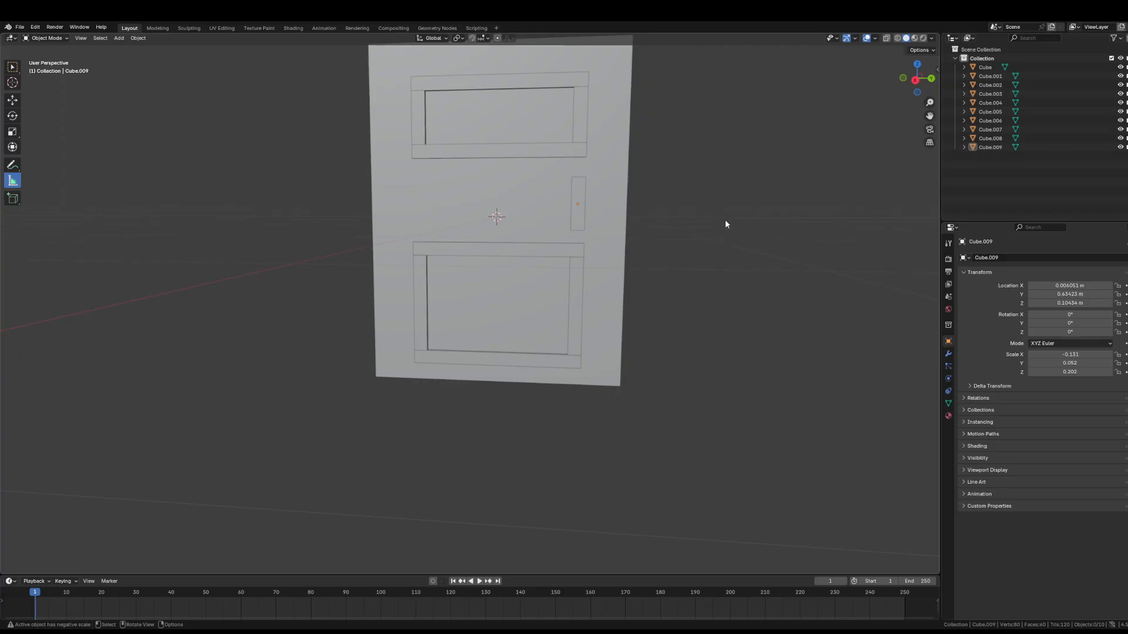
middle_click_drag(727, 224, 660, 250)
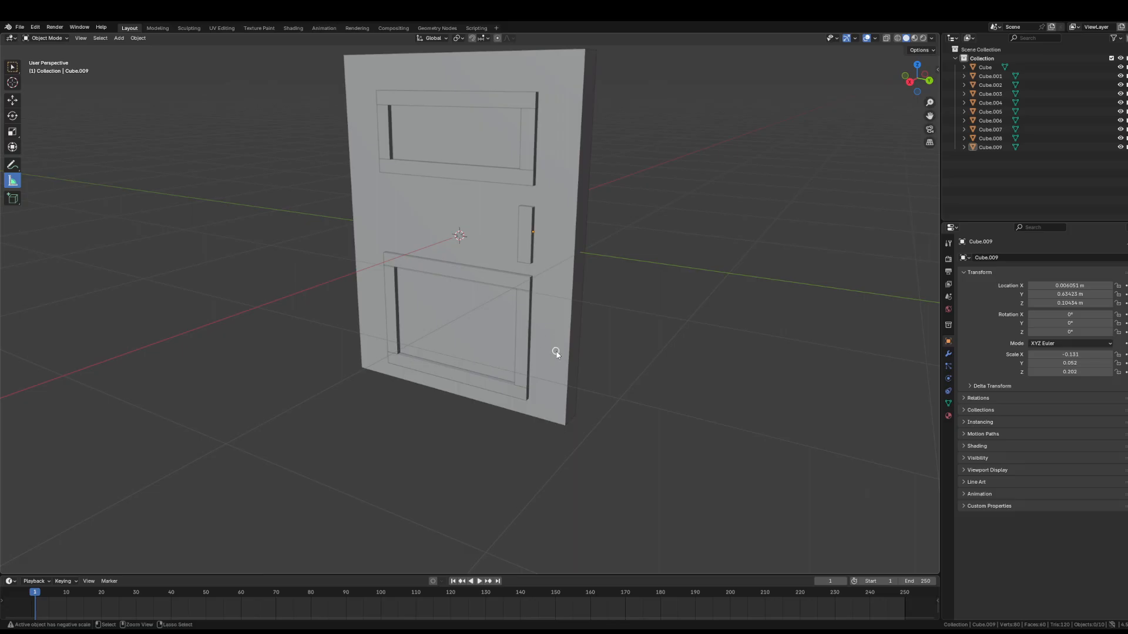
left_click_drag(565, 426, 575, 242)
key("Delete")
- Move the short vertical strip between the frames along Y to about 0.9 m, close to the door's side edge
left_click(524, 229)
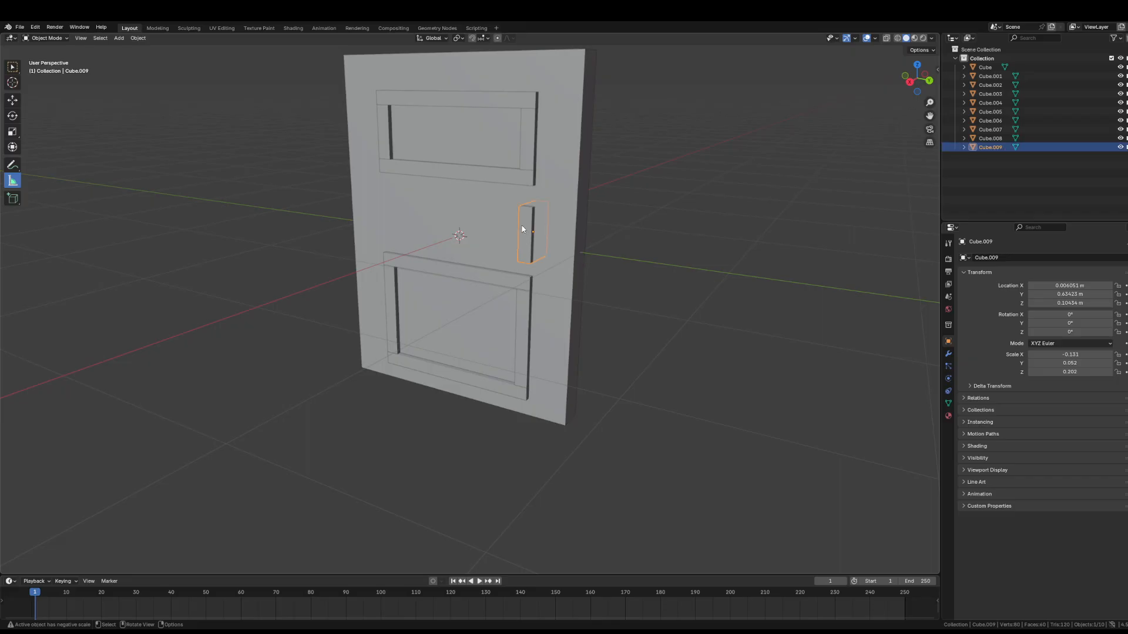
left_click(12, 100)
left_click_drag(558, 235, 639, 266)
mouse_move(639, 265)
middle_mouse_down()
mouse_move(672, 254)
mouse_move(660, 259)
middle_mouse_up()
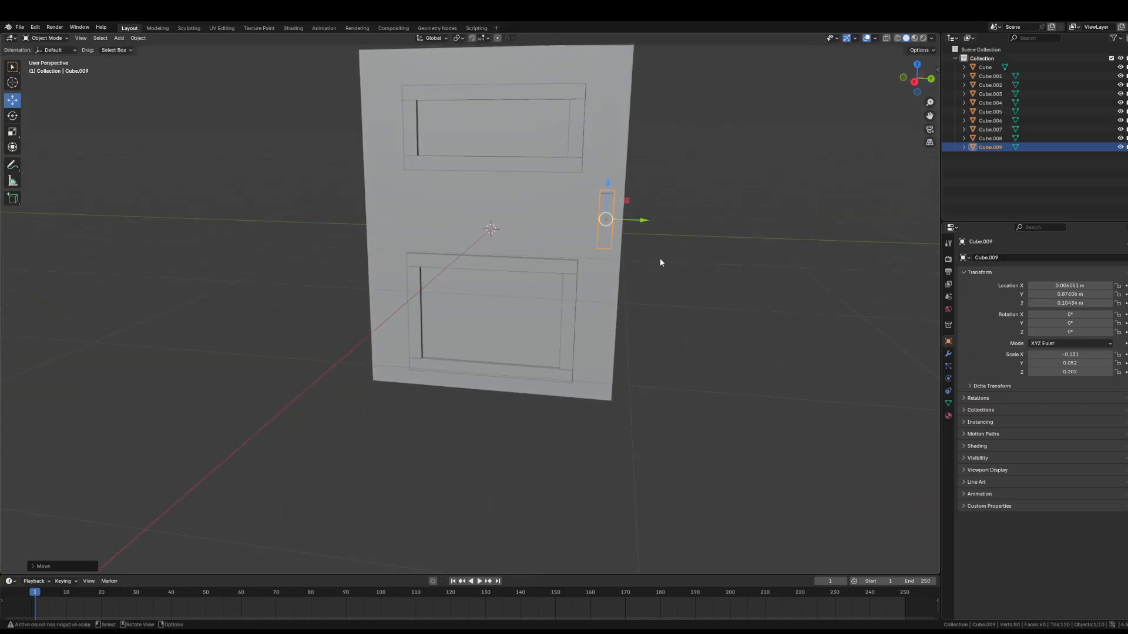
left_click_drag(636, 222, 639, 221)
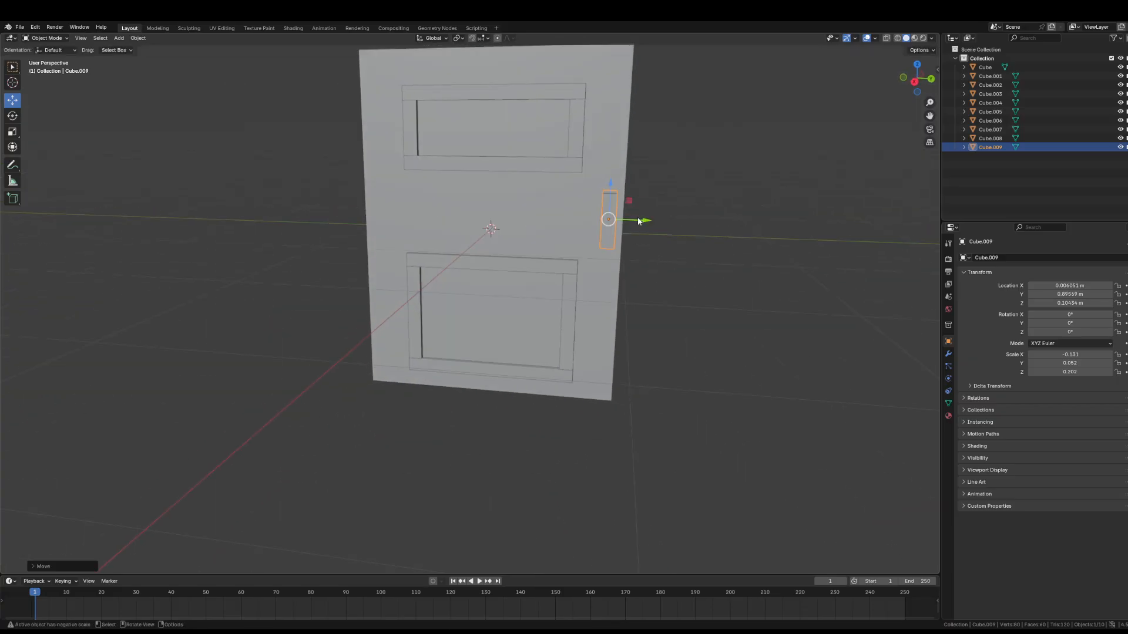
left_click(701, 256)
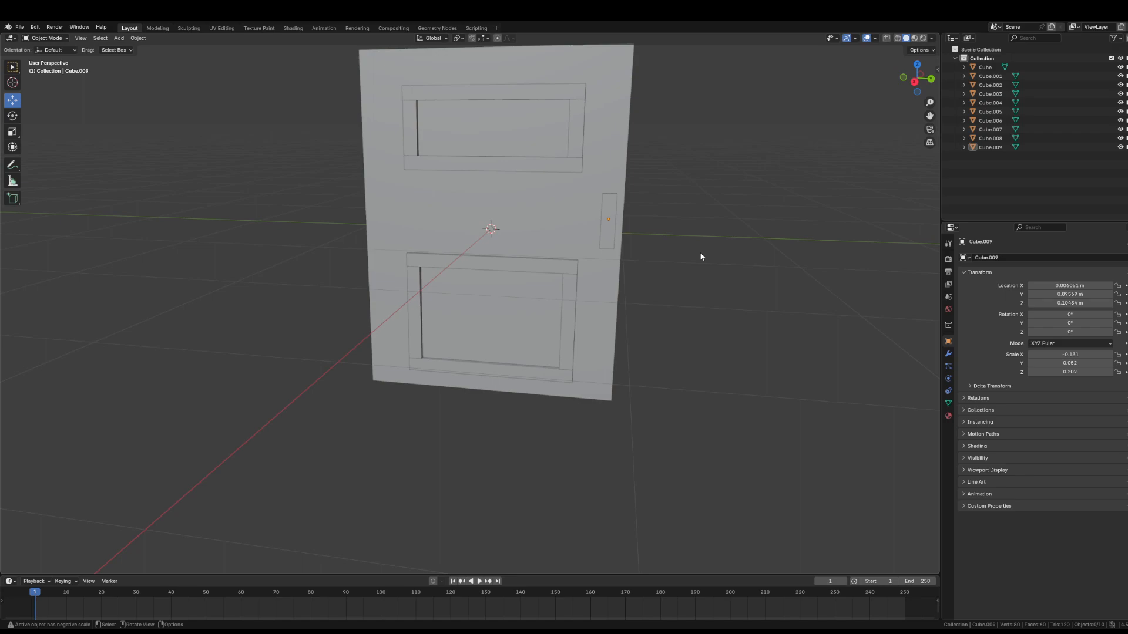
- Shrink the short strip near the door's edge into a small handle block with scale Y about 0.020 and Z about 0.026
left_click(611, 218)
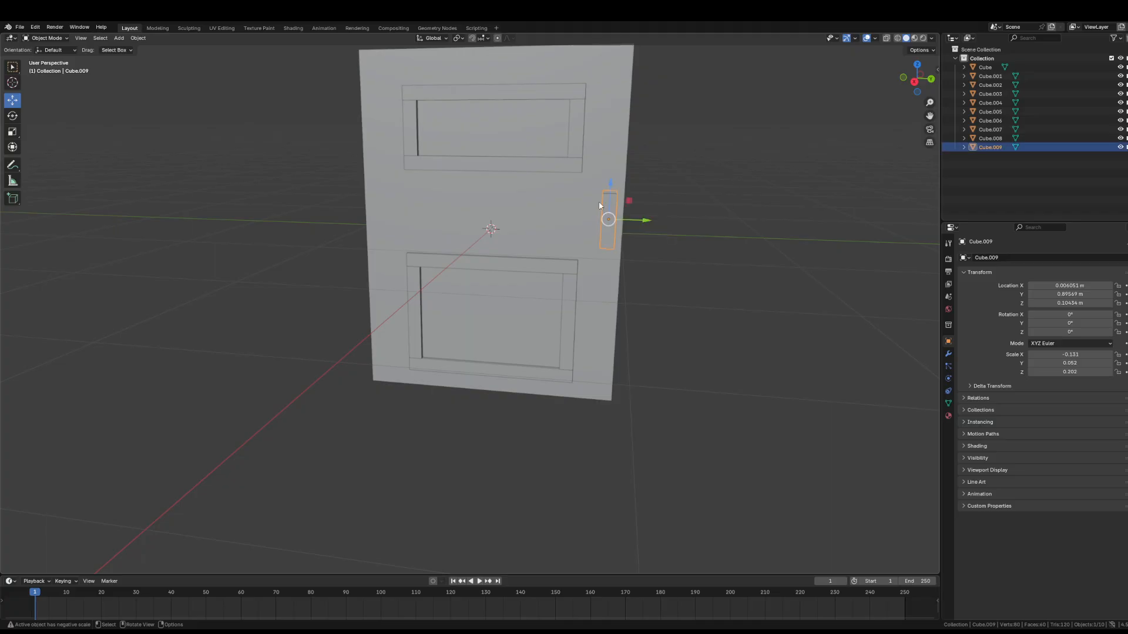
key("shift+space")
key("s")
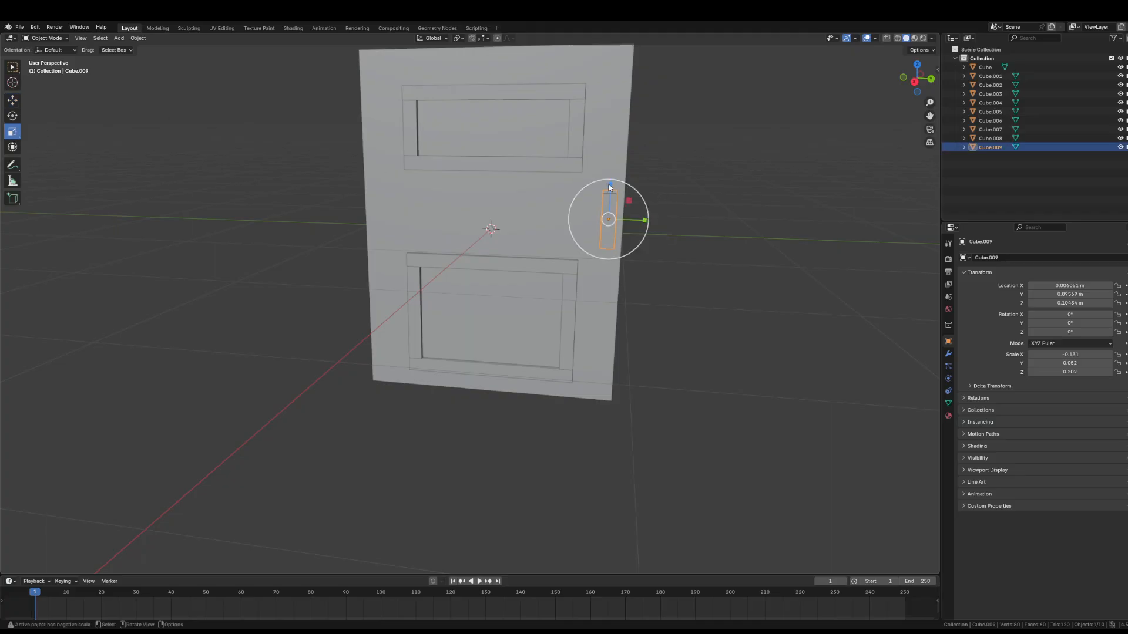
left_click_drag(610, 184, 611, 212)
scroll(696, 242, "up", 5)
middle_click_drag(696, 241, 650, 250)
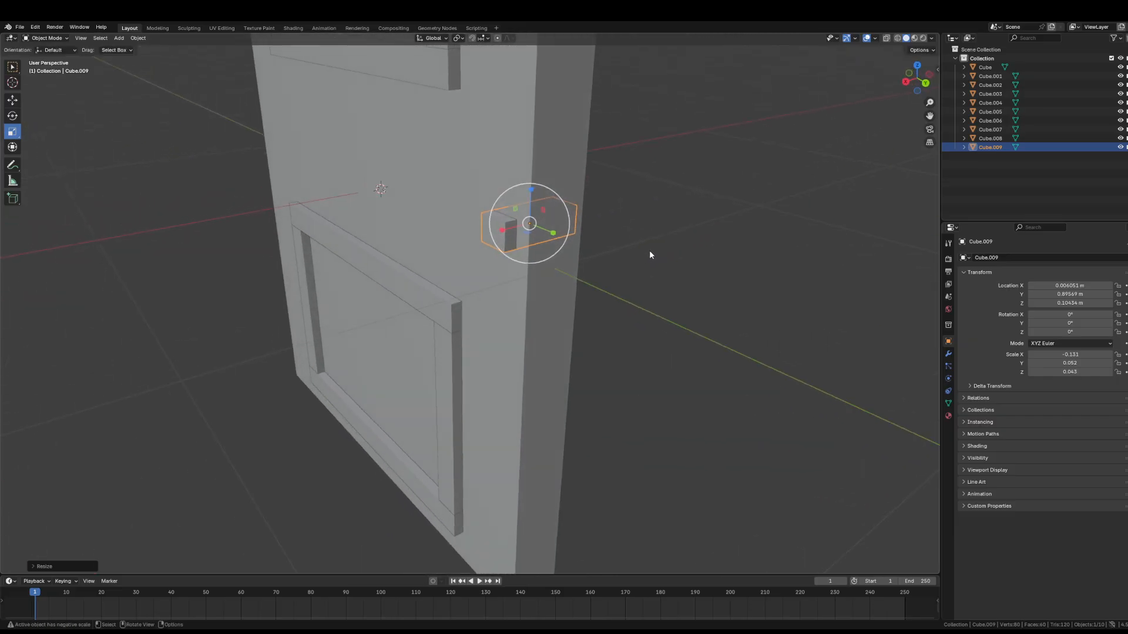
left_click_drag(533, 198, 530, 207)
middle_click_drag(680, 256, 723, 262)
left_click_drag(762, 229, 727, 228)
middle_click_drag(809, 283, 781, 282)
left_click(796, 284)
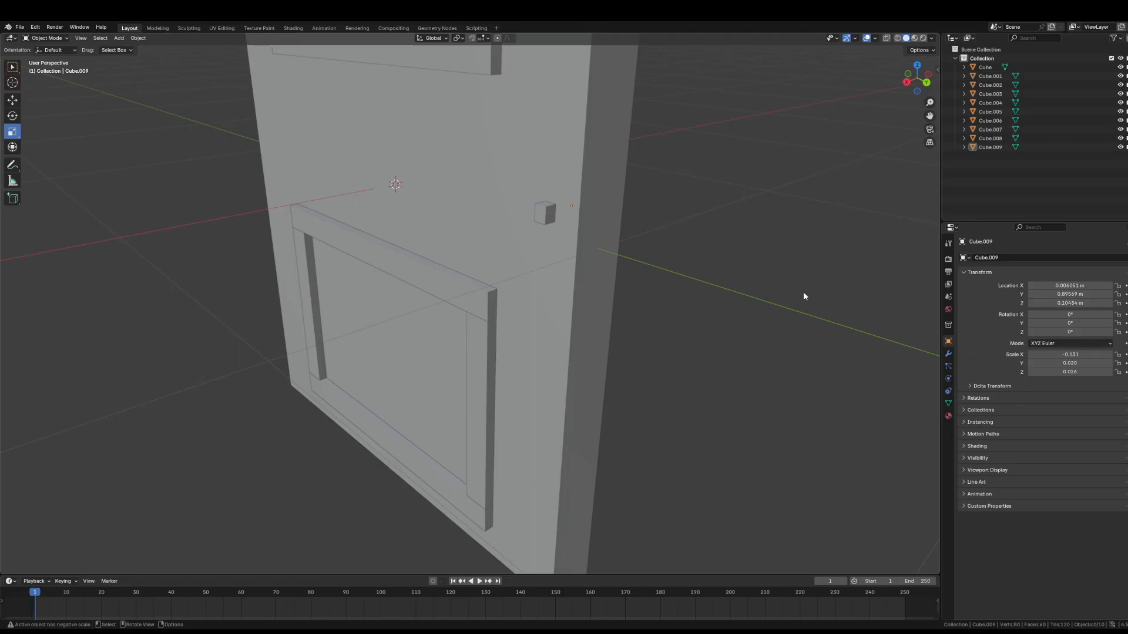
- Duplicate the small handle block in place
middle_click_drag(760, 313, 642, 311)
scroll(752, 310, "up", 4)
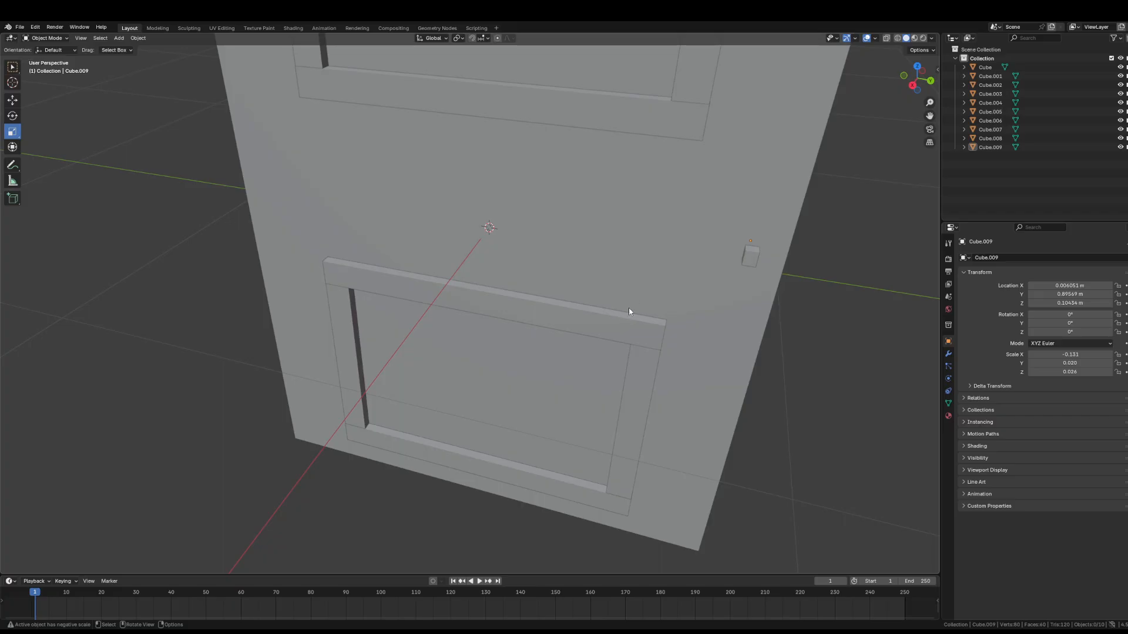
left_click(750, 261)
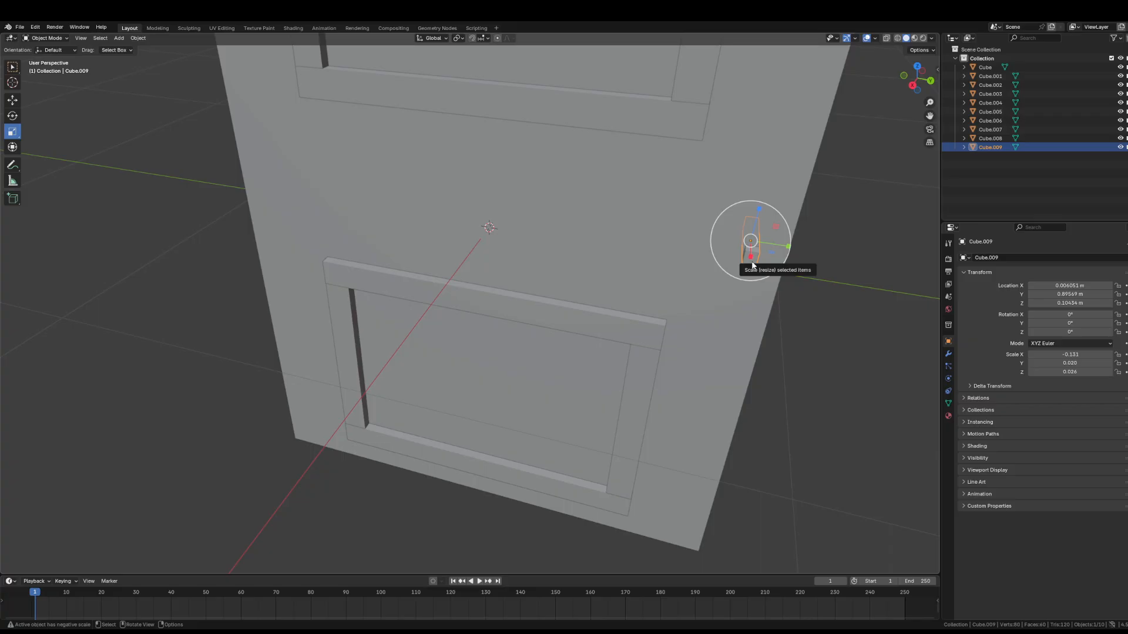
key("shift")
key("shift+d")
key("Escape")
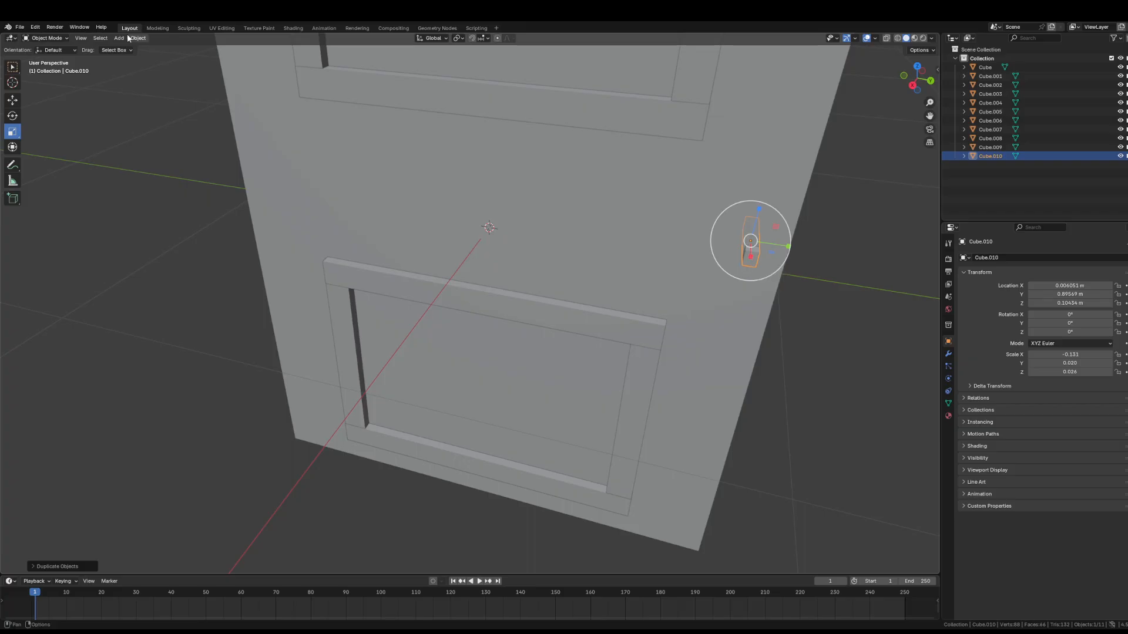
- Move the duplicated handle block out from the door along X to about 0.26 m and rotate it 90° about Z
left_click(12, 100)
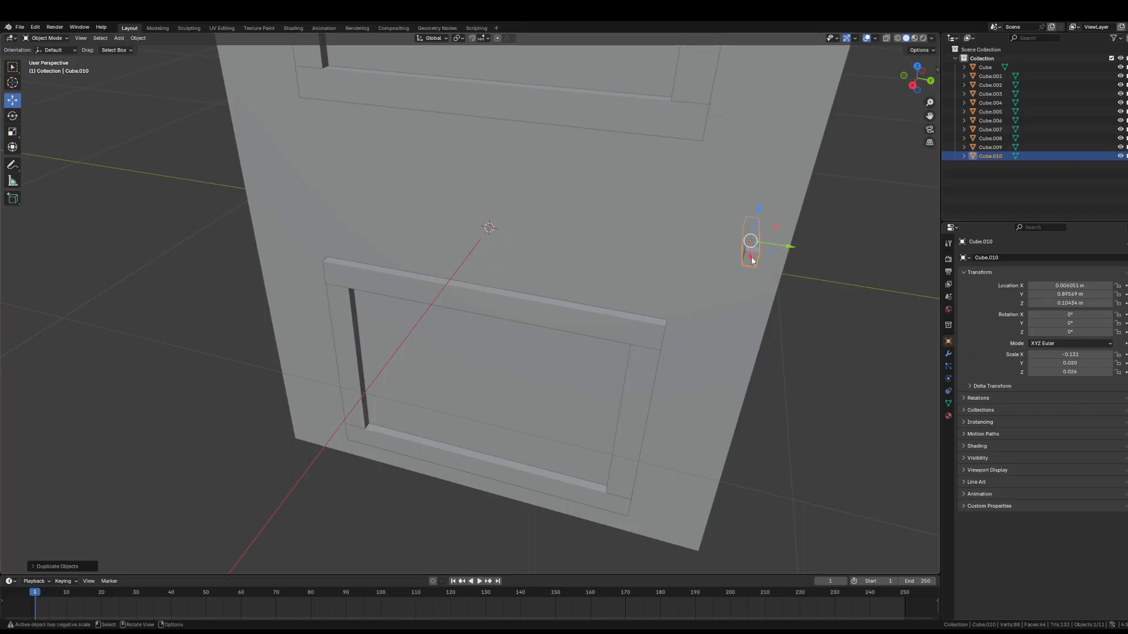
left_click_drag(753, 261, 815, 253)
left_click(13, 116)
left_click(1069, 332)
type("90")
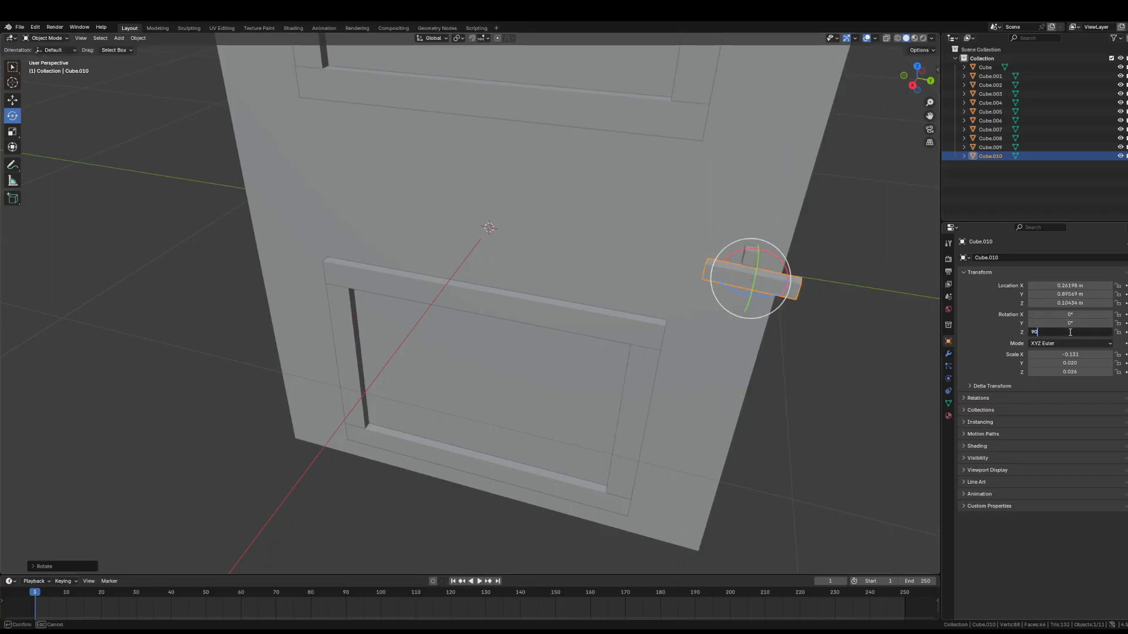
key("Return")
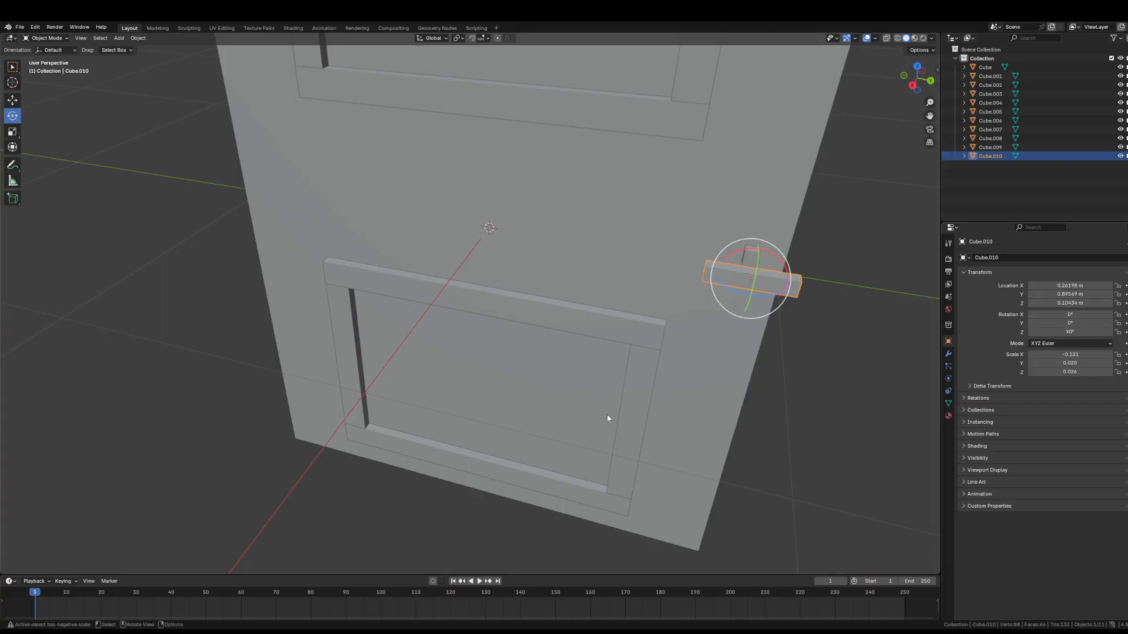
- Scale the rotated handle bar slightly taller, to a Z scale of about 0.029
left_click(13, 100)
left_click(12, 133)
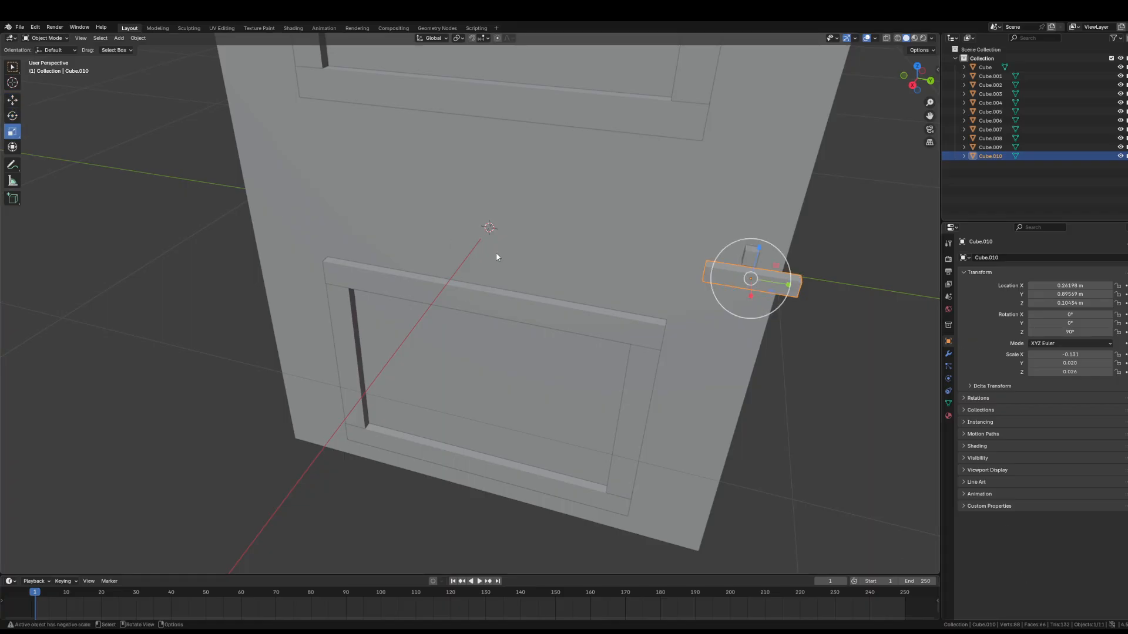
middle_click_drag(826, 292, 825, 242)
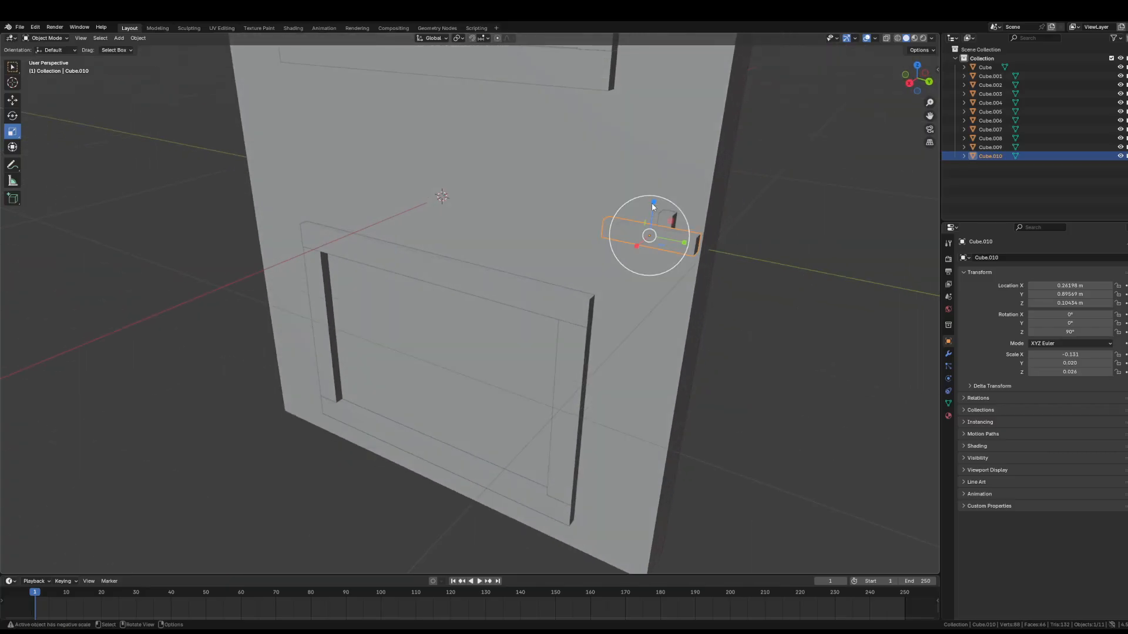
left_click_drag(653, 202, 652, 190)
left_click(855, 293)
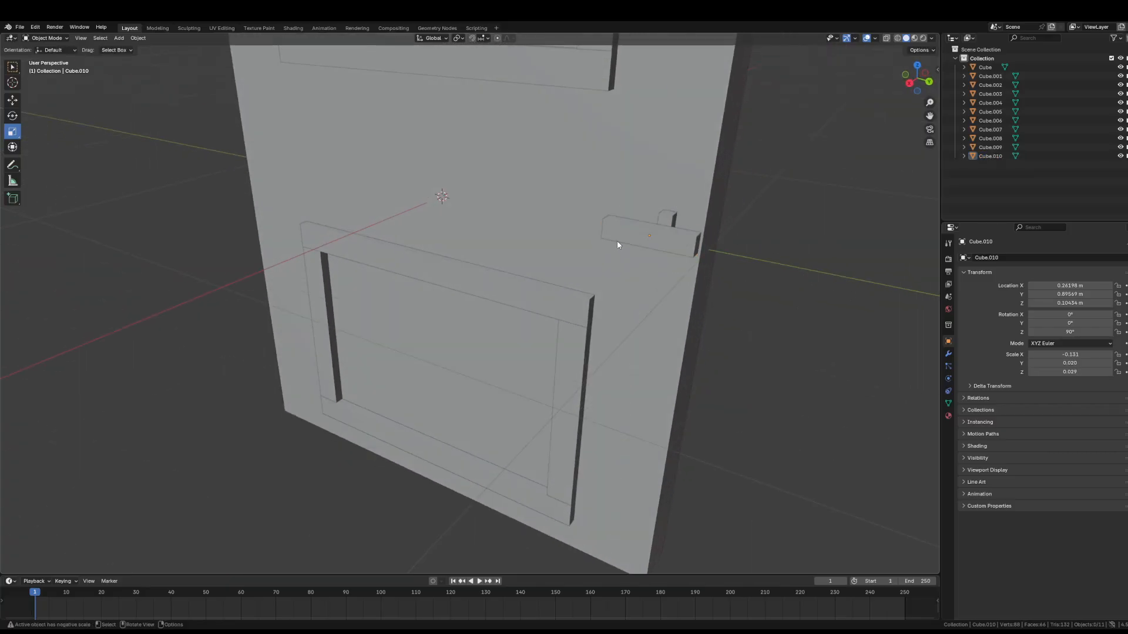
- Move the handle bar along X to about 0.147 m so it meets the end of the small block
left_click(17, 100)
left_click(658, 241)
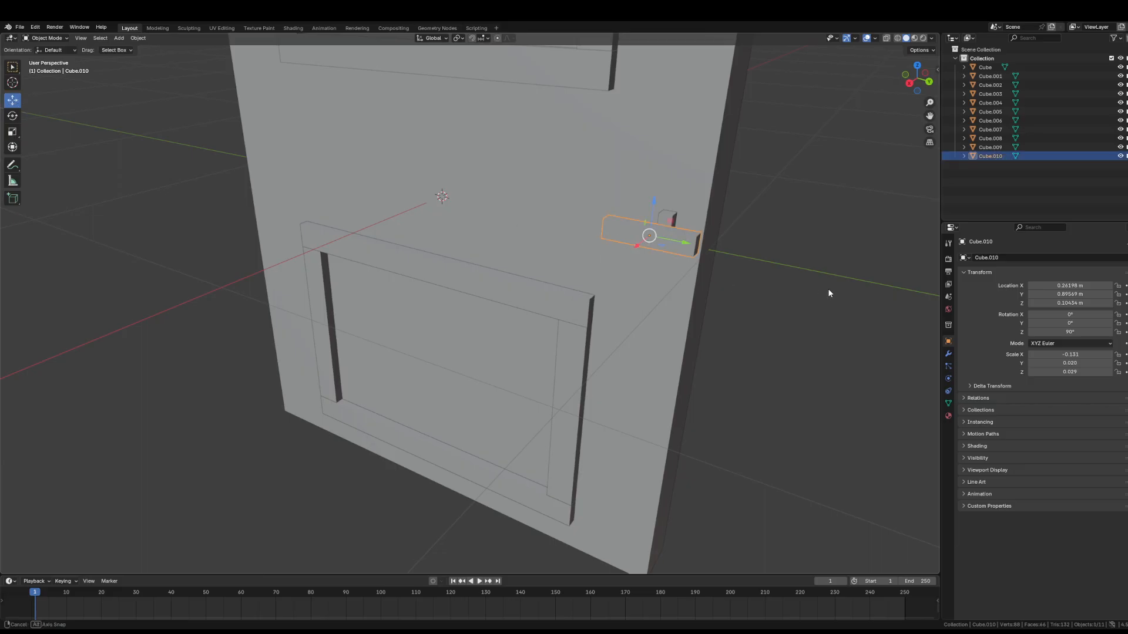
middle_click_drag(830, 292, 803, 299)
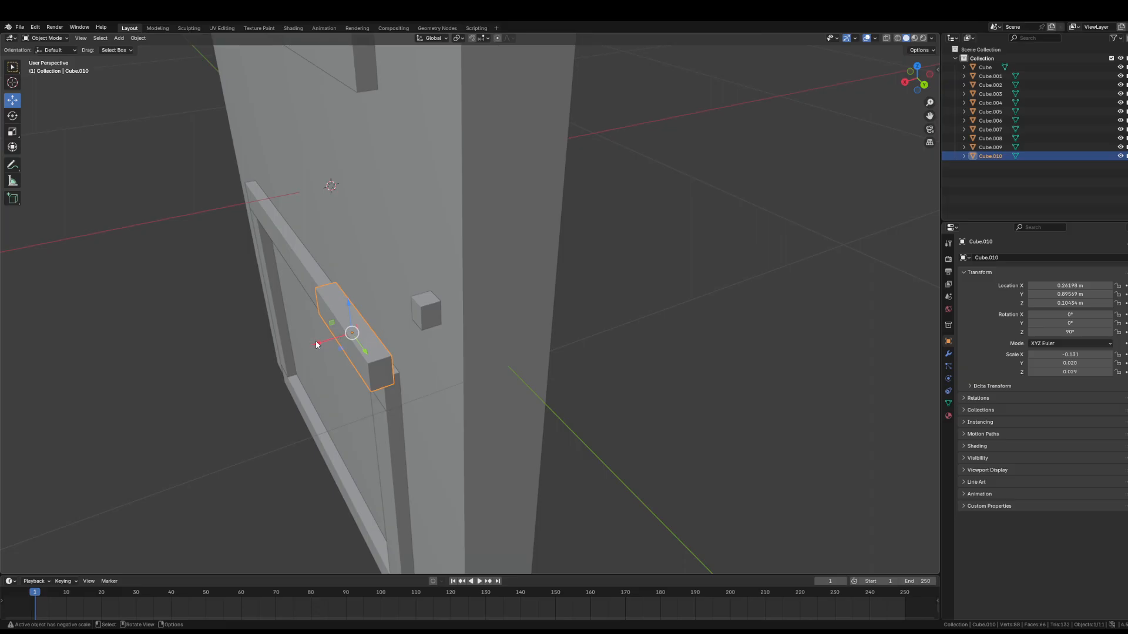
left_click_drag(316, 345, 378, 336)
middle_click_drag(540, 336, 519, 331)
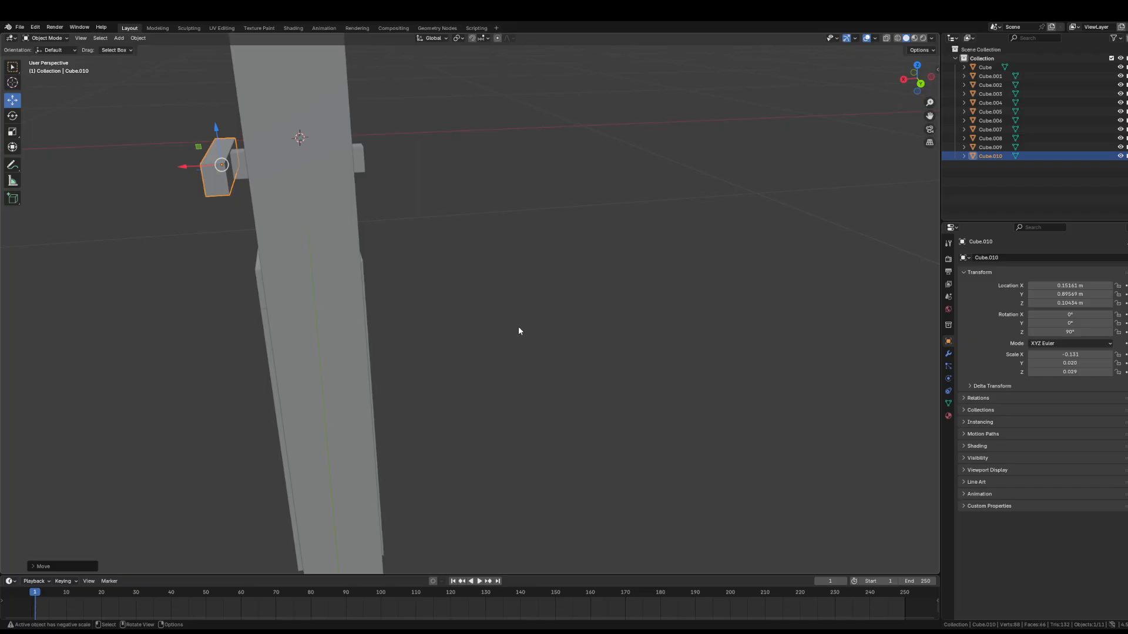
middle_click_drag(520, 328, 537, 353)
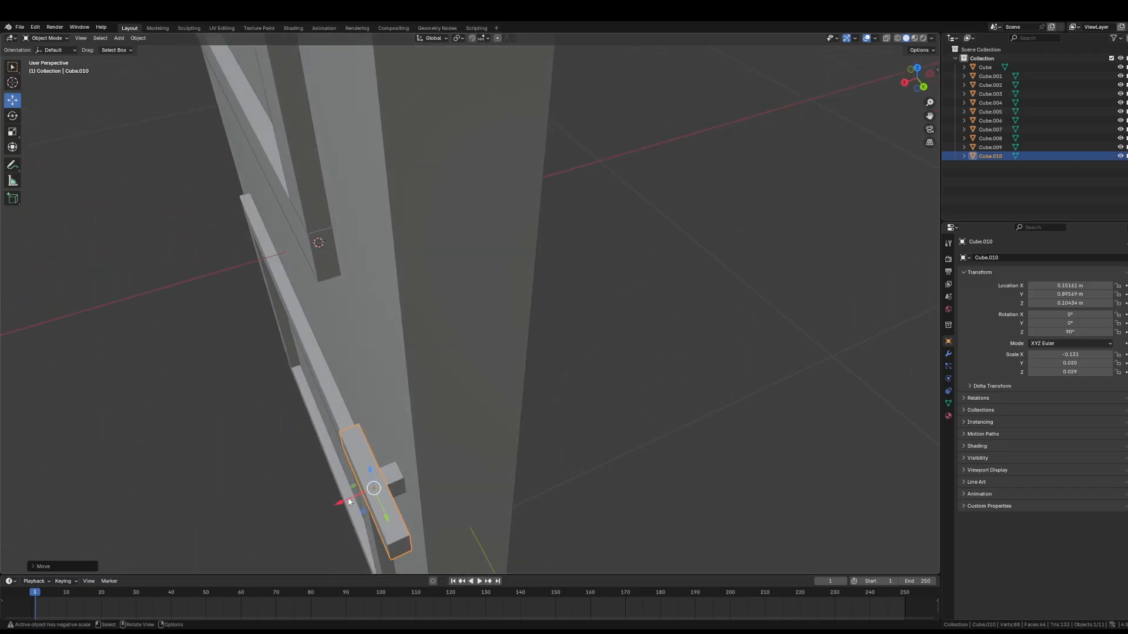
left_click_drag(348, 502, 354, 500)
- Slide the handle bar along Y to about 0.80 m so its outer end lines up with the small block
middle_click_drag(440, 454, 566, 417)
left_click_drag(781, 339, 749, 346)
left_click(879, 403)
middle_click_drag(879, 403, 414, 399)
scroll(772, 405, "up", 5)
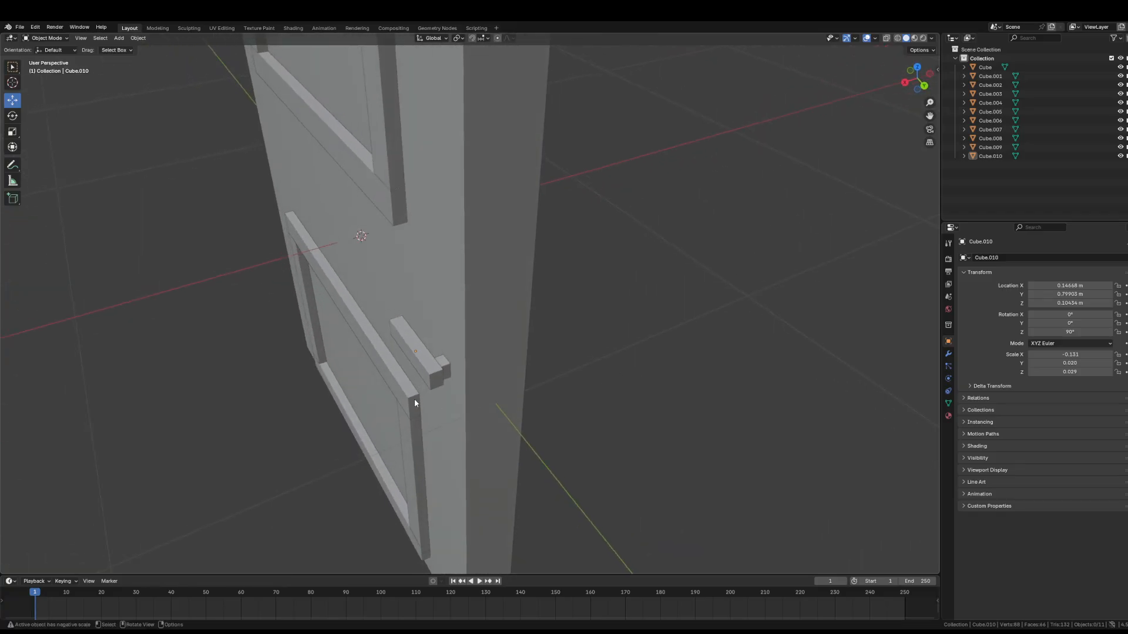
- Duplicate the handle bar and move the copy along X to about -0.14 m, onto the block's end on the door's opposite side
left_click(426, 368)
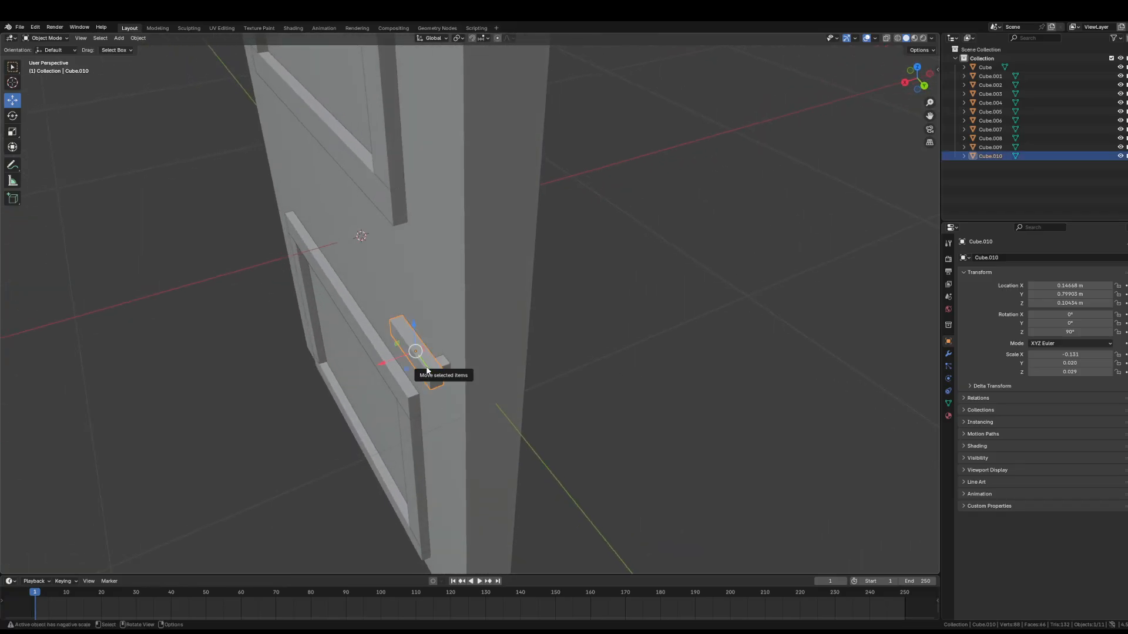
key("shift+d")
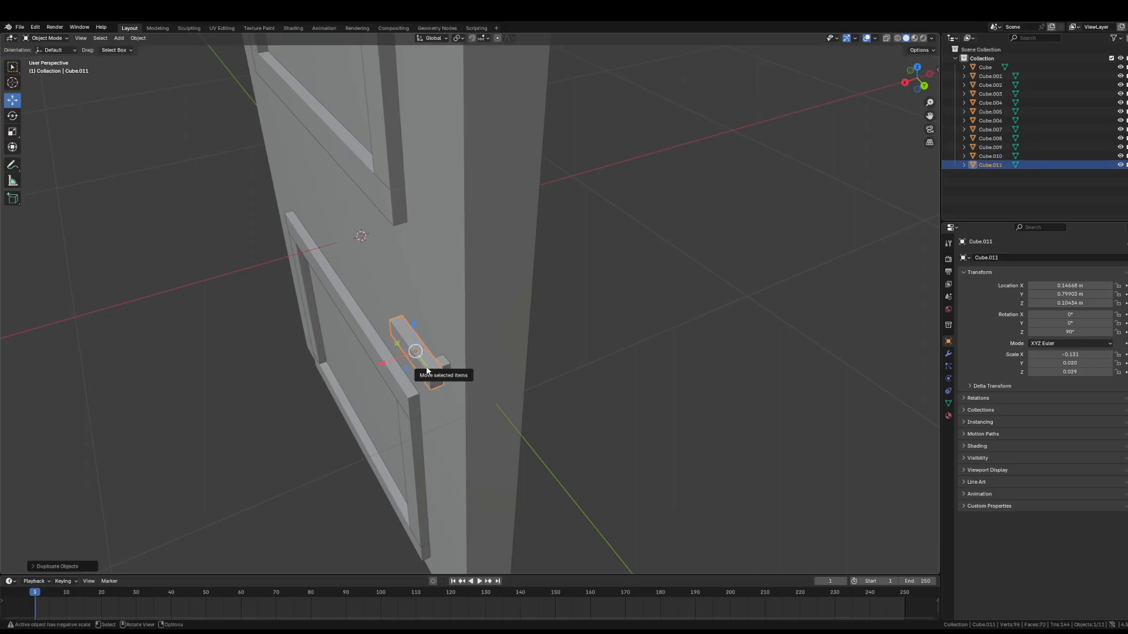
key("x")
left_click(493, 352)
middle_click_drag(494, 352, 548, 364)
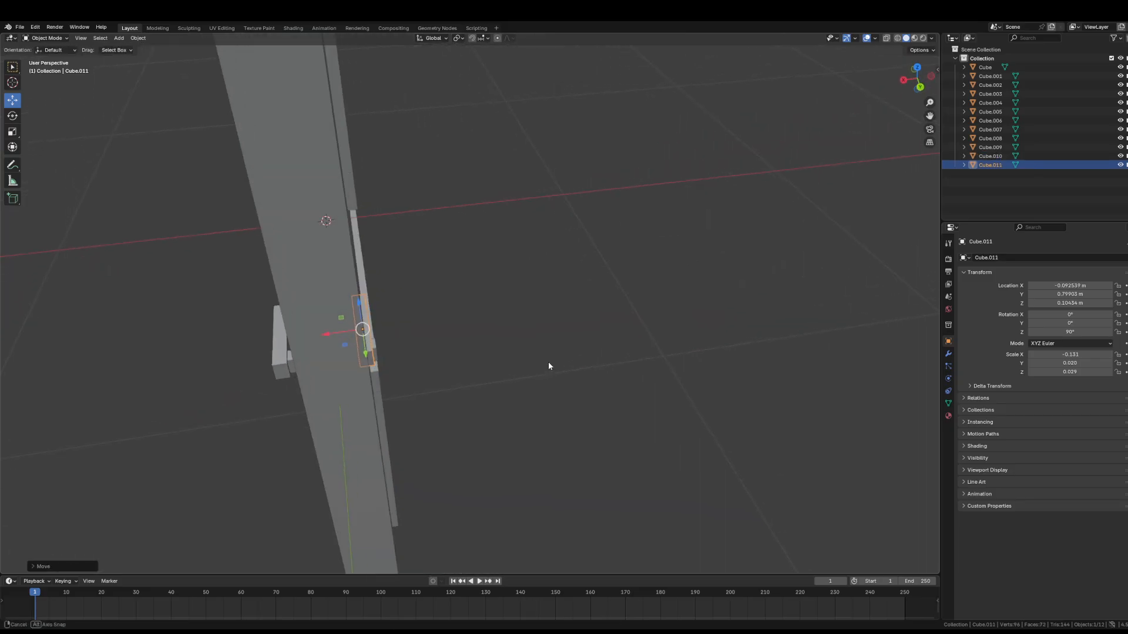
left_click_drag(327, 338, 345, 341)
left_click(553, 389)
- Examine the whole door with its trim frames and handles from several sides
middle_click_drag(553, 389, 673, 366)
scroll(453, 362, "down", 3)
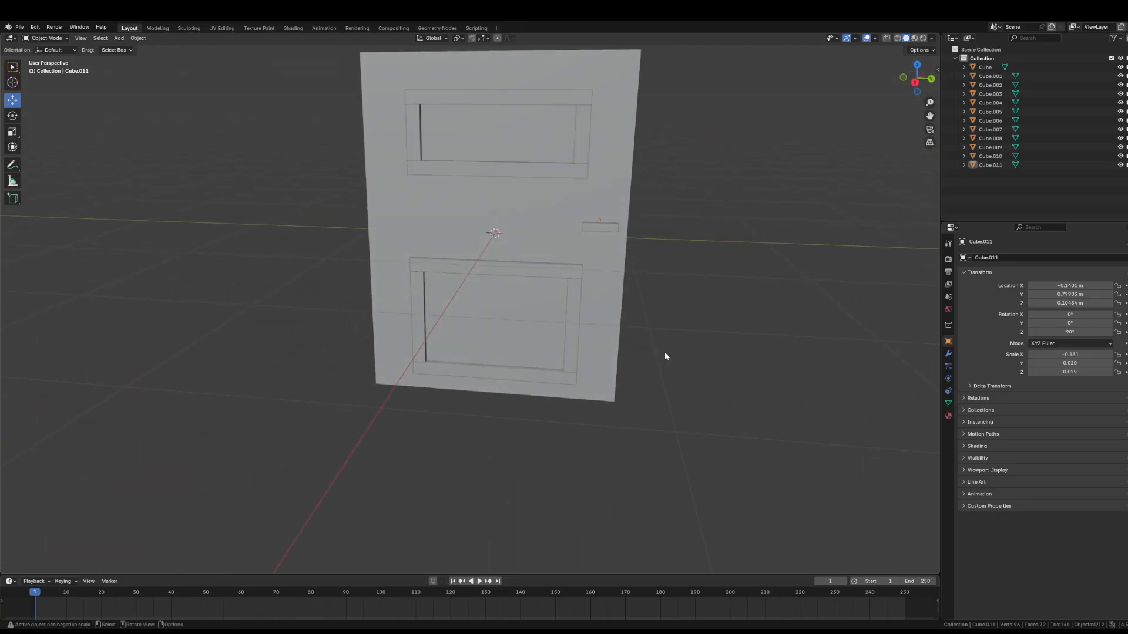
scroll(664, 352, "down", 2)
mouse_move(670, 354)
middle_mouse_down()
mouse_move(777, 369)
mouse_move(682, 366)
middle_mouse_up()
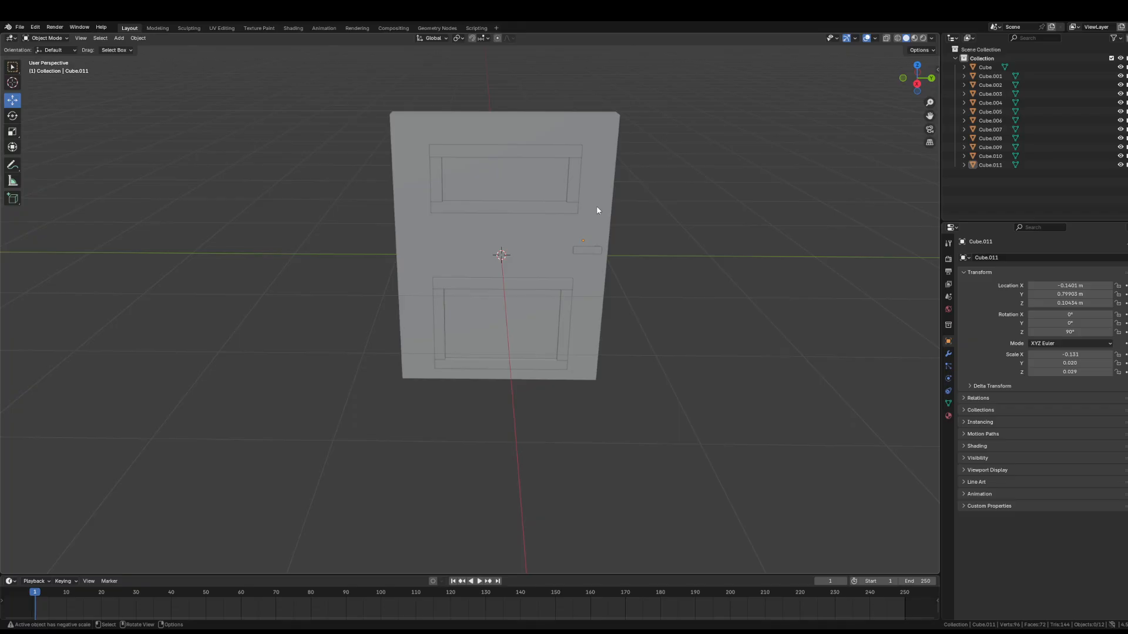
mouse_move(583, 209)
middle_mouse_down()
mouse_move(692, 227)
mouse_move(574, 196)
middle_mouse_up()
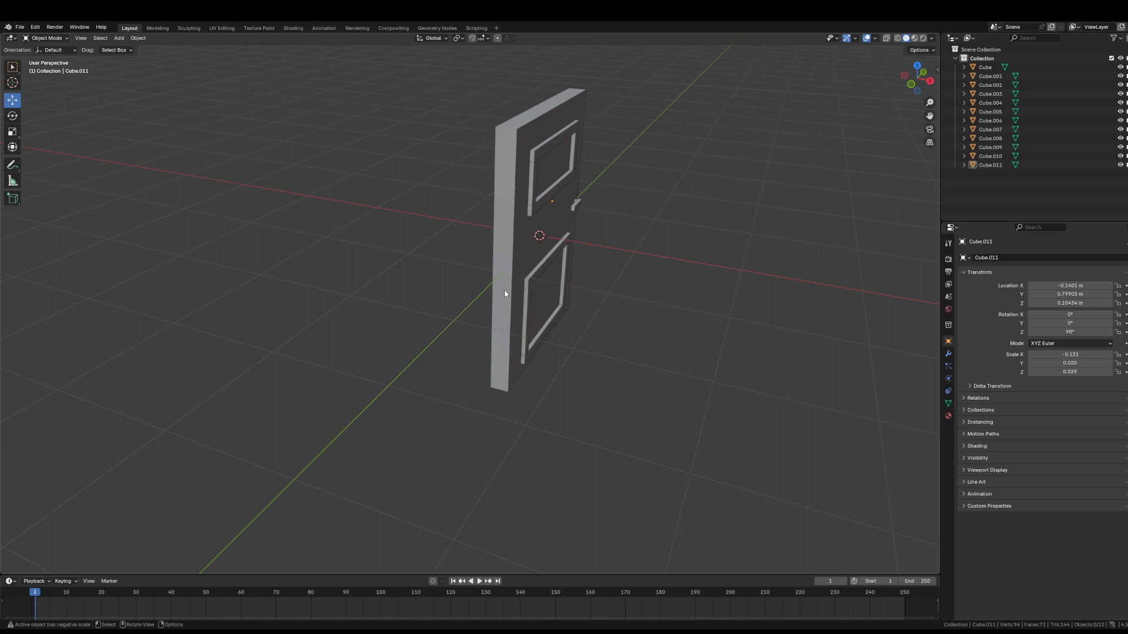
middle_click_drag(579, 297, 533, 314)
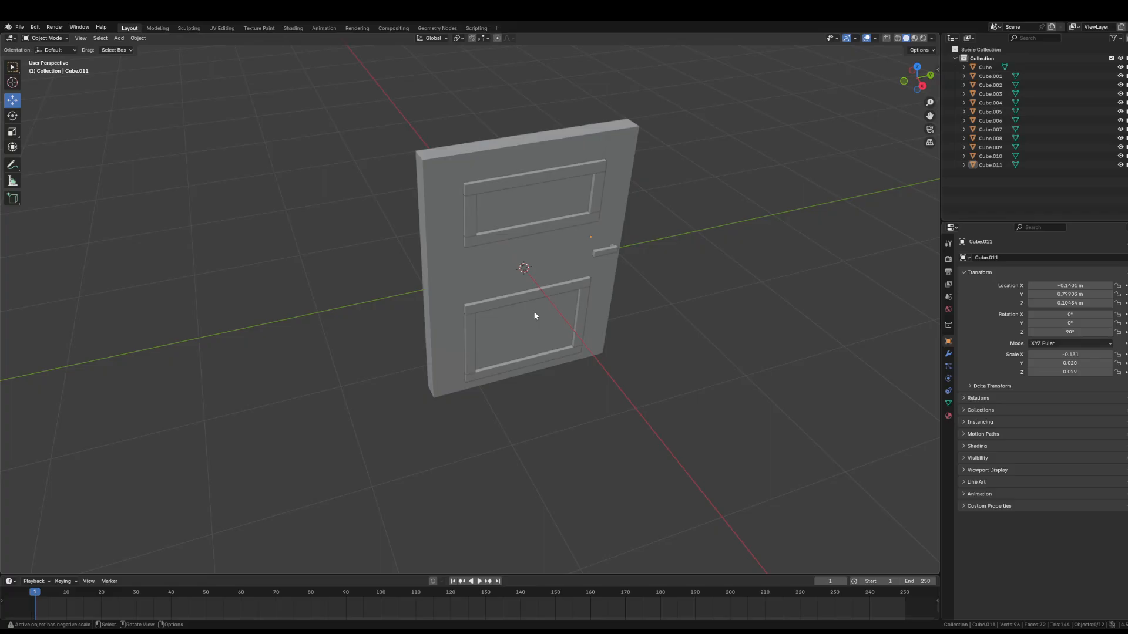
middle_click_drag(638, 283, 623, 204)
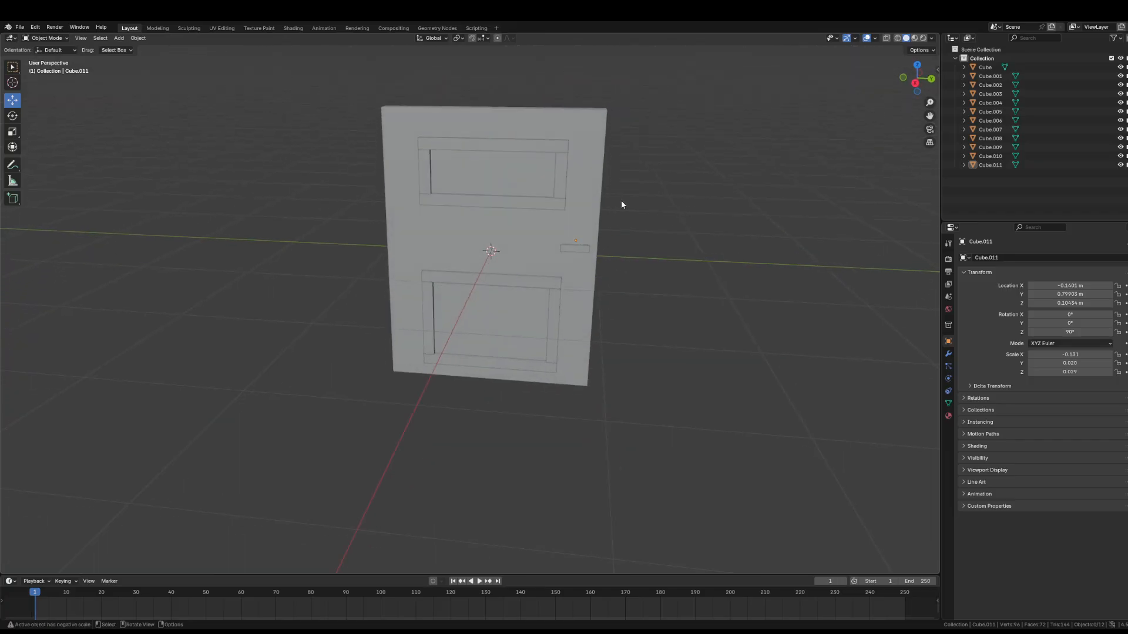
- Join the eight strips of the upper and lower trim frames into one object
left_click(563, 176)
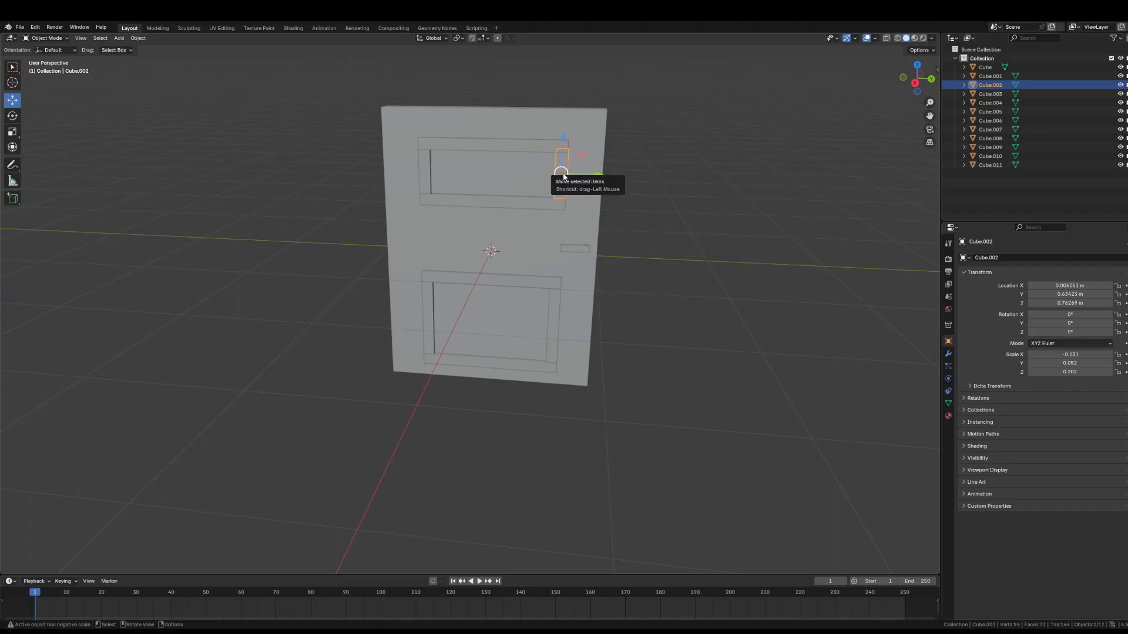
left_click(524, 154, "shift")
left_click(429, 179, "shift")
left_click(436, 204, "shift")
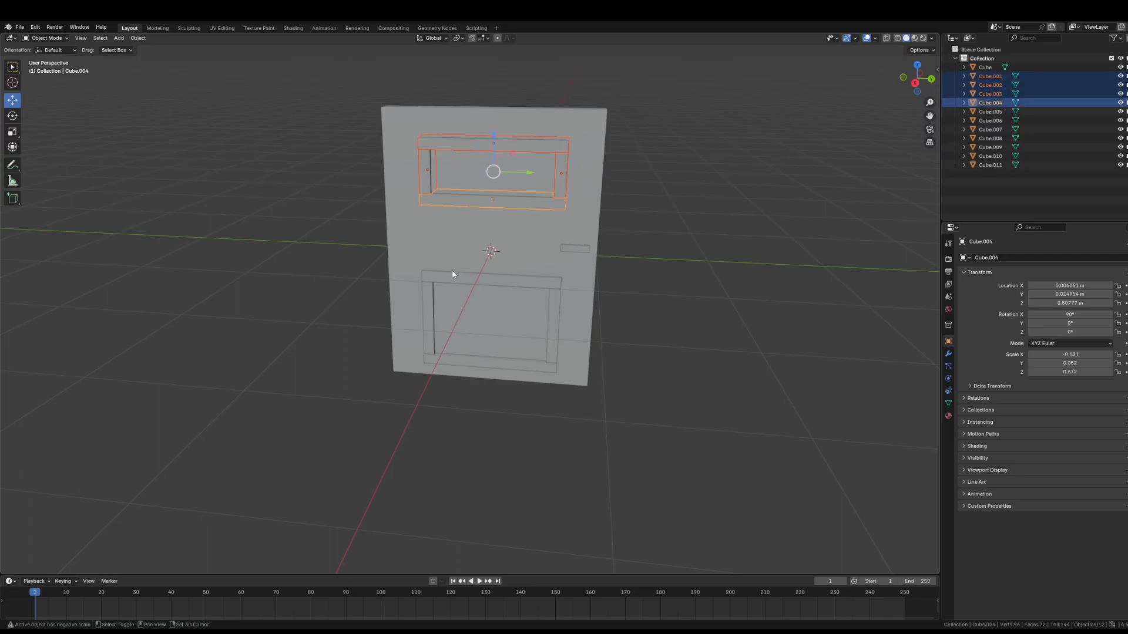
left_click(436, 296, "shift")
left_click(430, 314, "shift")
left_click(556, 330, "shift")
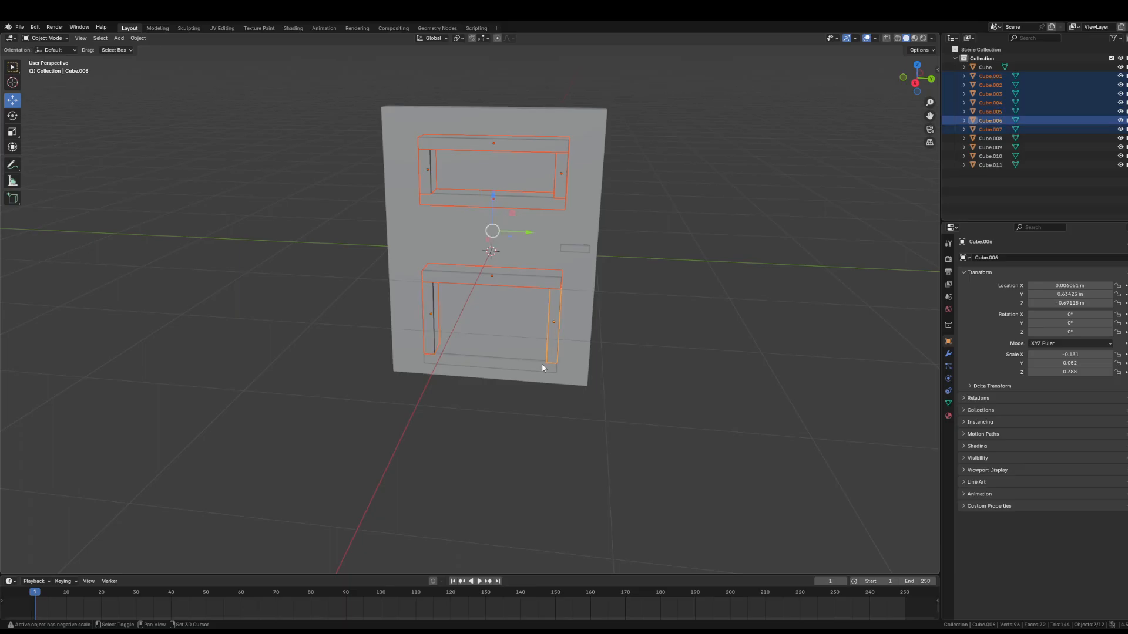
left_click(530, 366, "shift")
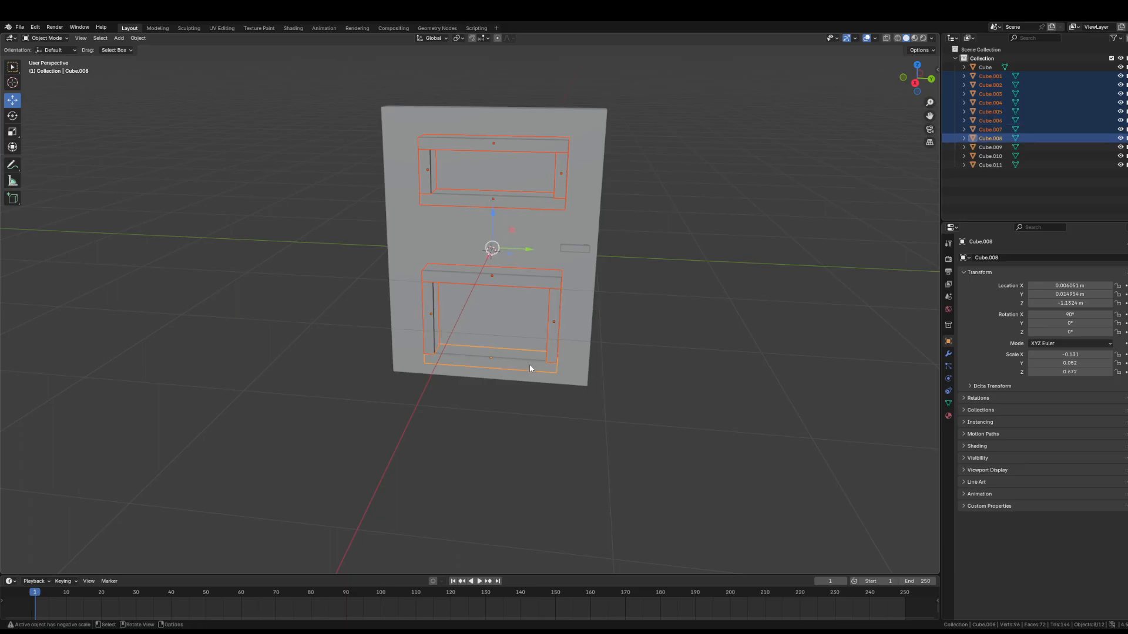
right_click(530, 369)
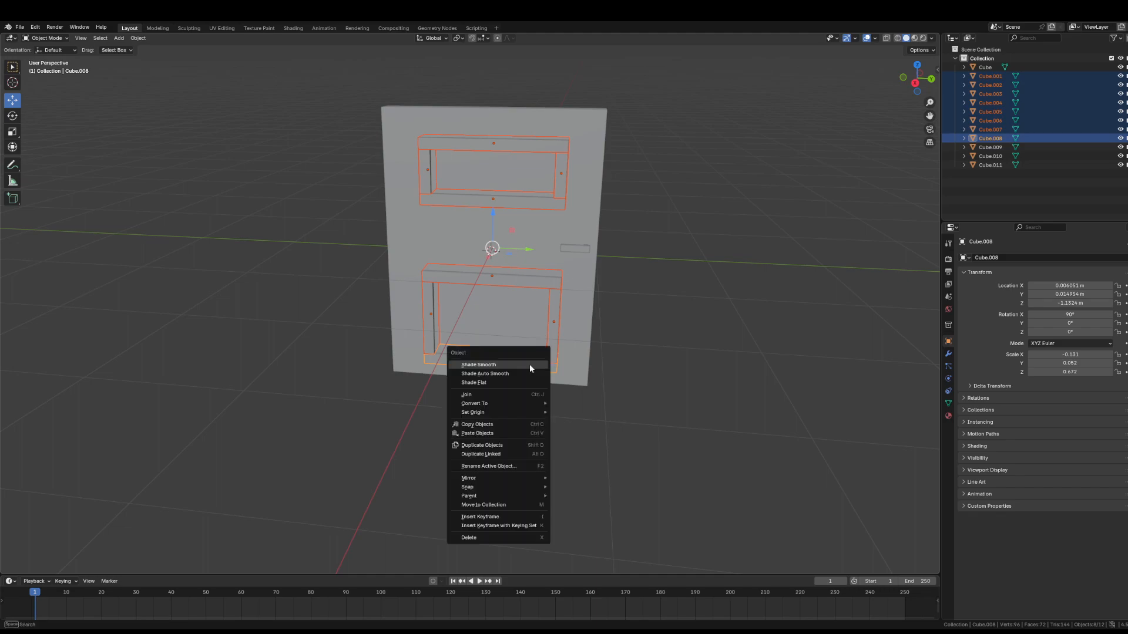
left_click(506, 393)
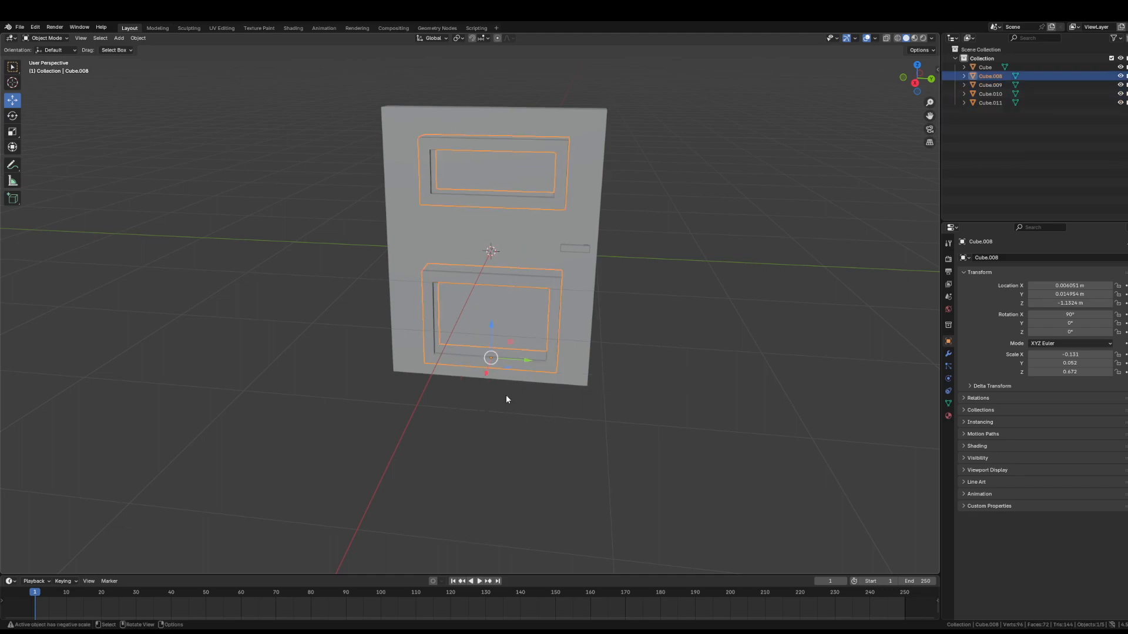
left_click(678, 376)
- Join the small through block and the two handle bars into a single handle object, then deselect it
middle_click_drag(704, 365, 619, 379)
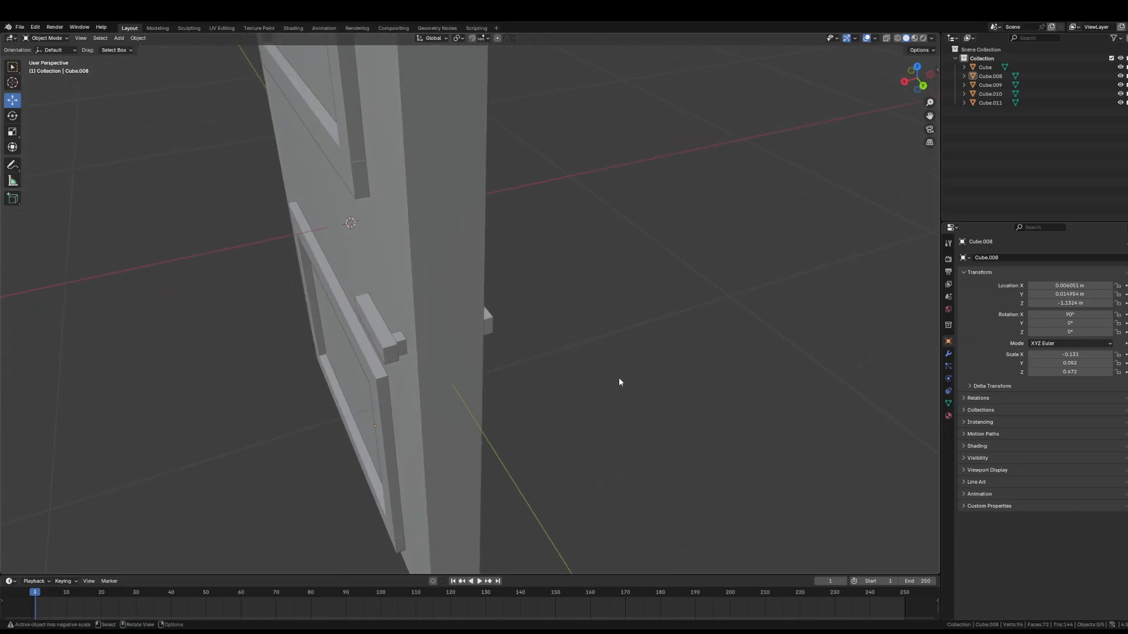
left_click(402, 342)
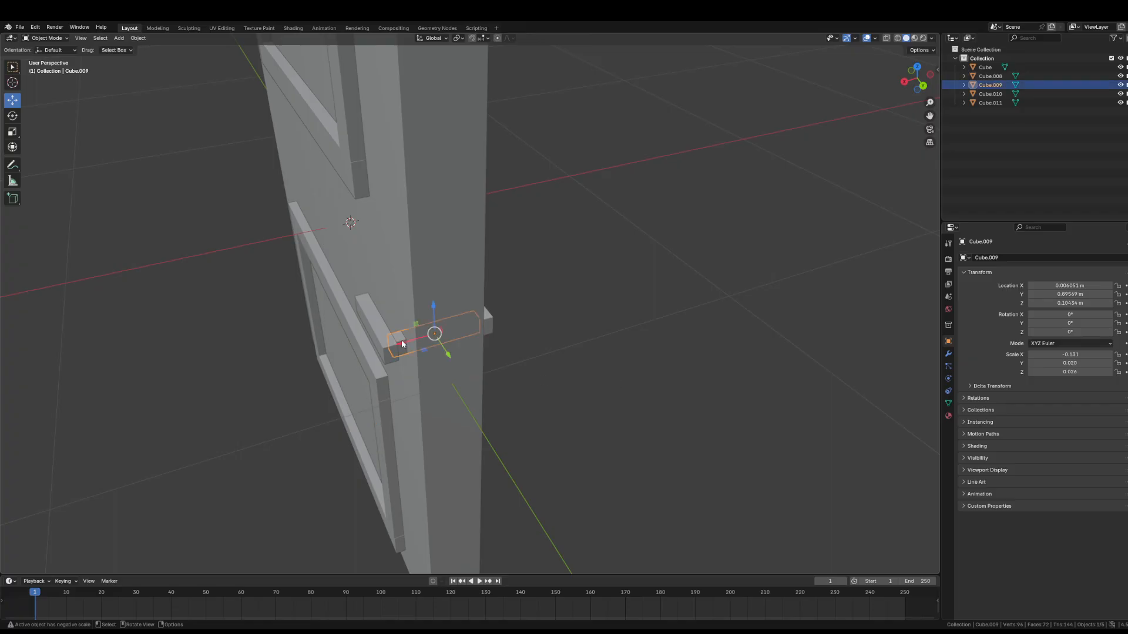
left_click(380, 338, "shift")
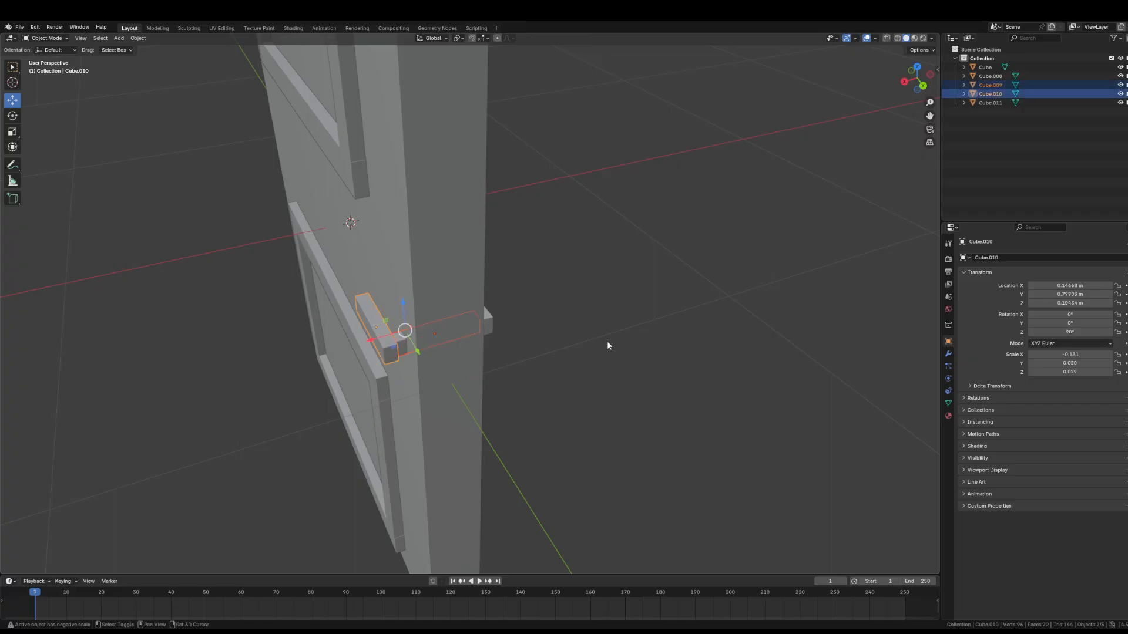
middle_click_drag(608, 346, 379, 333)
left_click(332, 320, "shift")
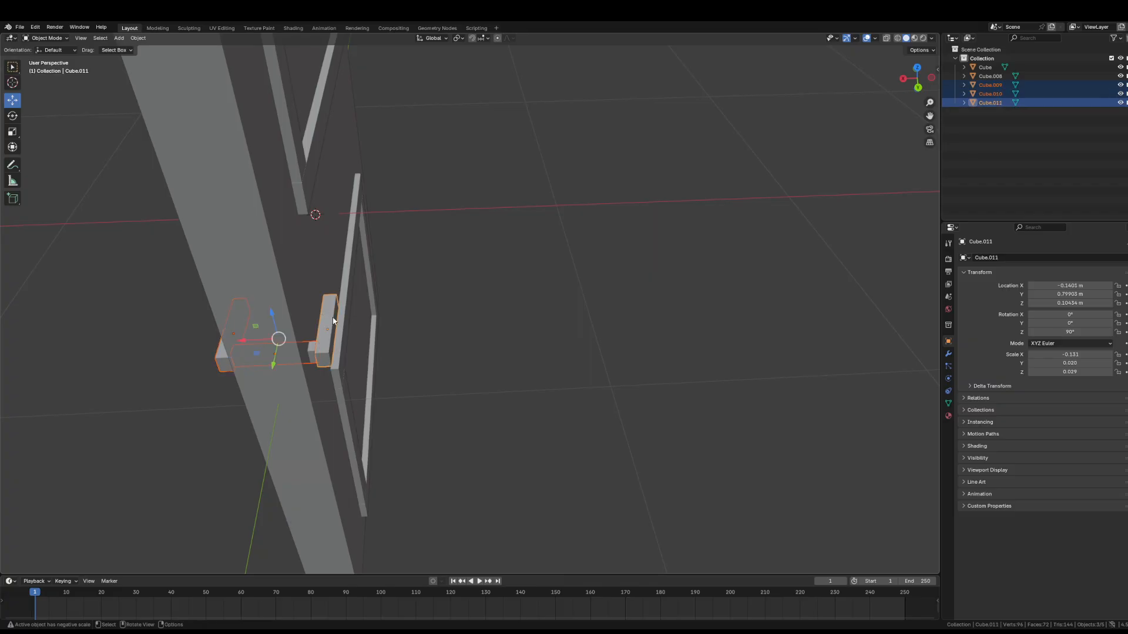
right_click(332, 320)
left_click(333, 321)
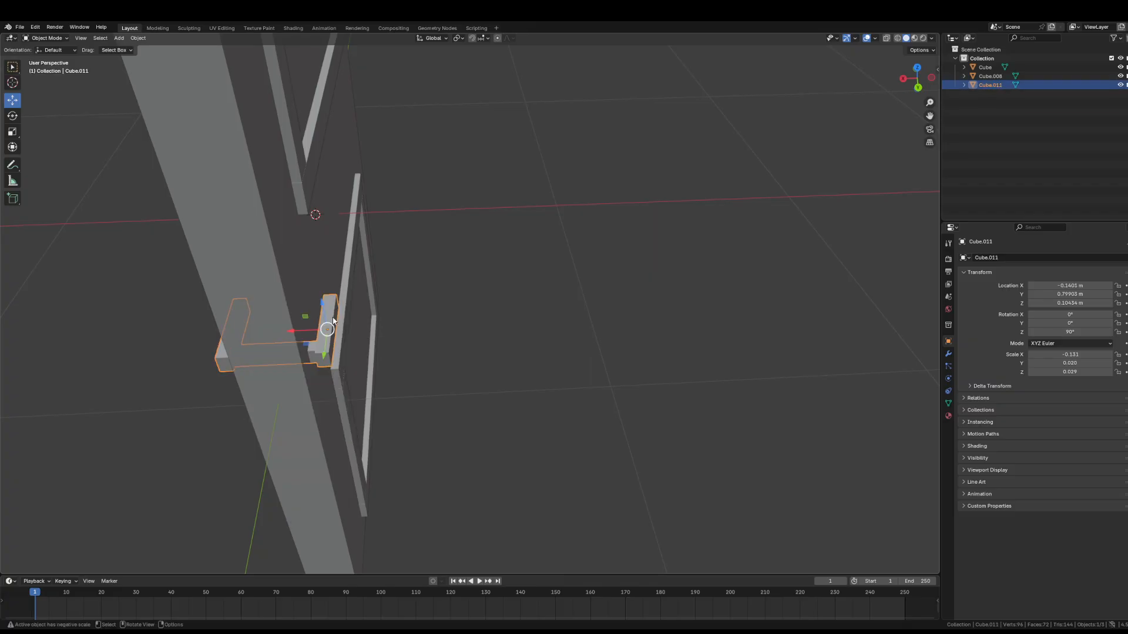
middle_click_drag(456, 349, 557, 345)
scroll(557, 345, "down", 2)
middle_click_drag(674, 347, 670, 339)
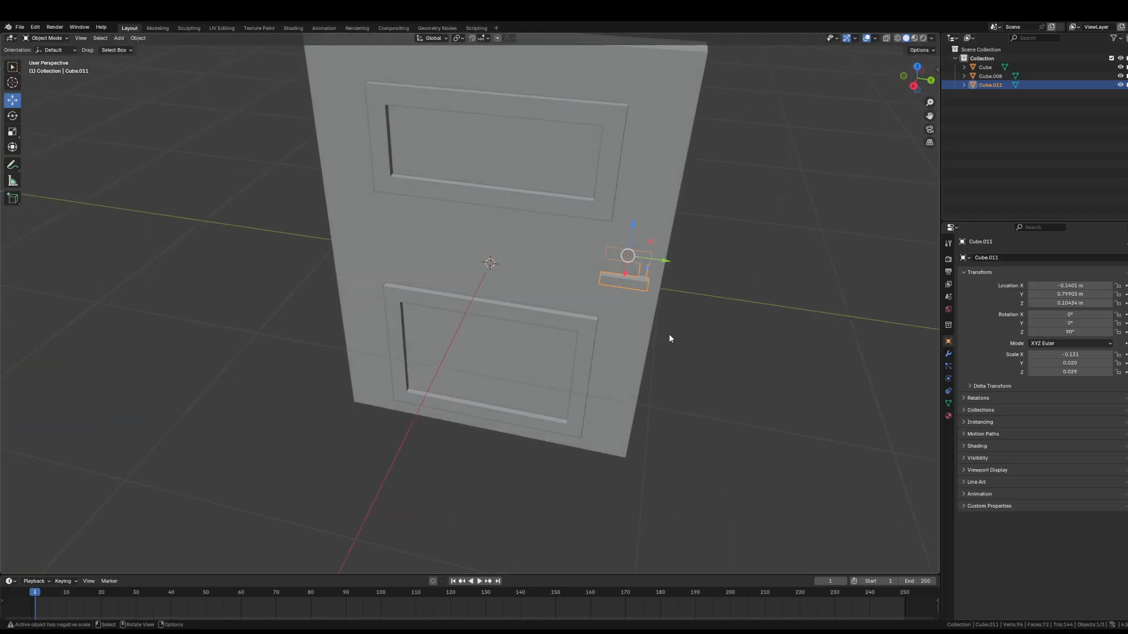
left_click(708, 304)
middle_click_drag(709, 303, 717, 293)
scroll(717, 293, "down", 1)
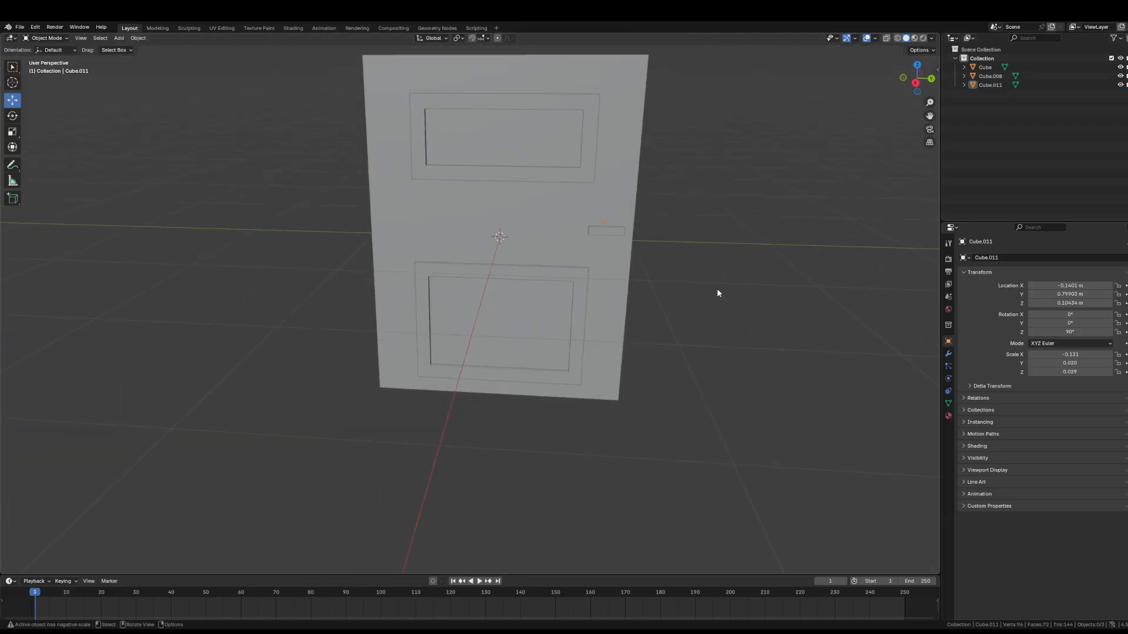
left_click(589, 151)
left_click(610, 235)
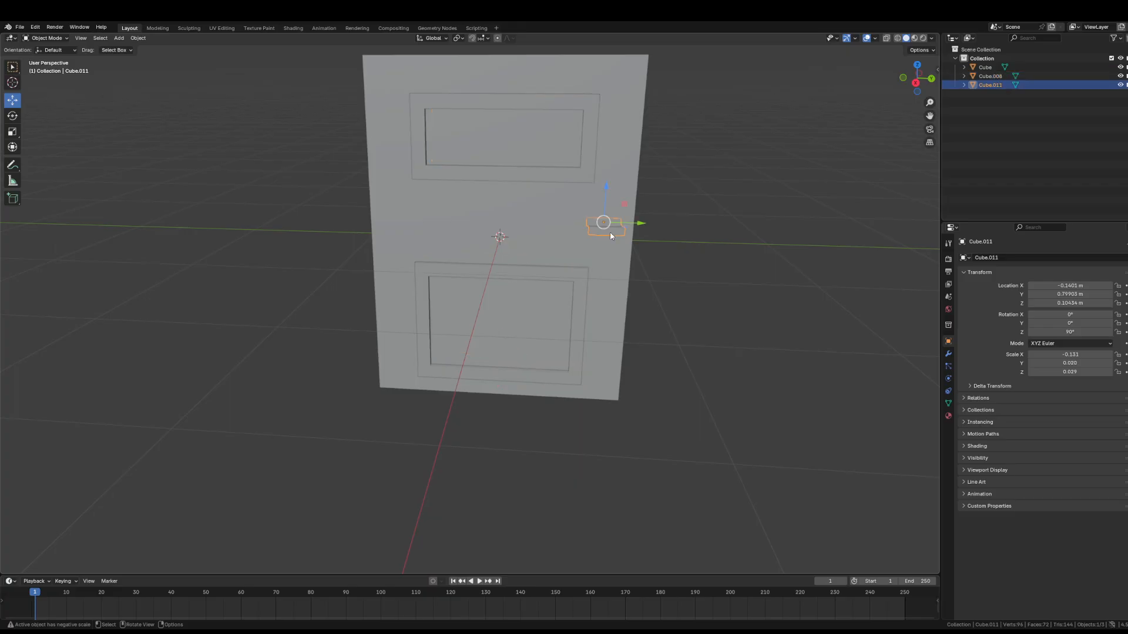
left_click(533, 239)
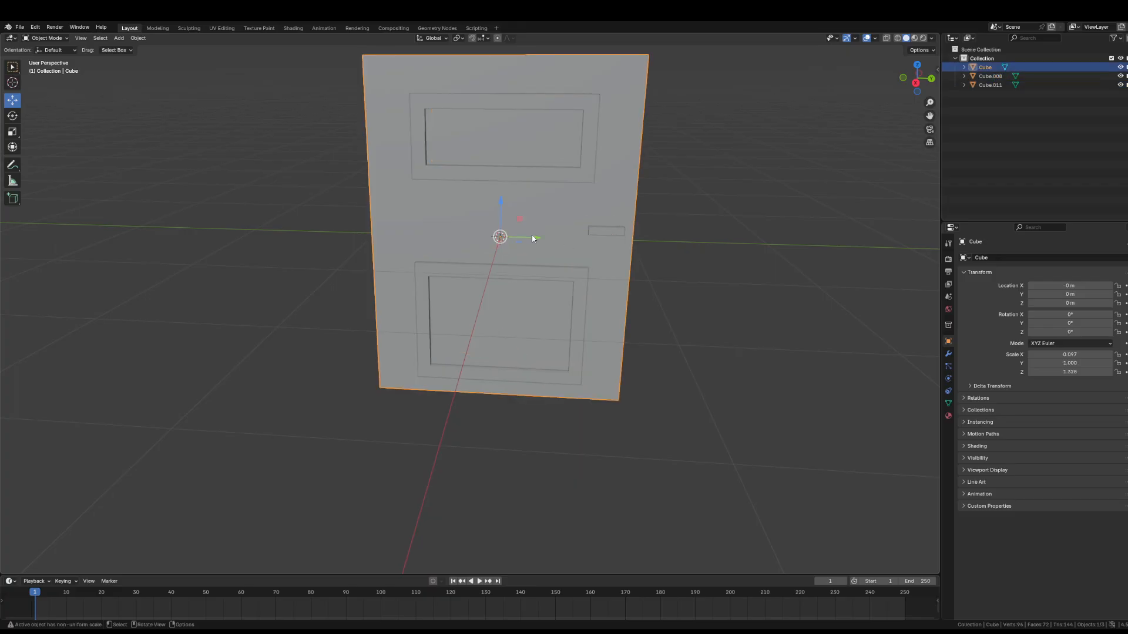
scroll(535, 247, "down", 2)
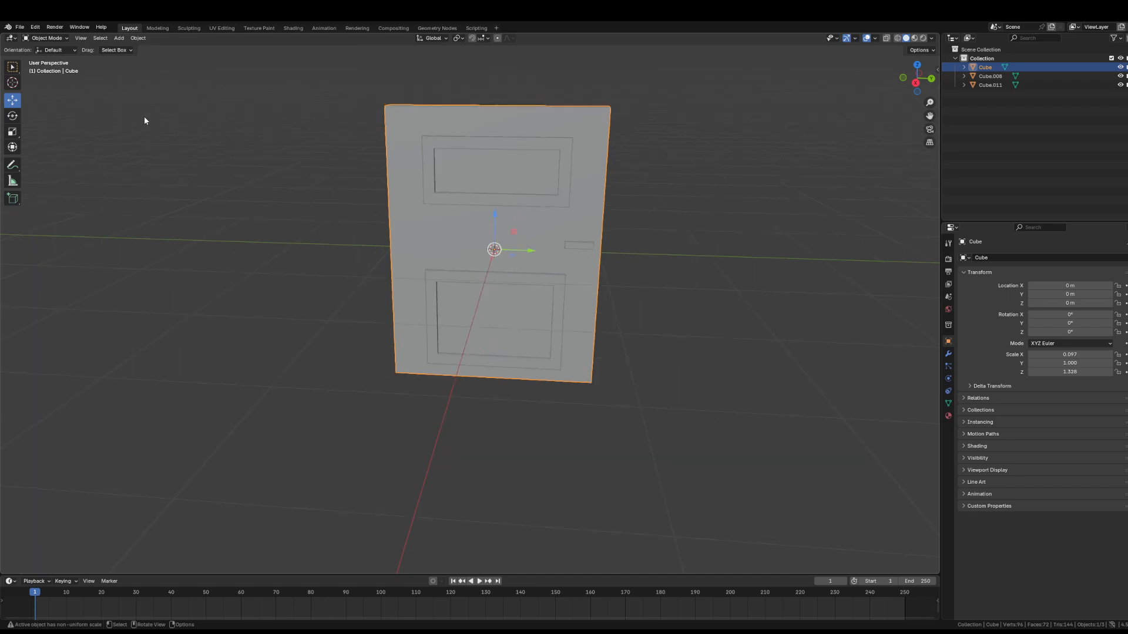
- Save the door project with its separate parts as DoorDifferentColors.blend
left_click(18, 26)
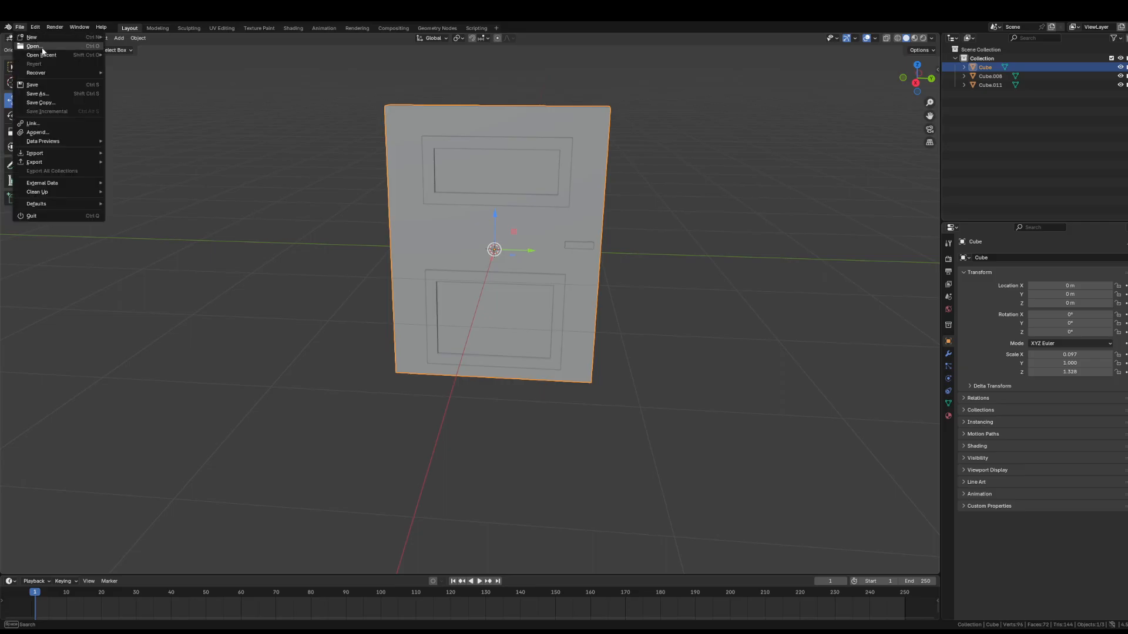
left_click(51, 83)
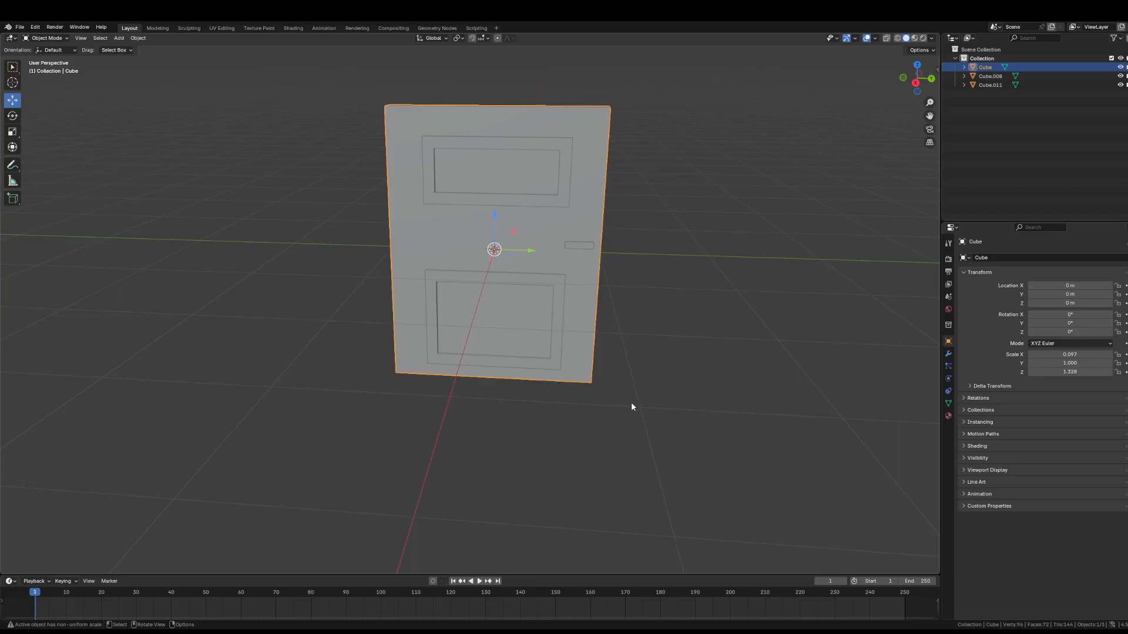
key("ctrl+s")
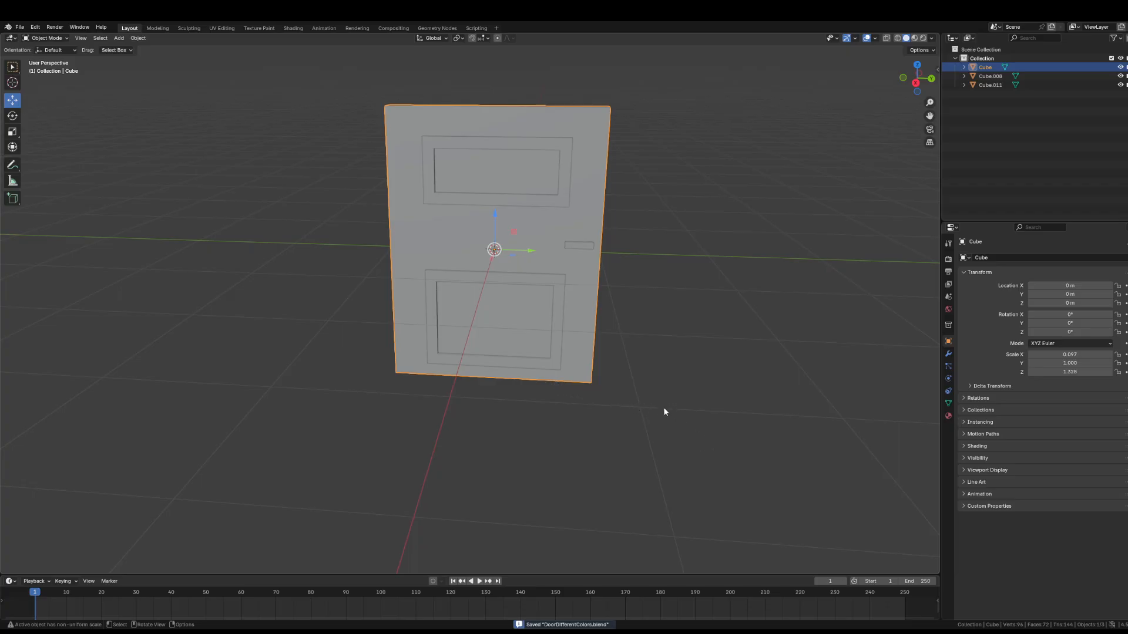
left_click(19, 28)
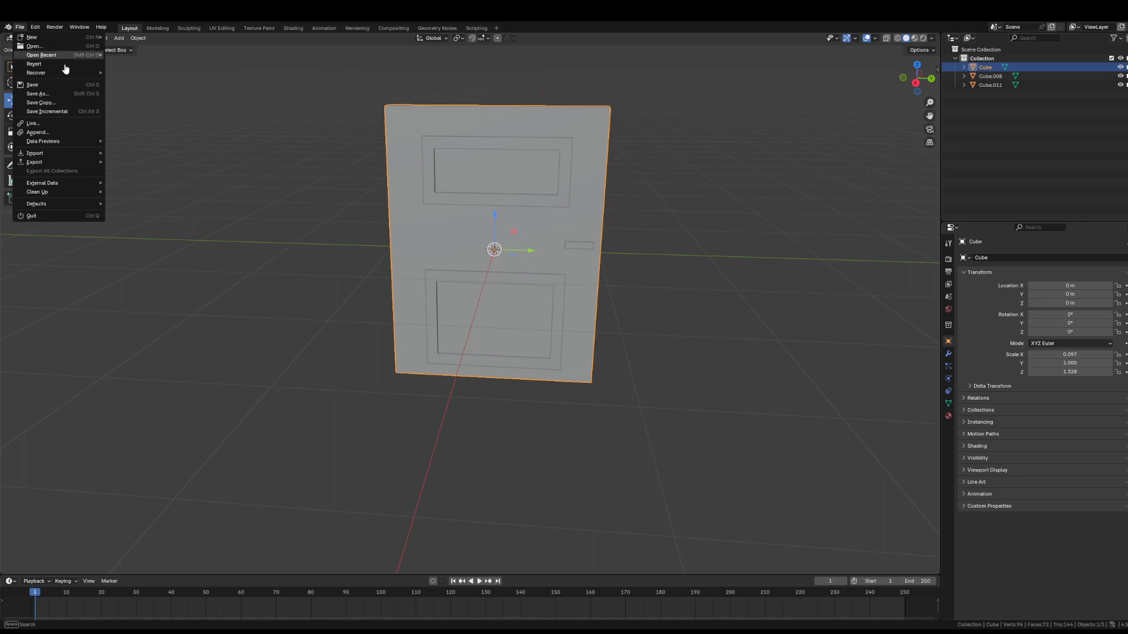
left_click(306, 204)
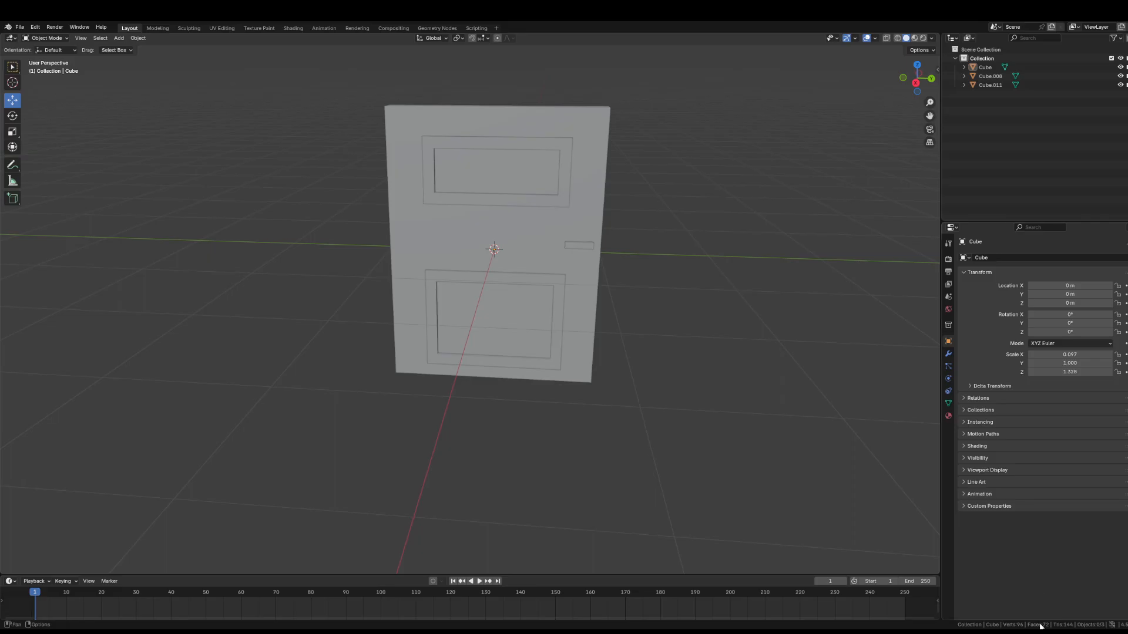
left_click(552, 272)
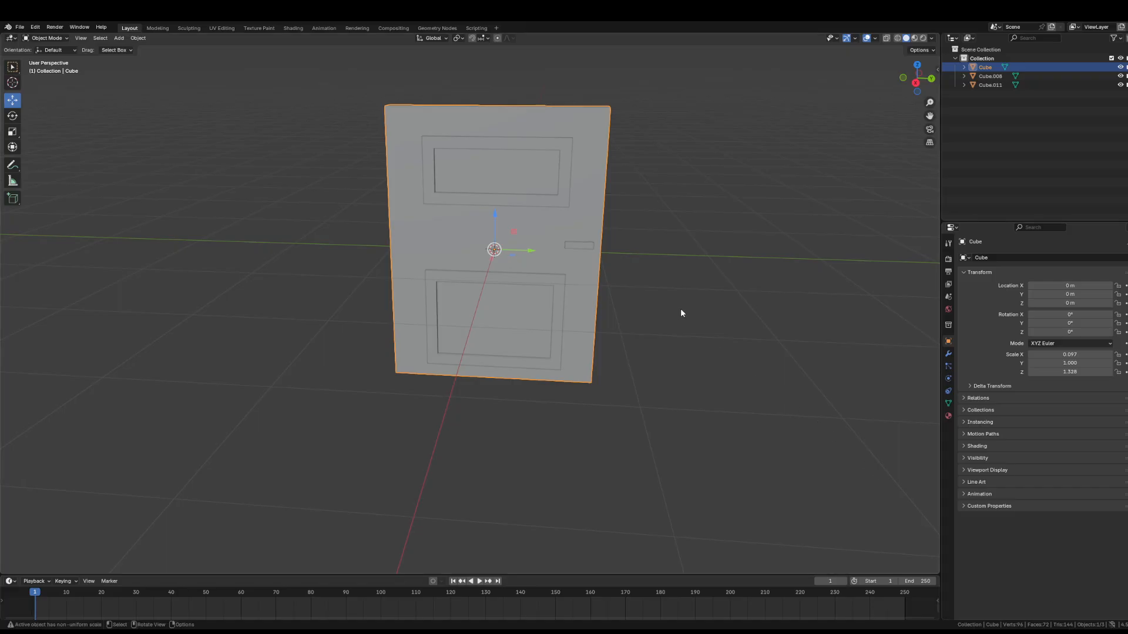
- Export the door with its body, panel frames and handle as separate objects in FBX format
left_click(19, 27)
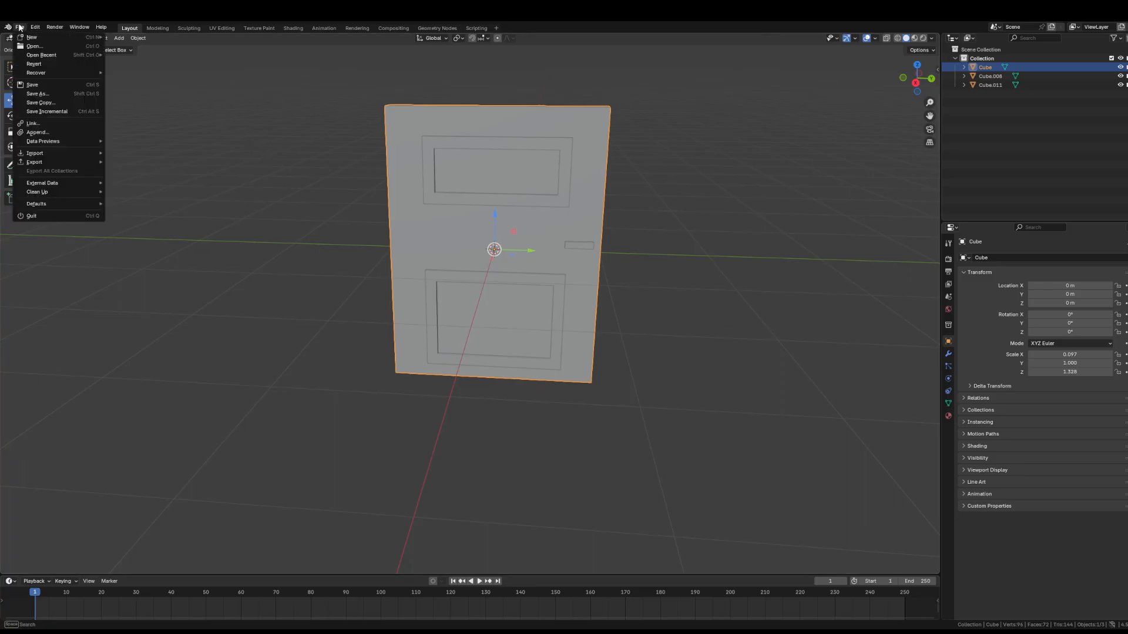
mouse_move(77, 164)
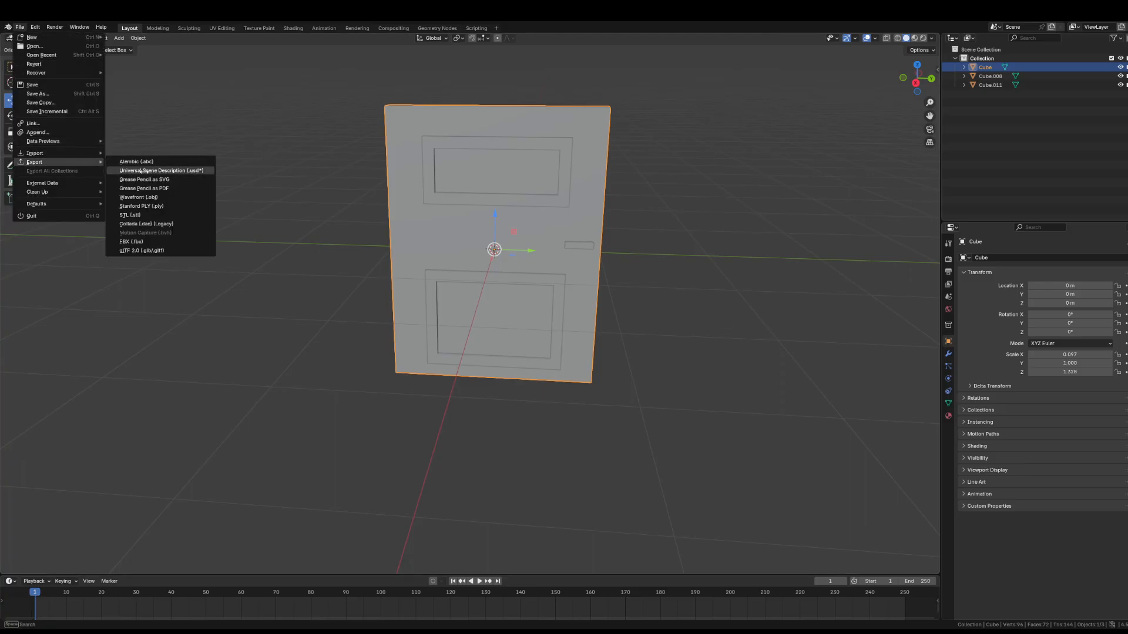
left_click(169, 241)
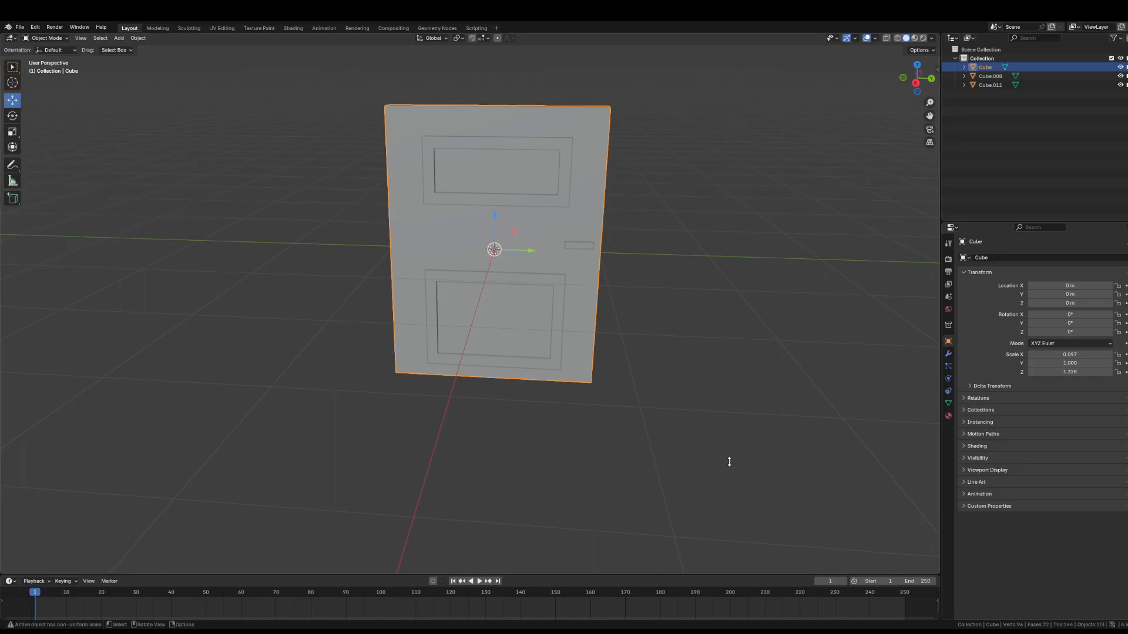
left_click(701, 445)
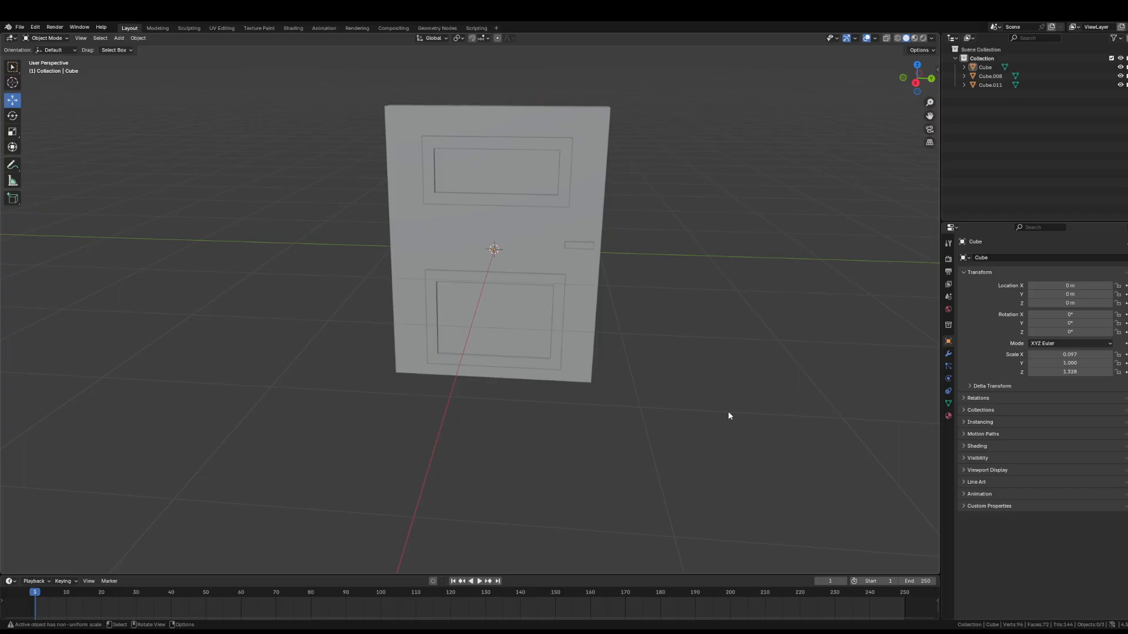
- Join the door body, panel frames and handle into one object, with the handle as the active object
left_click(541, 232)
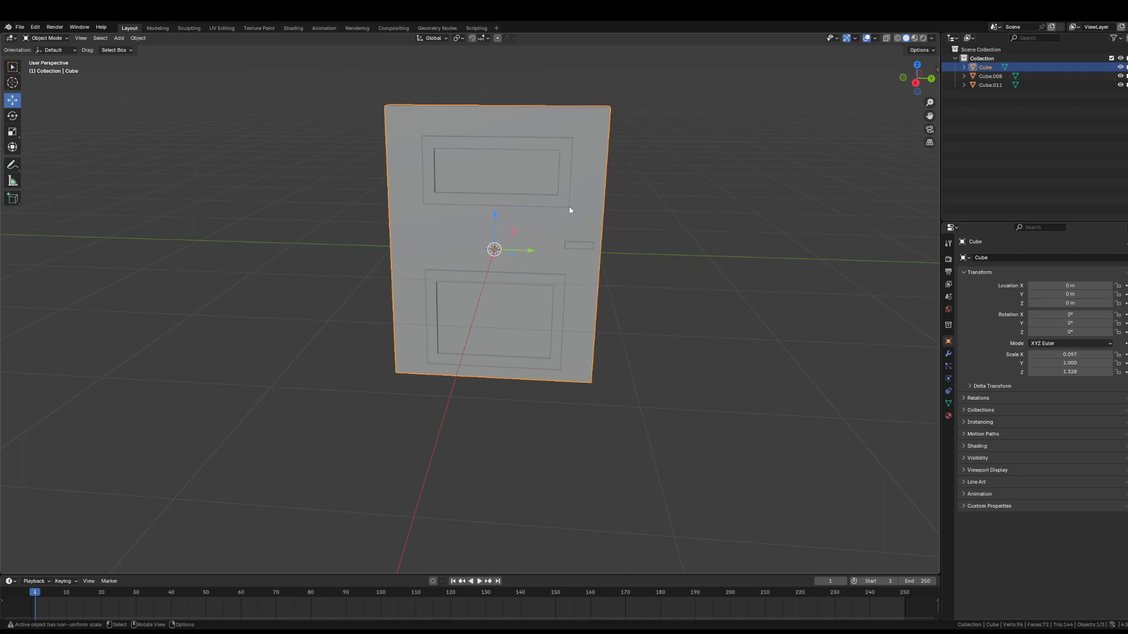
left_click(571, 188, "shift")
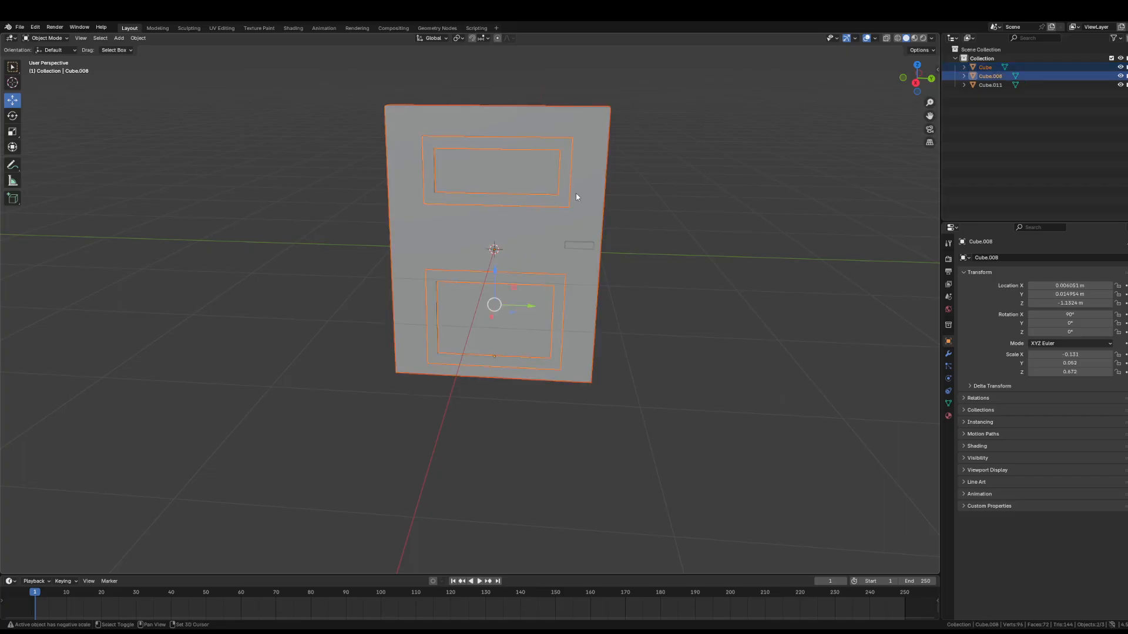
left_click(590, 247, "shift")
right_click(589, 247)
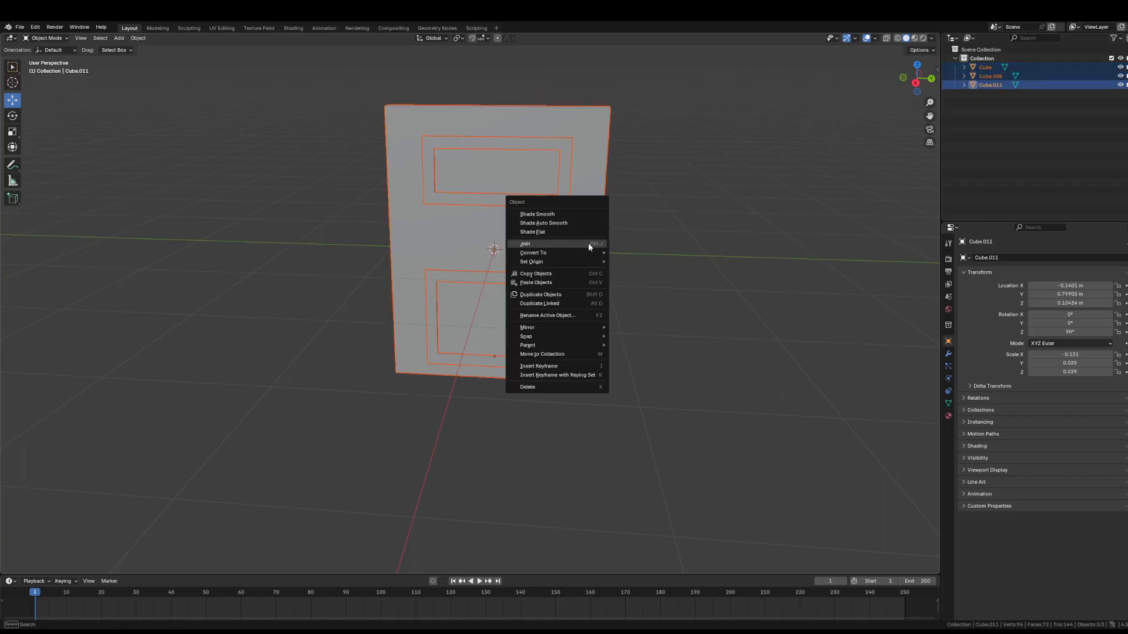
left_click(589, 244)
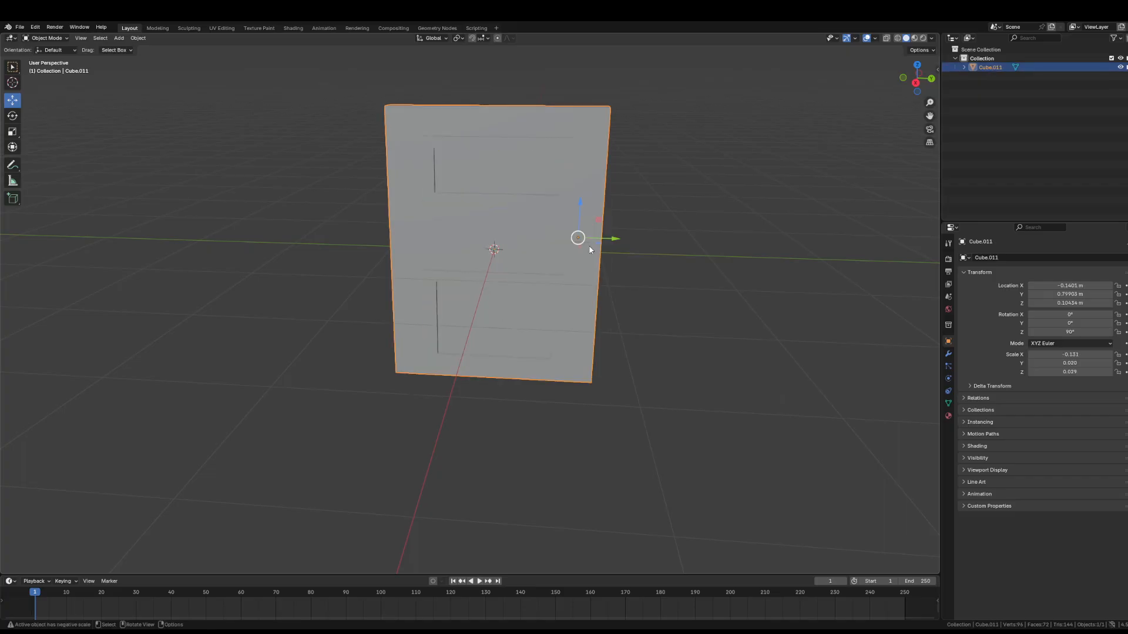
- Try moving the joined door along the X axis, cancel the move and undo the join
middle_click_drag(605, 261, 623, 295)
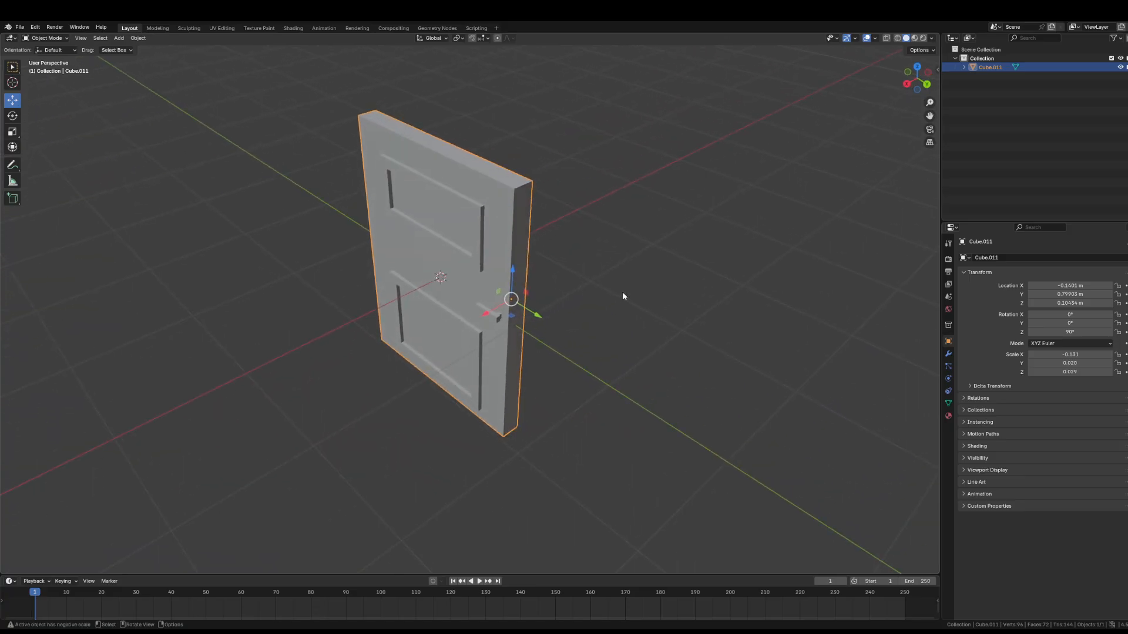
left_click_drag(490, 310, 507, 332)
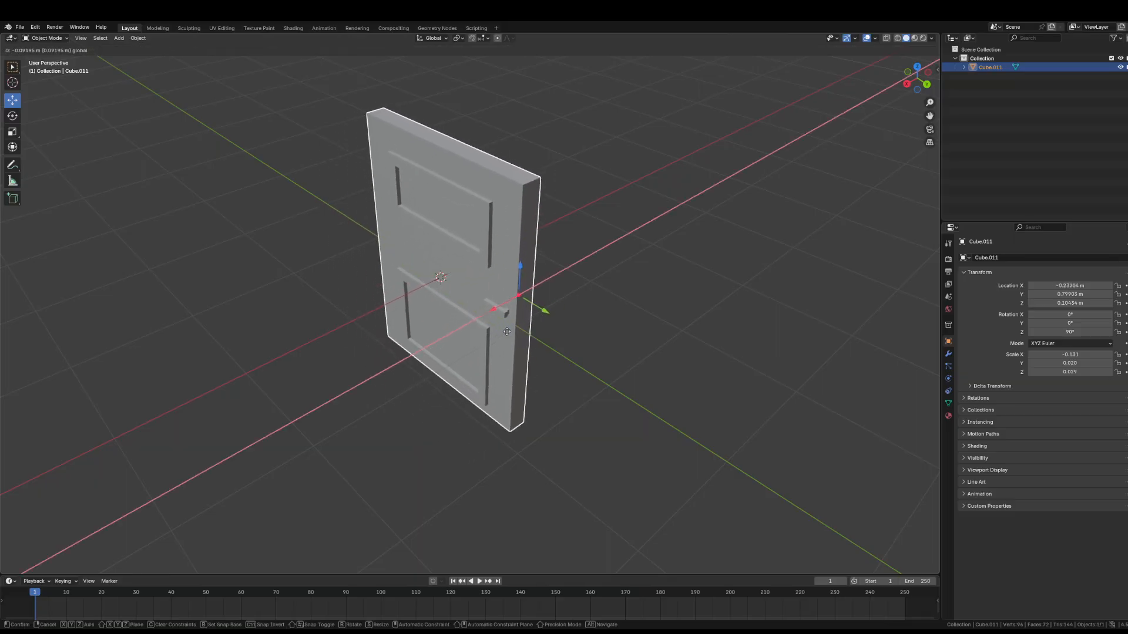
right_click(507, 332)
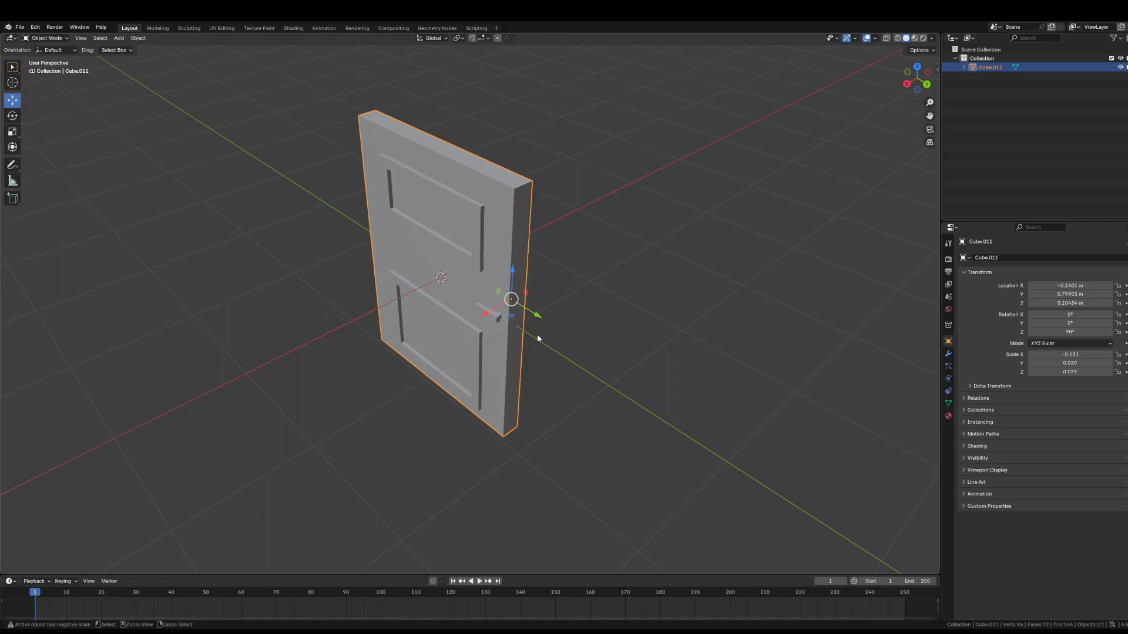
key("a")
left_click(616, 333)
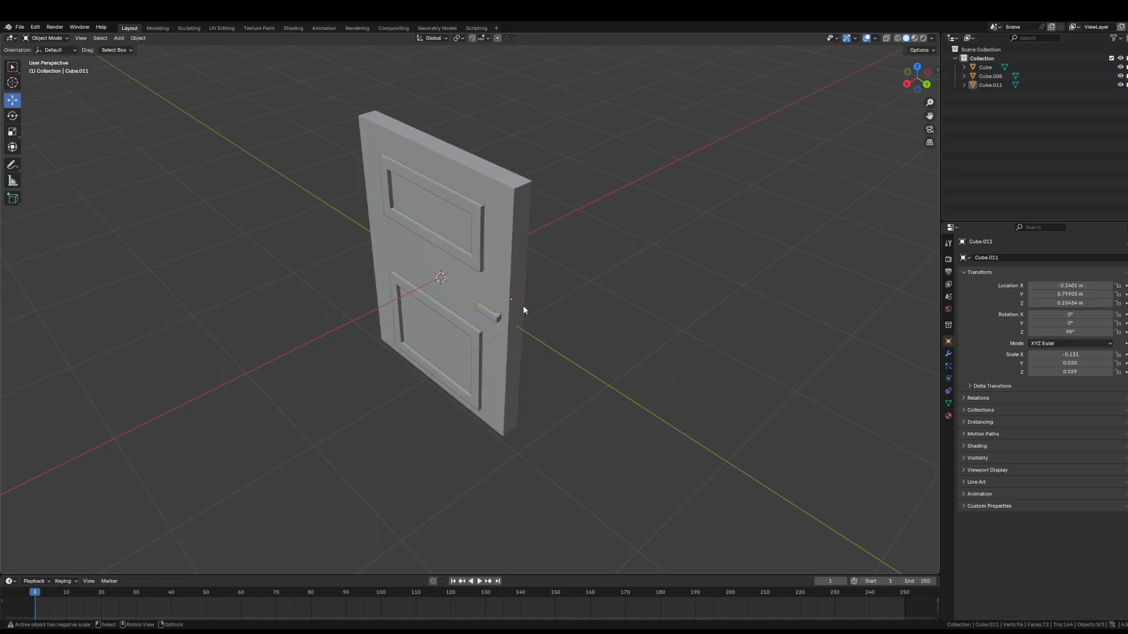
left_click(505, 296)
left_click_drag(428, 289, 471, 276)
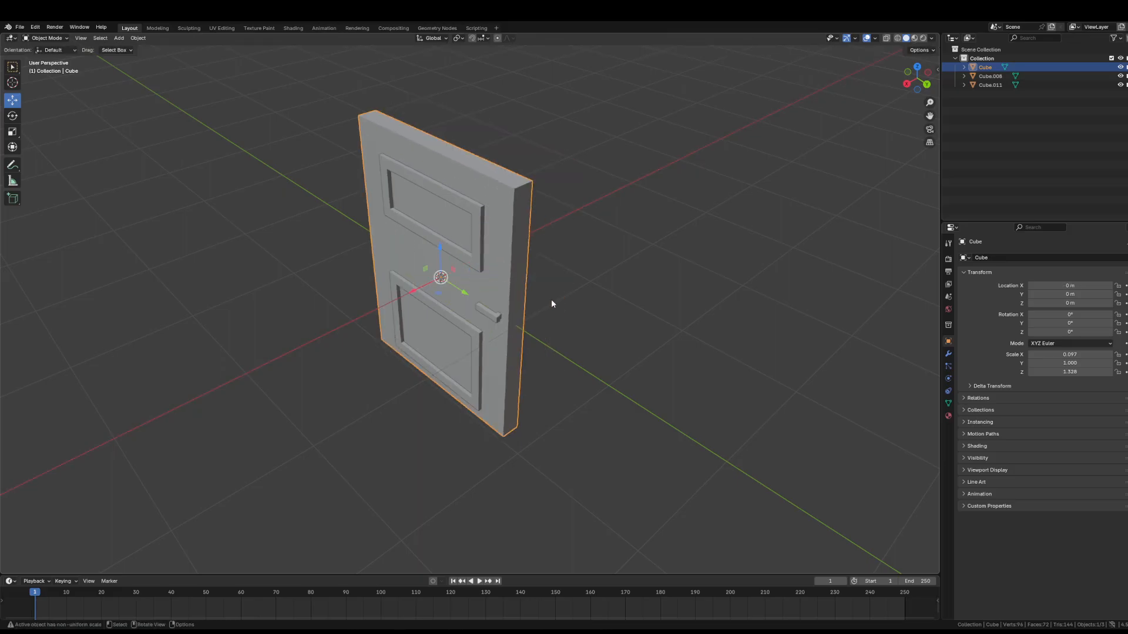
left_click(642, 316)
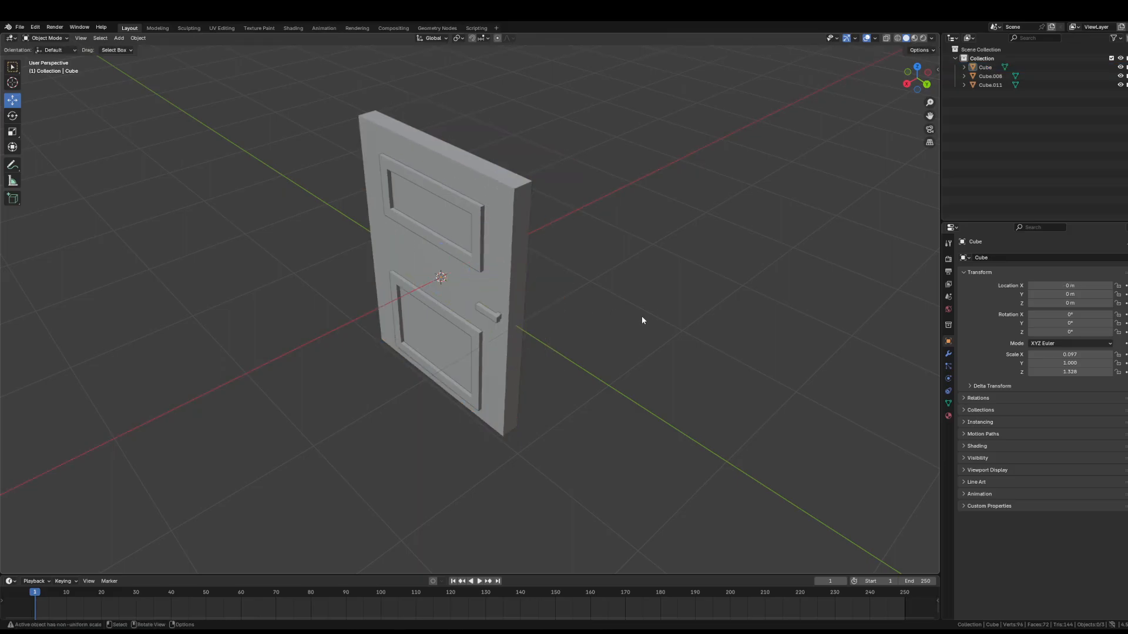
- Join the handle and panel frames into the door body, with the door body as the active object
middle_click_drag(641, 316, 692, 316)
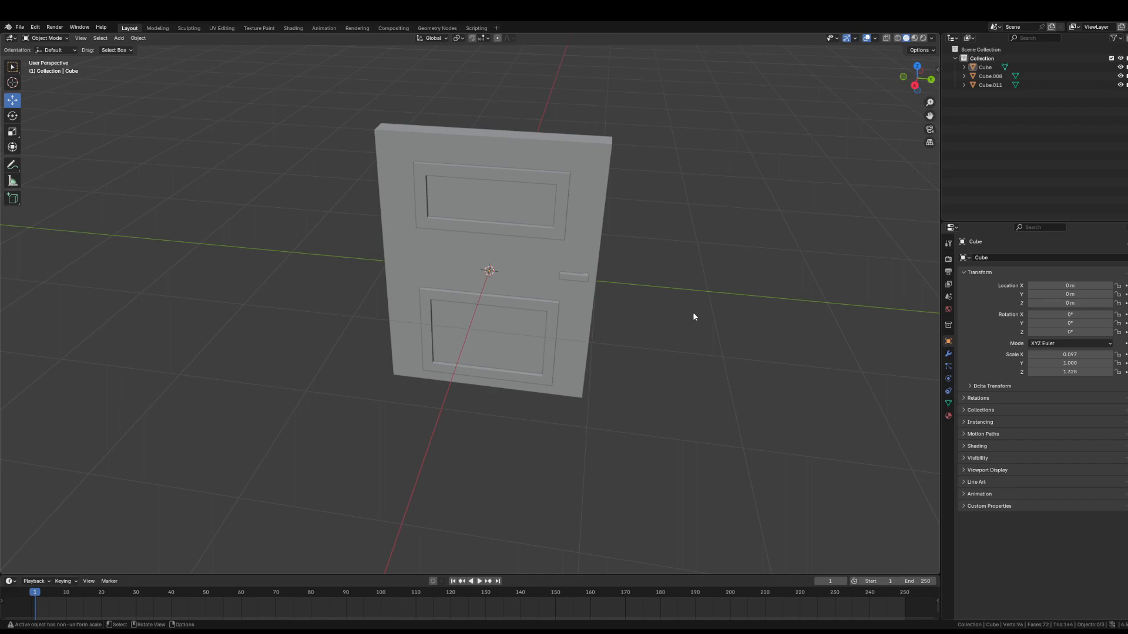
left_click(575, 282)
left_click(534, 235, "shift")
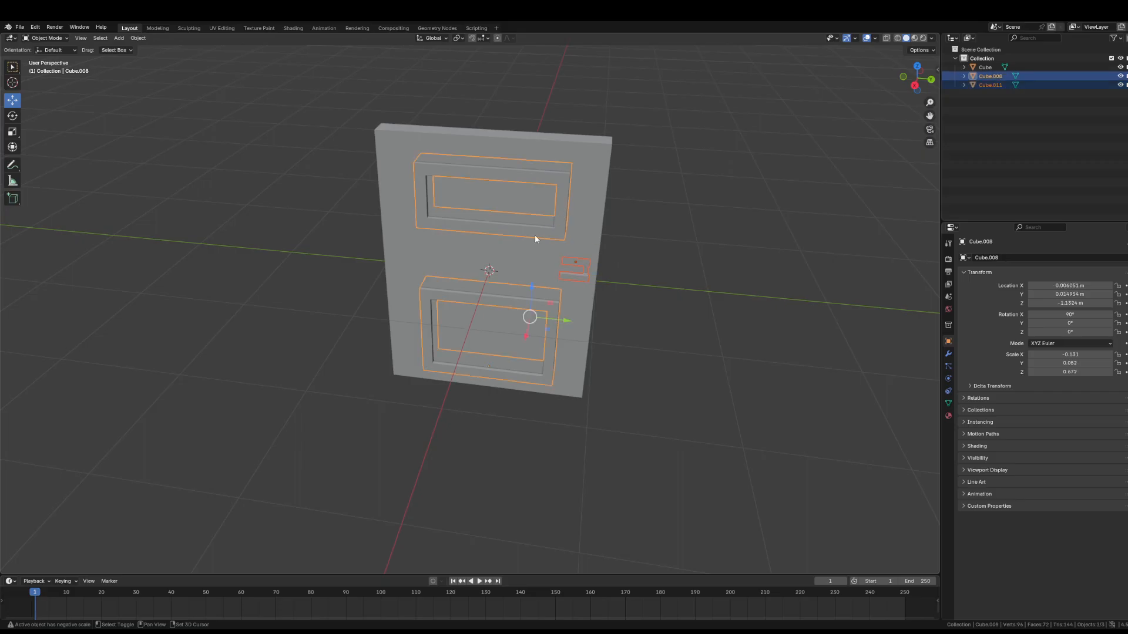
left_click(516, 263, "shift")
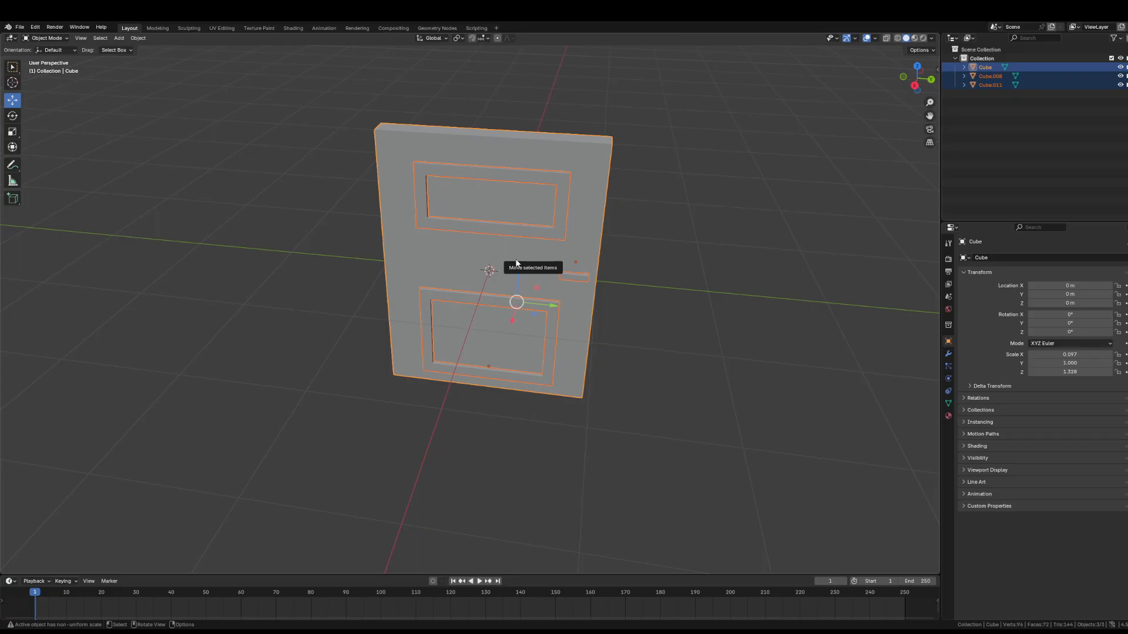
right_click(513, 248)
left_click(512, 248)
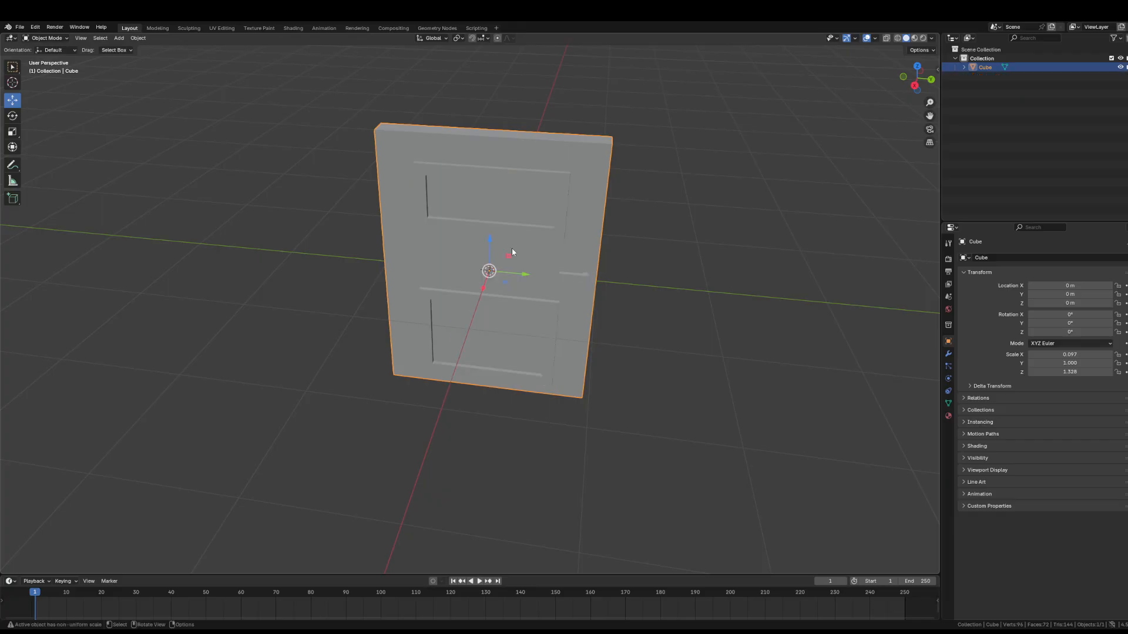
- Move the joined door about 0.058 m along the X axis
middle_click_drag(603, 277, 583, 282)
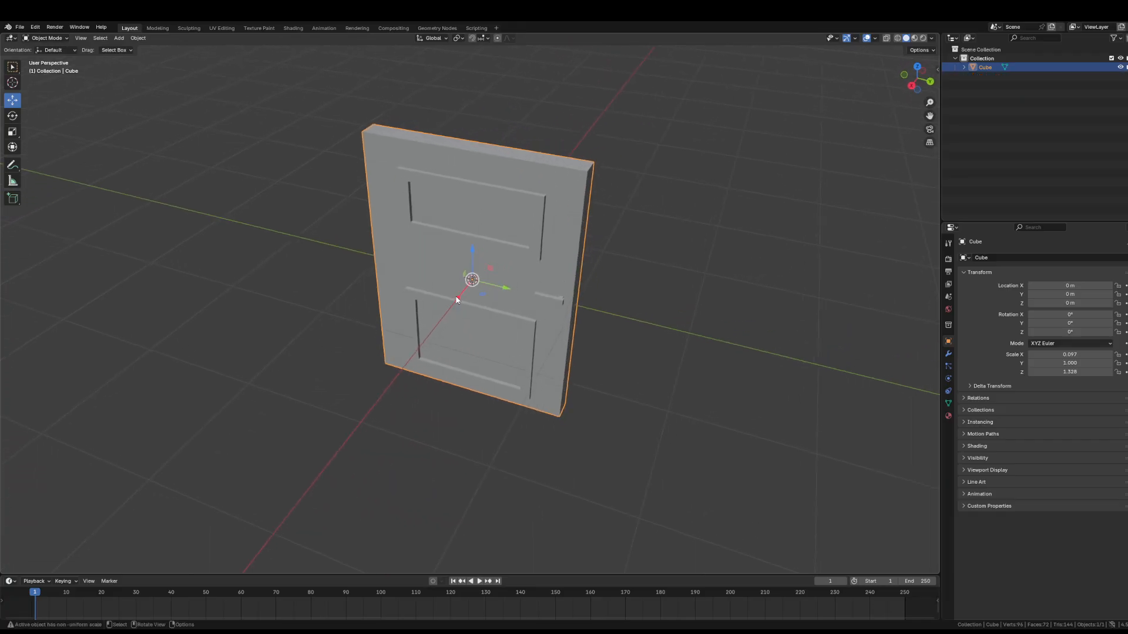
left_click_drag(459, 300, 483, 325)
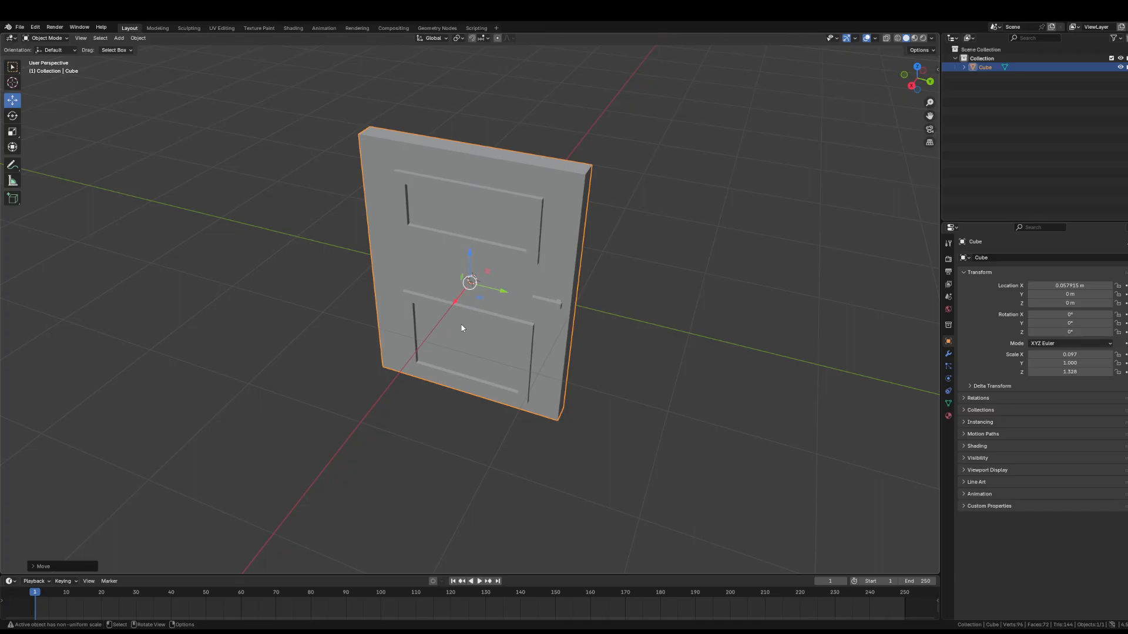
- Save the joined door as a new file named DoorSameColor.blend
left_click(19, 27)
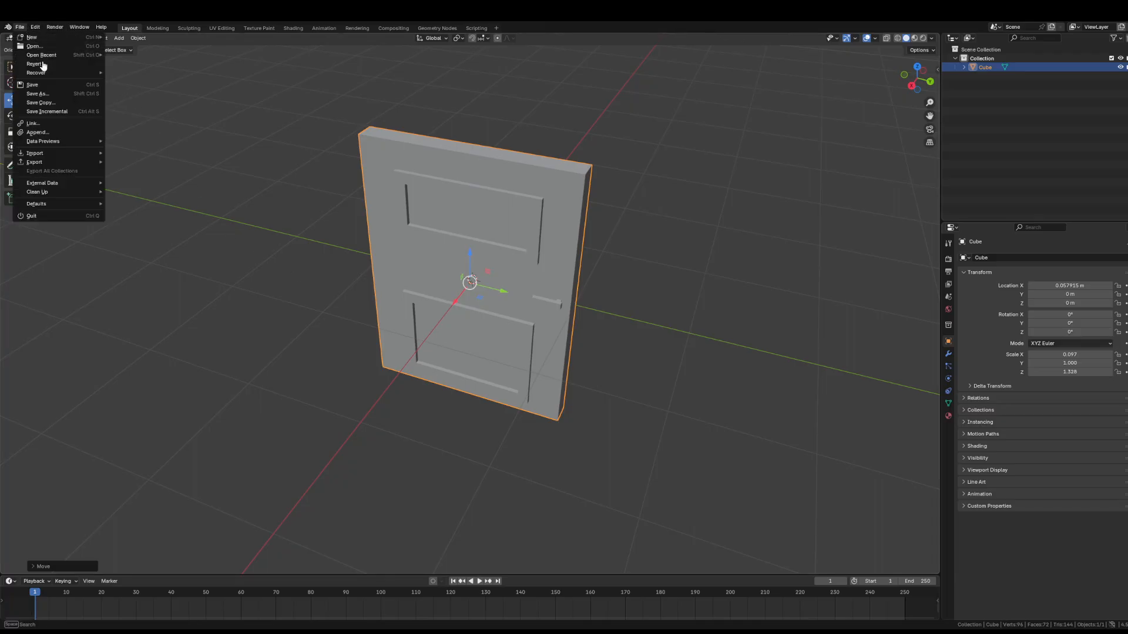
left_click(56, 95)
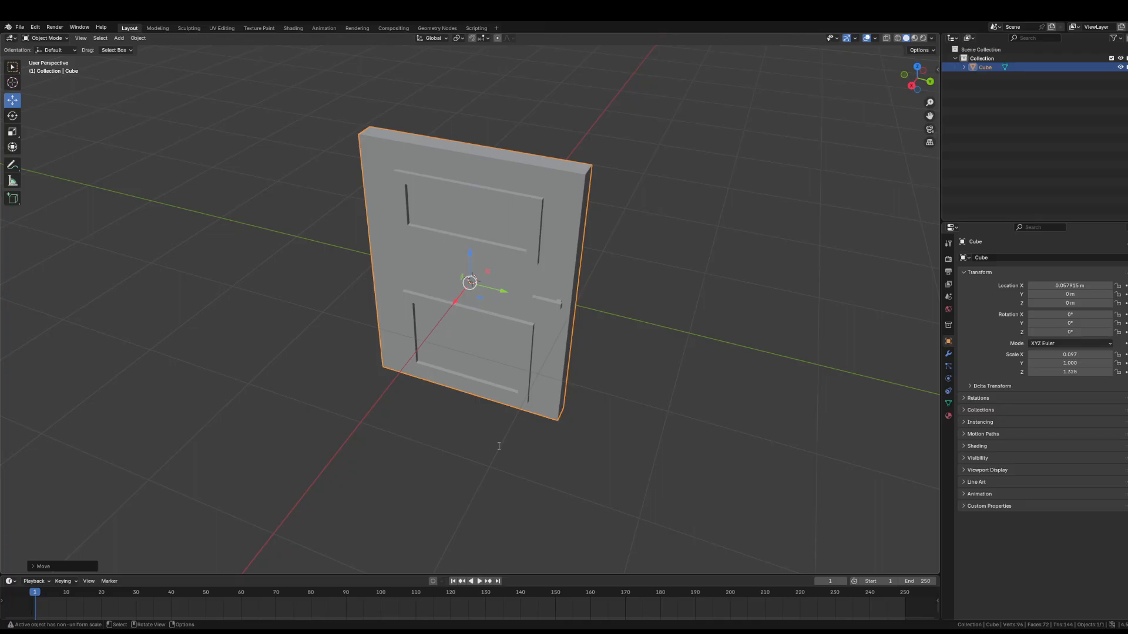
key("ctrl+s")
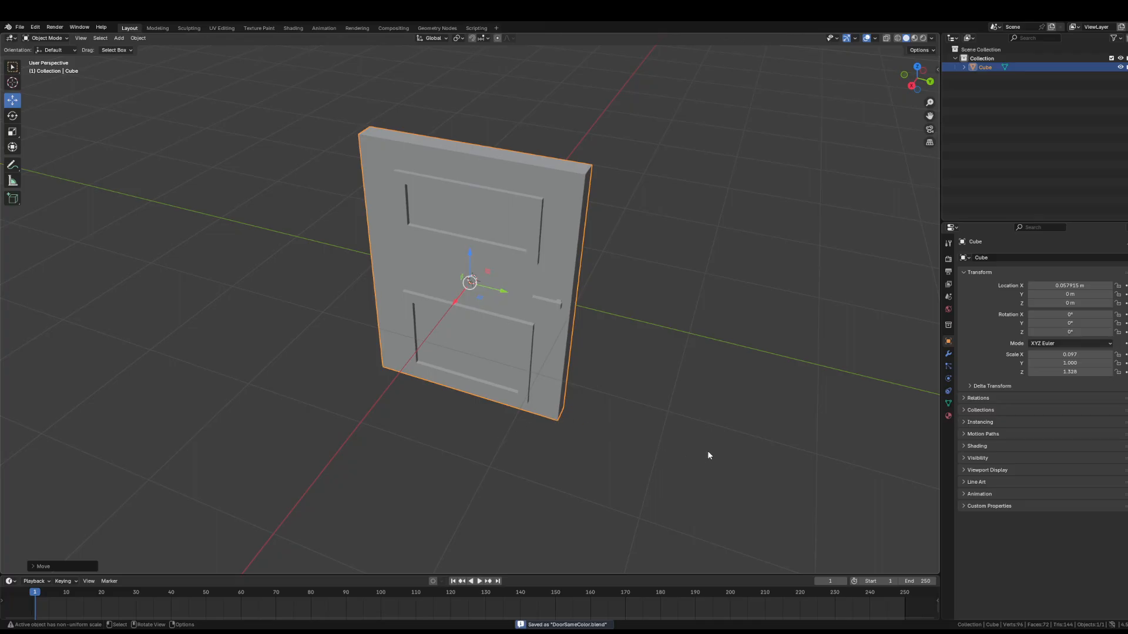
- Export the joined single-object door in FBX format
left_click(20, 27)
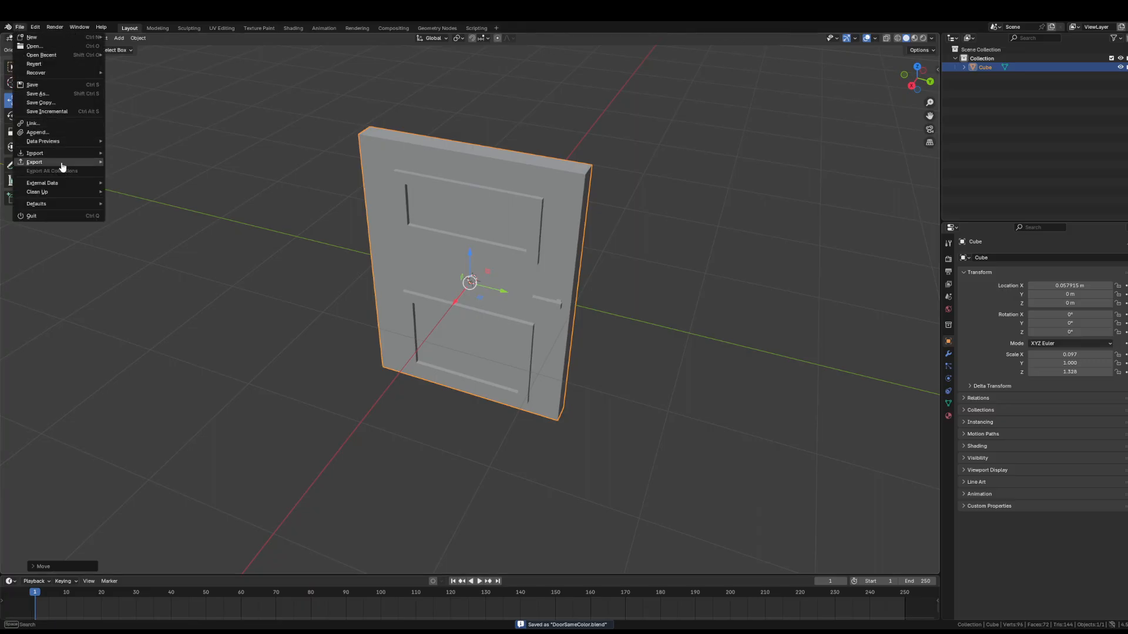
mouse_move(59, 162)
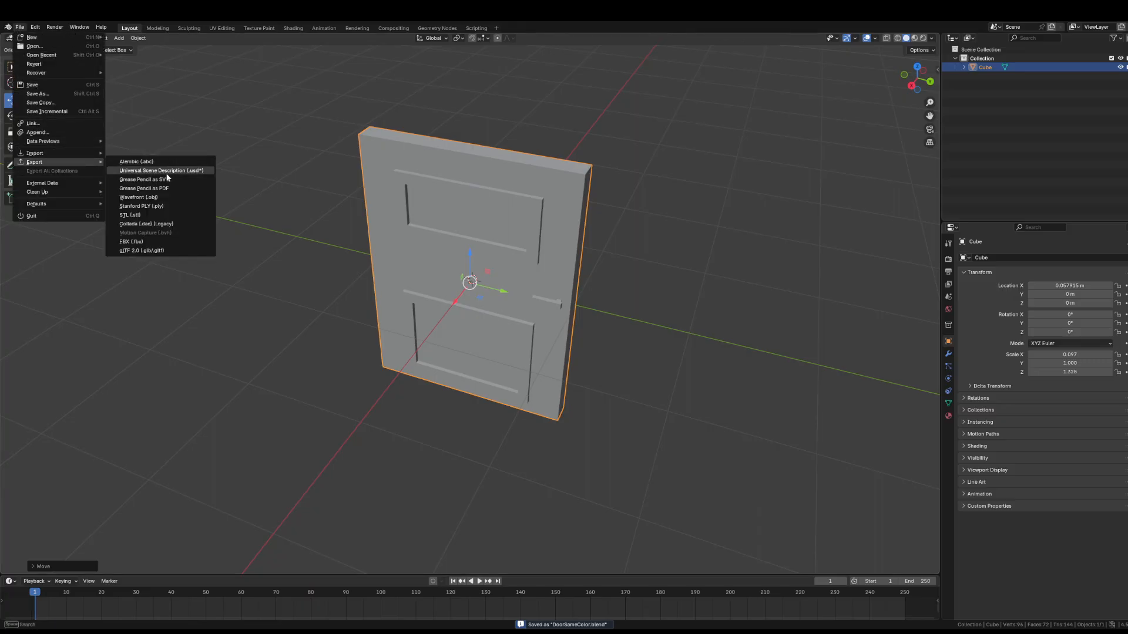
left_click(171, 242)
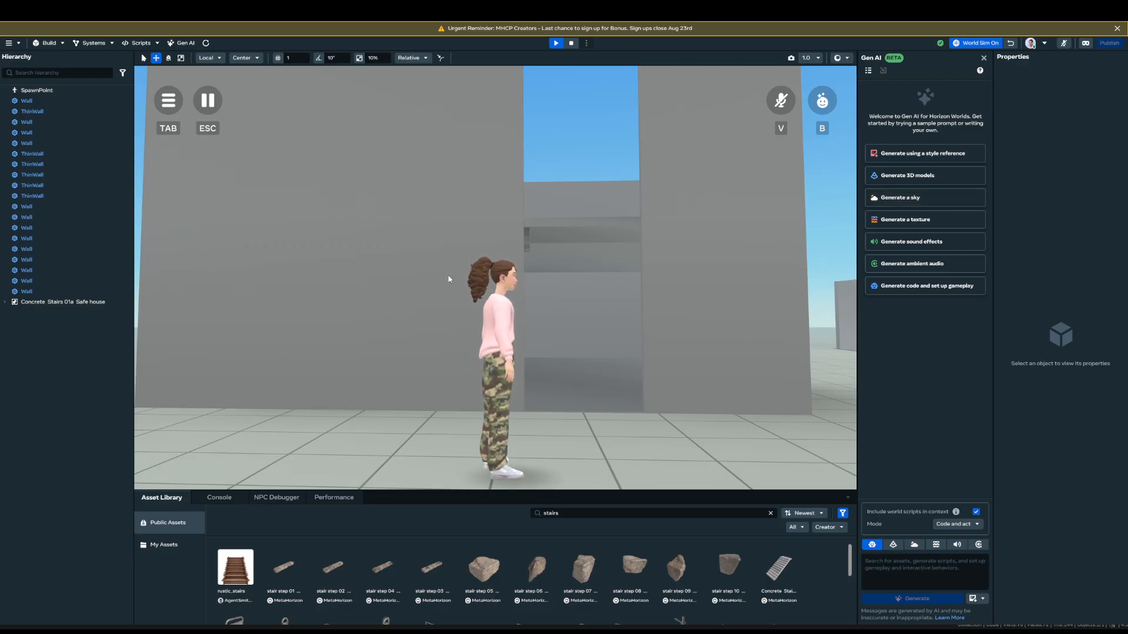
- Switch to the Horizon Worlds editor, stop the running world preview and bring the doorway building into view
left_click(597, 337)
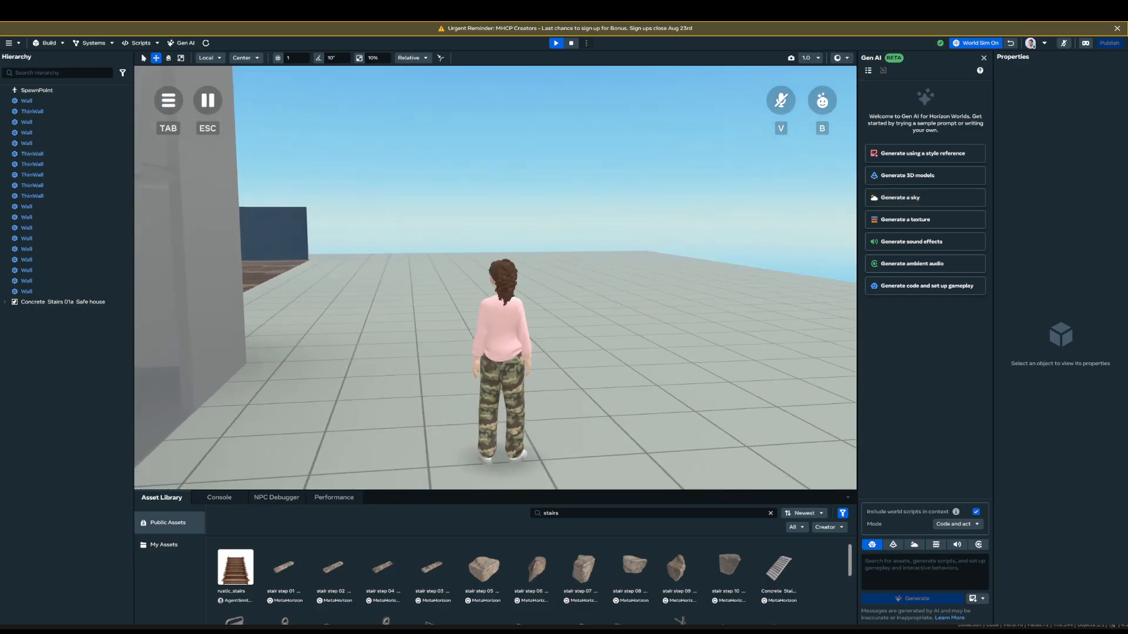
key("w")
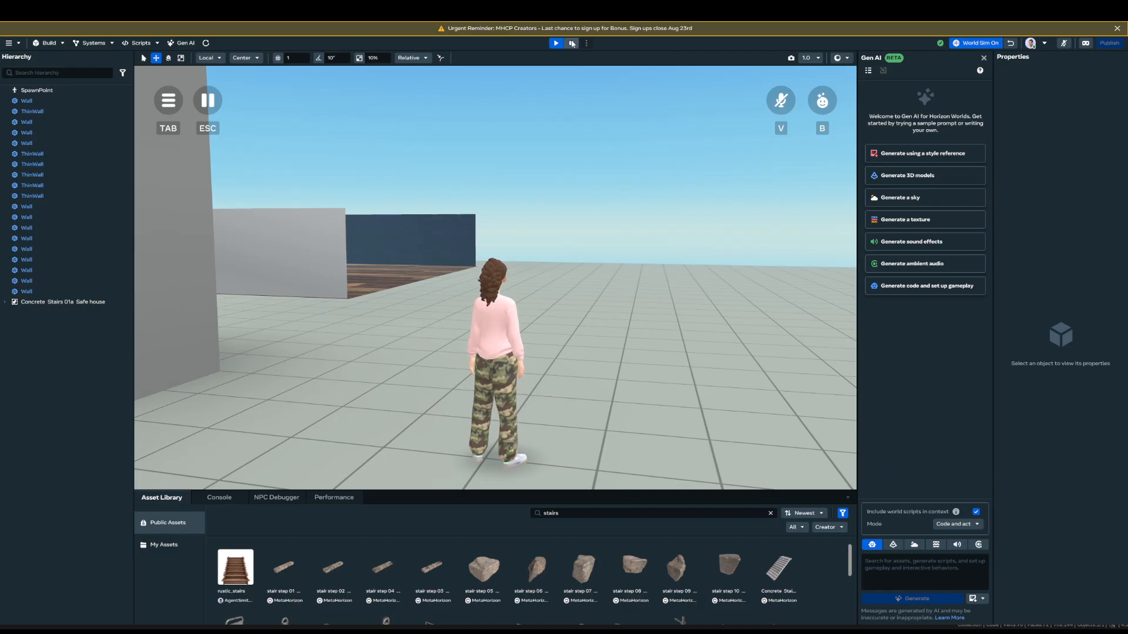
left_click(571, 42)
key("w")
right_click_drag(555, 311, 745, 267)
key("s")
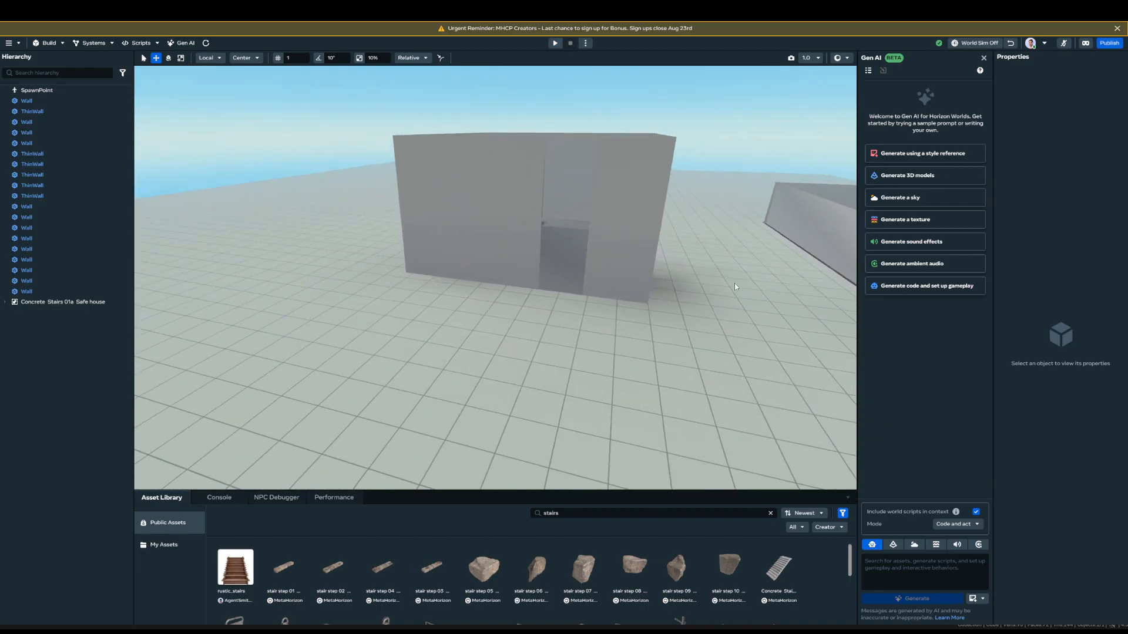
- Import DoorDifferentColors.fbx as a 3D model into My Assets with Preserve offset pivots turned off
left_click(171, 546)
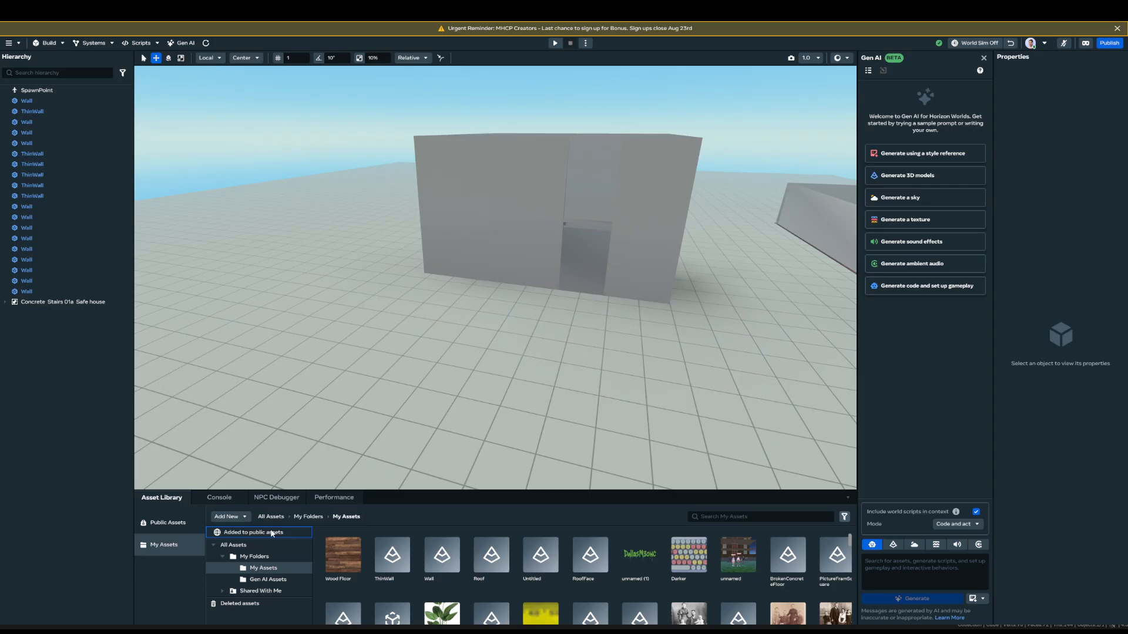
left_click(239, 518)
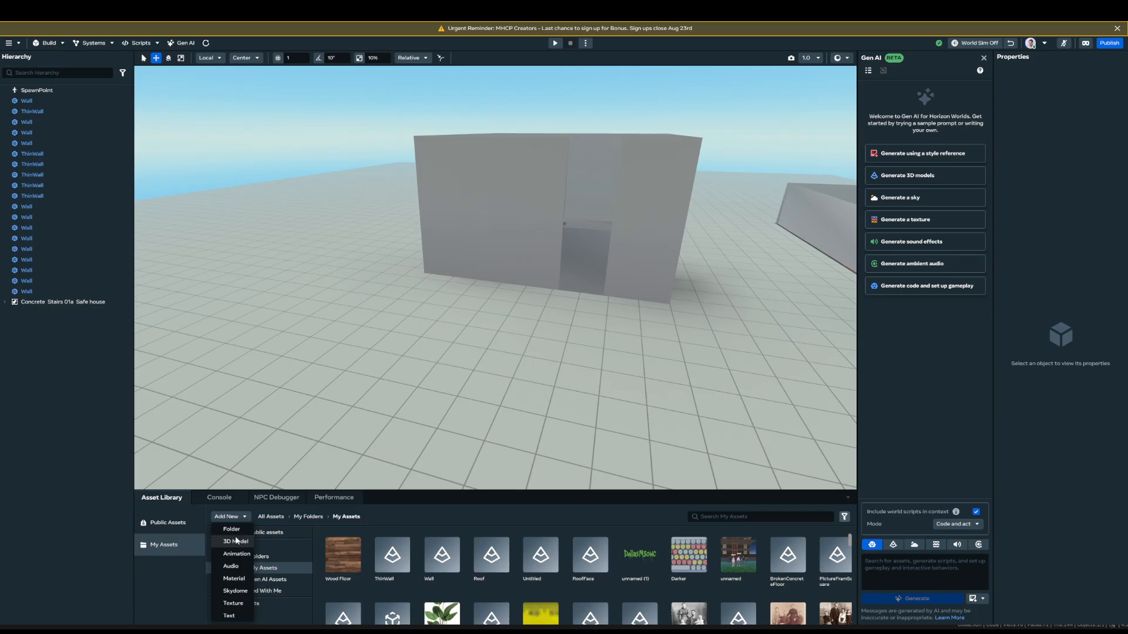
left_click(236, 541)
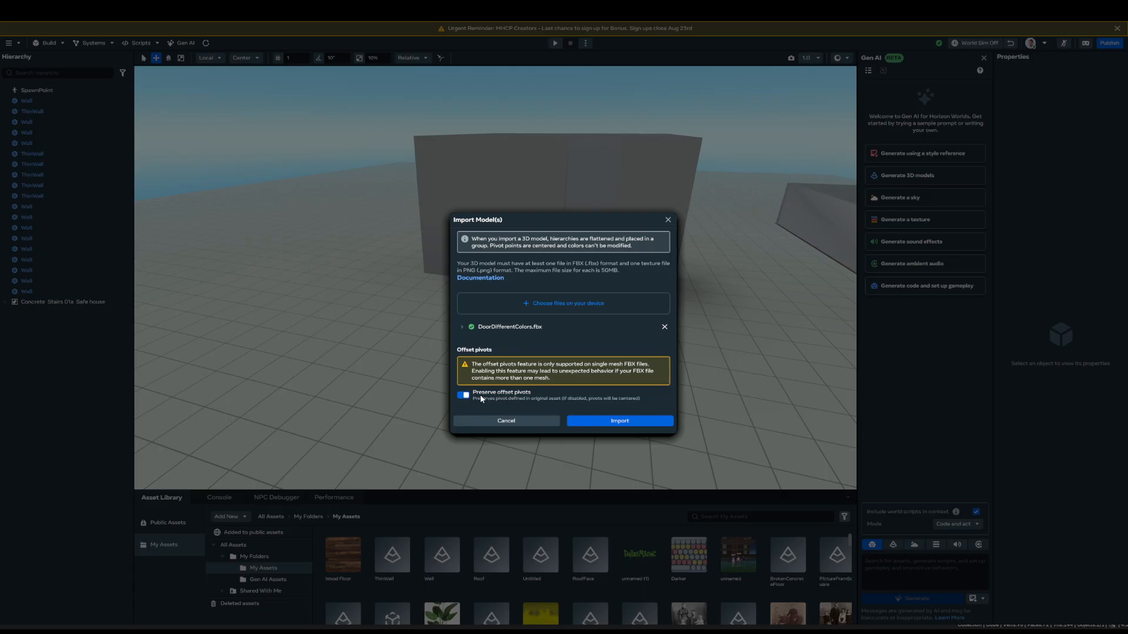
left_click(463, 393)
left_click(648, 405)
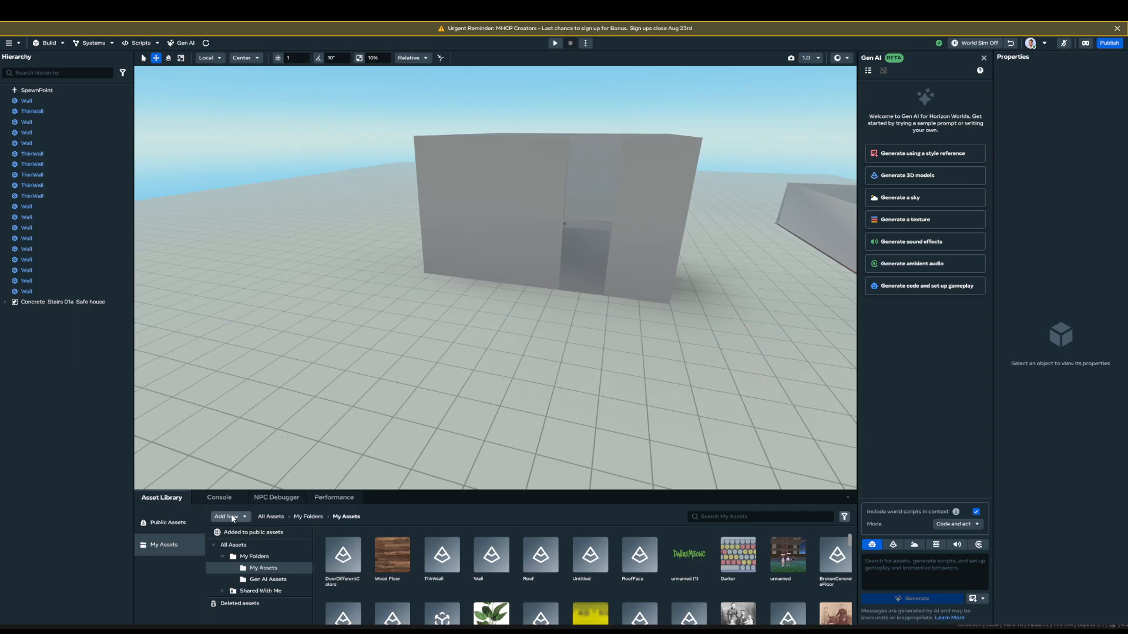
- Import DoorSameColor.fbx as a 3D model into My Assets with Preserve offset pivots turned on
left_click(232, 517)
left_click(230, 546)
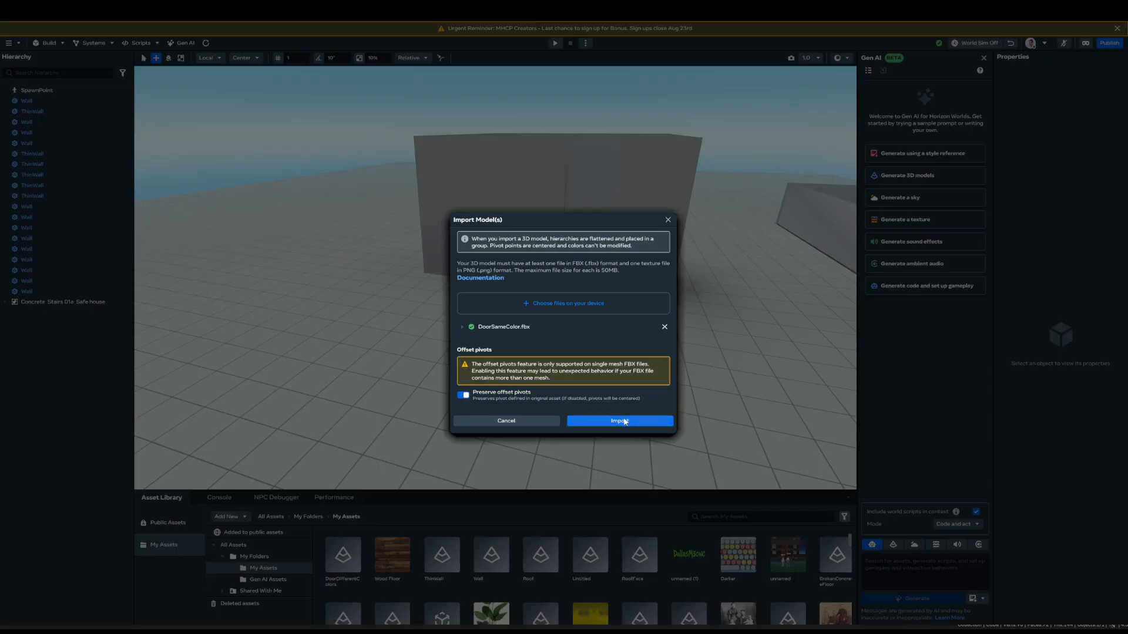
left_click(624, 421)
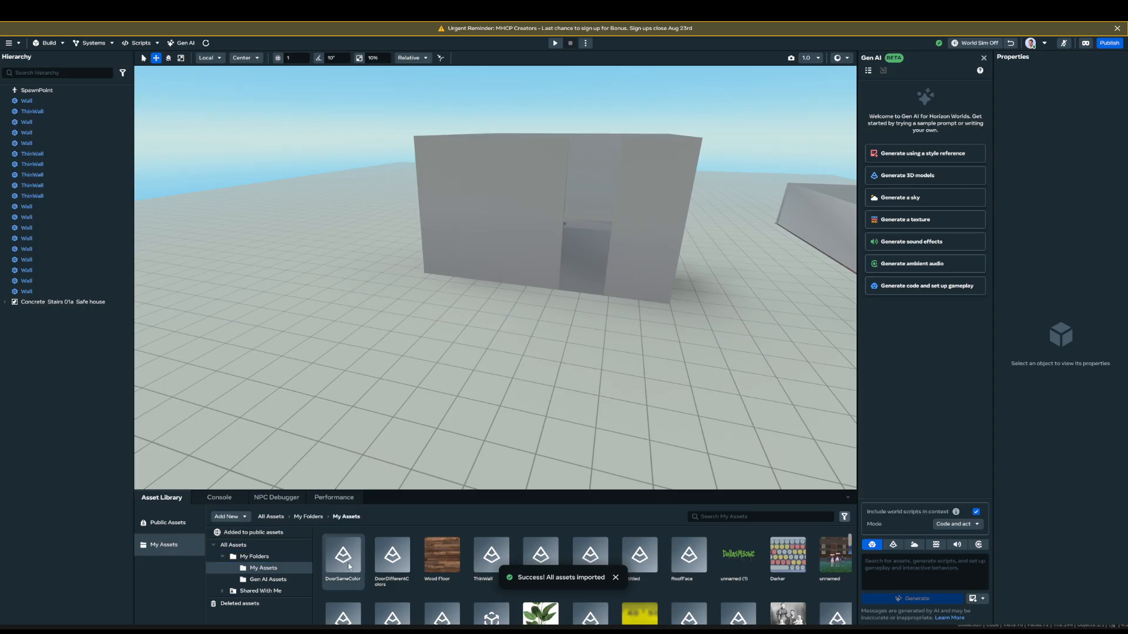
- Place the DoorSameColor asset in the world on the open ground beside the building
left_click_drag(343, 555, 265, 306)
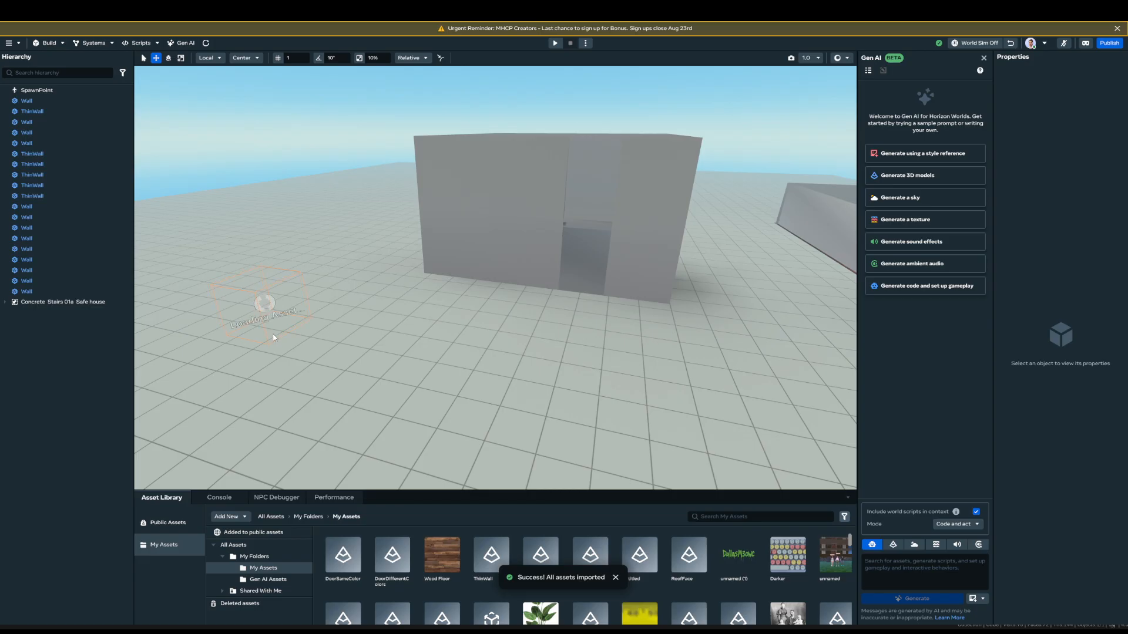
right_click_drag(401, 332, 477, 330)
key("w")
key("w")
key("a")
key("w")
key("a")
key("w")
key("a")
key("a")
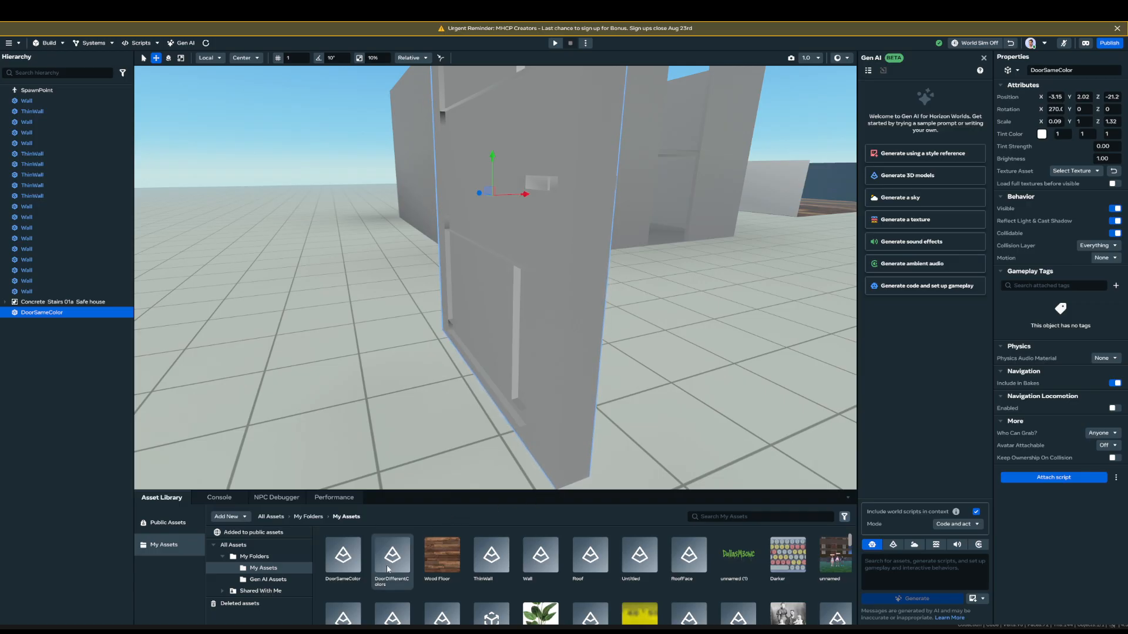
- Place the DoorDifferentColors asset in the world near the single-colour door and clear the selection
left_click_drag(393, 556, 332, 351)
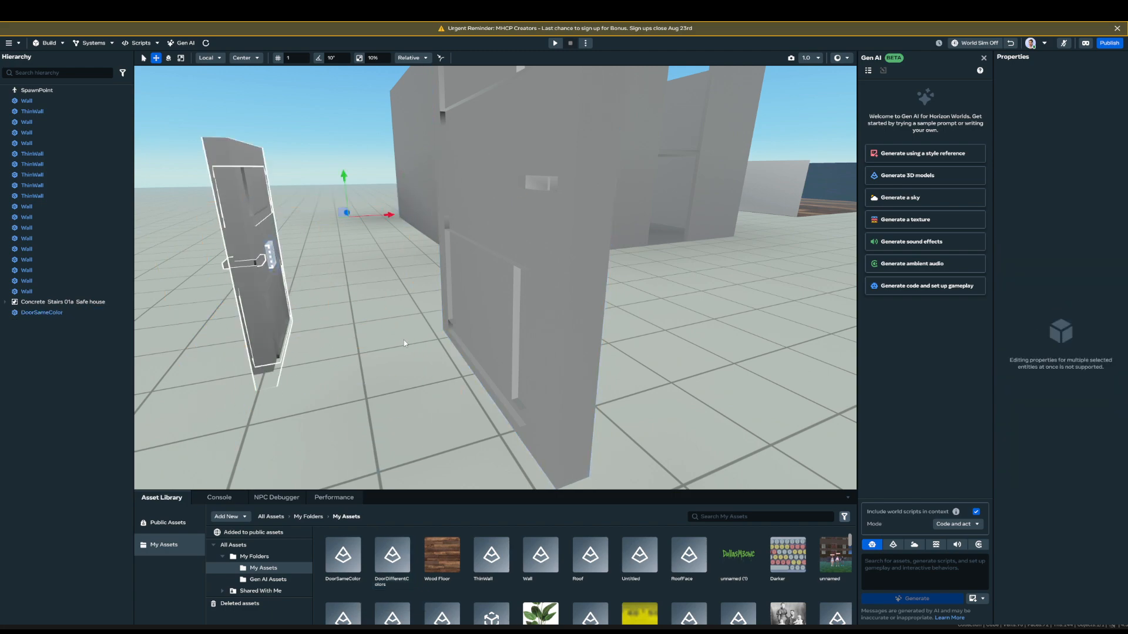
right_click_drag(404, 341, 461, 323)
key("w")
left_click(295, 321)
- Examine the single-colour door's panel frames, handle, edges and base from several angles
key("a")
key("w")
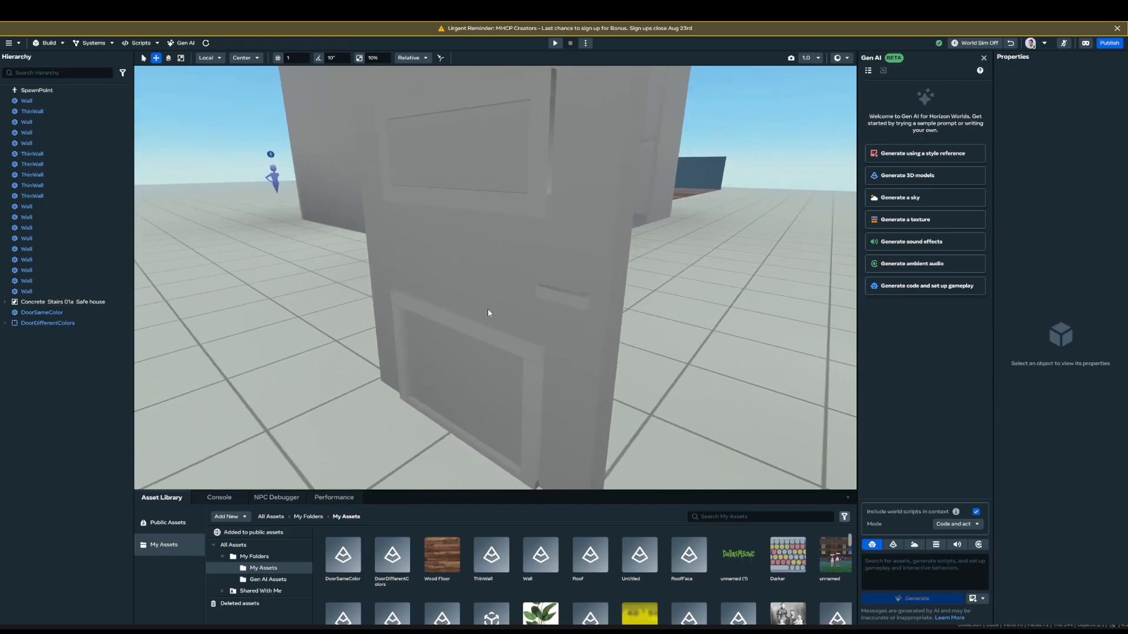
key("d")
right_click_drag(544, 295, 453, 269)
key("w")
key("d")
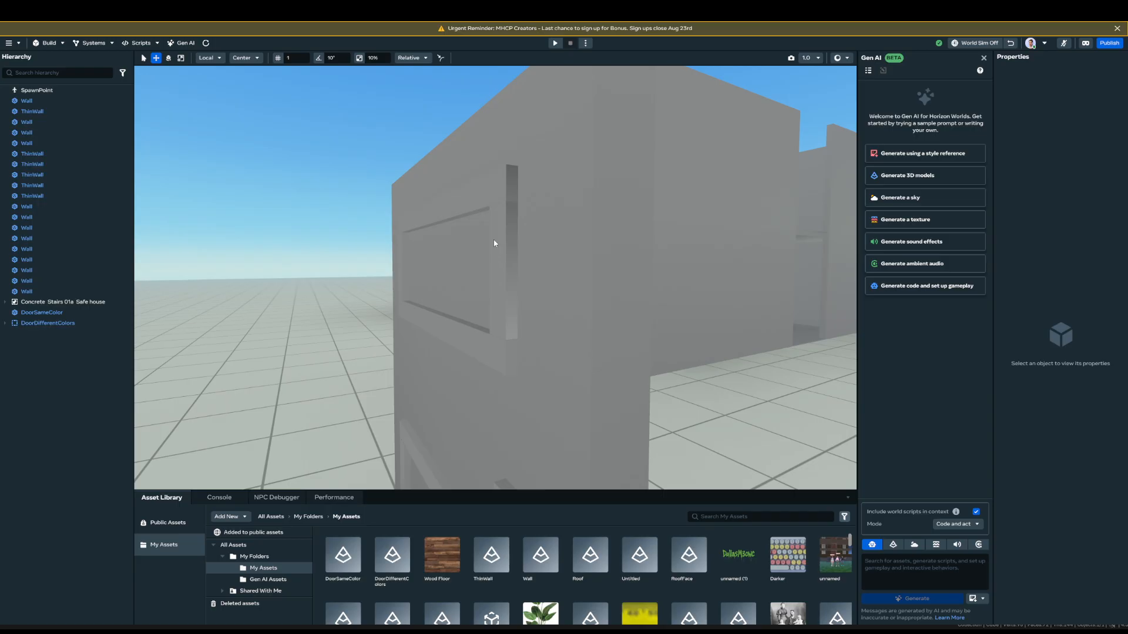
right_click_drag(495, 243, 664, 302)
key("a")
key("w")
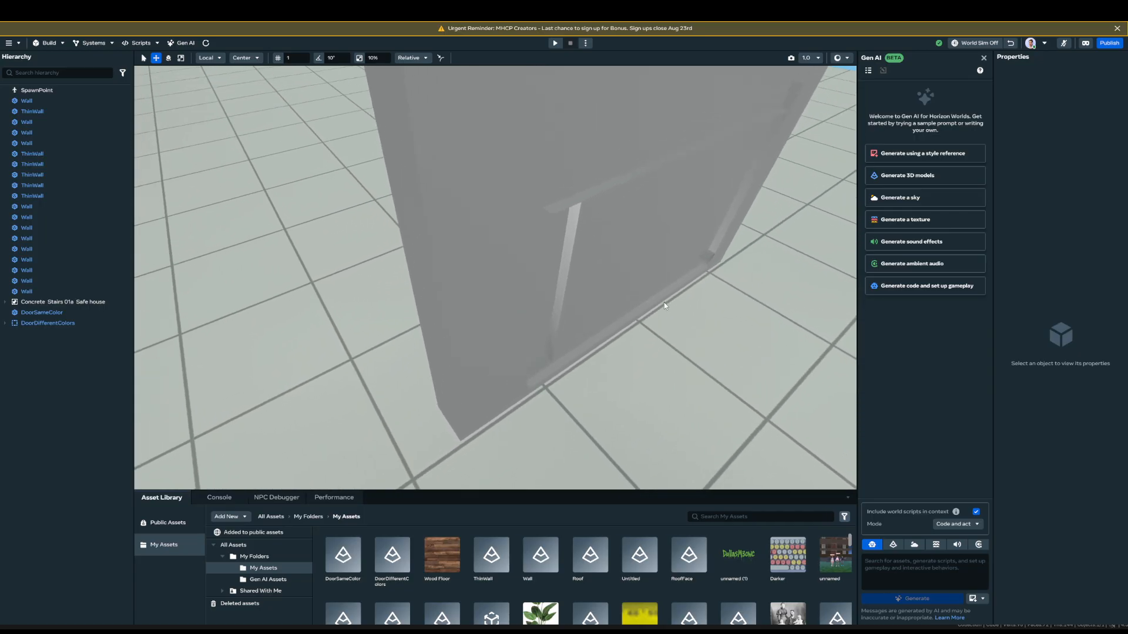
right_click_drag(664, 302, 597, 255)
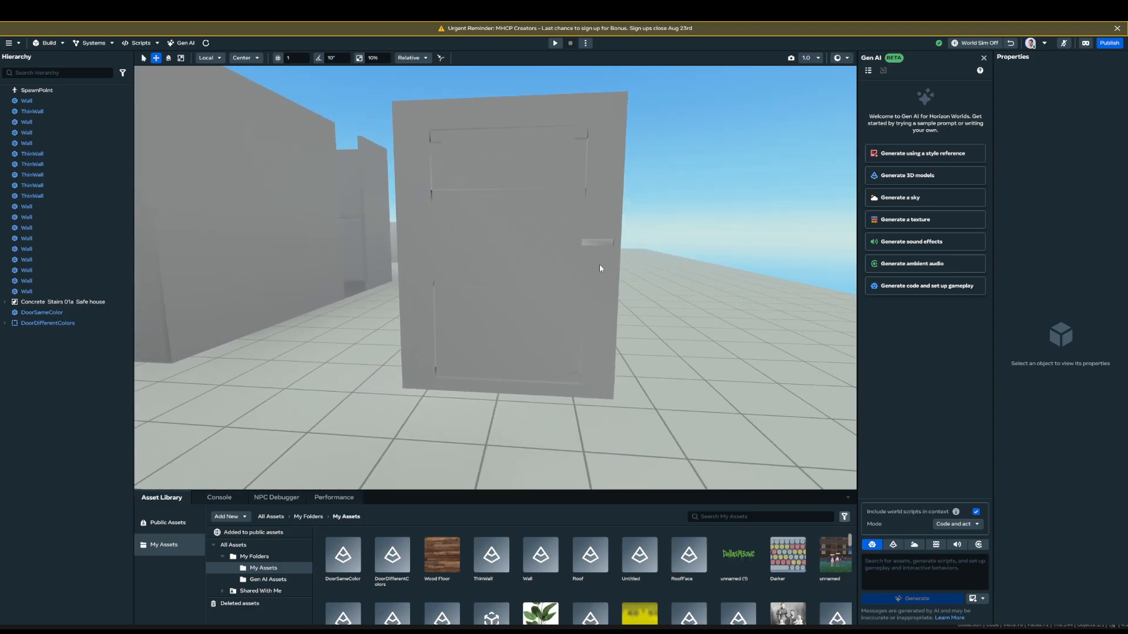
- Delete the placed DoorSameColor door from the world and remove its asset from My Assets
left_click(580, 254)
key("Delete")
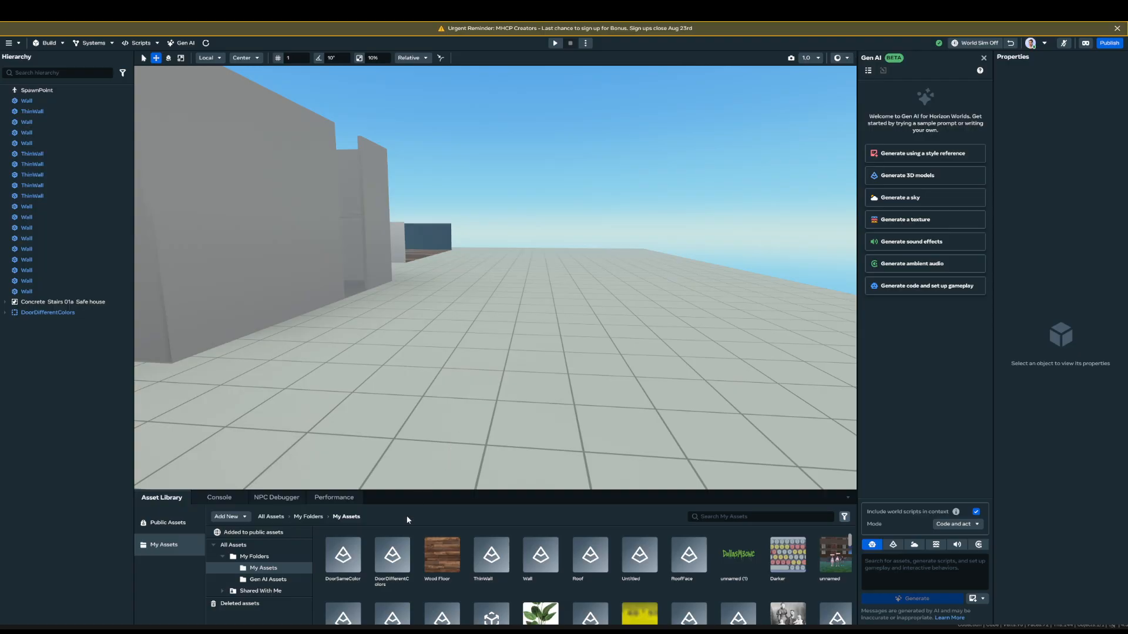
right_click(352, 564)
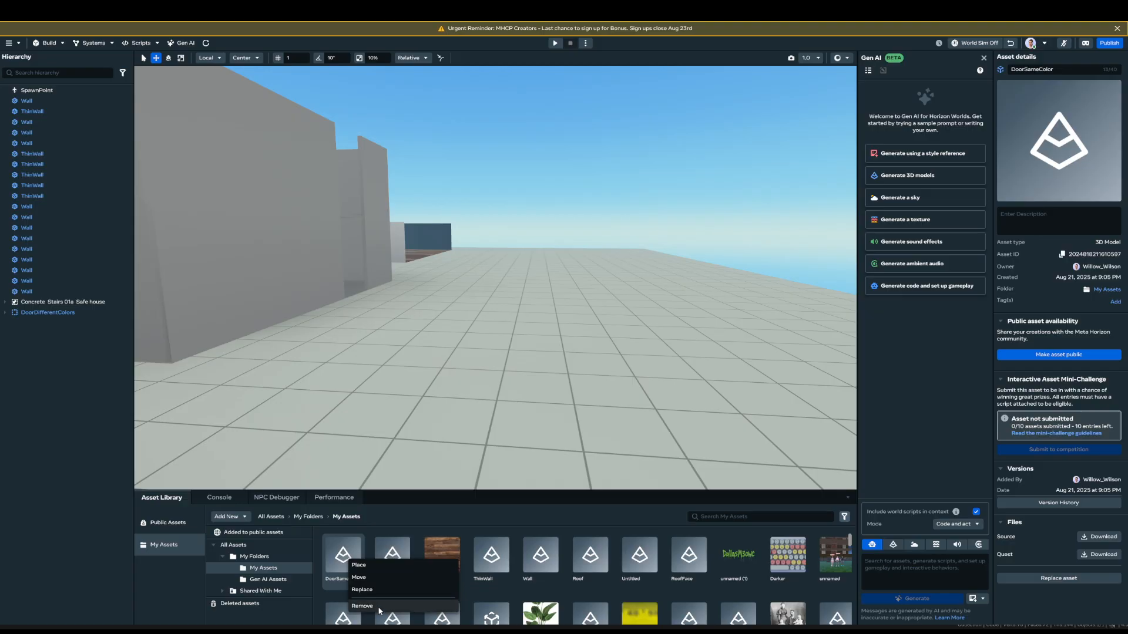
left_click(361, 606)
left_click(621, 348)
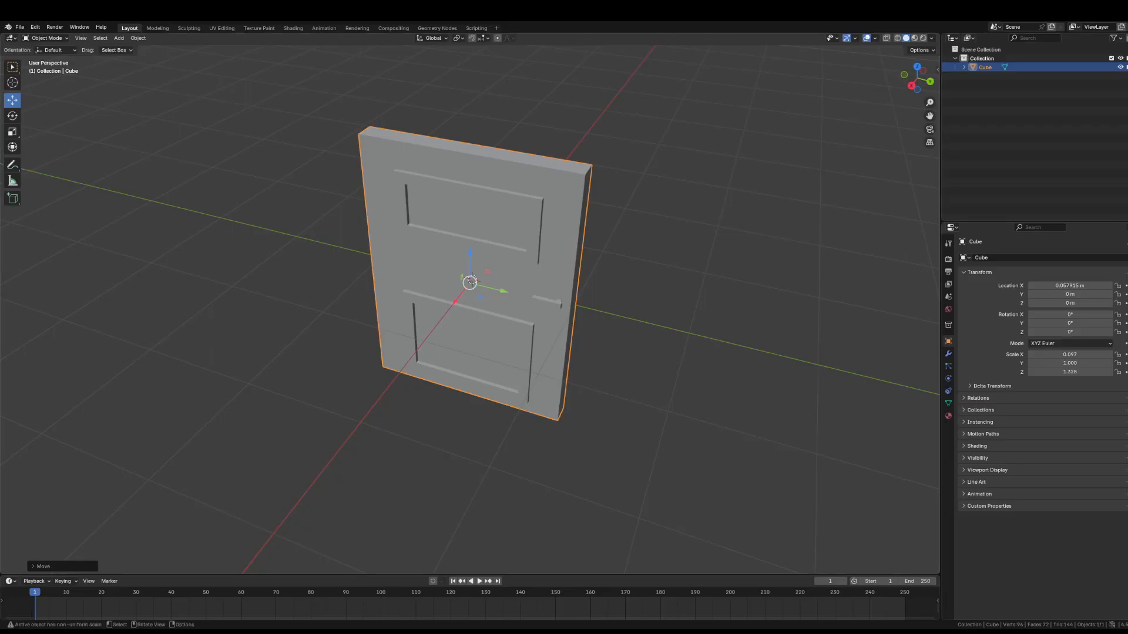
- Switch to Blender and move the joined door along the X axis to about -0.60 m
key("g")
key("x")
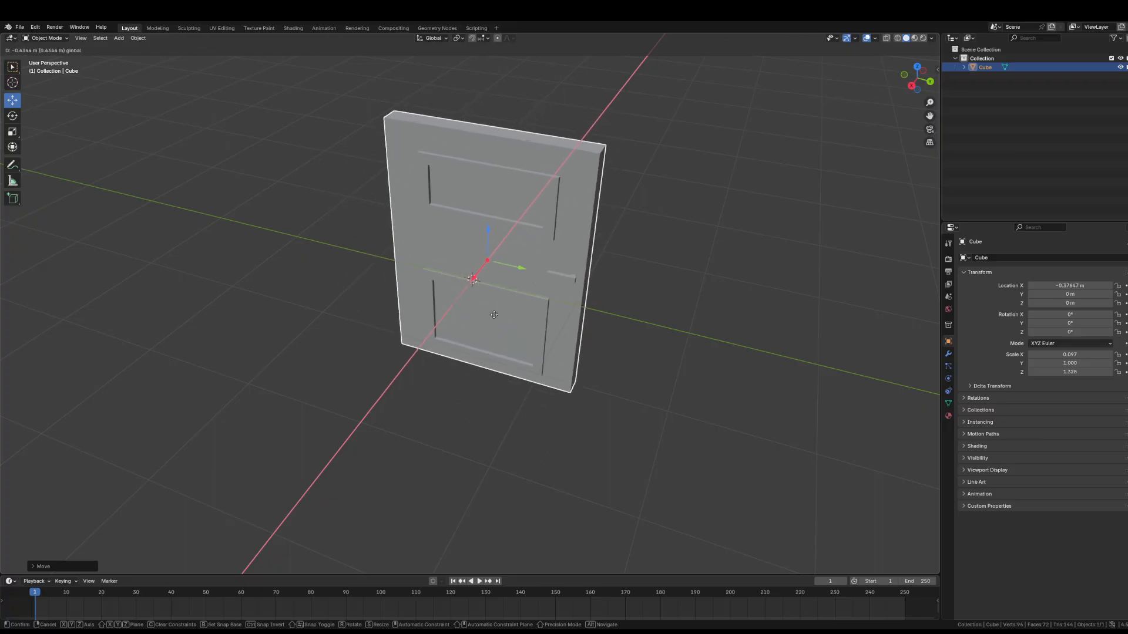
left_click(522, 303)
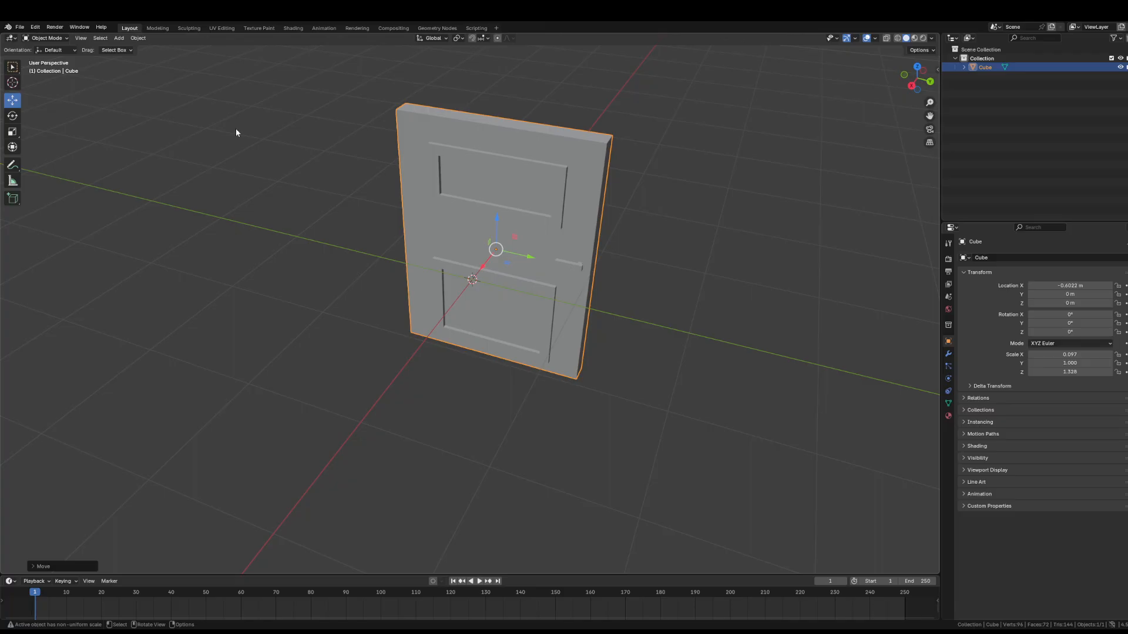
- Recalculate the normals of the entire door mesh to the outside, then return to Object Mode with nothing selected
key("Tab")
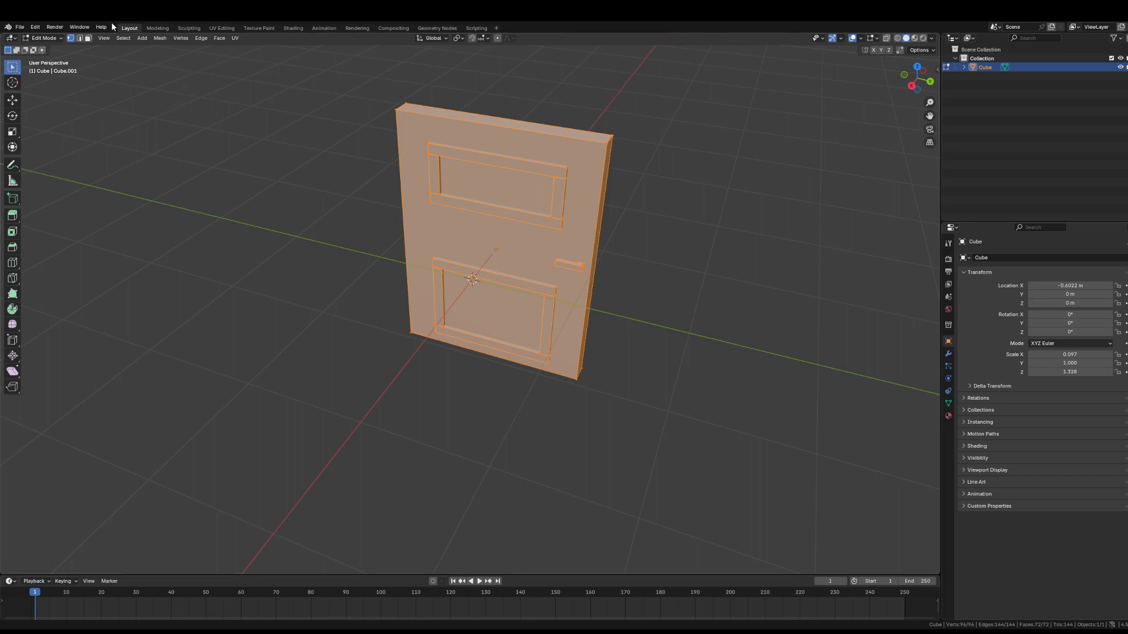
left_click(159, 38)
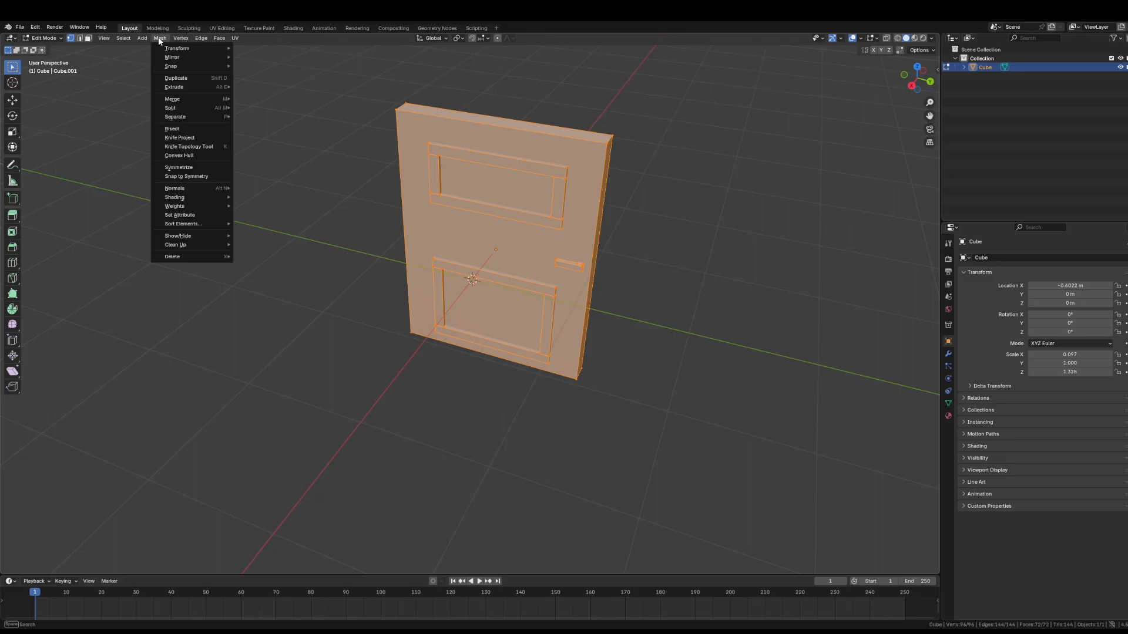
mouse_move(219, 193)
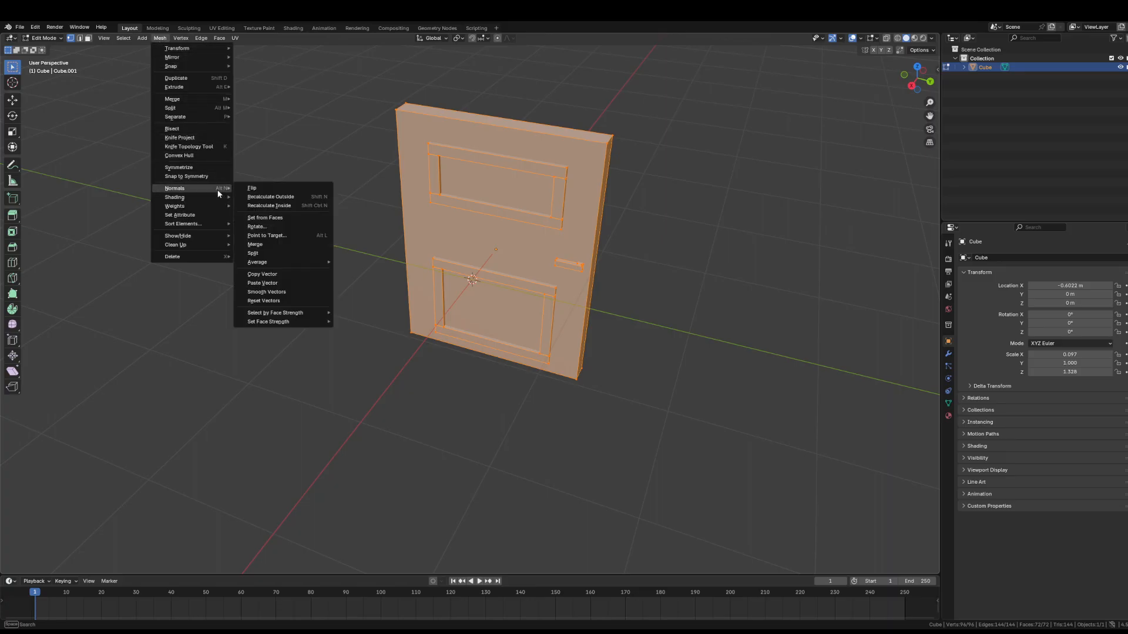
left_click(275, 198)
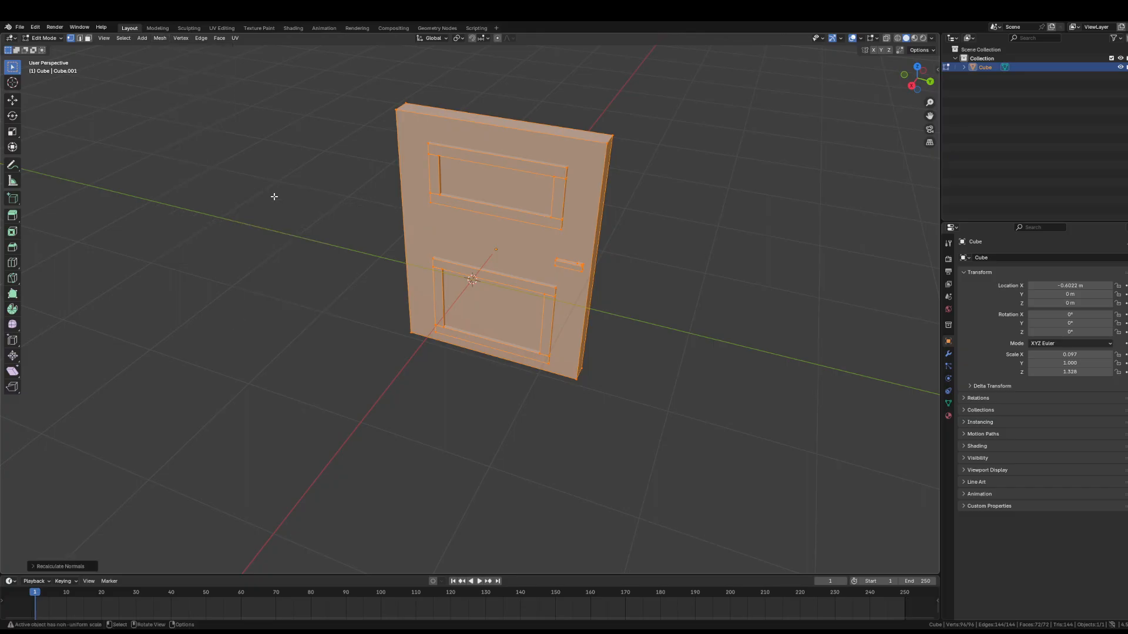
left_click(306, 215)
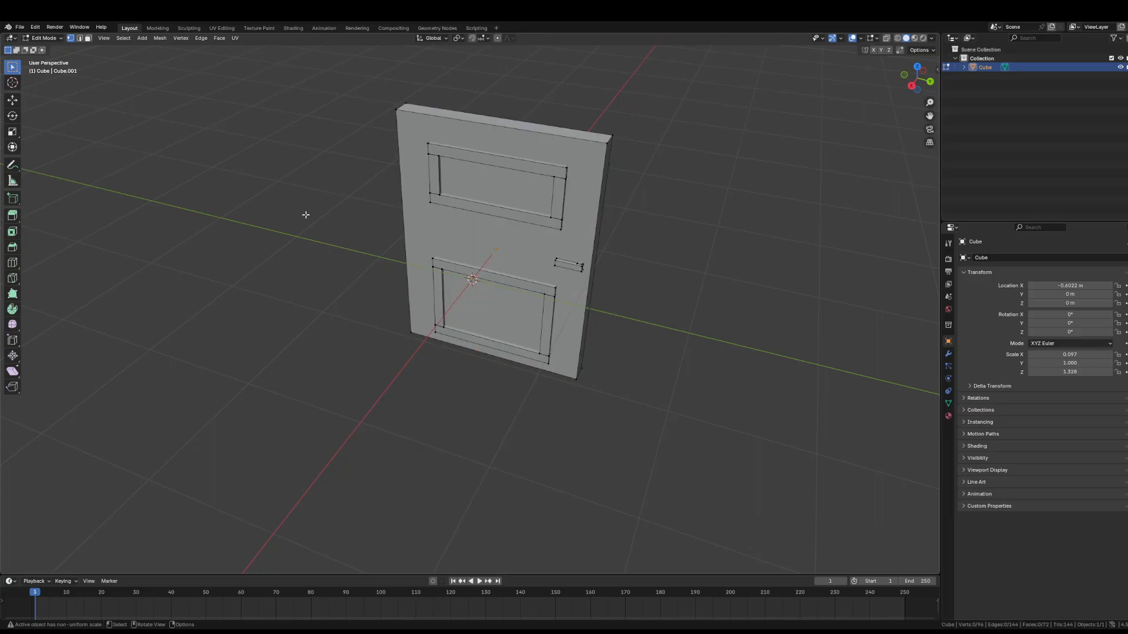
key("Tab")
left_click(291, 216)
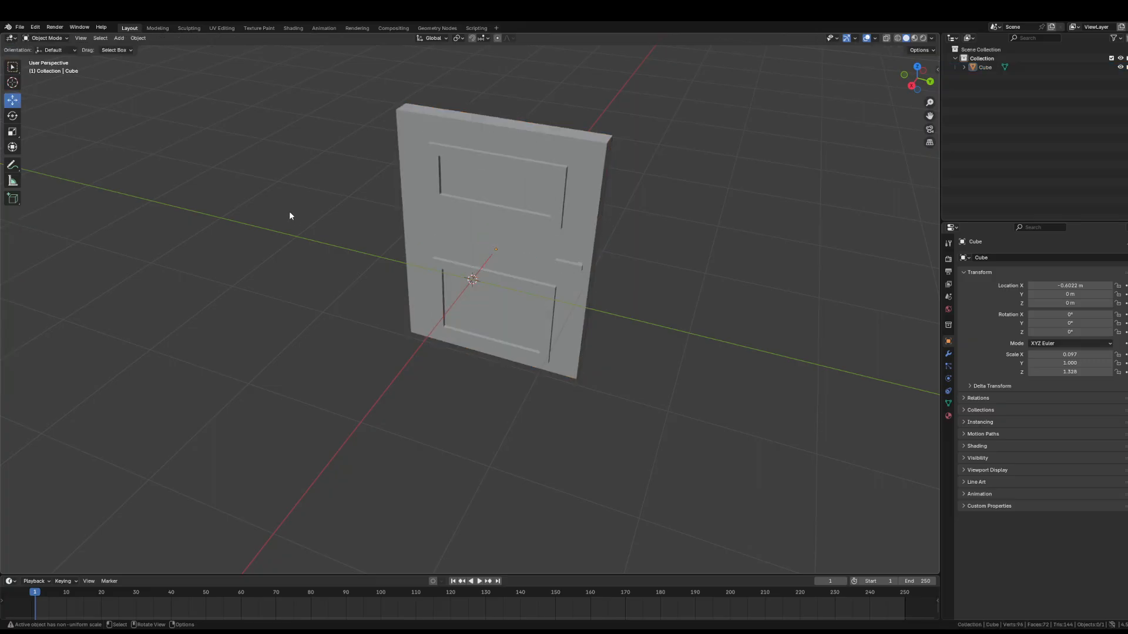
- Save the changes to DoorSameColor.blend and export the corrected door again in FBX format
left_click(19, 27)
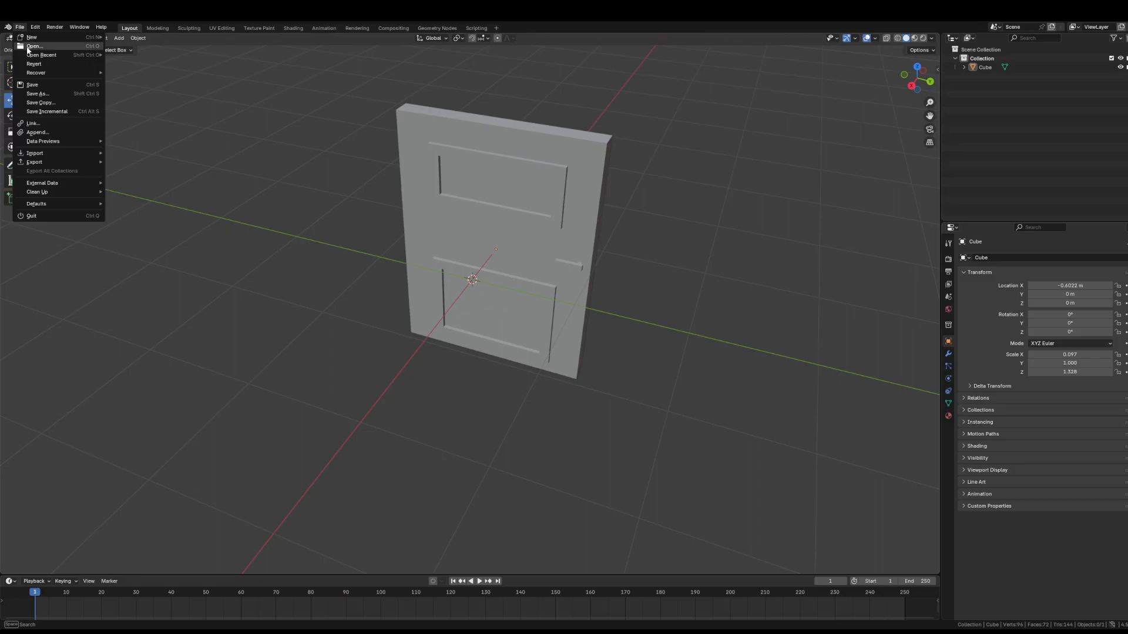
left_click(27, 48)
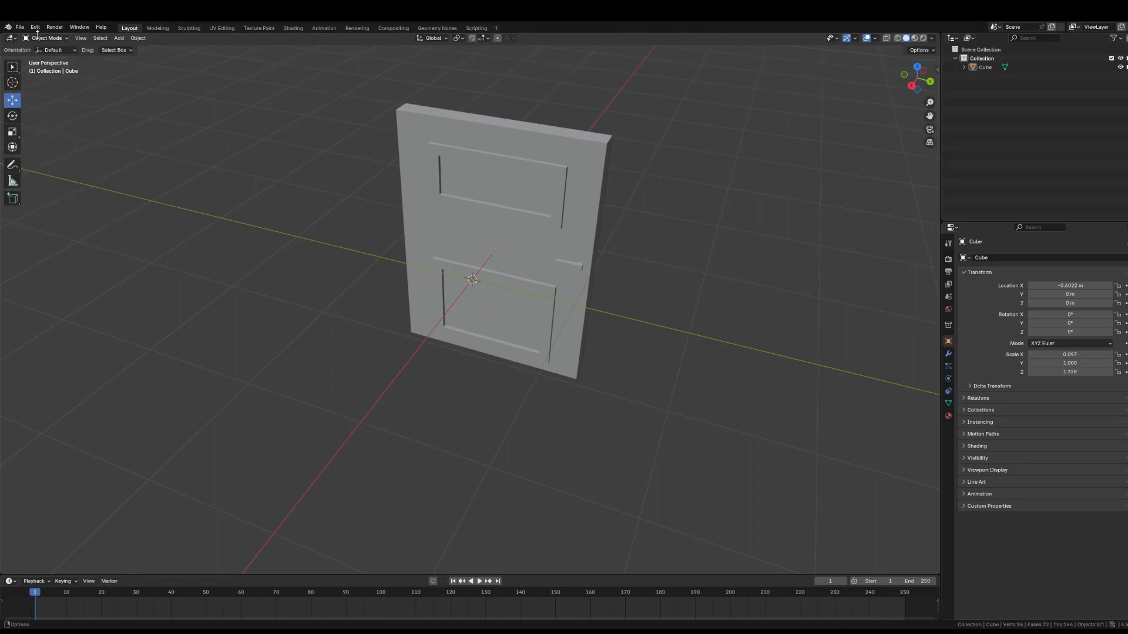
left_click(19, 27)
mouse_move(41, 55)
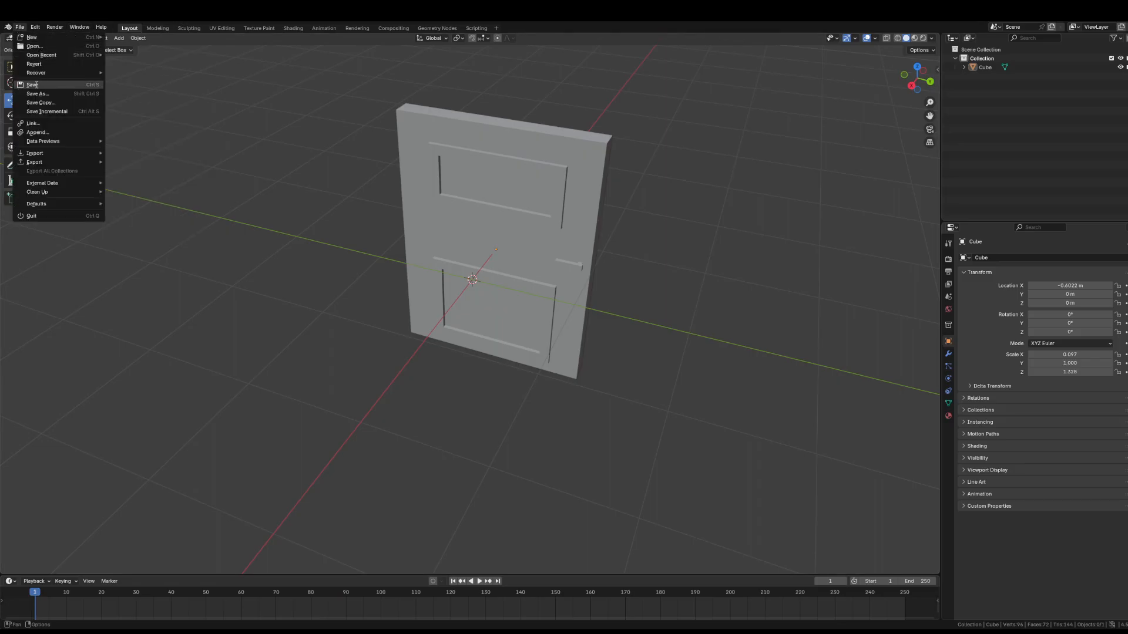
left_click(47, 85)
left_click(20, 27)
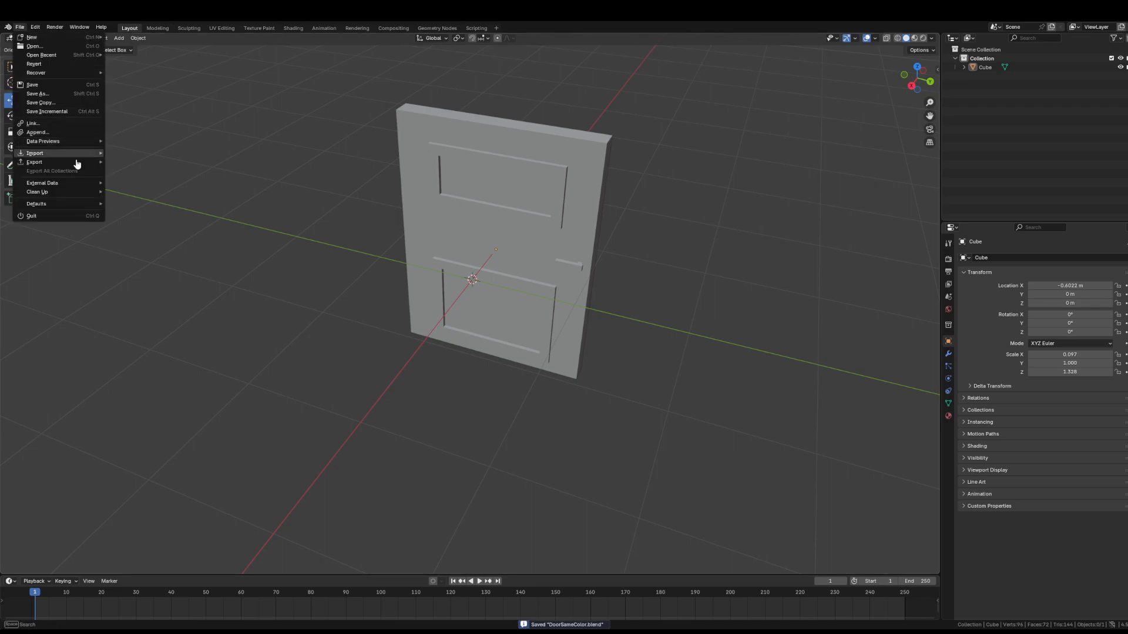
mouse_move(70, 162)
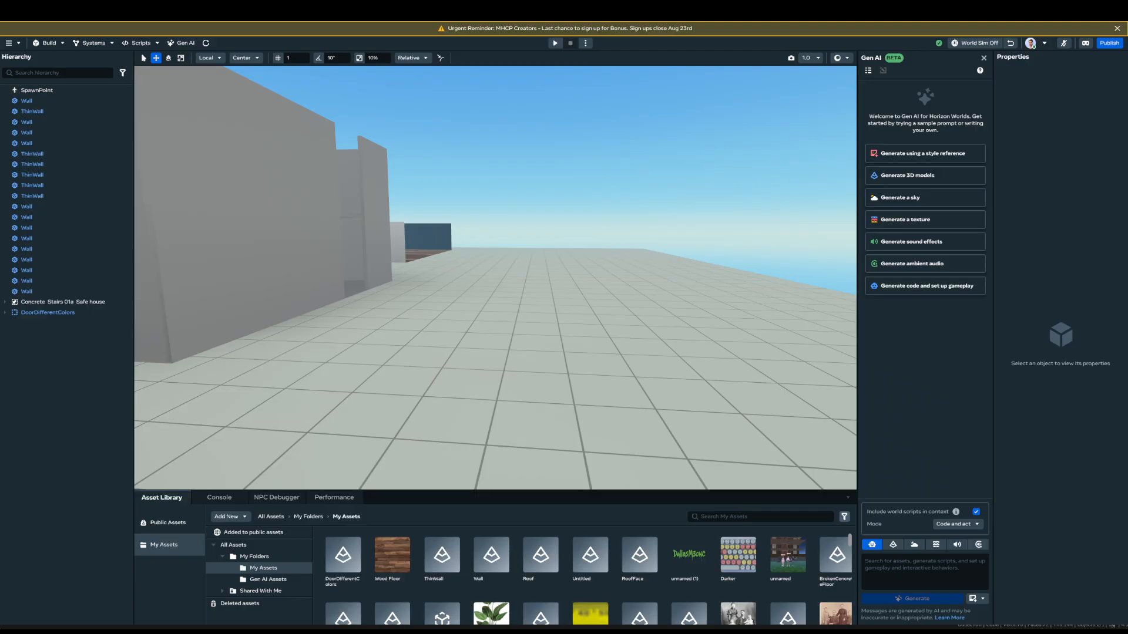
- Switch to the Horizon Worlds editor and import the re-exported DoorSameColor.fbx as a 3D model with Preserve offset pivots turned on
left_click(240, 517)
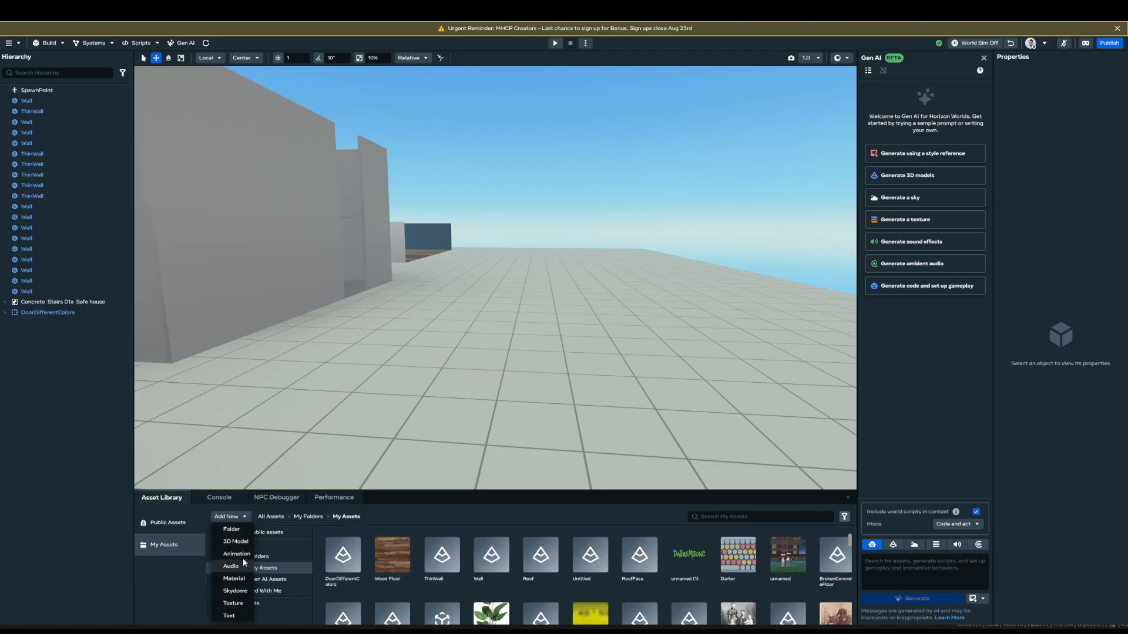
left_click(236, 542)
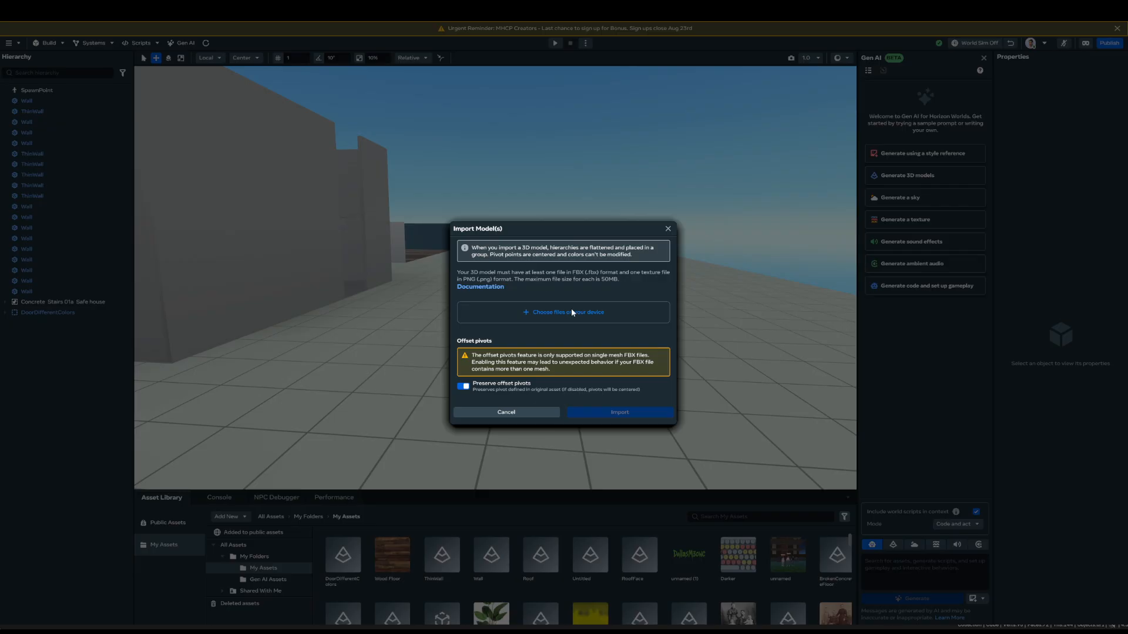
left_click(638, 422)
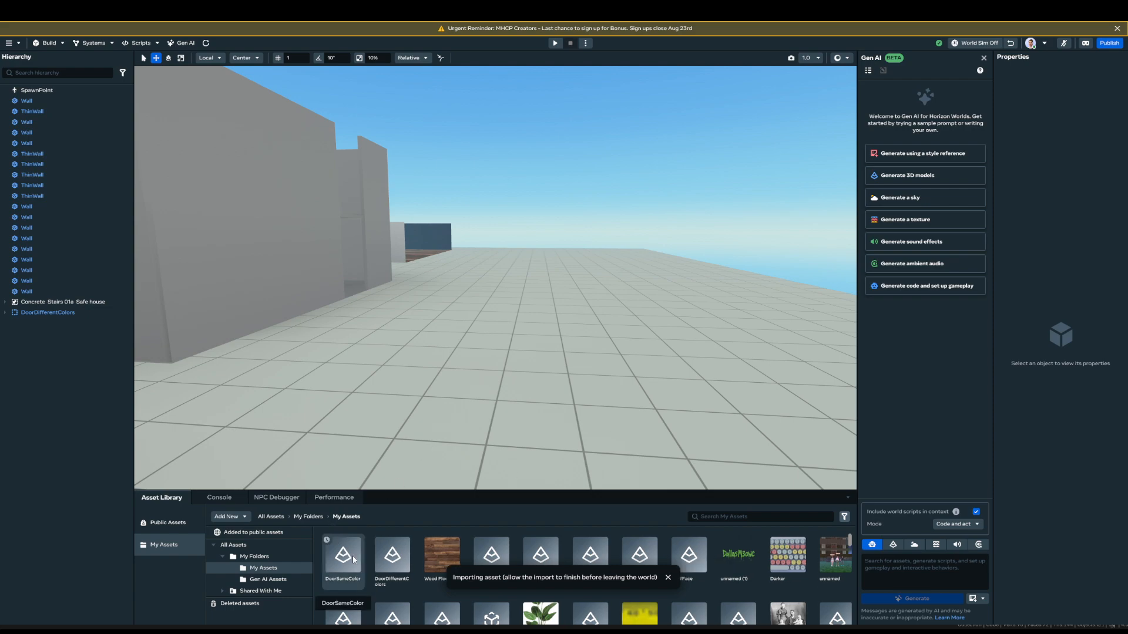
- Place the DoorSameColor asset in the world beside the other door, moving it to about X -4.96 and lowering it to about Y 1.37
left_click_drag(351, 561, 528, 401)
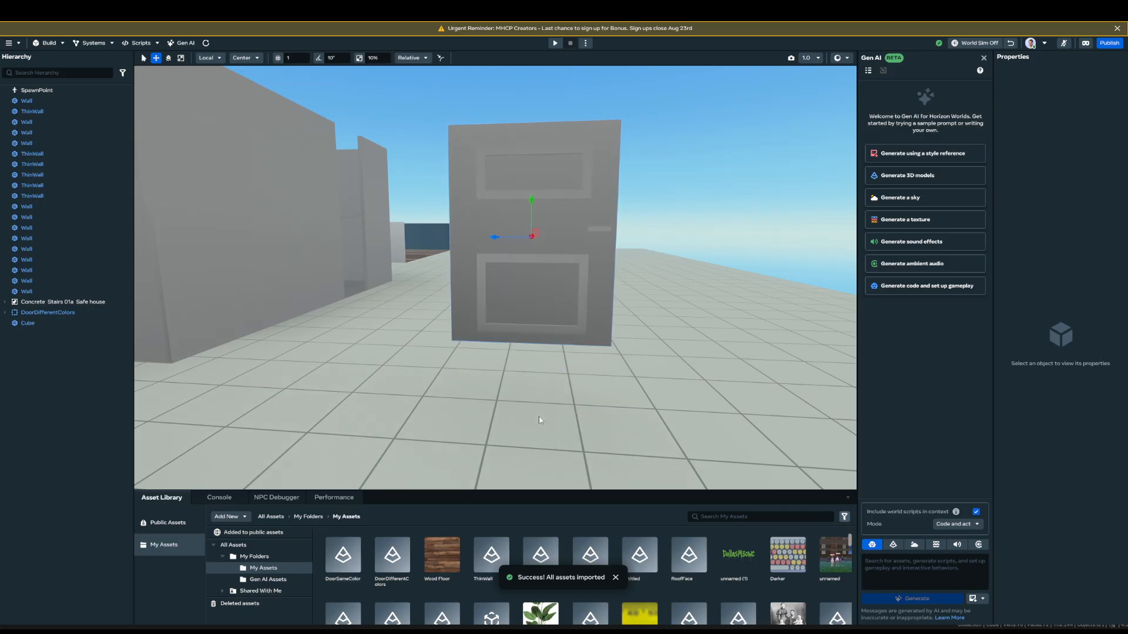
right_click_drag(545, 387, 907, 382)
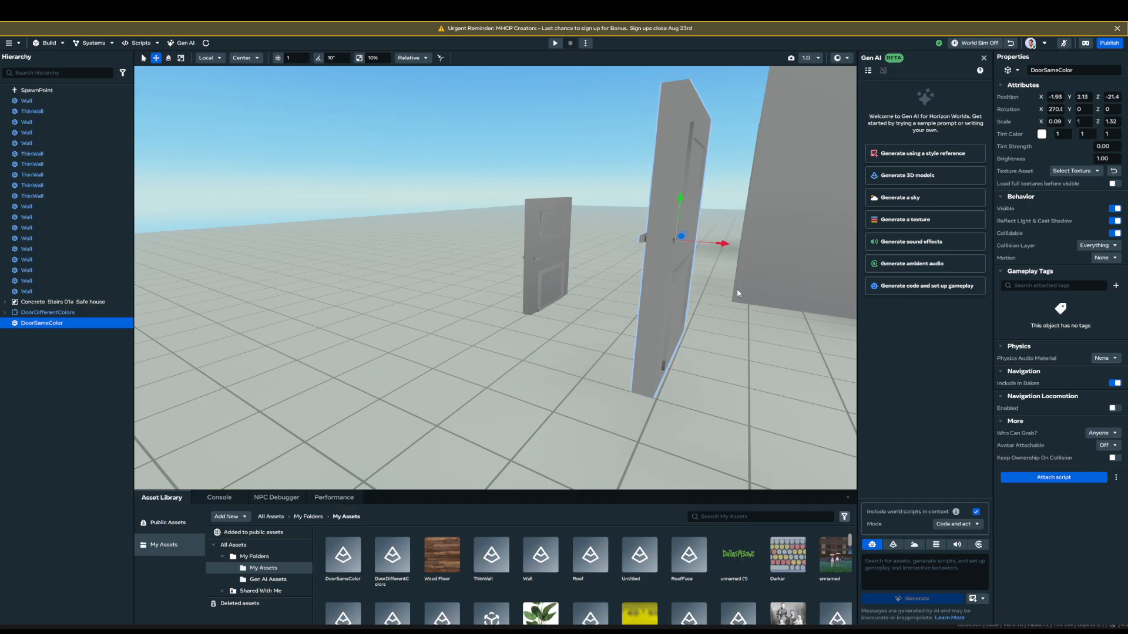
left_click_drag(705, 241, 470, 229)
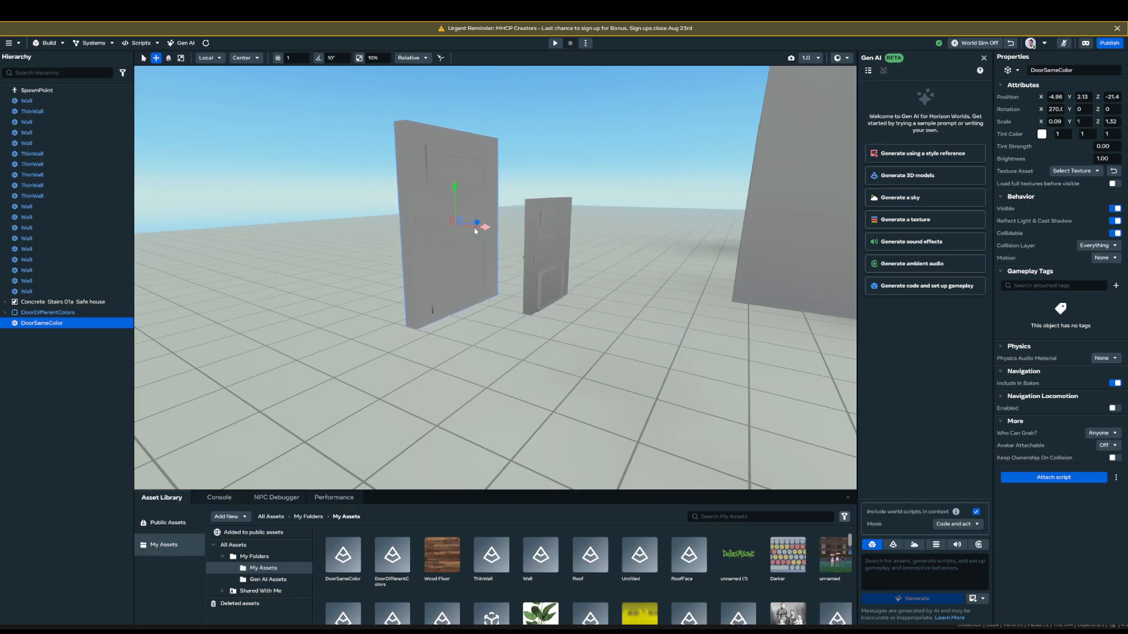
left_click_drag(455, 180, 456, 240)
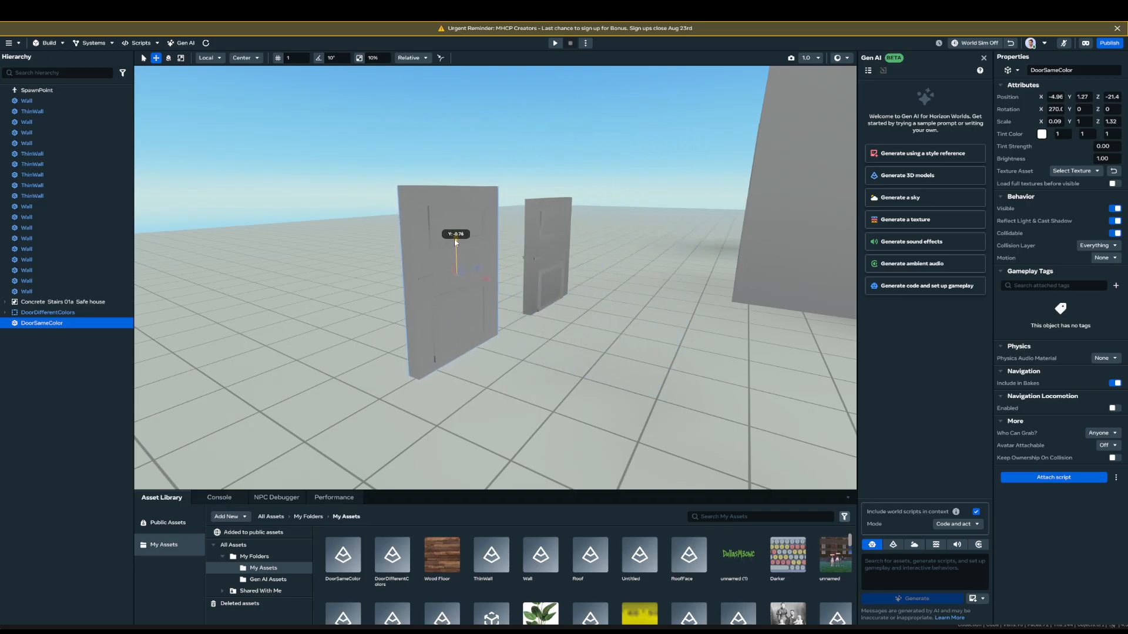
- Raise the DoorDifferentColors door so it stands on the floor at a Y position of about 1.36, and leave it deselected
key("d")
right_click_drag(564, 294, 521, 277)
key("w")
left_click(552, 281)
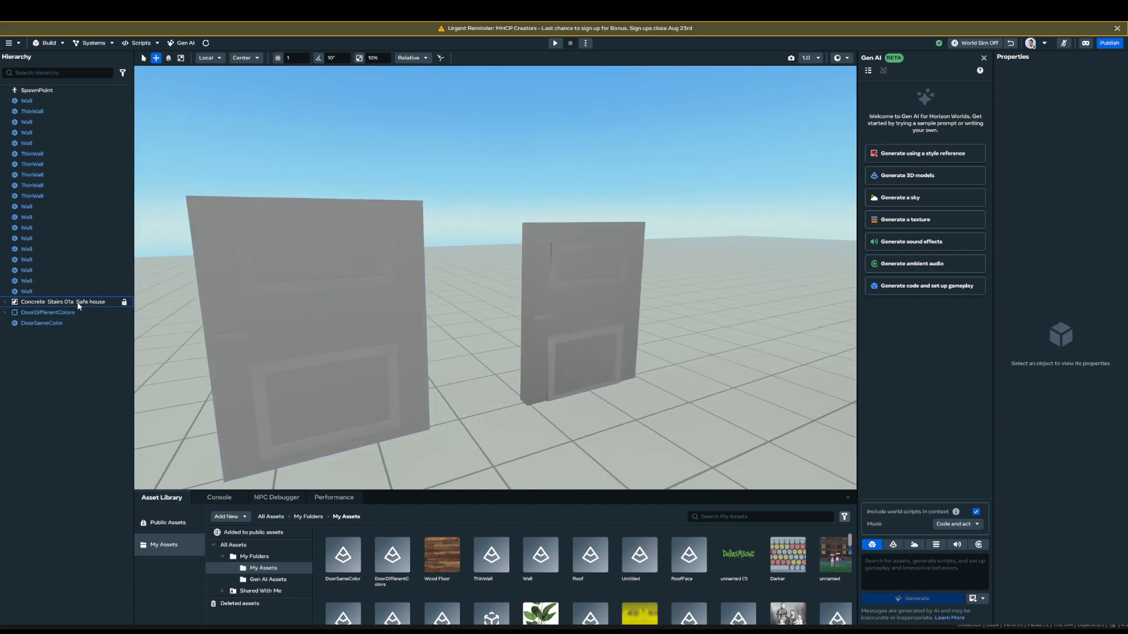
left_click(580, 319)
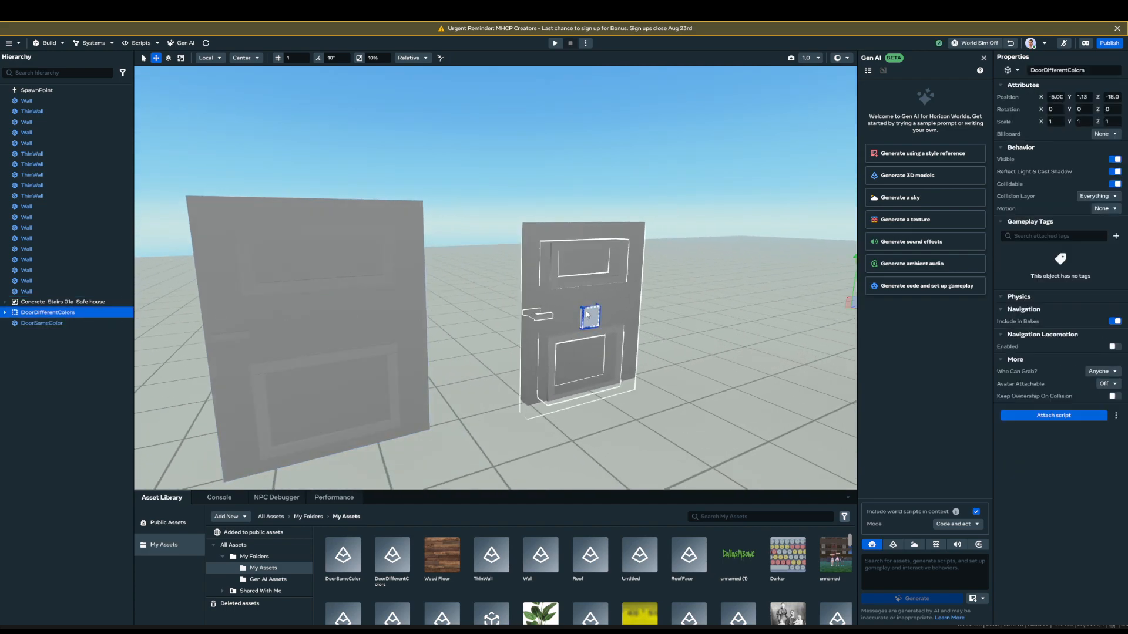
right_click_drag(579, 318, 624, 303)
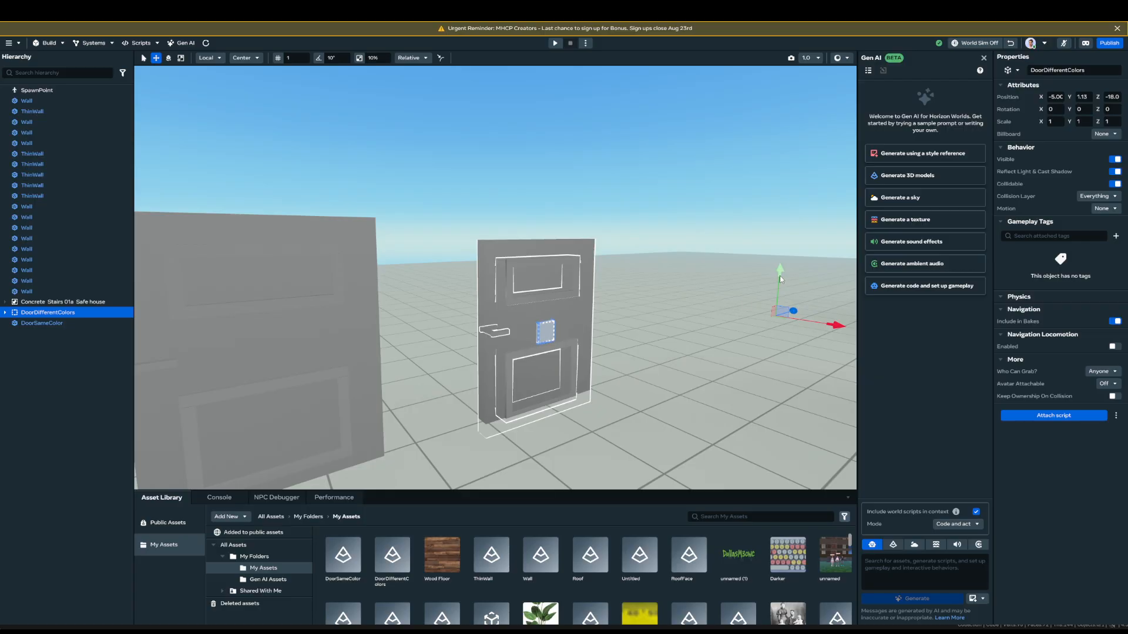
left_click_drag(780, 276, 785, 268)
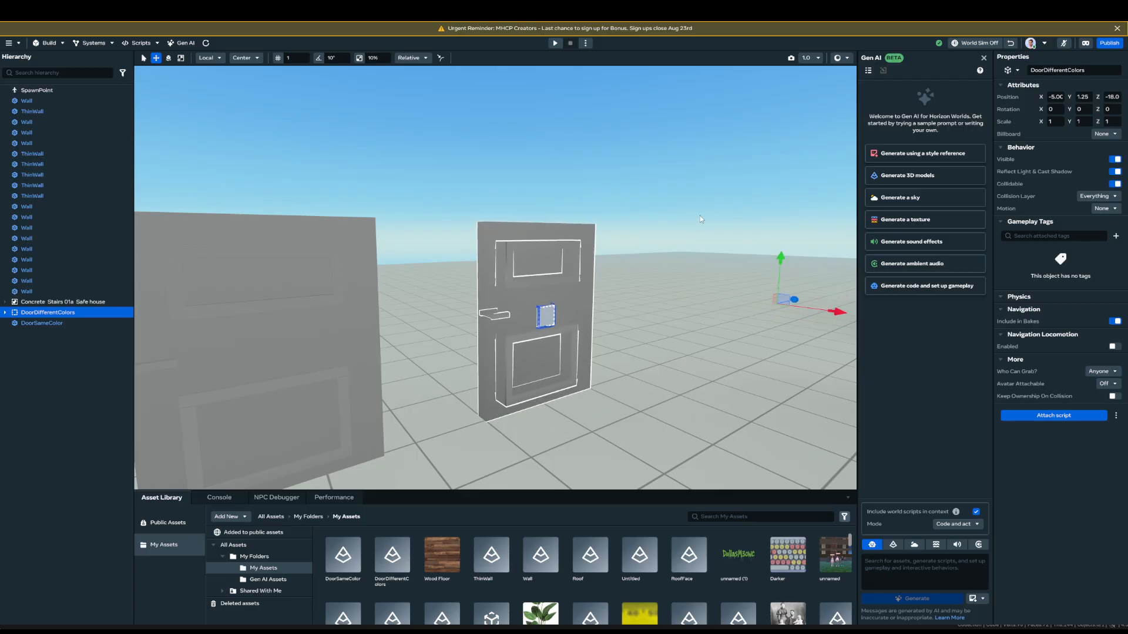
left_click(610, 174)
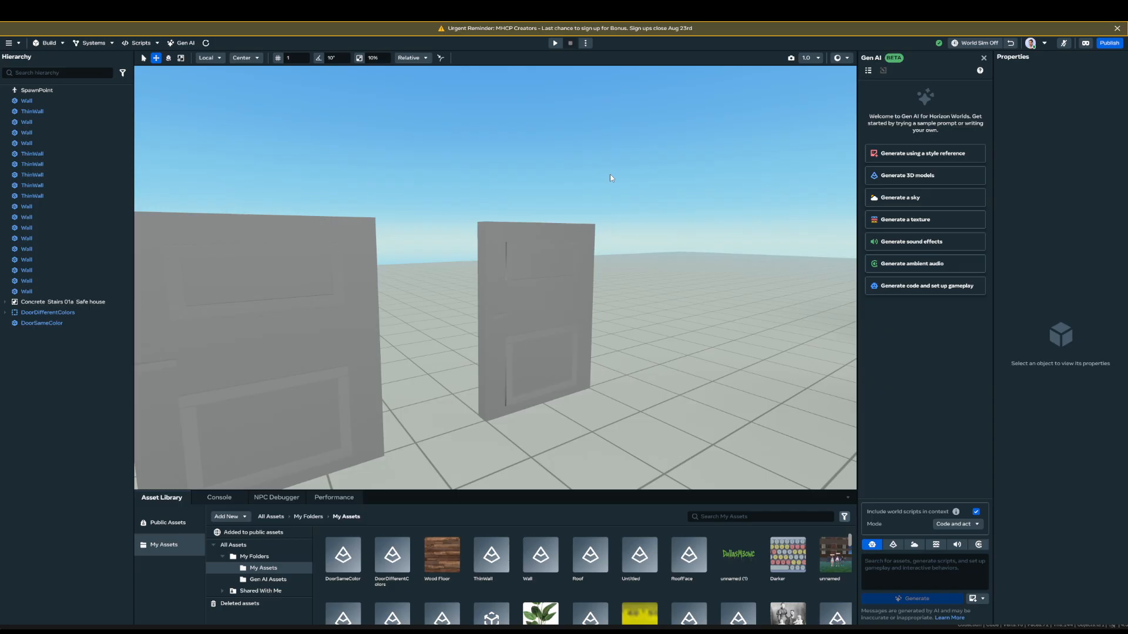
- Expand DoorDifferentColors to show its parts and unlink it from its source asset
left_click(47, 312)
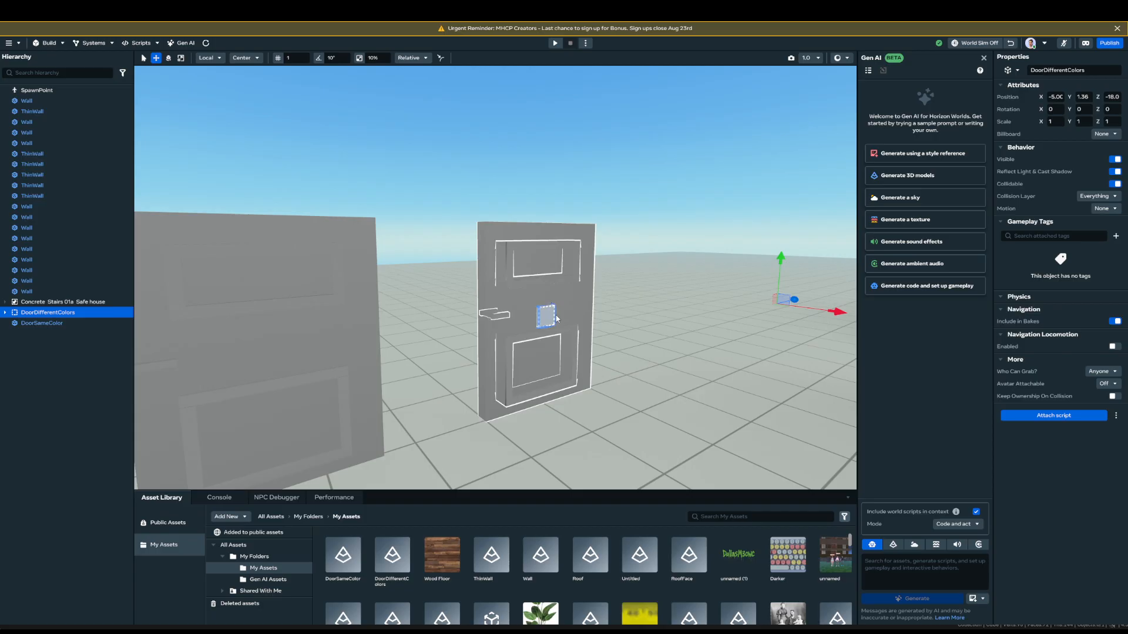
left_click(5, 313)
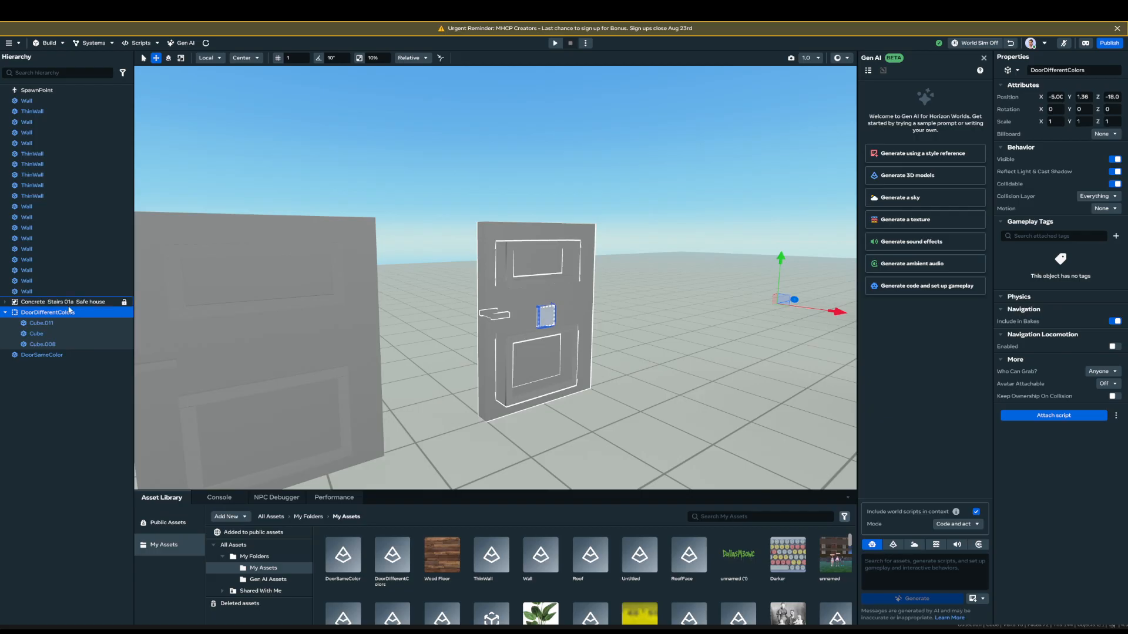
left_click(1010, 70)
left_click(1018, 83)
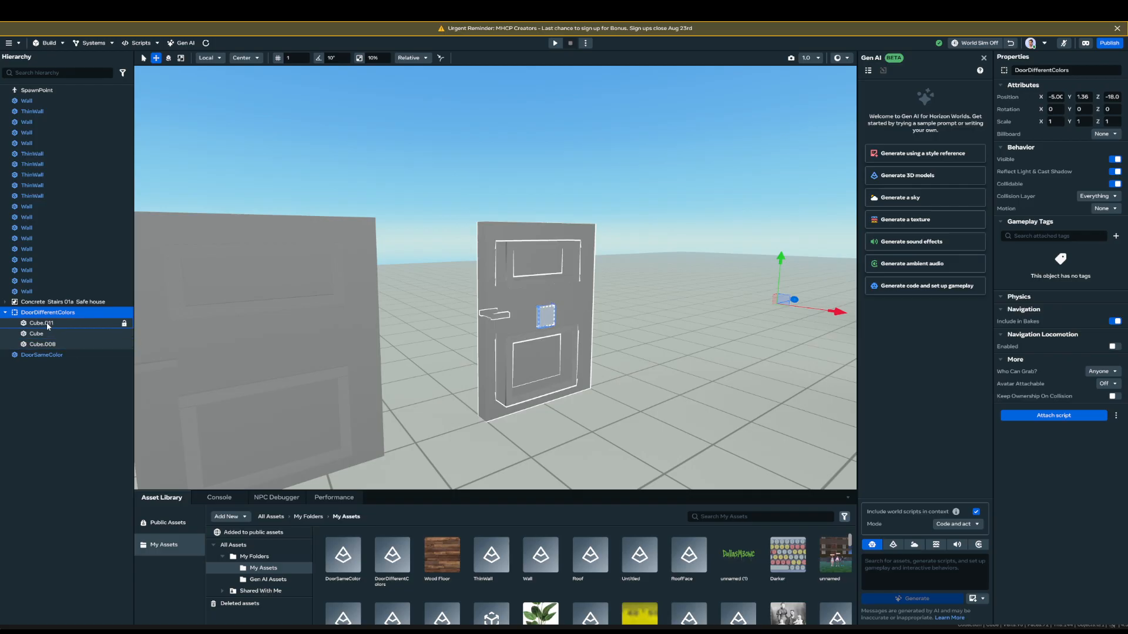
- Move Cube.011, Cube and Cube.008 out of DoorDifferentColors to the root level and delete the emptied parent object
left_click_drag(47, 322, 61, 357)
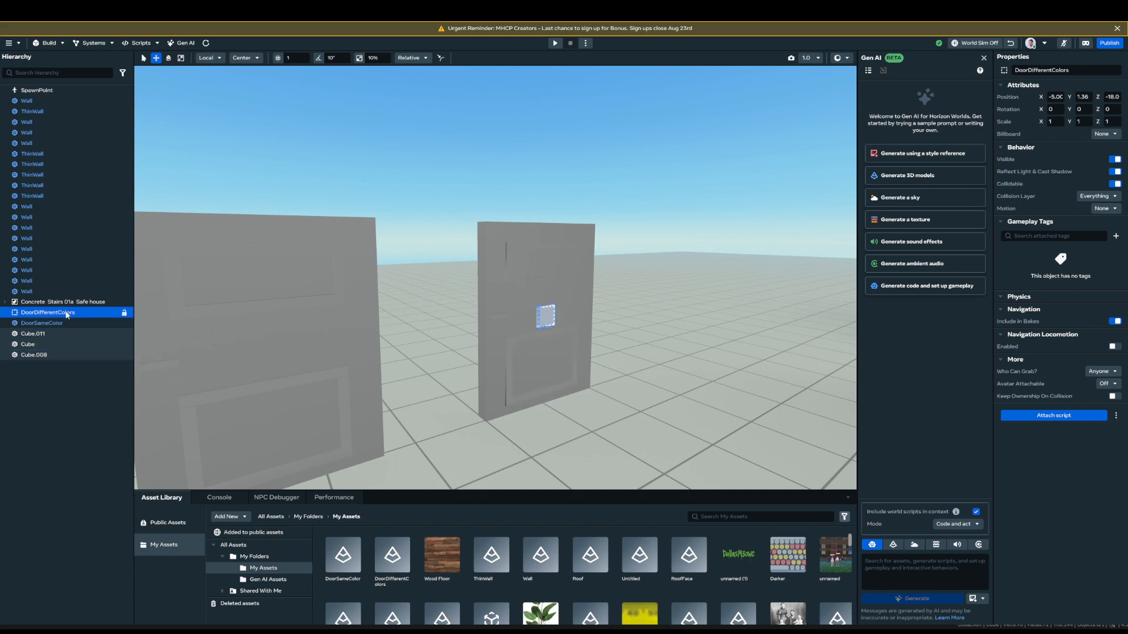
key("Delete")
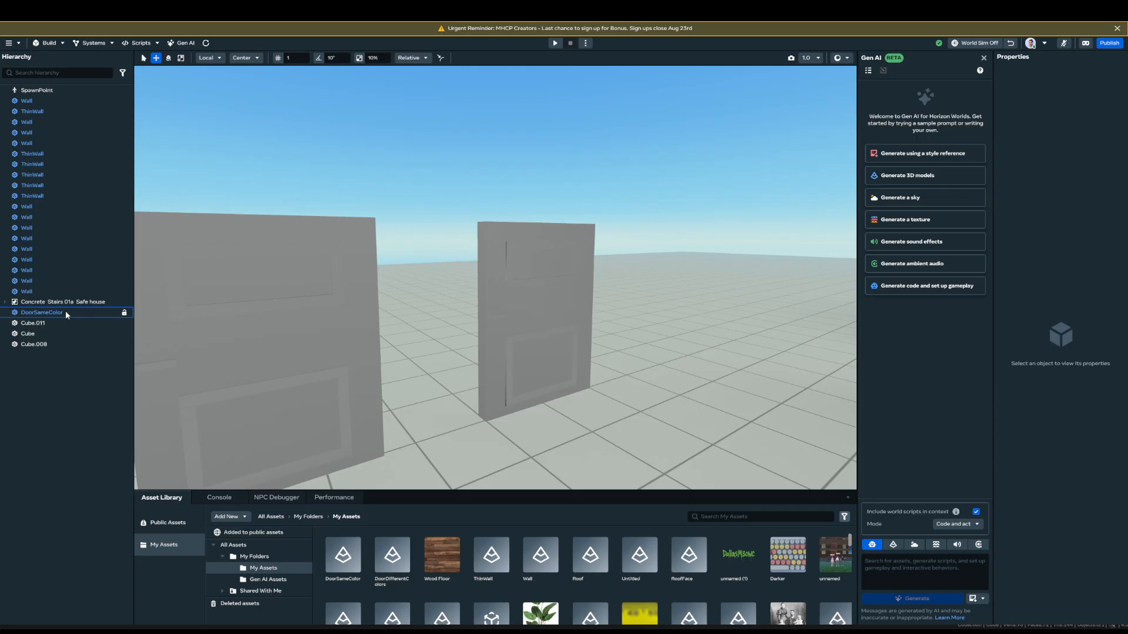
left_click(61, 325)
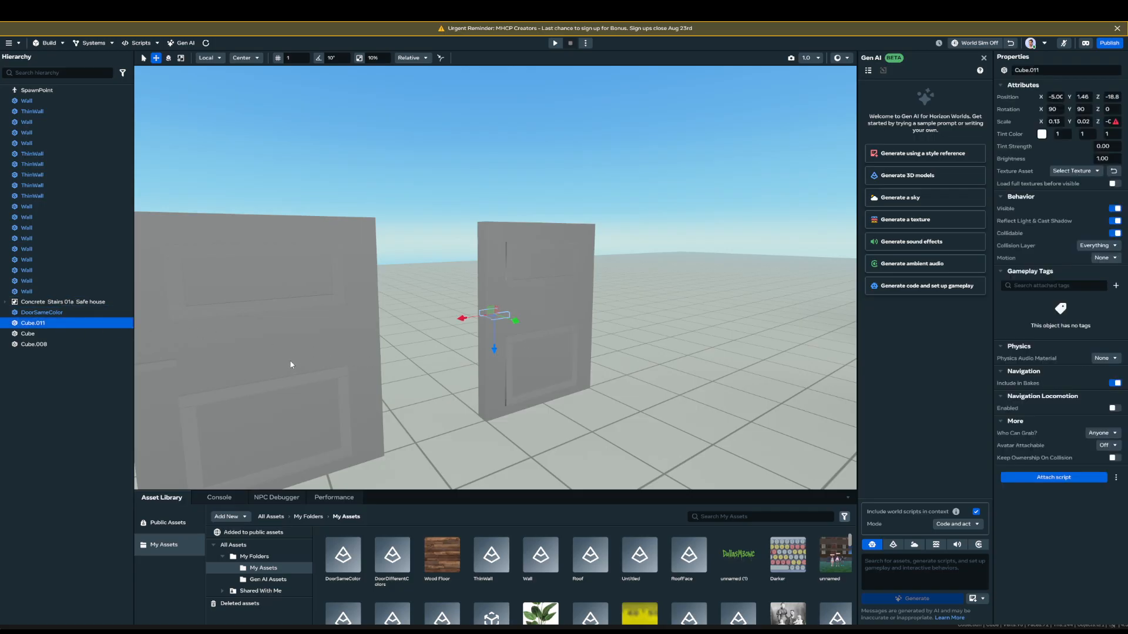
left_click(36, 345, "shift")
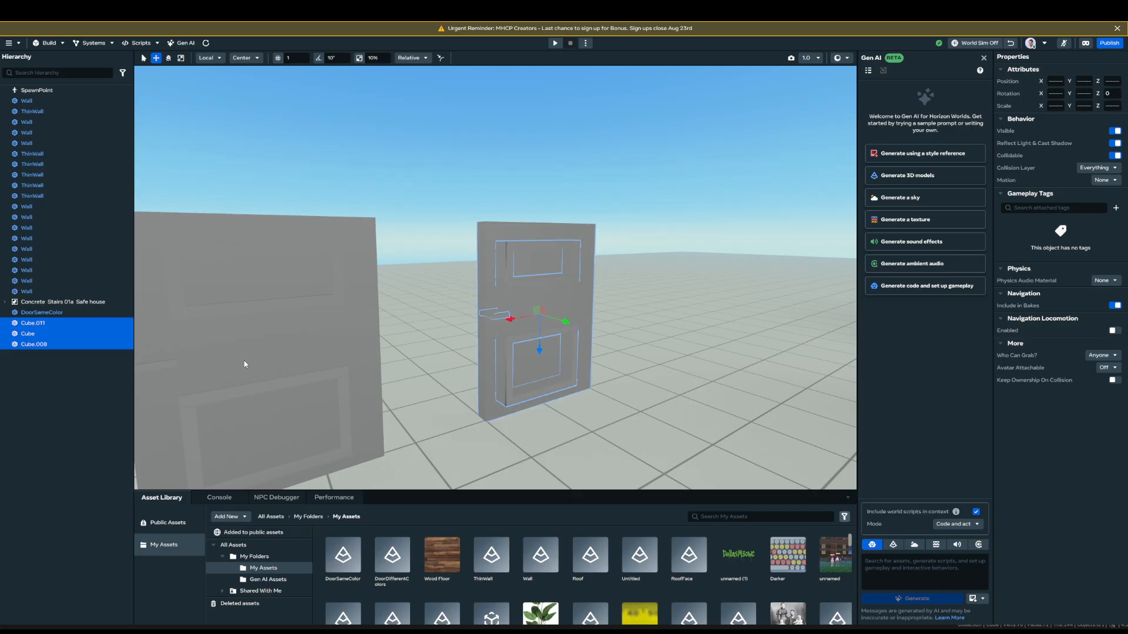
left_click(402, 164)
- Pull the Cube door slab away from its frames and handle to about X -2.78, and undo the move
left_click(50, 334)
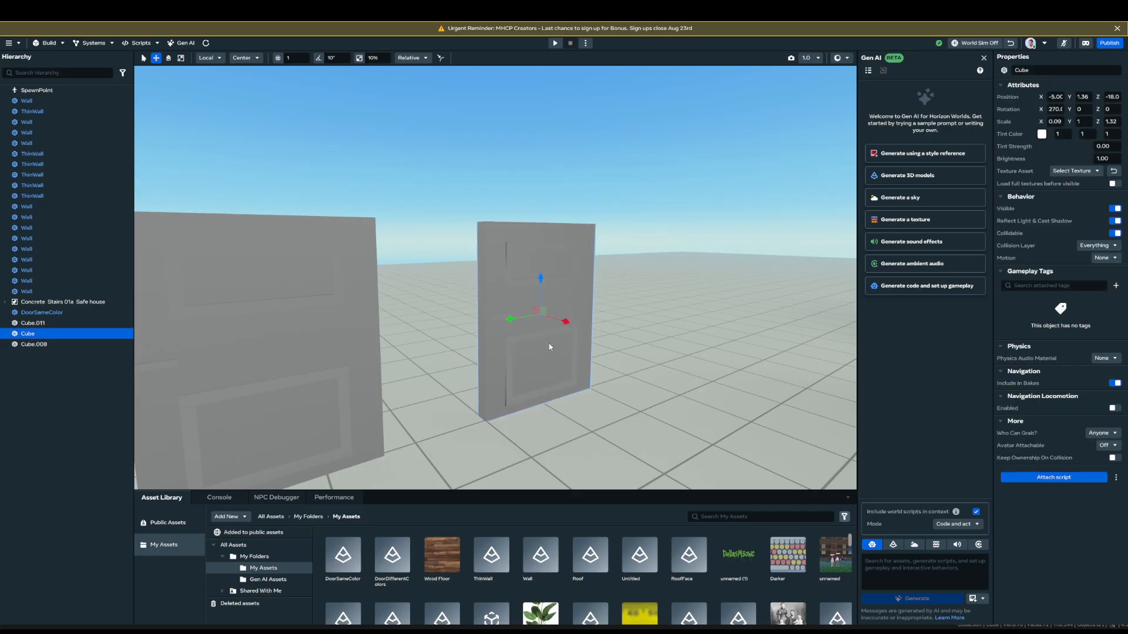
left_click_drag(565, 321, 715, 402)
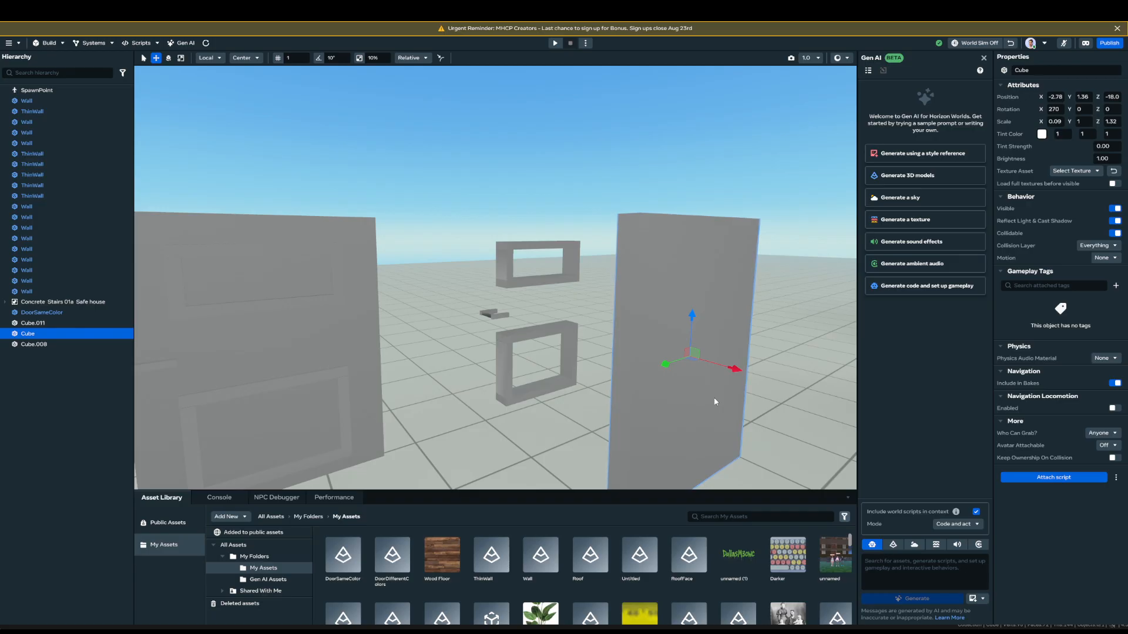
key("ctrl+z")
left_click(677, 188)
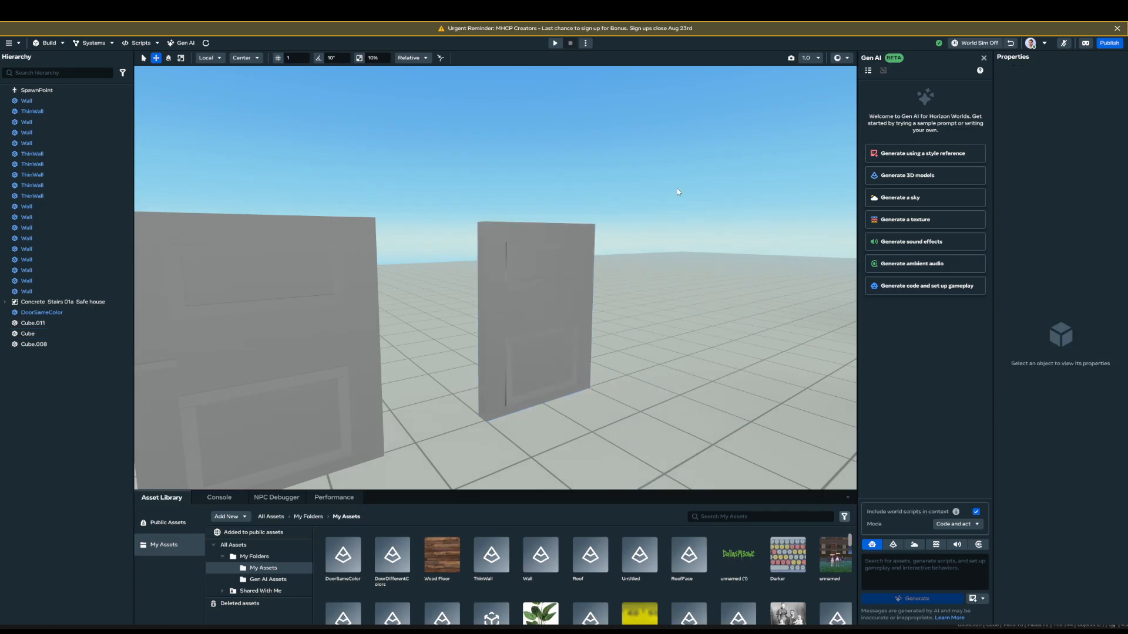
left_click(87, 322)
left_click(87, 334, "ctrl")
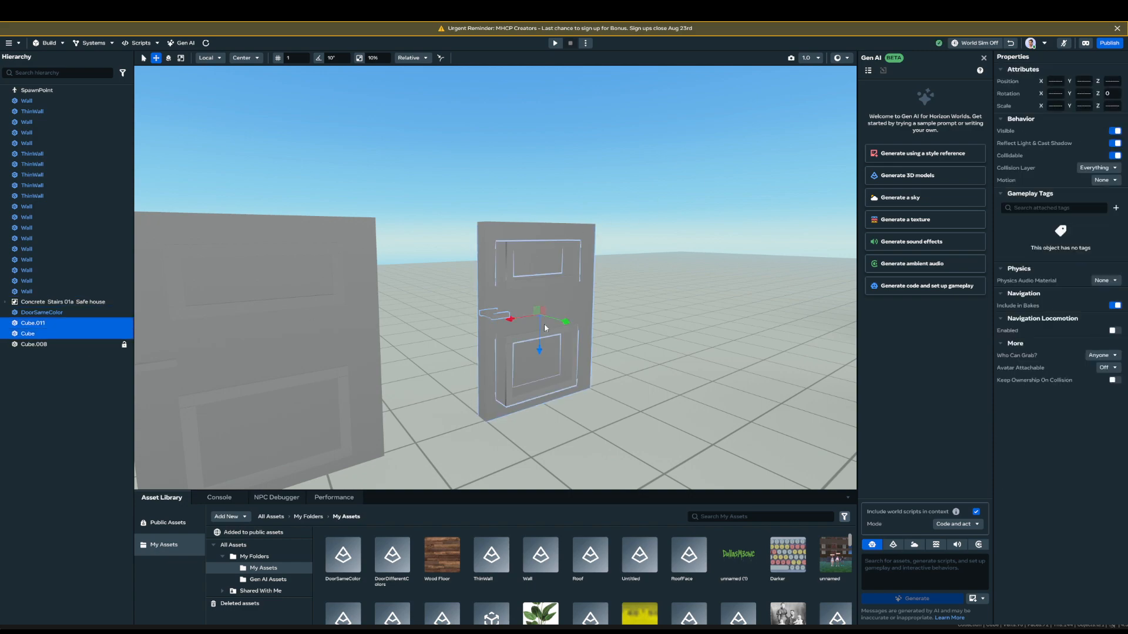
left_click(87, 343, "ctrl")
left_click(685, 190)
- Move DoorSameColor along the X axis to about -5.87, in front of the separate-part door
left_click_drag(613, 269, 794, 306, "alt")
key("s")
key("d")
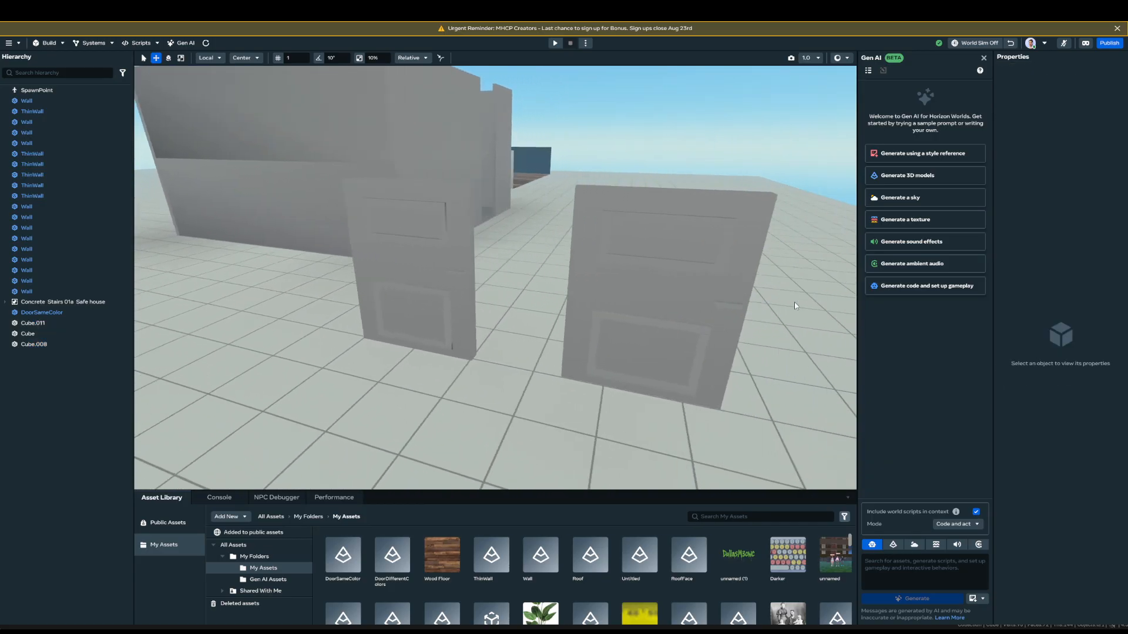
right_click_drag(619, 298, 638, 286)
left_click(639, 291)
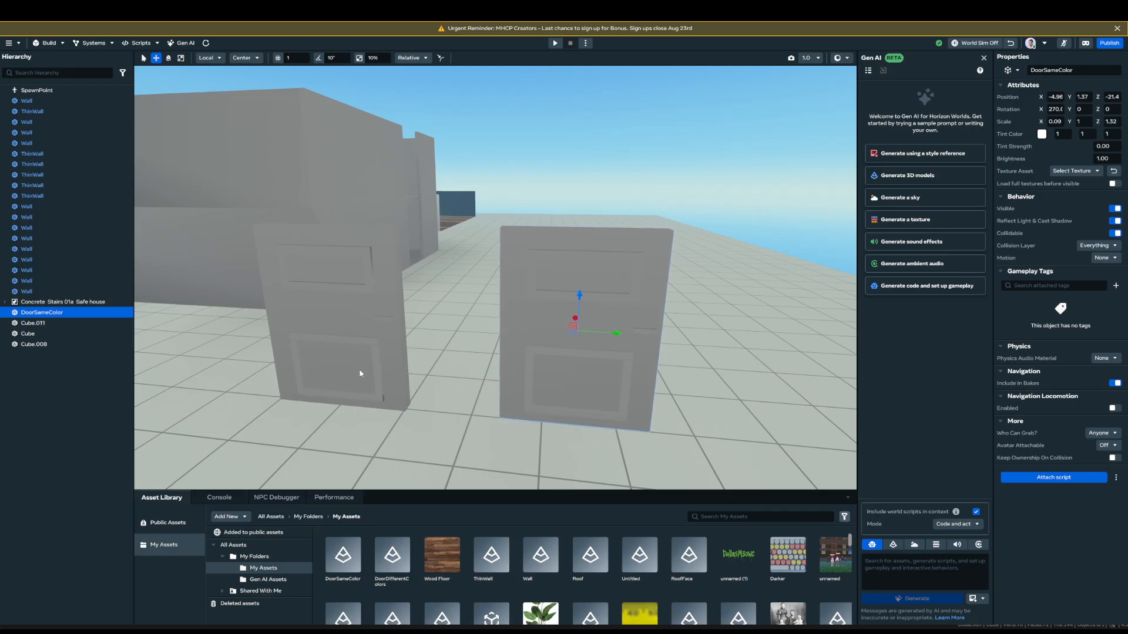
left_click_drag(575, 322, 588, 372)
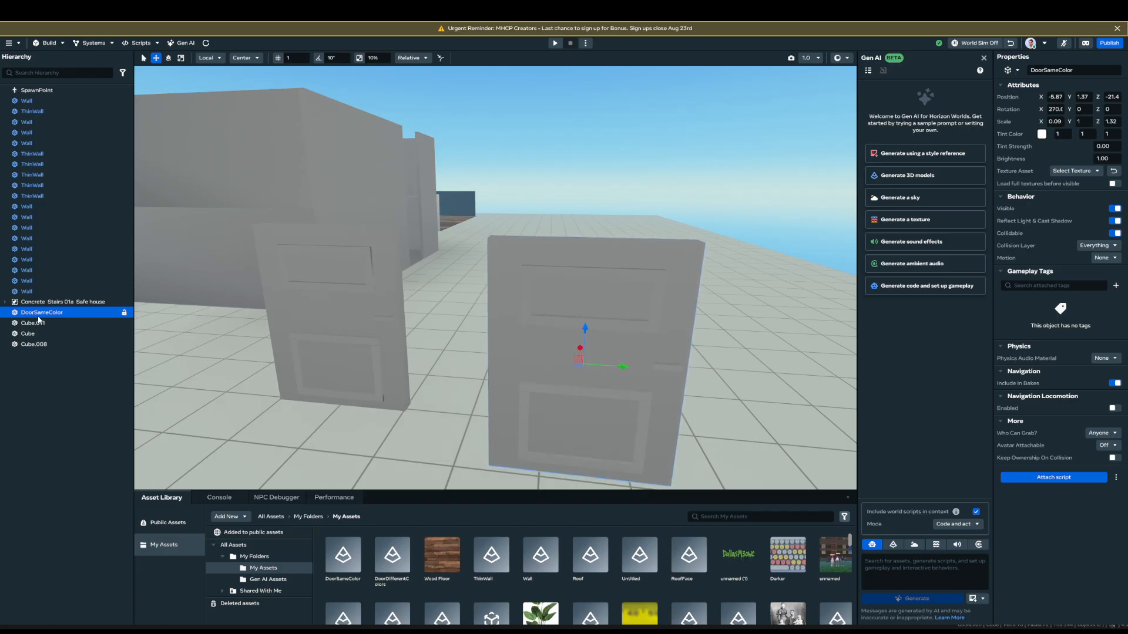
- Apply the Wood Floor texture to DoorSameColor and inspect the textured door up close
left_click(1082, 171)
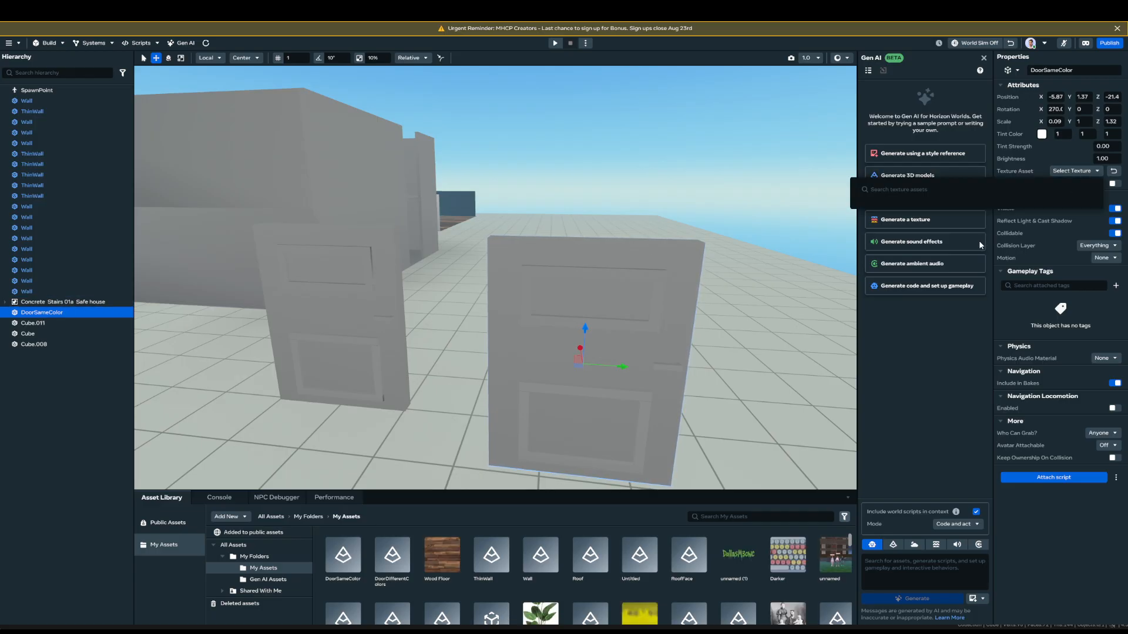
left_click(961, 216)
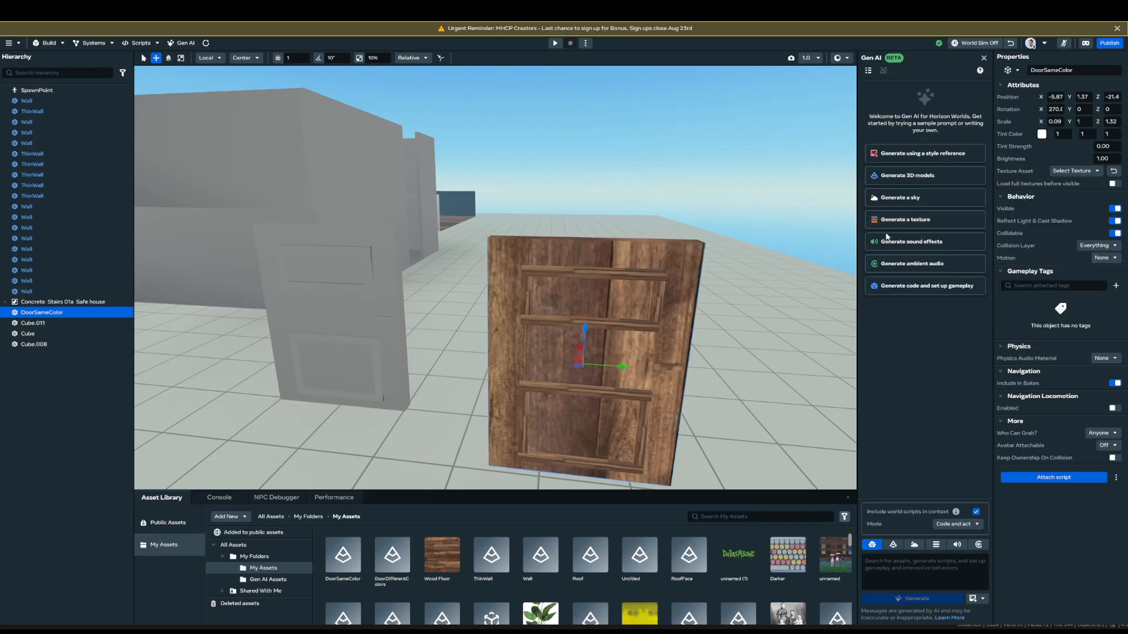
left_click(788, 208)
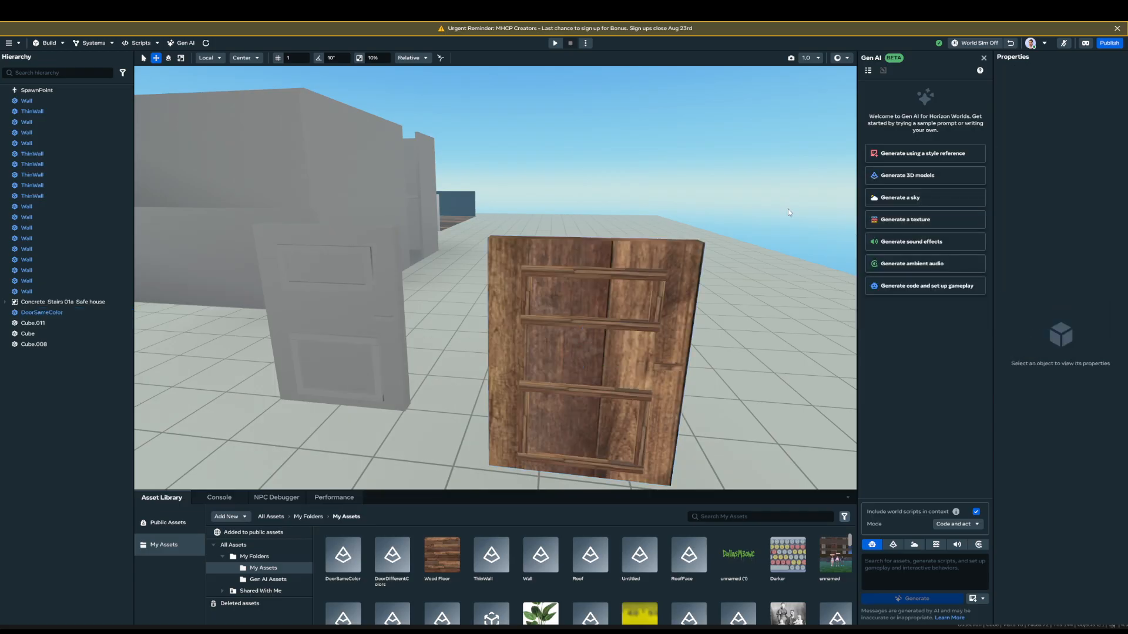
right_click_drag(664, 228, 692, 253)
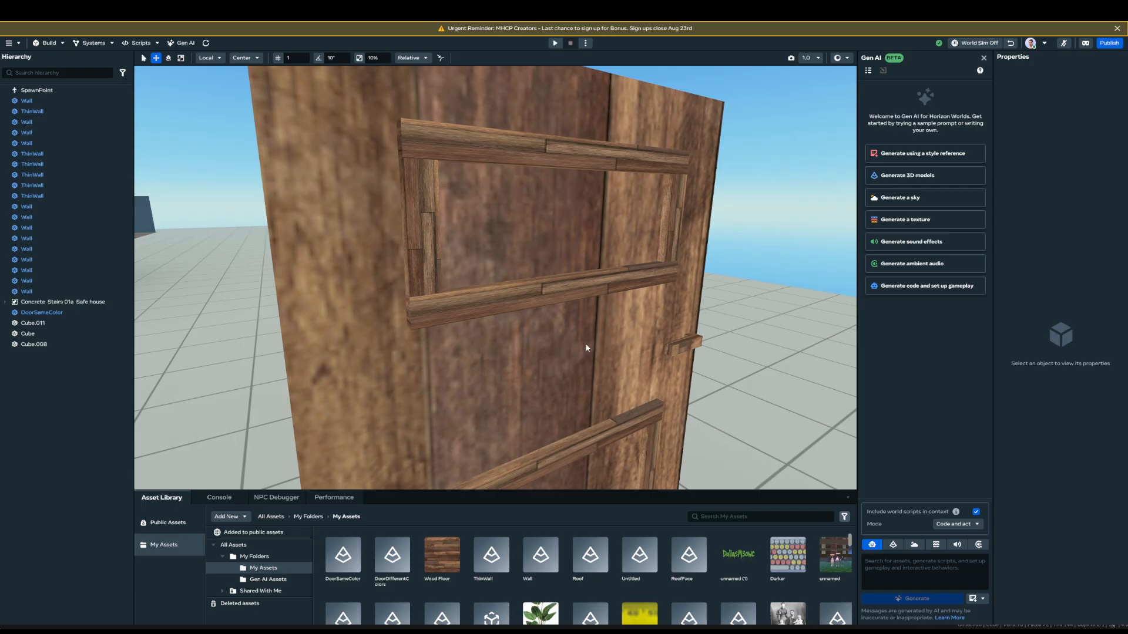
right_click_drag(586, 349, 553, 342)
scroll(552, 341, "down", 3)
- Assign a plain beige generated texture to DoorSameColor
left_click(570, 328)
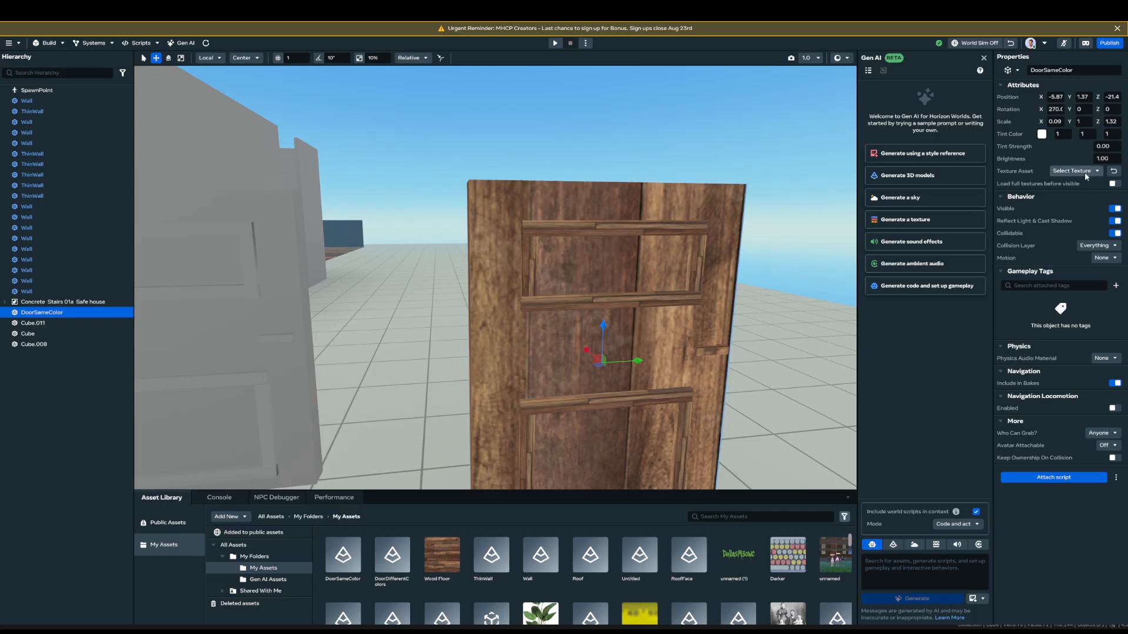
left_click(1083, 171)
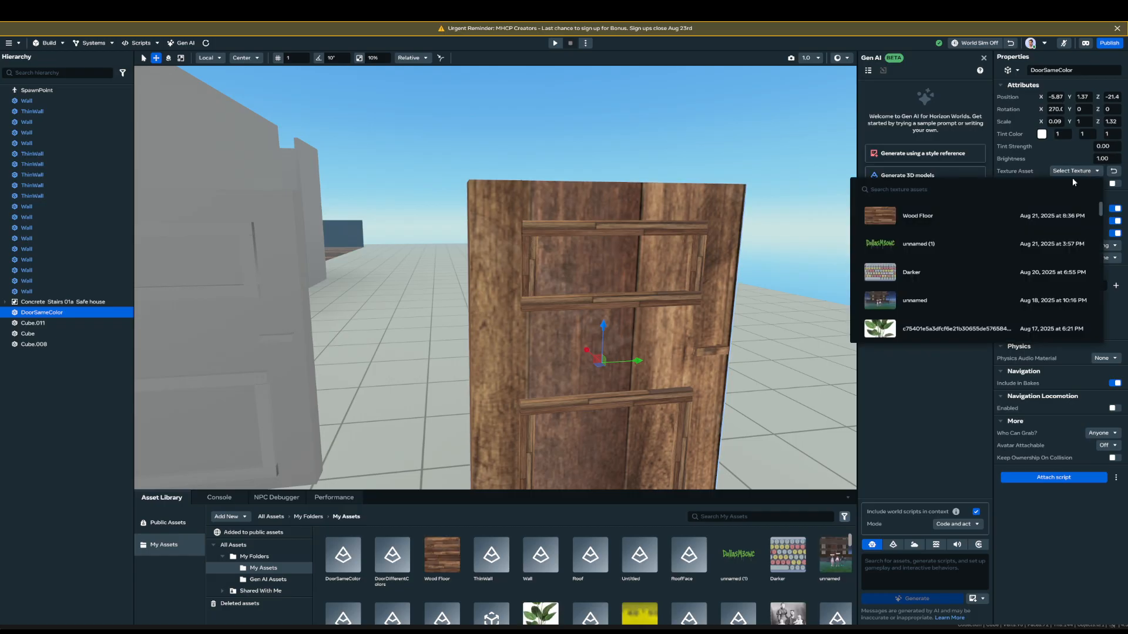
scroll(904, 295, "down", 3)
scroll(904, 295, "down", 10)
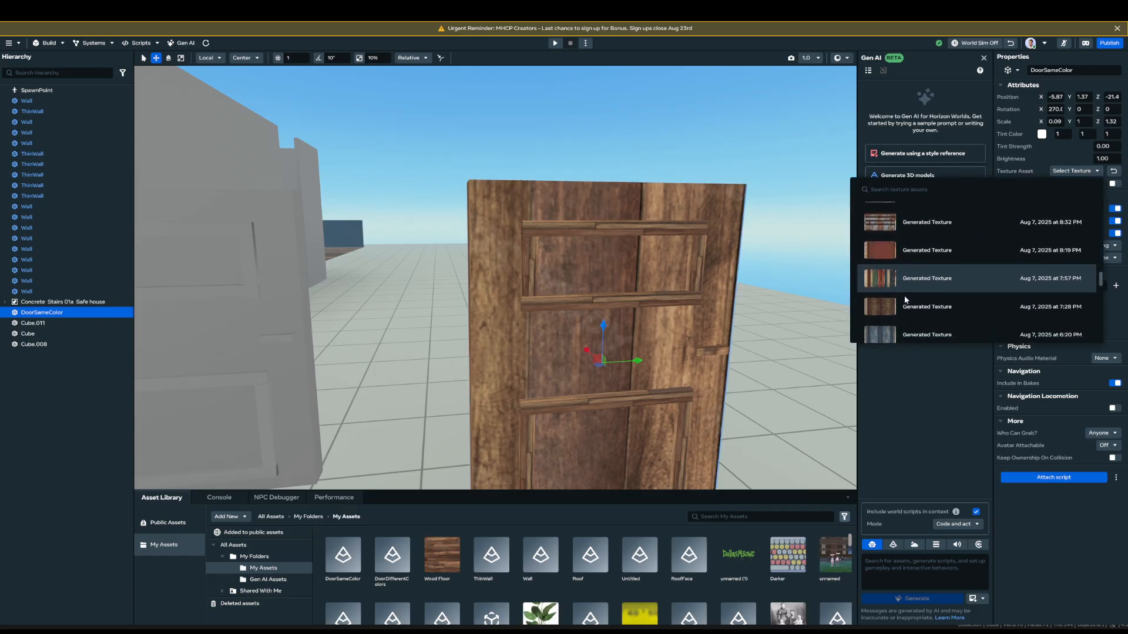
scroll(904, 295, "down", 1)
left_click(904, 294)
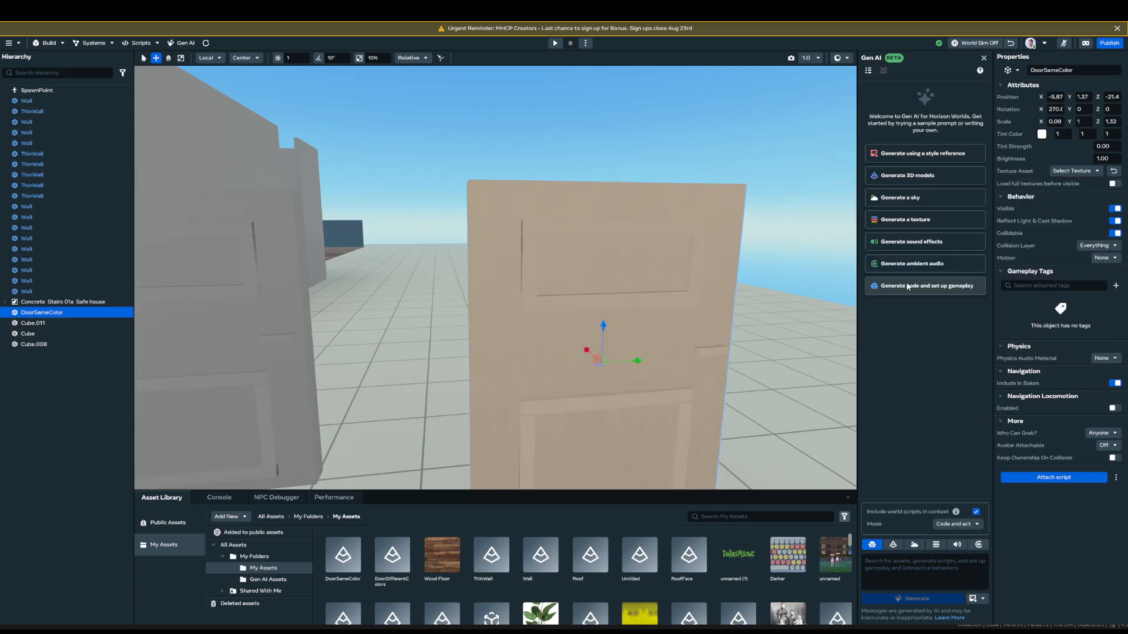
- Set DoorSameColor's tint strength to 1 and shift the hue of its tint colour picker to orange
left_click(1103, 146)
type("1")
key("Return")
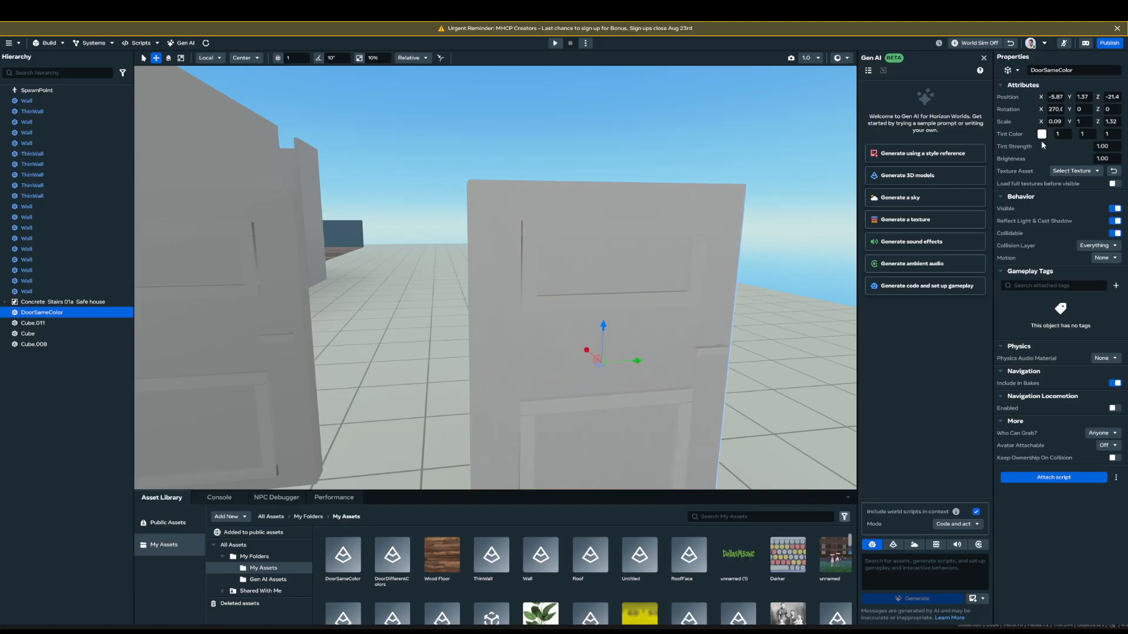
left_click(1043, 134)
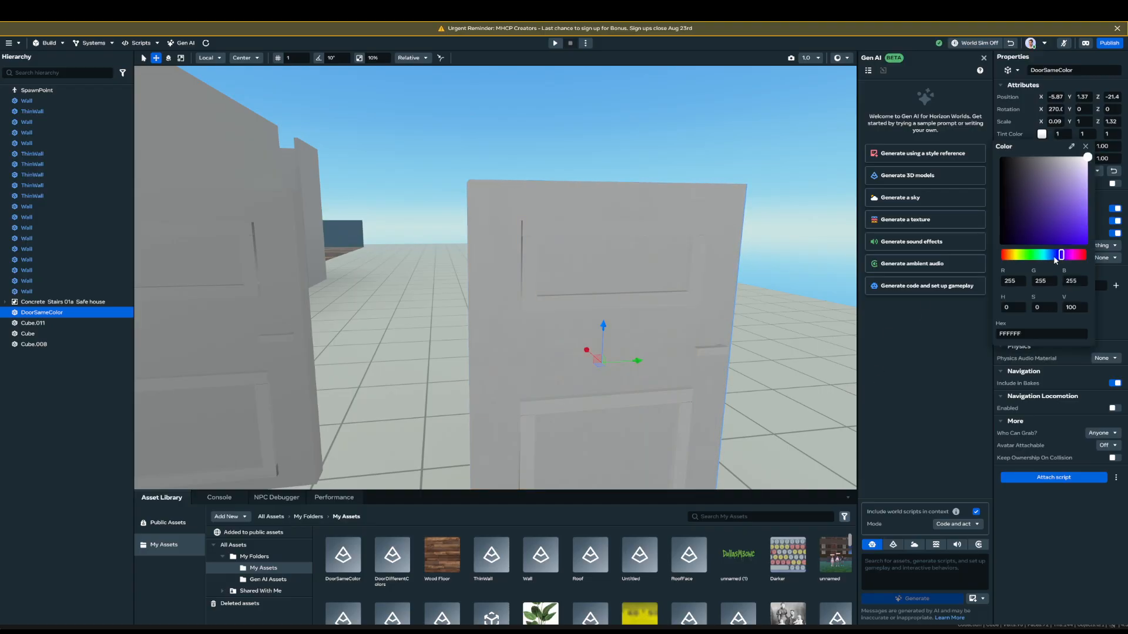
left_click_drag(1056, 260, 1012, 258)
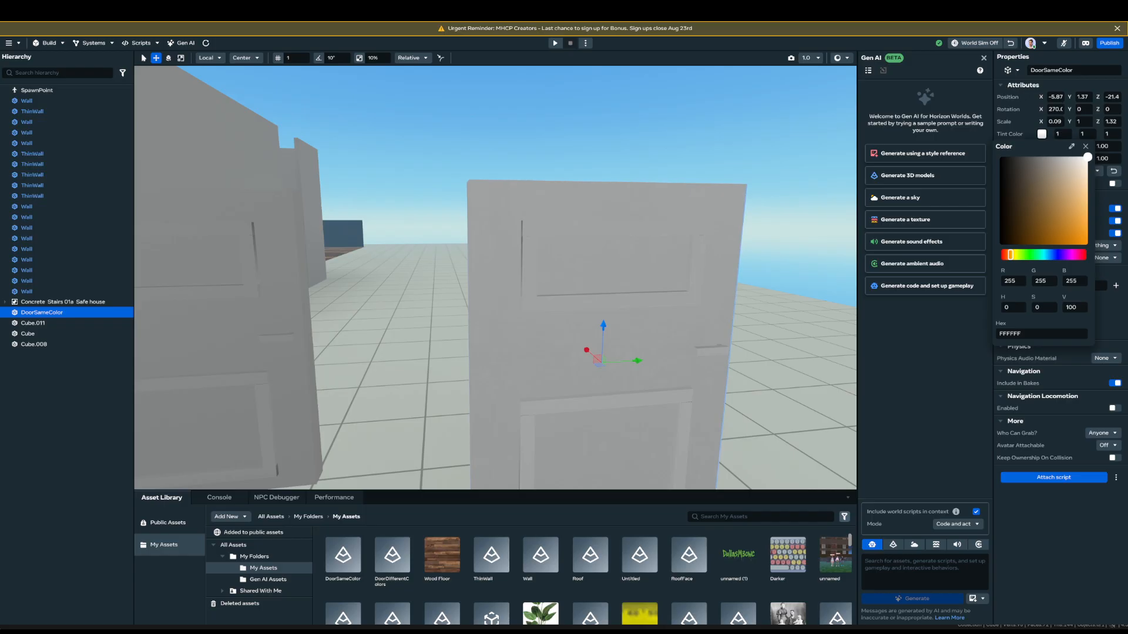
right_click_drag(699, 296, 776, 353)
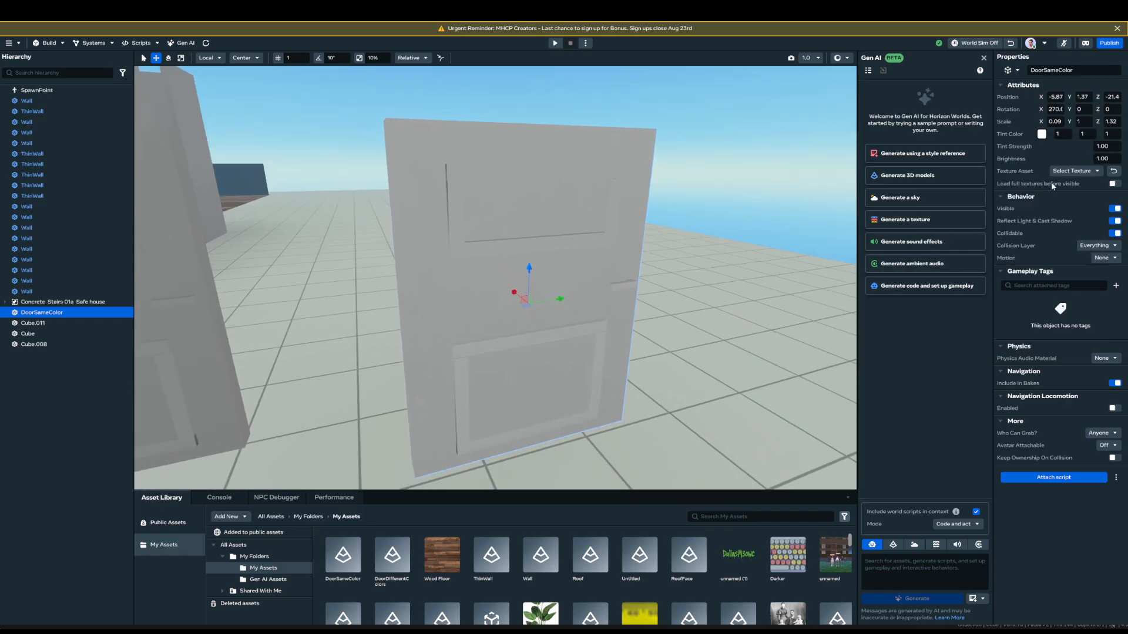
- Set DoorSameColor's tint colour to a very dark brown of about 0.08, 0.05, 0.02
left_click(1041, 134)
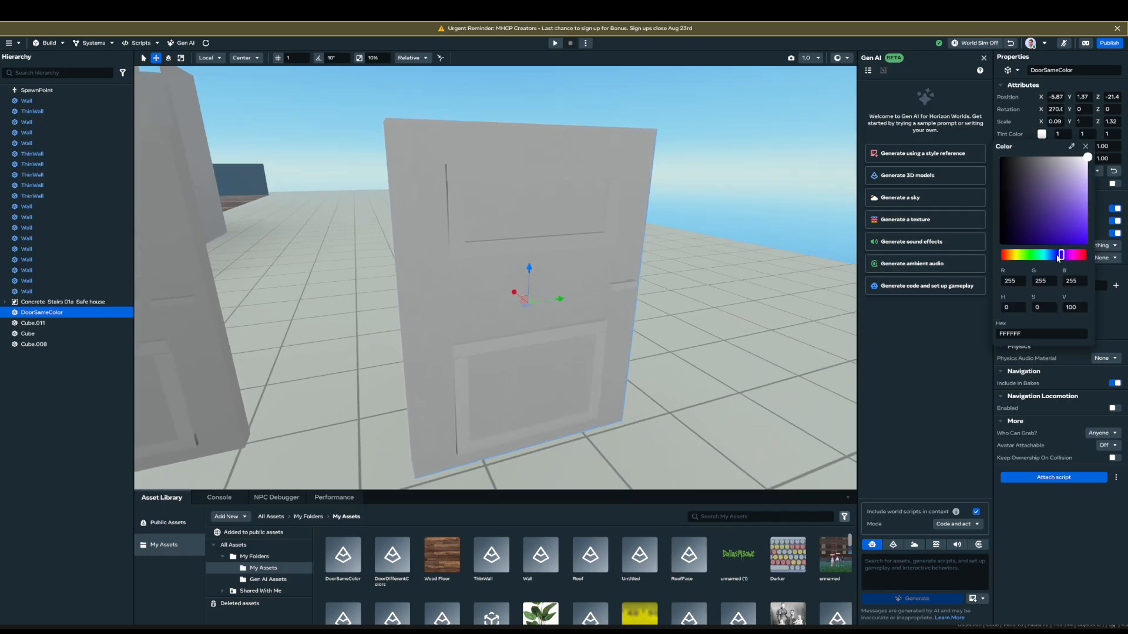
left_click_drag(1059, 259, 1012, 258)
left_click(1056, 217)
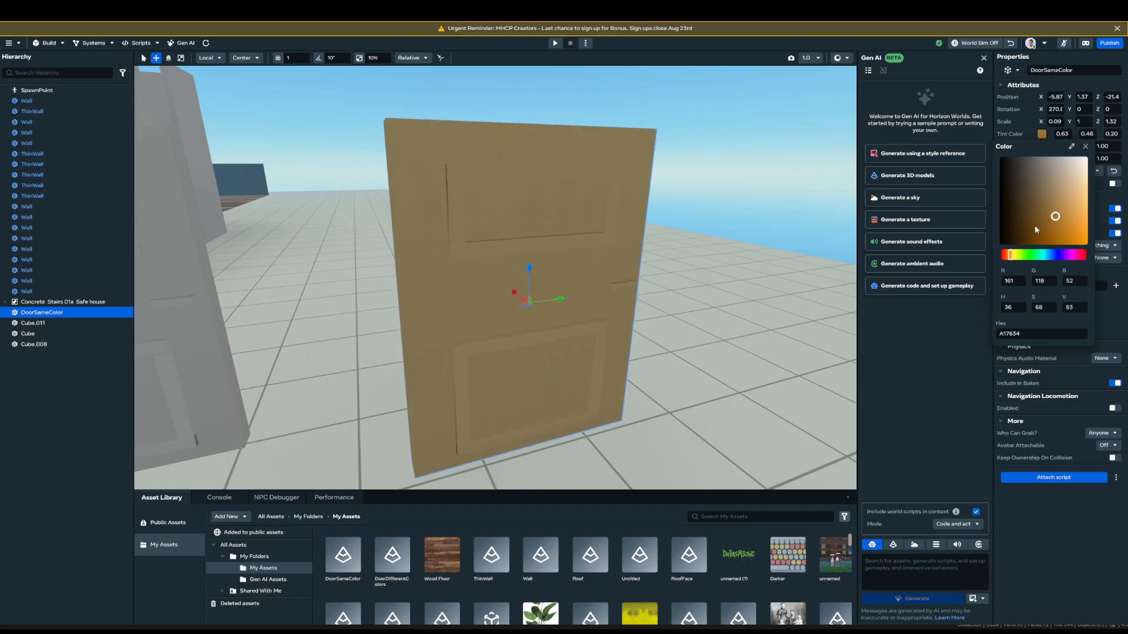
left_click(1034, 227)
left_click(1018, 229)
left_click(1013, 237)
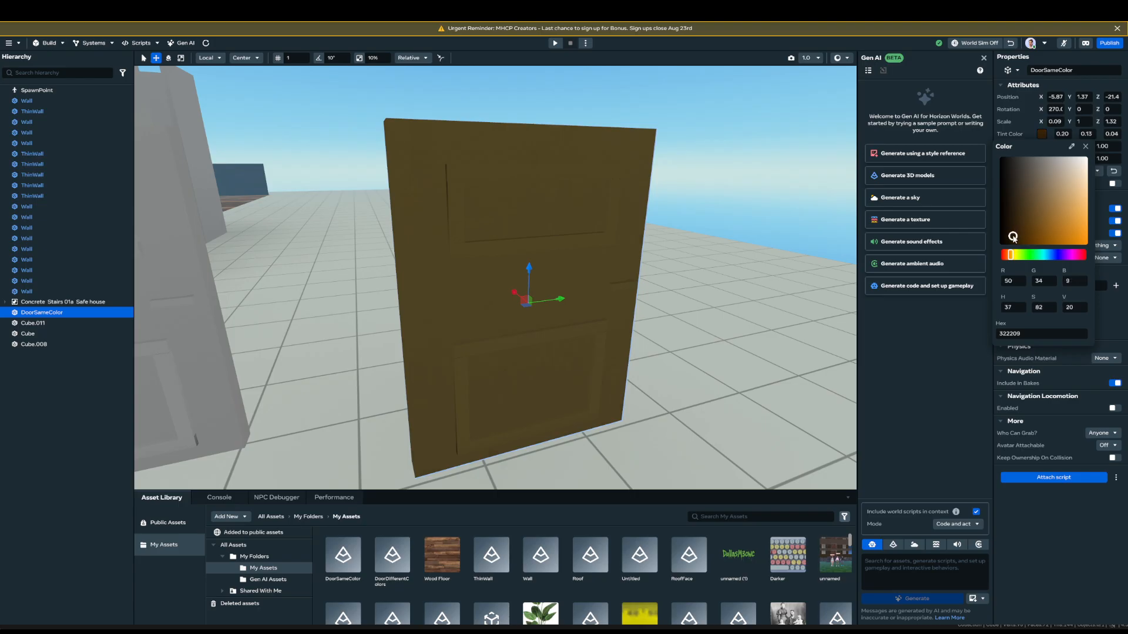
left_click(1010, 255)
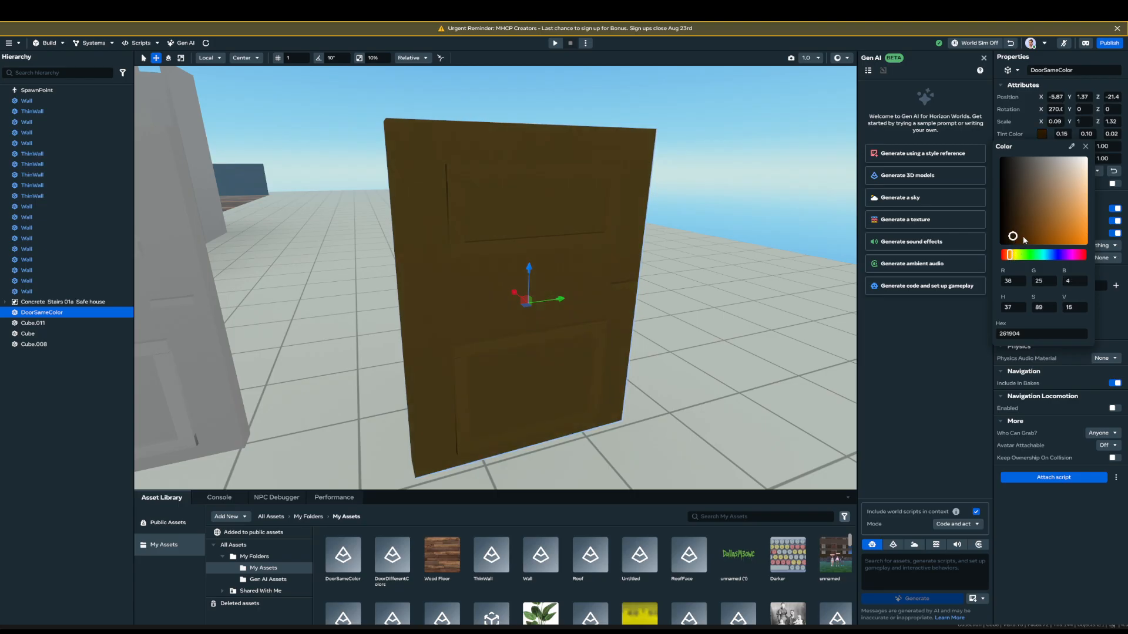
left_click(1012, 236)
left_click_drag(1012, 236, 1004, 213)
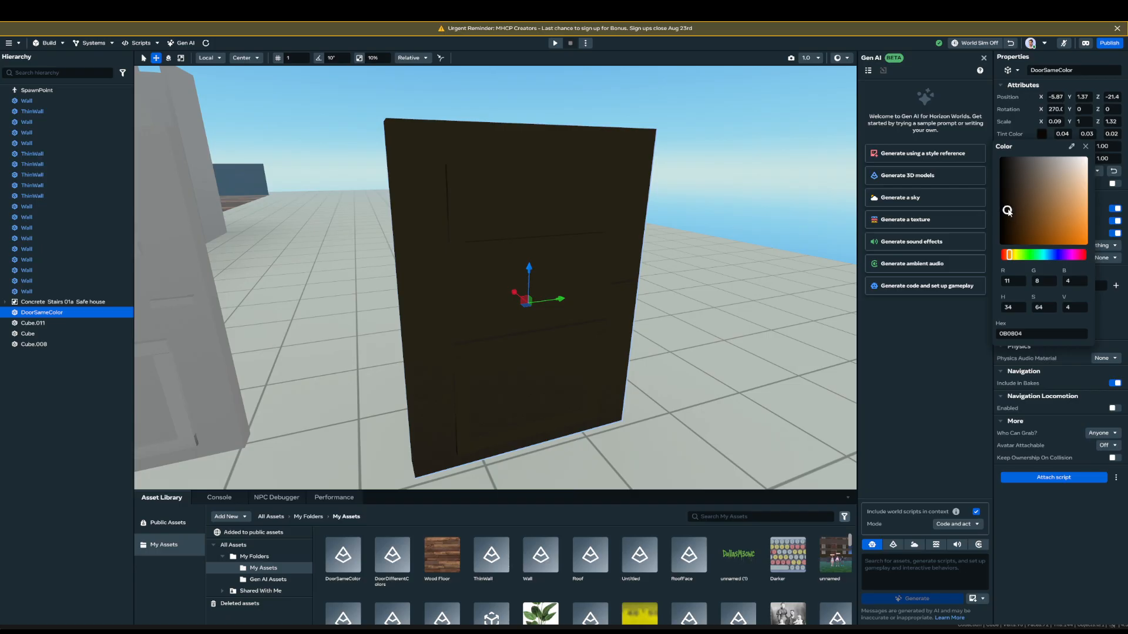
left_click(1010, 213)
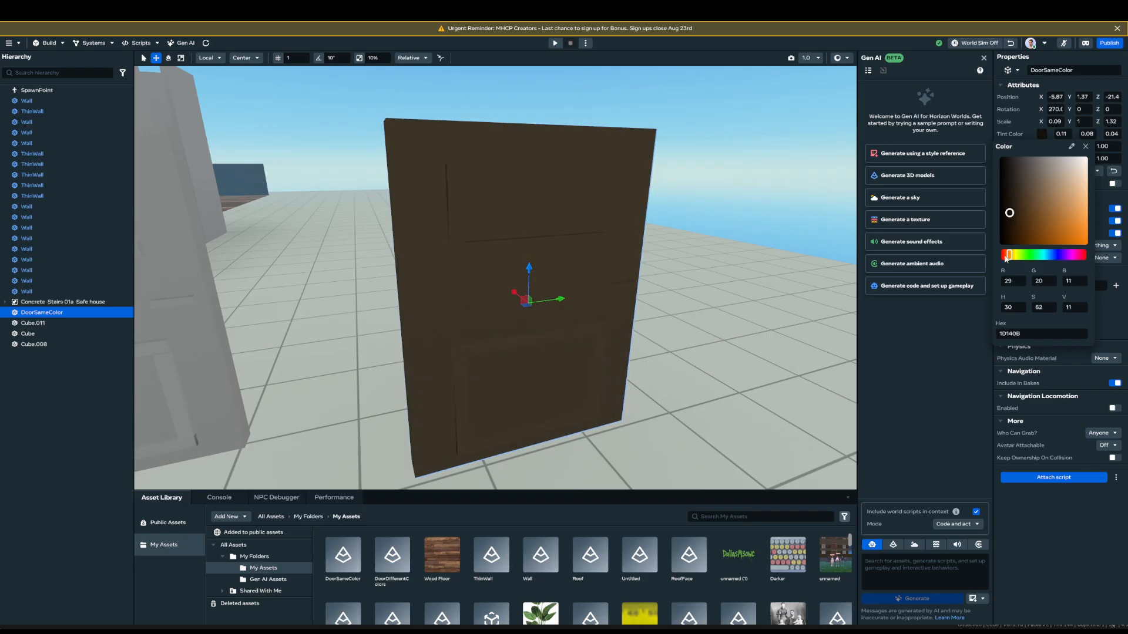
left_click(1008, 215)
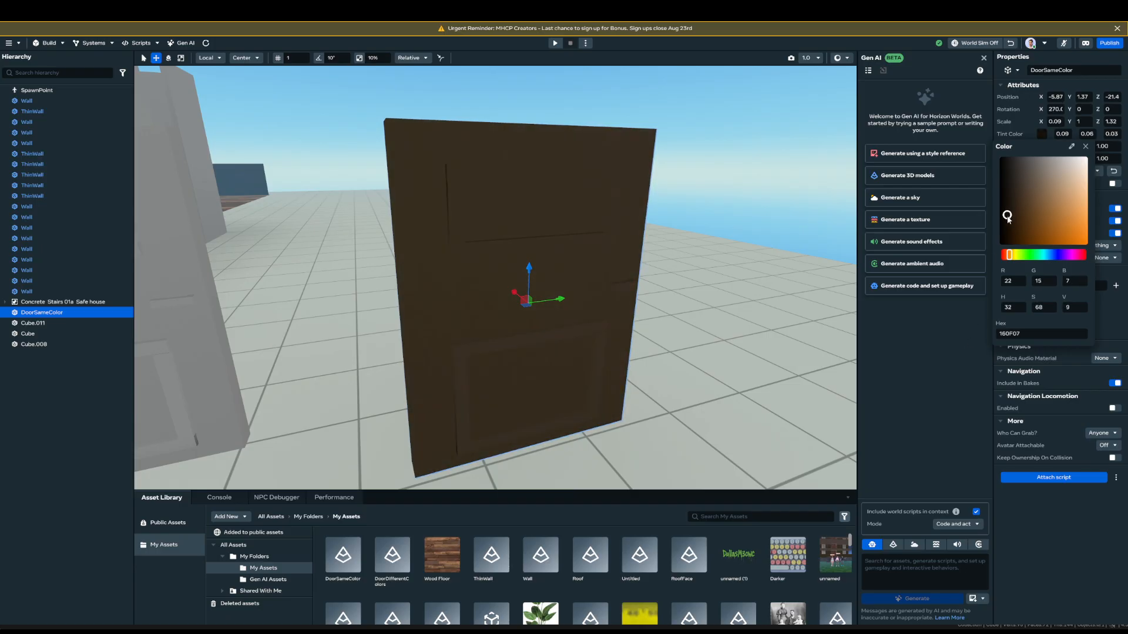
left_click(970, 300)
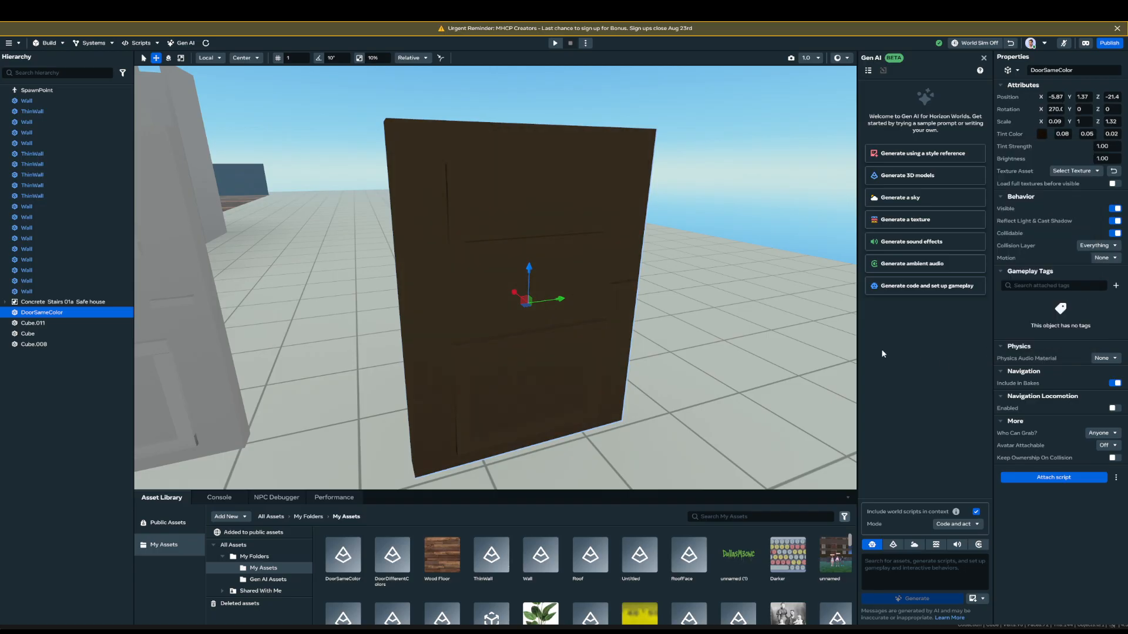
- Apply the Wood Floor texture to the main panel (Cube) of the separate-part door
right_click_drag(787, 317, 562, 335)
left_click(659, 198)
key("a")
key("s")
key("d")
key("a")
key("a")
key("w")
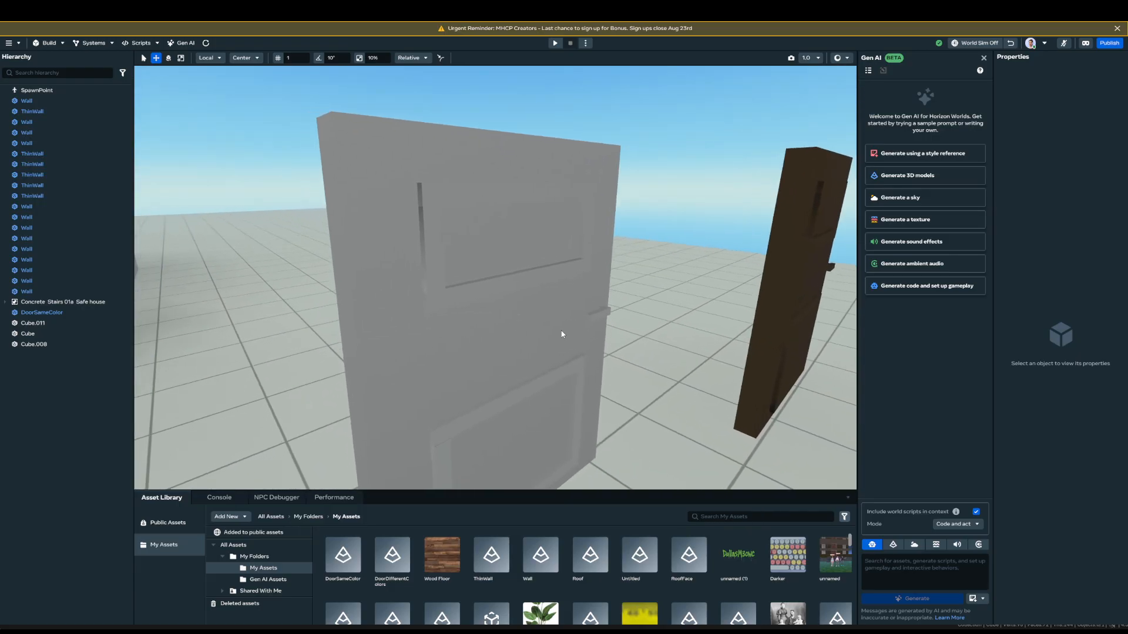
left_click(558, 330)
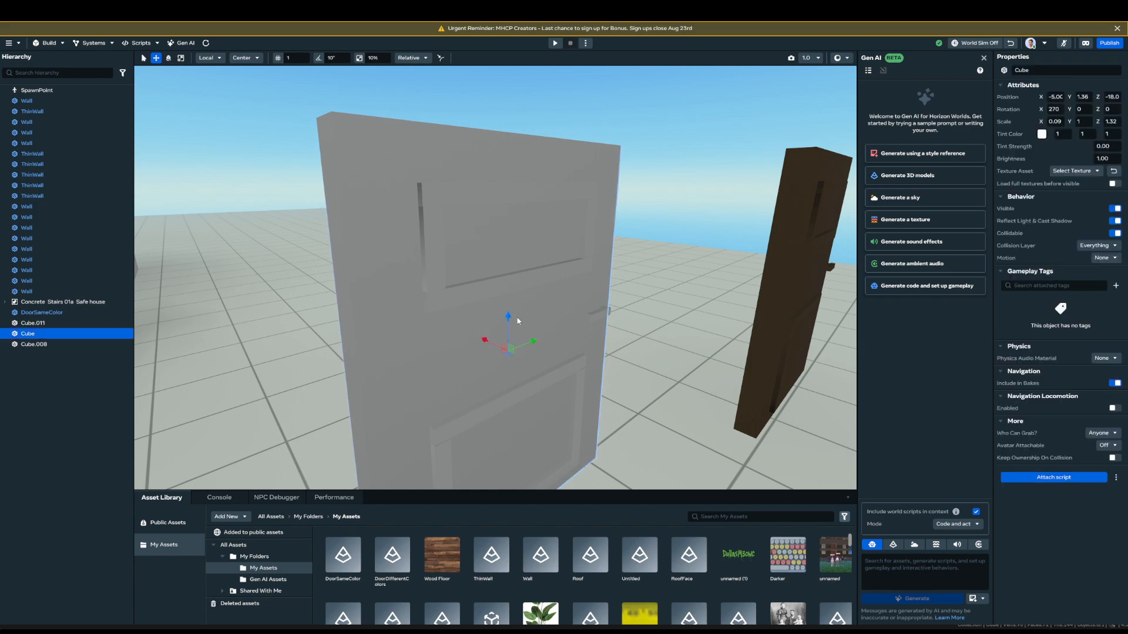
left_click(1087, 171)
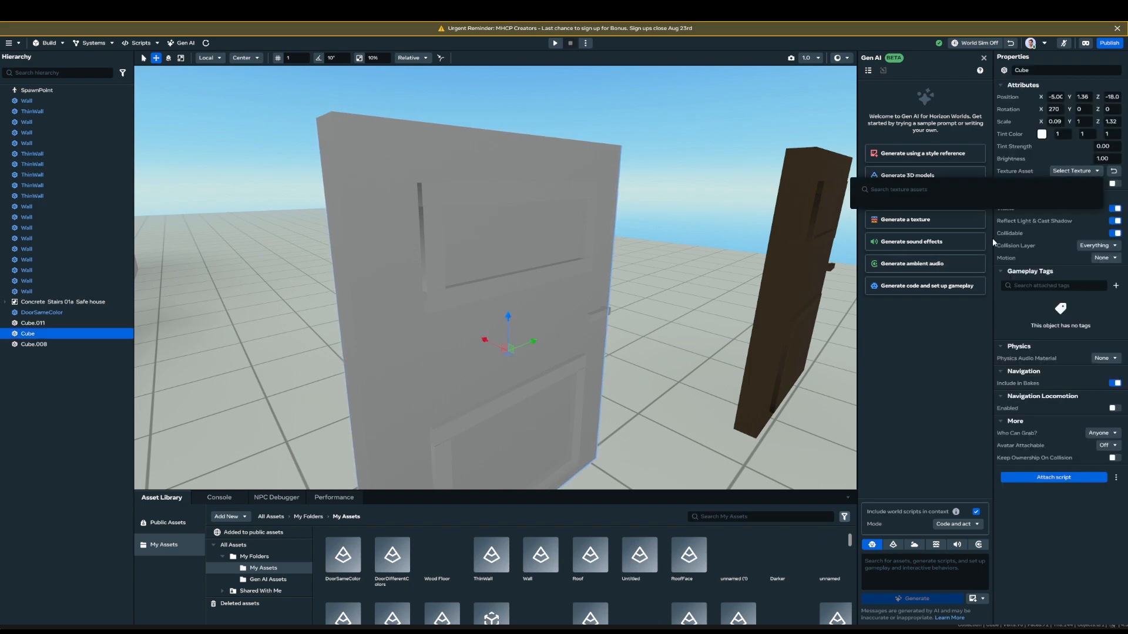
left_click(937, 213)
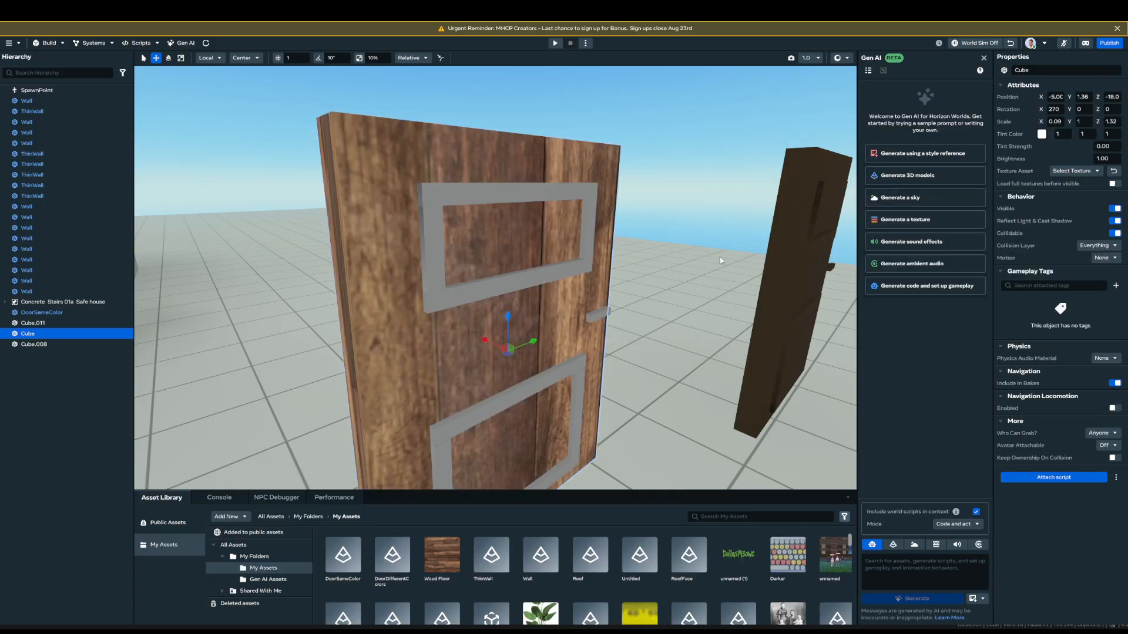
- Find the door handle (Cube.011) among the separate door's parts and replace its negative Z scale with 1
left_click(685, 196)
right_click_drag(685, 196, 646, 275)
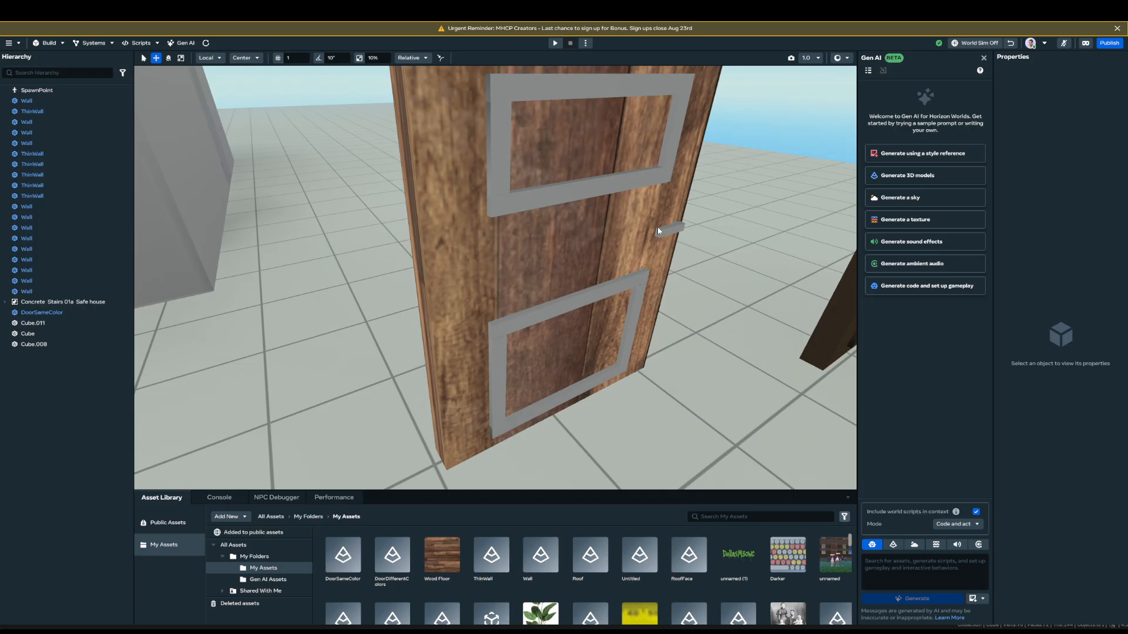
left_click(58, 331)
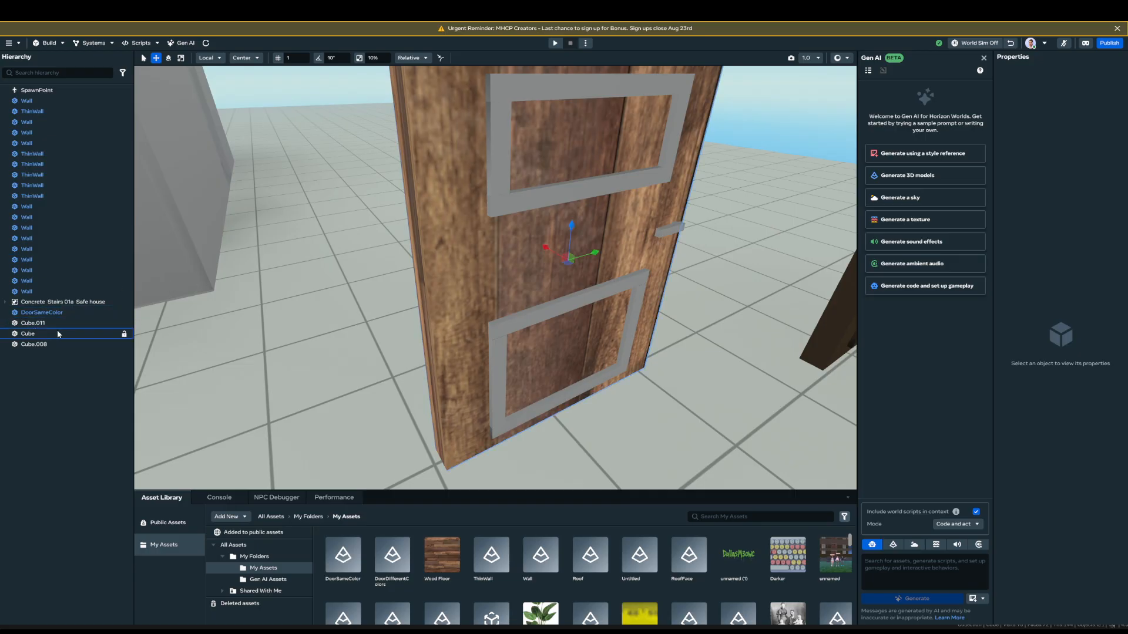
left_click(54, 346)
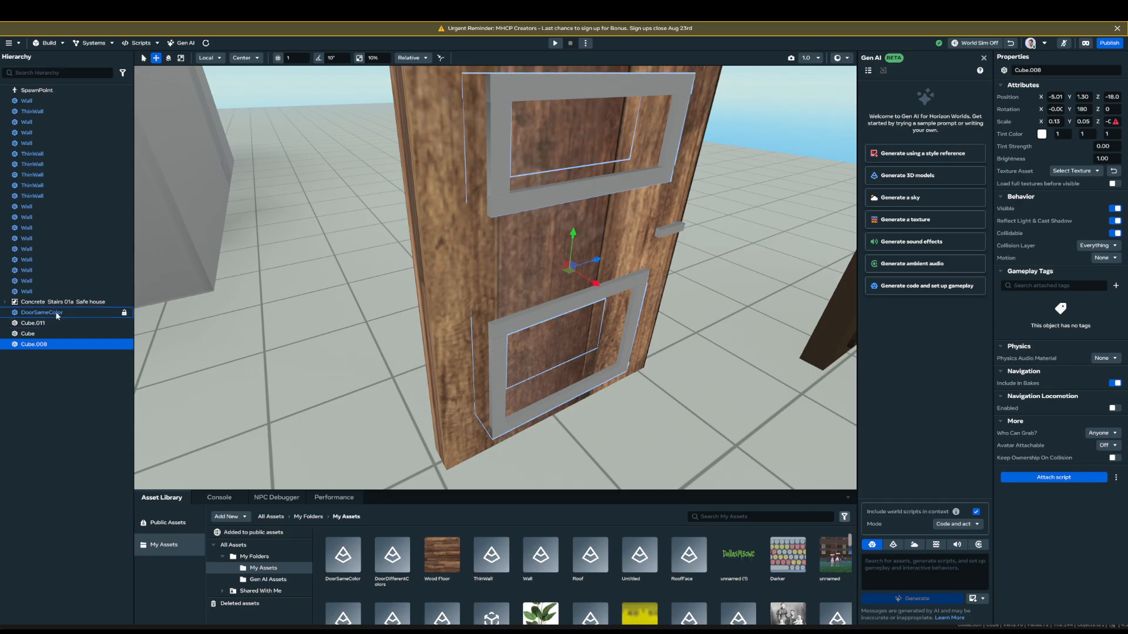
left_click(55, 324)
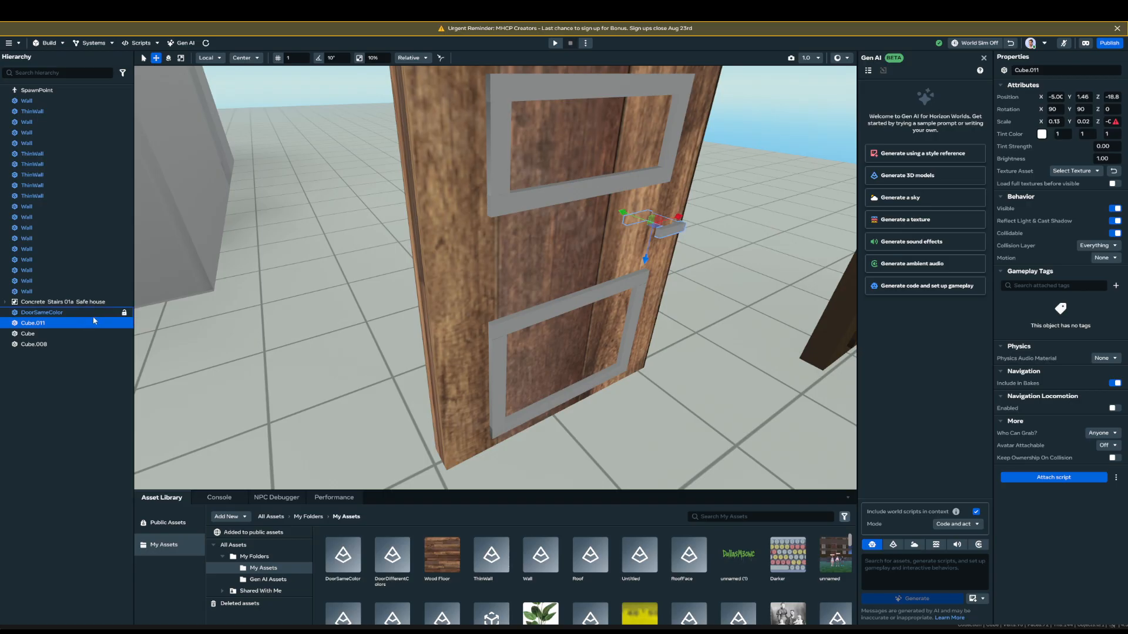
left_click(1109, 124)
type("1")
key("Return")
key("f")
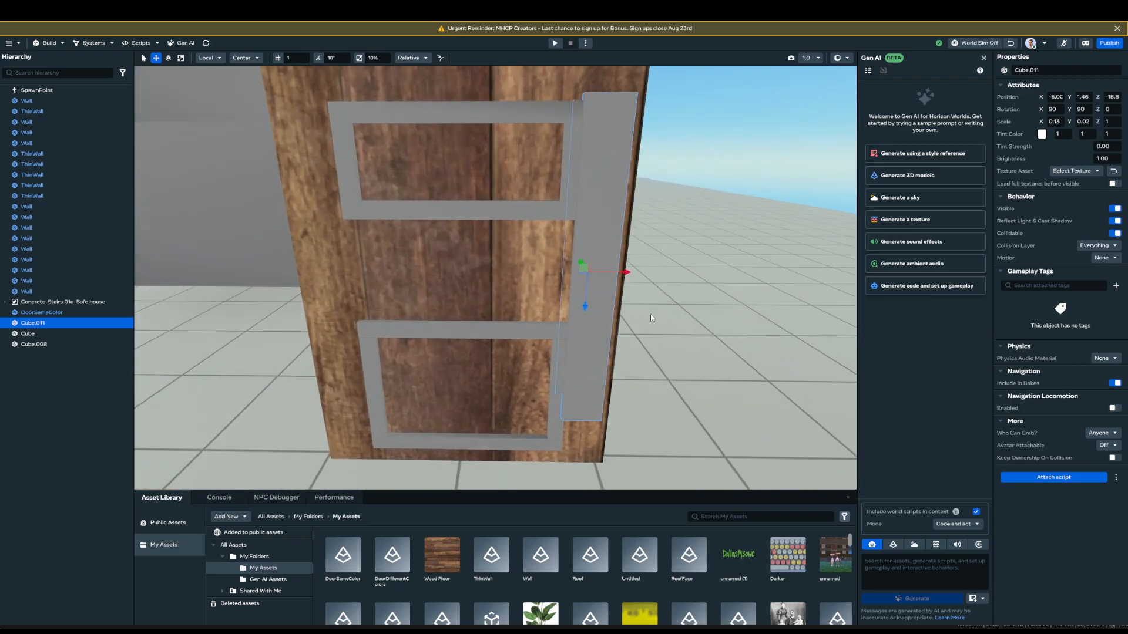
- Shrink the door handle along its Z axis to a scale of about 0.03
key("r")
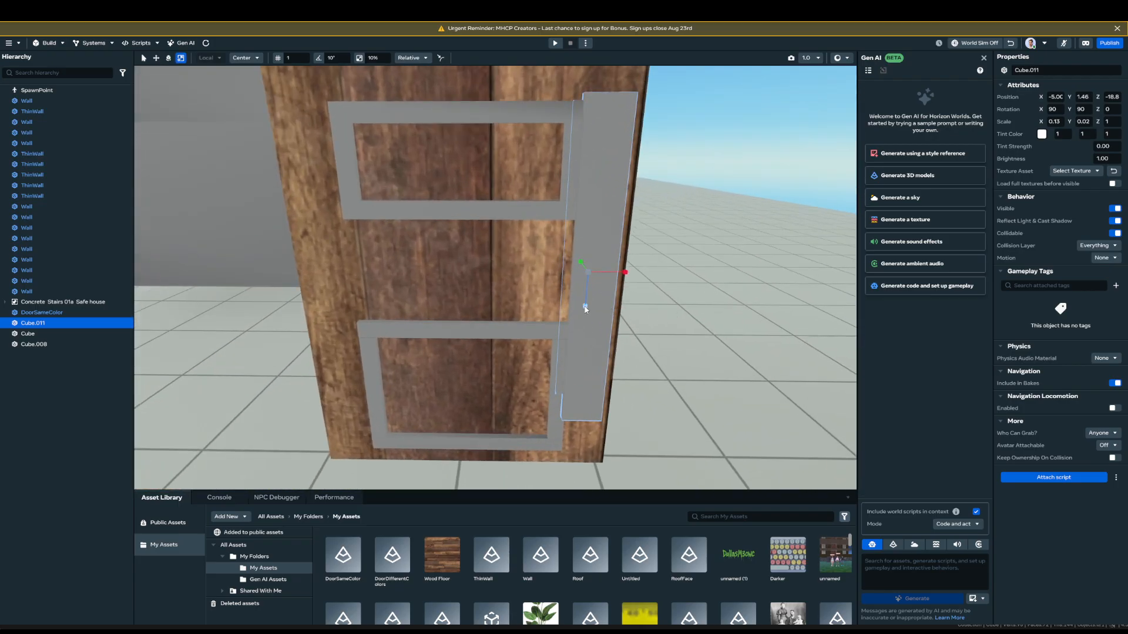
left_click_drag(585, 306, 585, 289)
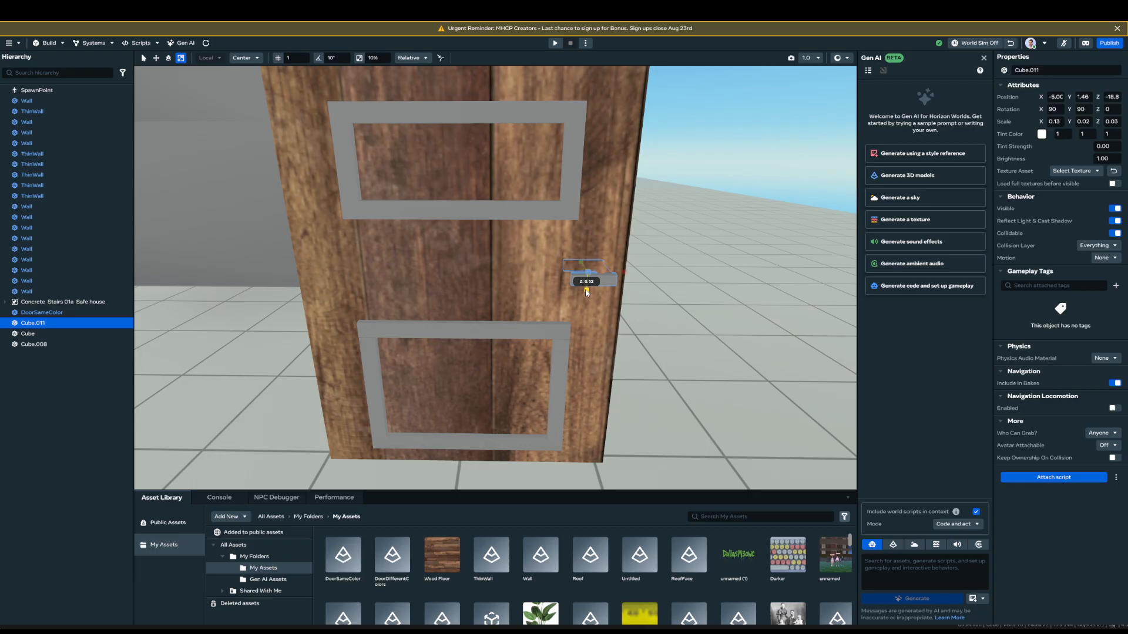
left_click(739, 171)
middle_click_drag(677, 194, 554, 227)
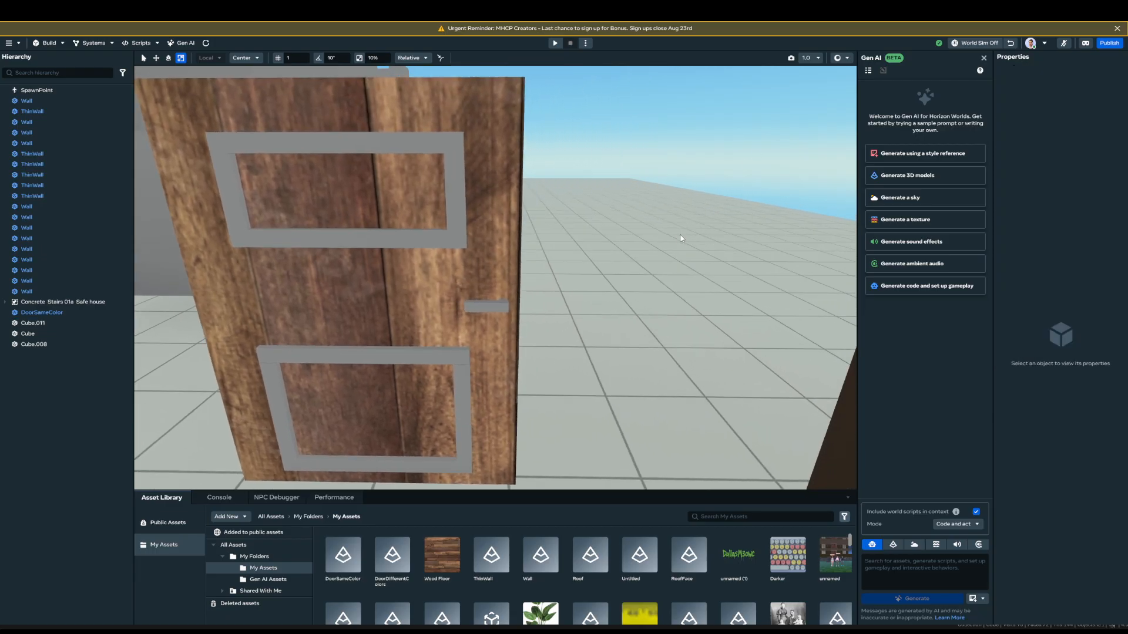
right_click_drag(680, 235, 751, 237)
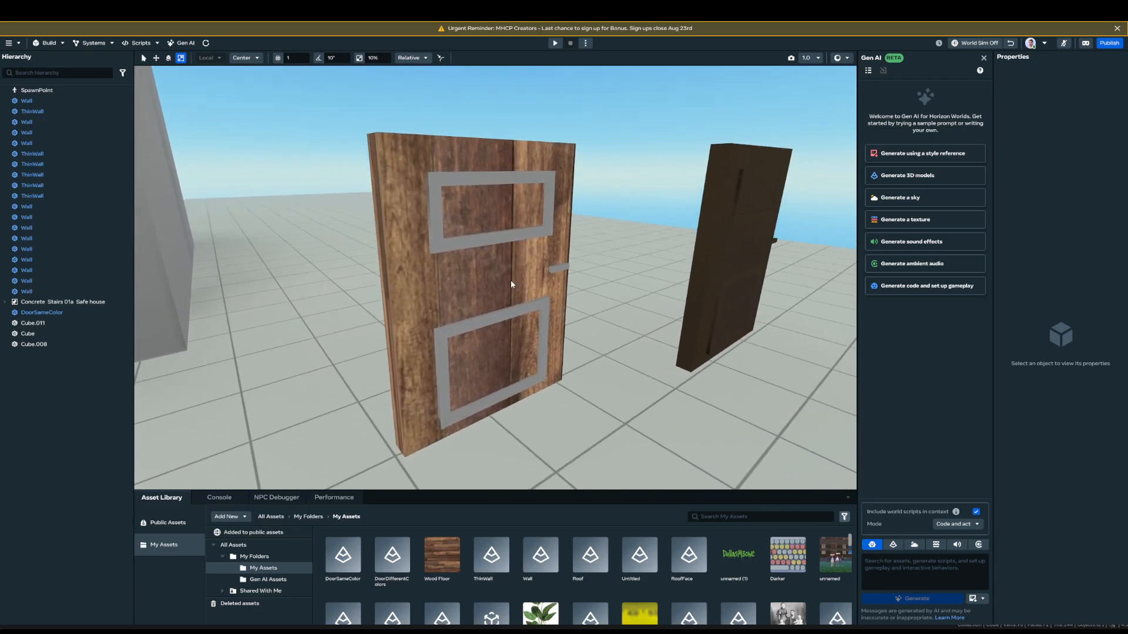
- Set the door handle's tint strength to 1 and its tint colour to black
left_click(557, 266)
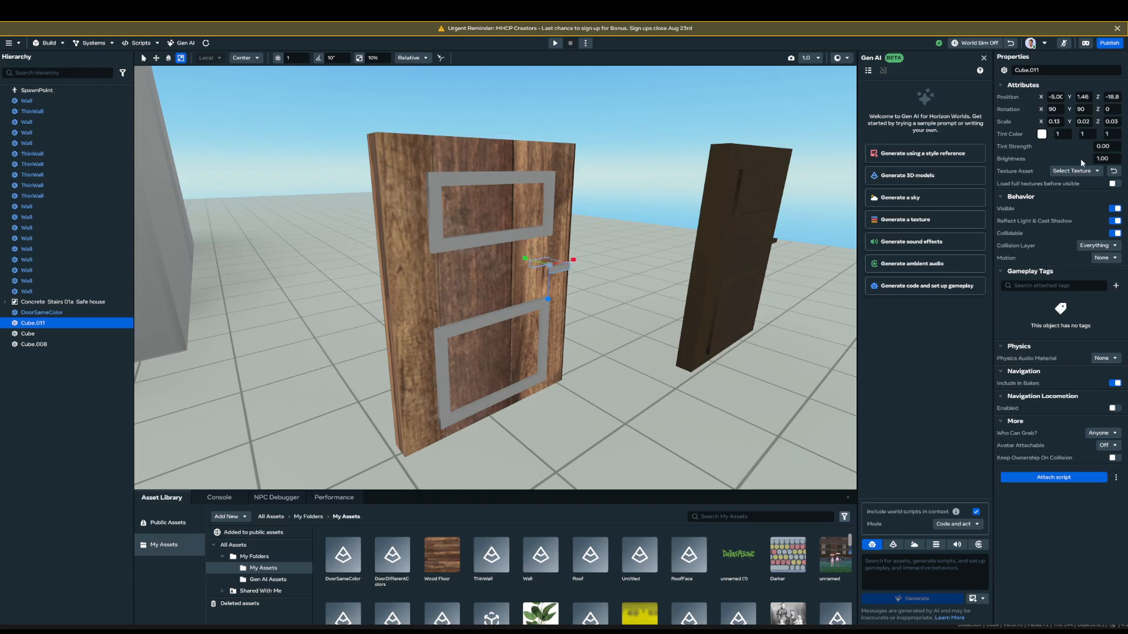
left_click(1102, 147)
type("1")
key("Return")
left_click(1042, 134)
left_click(1001, 158)
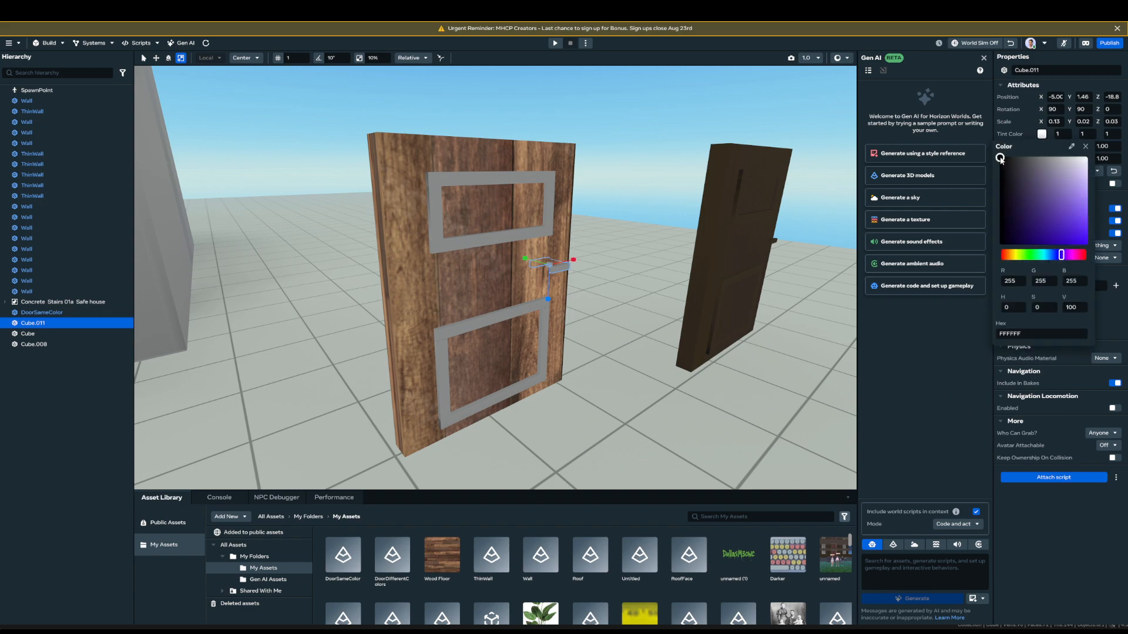
left_click(916, 436)
left_click(671, 249)
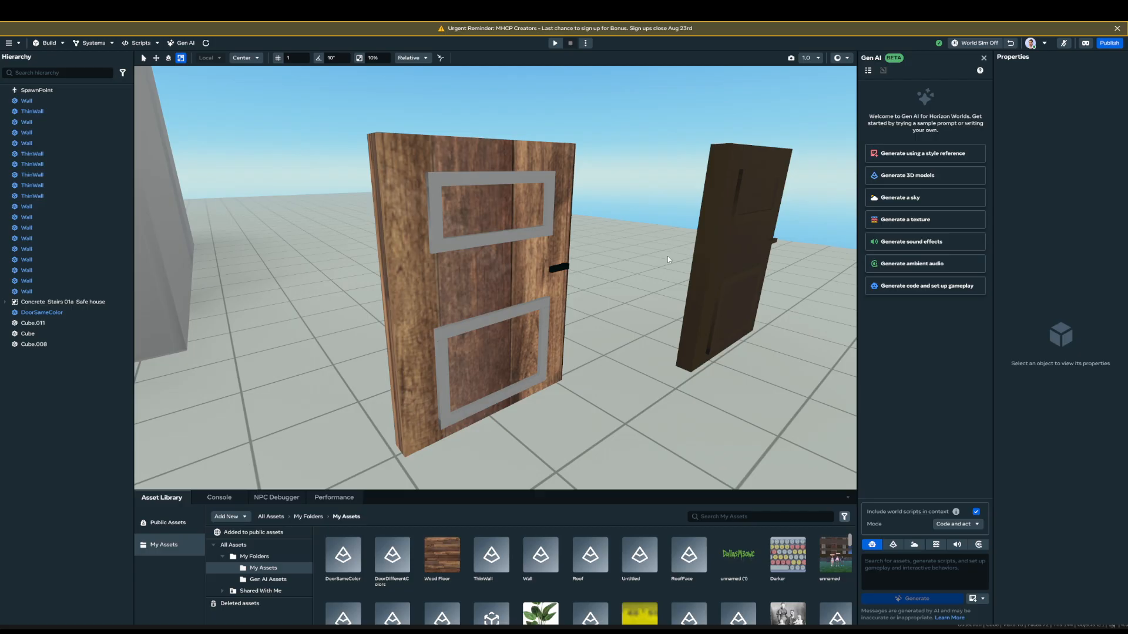
- Look through the texture assets available for the separate door's main panel (Cube)
scroll(667, 259, "down", 2)
scroll(666, 259, "up", 5)
left_click_drag(666, 259, 588, 273, "alt")
left_click(589, 273)
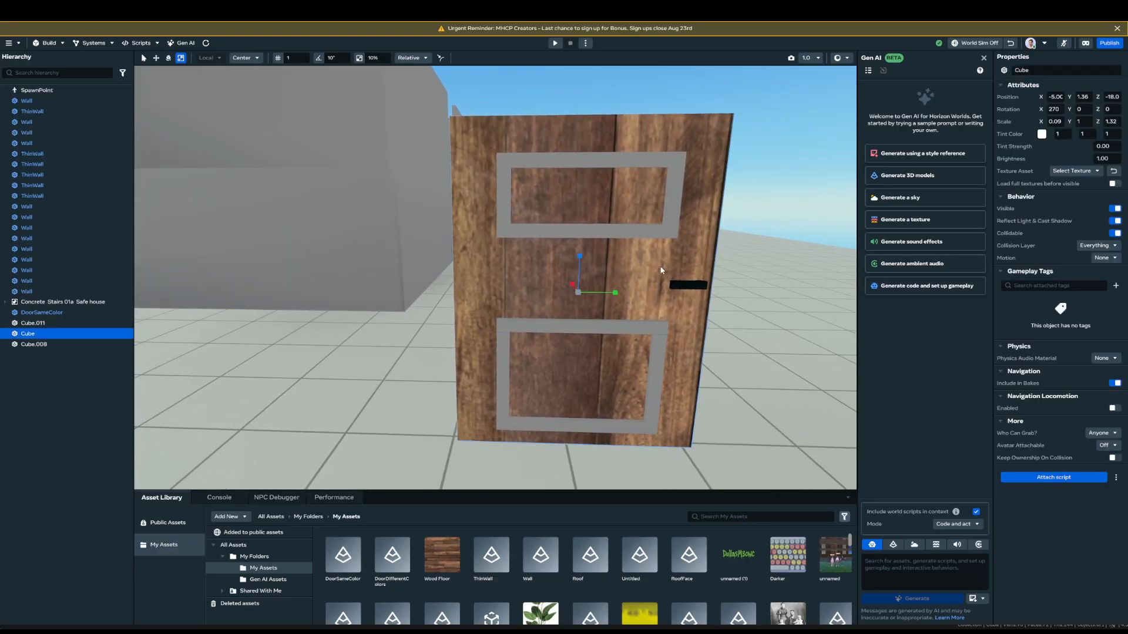
key("w")
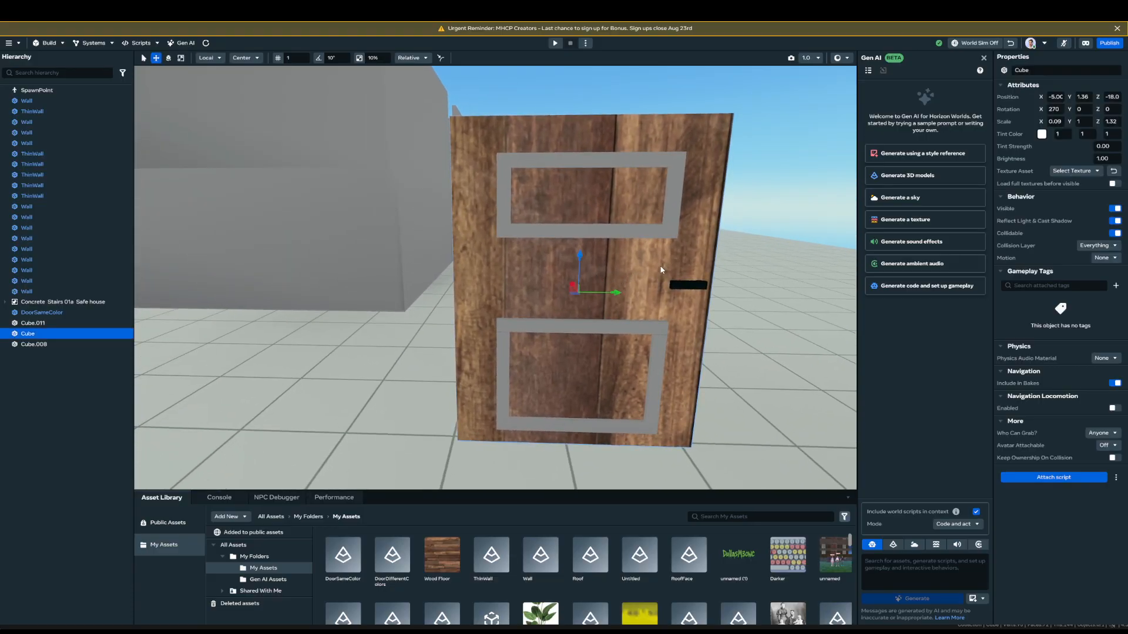
left_click(1090, 172)
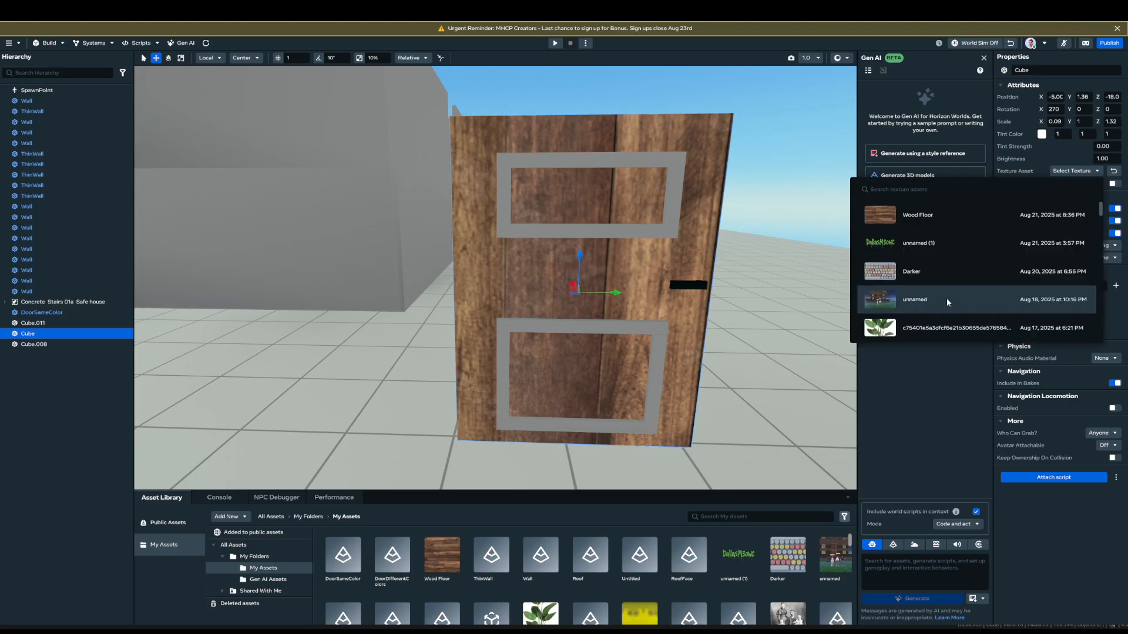
left_click(1109, 563)
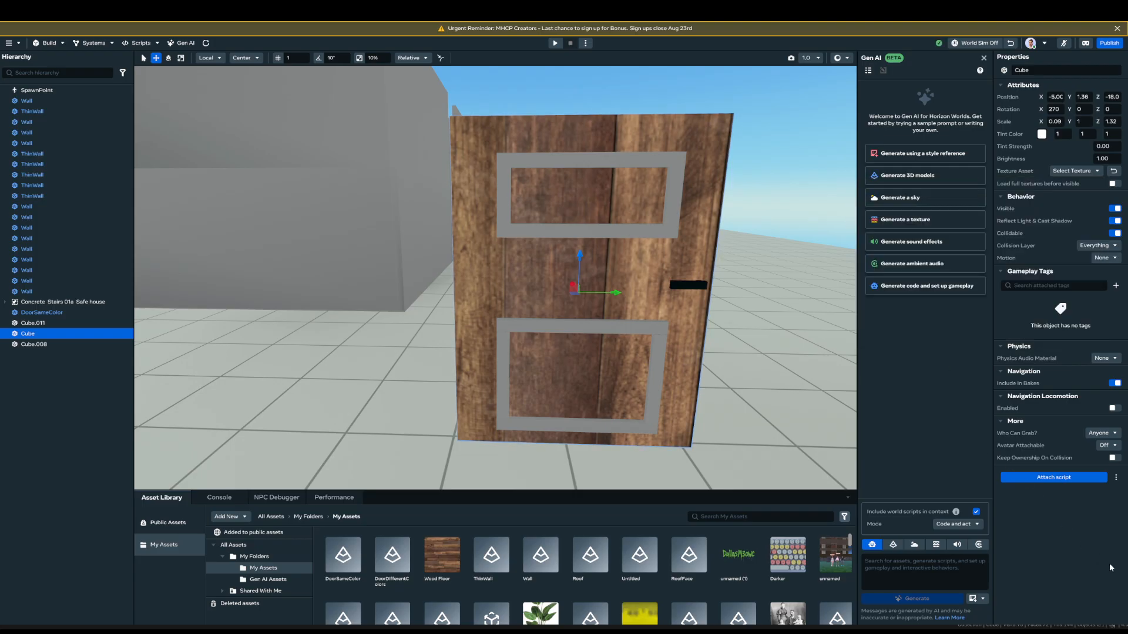
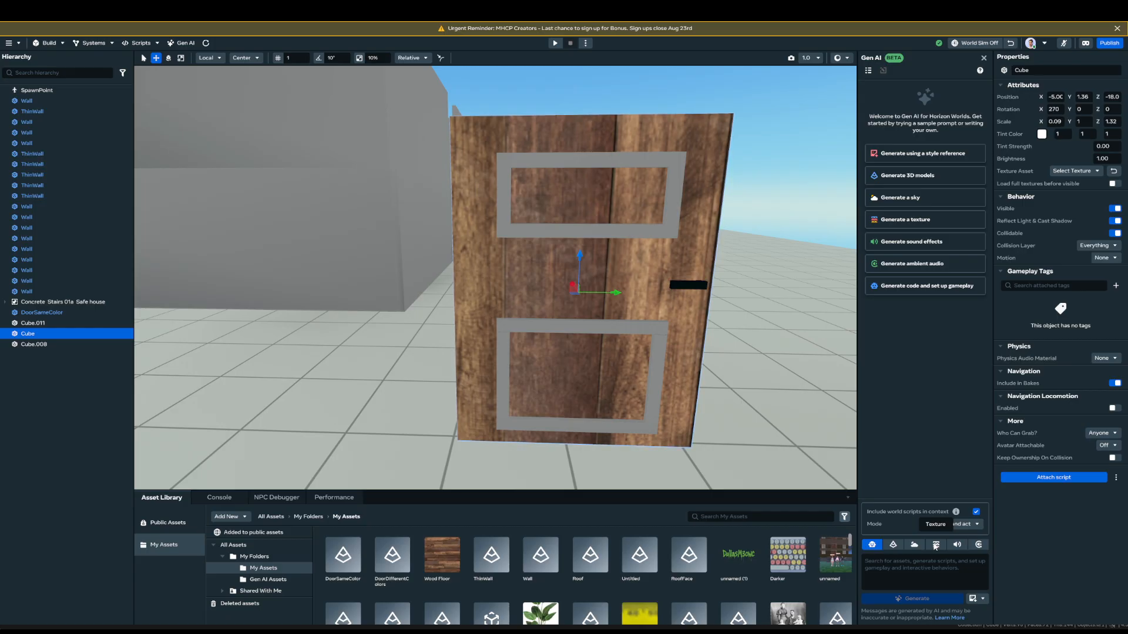
- Try to generate an AI texture for the selected door panel with the prompt "horizontal wood pattern"
left_click(934, 545)
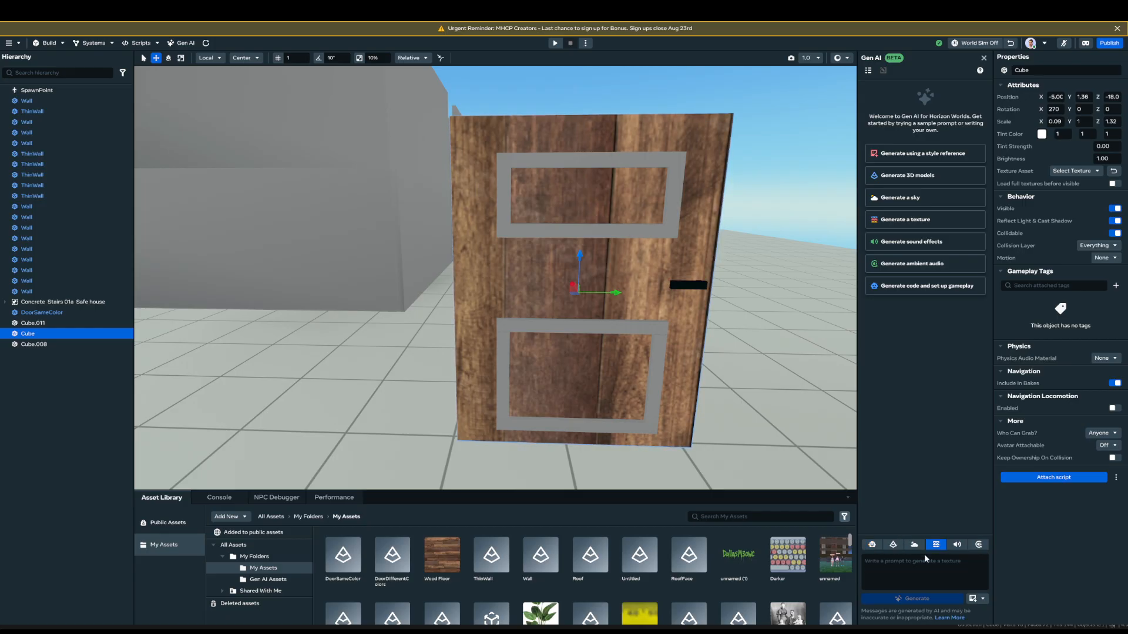
left_click(933, 566)
type("hori")
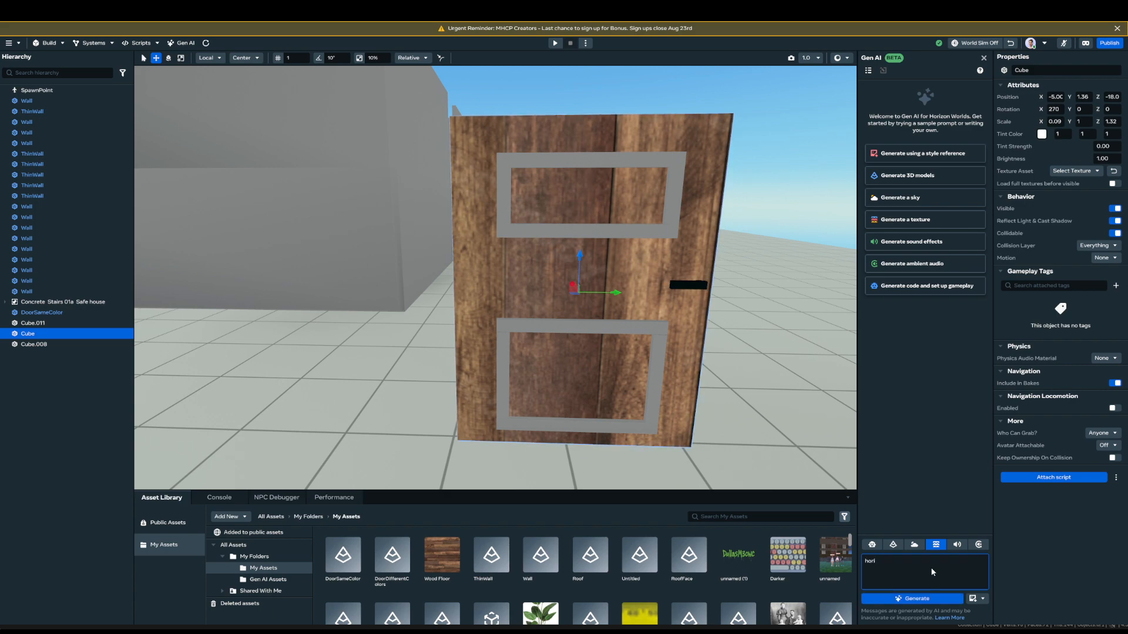
type("zona")
key("BackSpace")
key("BackSpace")
key("BackSpace")
type("onta")
key("BackSpace")
key("BackSpace")
type("tal wood pattern")
key("Return")
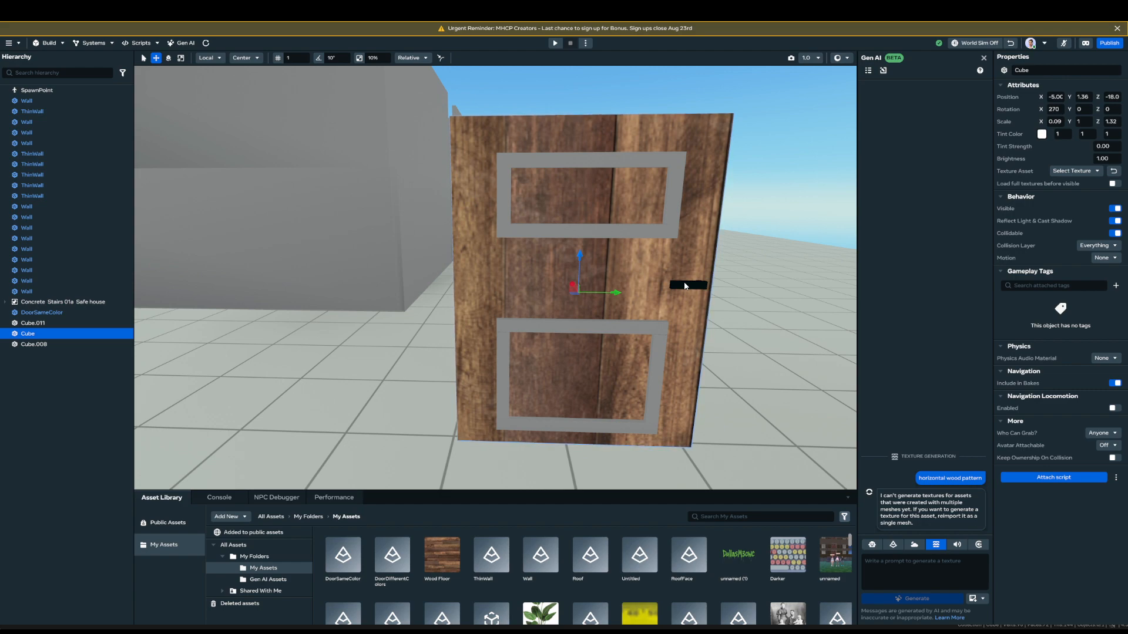
- Try to generate an AI texture for the unpainted ThinWall at the house's edge with the prompt "horizontal wood pattern"
right_click_drag(684, 286, 641, 315)
left_click(640, 315)
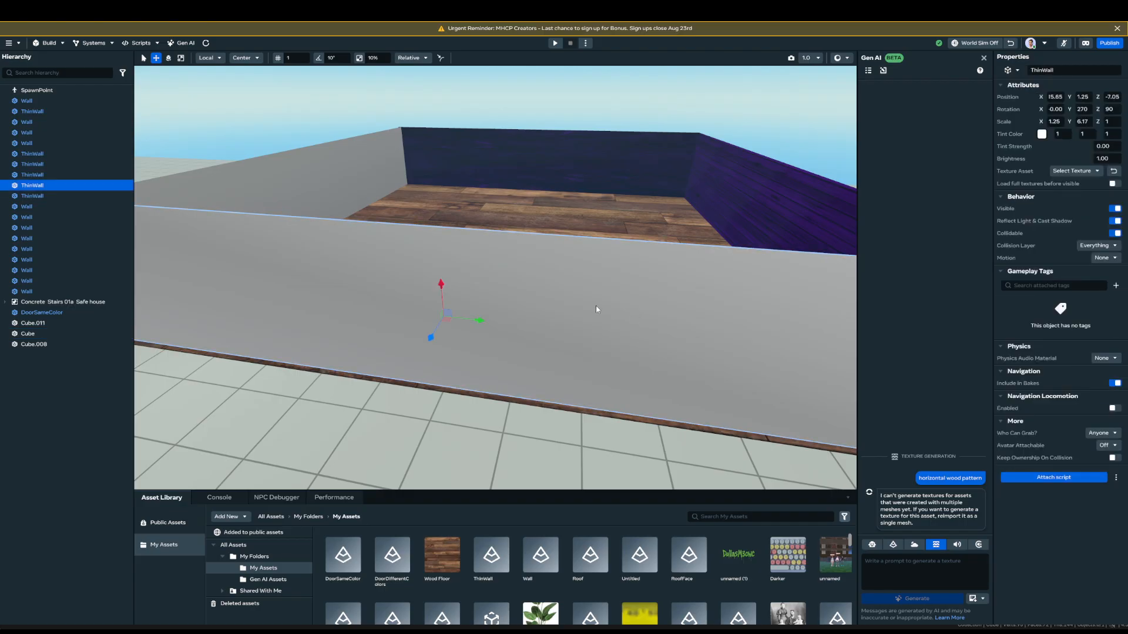
right_click_drag(596, 309, 700, 305)
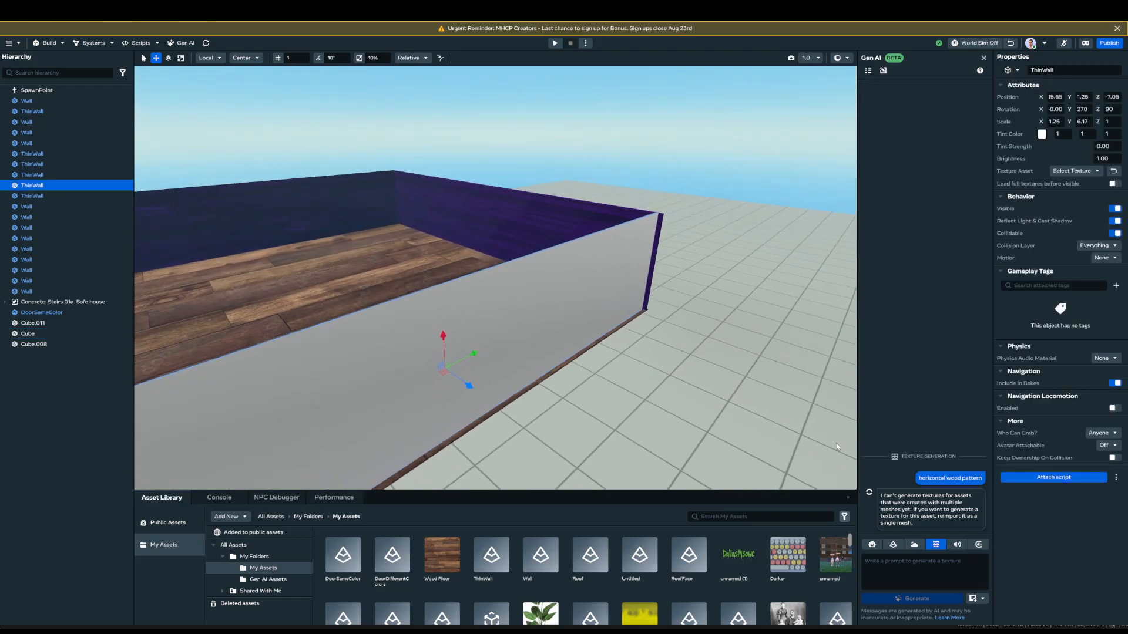
left_click(898, 559)
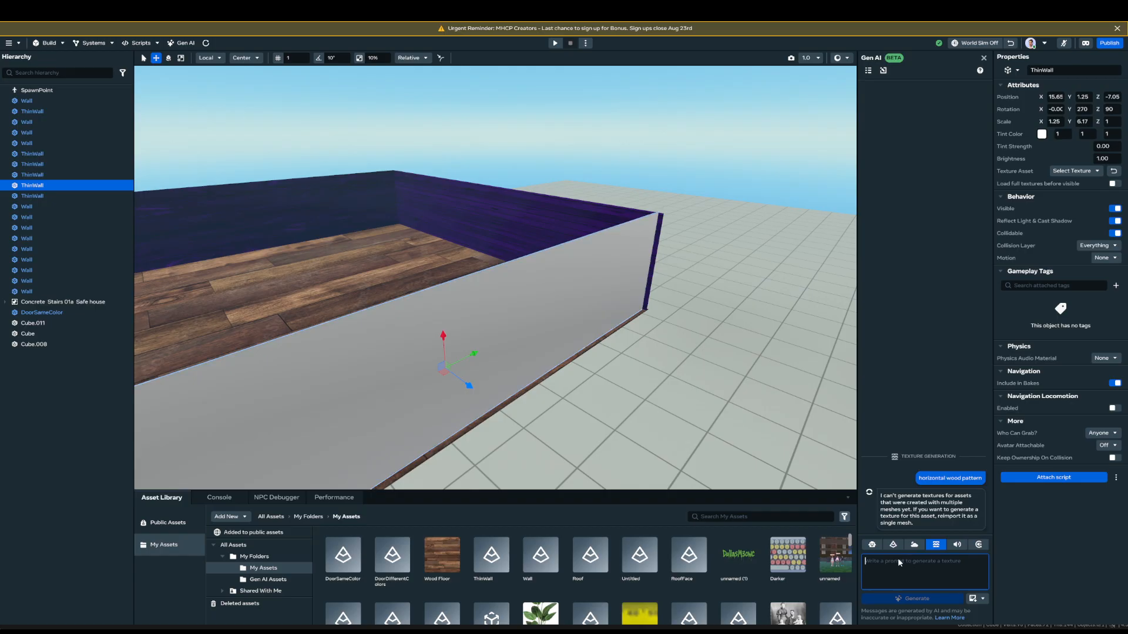
type("horizon")
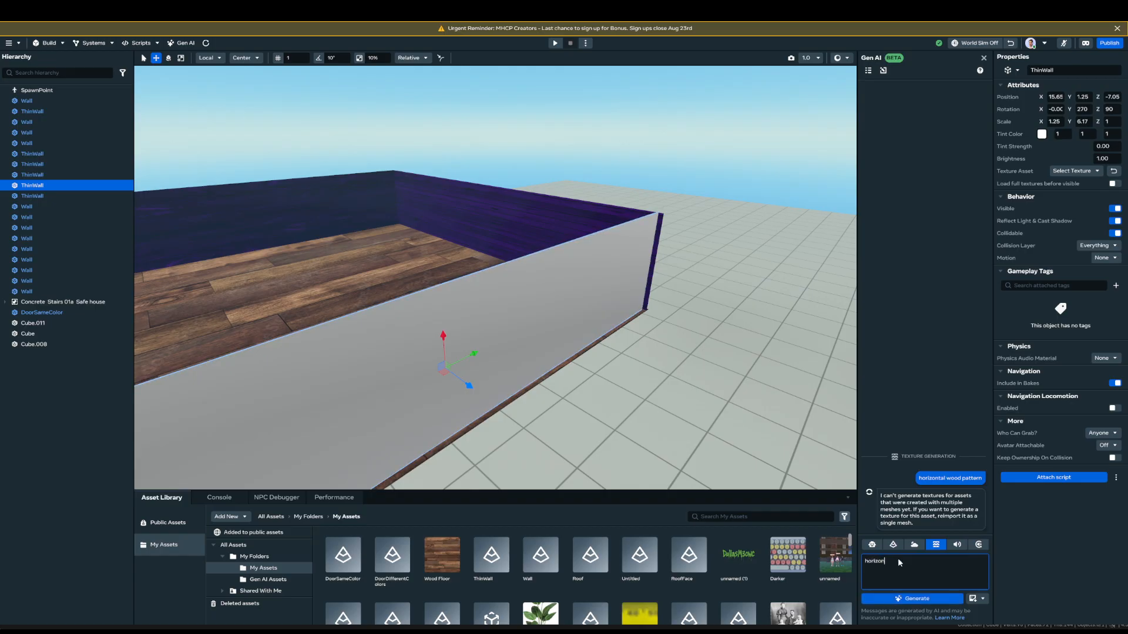
type("tal wood pattern")
key("Return")
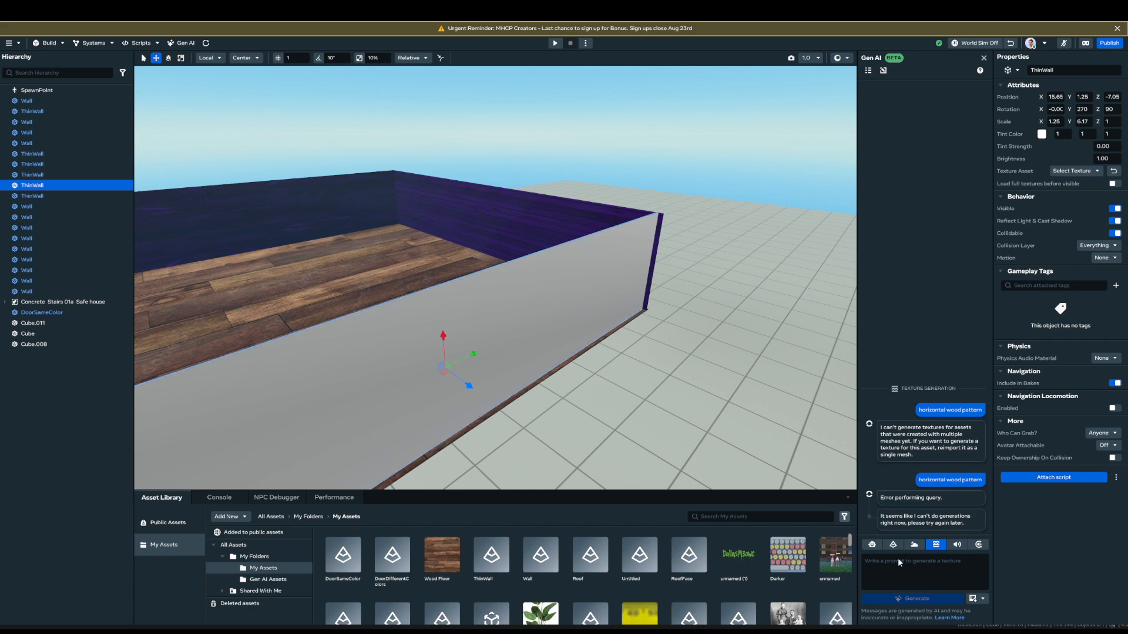
left_click(898, 558)
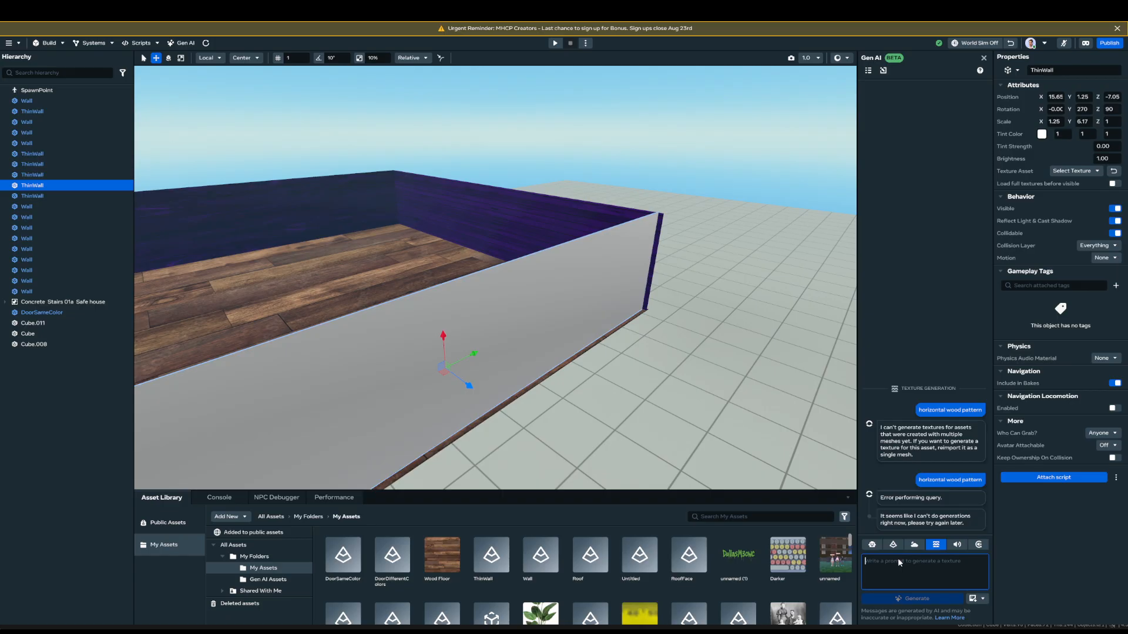
- Add a Cube shape to the scene on the ground beside the brown door
right_click_drag(383, 352, 366, 328)
scroll(553, 320, "up", 4)
key("s")
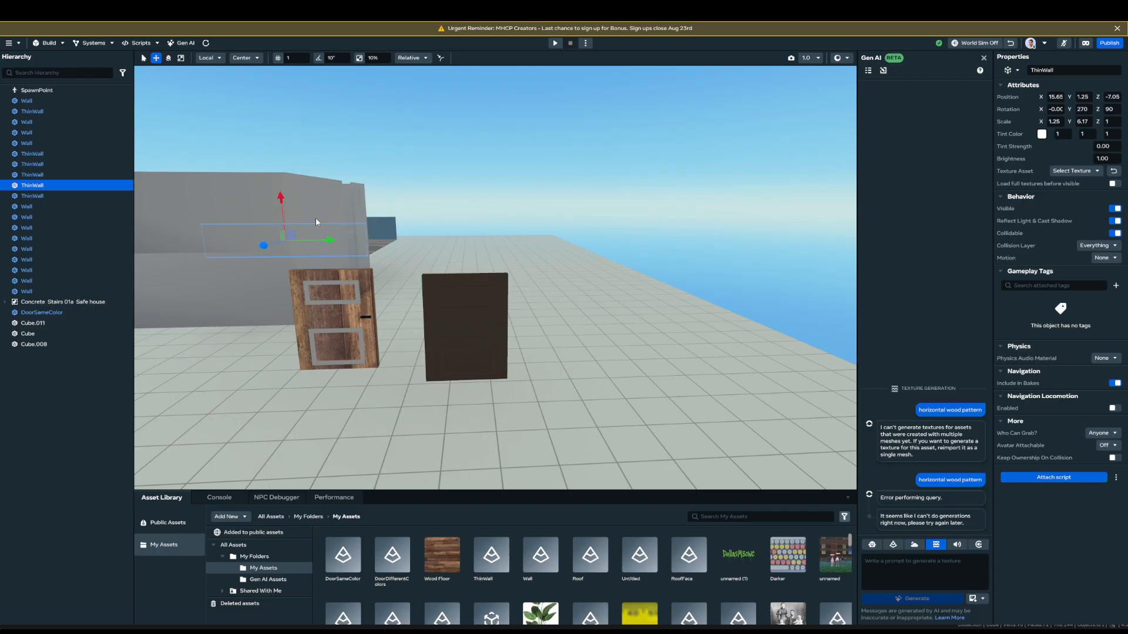
left_click(58, 42)
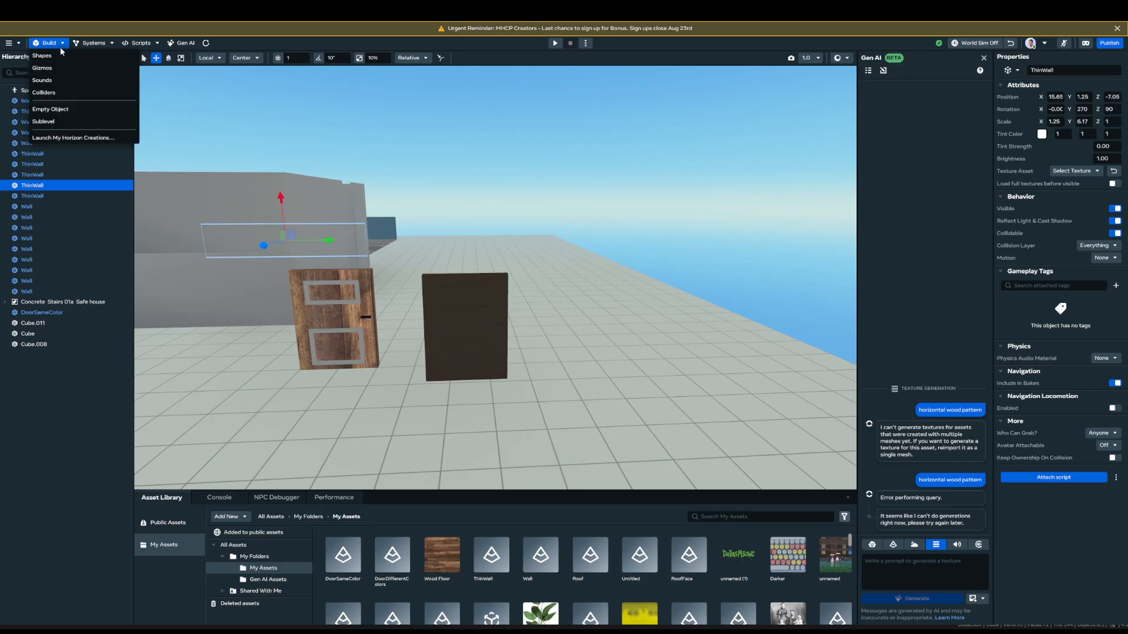
left_click(63, 58)
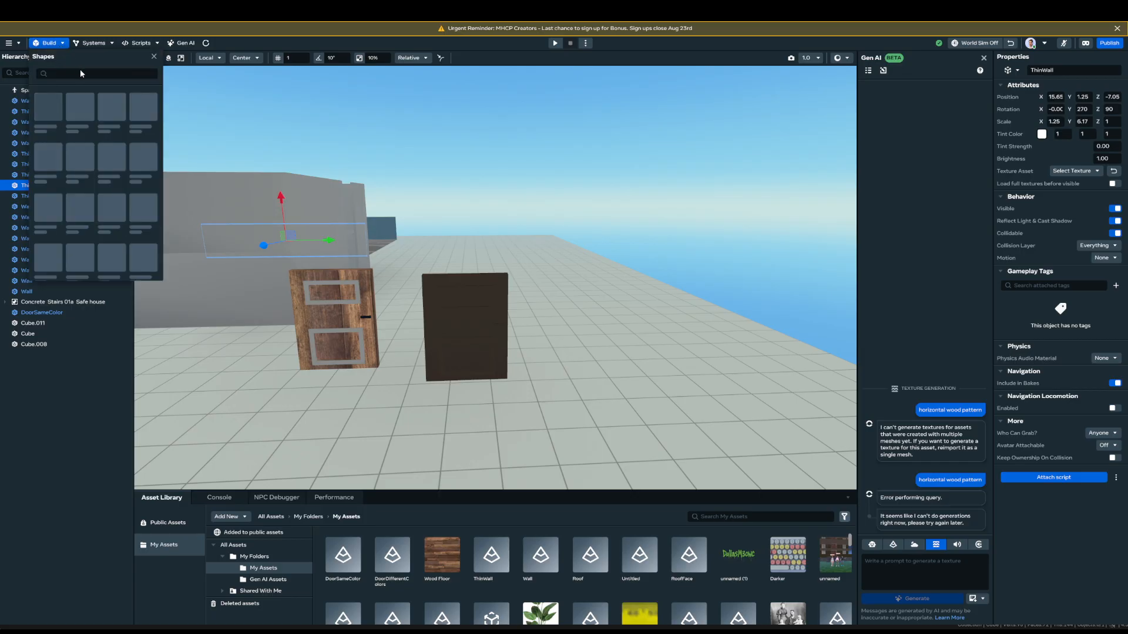
scroll(115, 192, "down", 5)
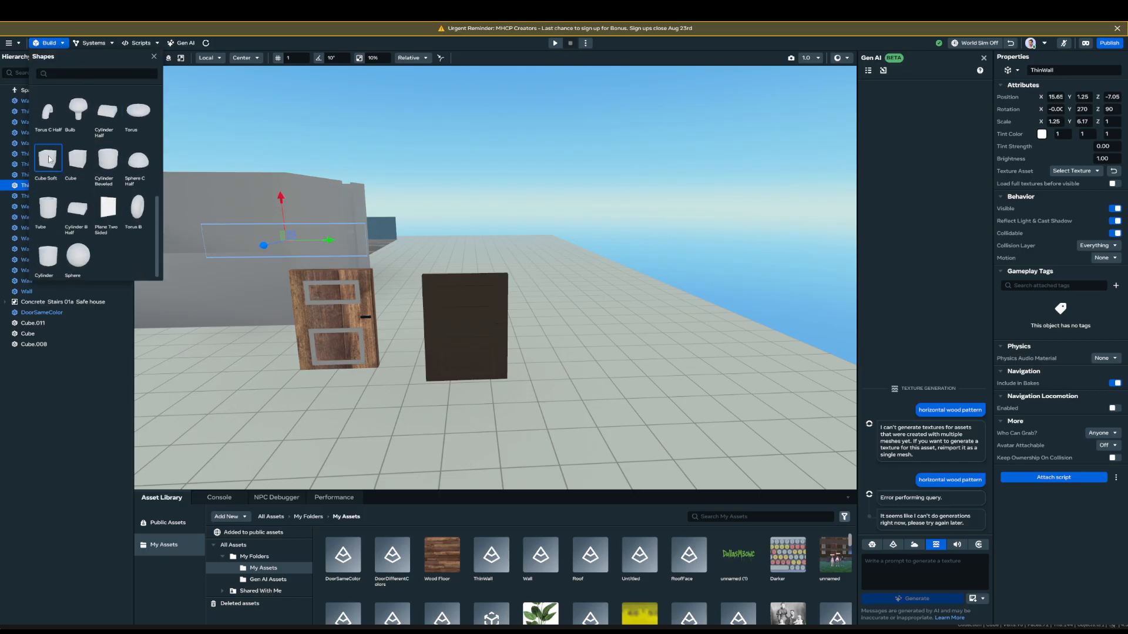
left_click_drag(50, 158, 728, 464)
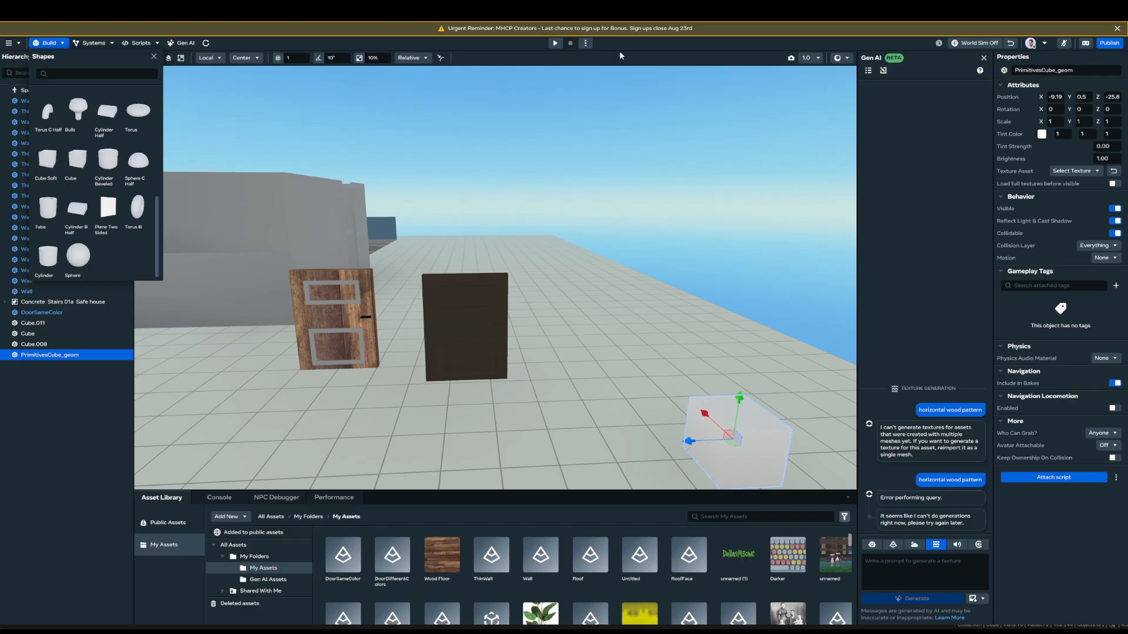
right_click_drag(732, 365, 677, 369)
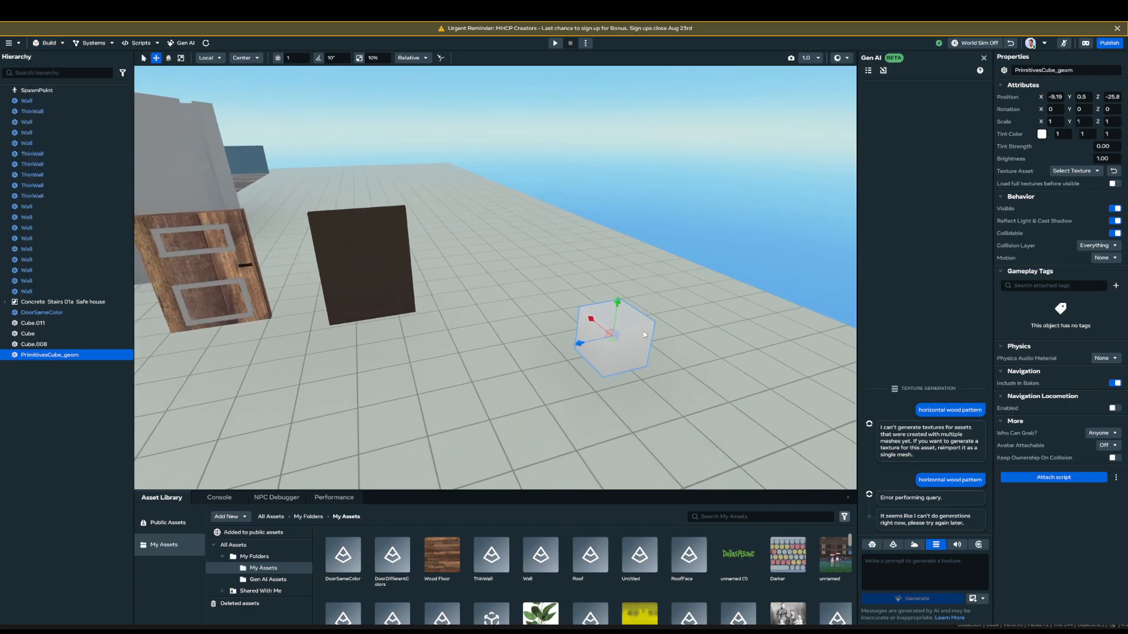
- Generate an AI texture for the new cube with the prompt "horizontal wood pattern", and save and apply it
left_click(916, 572)
type("ho")
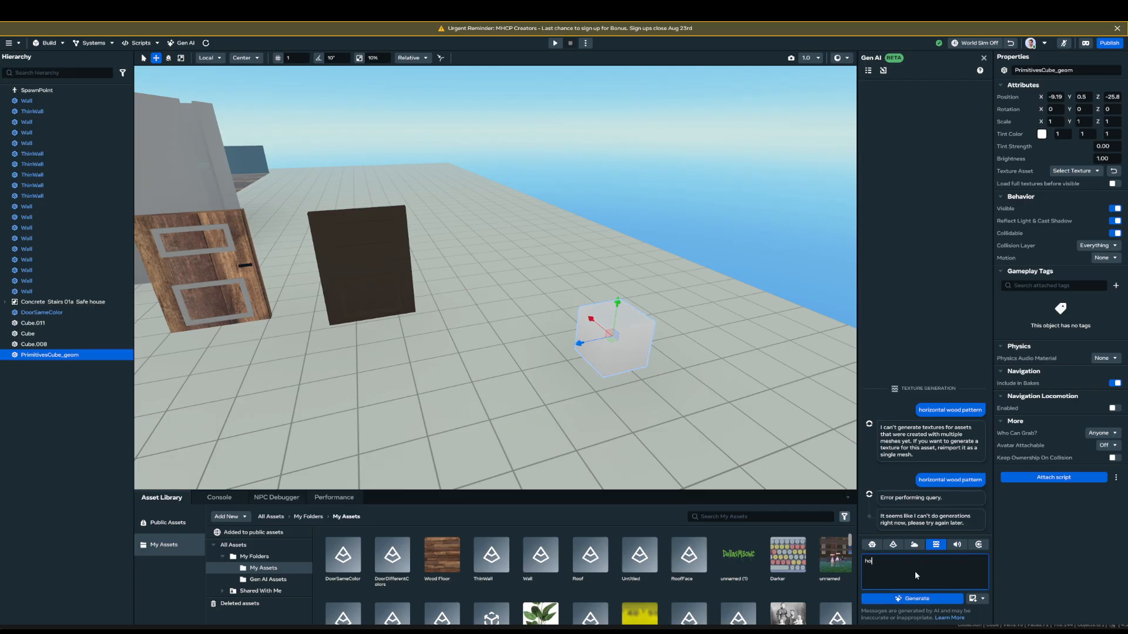
type("rizontal wood pattern")
key("Return")
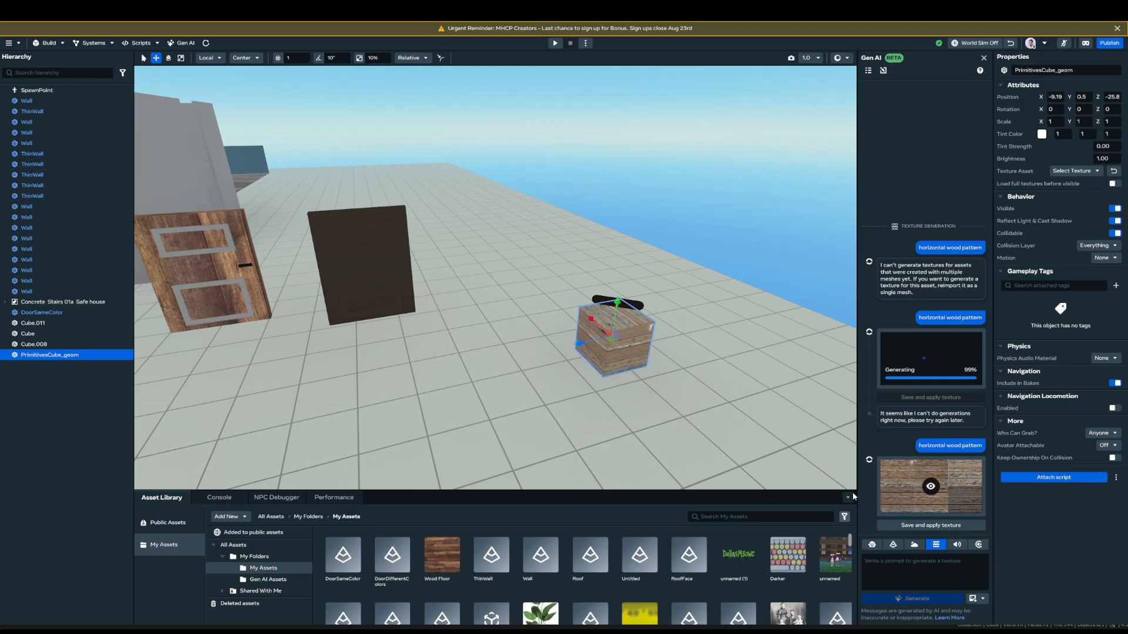
left_click(926, 529)
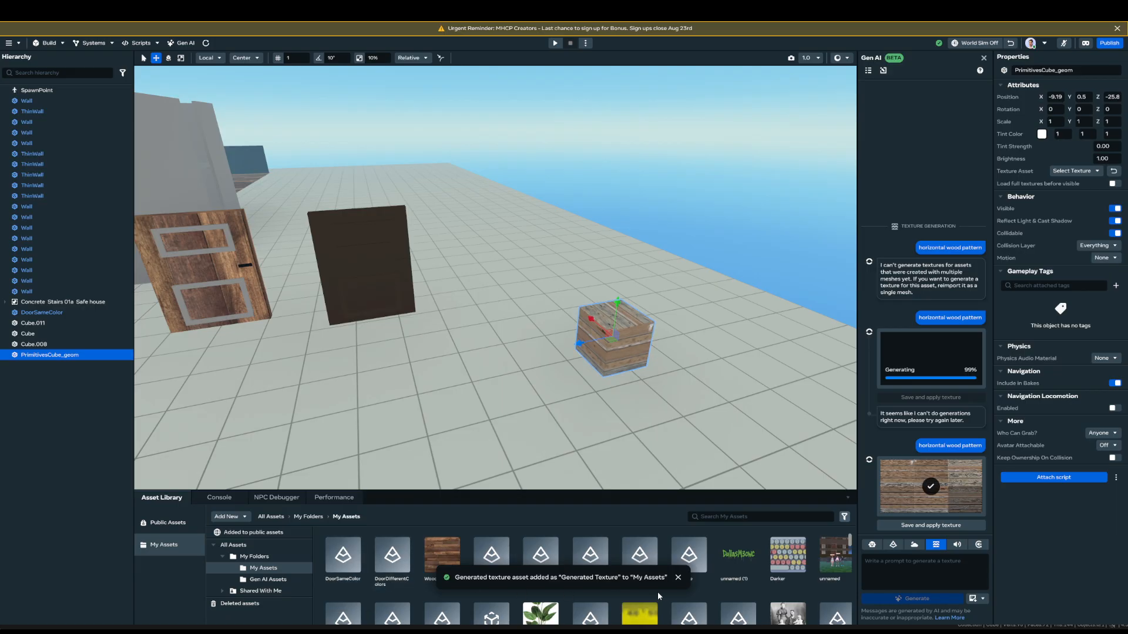
left_click(935, 520)
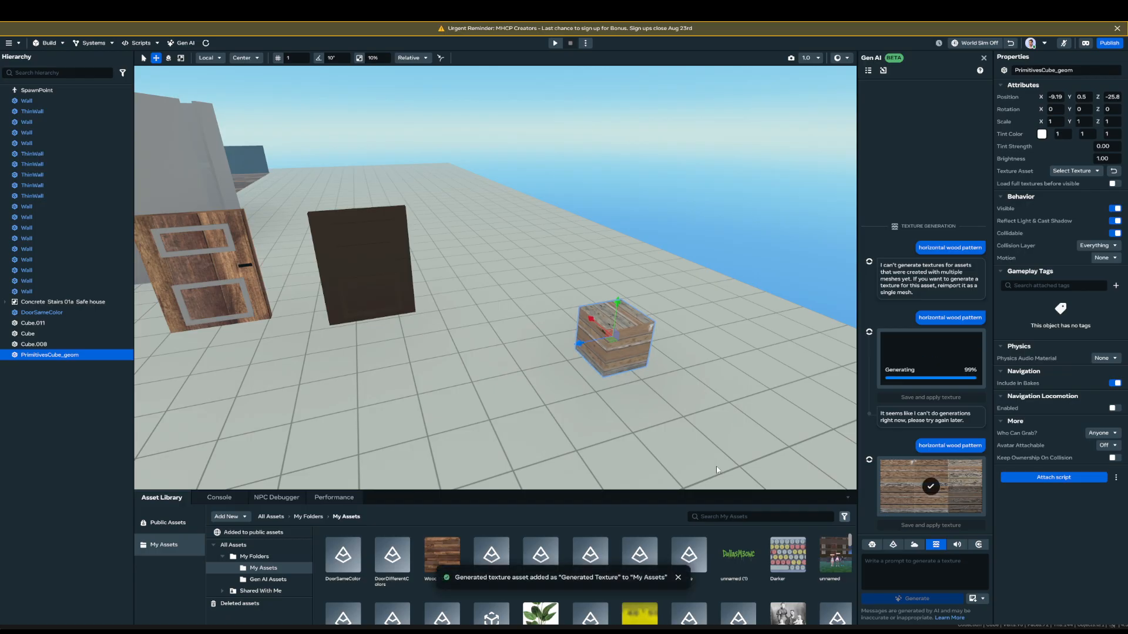
- Apply the Generated Texture from Aug 21, 2025 at 9:19 PM to the separate-part door's main panel (Cube)
right_click_drag(545, 292, 573, 291)
key("w")
key("w")
key("w")
key("w")
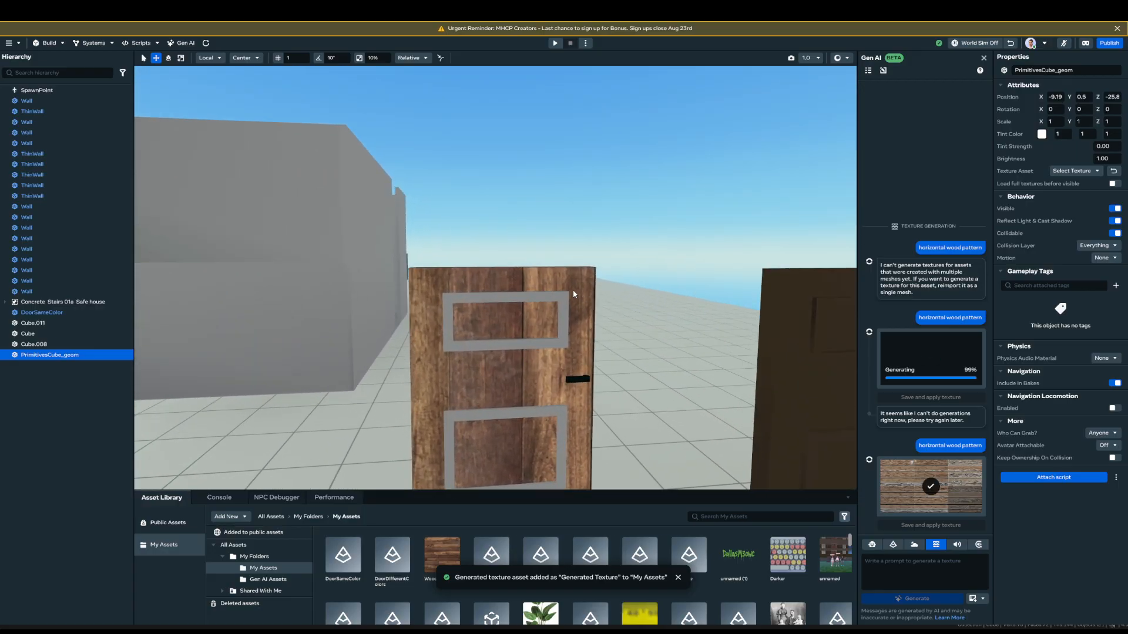
left_click(546, 361)
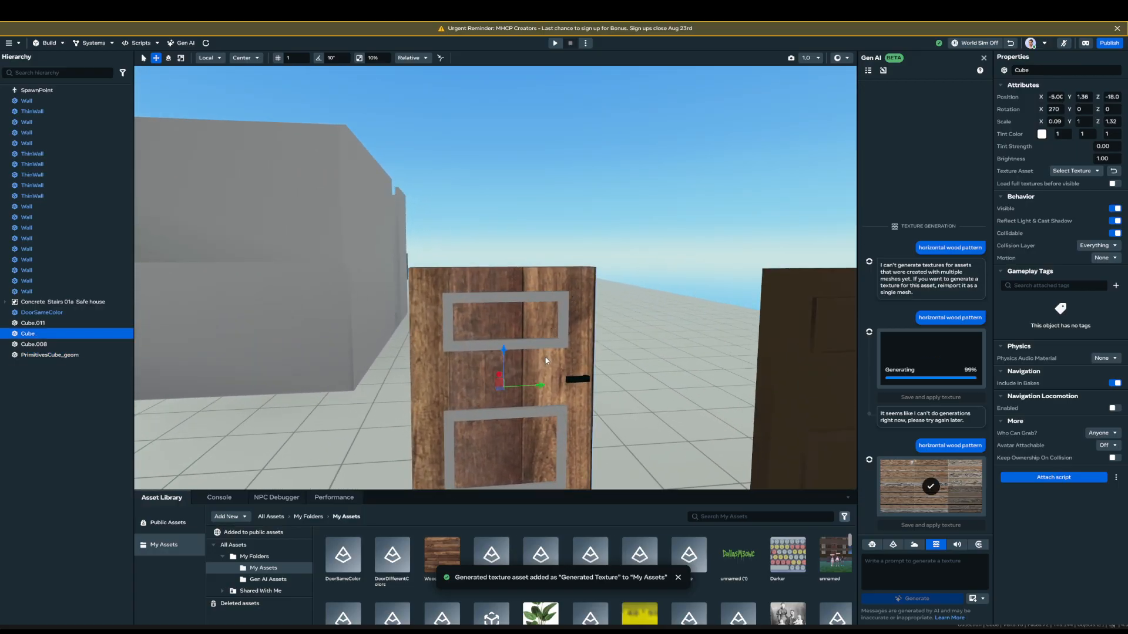
left_click(1076, 171)
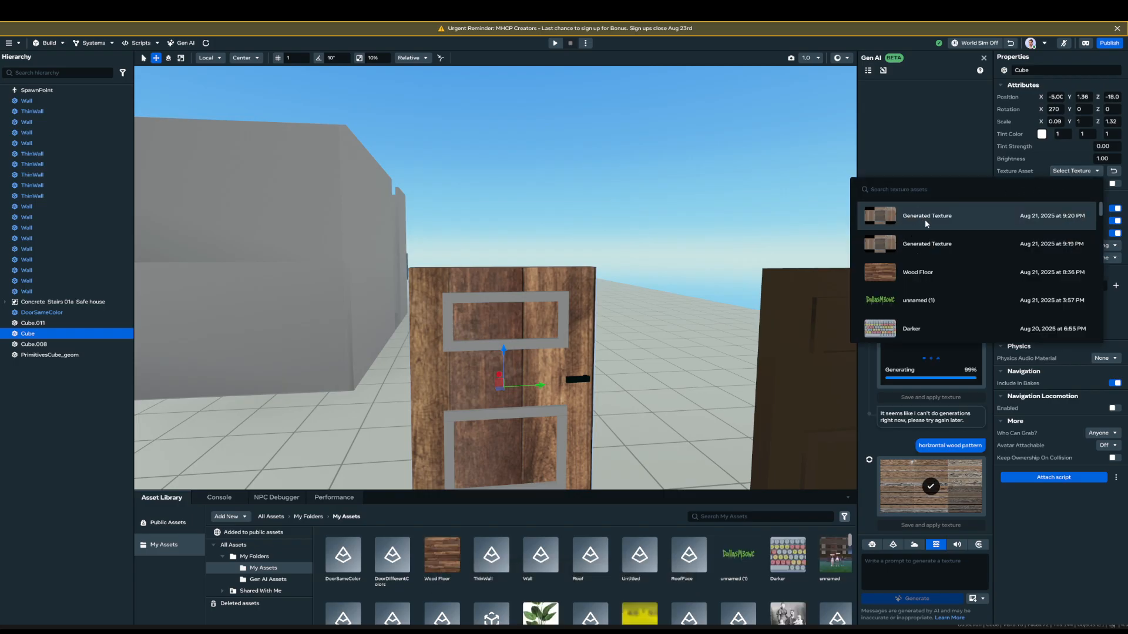
left_click(926, 245)
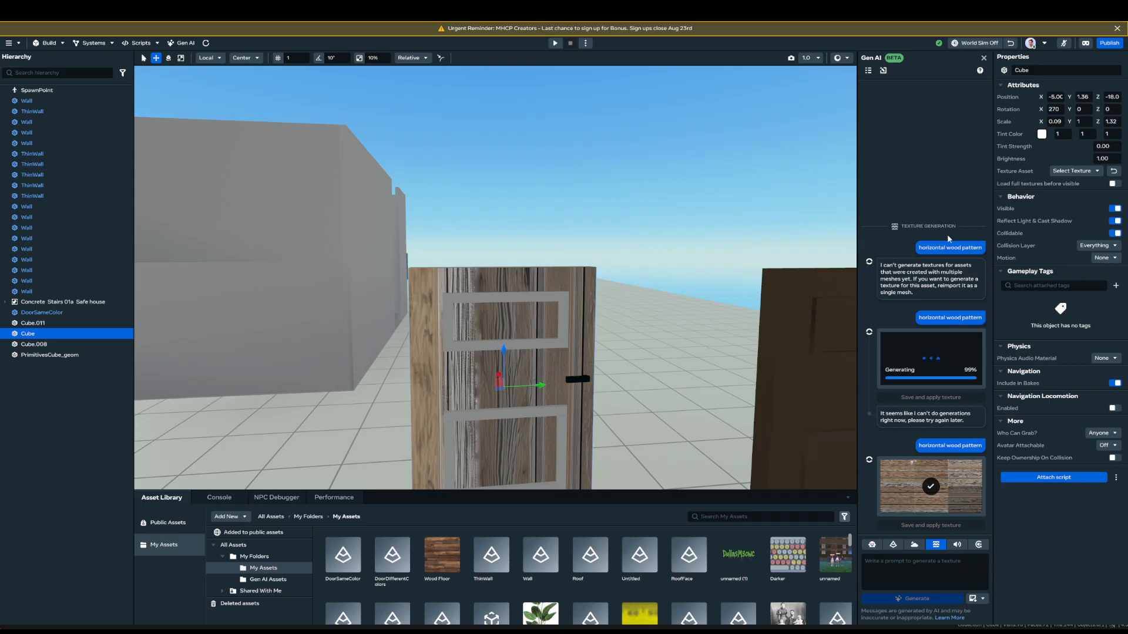
- Compare the two Aug 21 generated wood textures on the door's main panel, applying the 9:20 PM one and the 9:19 PM one
left_click(1072, 171)
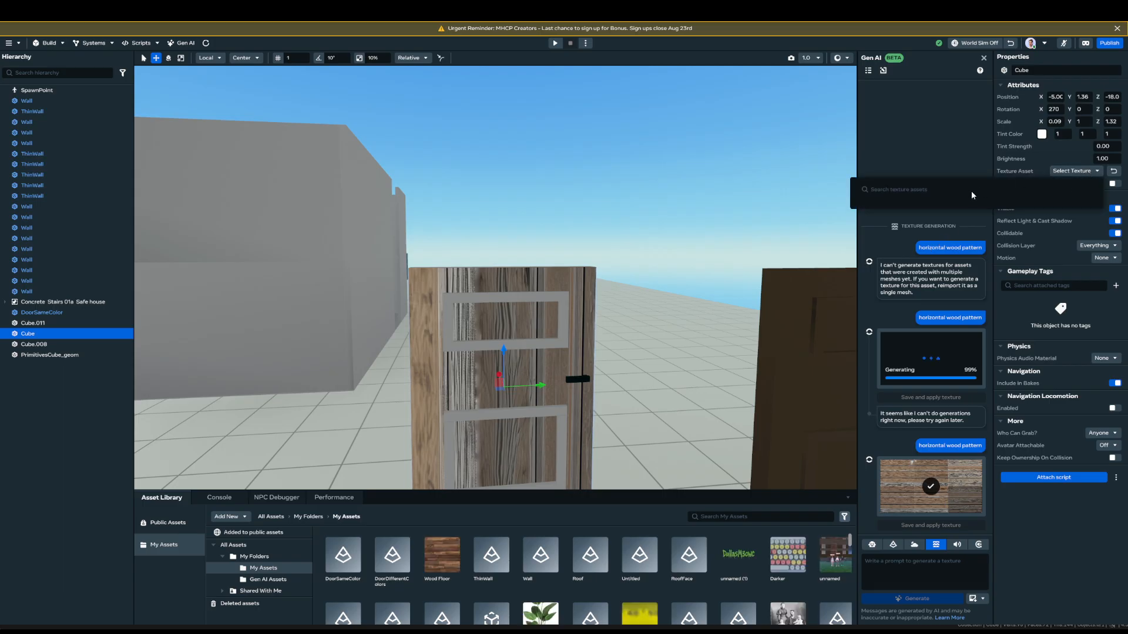
left_click(951, 219)
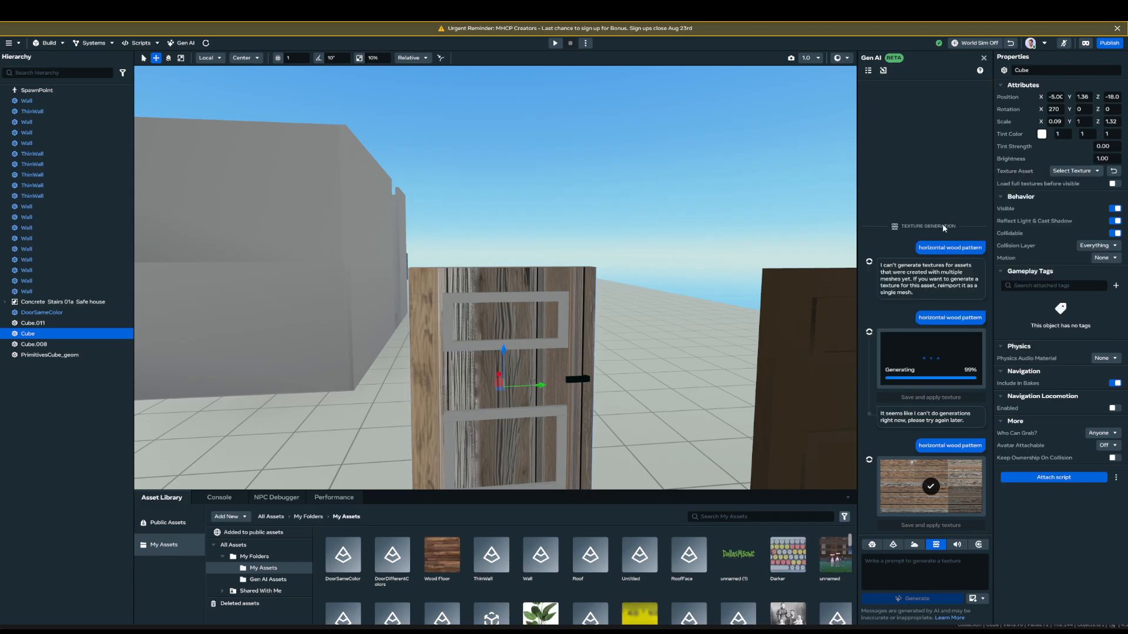
left_click(1072, 170)
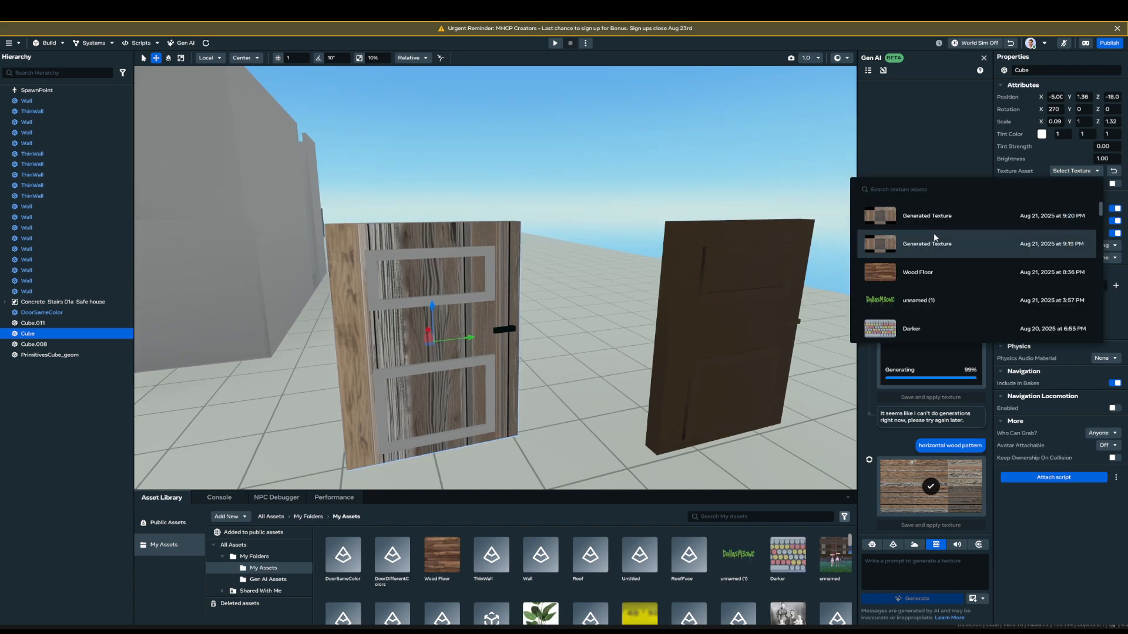
left_click(934, 239)
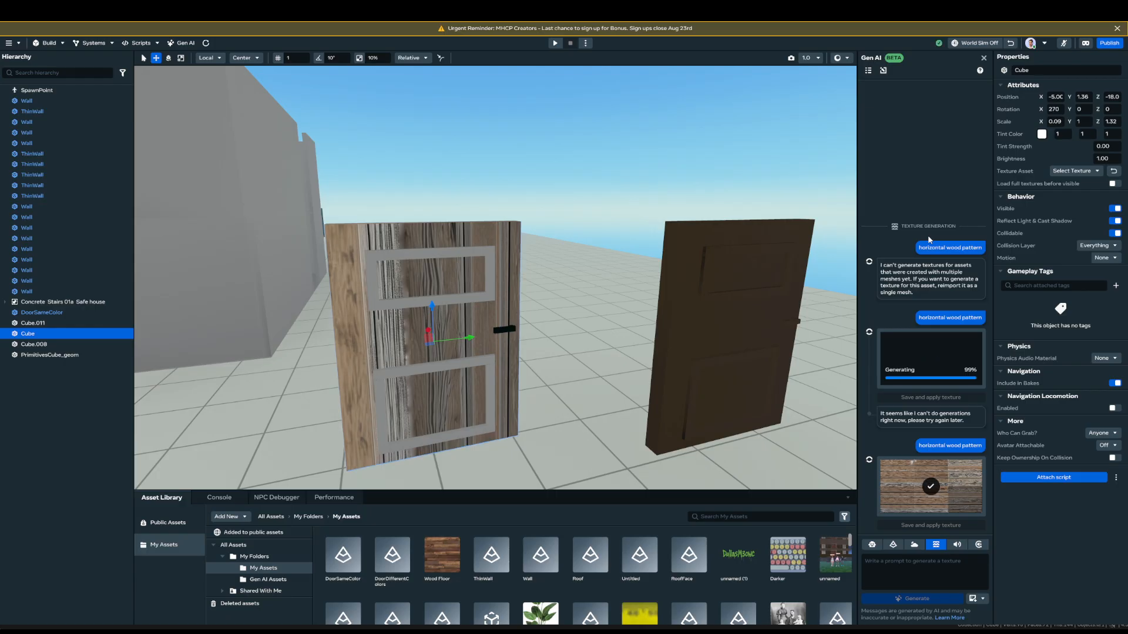
left_click(1073, 171)
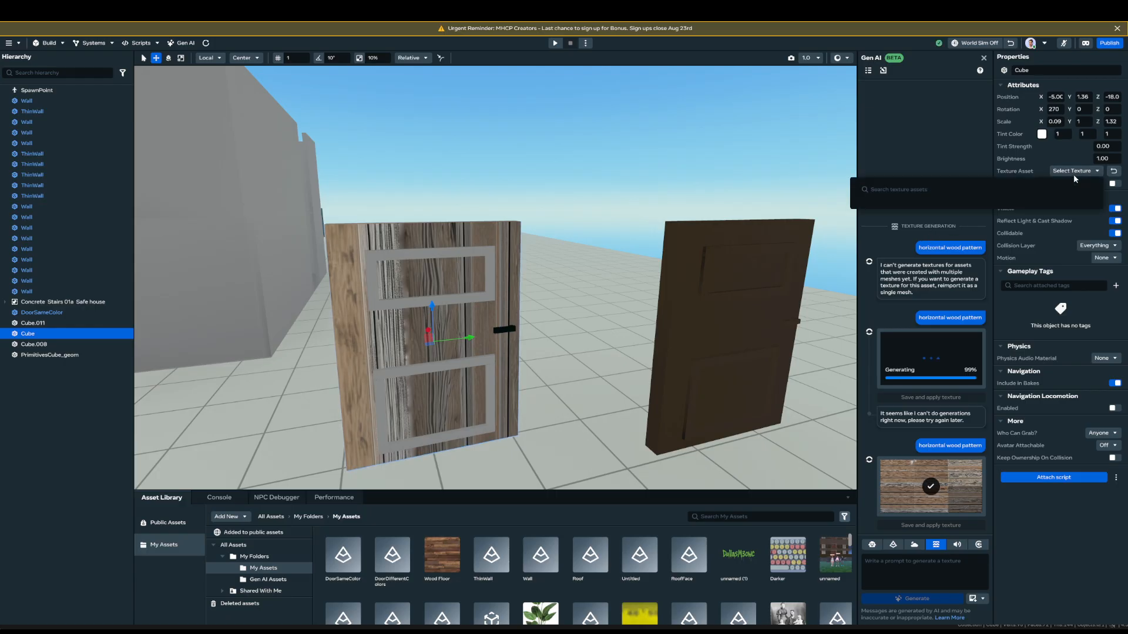
left_click(1094, 526)
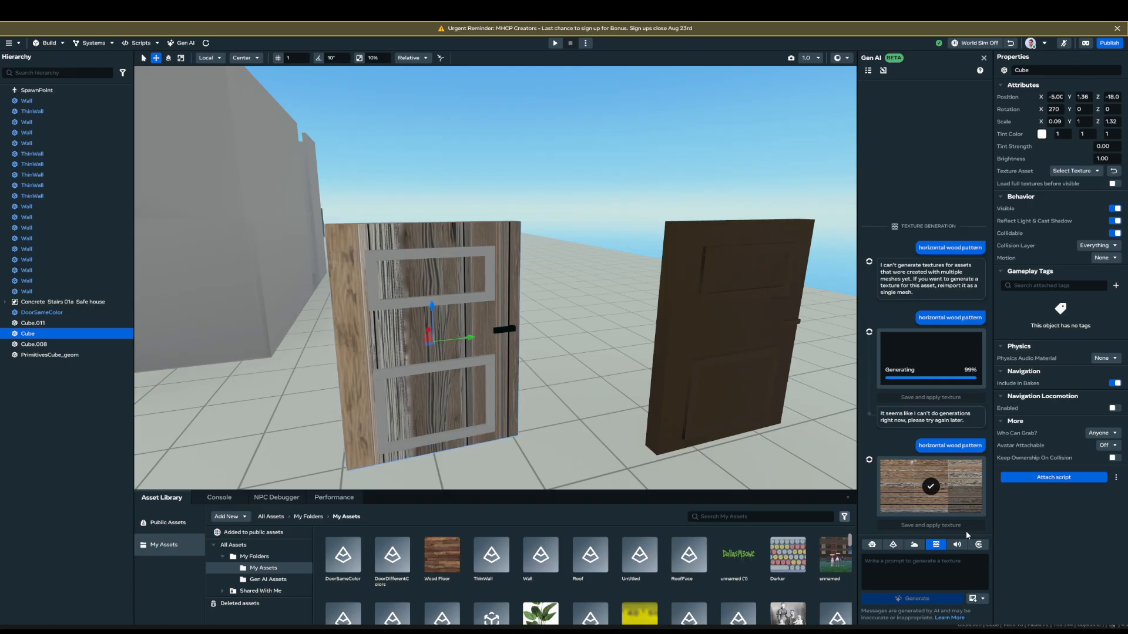
- Apply an older generated texture with blurred grey-brown horizontal wood planks to the door's main panel
left_click(1074, 171)
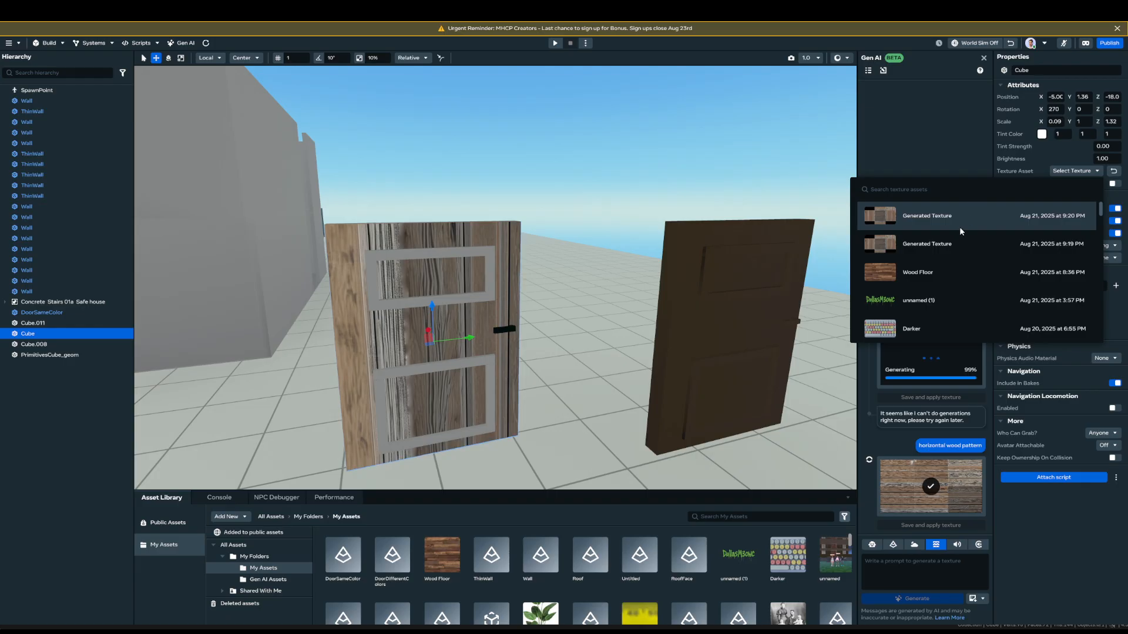
scroll(900, 239, "down", 5)
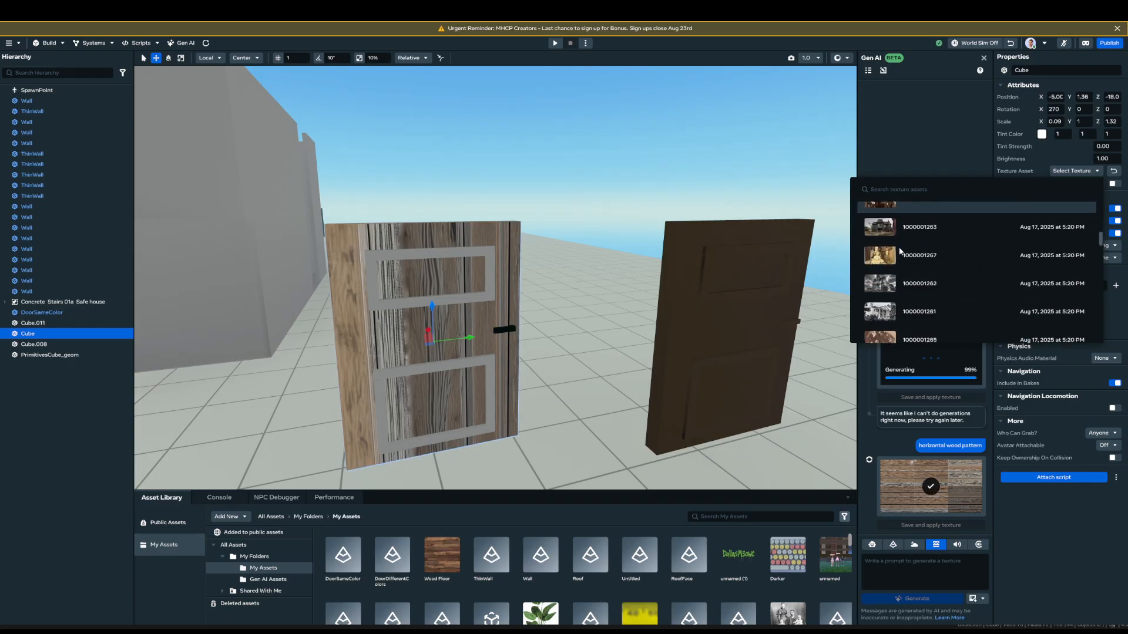
scroll(899, 247, "down", 8)
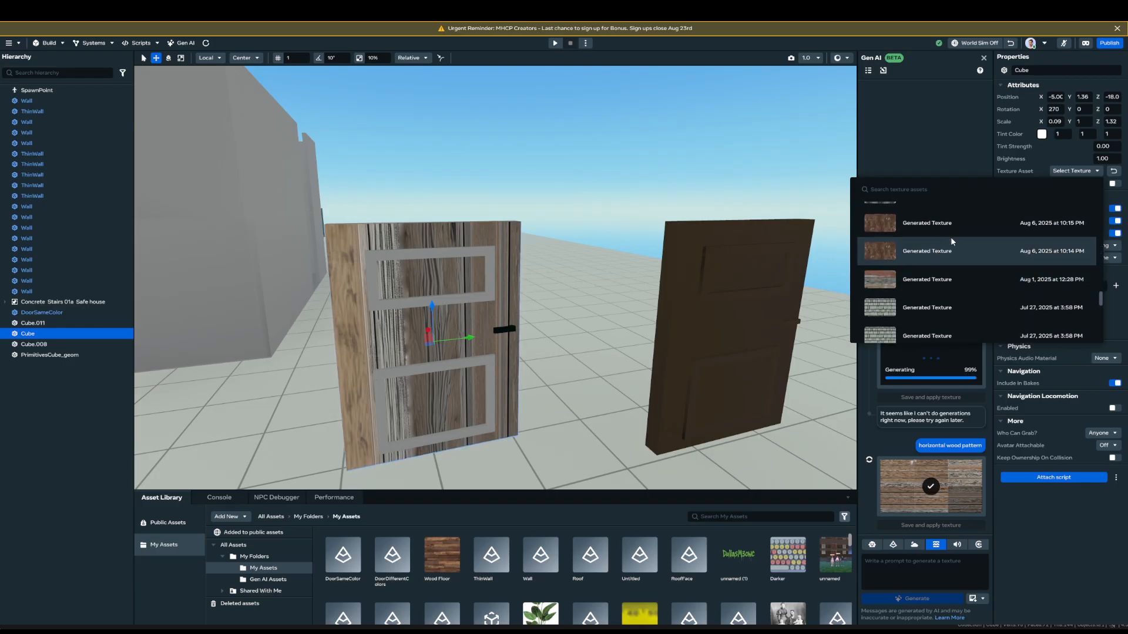
scroll(982, 306, "down", 3)
left_click(914, 244)
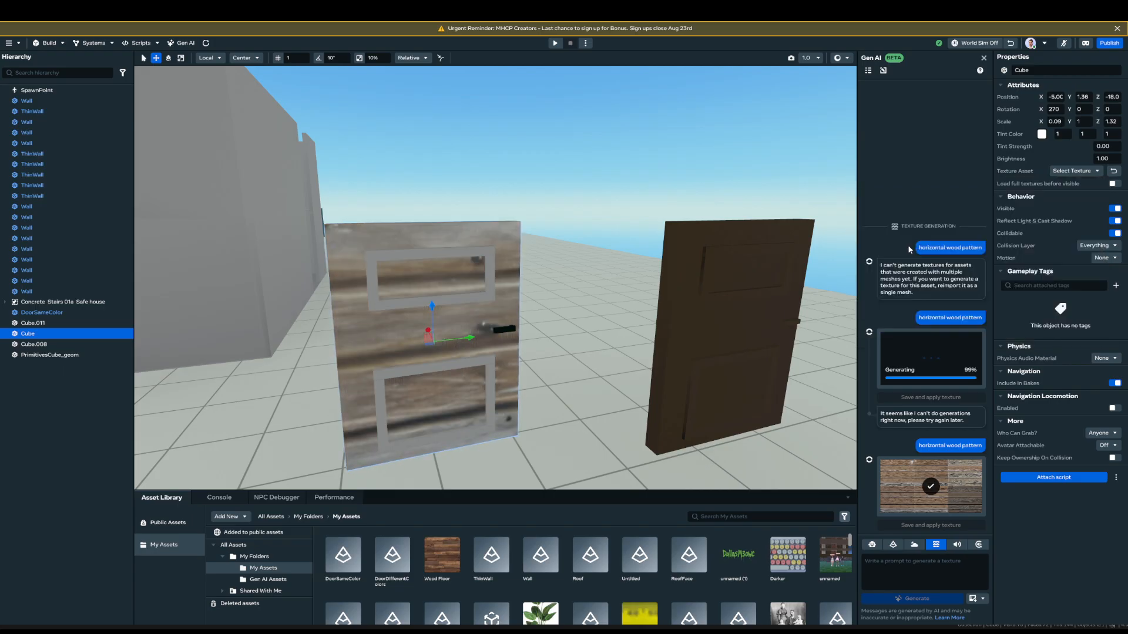
- Apply the white cracked-stone Generated Texture from Aug 16, 2025 at 12:30 AM to the door's main panel
left_click(1072, 170)
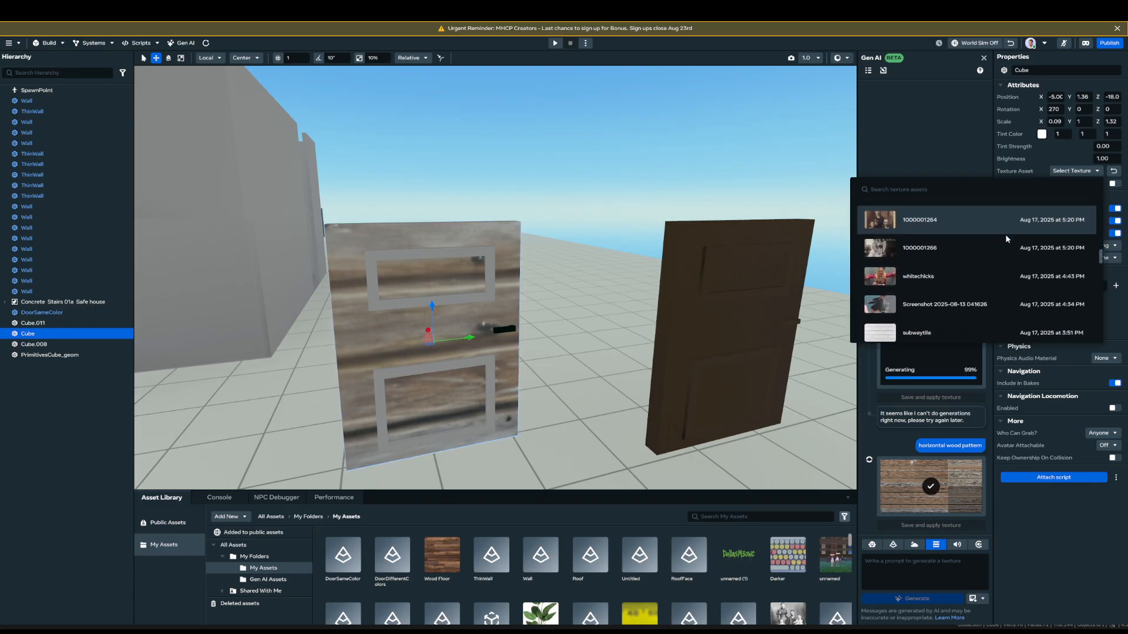
scroll(986, 255, "down", 10)
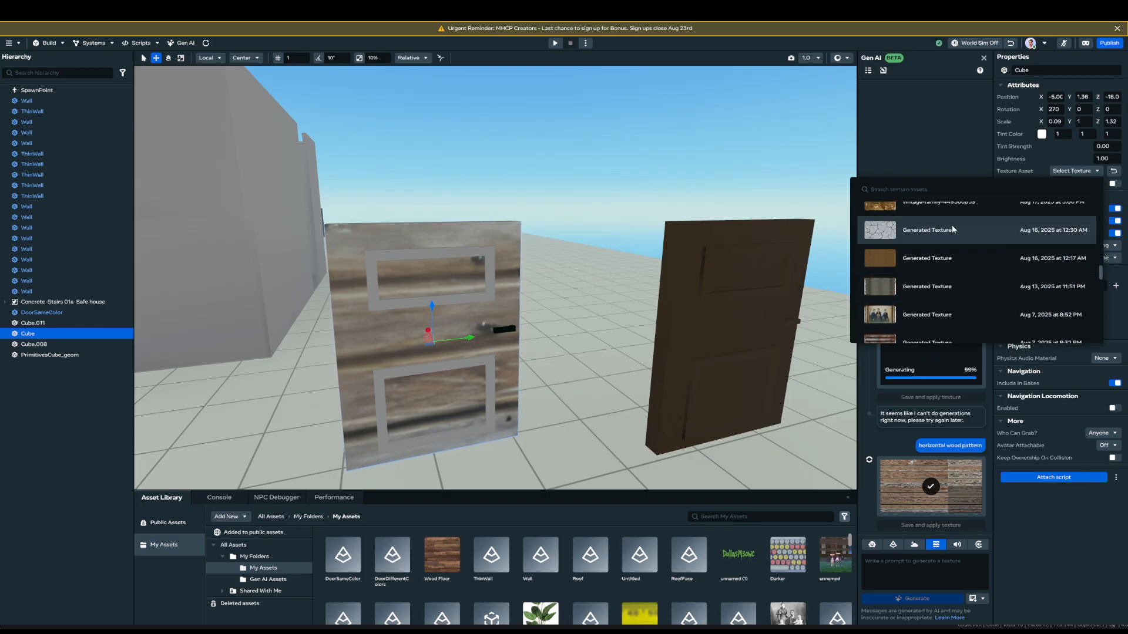
left_click(953, 230)
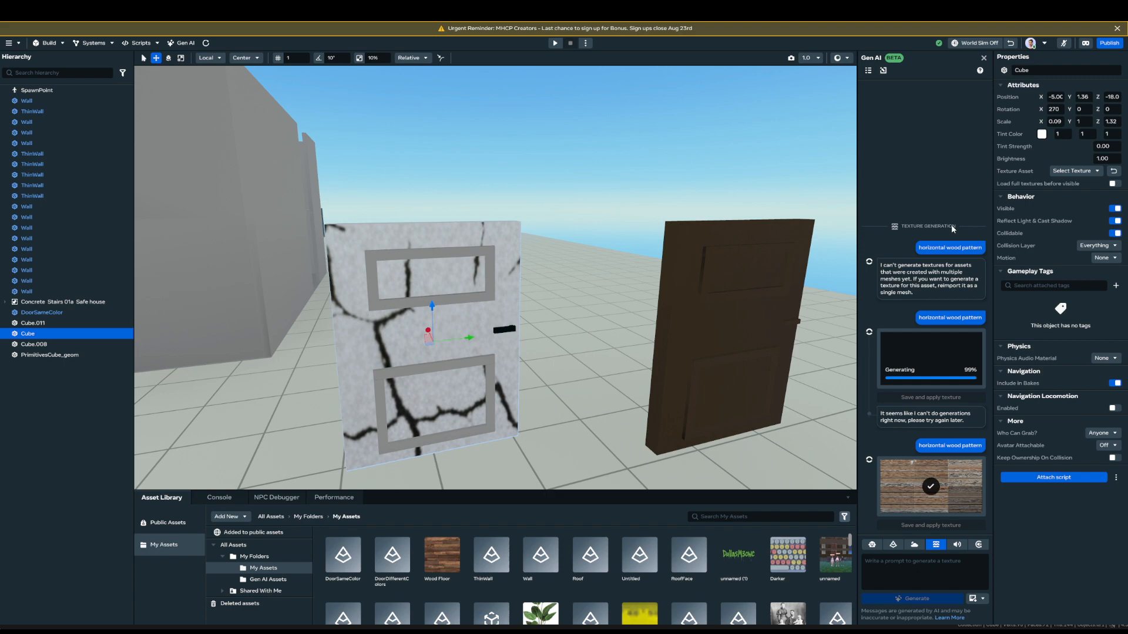
- Apply an older generated texture with vertical grey-brown wood planks to the separate-part door's main panel (Cube)
left_click(1072, 171)
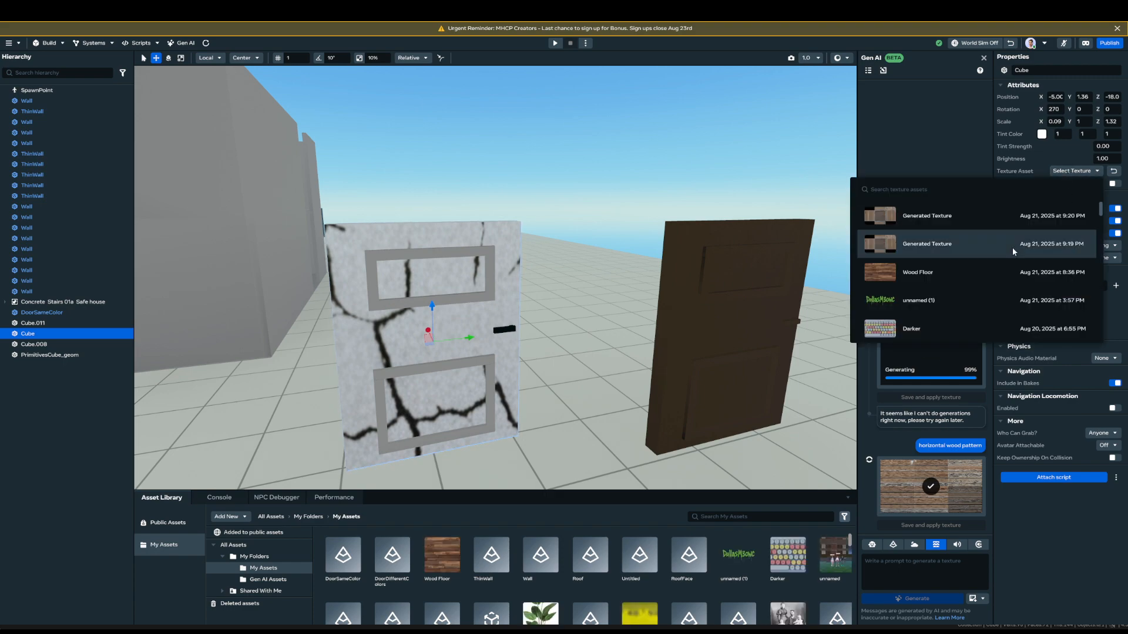
scroll(1005, 244, "down", 7)
scroll(1001, 241, "down", 10)
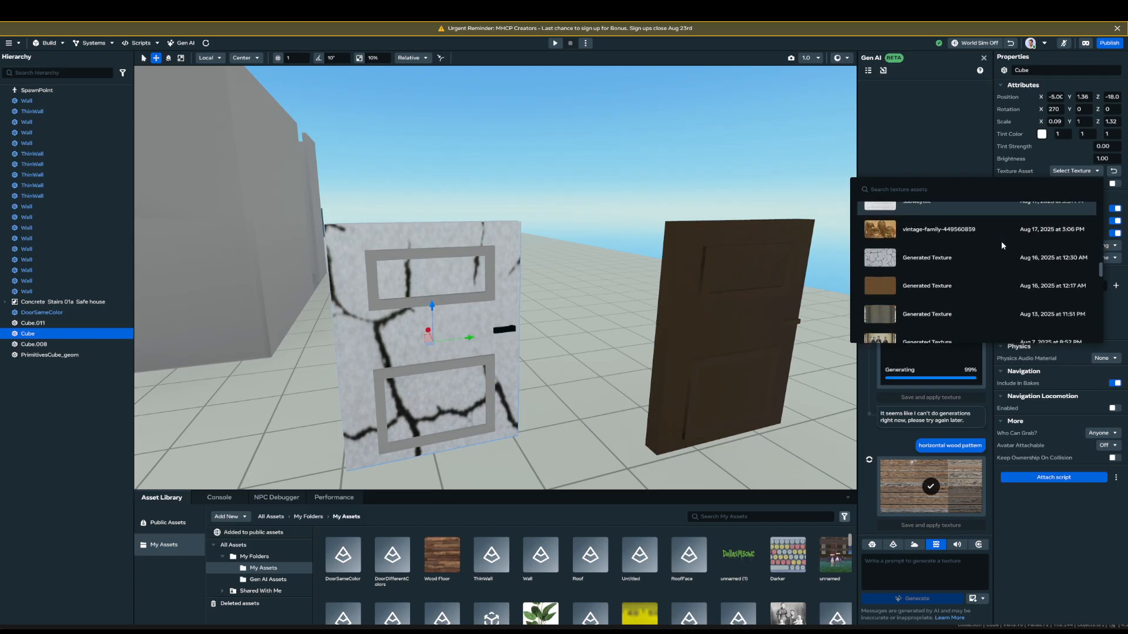
scroll(998, 247, "down", 4)
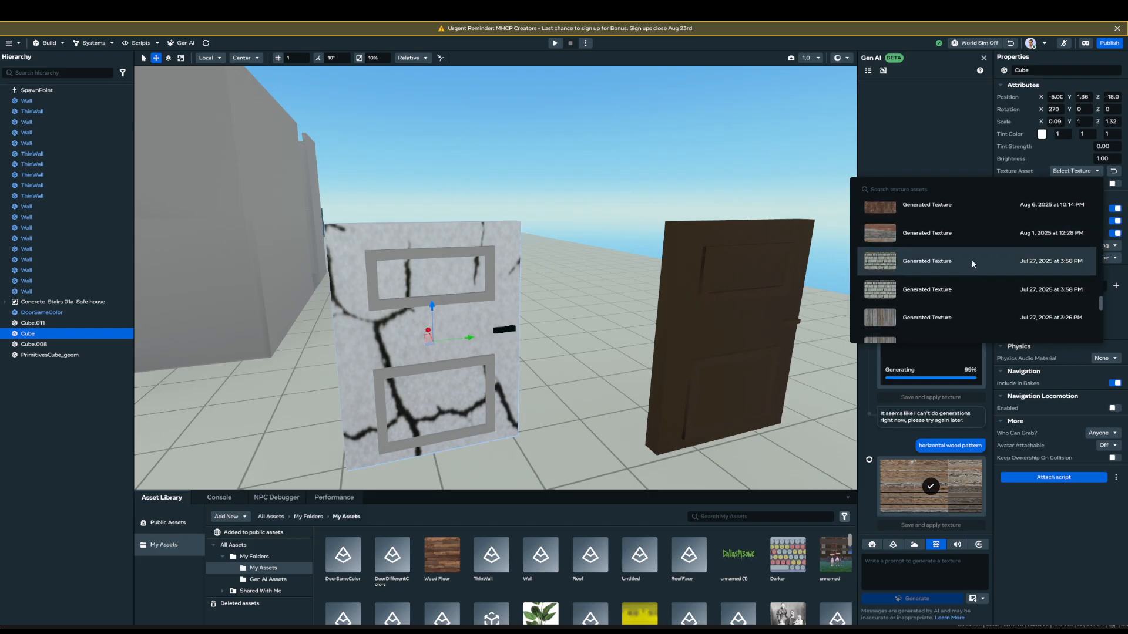
left_click(947, 252)
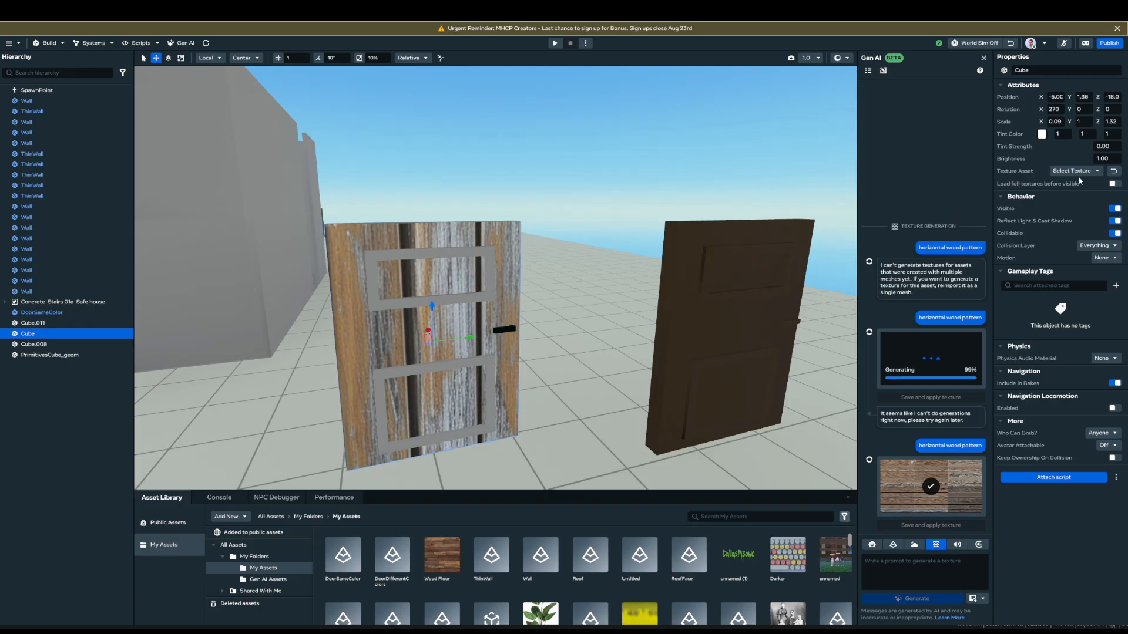
- Set the main panel's tint strength to 1 and tint it very dark blue (0.02, 0.05, 0.11)
left_click(1107, 146)
type("1")
key("Return")
left_click(1041, 135)
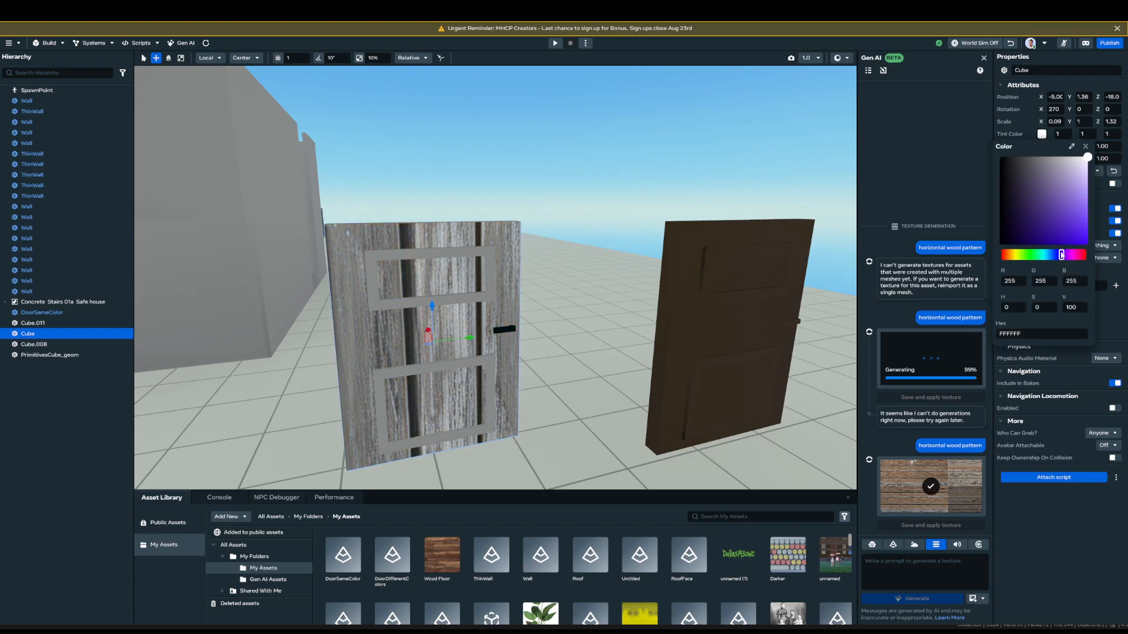
left_click_drag(1061, 255, 1052, 256)
left_click(1050, 218)
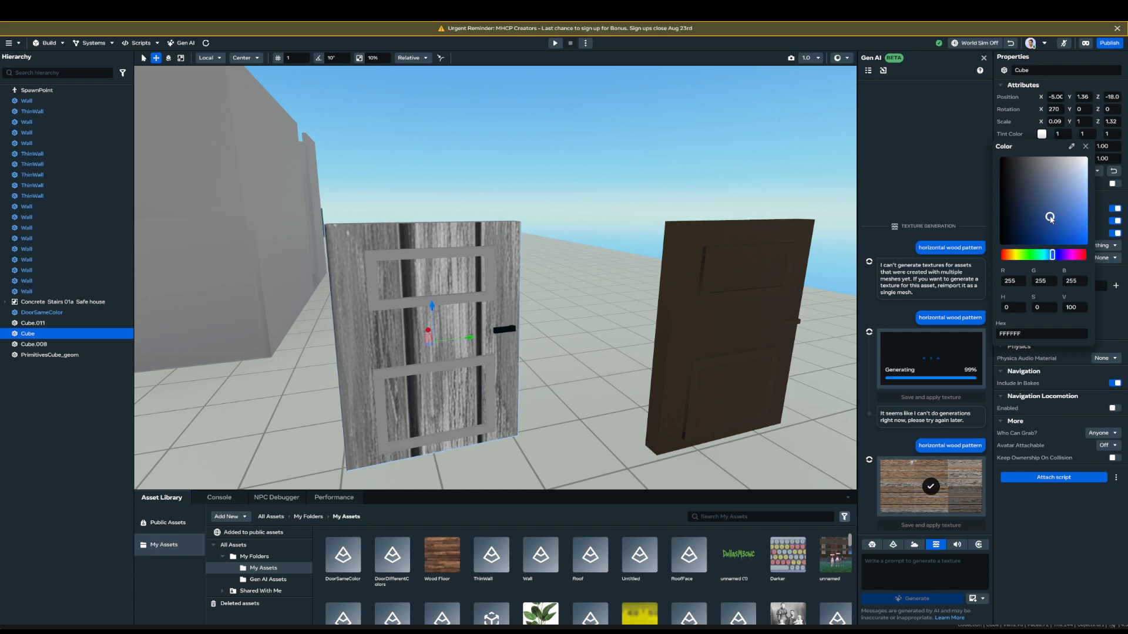
left_click(1008, 227)
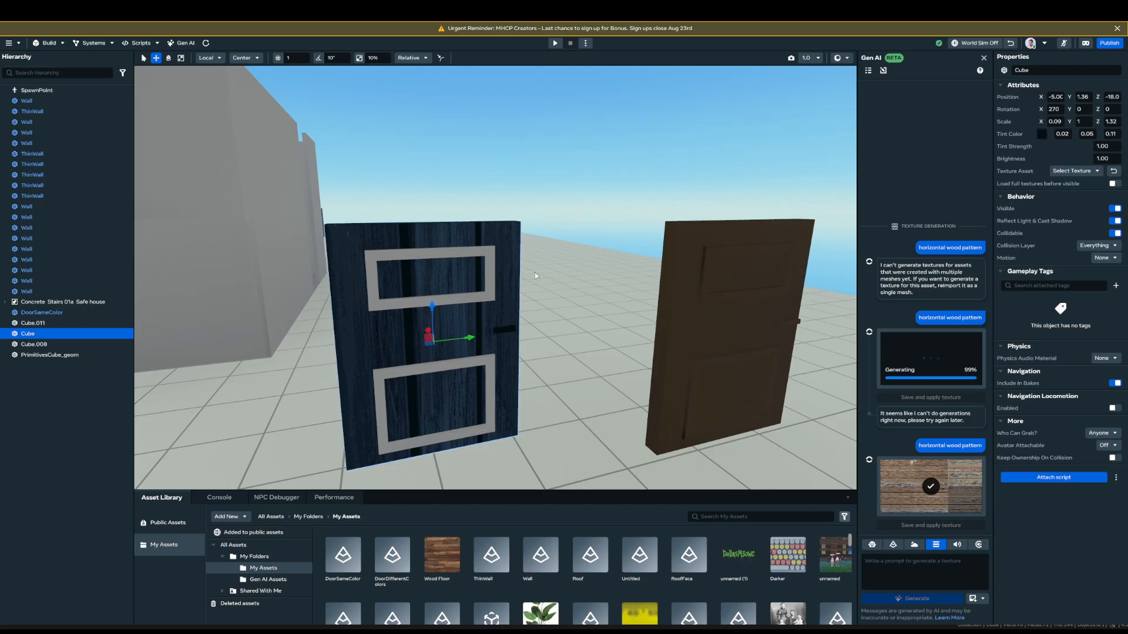
- Set the Z scale of the door's frame trim (Cube.008) to 1
left_click(492, 274)
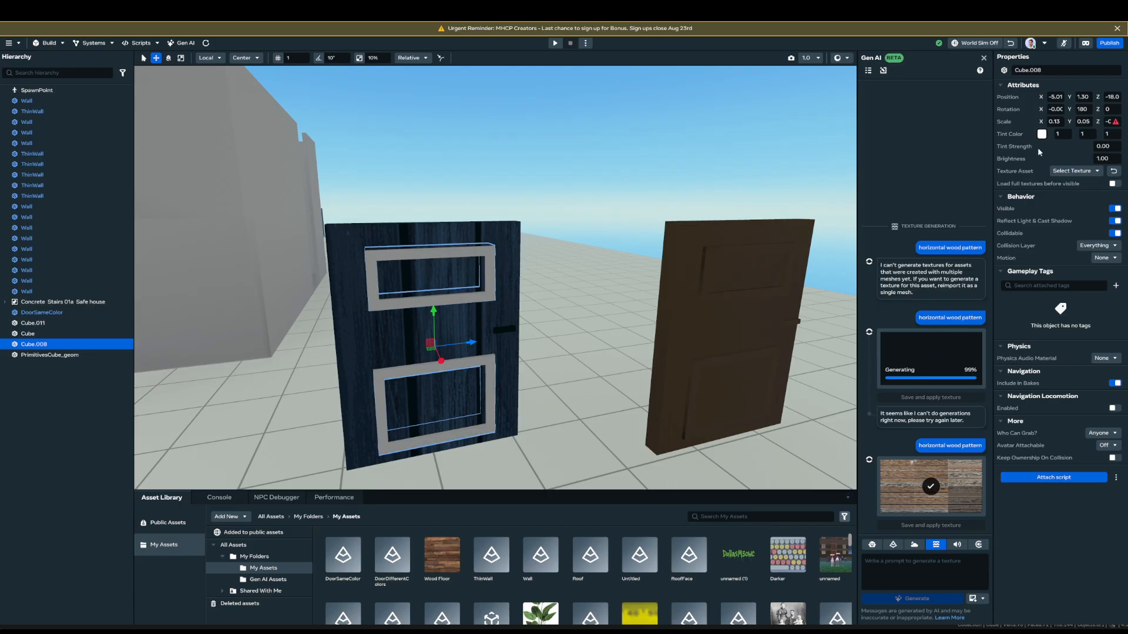
left_click(1107, 122)
type("1")
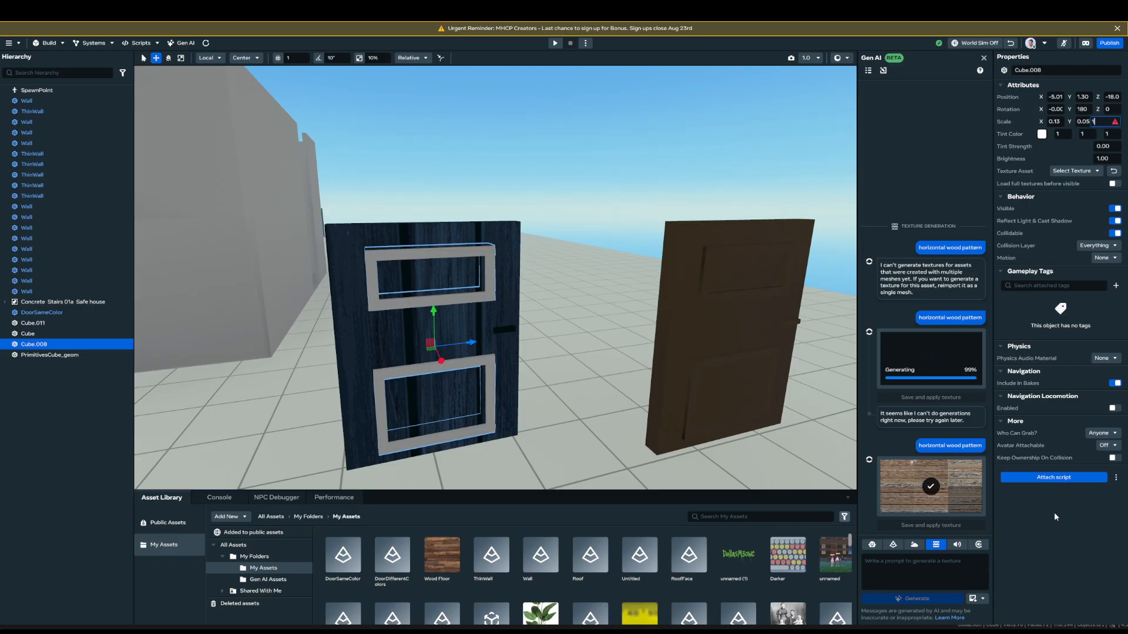
key("Return")
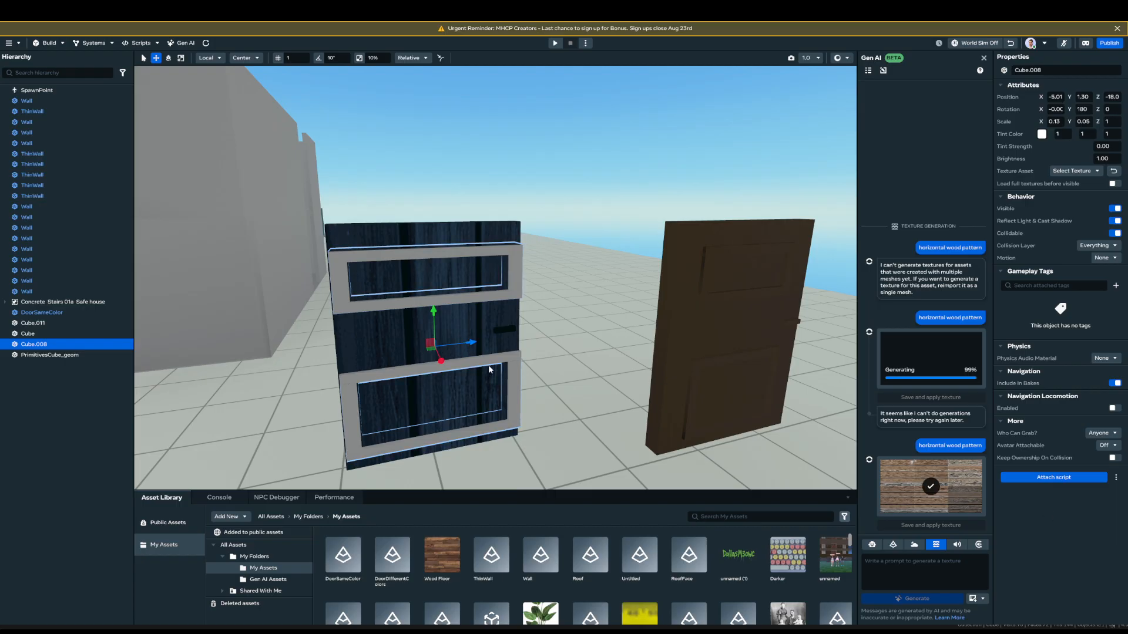
- Scale the frame trim (Cube.008) down along Z to about 0.63 so it fits within the door panel
key("d")
right_click_drag(488, 368, 577, 369)
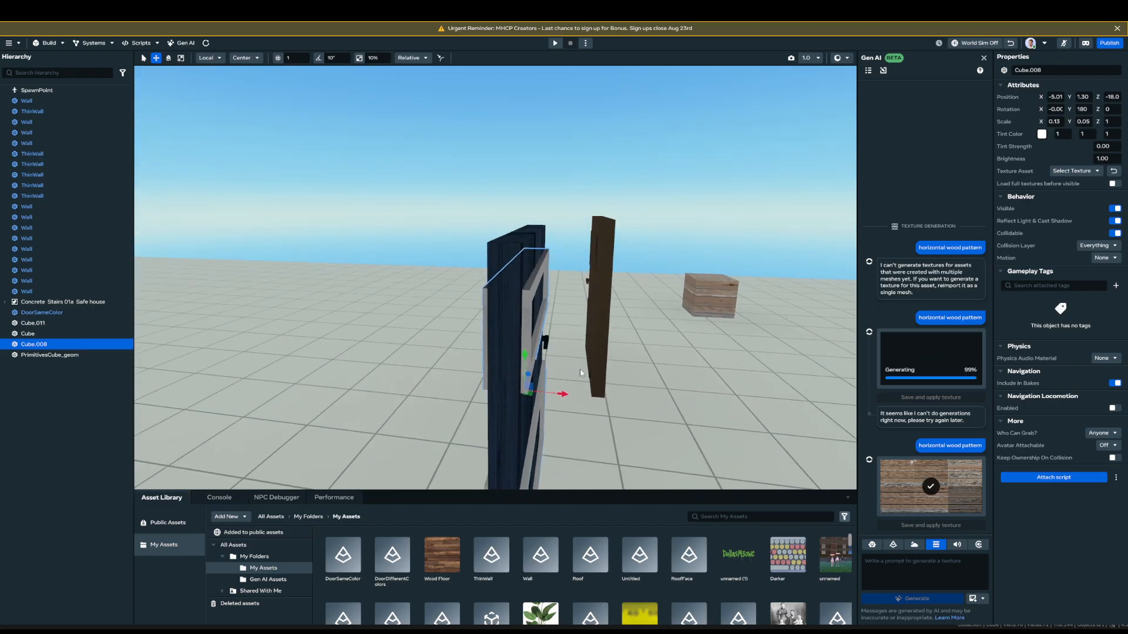
left_click_drag(580, 369, 538, 374, "alt")
key("d")
right_click_drag(537, 374, 450, 383)
key("a")
key("a")
key("s")
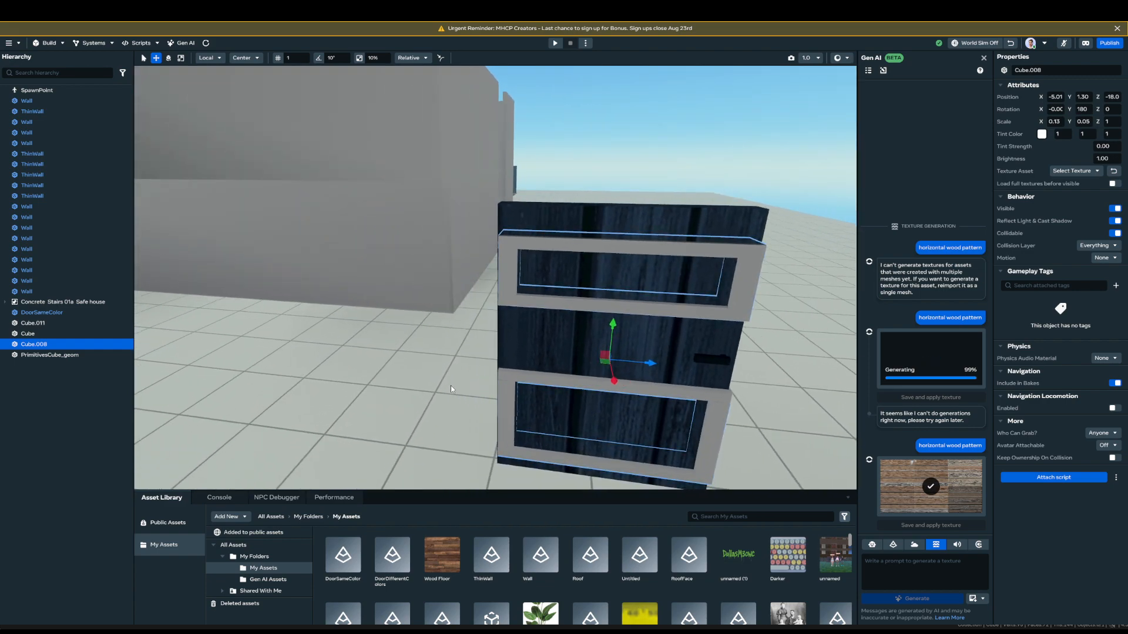
key("r")
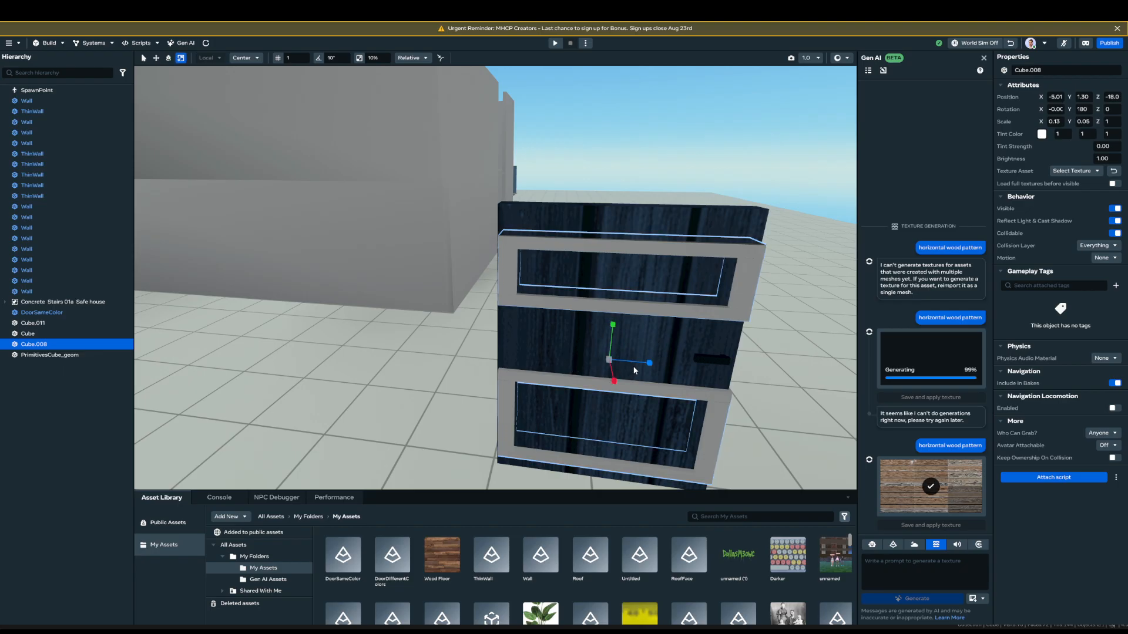
left_click_drag(650, 363, 634, 364)
left_click(696, 189)
key("w")
mouse_move(670, 233)
right_mouse_down()
mouse_move(715, 256)
mouse_move(676, 228)
right_mouse_up()
left_click(635, 206)
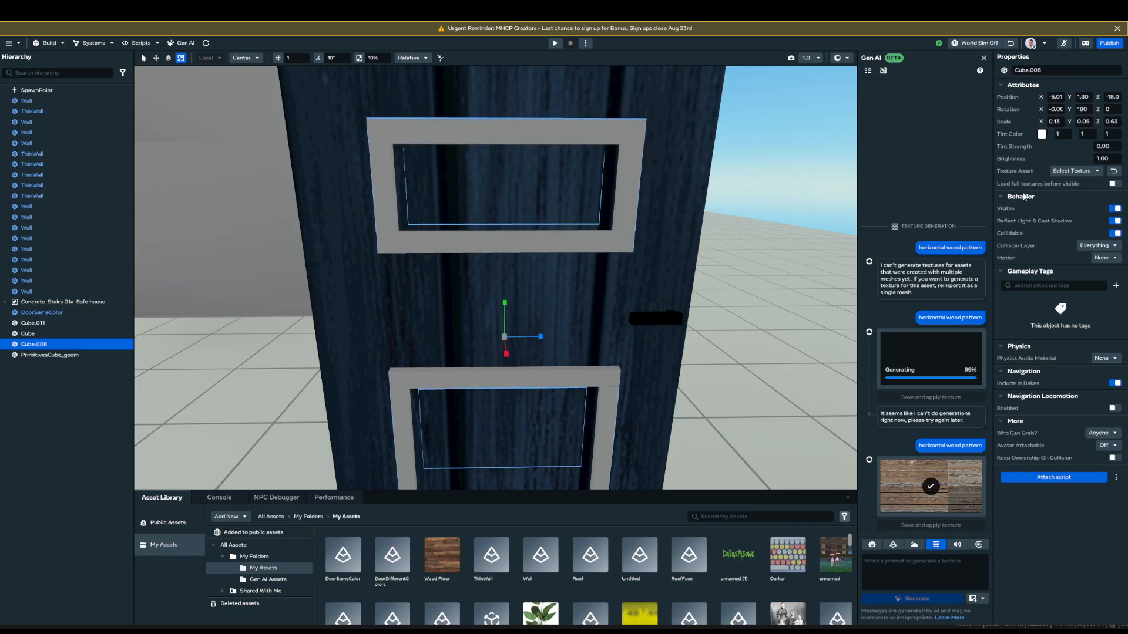
- Set the frame trim's tint strength to 1 and its tint color to black
key("s")
right_click_drag(752, 233, 760, 226)
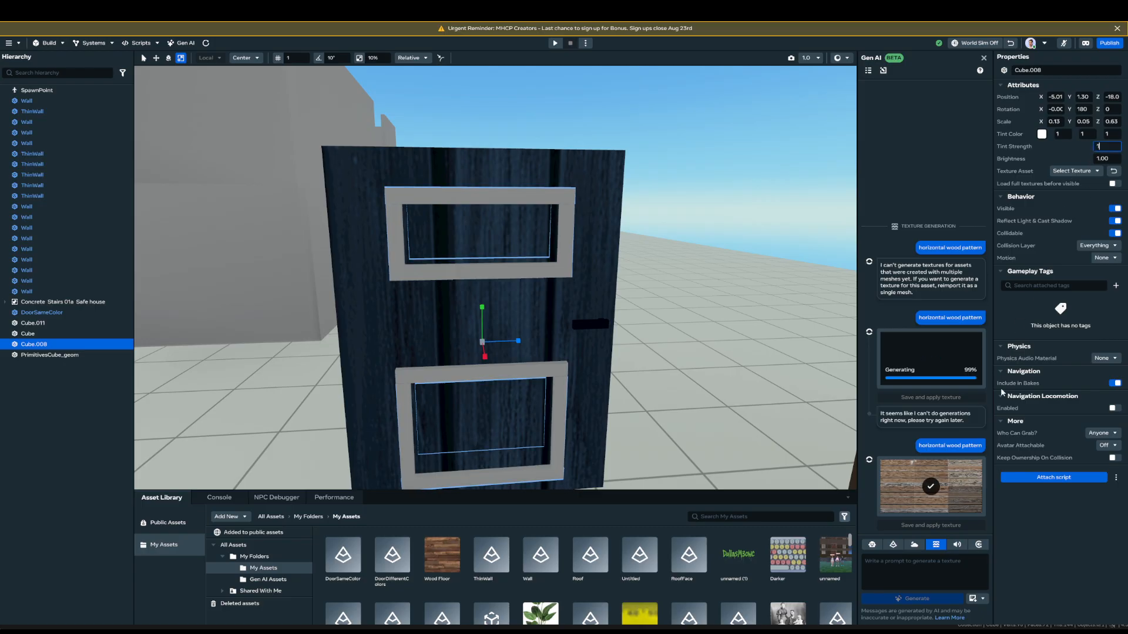
left_click(1042, 135)
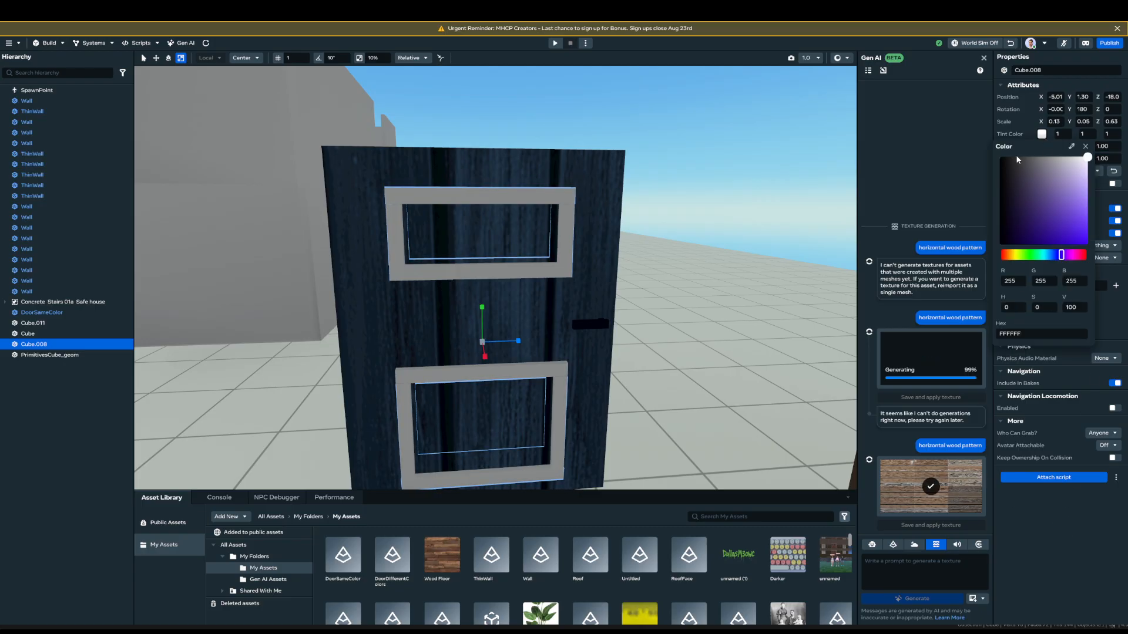
left_click_drag(1001, 159, 1002, 374)
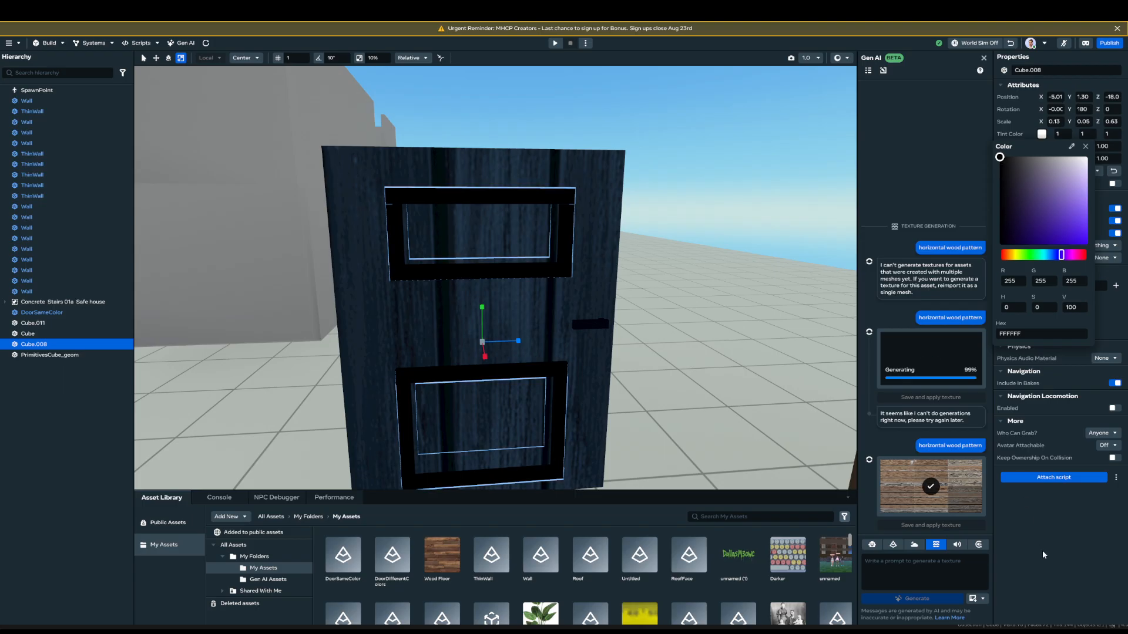
- Lighten the main panel's (Cube) tint to the blue shade with hex value 162D52
left_click(618, 249)
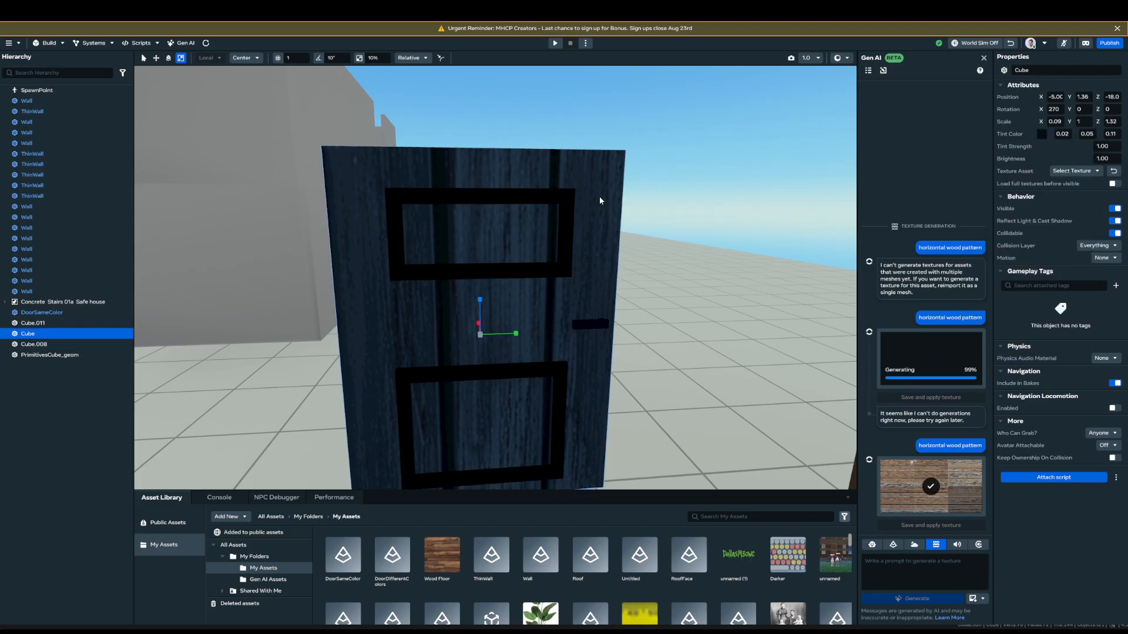
left_click(36, 345)
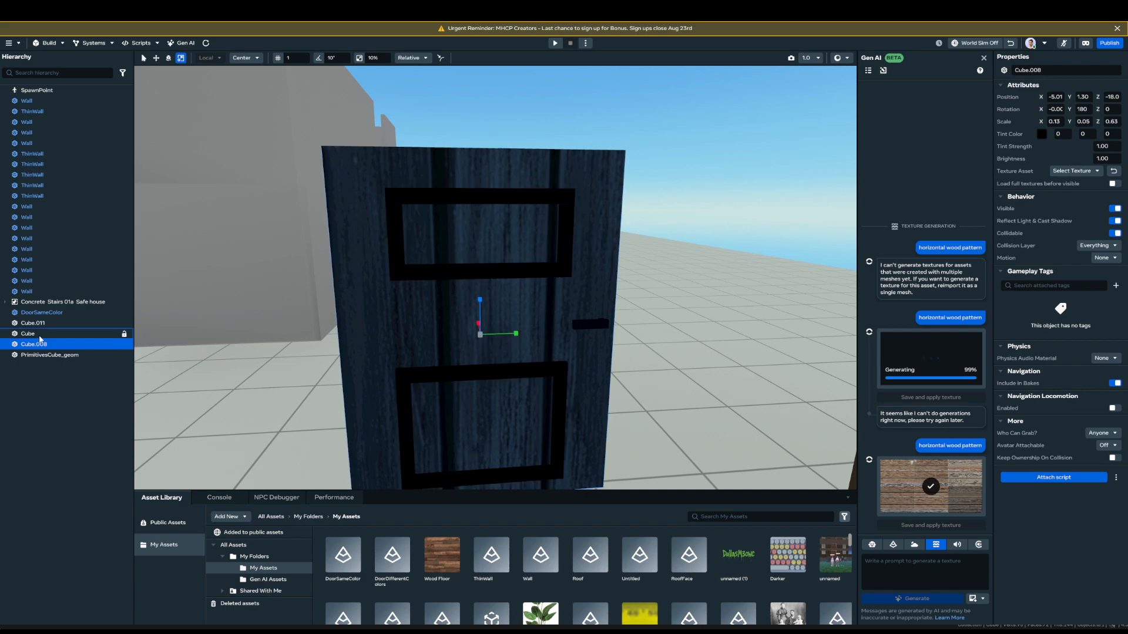
left_click(40, 335)
key("w")
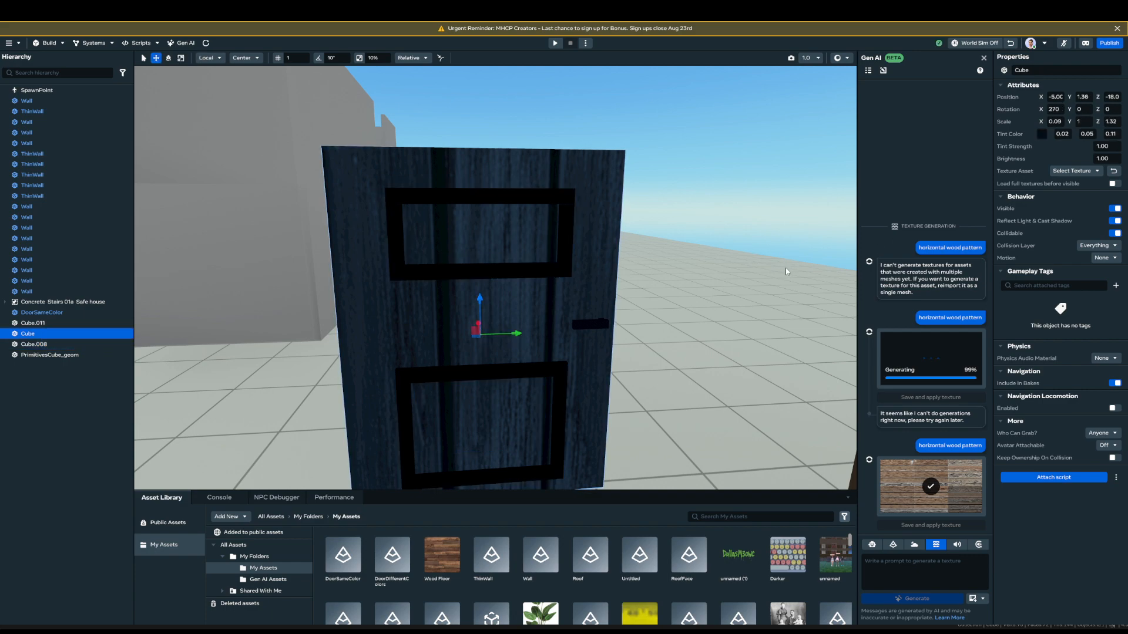
left_click(1043, 134)
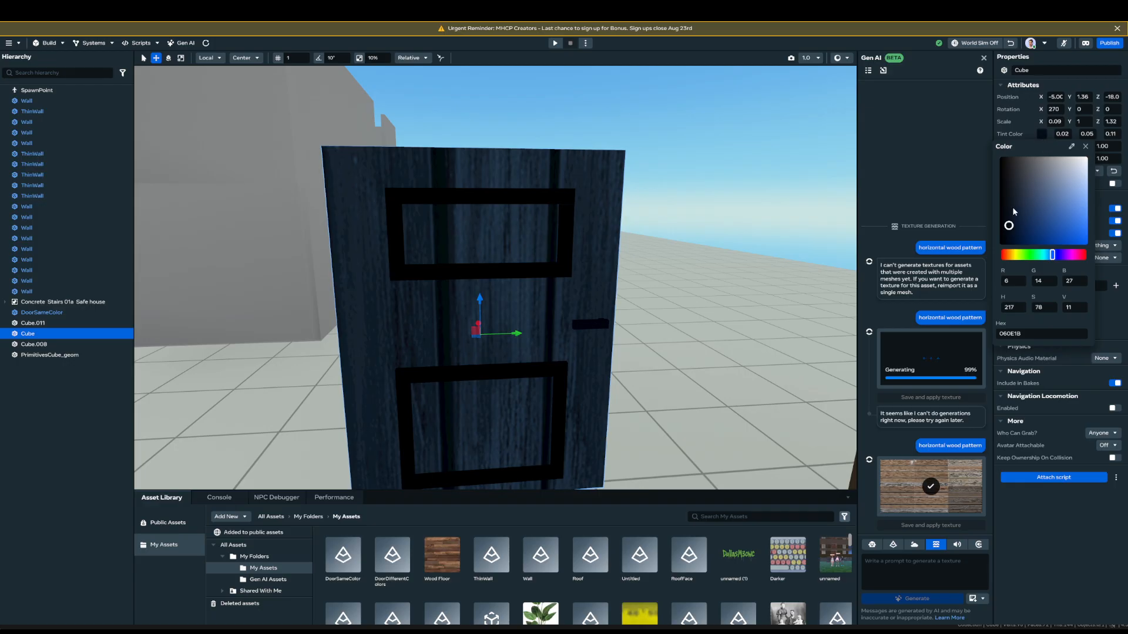
left_click(1027, 226)
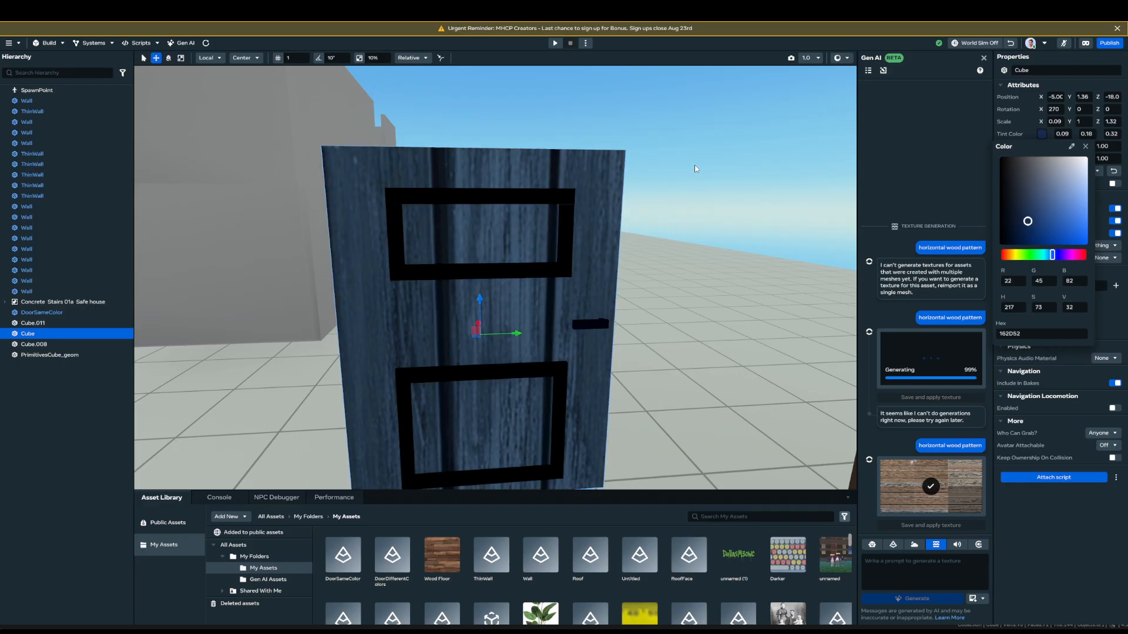
left_click(699, 173)
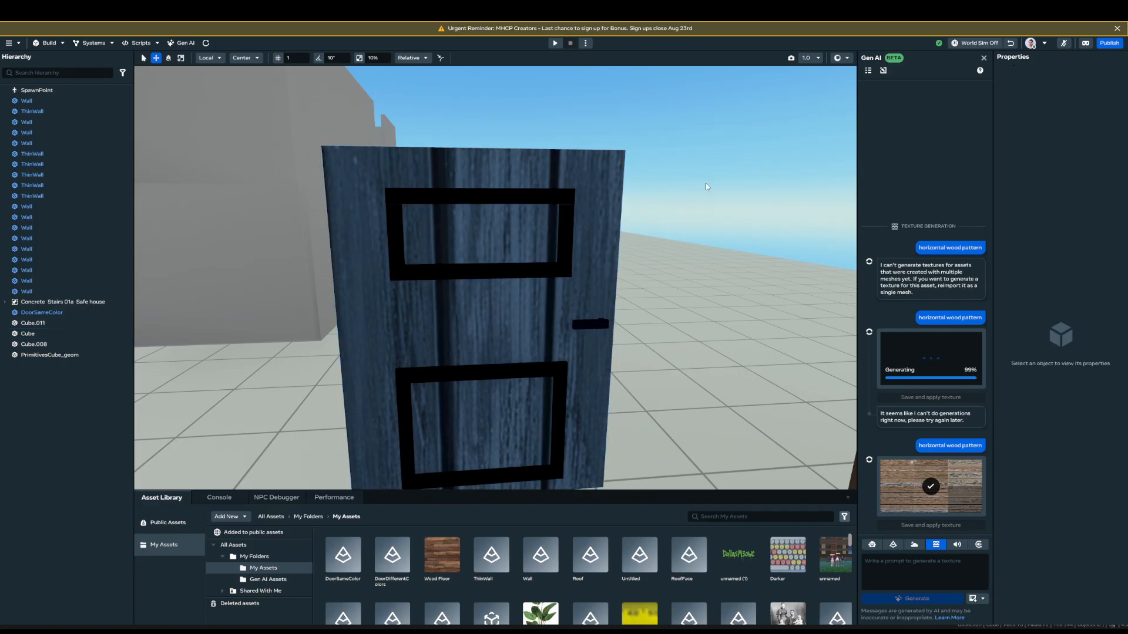
- Delete the brown single-mesh door (DoorSameColor) from the scene
right_click_drag(506, 219, 682, 253)
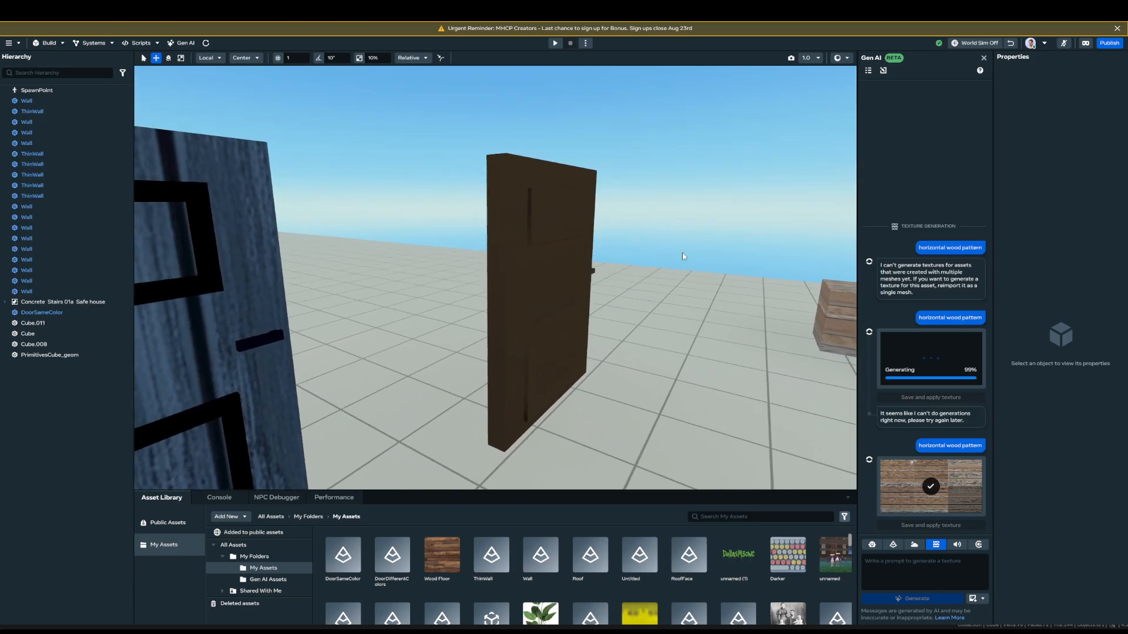
left_click(540, 251)
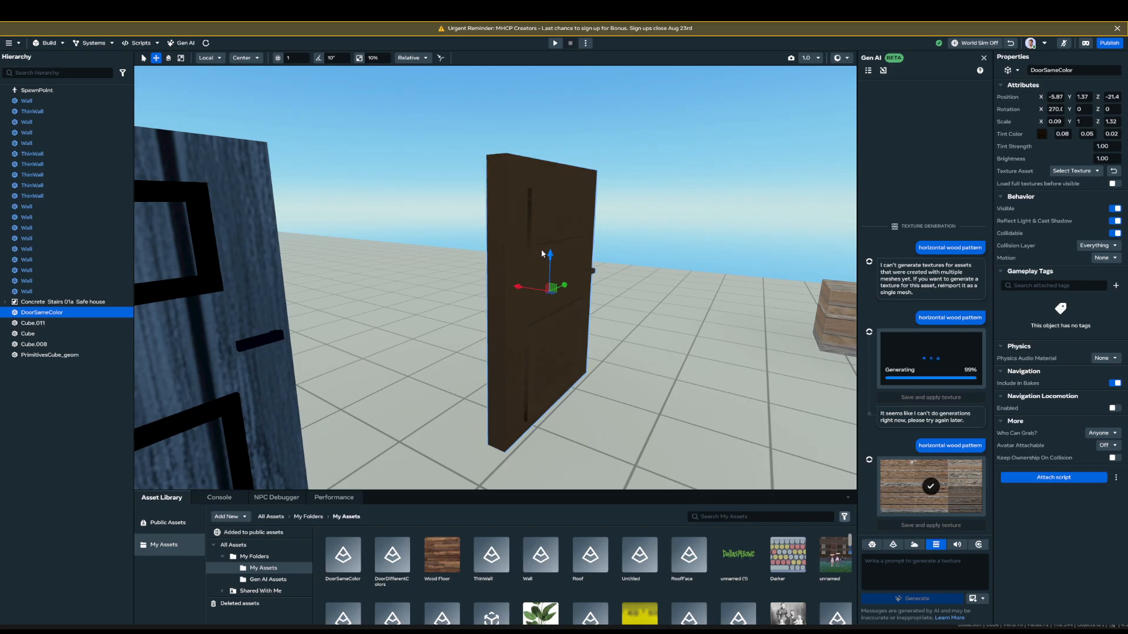
key("Delete")
right_click_drag(541, 250, 471, 251)
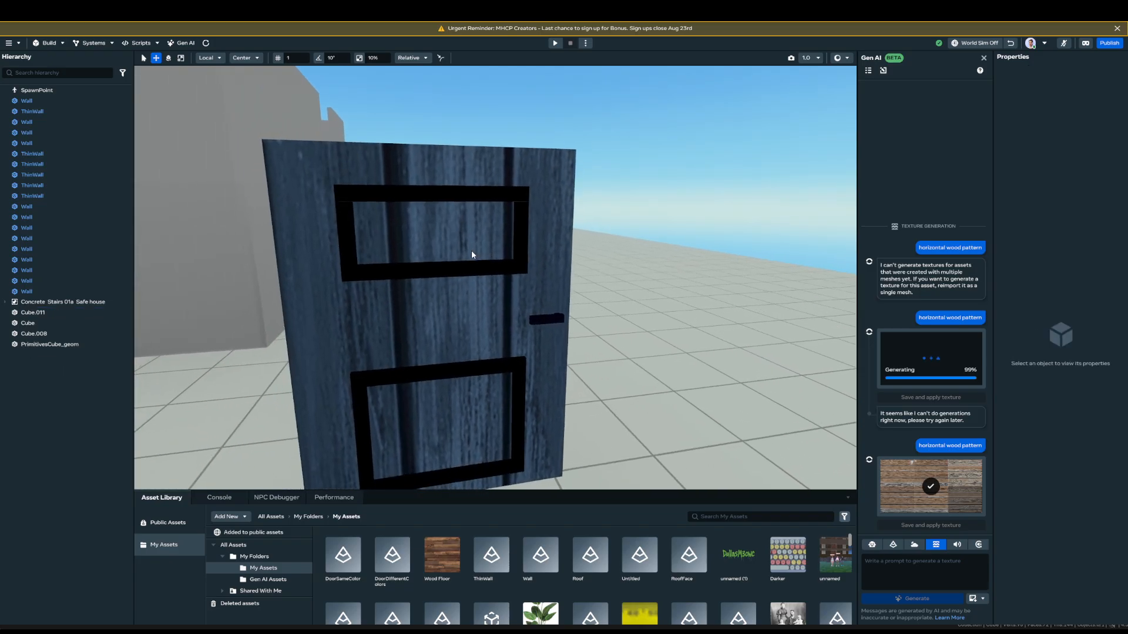
- Create a parent object for the door handle (Cube.011)
left_click(26, 313)
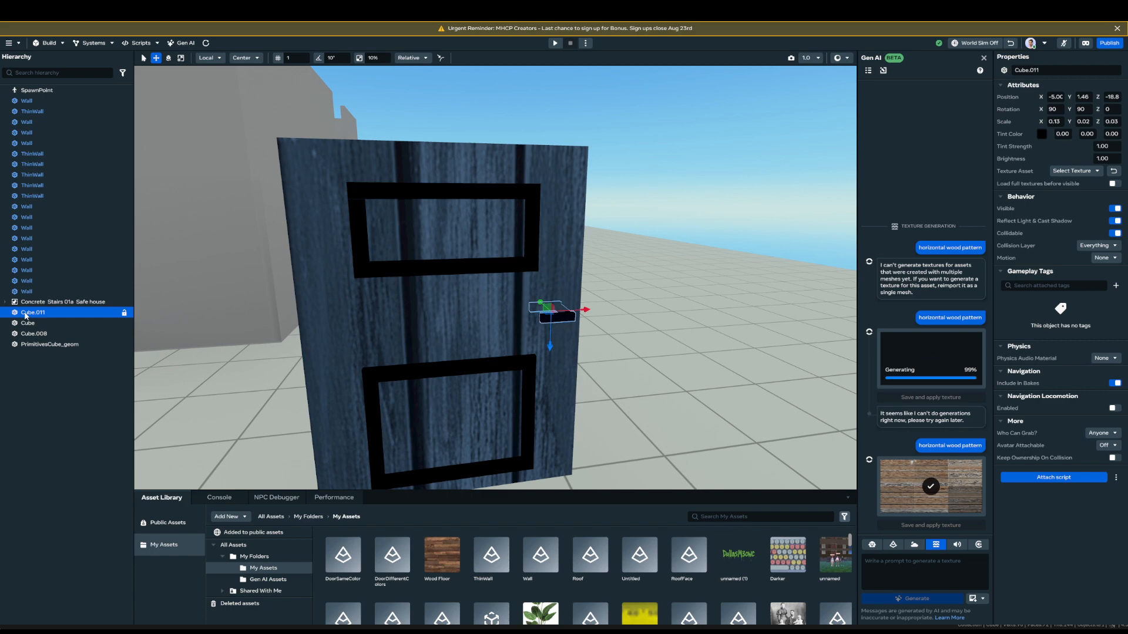
right_click(78, 319)
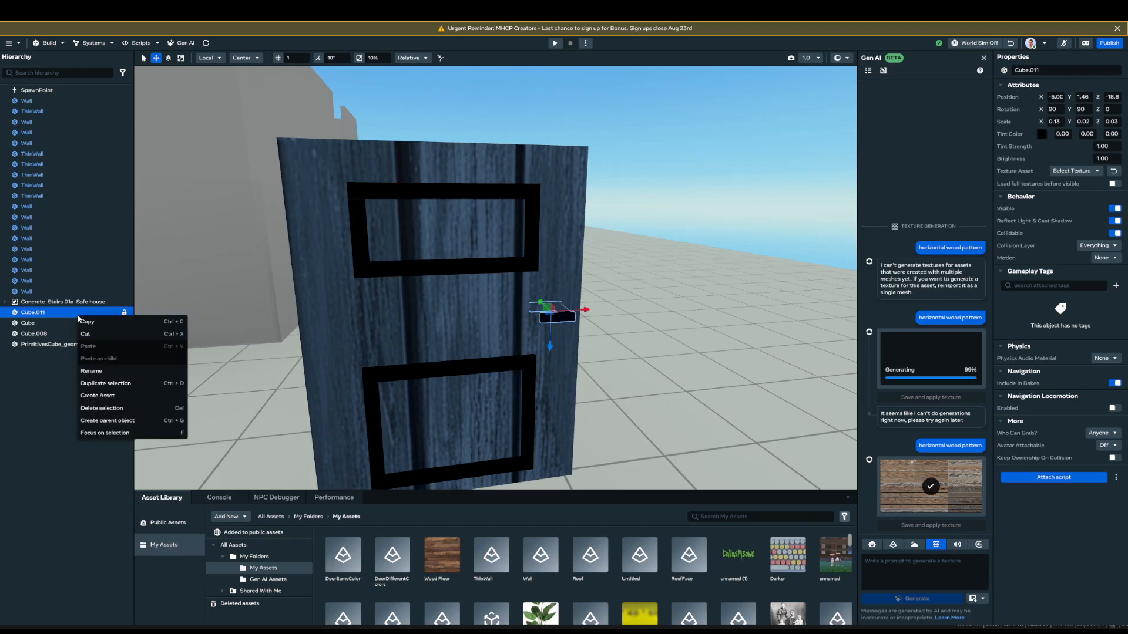
left_click(133, 421)
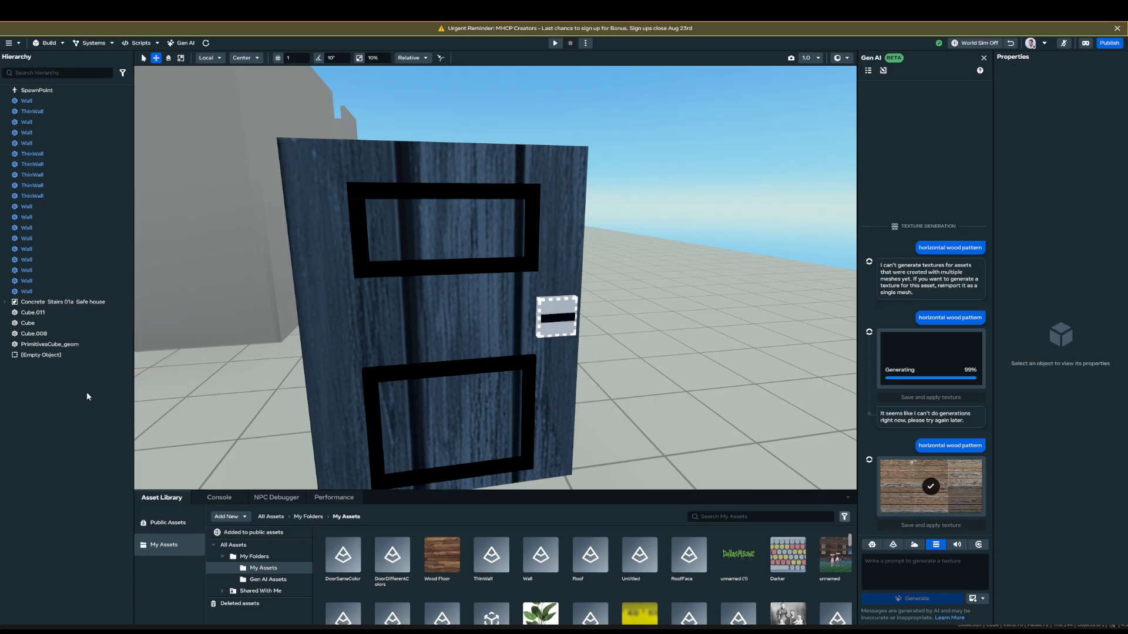
- Place the main panel (Cube) and frame trim (Cube.008) inside the handle's empty parent object
left_click(19, 313)
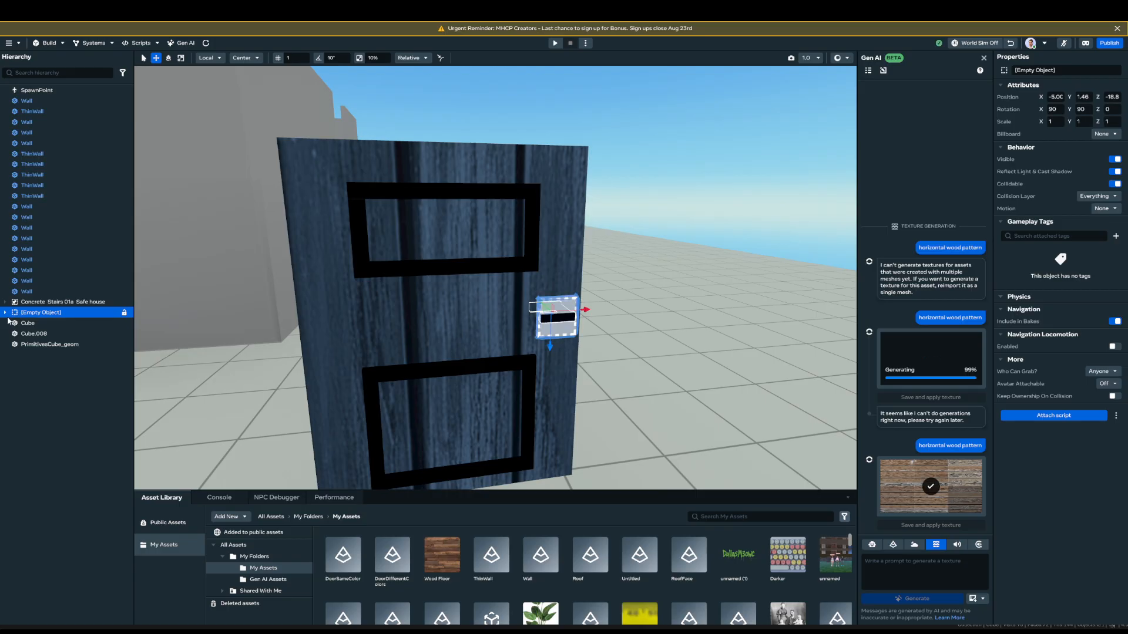
left_click(6, 314)
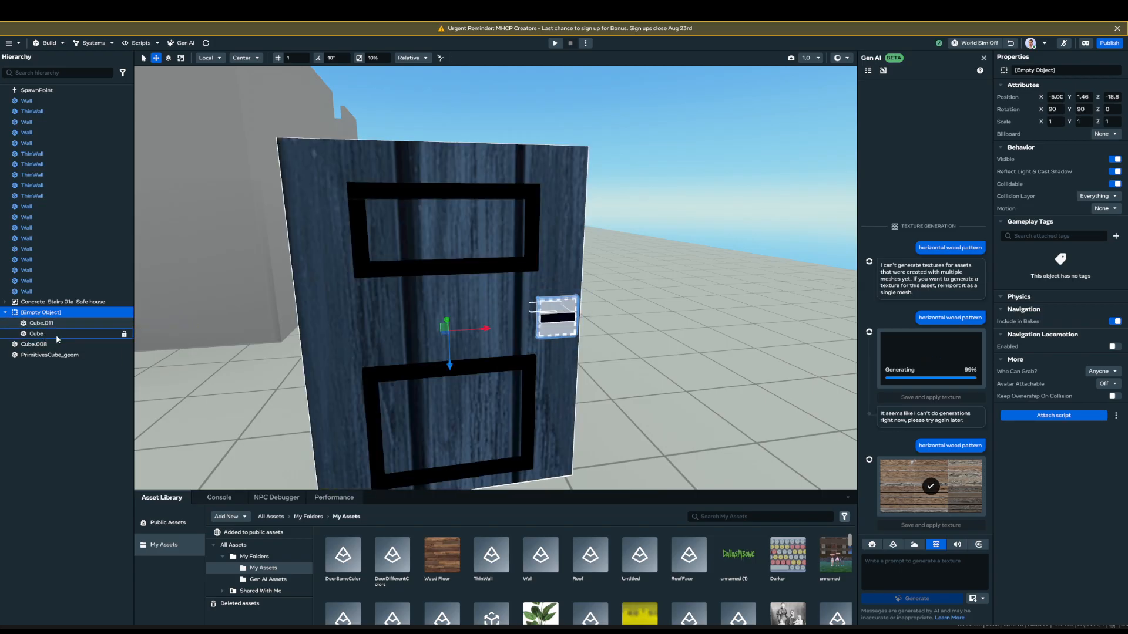
left_click_drag(55, 335, 64, 337)
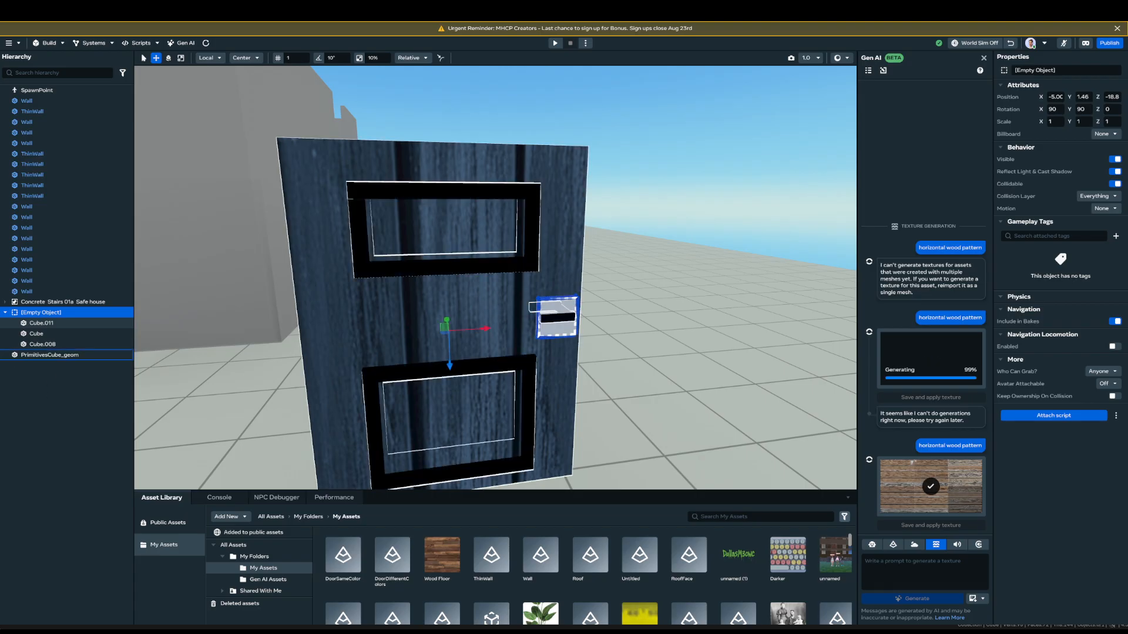
- Move the grouped door along the X axis to about -4.57
left_click(6, 313)
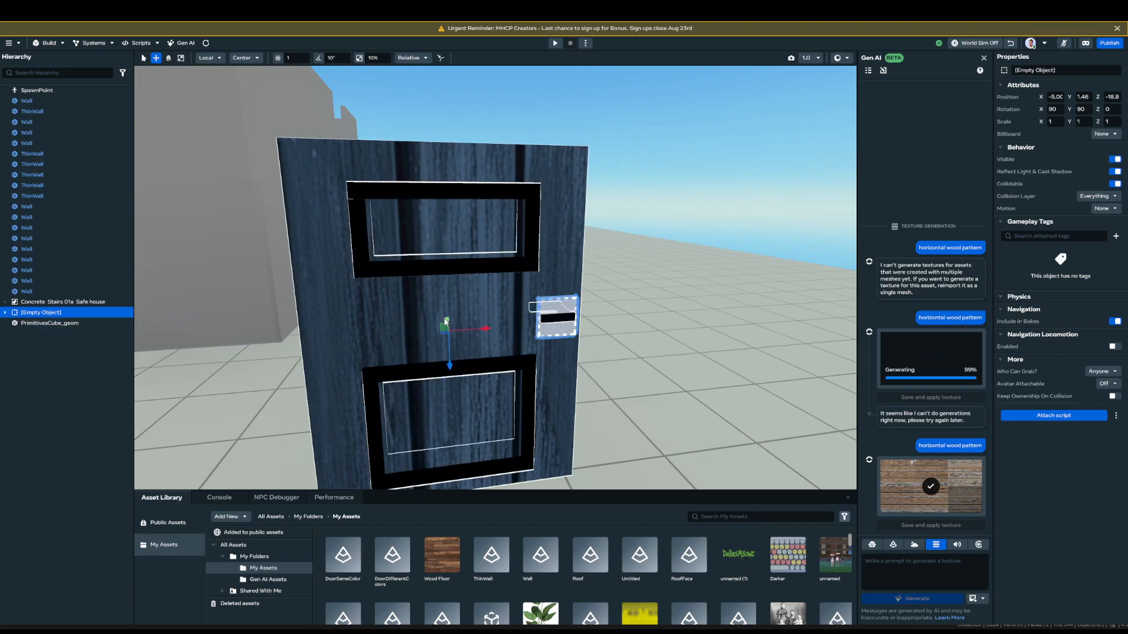
mouse_move(446, 321)
left_mouse_down()
mouse_move(436, 262)
mouse_move(453, 333)
mouse_move(435, 298)
mouse_move(452, 306)
left_mouse_up()
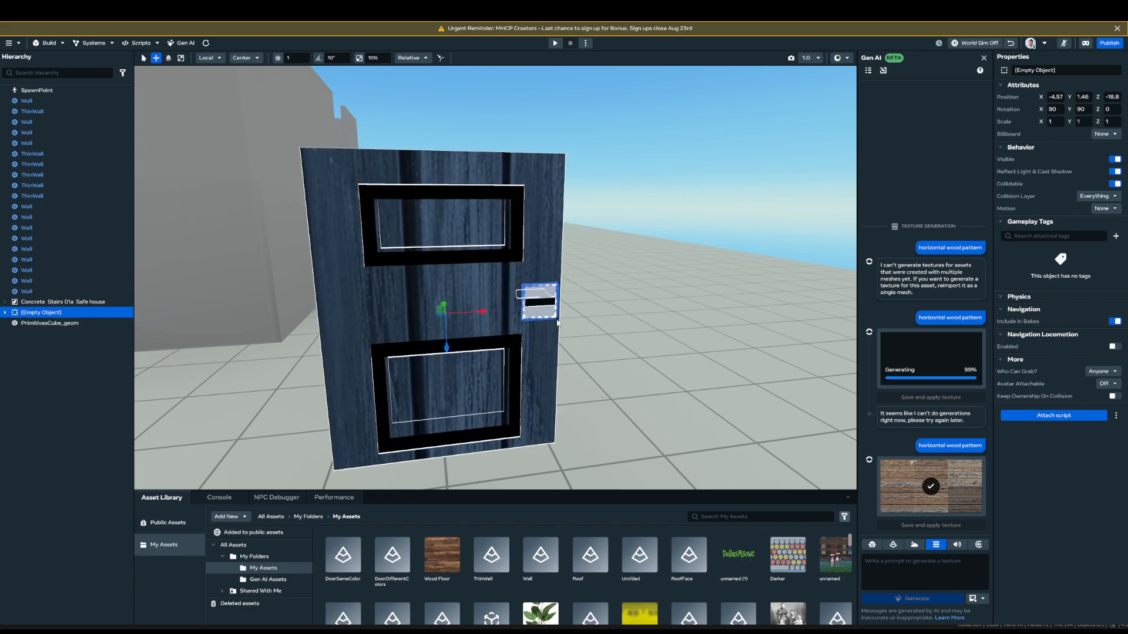
left_click(545, 313)
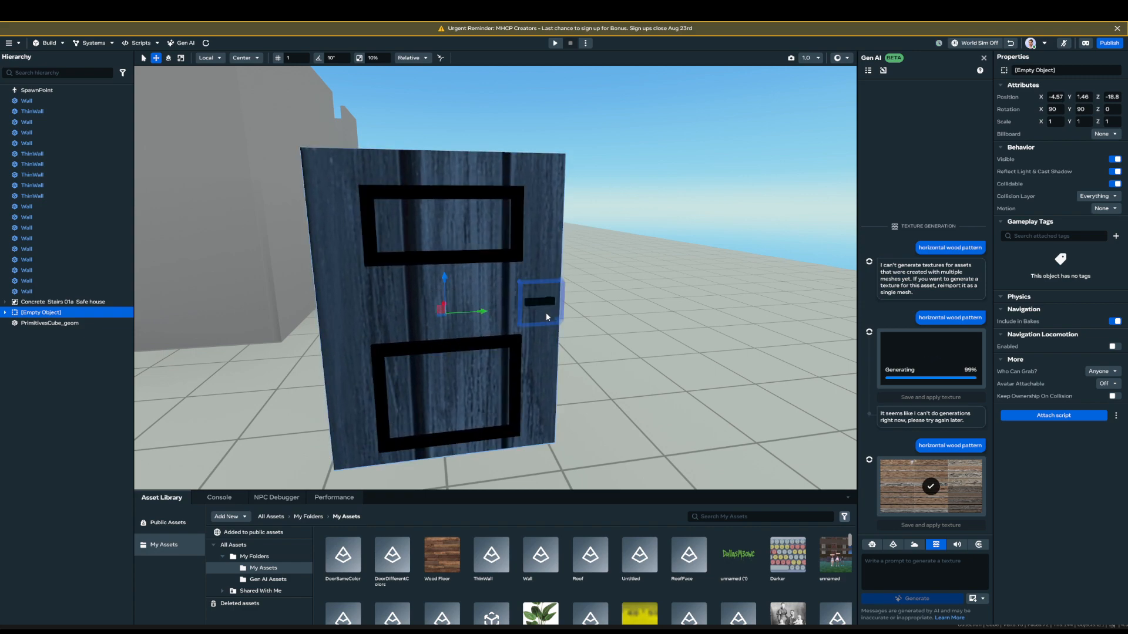
- Rotate the grouped door's parent object to a Y rotation of 180 so it faces along the building's front wall
left_click(95, 313)
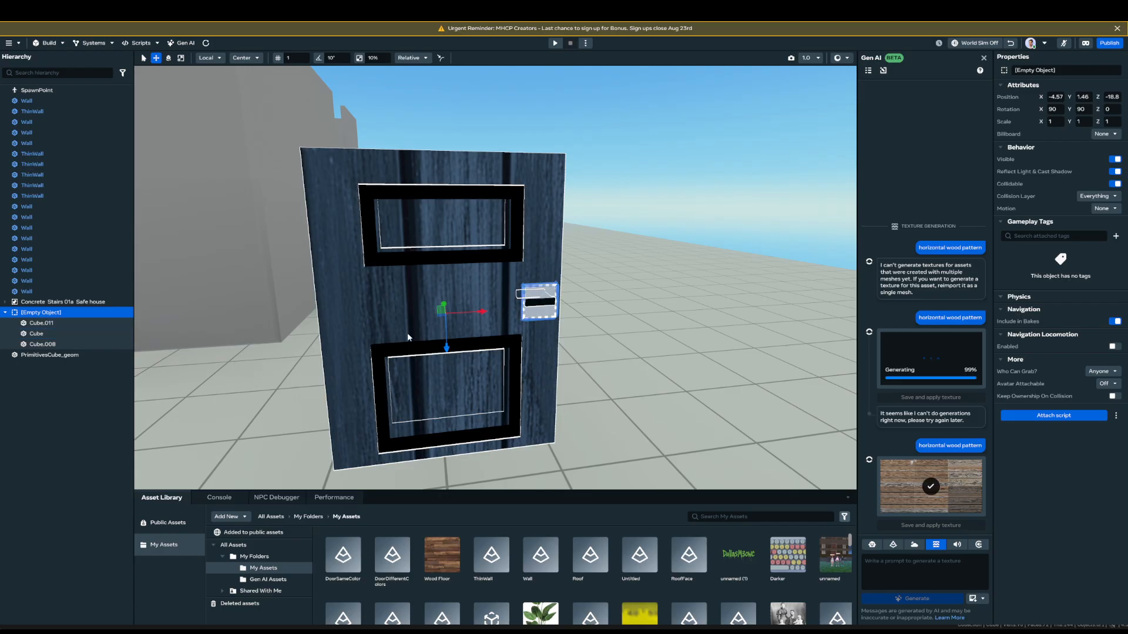
left_click_drag(480, 359, 514, 358, "alt")
key("f")
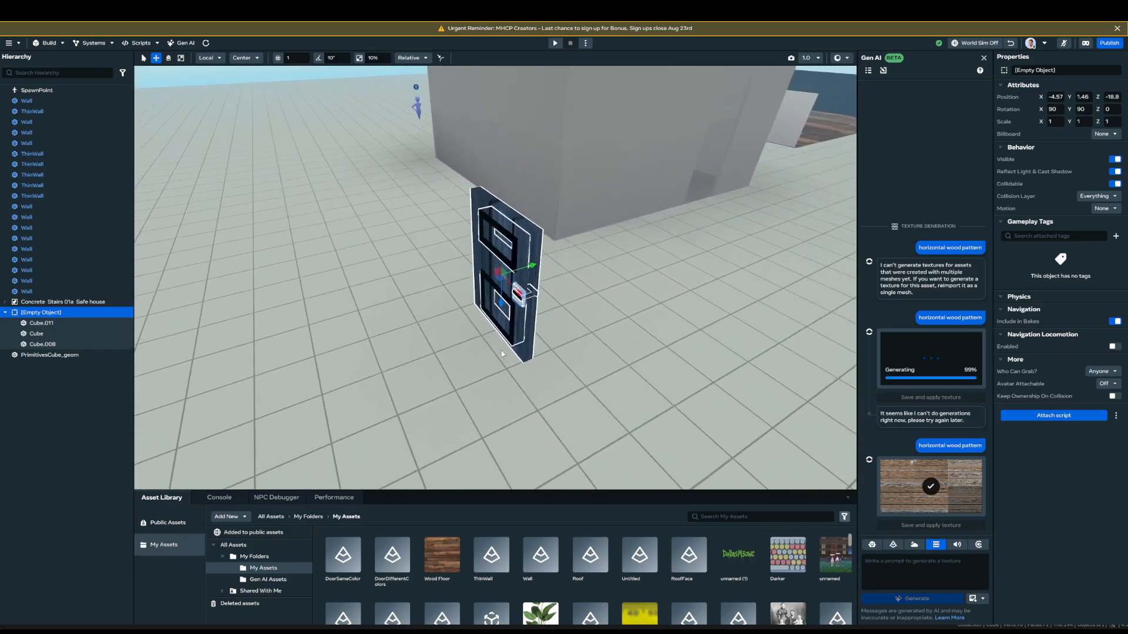
key("e")
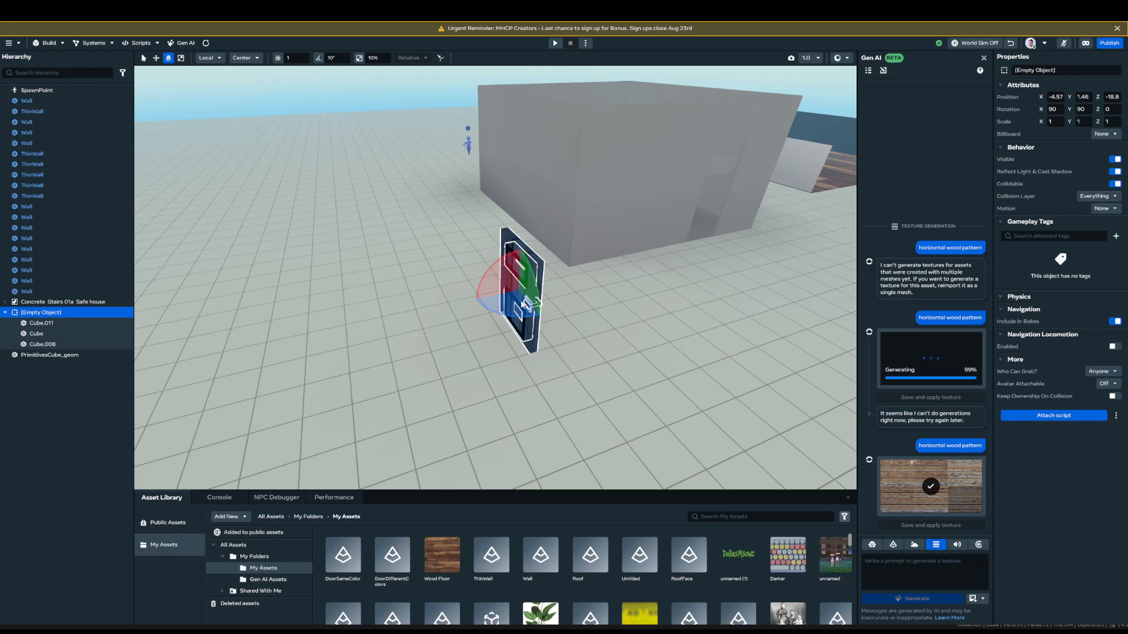
left_click_drag(525, 304, 455, 262)
left_click(1081, 110)
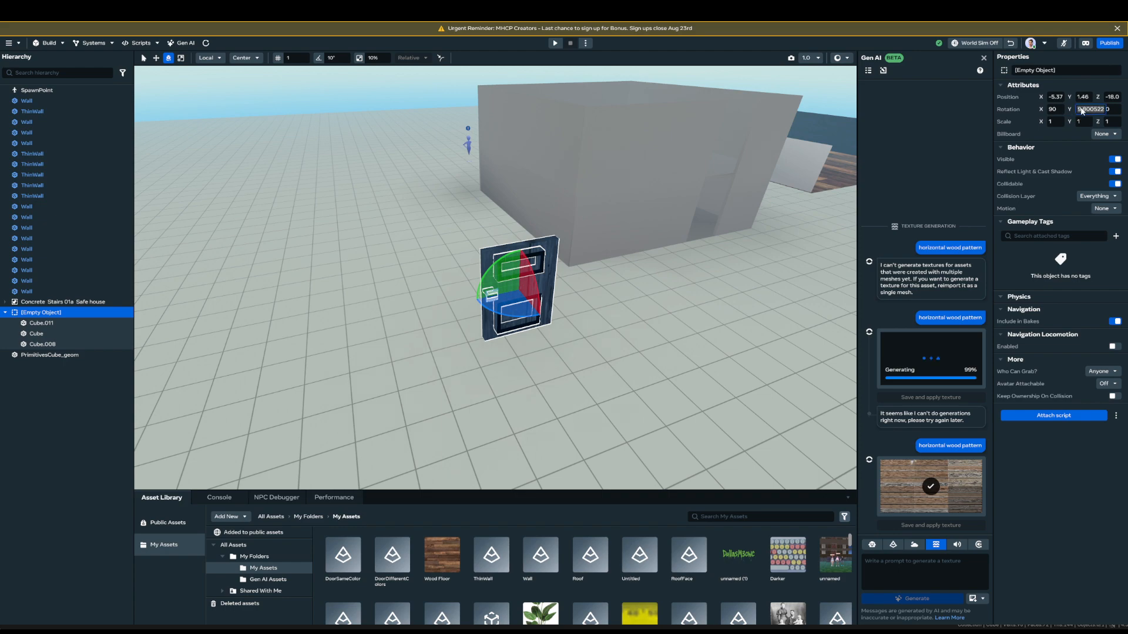
type("180")
key("Return")
- Move the grouped door into the building's doorway, at about X 3.97 and Z -15.3
key("w")
left_click_drag(484, 296, 734, 228)
right_click_drag(738, 246, 655, 264)
left_click_drag(434, 323, 479, 324)
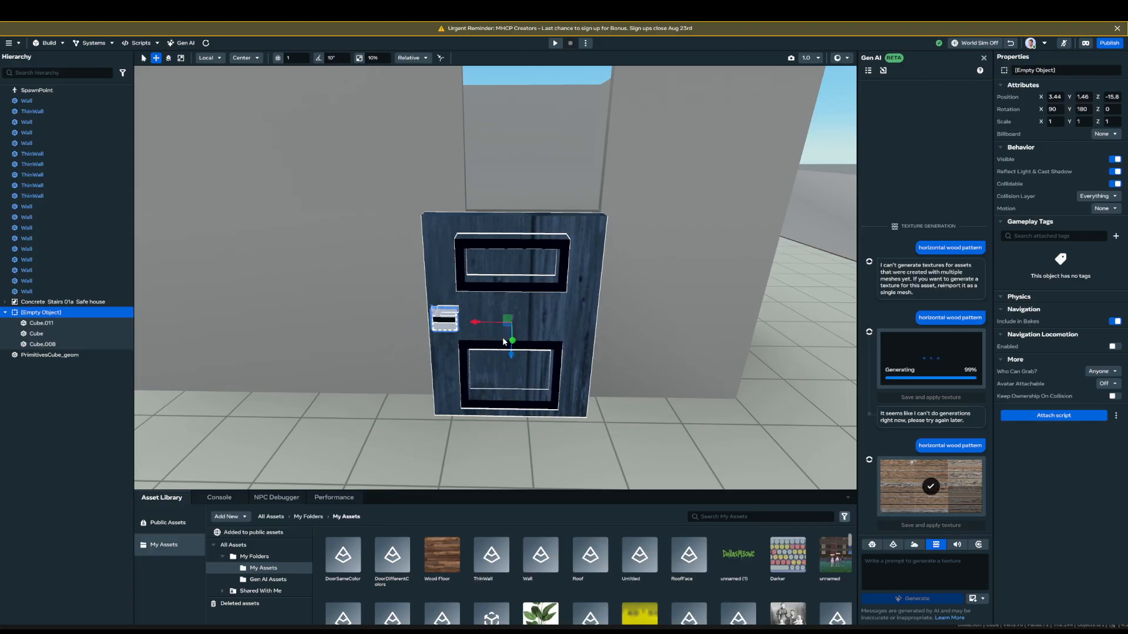
right_click_drag(480, 323, 589, 359)
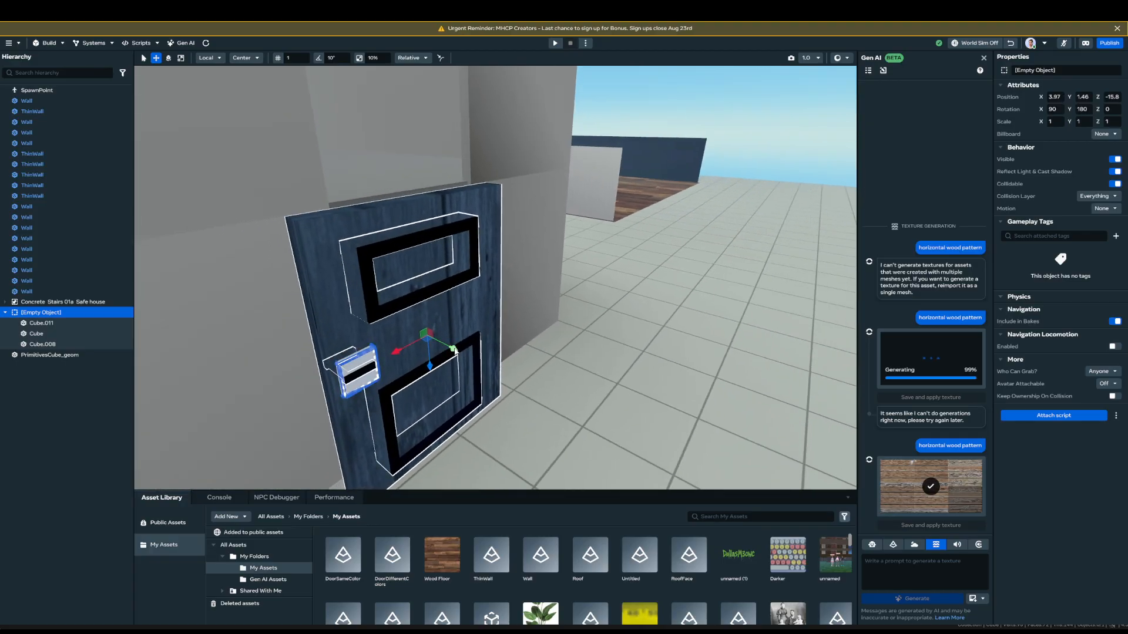
left_click_drag(453, 349, 417, 341)
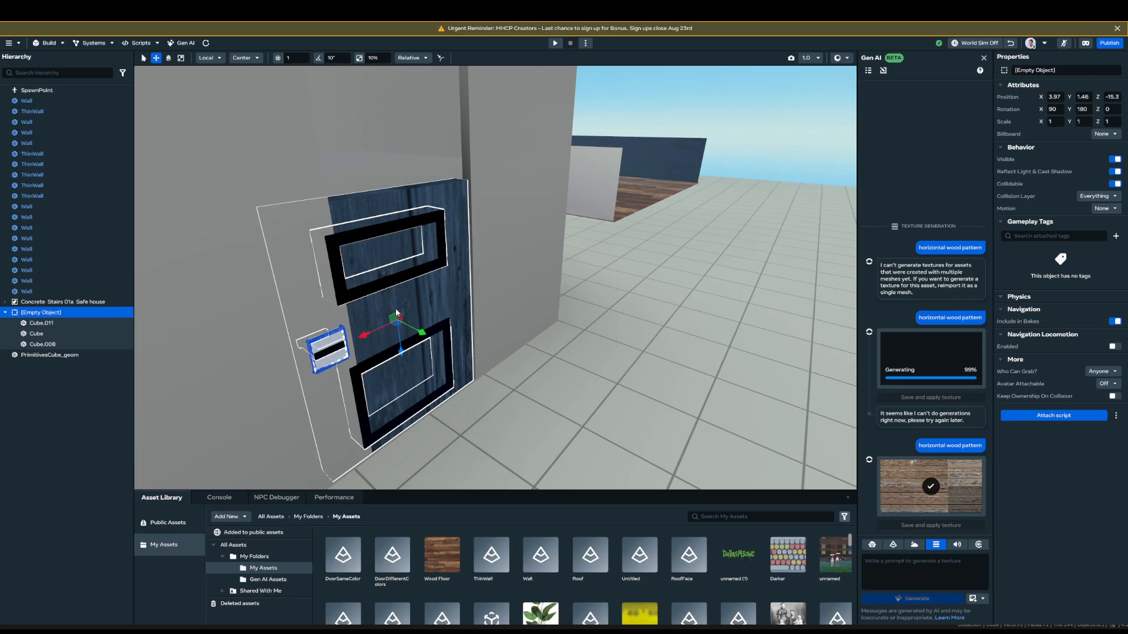
- Narrow the grouped door to an X scale of about 0.78 and shift it to about X 4.39 to fit the doorway
right_click_drag(396, 313, 350, 313)
key("d")
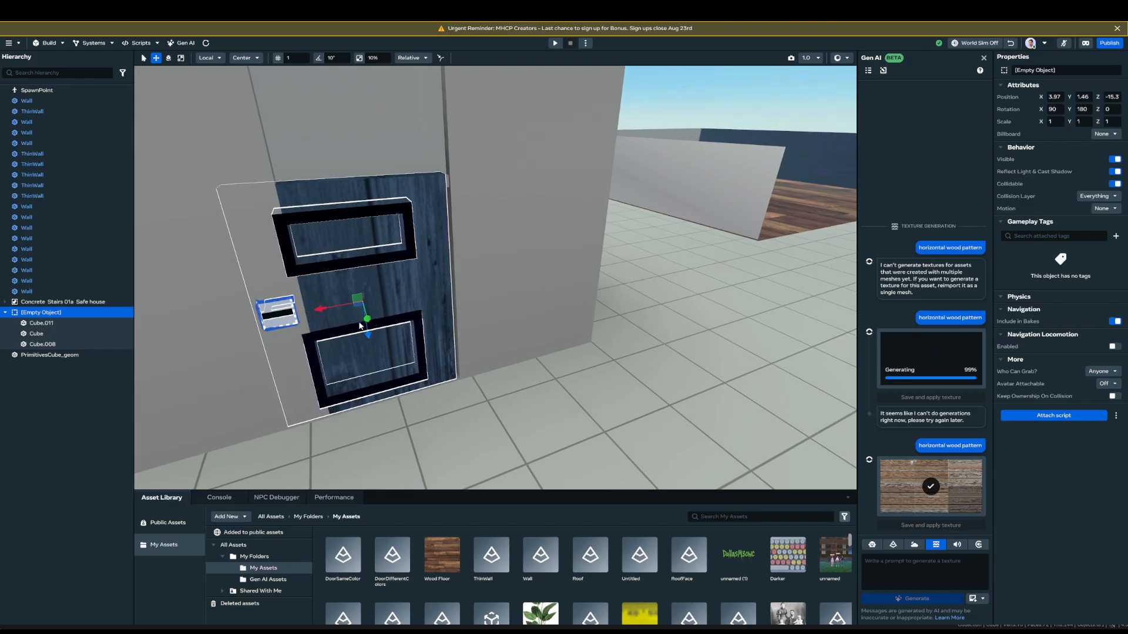
key("r")
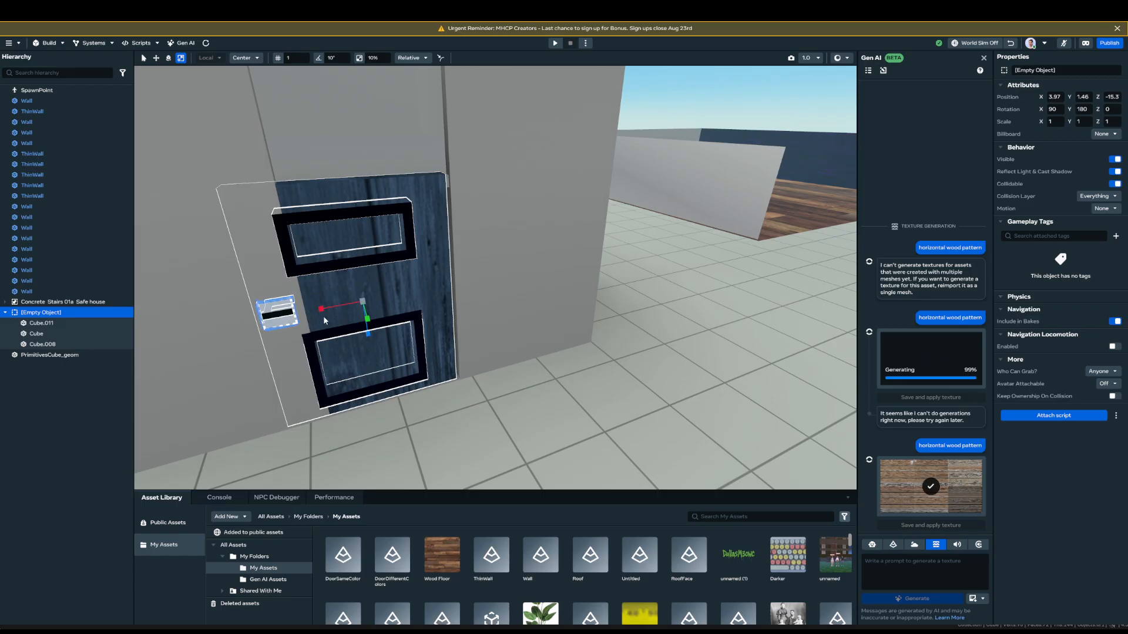
left_click_drag(322, 310, 350, 302)
key("w")
key("r")
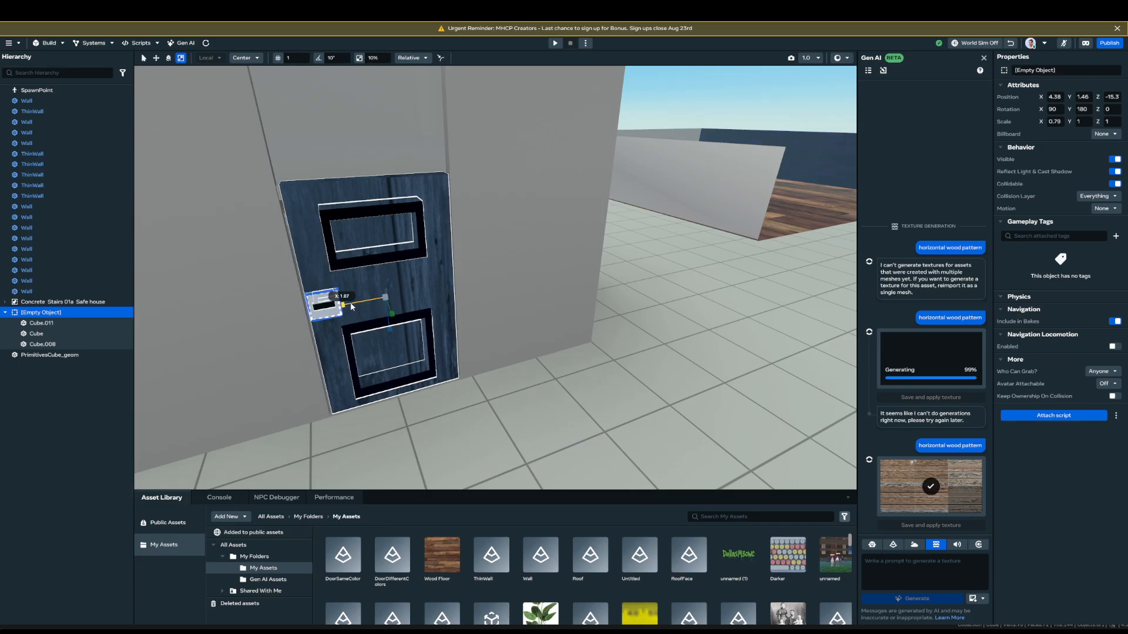
key("w")
right_click_drag(350, 302, 406, 308)
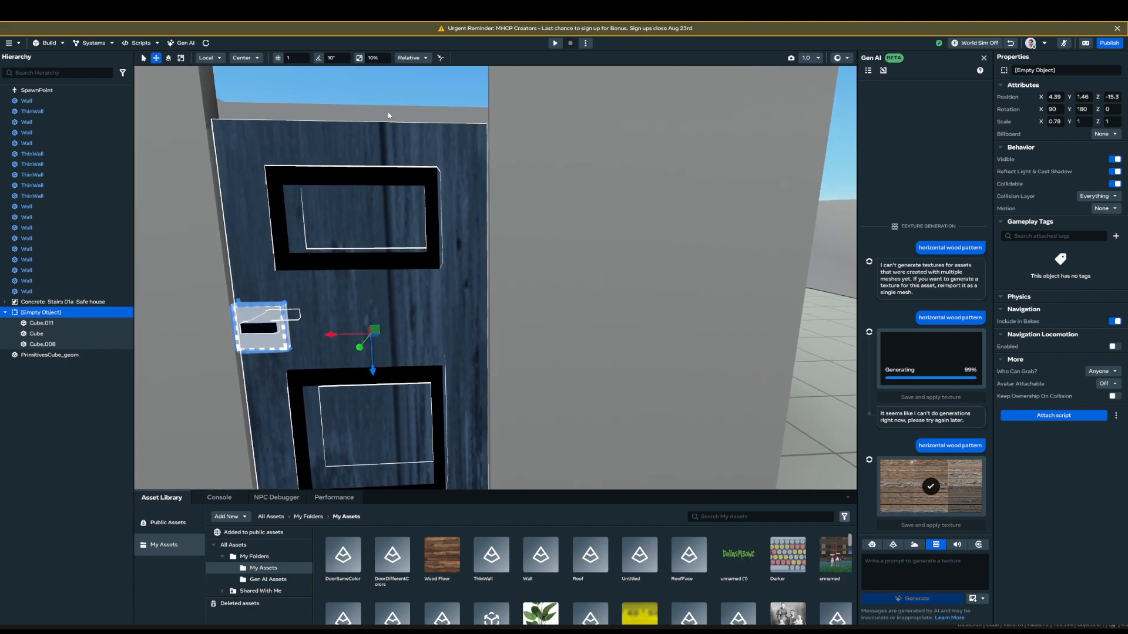
- Try to scale only the door's main panel (Cube) to about 0.97 along Y, and undo the change
left_click(393, 85)
mouse_move(497, 243)
right_mouse_down()
mouse_move(486, 237)
mouse_move(494, 248)
right_mouse_up()
key("a")
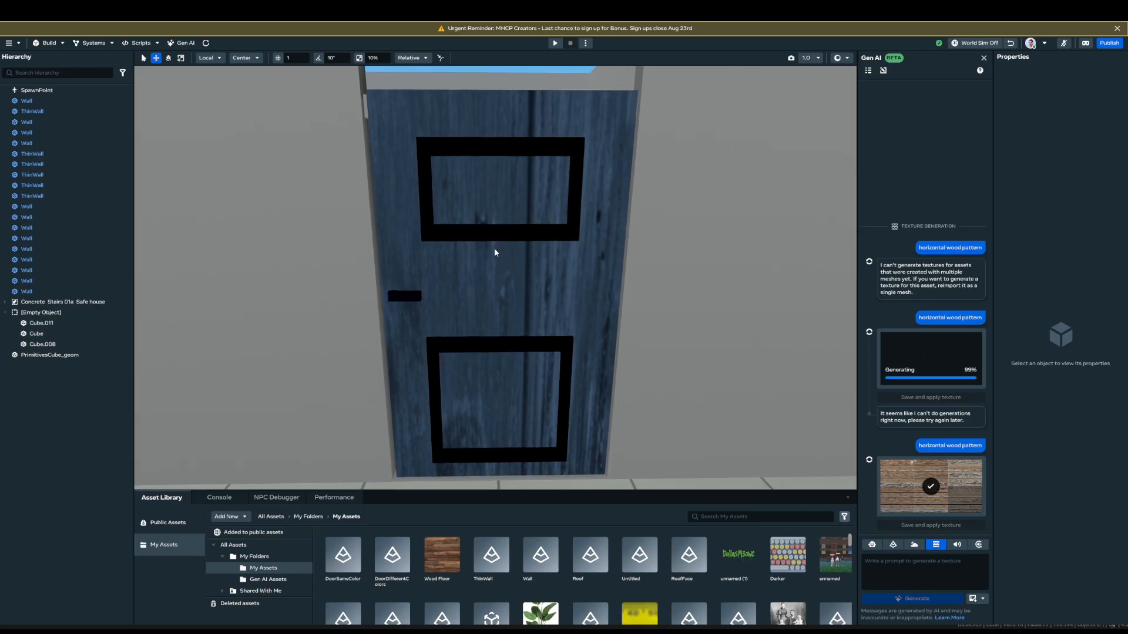
left_click(495, 251)
key("r")
left_click_drag(467, 305, 458, 307)
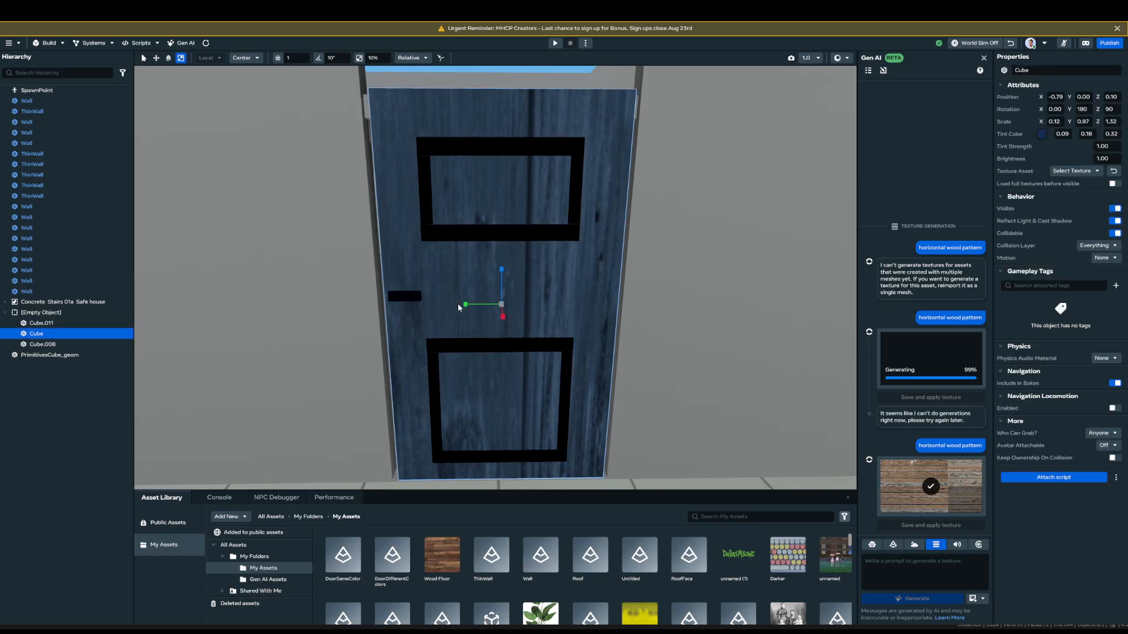
key("ctrl+z")
key("ctrl+z")
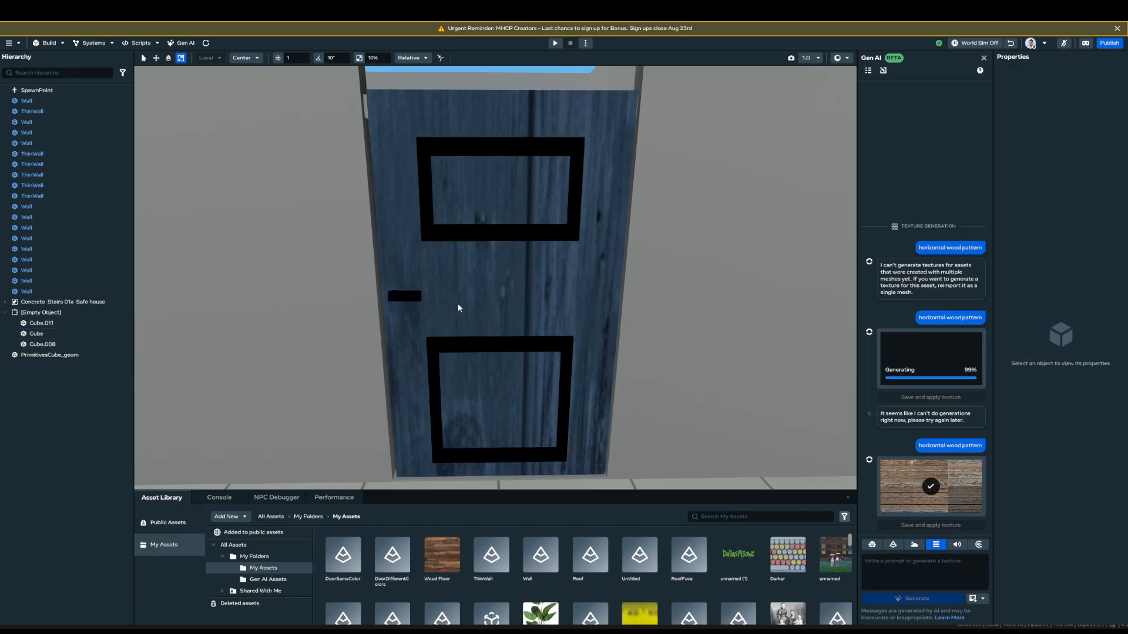
- Widen the whole grouped door slightly to an X scale of about 0.79
right_click_drag(458, 307, 522, 229)
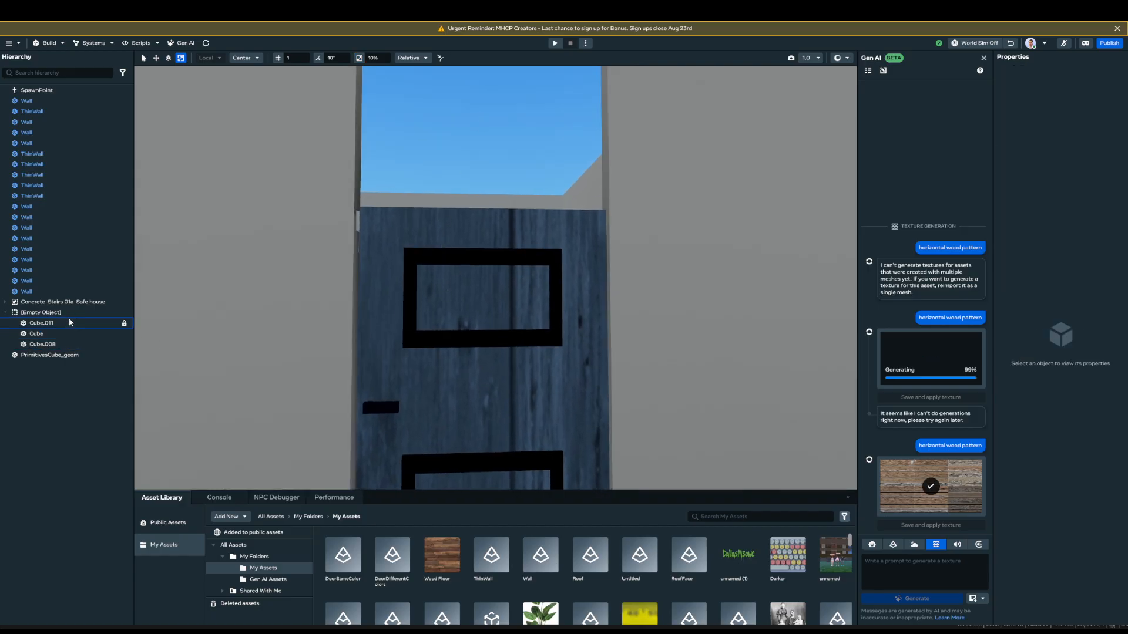
left_click(468, 324)
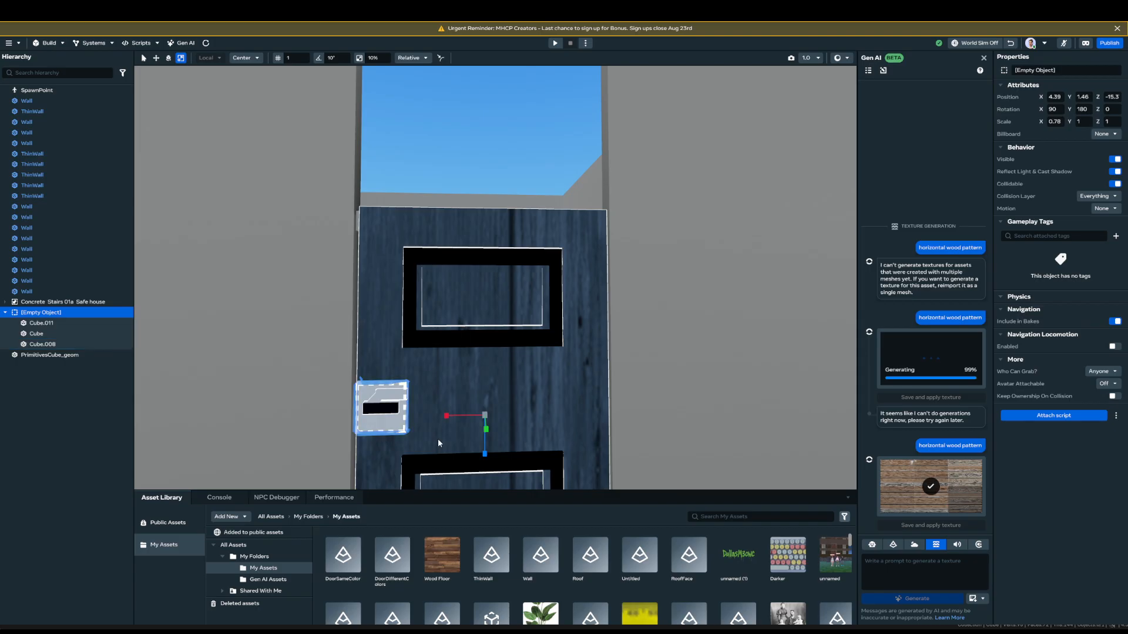
left_click_drag(446, 416, 443, 421)
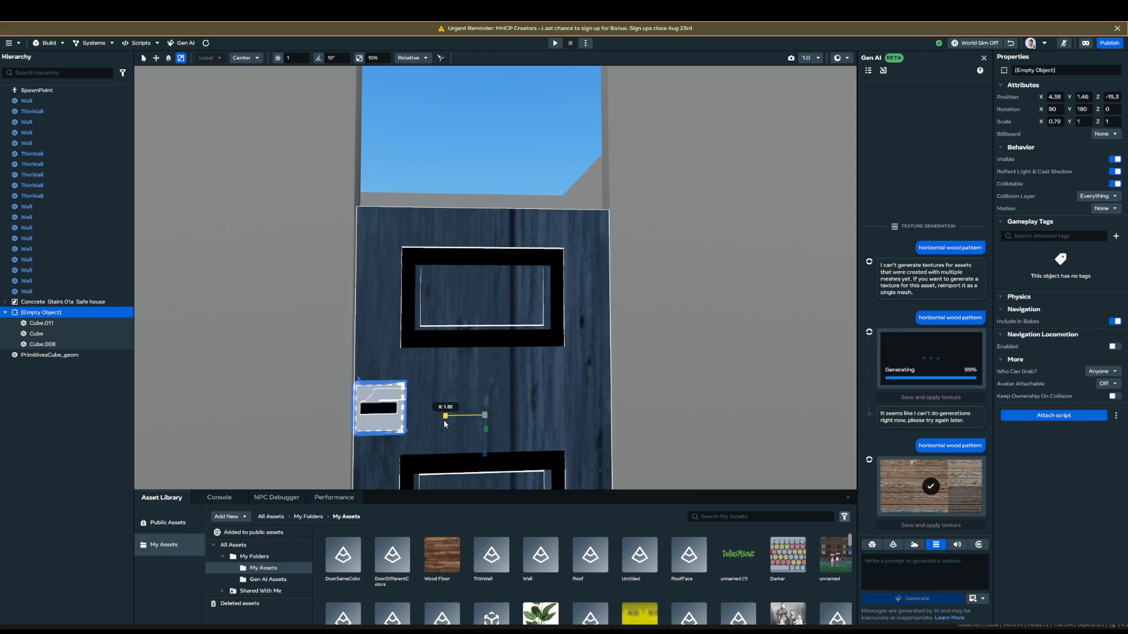
left_click(510, 139)
- Nudge the grouped door along the X axis to about 4.36 so it lines up with the doorway's sides
middle_click_drag(615, 303, 653, 303)
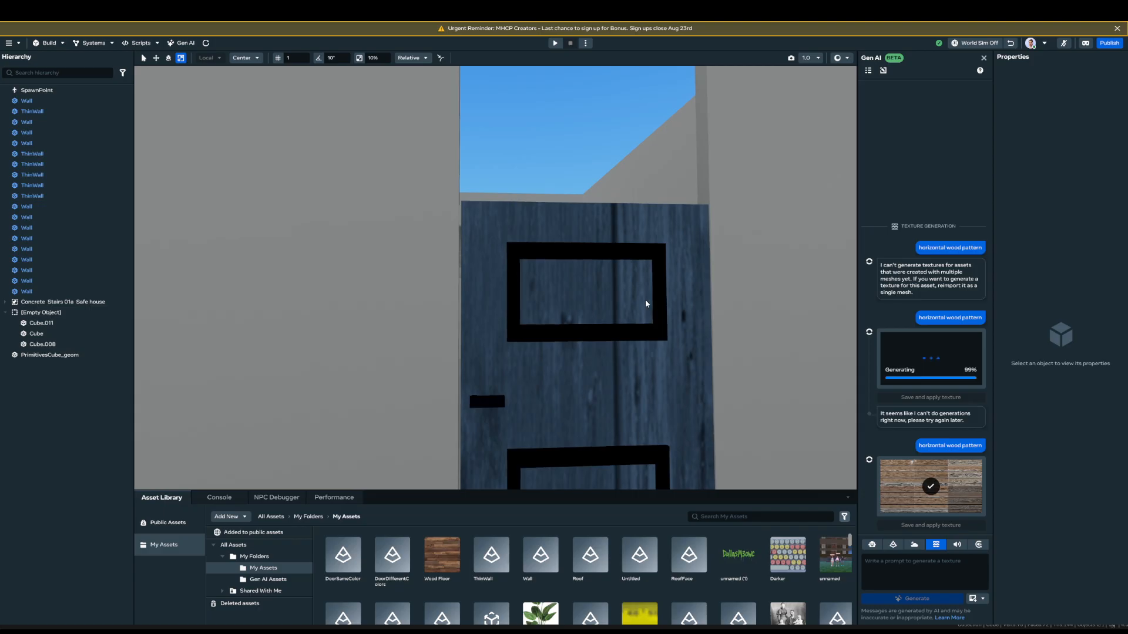
left_click(612, 393)
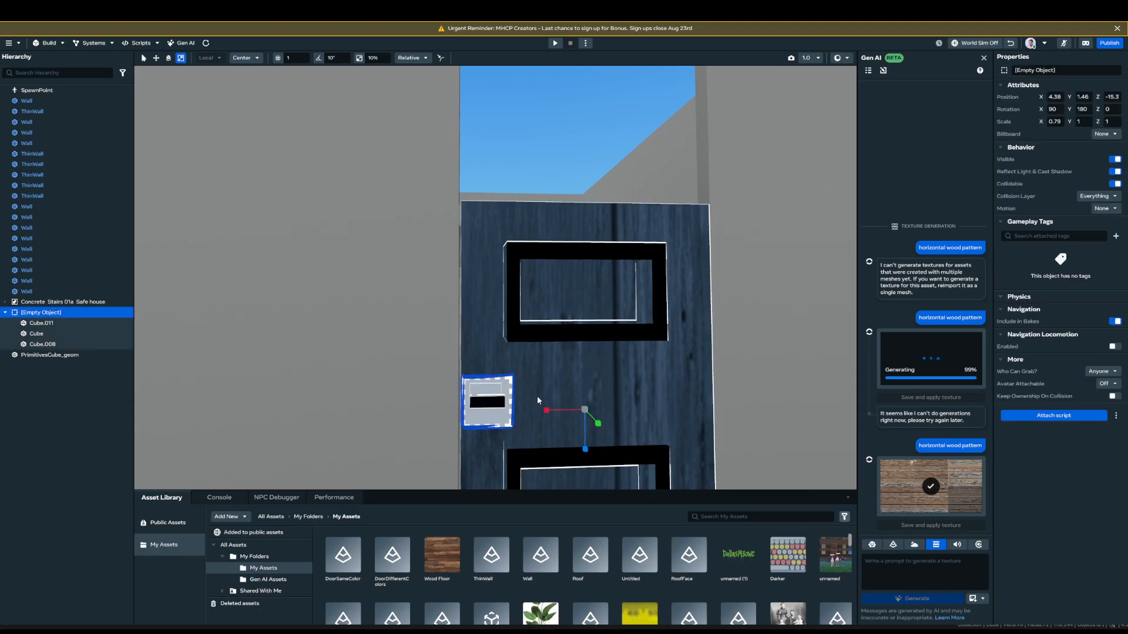
key("w")
left_click_drag(546, 410, 544, 411)
left_click(562, 166)
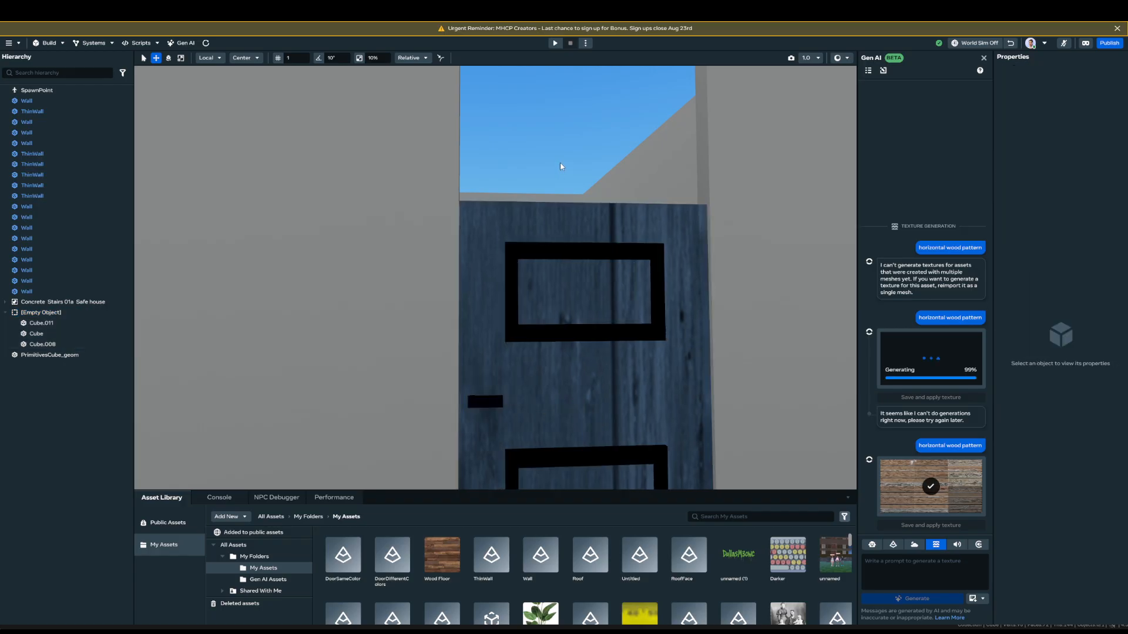
middle_click_drag(562, 166, 506, 209)
scroll(511, 215, "up", 5)
scroll(506, 210, "down", 1)
scroll(505, 223, "down", 3)
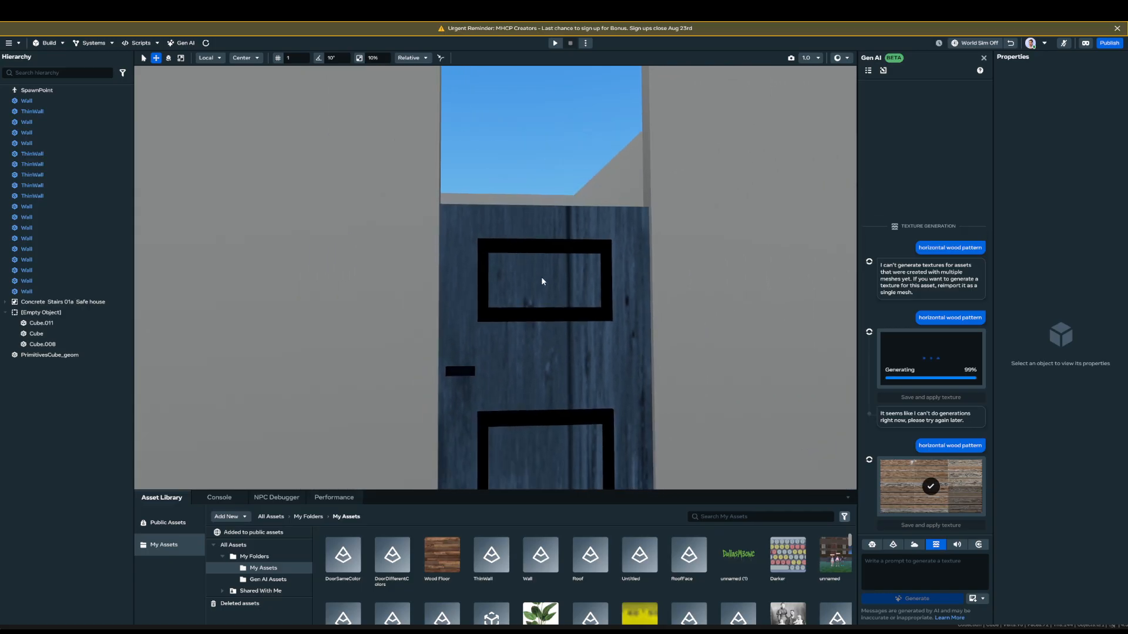
middle_click_drag(541, 280, 522, 302)
scroll(520, 298, "down", 3)
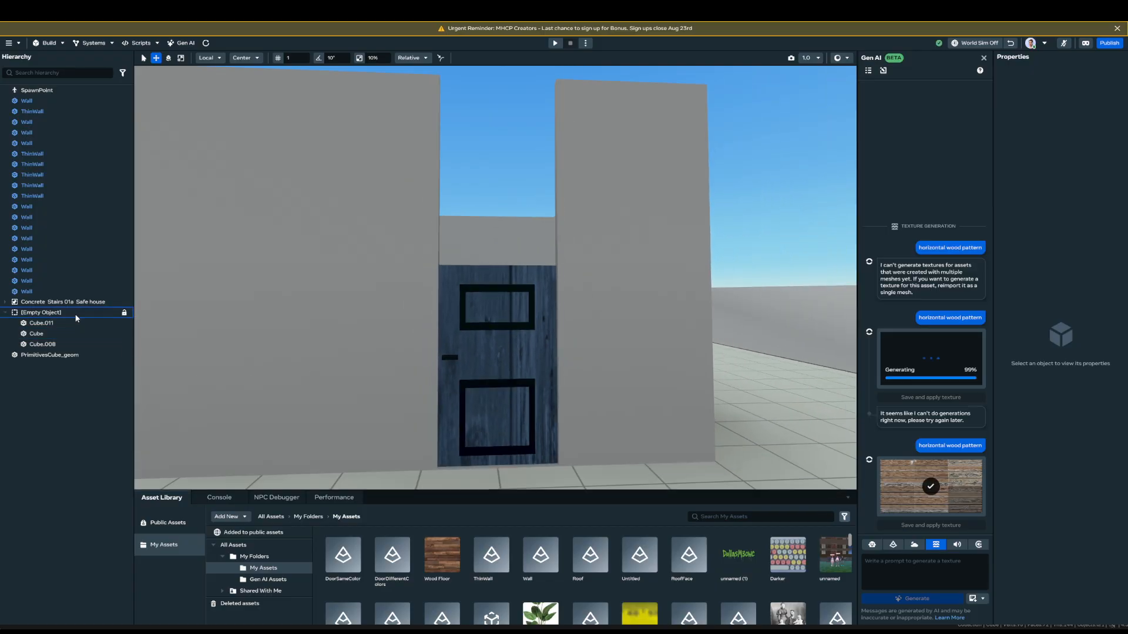
- Set the collision layer of the door's parent object to Objects Only
left_click(76, 313)
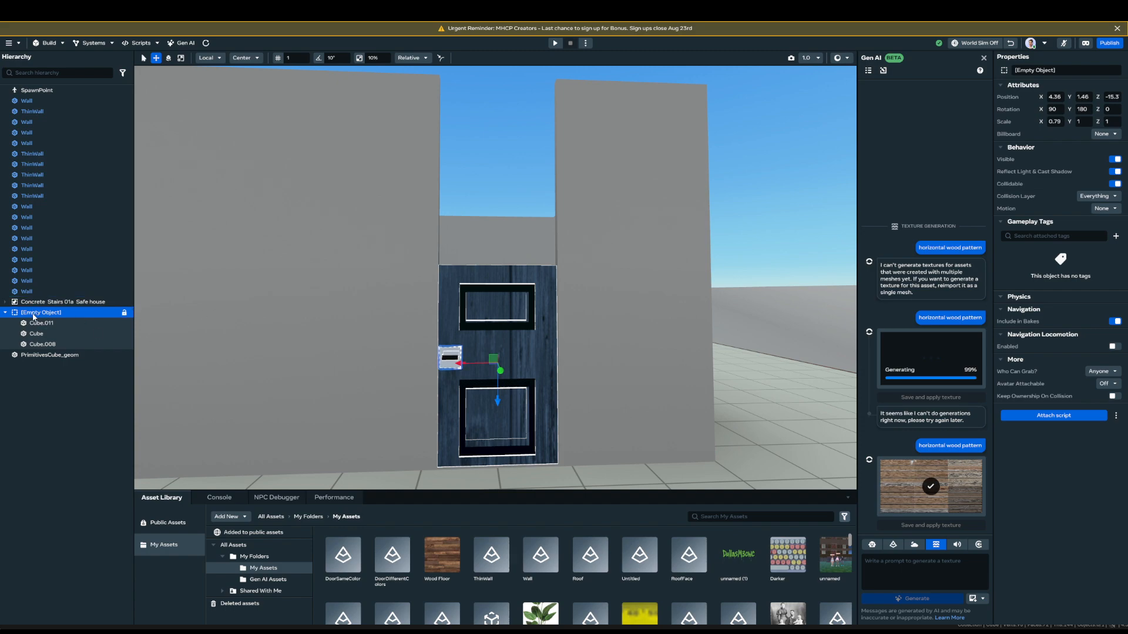
left_click(513, 339)
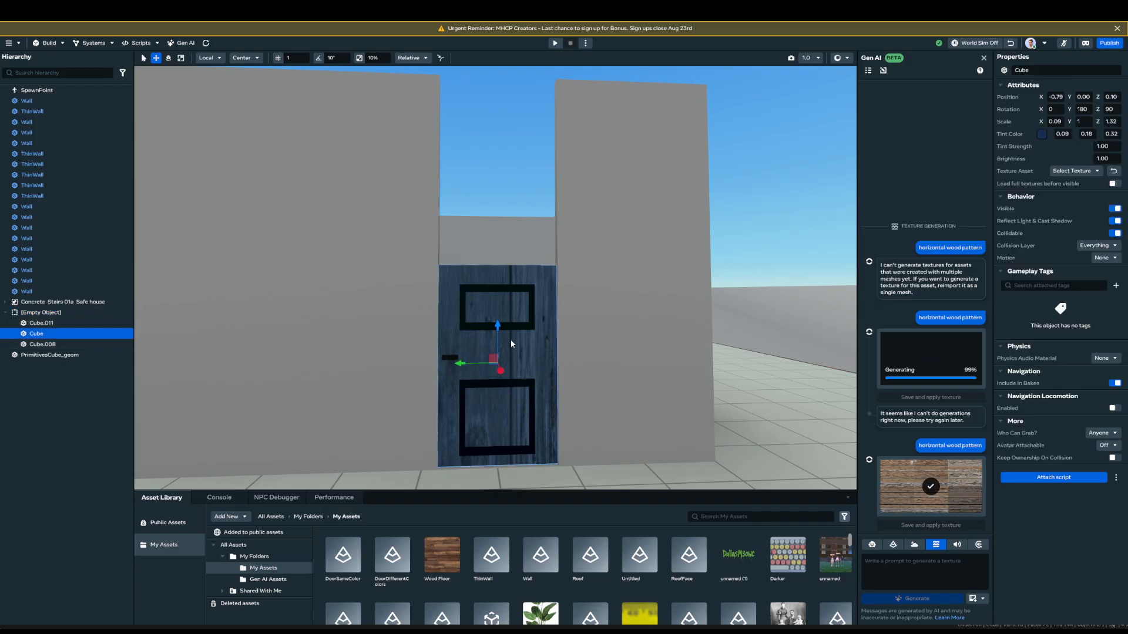
left_click(71, 310)
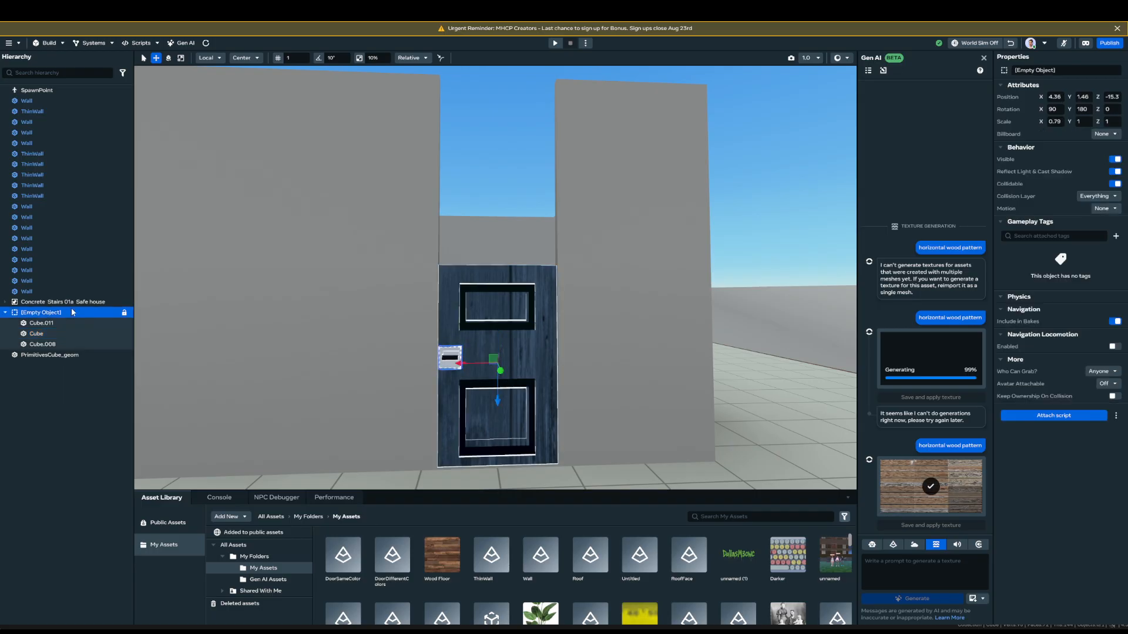
left_click(1108, 197)
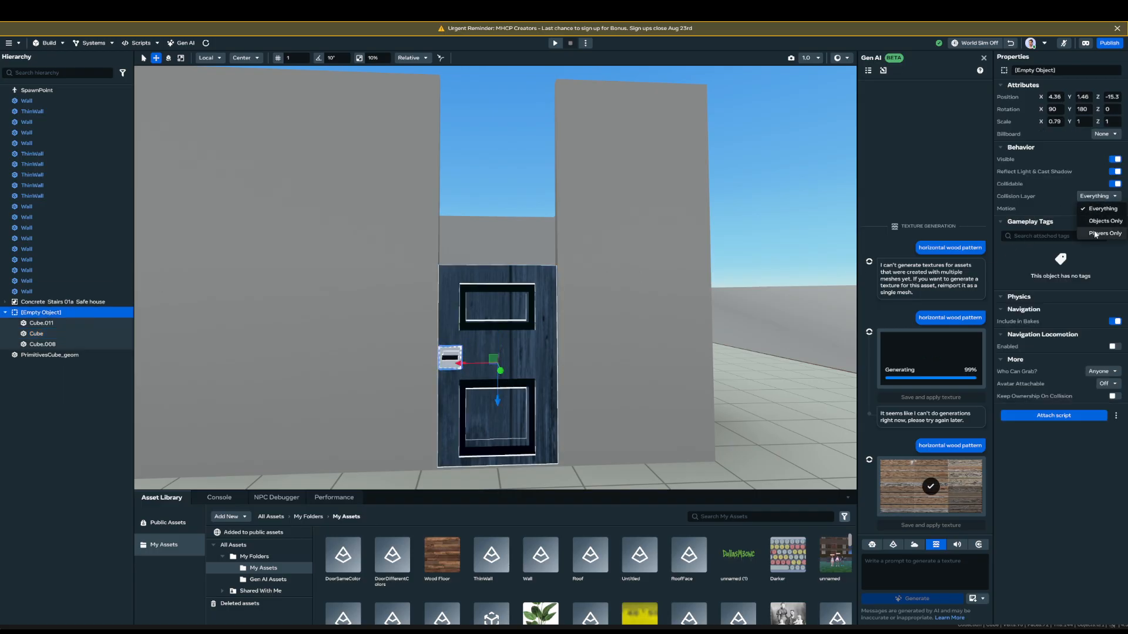
left_click(1096, 225)
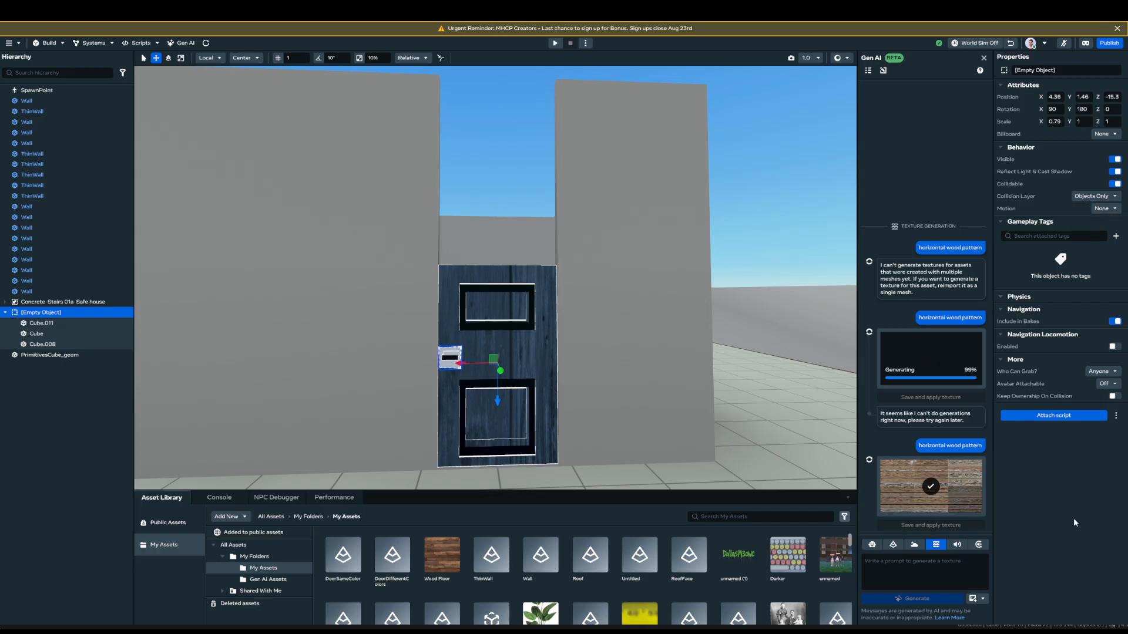
- Play-test the world from the ground outside the door, walking the avatar in and out through the doorway
right_click_drag(589, 352, 529, 403)
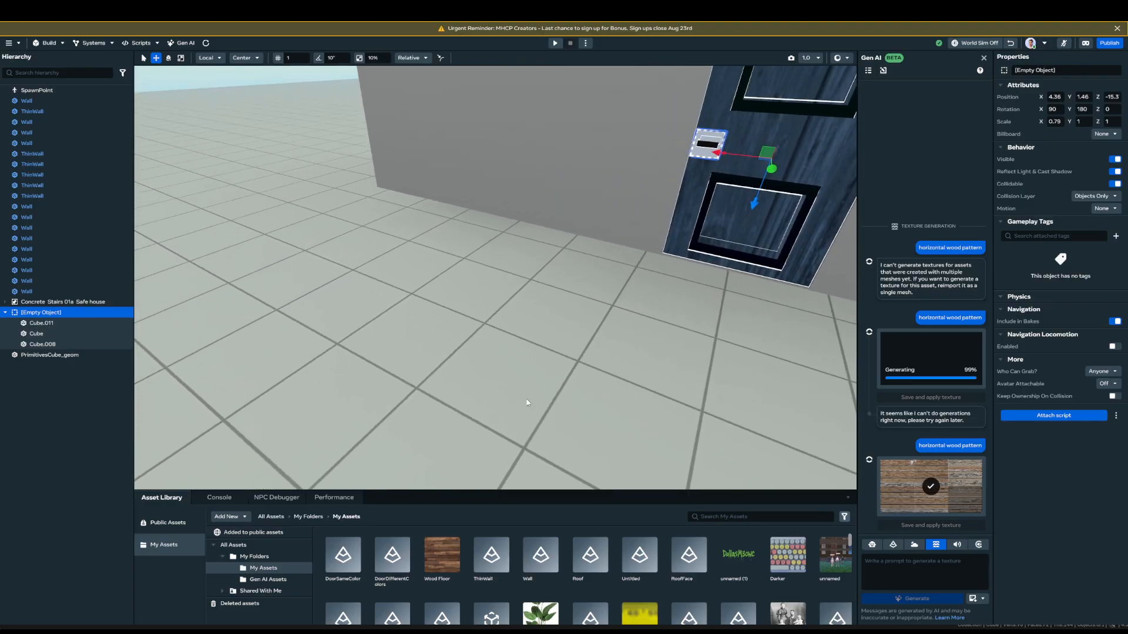
right_click(527, 400)
left_click(563, 533)
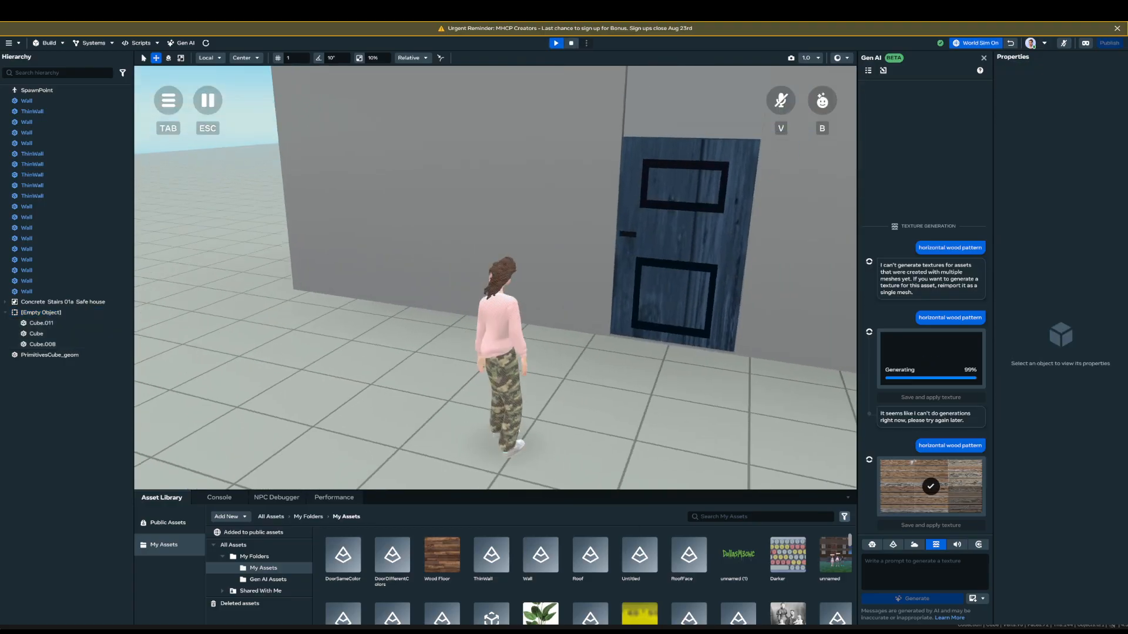
key("w")
key("w")
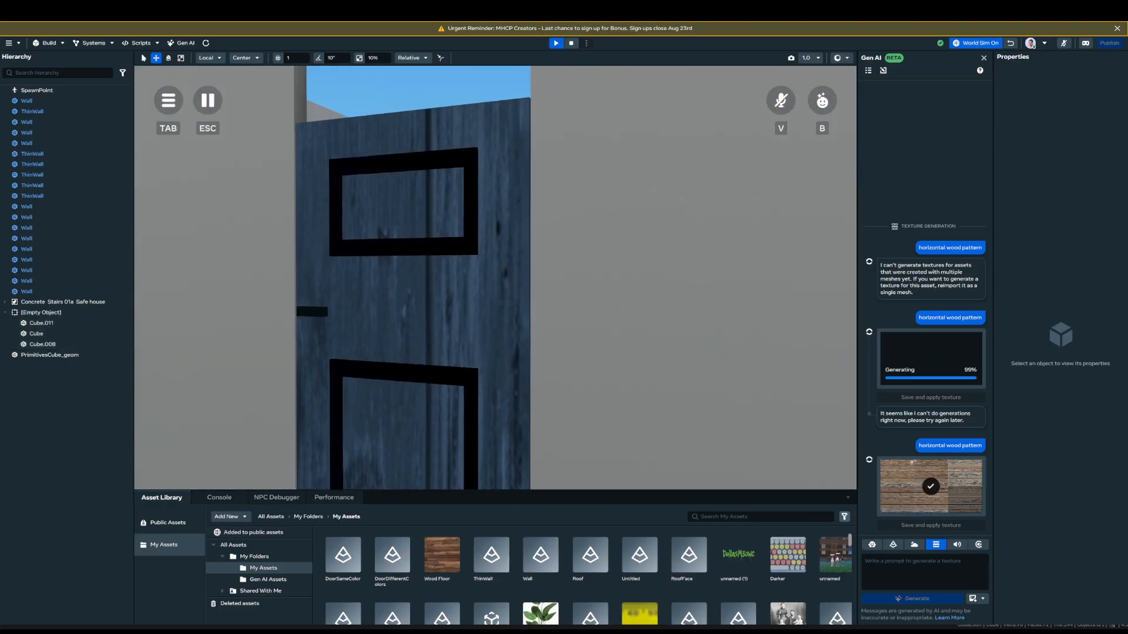
key("w")
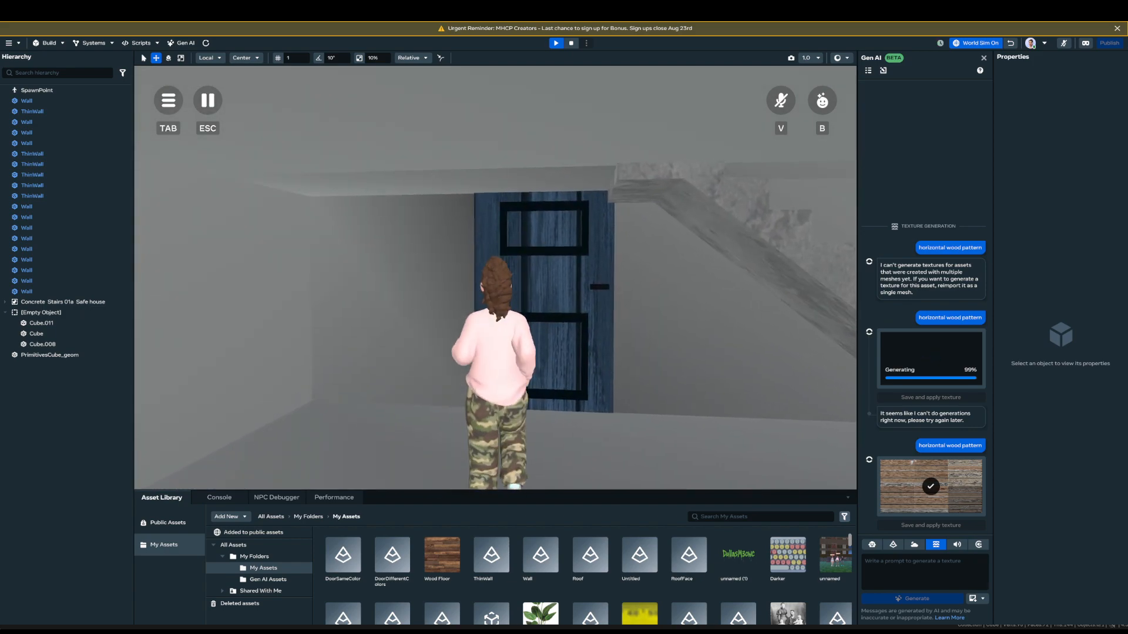
key("w")
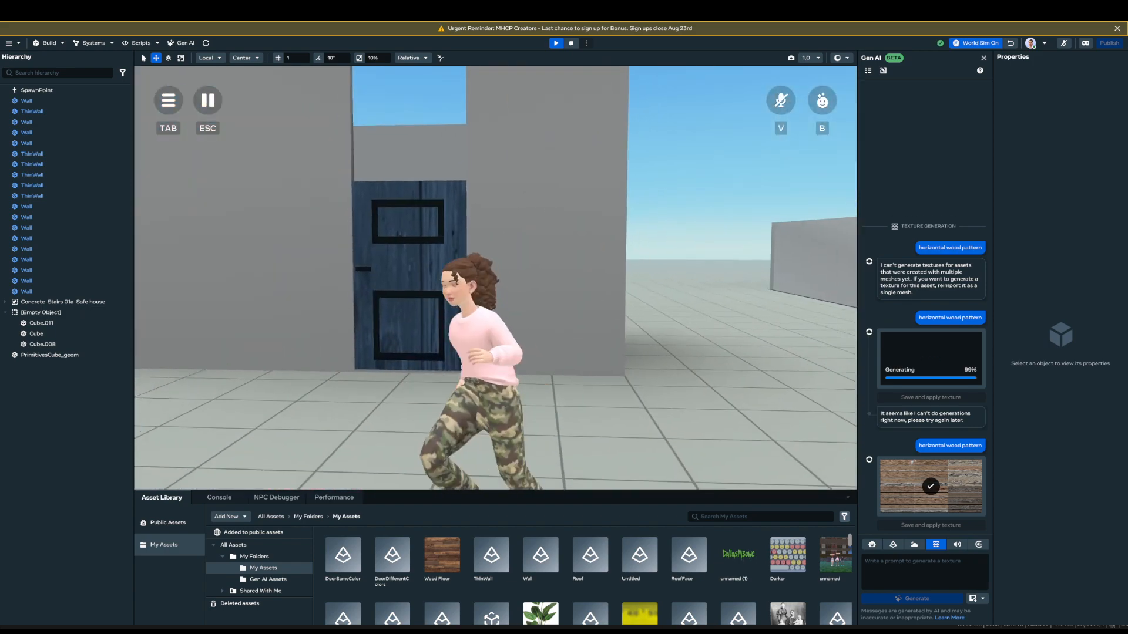
key("w")
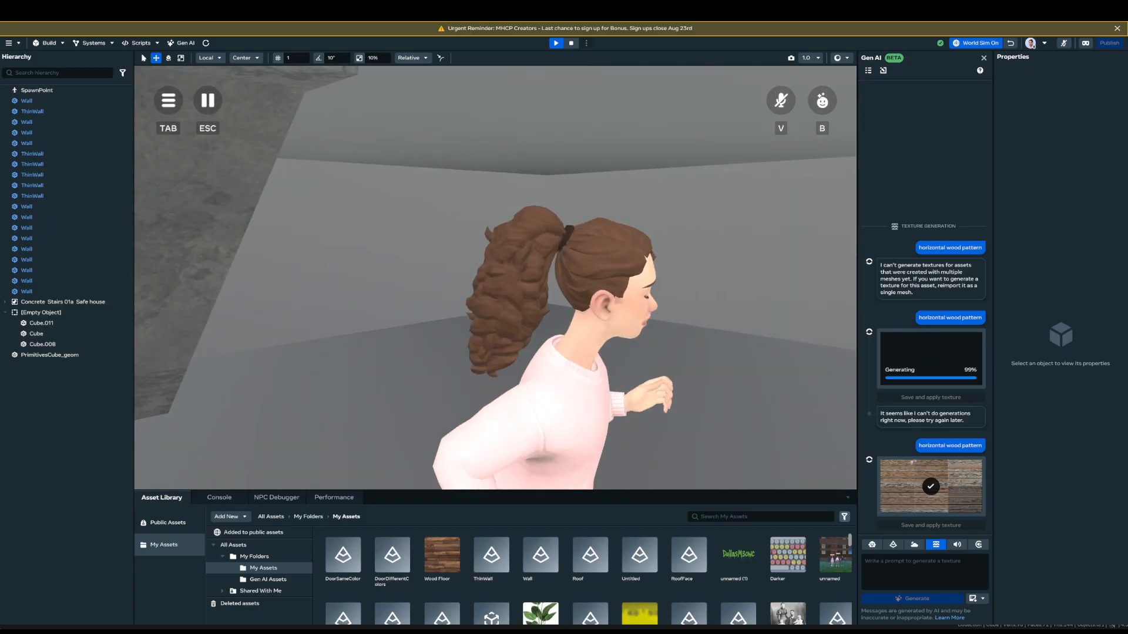
key("w")
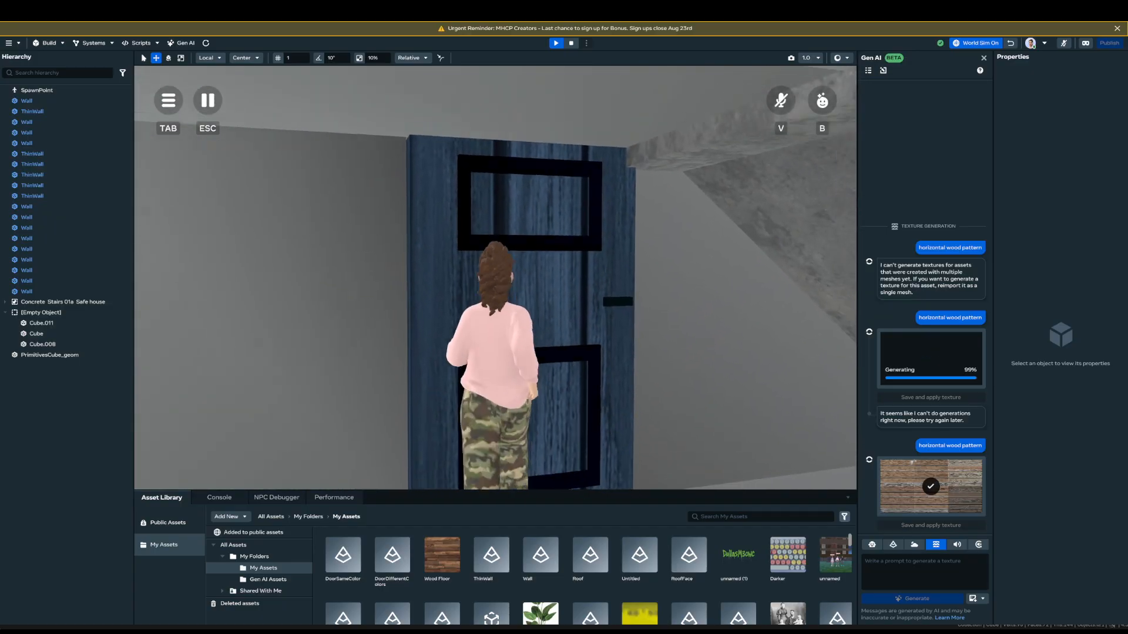
key("a")
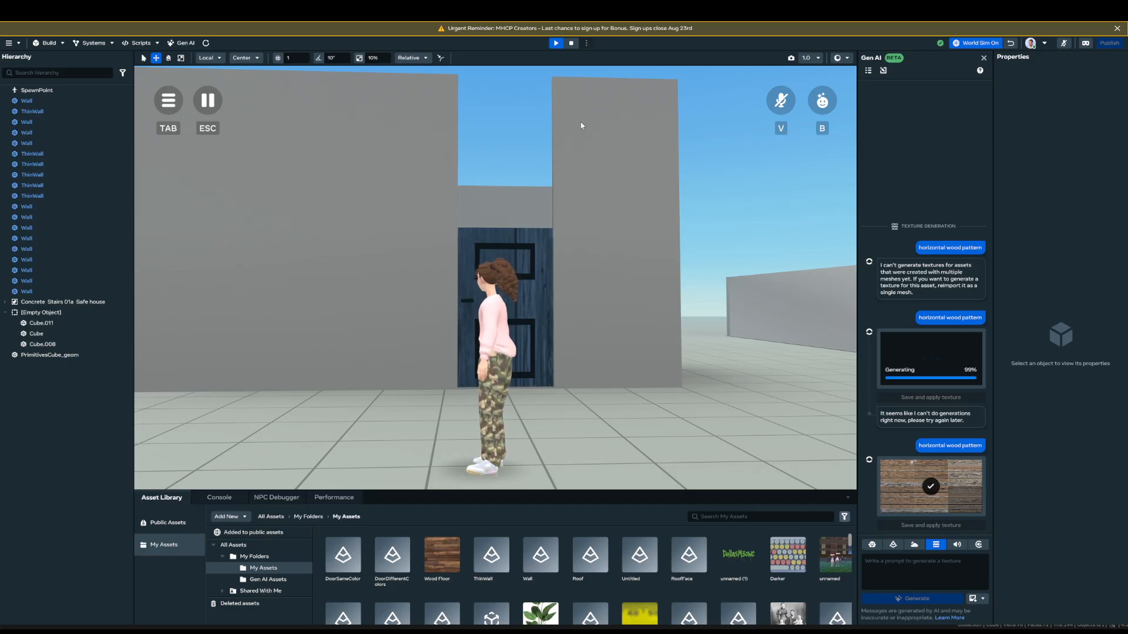
- End the play-test, duplicate the grouped door, and raise the copy directly above the original to a Y position of about 4.06
left_click(571, 43)
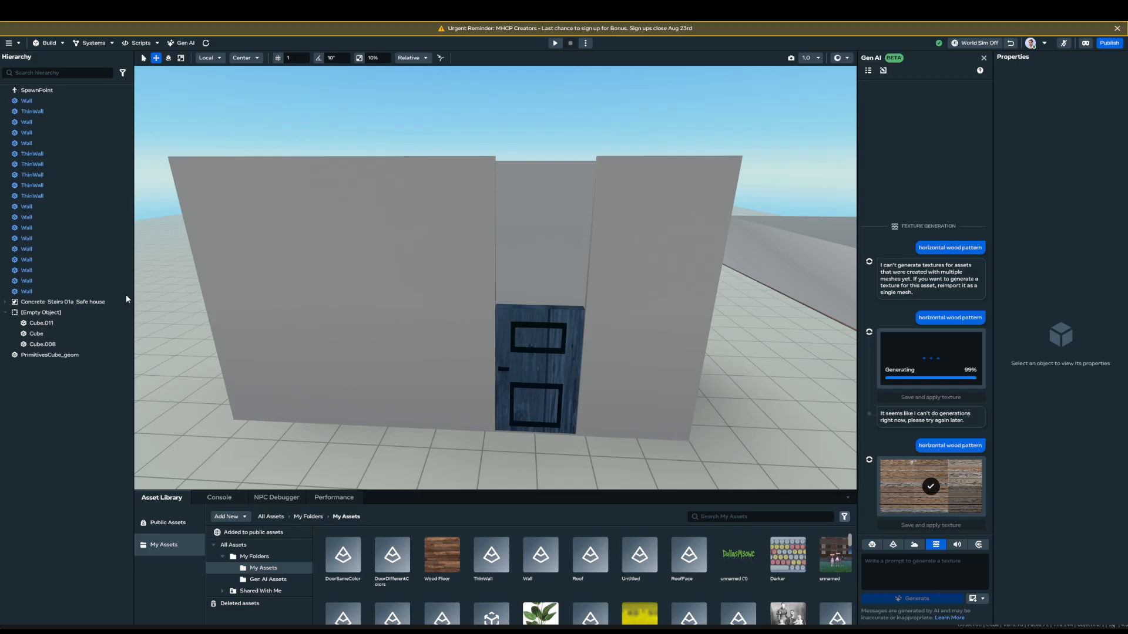
left_click(42, 313)
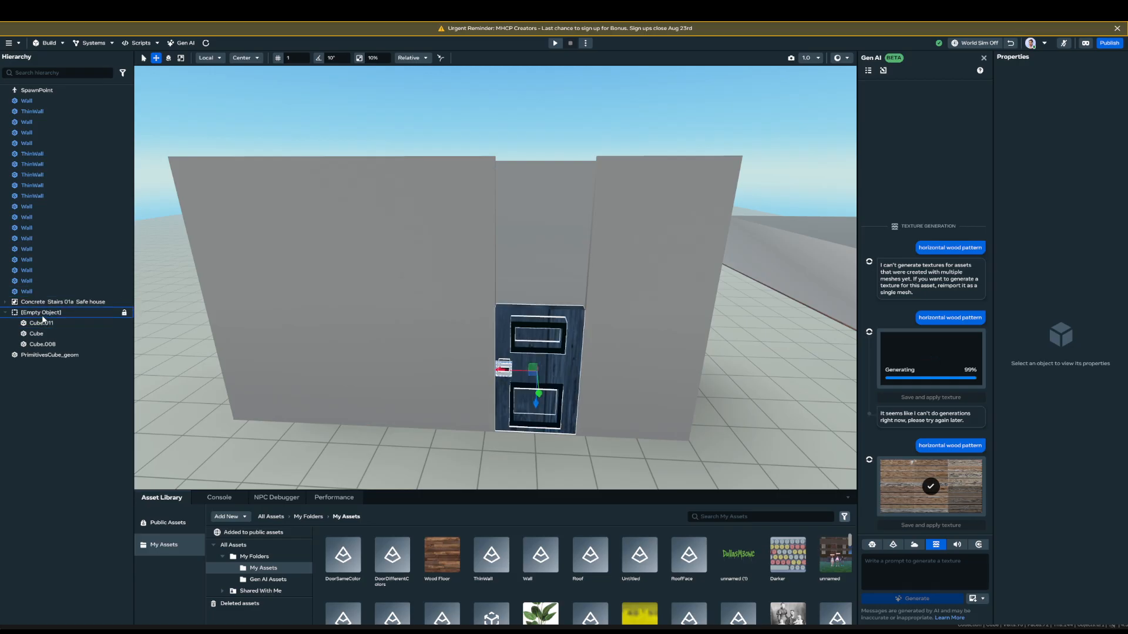
right_click(566, 359)
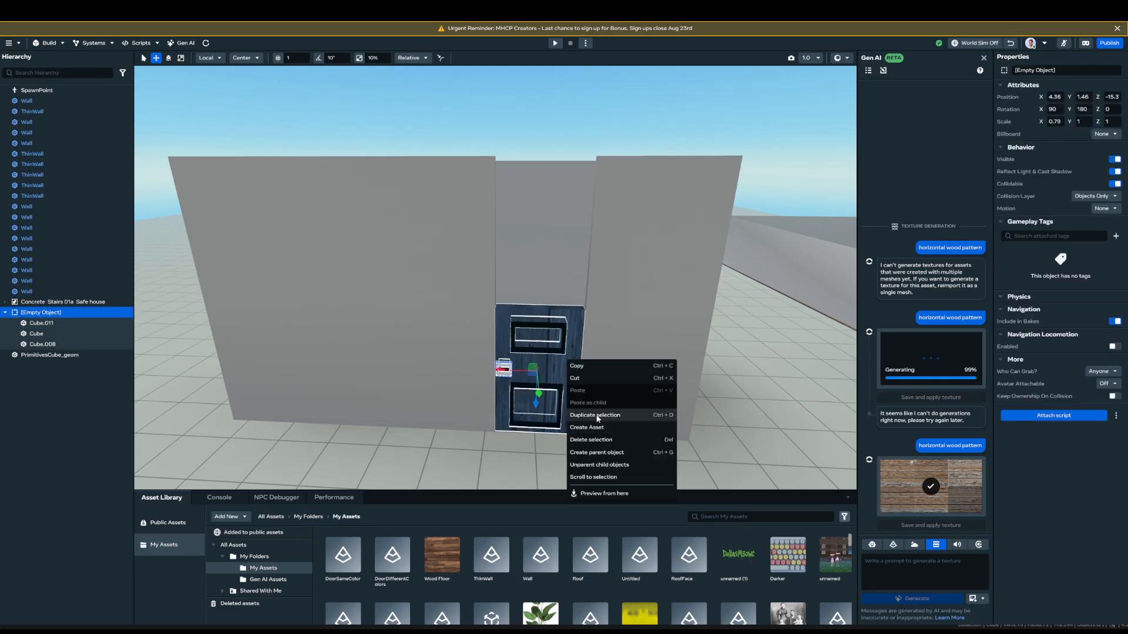
left_click(595, 415)
left_click_drag(541, 402, 540, 278)
left_click(648, 110)
right_click_drag(564, 193, 500, 215)
key("w")
left_click(499, 215)
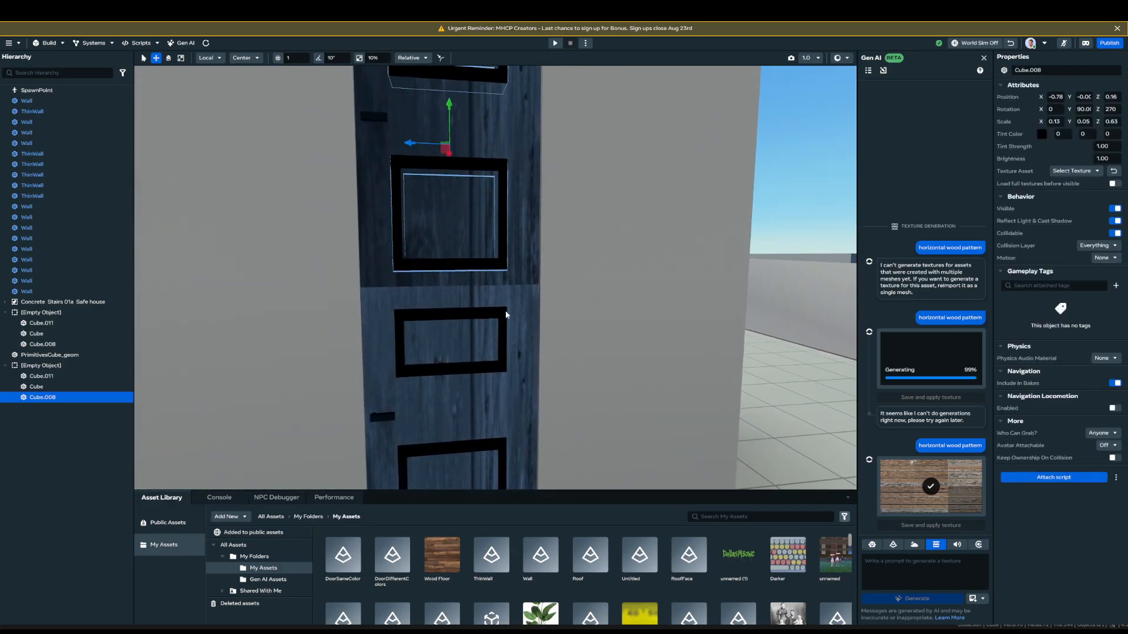
- Compare the two stacked door groups at their shared seam and delete the upper copy
left_click(66, 365)
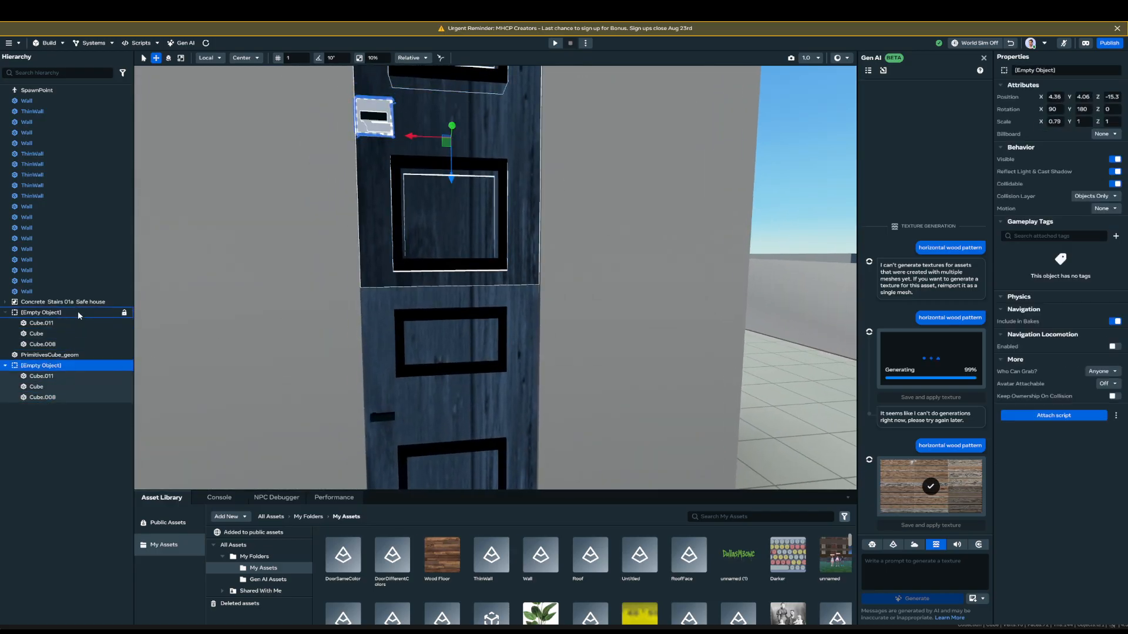
left_click(78, 312)
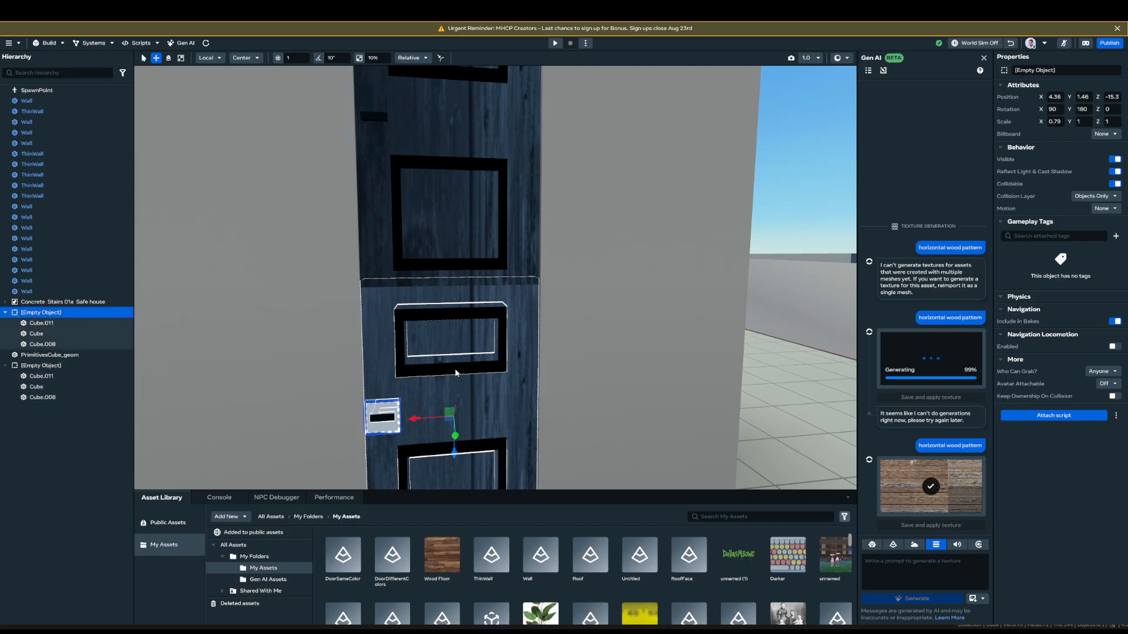
right_click_drag(455, 368, 470, 318)
key("w")
key("s")
key("w")
key("s")
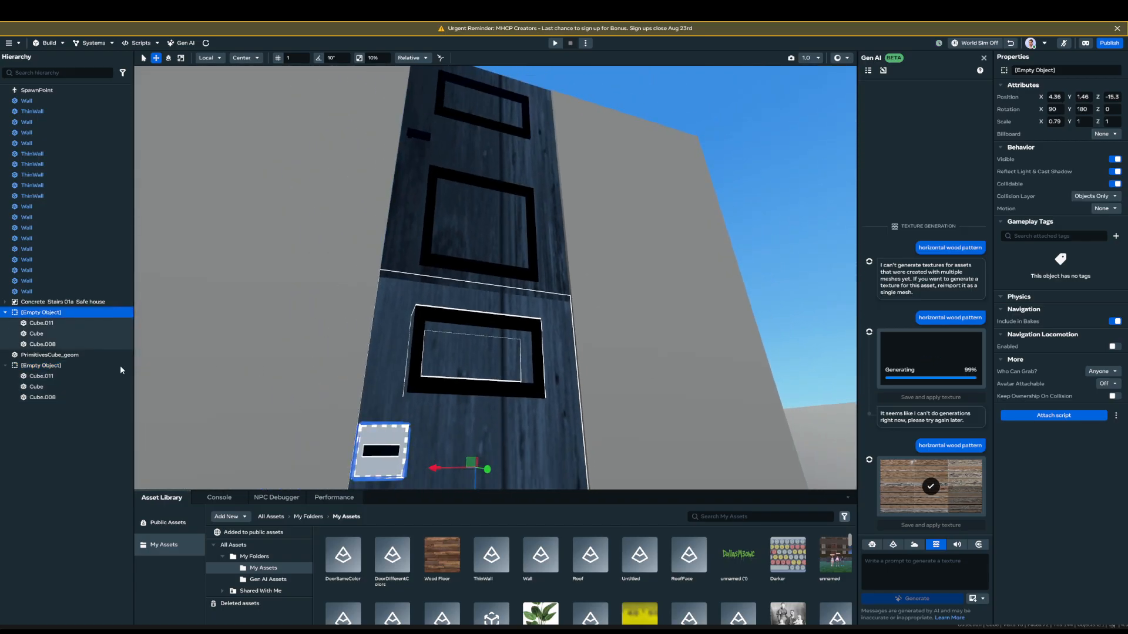
left_click(68, 366)
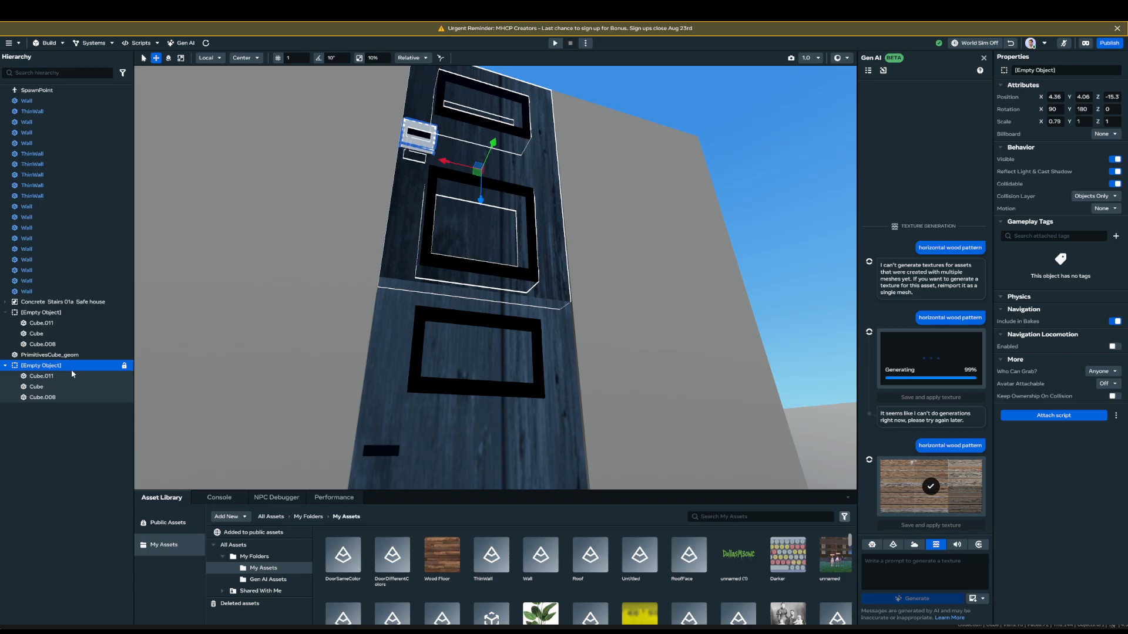
key("Delete")
- Shorten the grouped door to a Z scale of about 0.97 and lower it to a Y position of about 1.41
right_click_drag(375, 306, 537, 319)
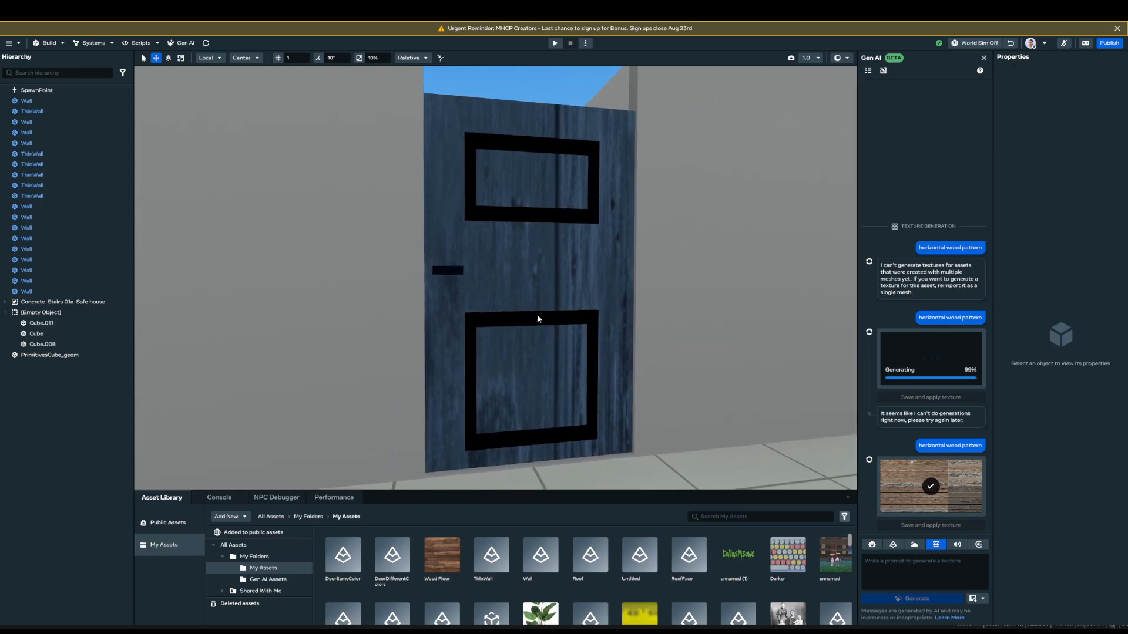
left_click(538, 318)
left_click(59, 312)
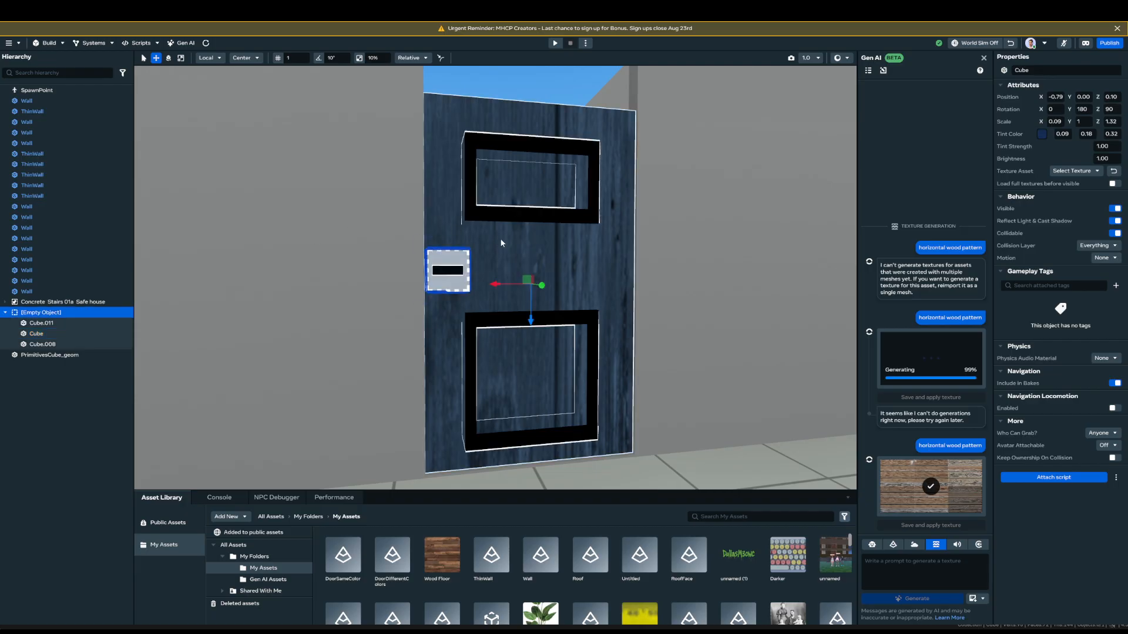
key("r")
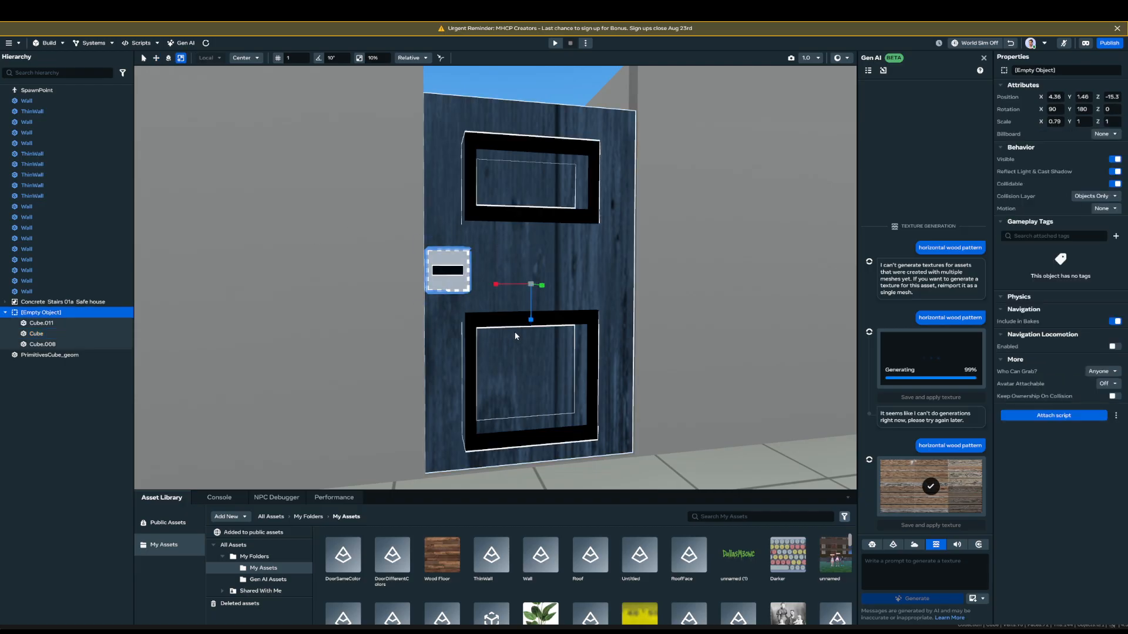
left_click_drag(531, 319, 532, 320)
key("w")
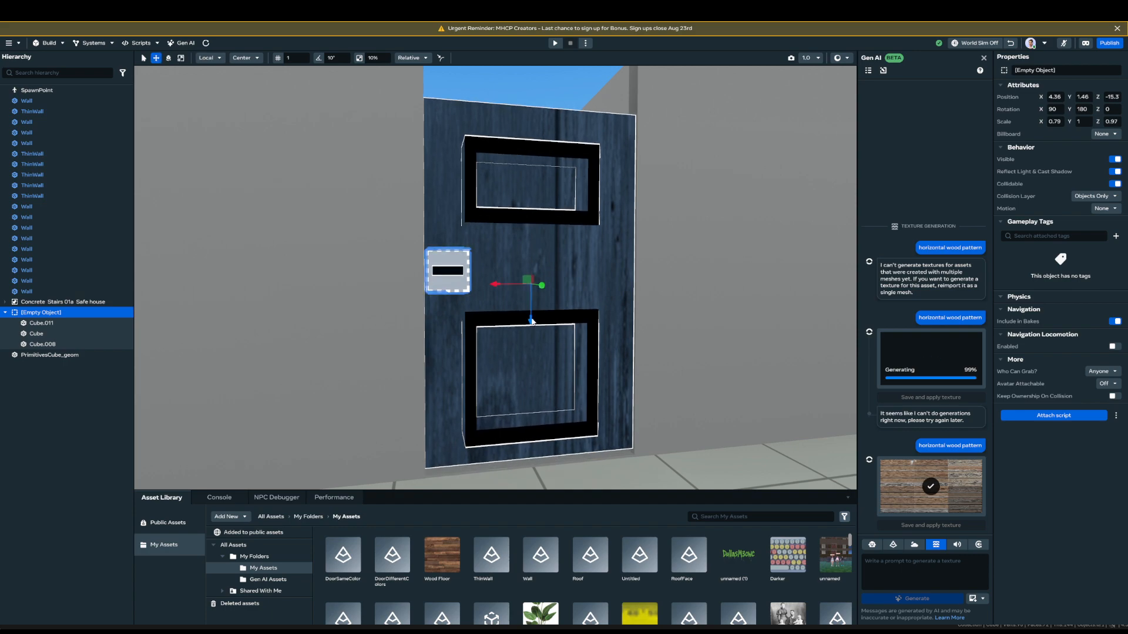
left_click_drag(531, 321, 533, 330)
key("s")
mouse_move(534, 333)
right_mouse_down()
mouse_move(512, 398)
mouse_move(535, 323)
right_mouse_up()
- Duplicate the shortened door group and raise the copy to a Y position of about 4.06 to fill the upper doorway
right_click(548, 305)
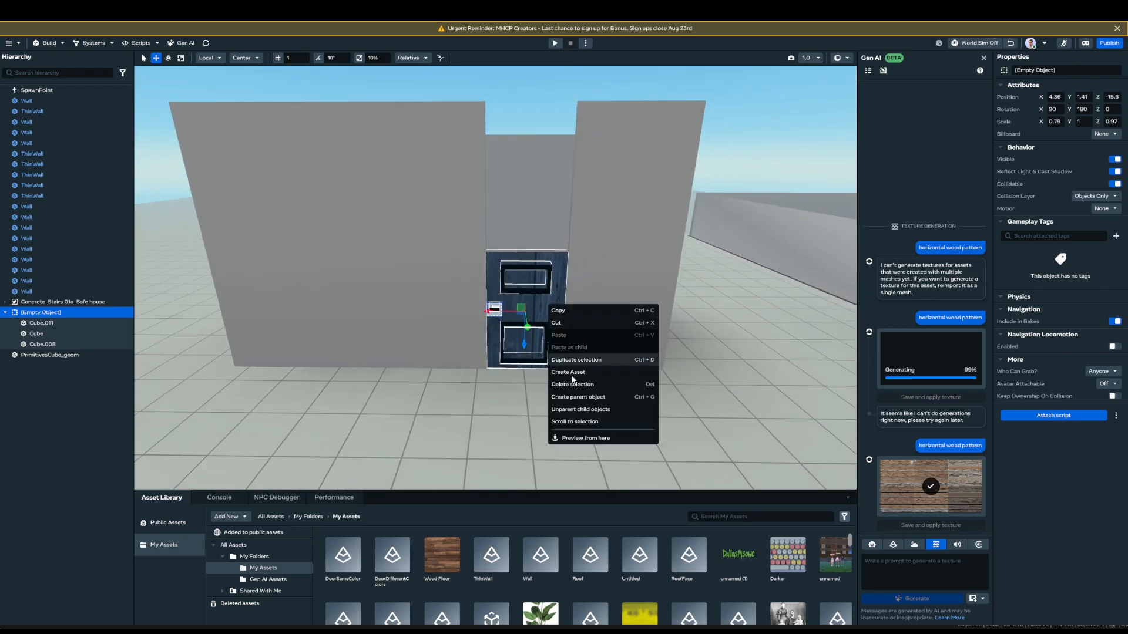
left_click(579, 360)
left_click_drag(525, 347, 530, 222)
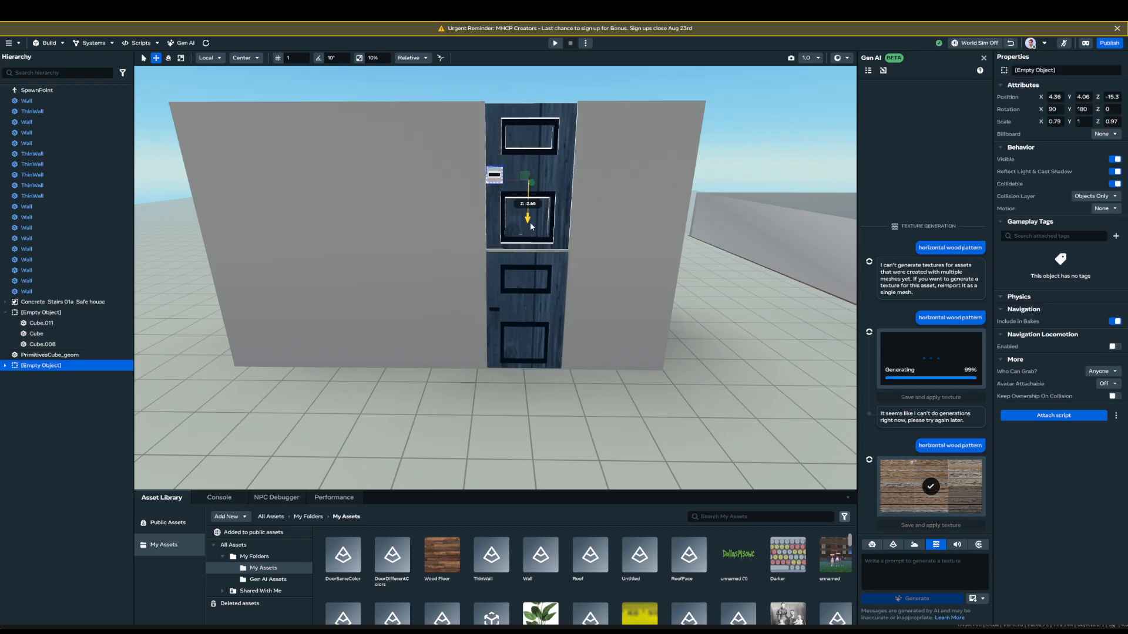
left_click(792, 133)
mouse_move(676, 300)
right_mouse_down()
mouse_move(650, 340)
mouse_move(687, 267)
mouse_move(725, 288)
mouse_move(659, 296)
right_mouse_up()
key("w")
key("a")
key("d")
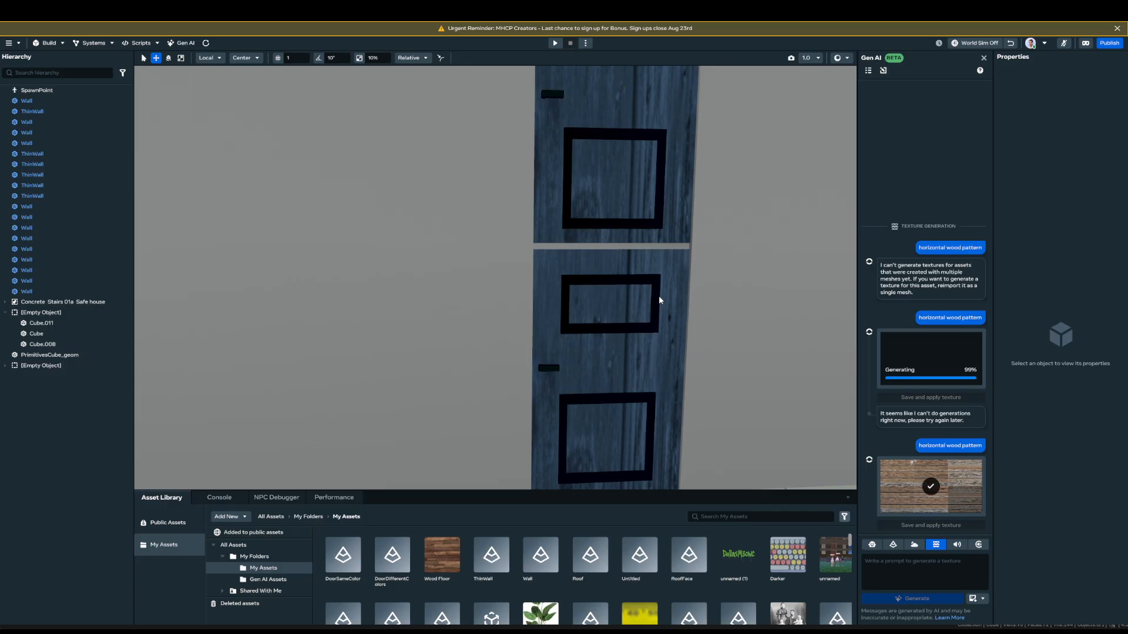
- Play-test from the ground in front of the building, walking the avatar inside, up the stairs and out through the upper door
right_click_drag(551, 342, 823, 414)
right_click(626, 368)
left_click(666, 376)
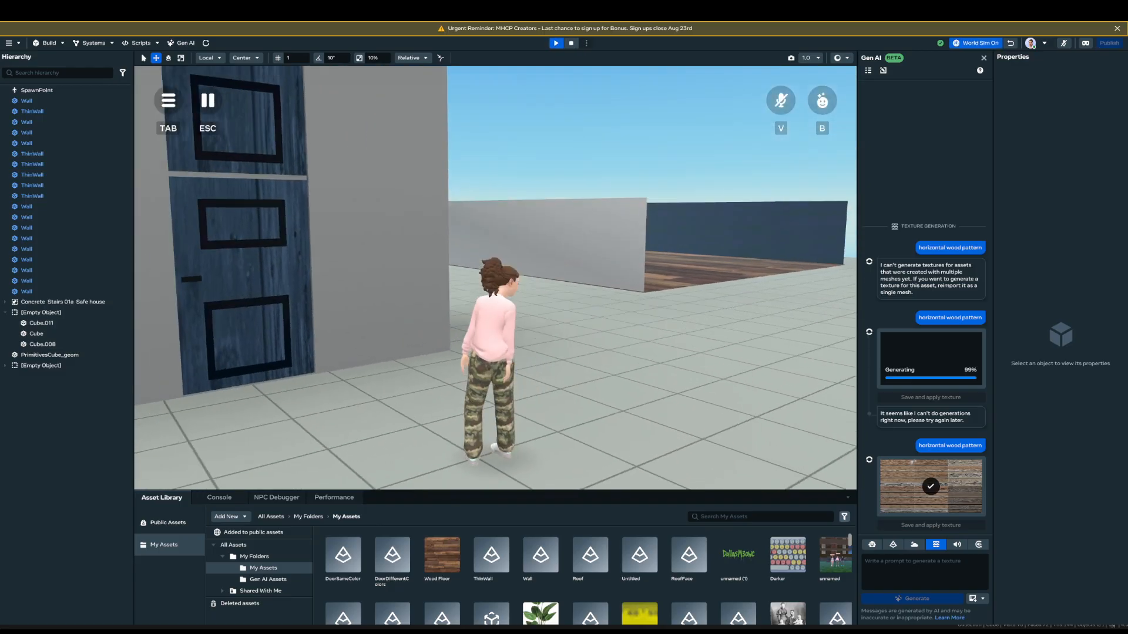
key("a")
key("w")
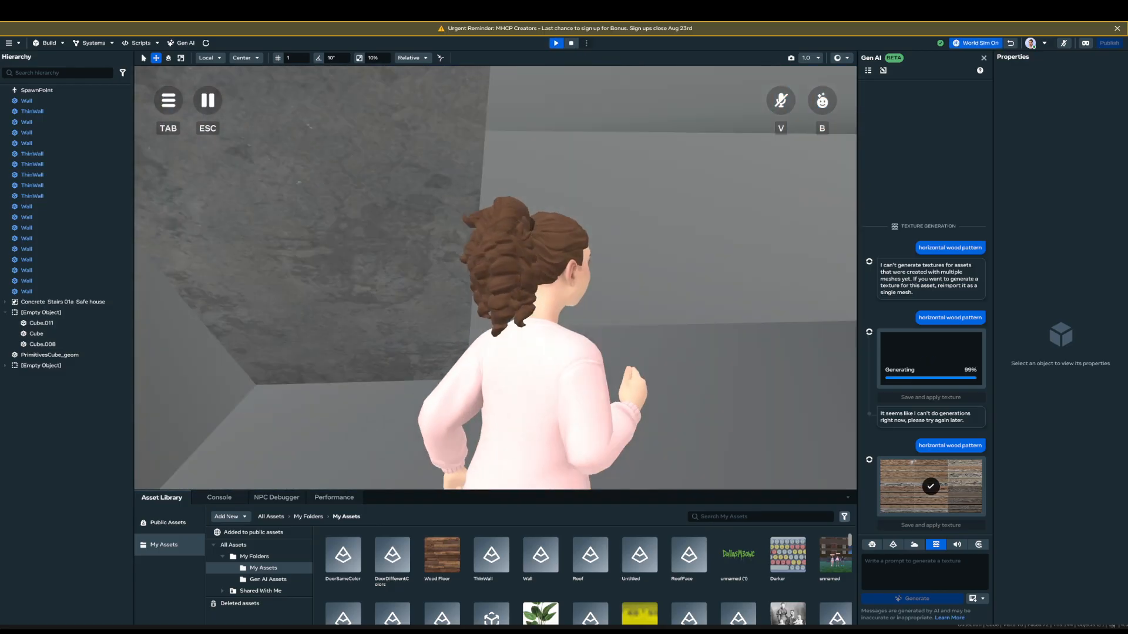
key("d")
key("w")
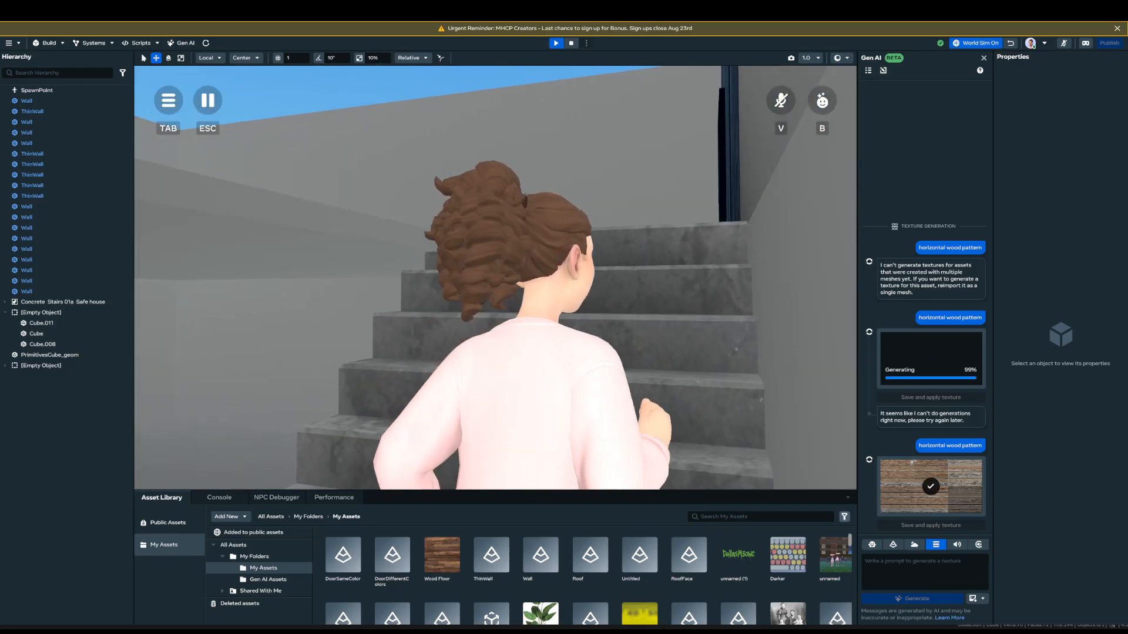
key("d")
key("w")
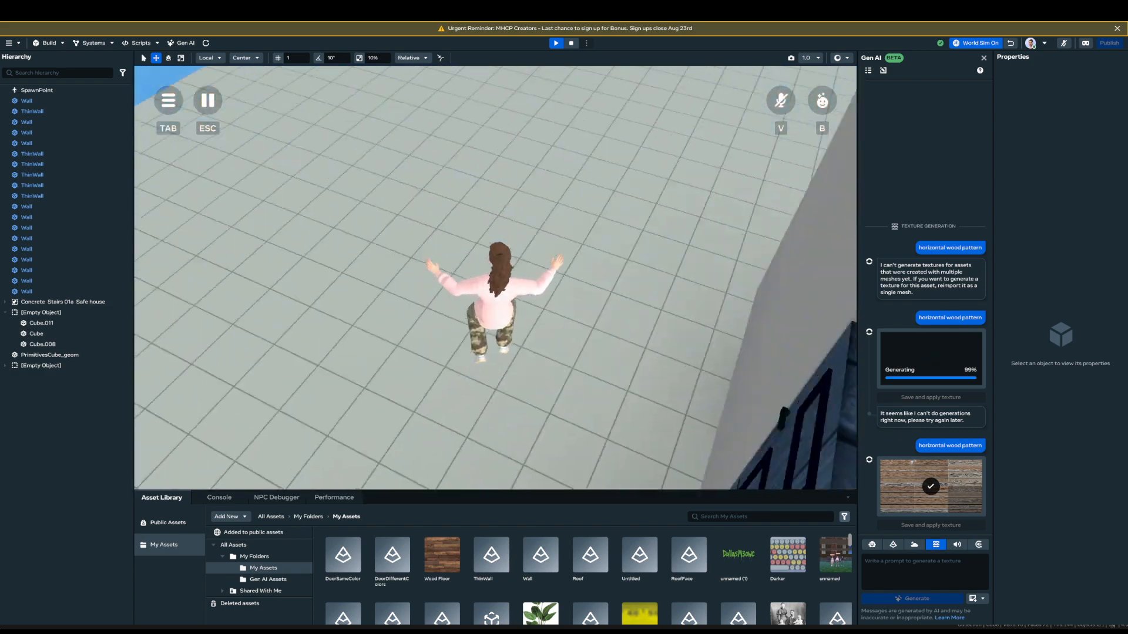
key("s")
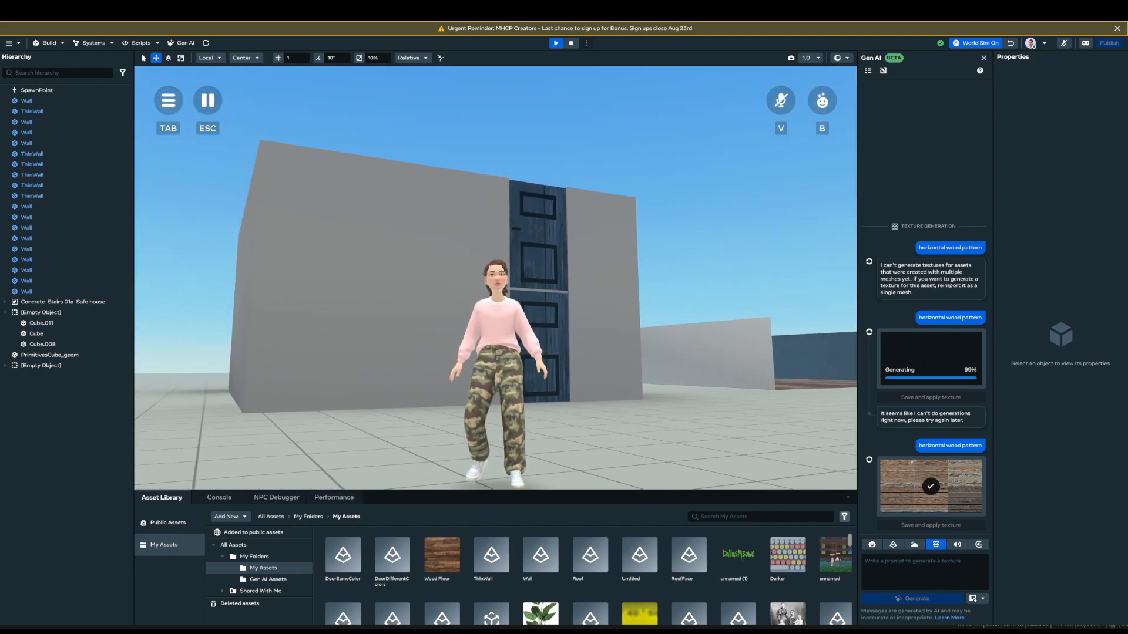
key("w")
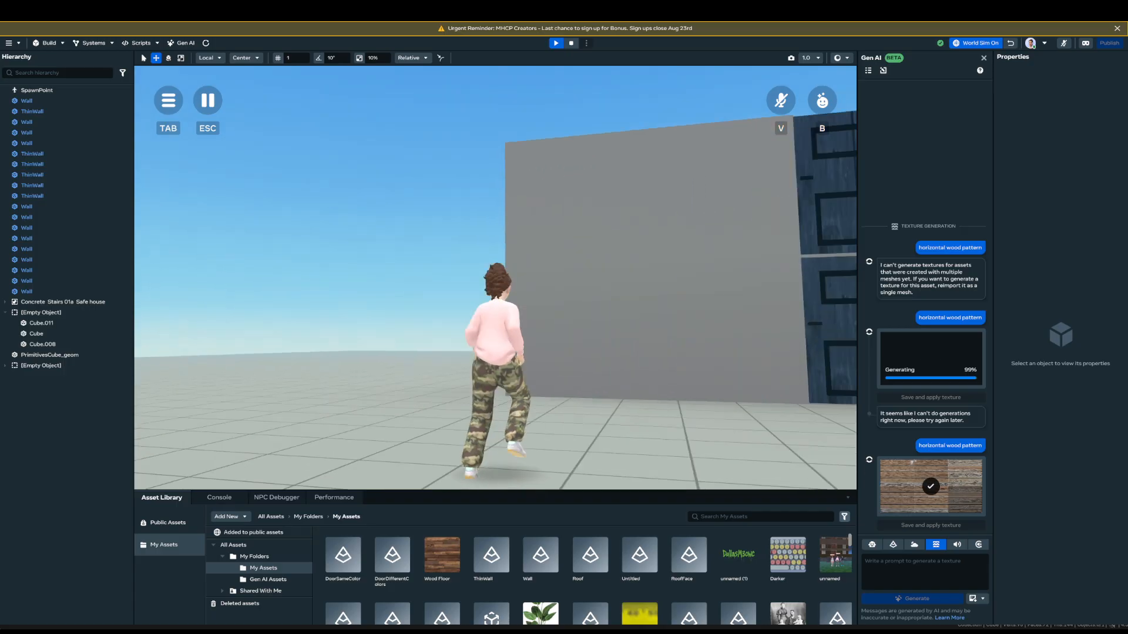
- Walk the avatar around the wooden crate and back towards the building to view both doors from outside
key("a")
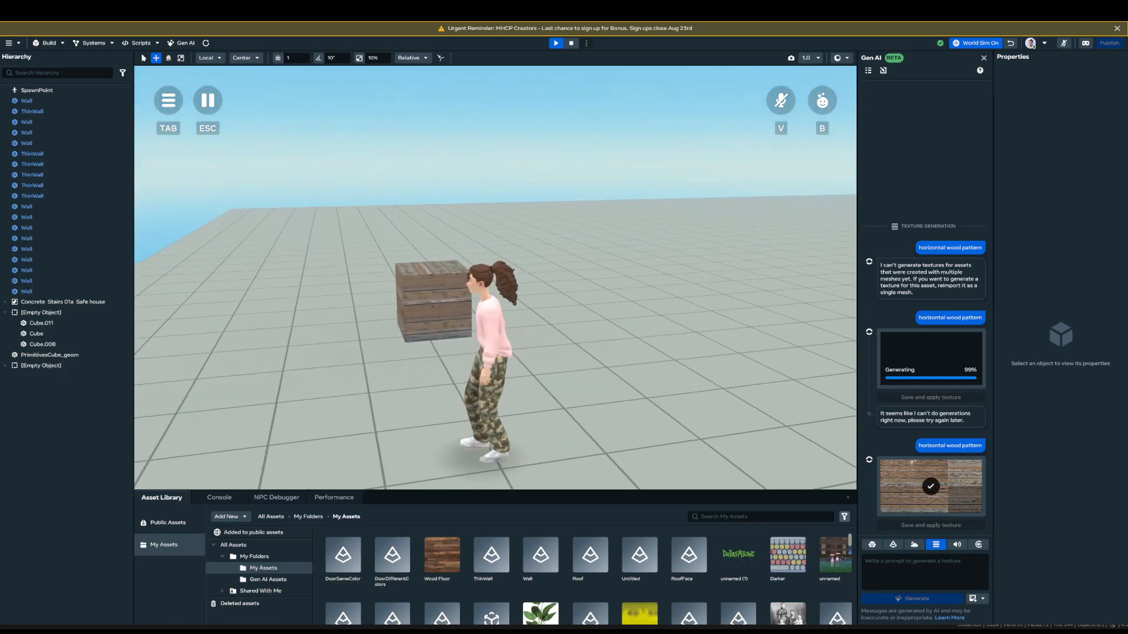
left_click(552, 221)
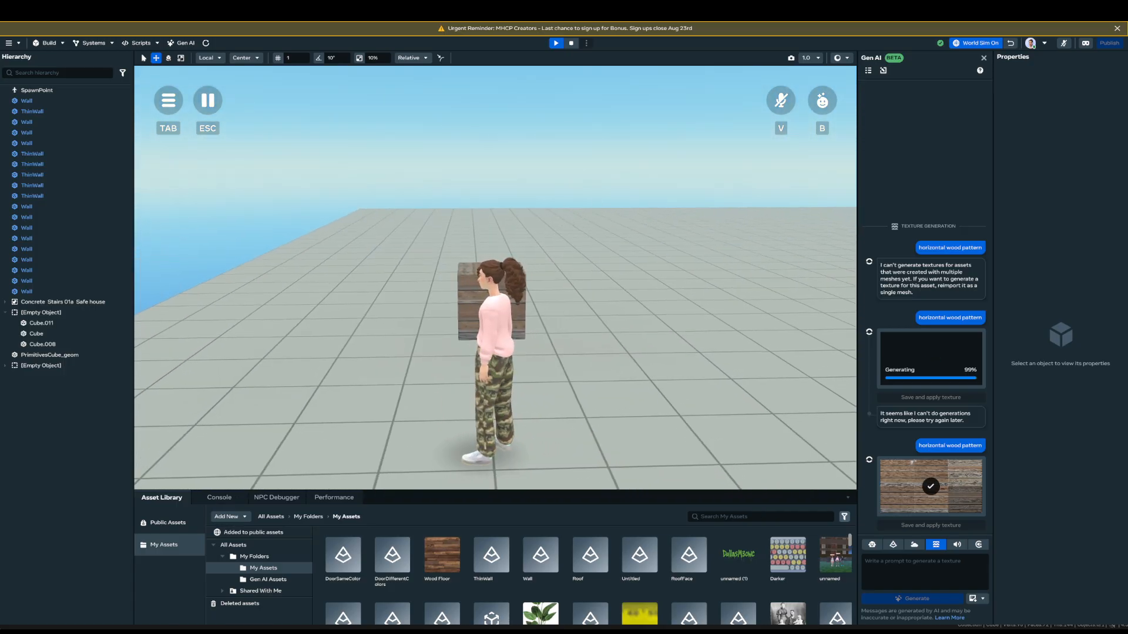
key("w")
key("d")
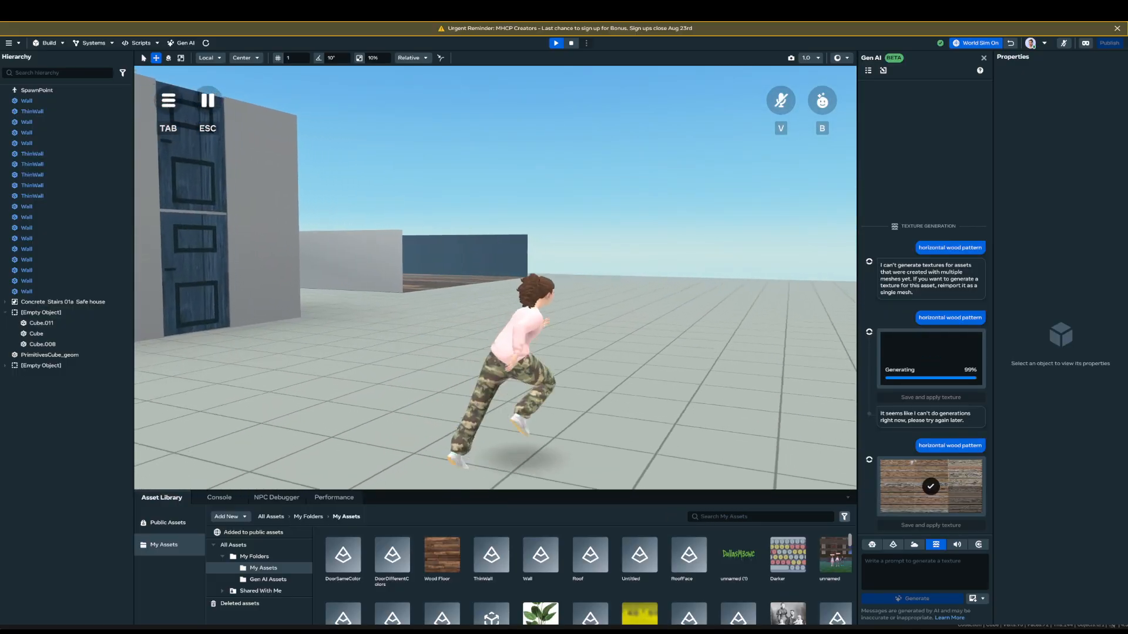
key("d")
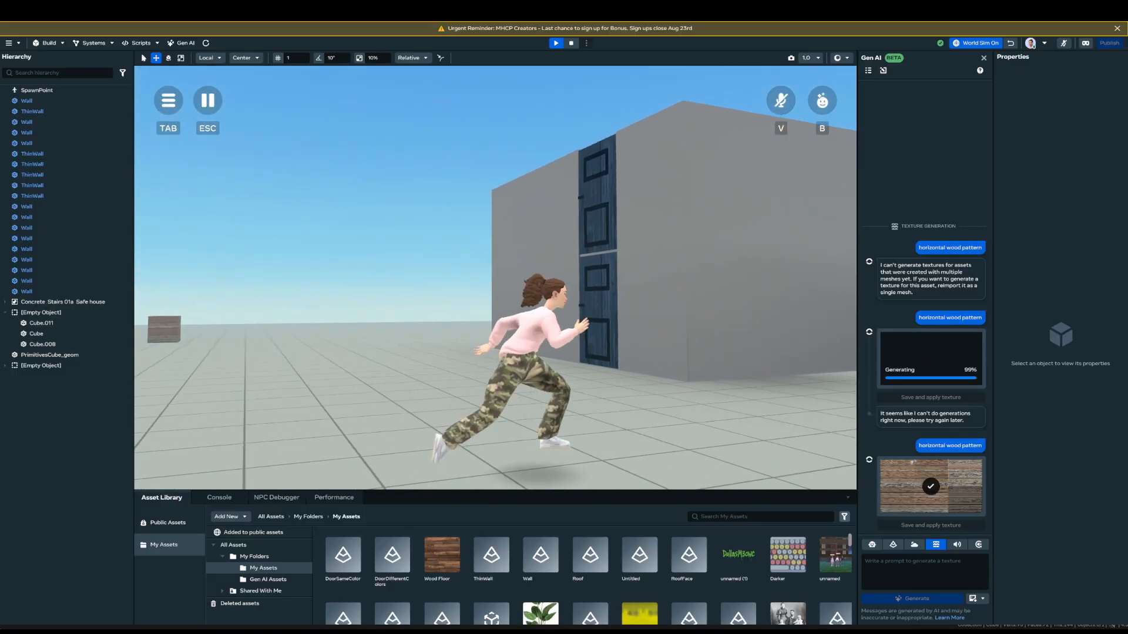
key("s")
key("w")
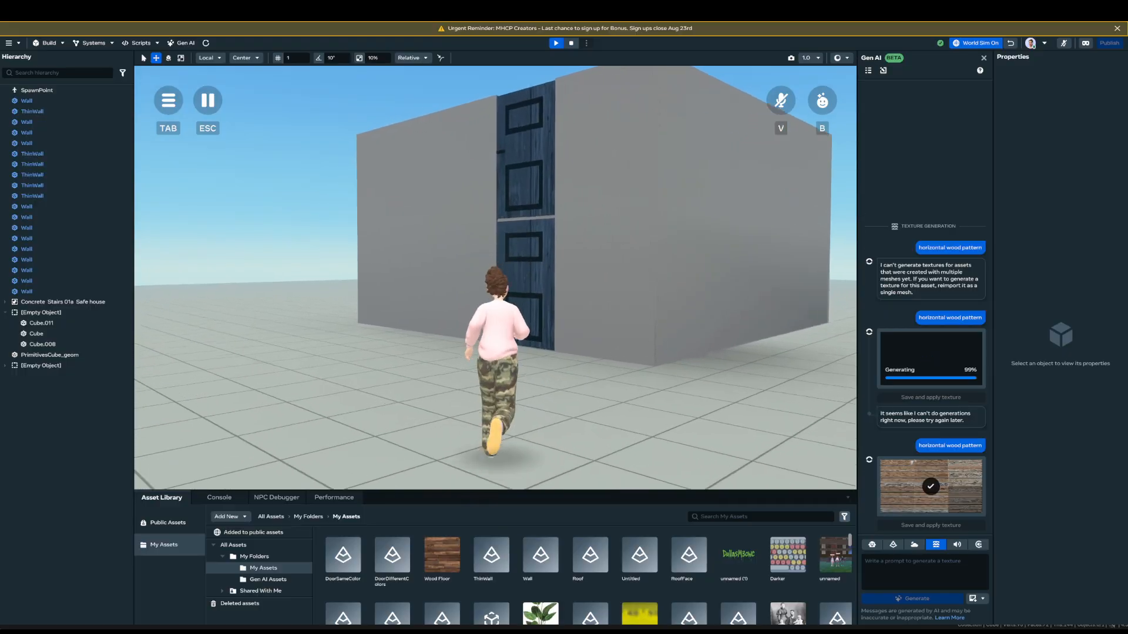
key("a")
key("d")
key("w")
key("d")
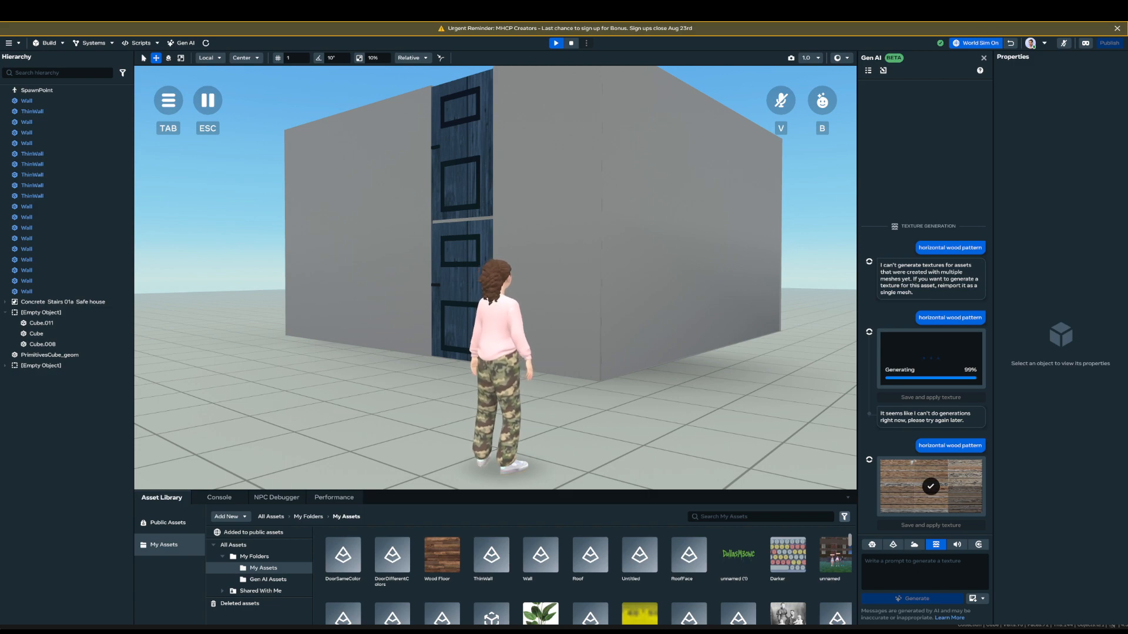
key("Escape")
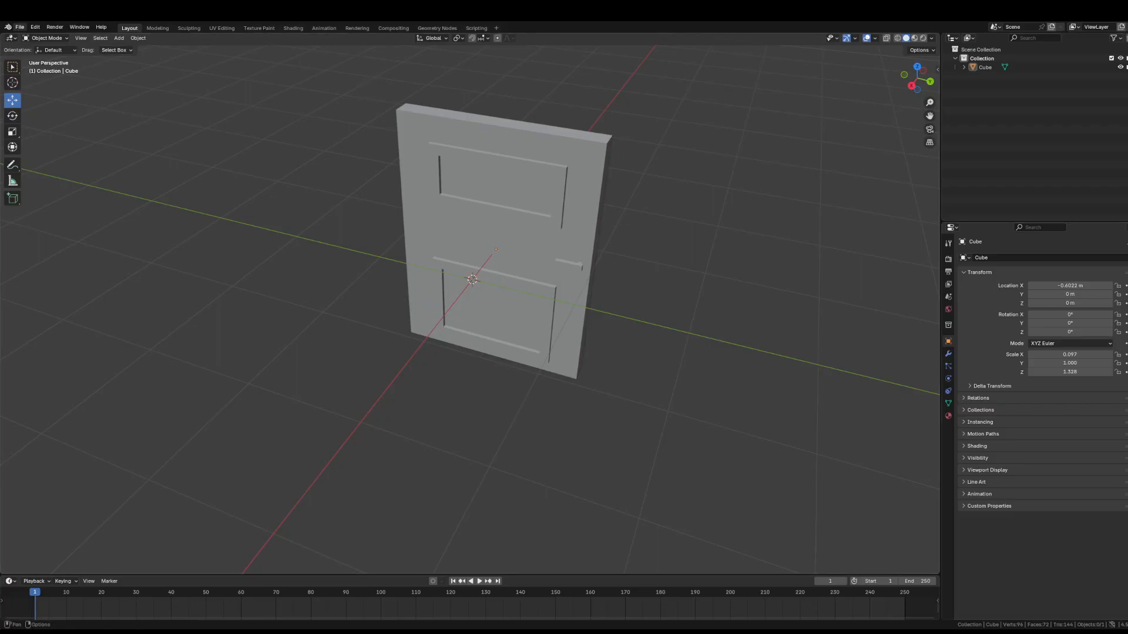
- Switch to Blender, save the door file, and start a new General file
left_click(19, 27)
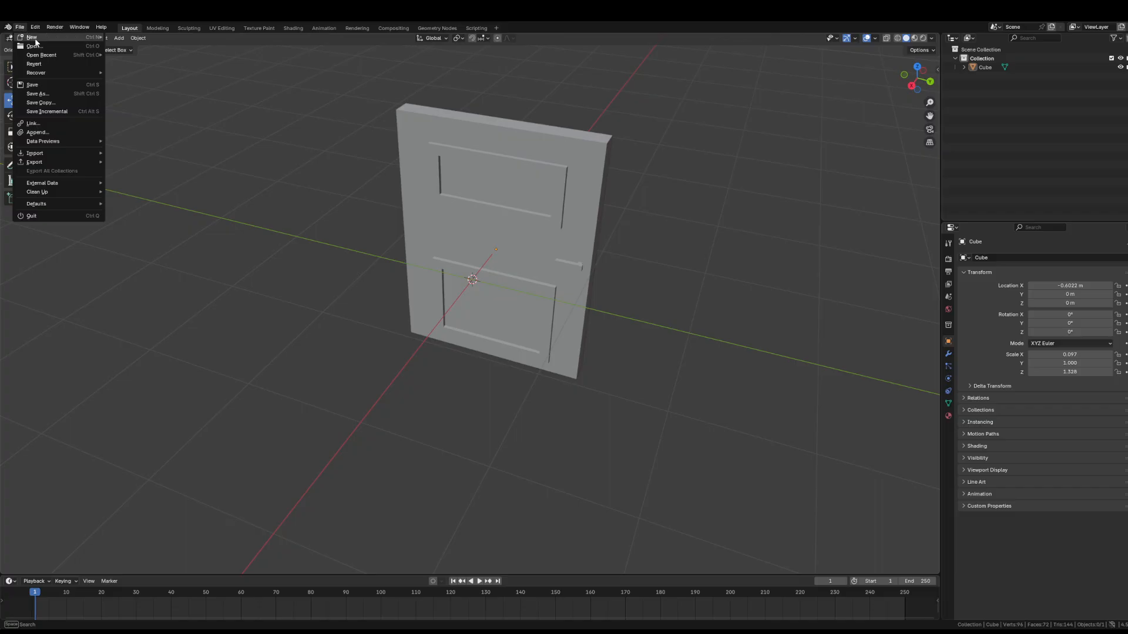
left_click(42, 89)
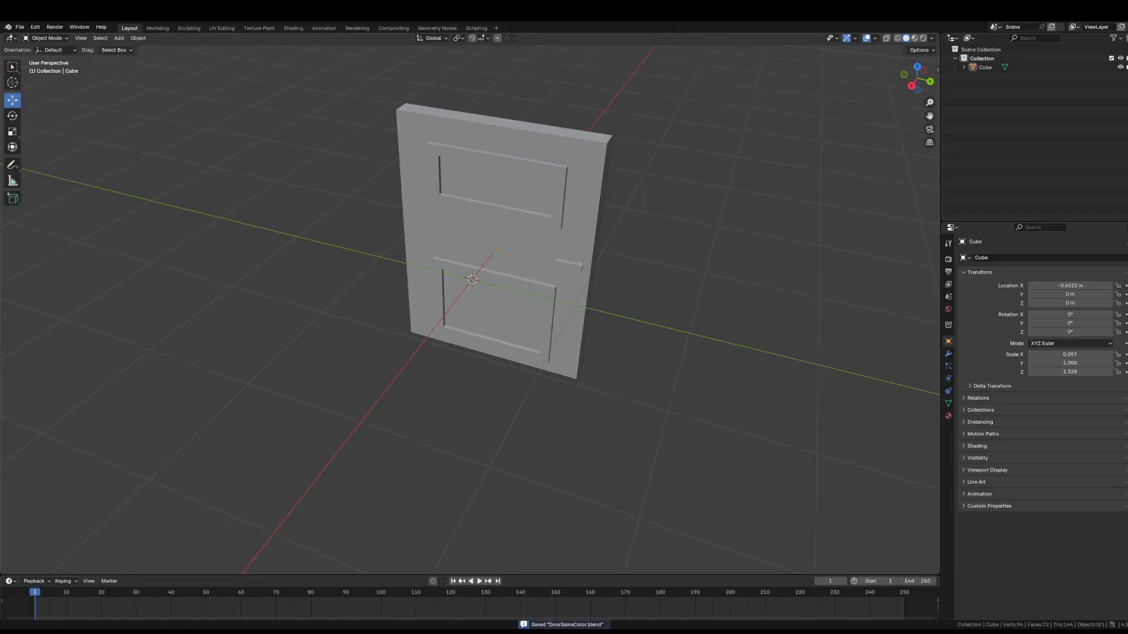
left_click(19, 27)
mouse_move(35, 38)
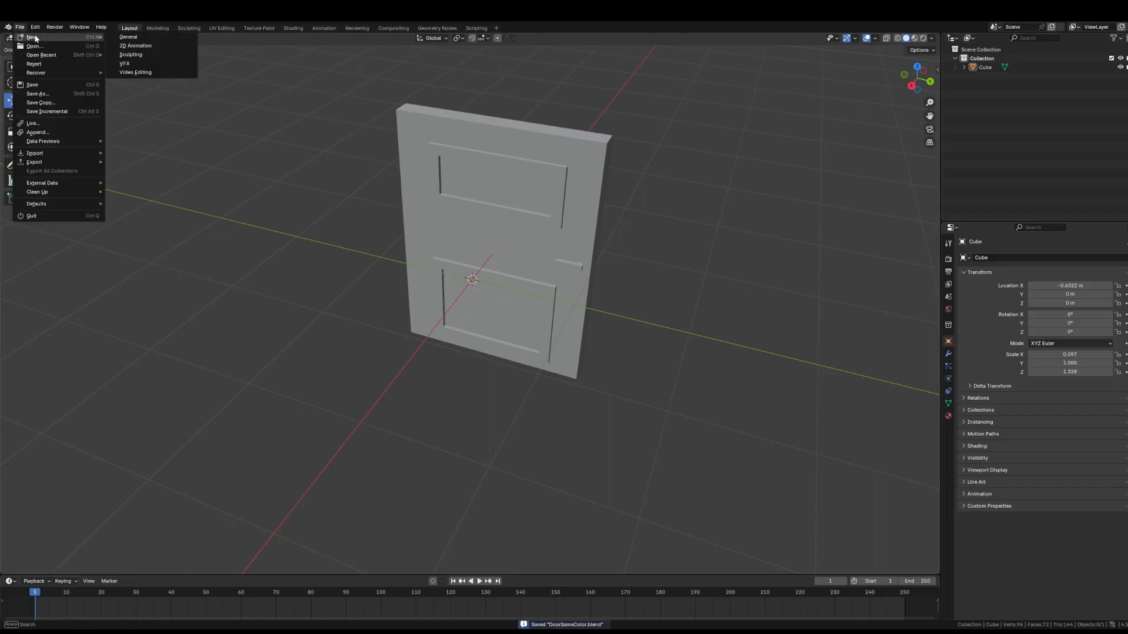
left_click(140, 38)
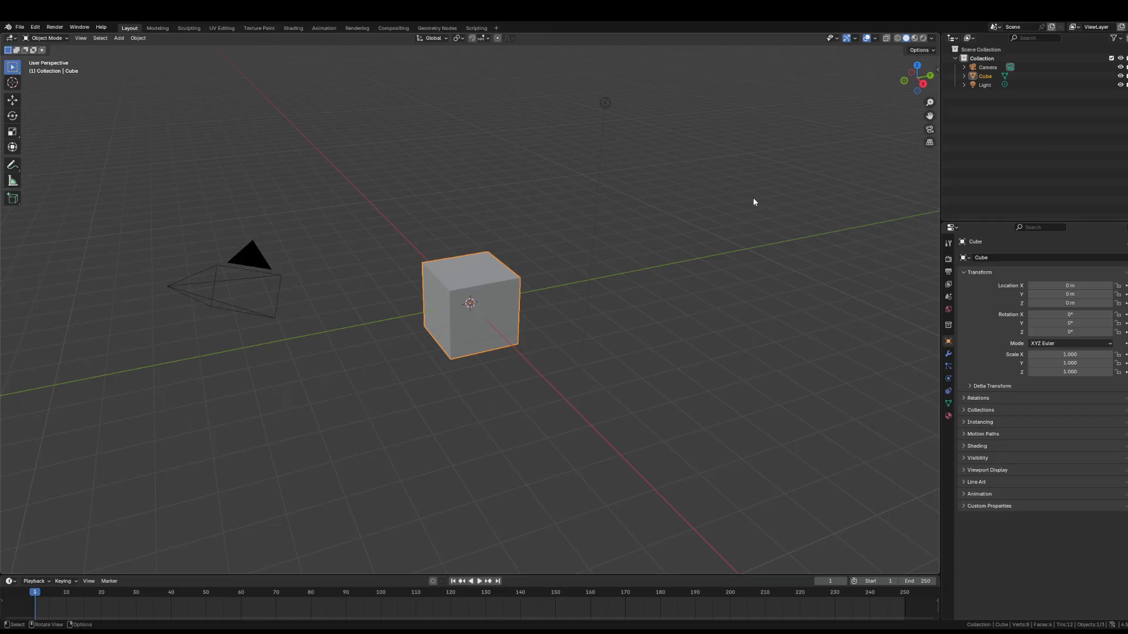
- Delete the default camera, cube and light so the new scene is empty
left_click(990, 68)
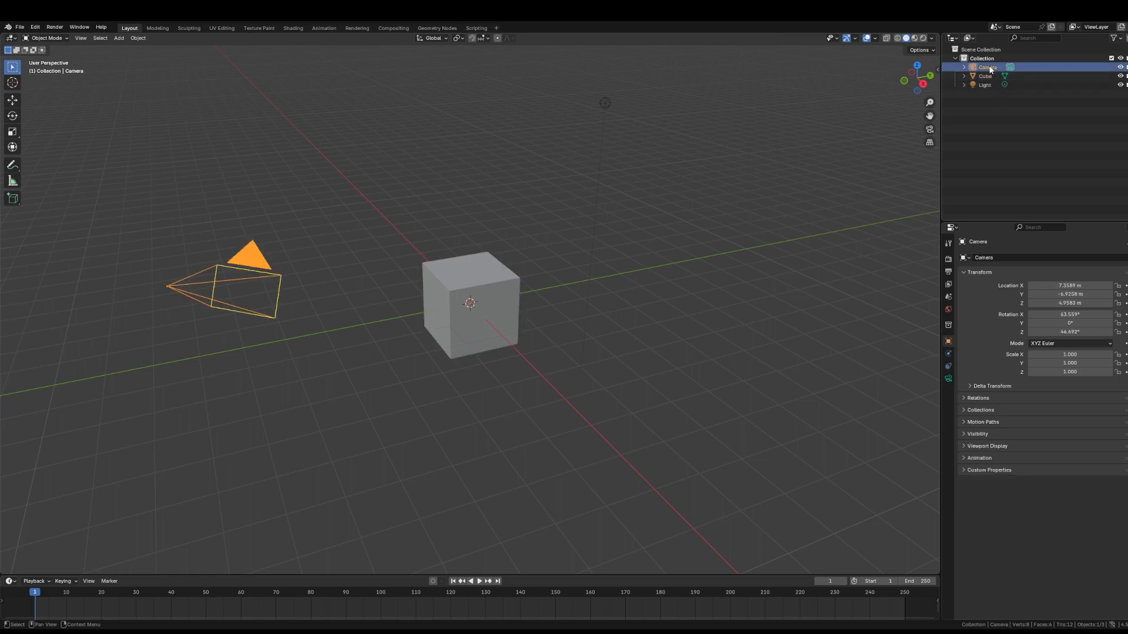
key("Delete")
left_click(987, 68)
key("Delete")
left_click(984, 68)
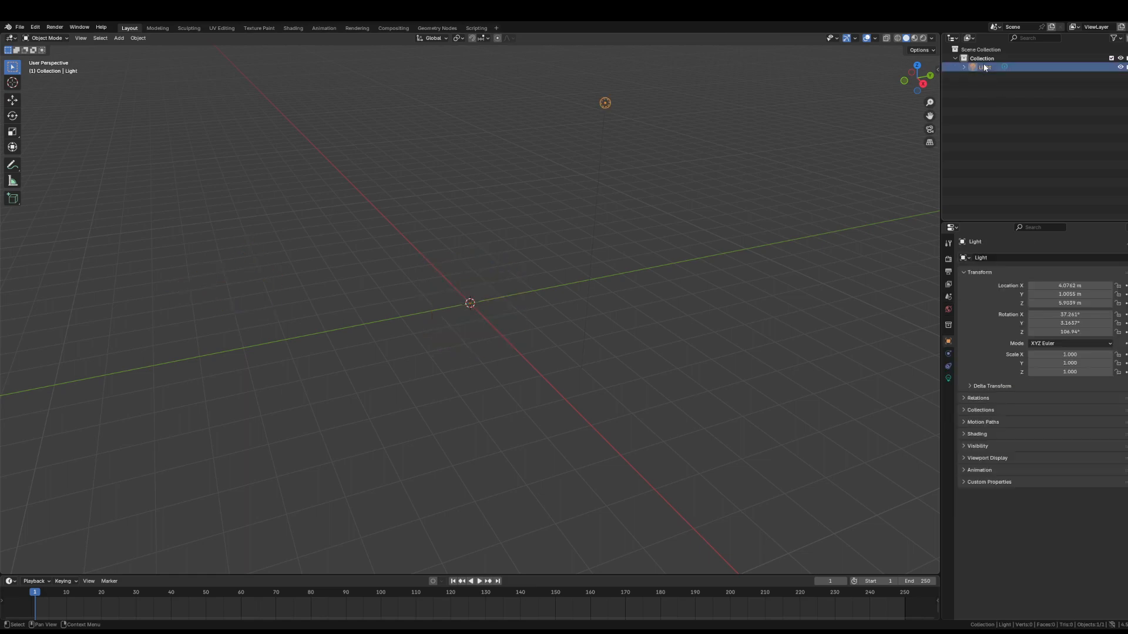
key("Delete")
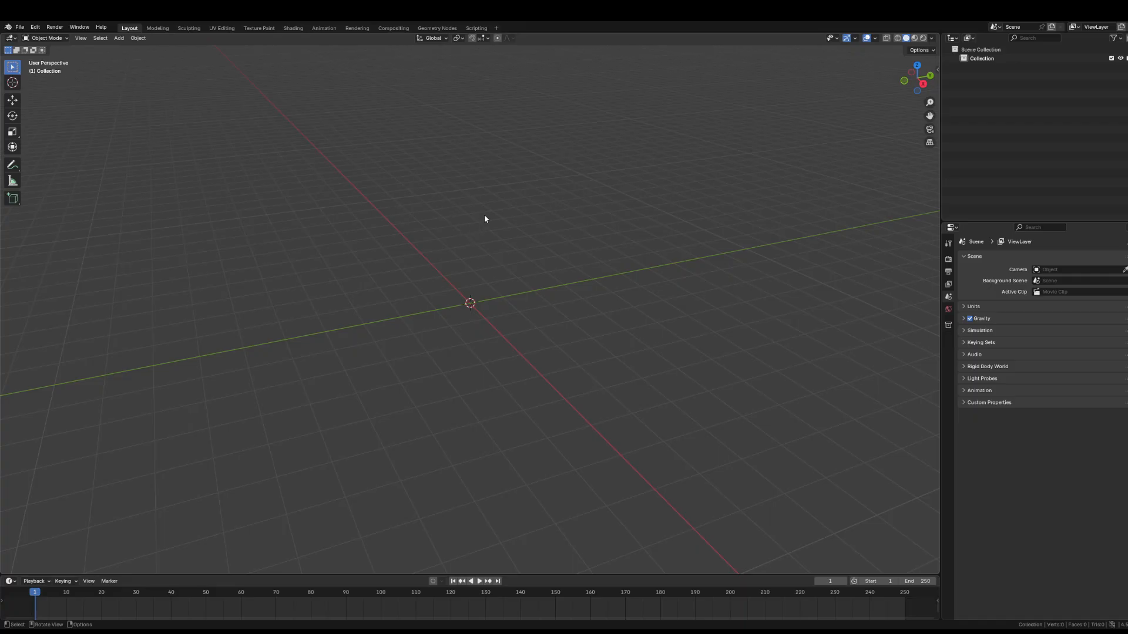
- Add a cube mesh at the origin of the empty scene
key("shift+a")
mouse_move(485, 216)
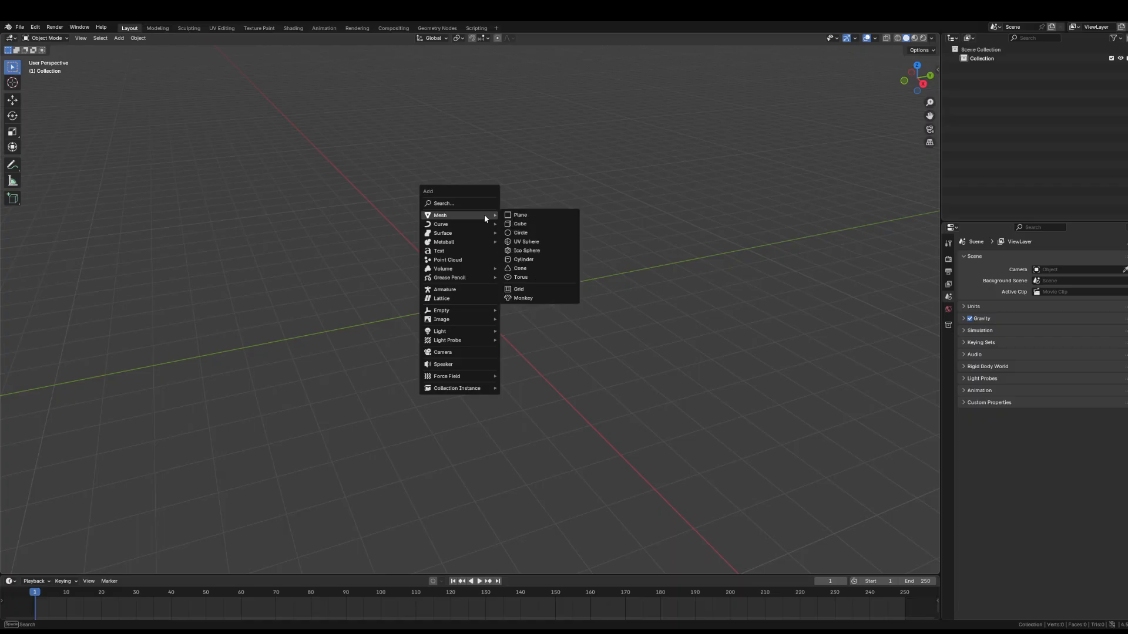
left_click(520, 224)
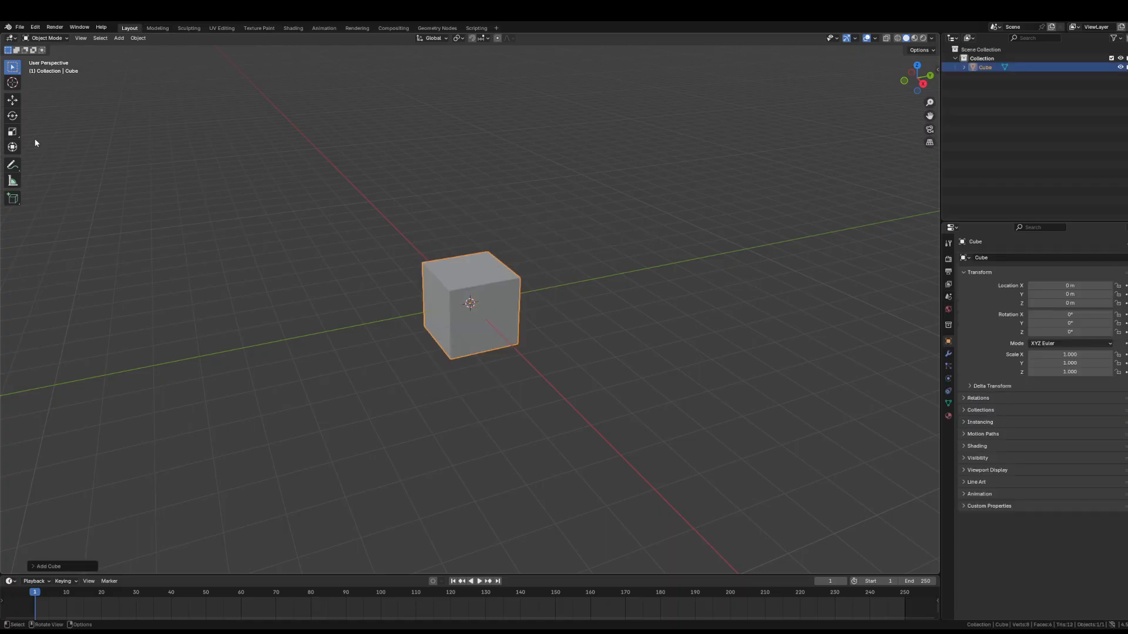
- Flatten the cube into a thin slab by scaling it along Z to about 0.054
left_click(12, 116)
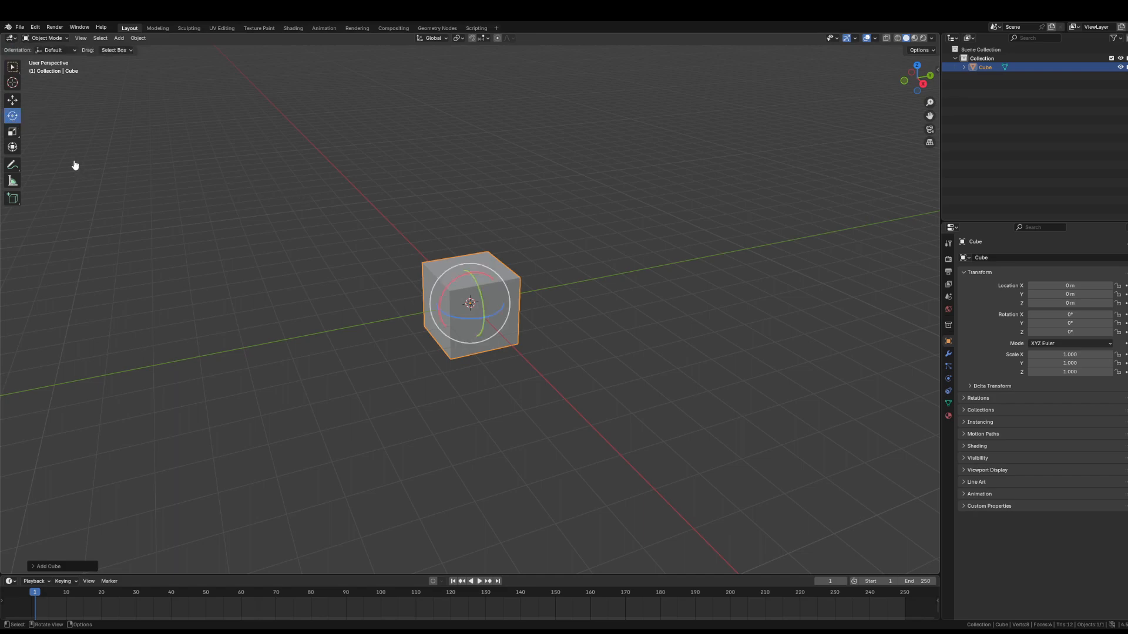
left_click(13, 131)
middle_click_drag(390, 237, 541, 301)
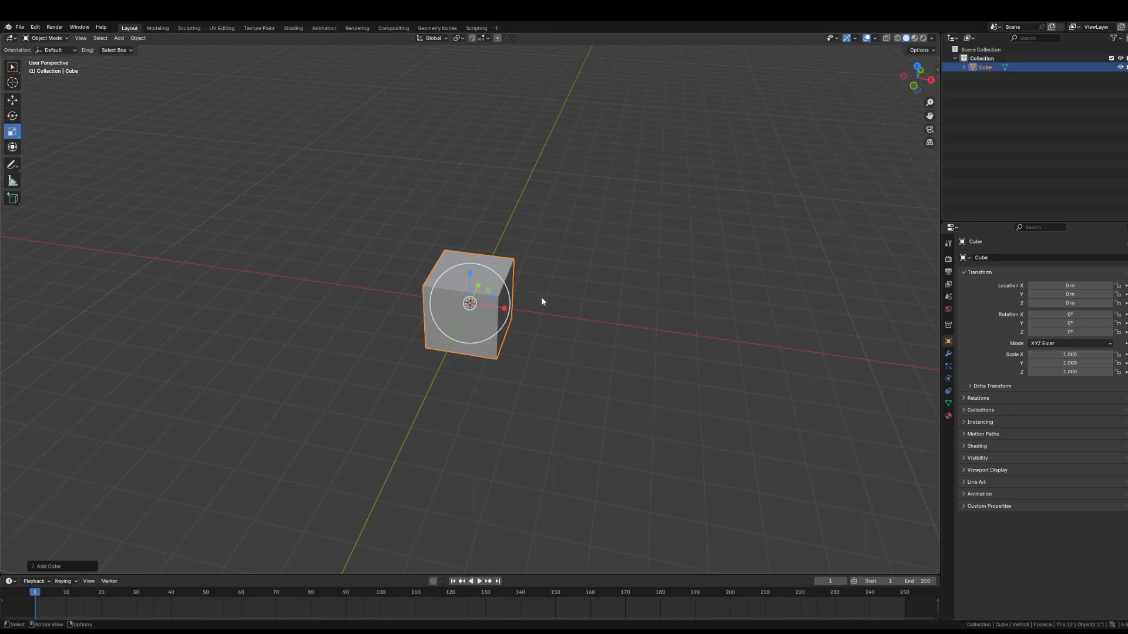
middle_click_drag(584, 318, 534, 316)
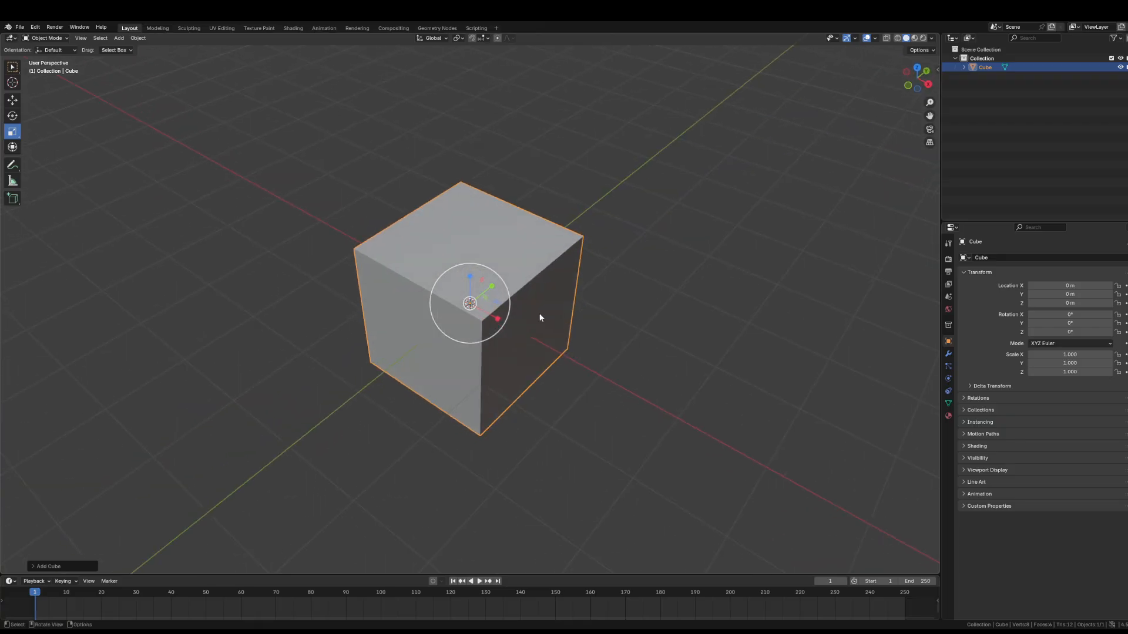
middle_click_drag(626, 278, 622, 262)
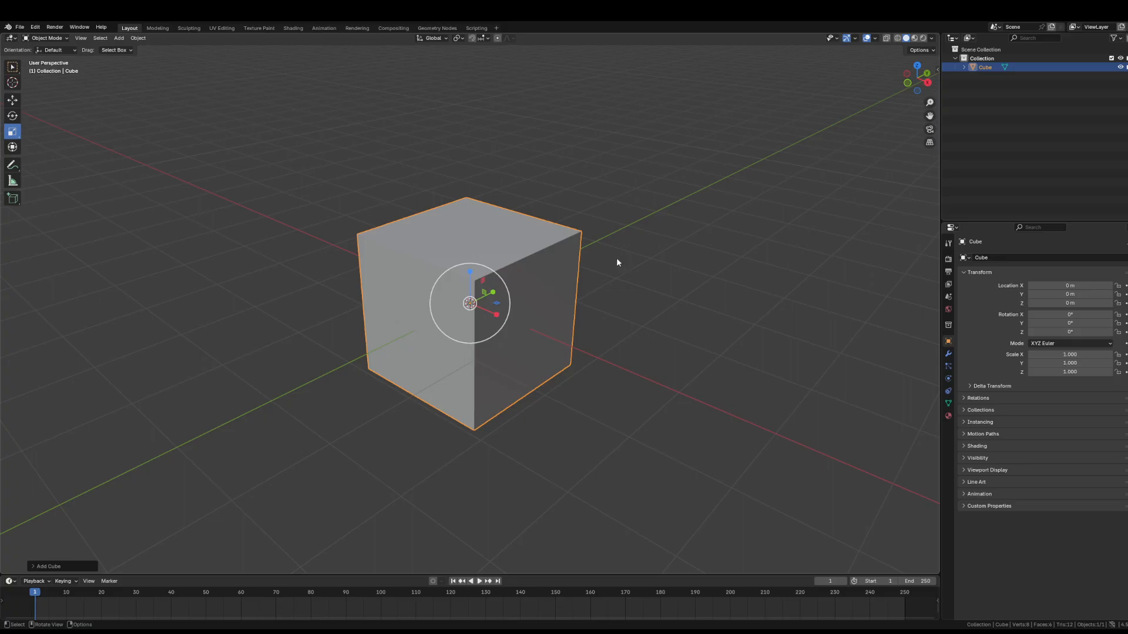
left_click_drag(470, 273, 471, 312)
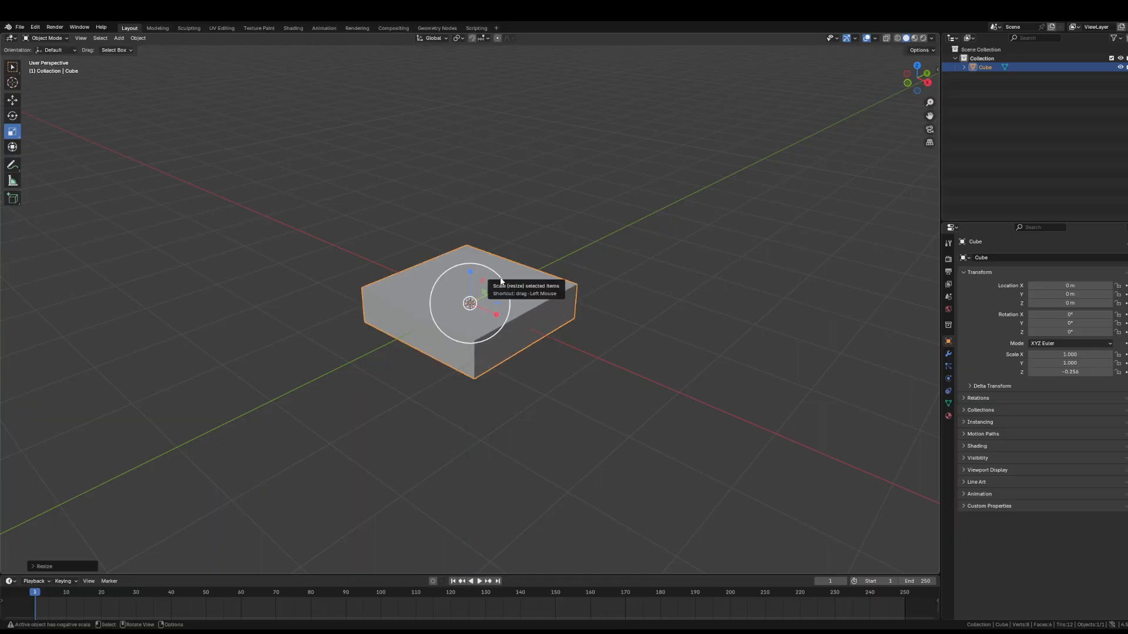
key("ctrl+z")
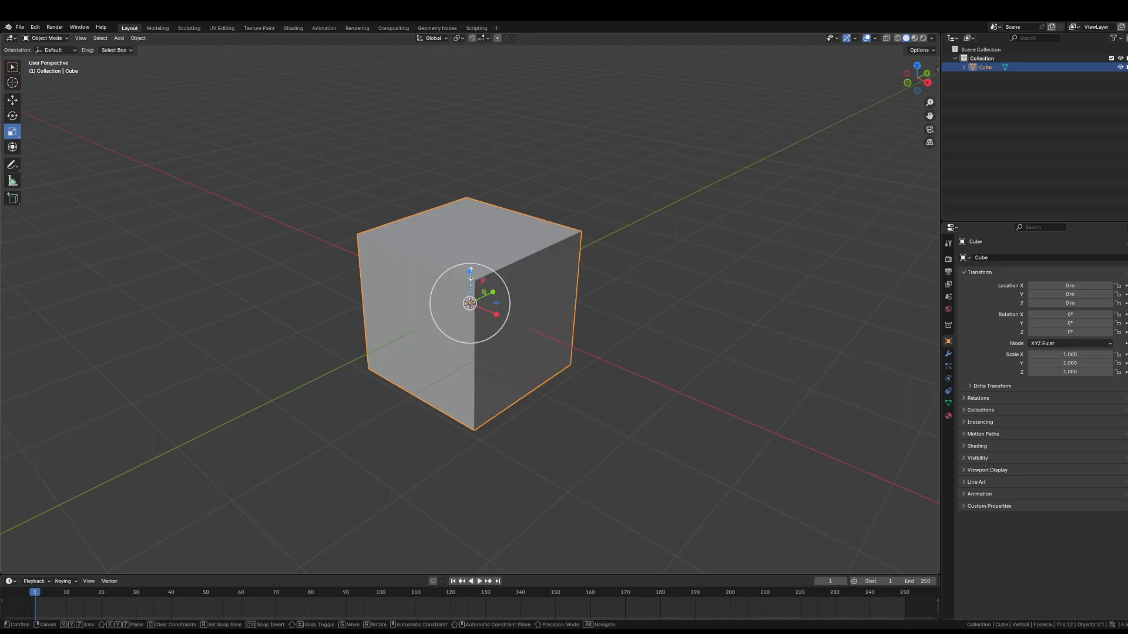
left_click_drag(475, 276, 469, 299)
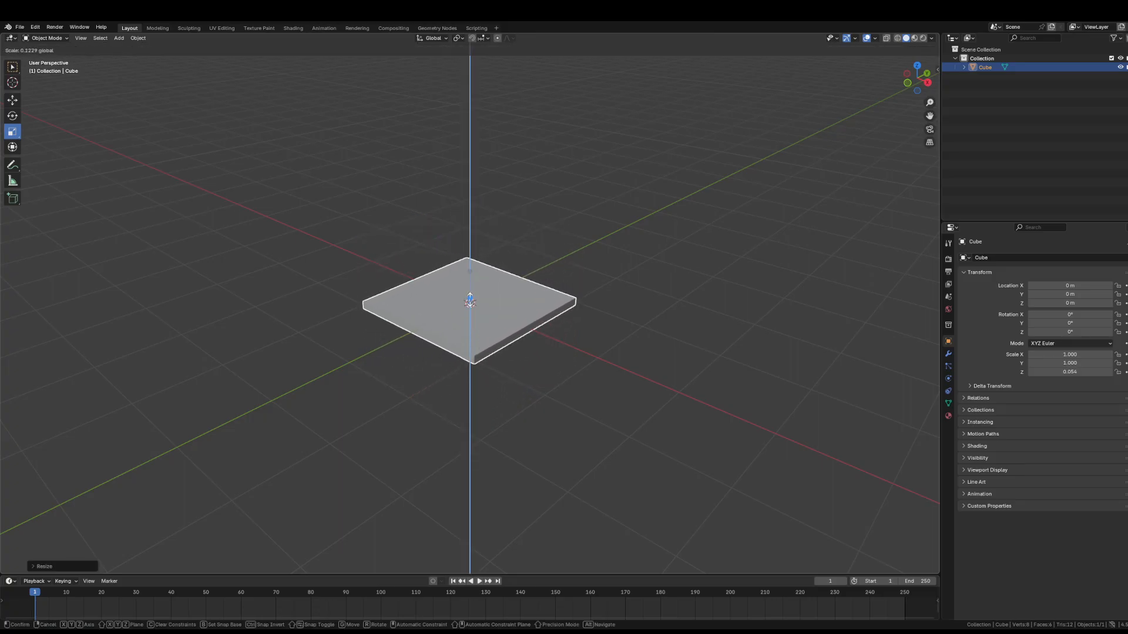
left_click_drag(469, 299, 470, 301)
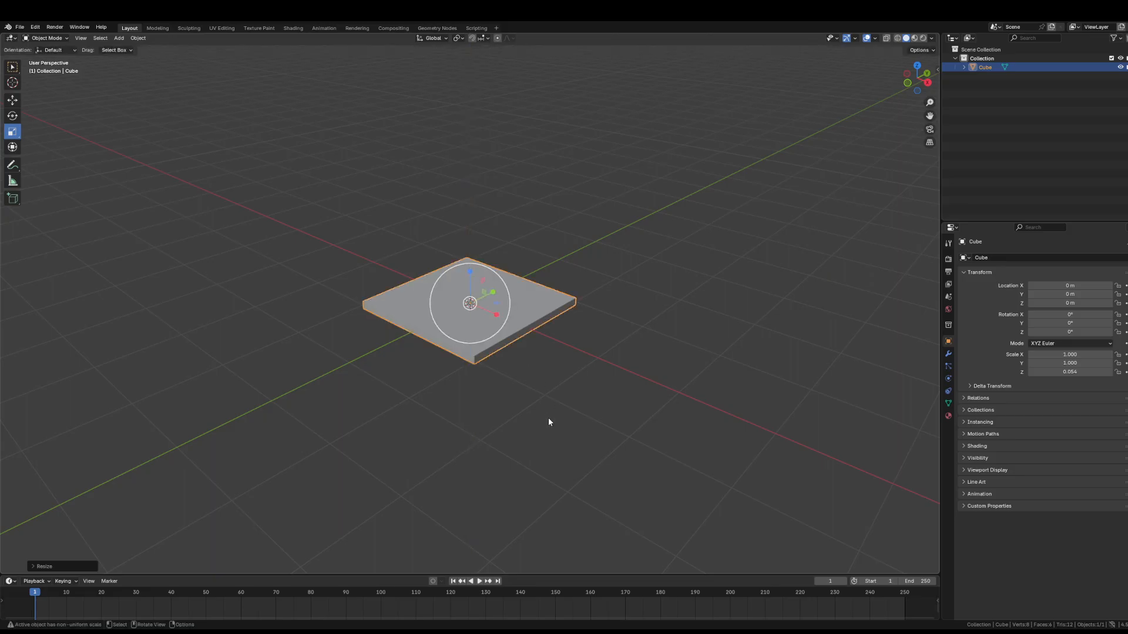
- Narrow the slab into a long plank by scaling it along X to about 0.282, and deselect it
scroll(546, 417, "up", 3)
middle_click_drag(545, 407, 551, 382)
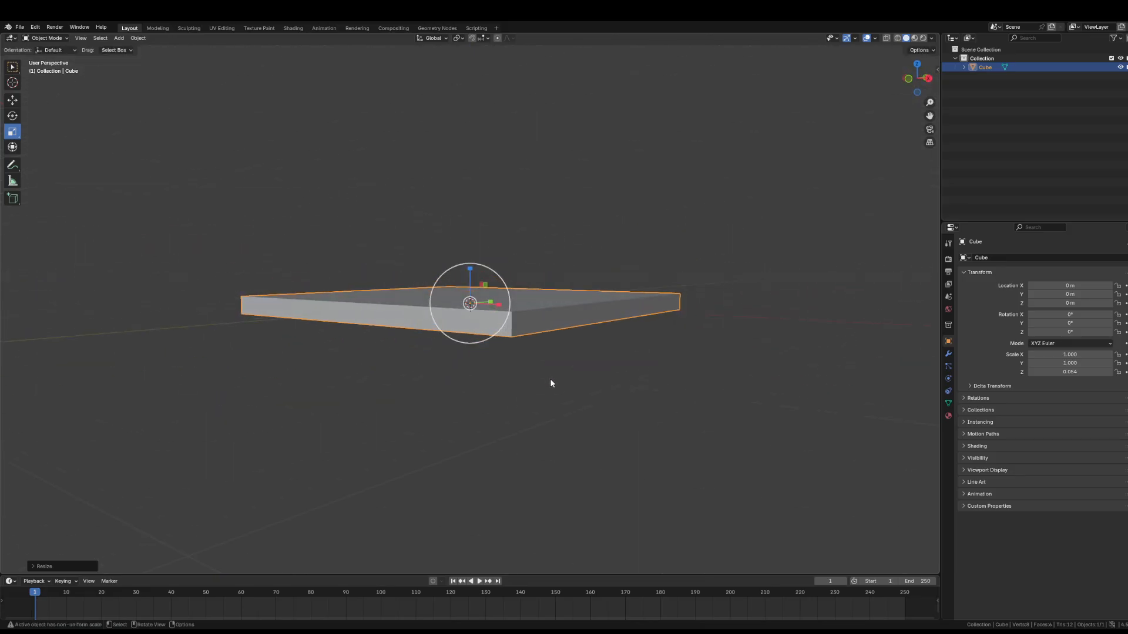
middle_click_drag(652, 386, 682, 393)
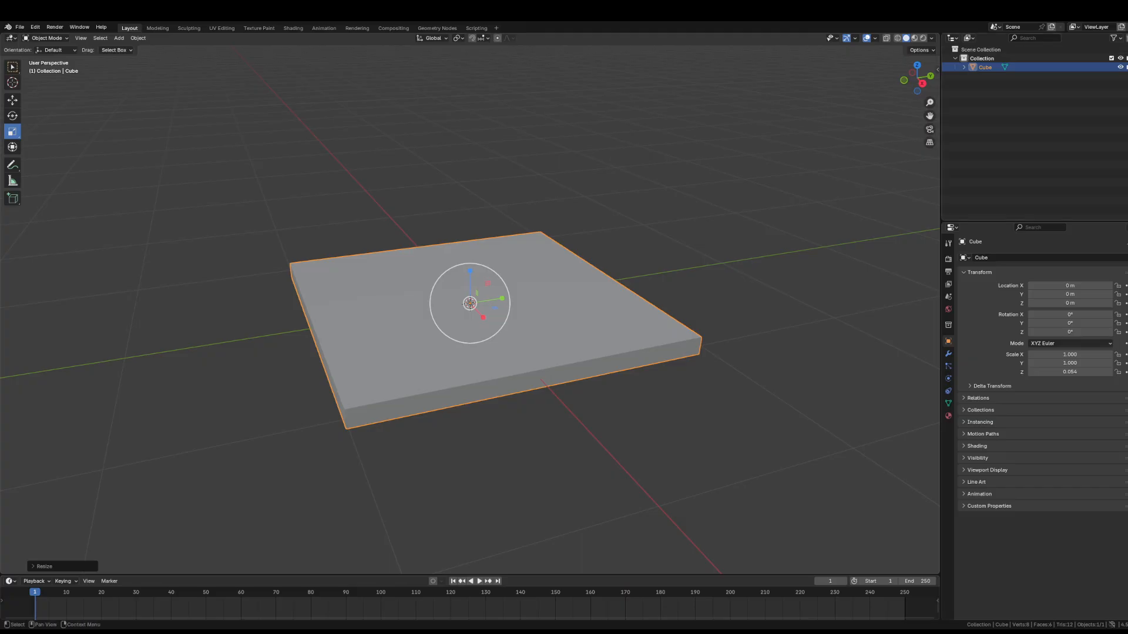
middle_click_drag(739, 205, 732, 211)
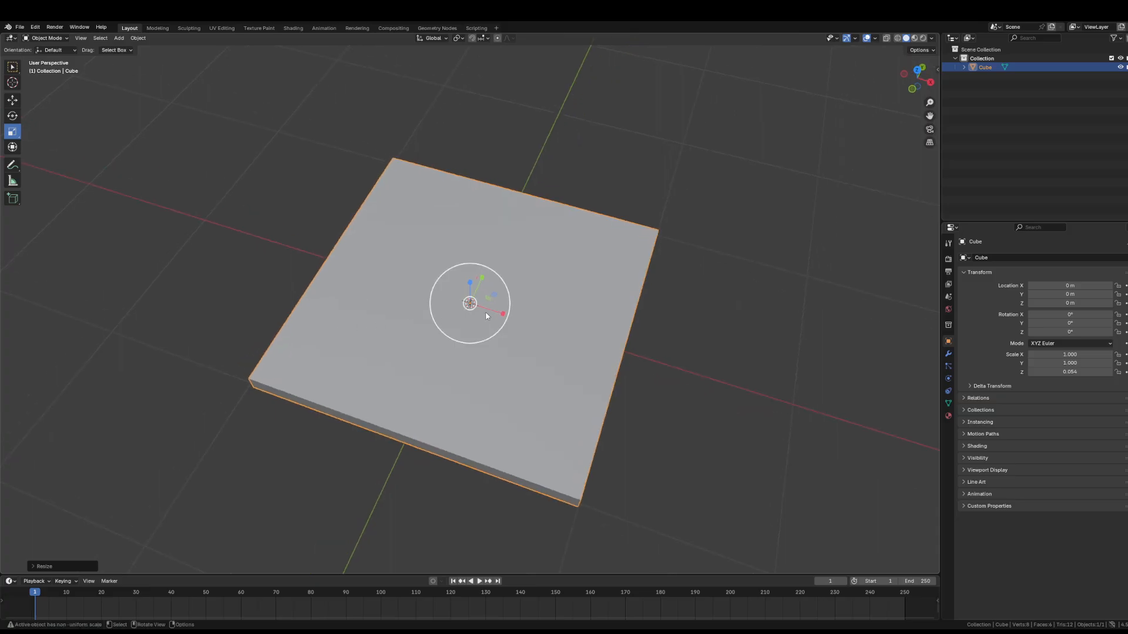
left_click_drag(501, 316, 488, 310)
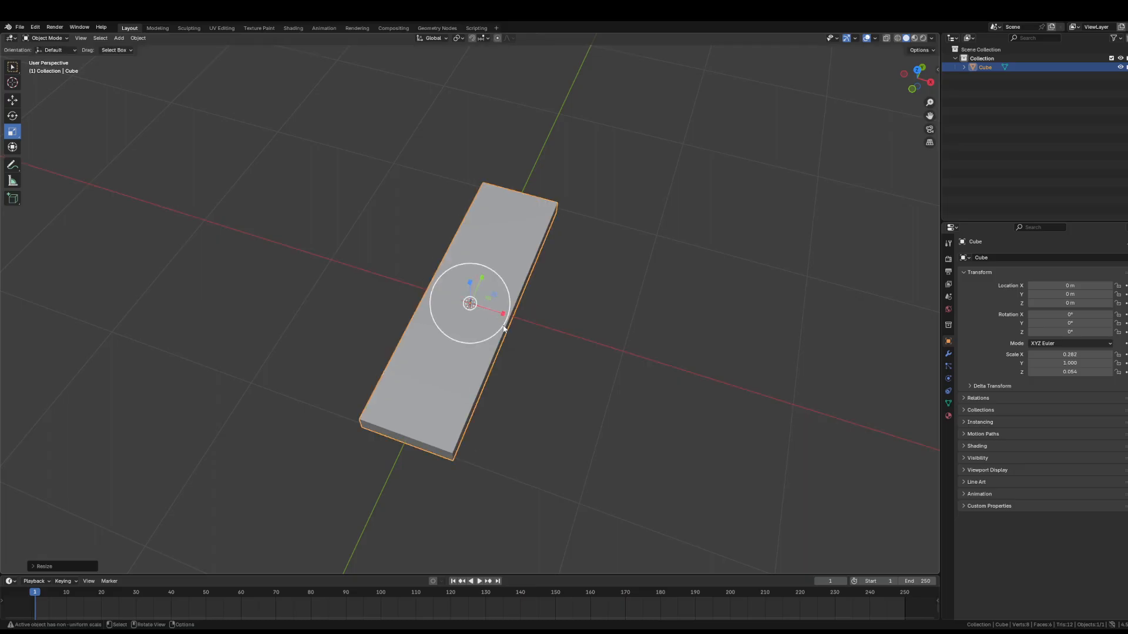
left_click(678, 379)
- Measure the upper edge of the plank's short end and remove the measurement
middle_click_drag(612, 395, 632, 378)
left_click(12, 182)
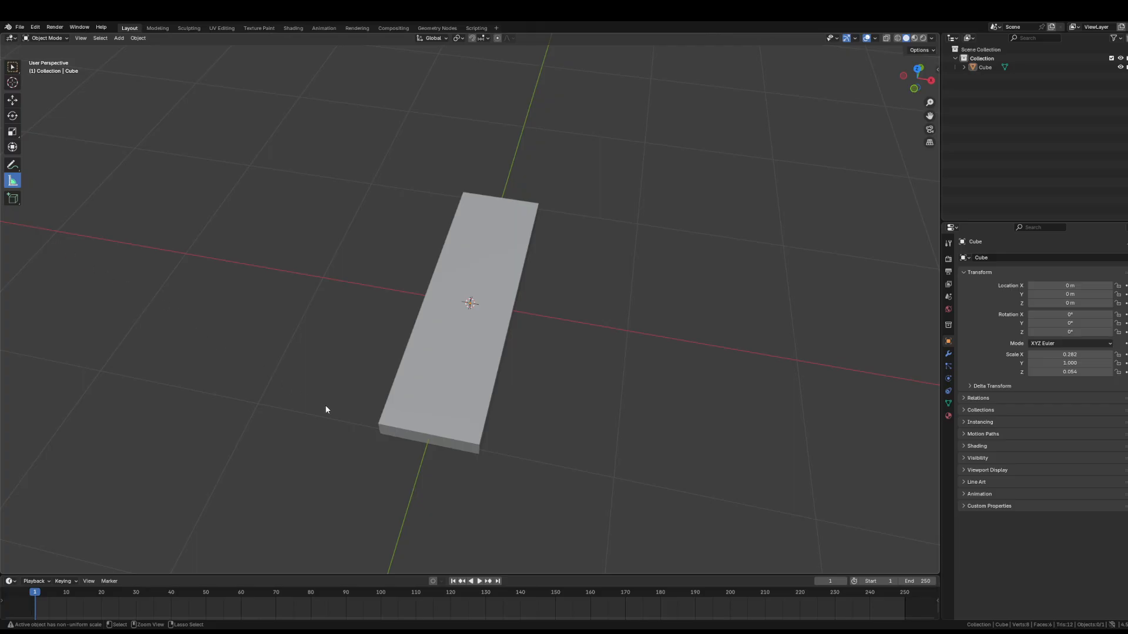
left_click_drag(379, 424, 478, 444)
key("x")
left_click(13, 100)
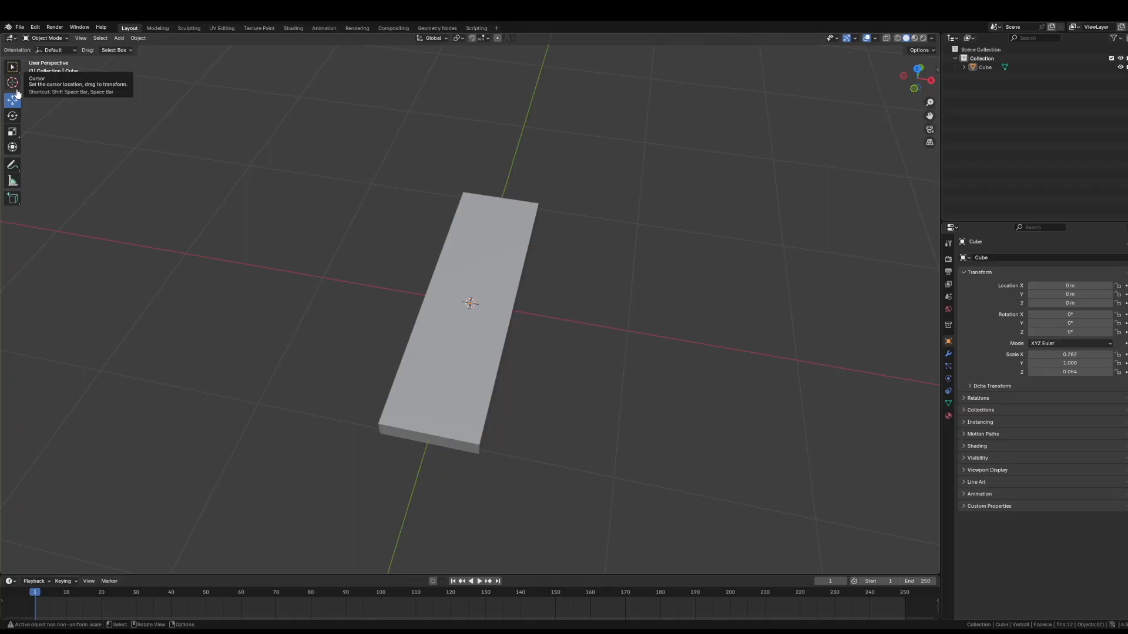
- Select the plank, enter Edit Mode and clear the vertex selection
middle_click_drag(305, 191, 586, 391)
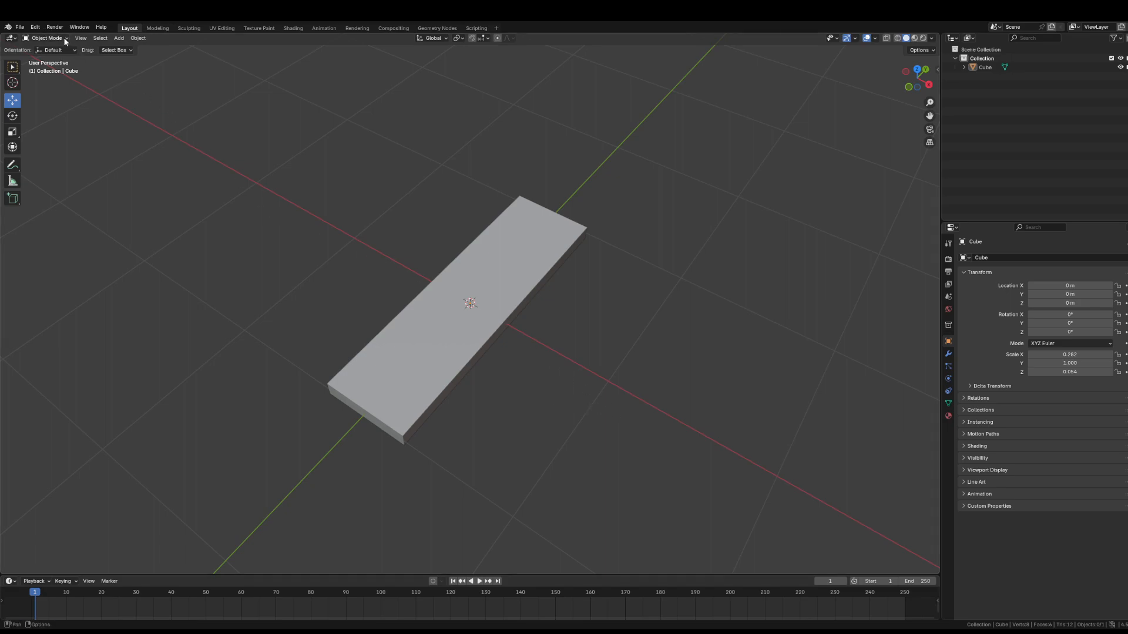
left_click(468, 316)
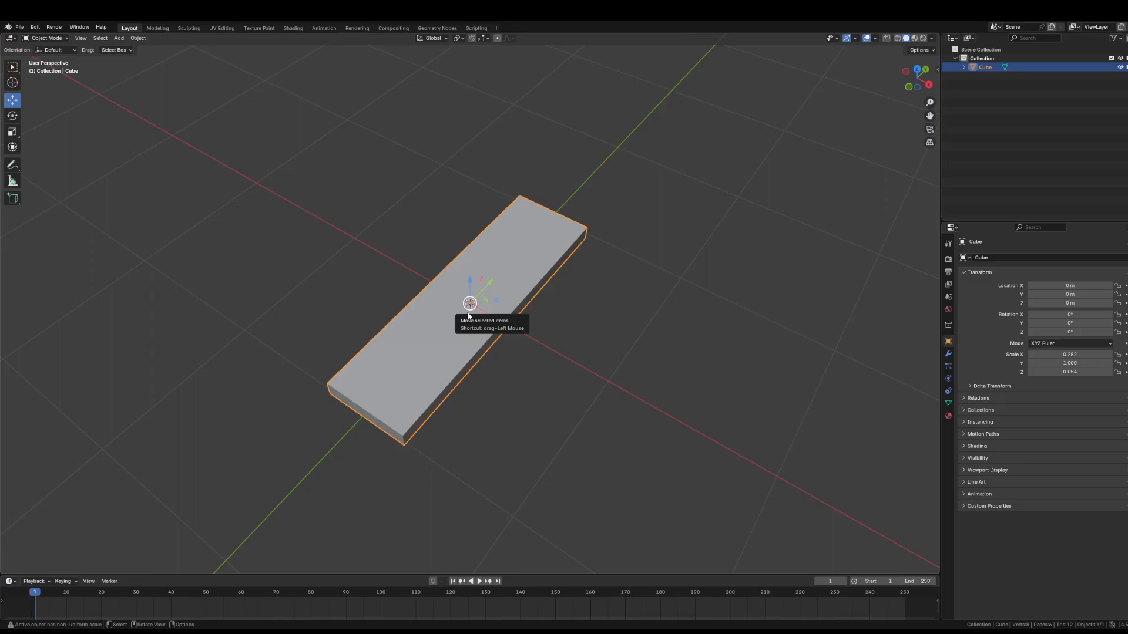
key("Tab")
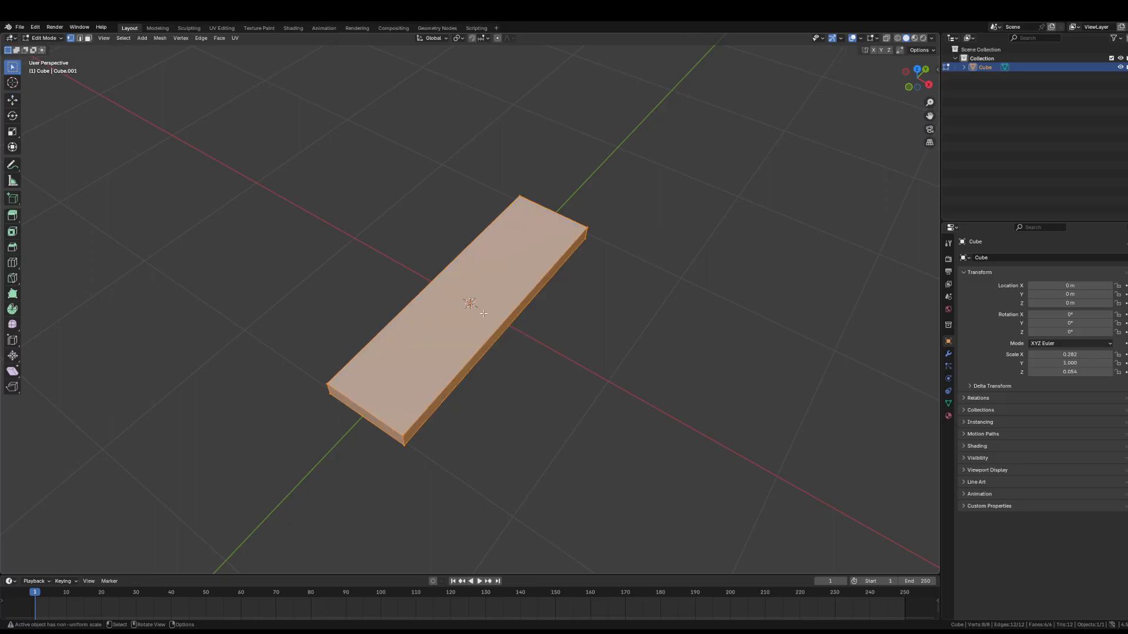
middle_click_drag(287, 179, 133, 111)
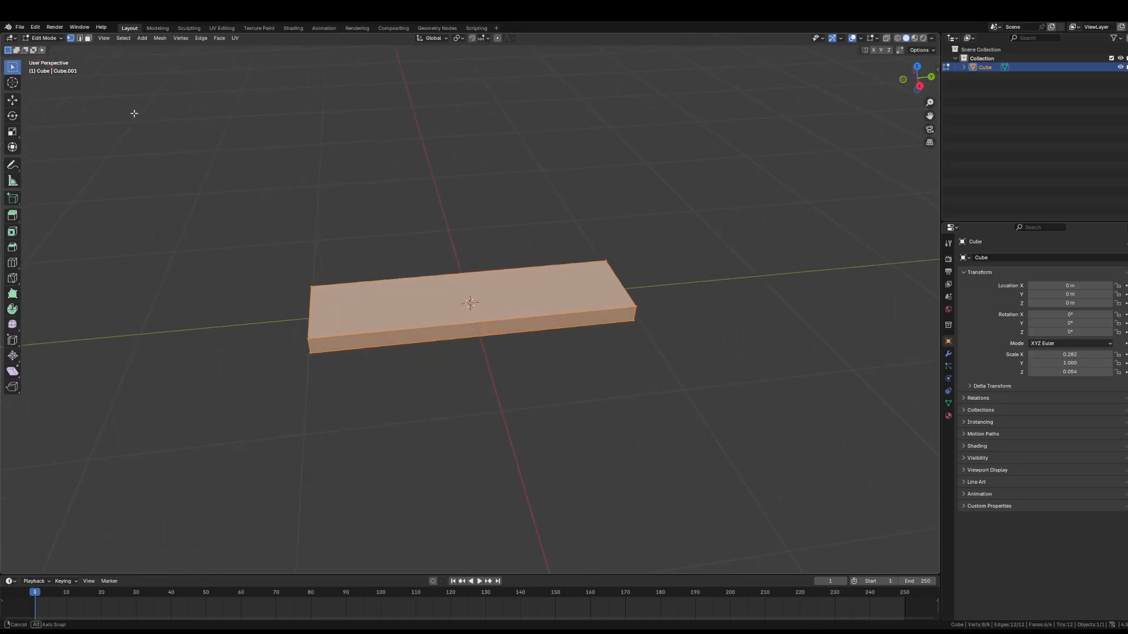
scroll(318, 327, "up", 5)
middle_click_drag(318, 327, 413, 299)
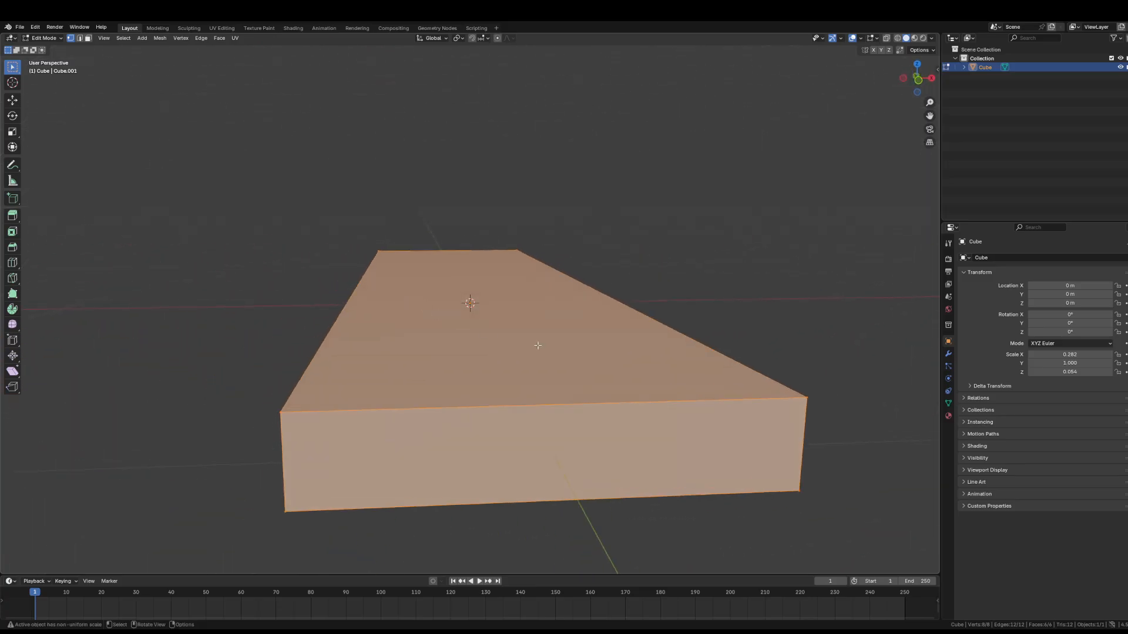
middle_click_drag(539, 368, 597, 391)
left_click(678, 403)
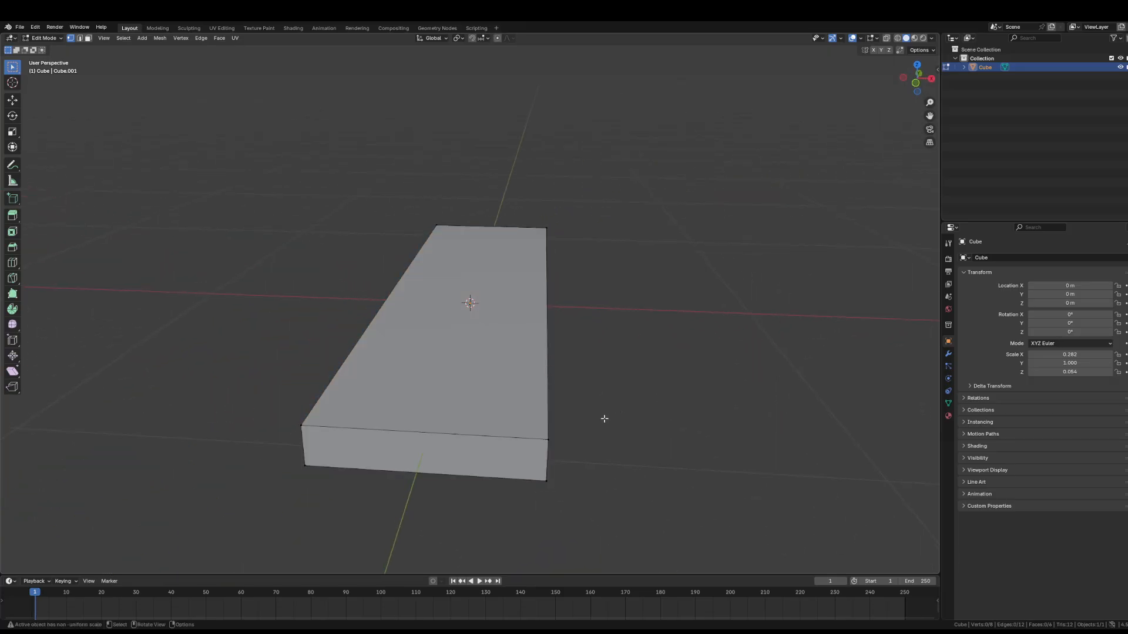
- Try Smooth Vertices on the two vertices of one vertical corner at the plank's near end, and undo it
left_click(547, 439)
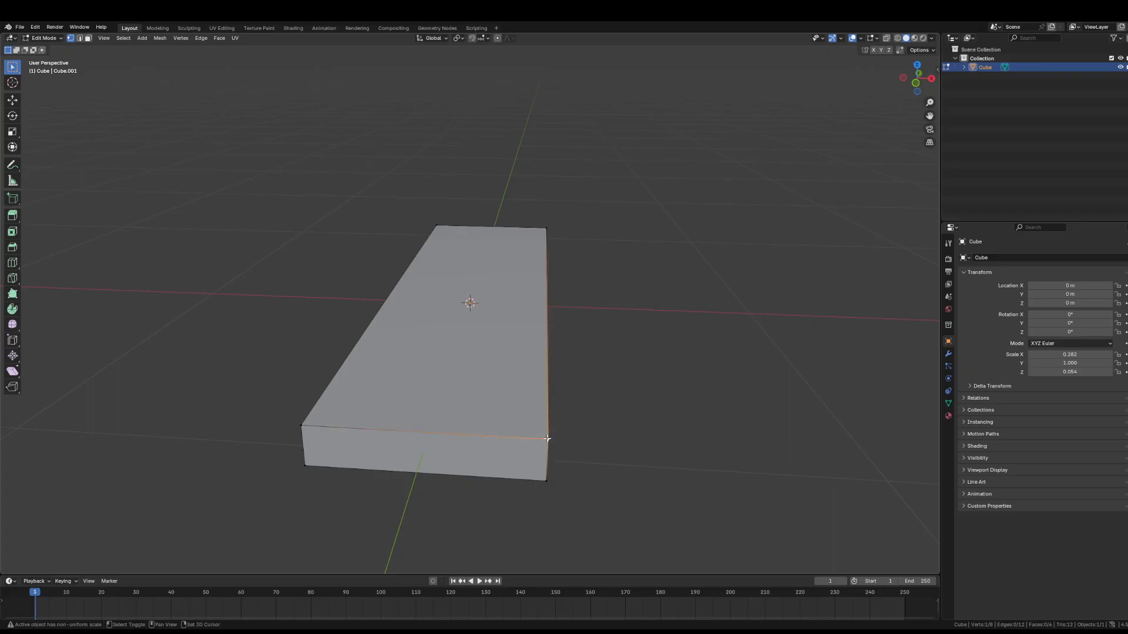
left_click(546, 481, "shift")
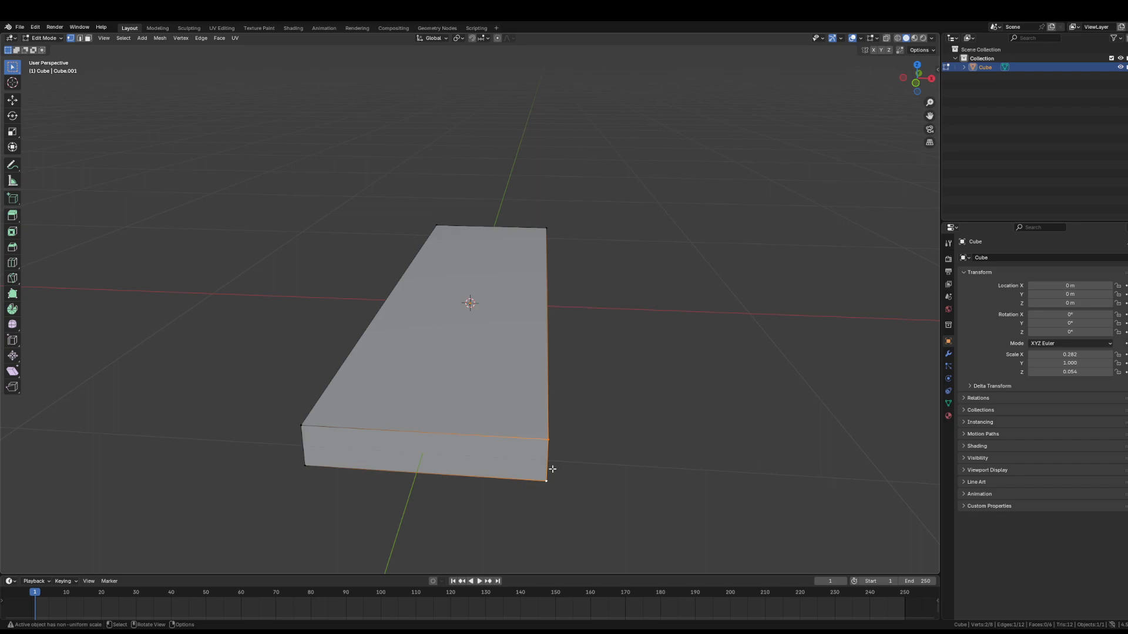
right_click(544, 459)
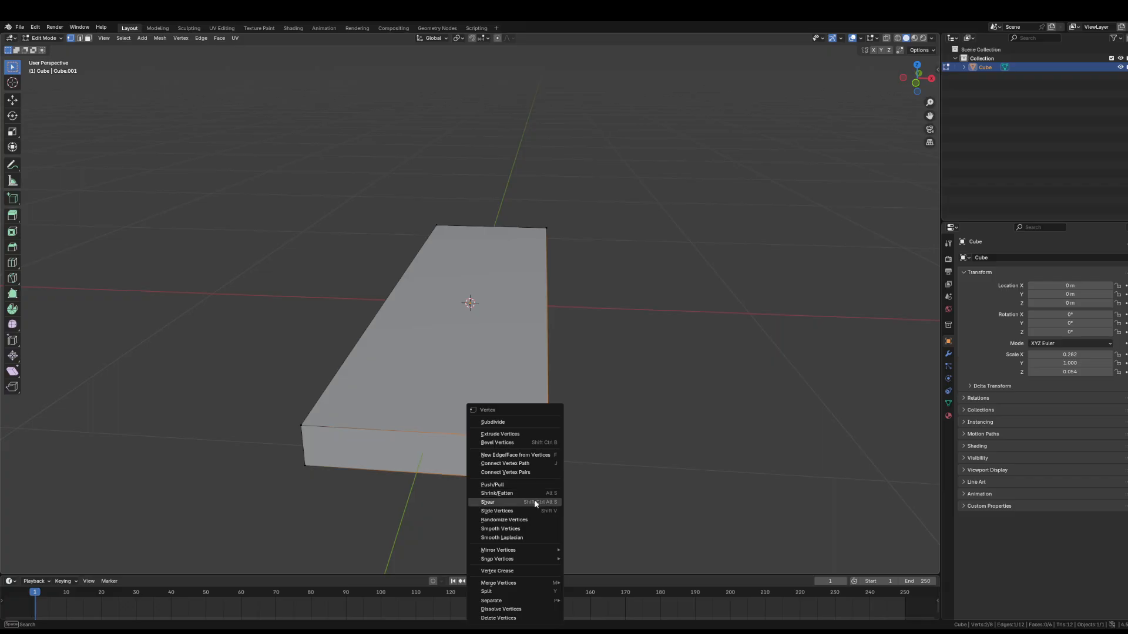
left_click(536, 529)
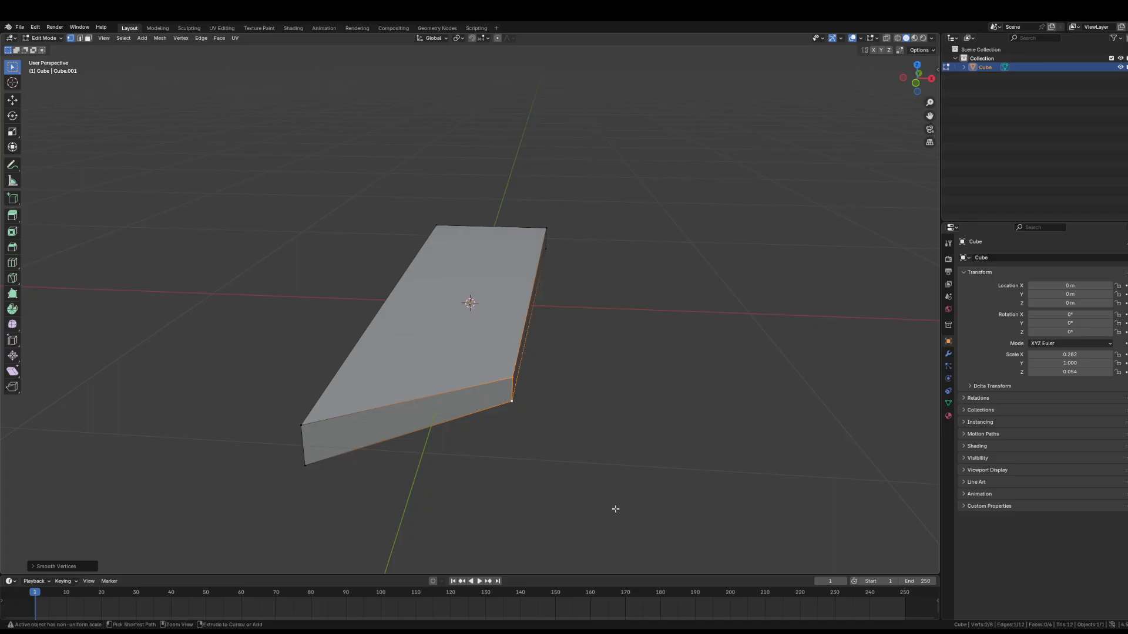
key("ctrl+z")
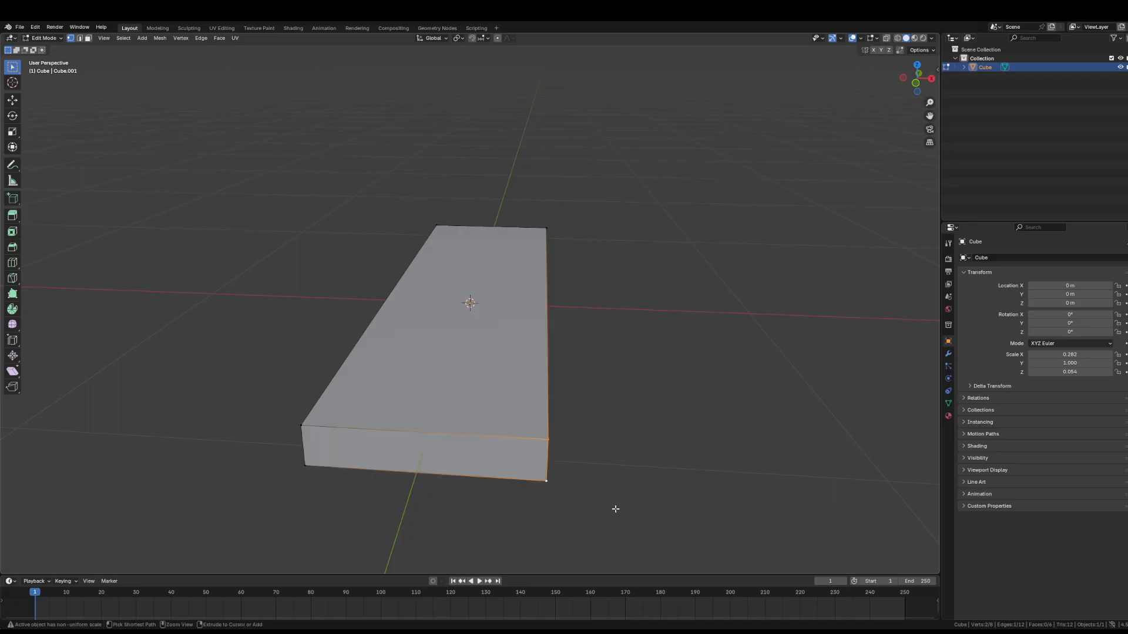
- Try moving the two near-end corner vertices along Y to slant the plank's end, and undo the move
left_click(547, 441)
left_click(548, 477, "shift")
left_click(12, 100)
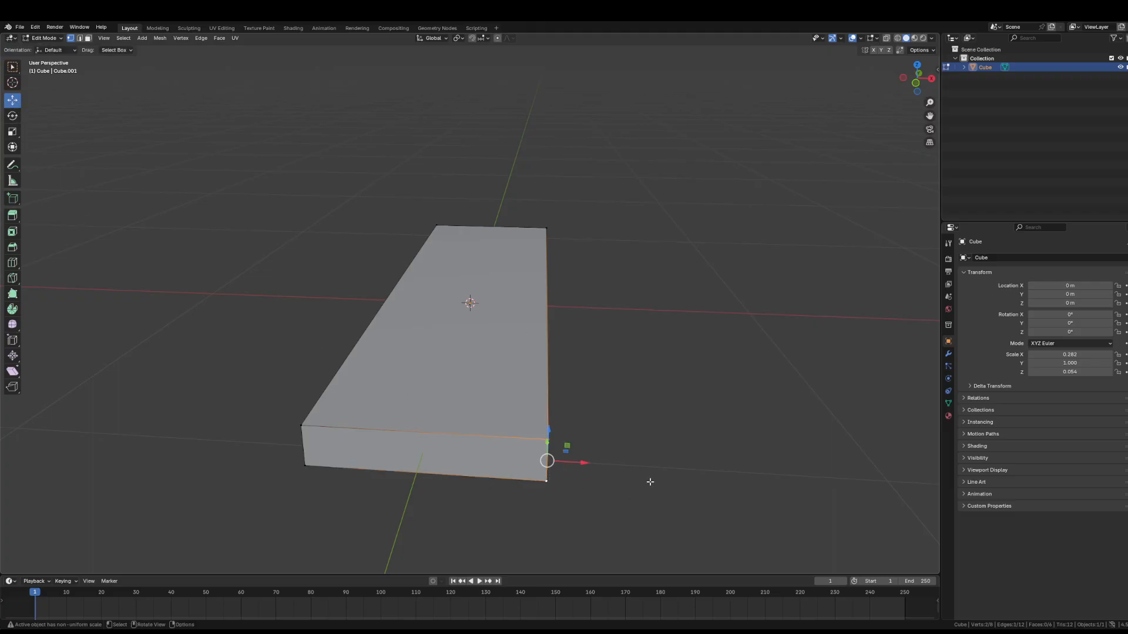
middle_click_drag(650, 481, 604, 484)
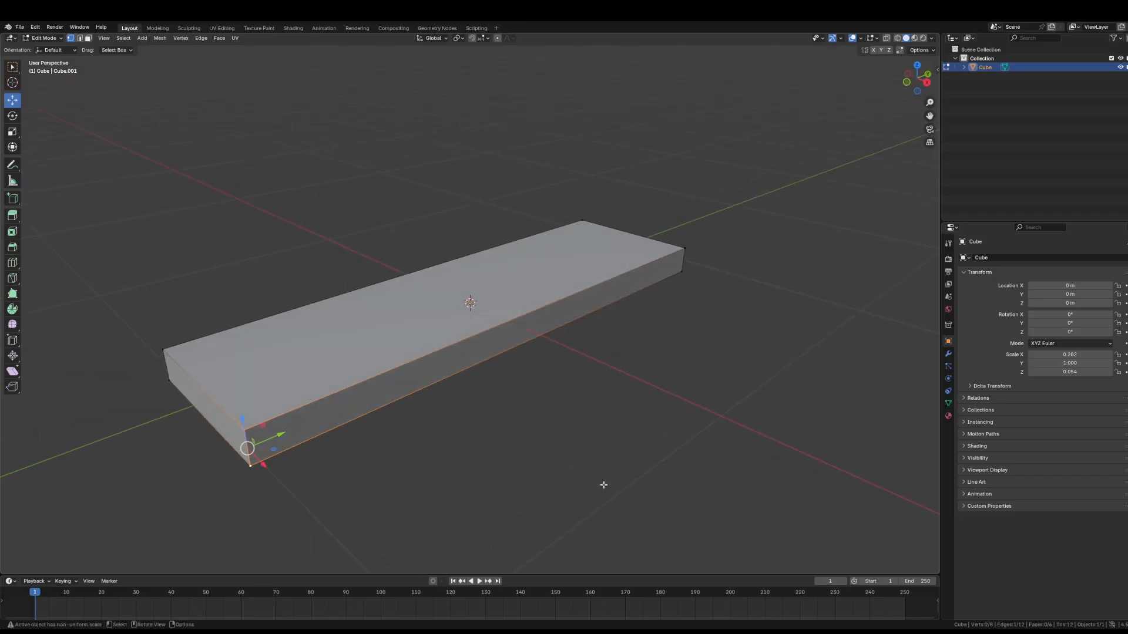
left_click_drag(280, 437, 266, 457)
middle_click_drag(329, 461, 452, 500)
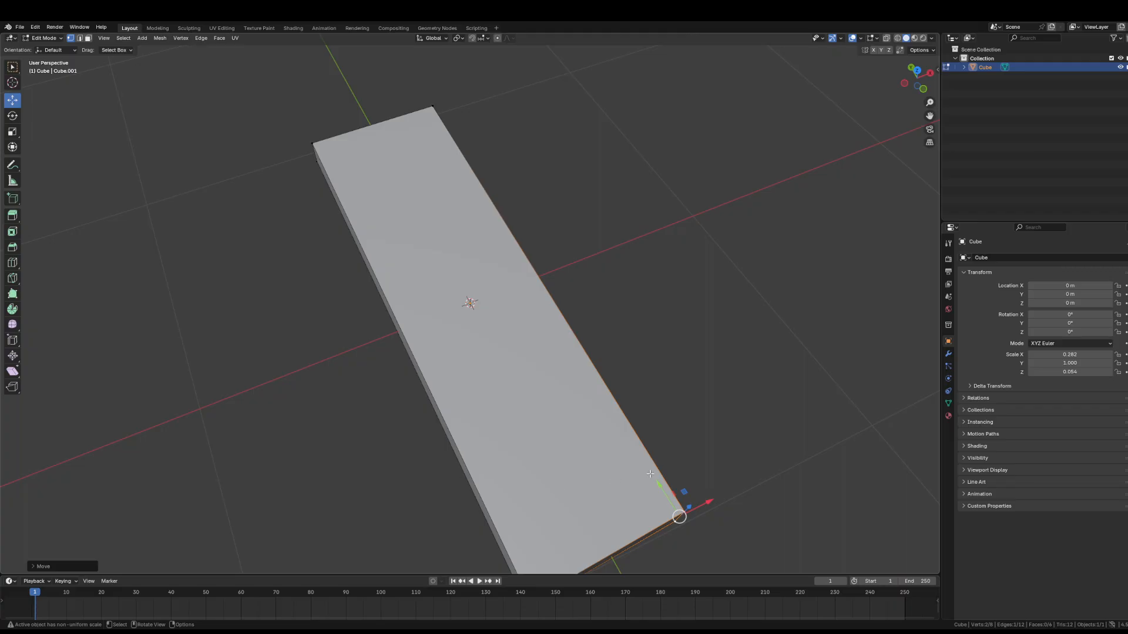
middle_click_drag(432, 481, 684, 386)
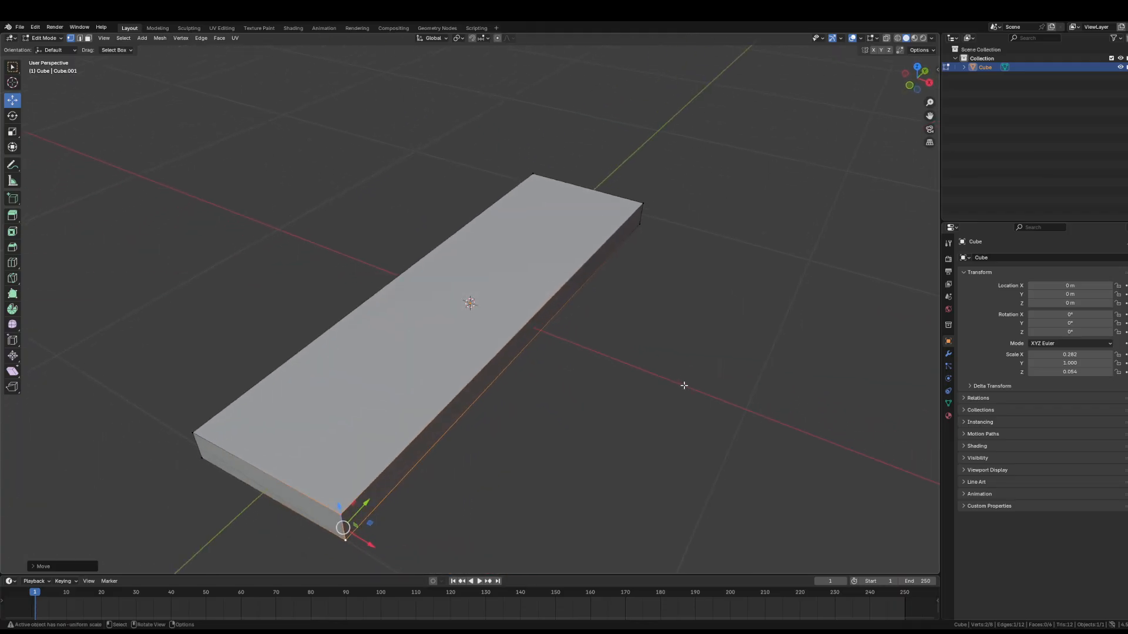
key("ctrl+z")
key("ctrl+z")
- Try Smooth Vertices again on the two vertices of the plank's near-end vertical corner, and undo it along with the selection
left_click(684, 385)
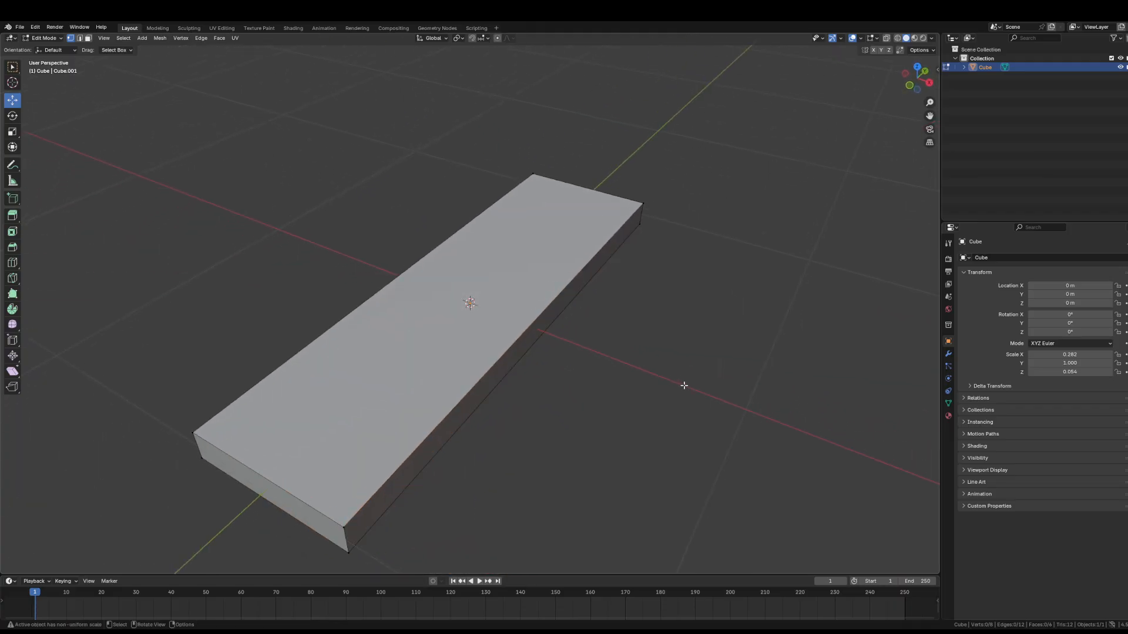
left_click(344, 527)
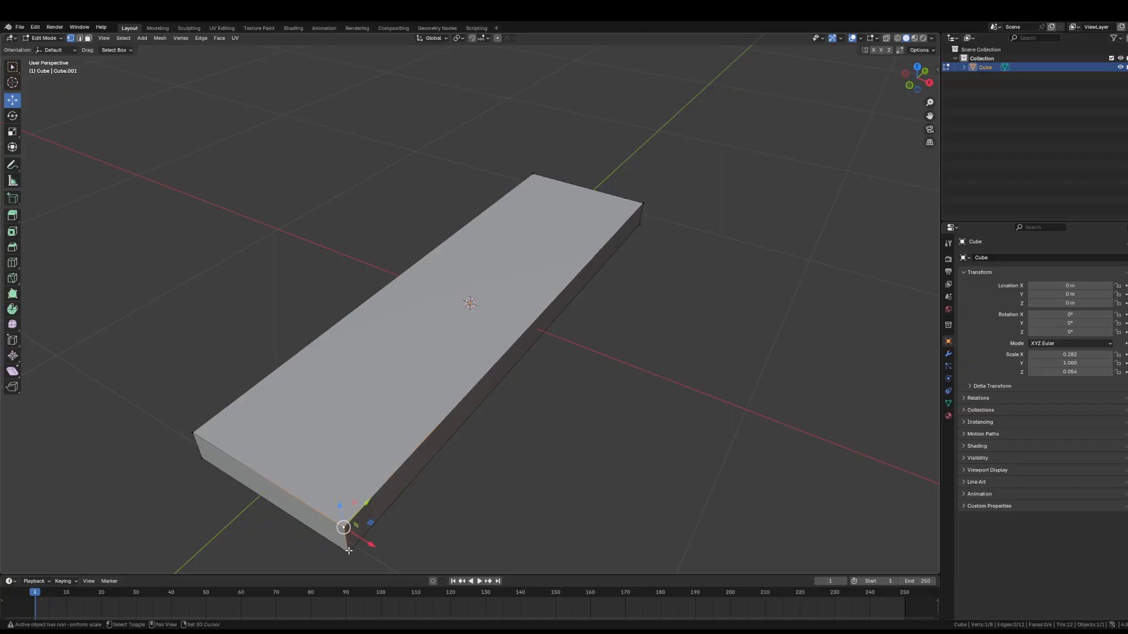
left_click(349, 550, "shift")
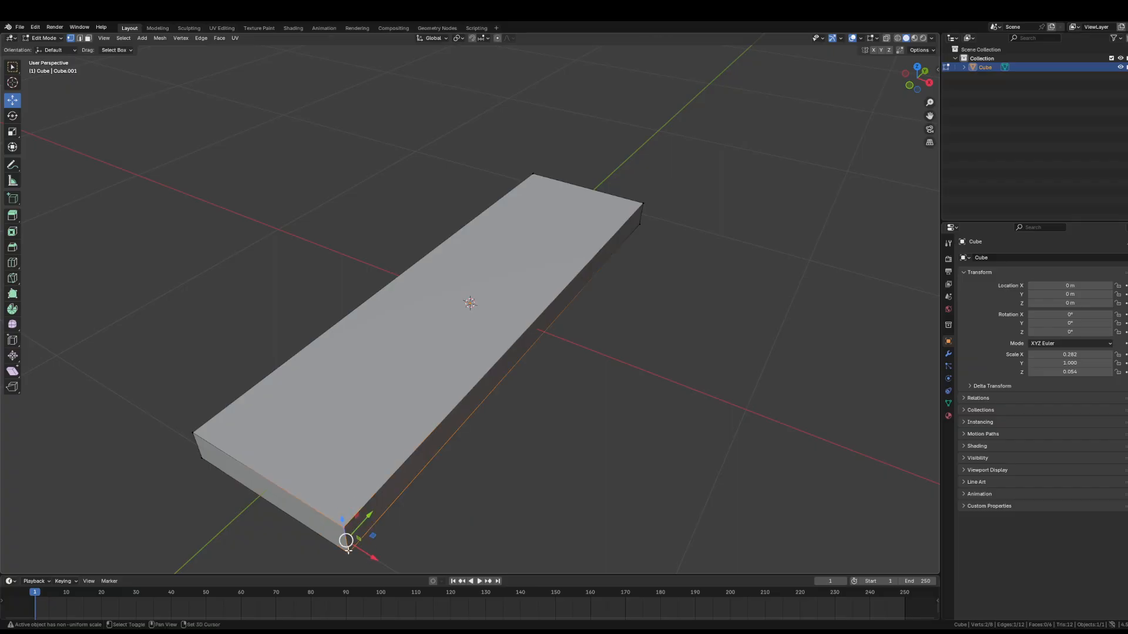
left_click(12, 326)
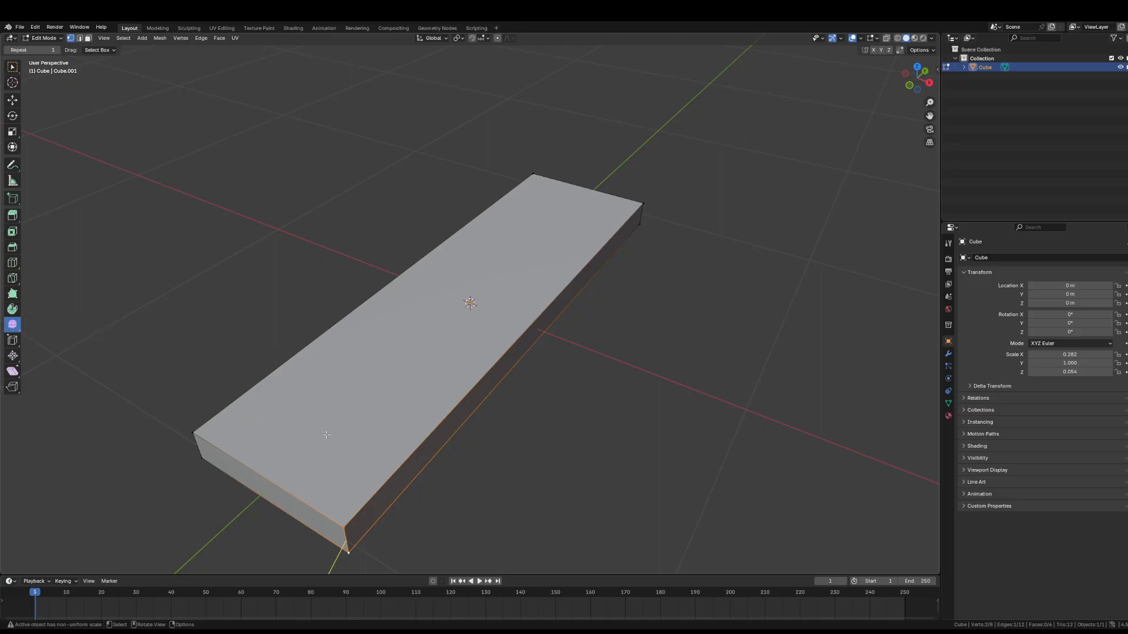
middle_click_drag(118, 434, 298, 438)
left_click_drag(129, 404, 169, 396)
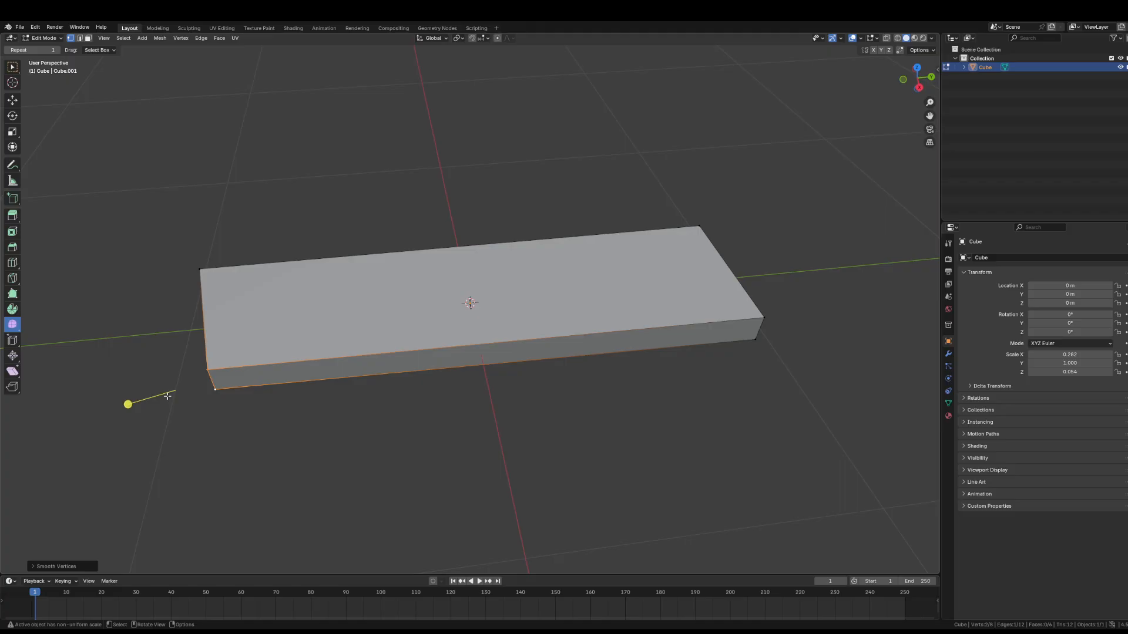
key("ctrl+z")
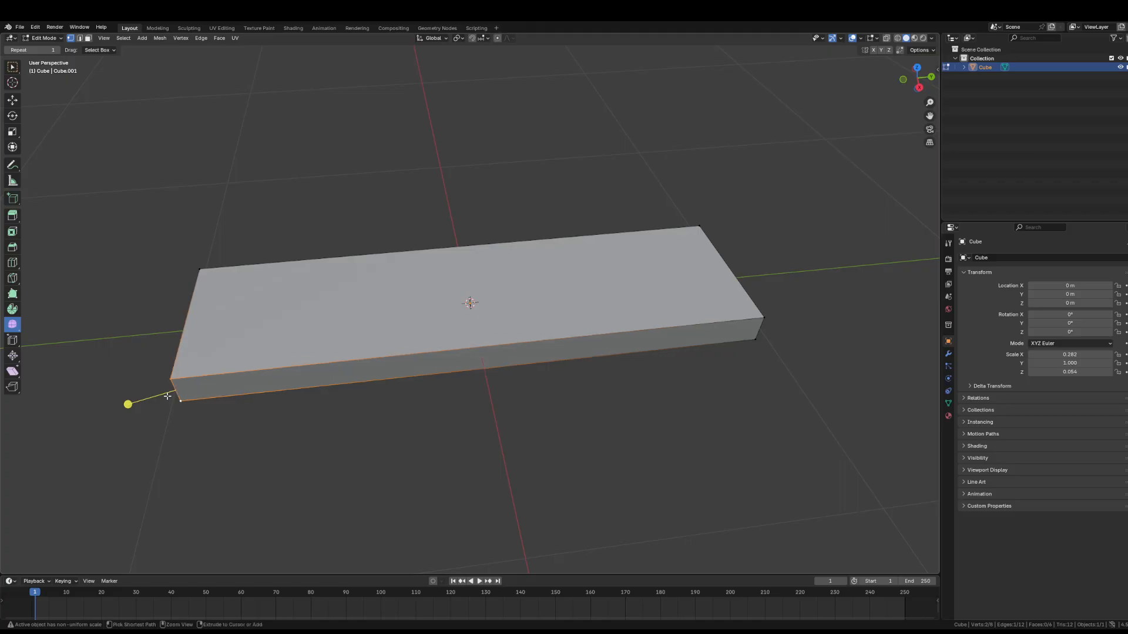
key("ctrl+z")
key("ctrl+z")
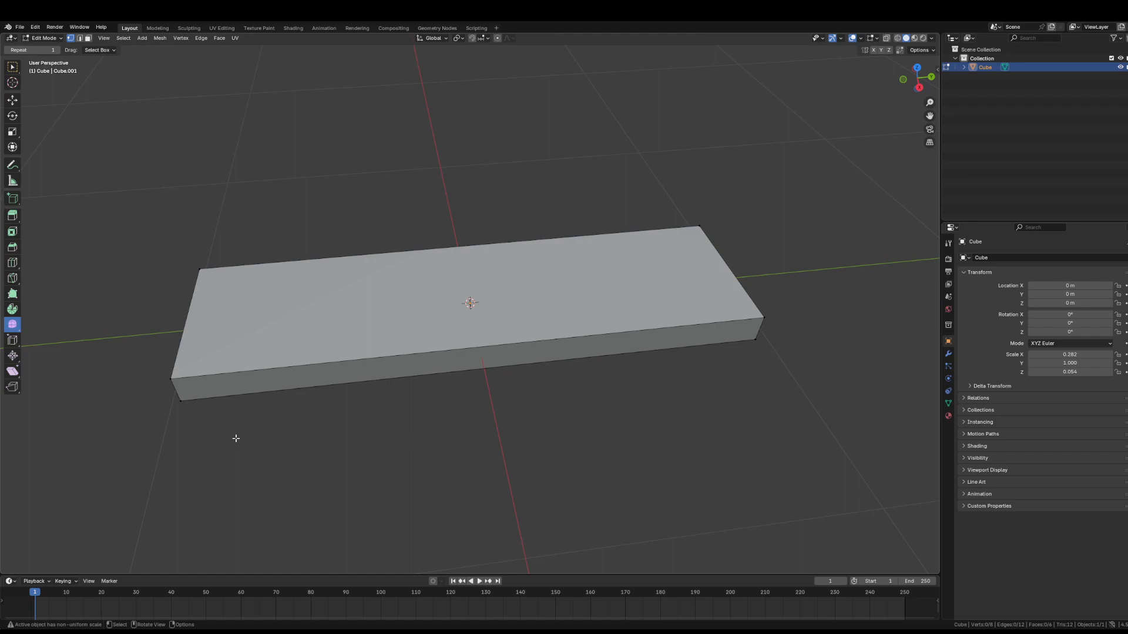
- Add three loop cuts to the plank, one close to each short end and one close along a long side edge
left_click(11, 264)
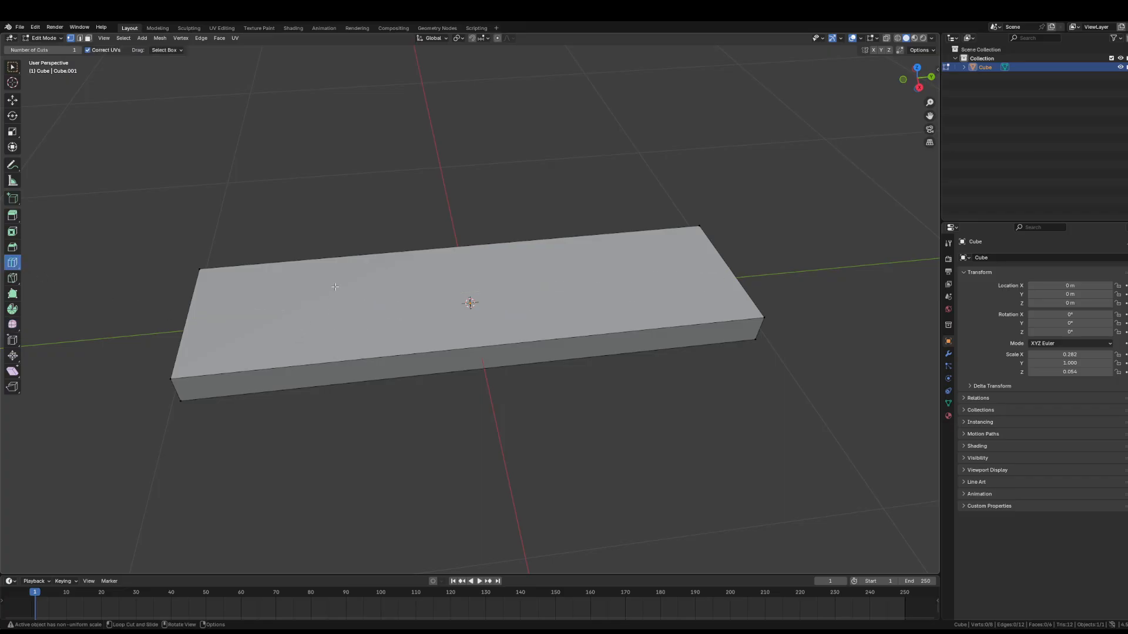
left_click_drag(464, 274, 221, 292)
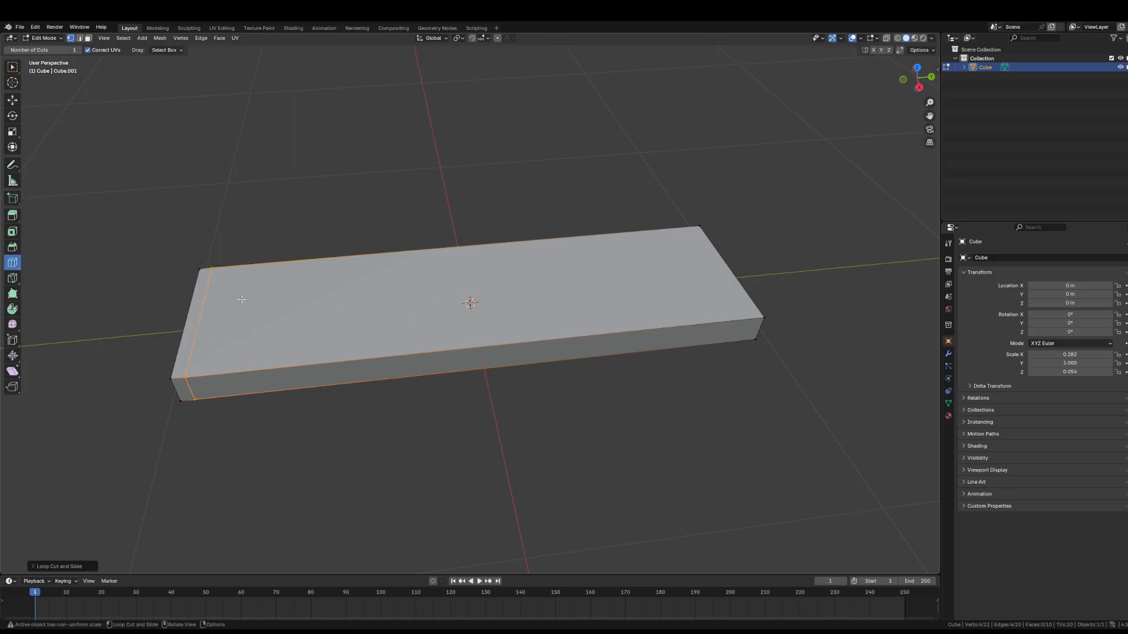
middle_click_drag(242, 299, 555, 453)
left_click_drag(556, 453, 677, 452)
middle_click_drag(700, 443, 539, 409)
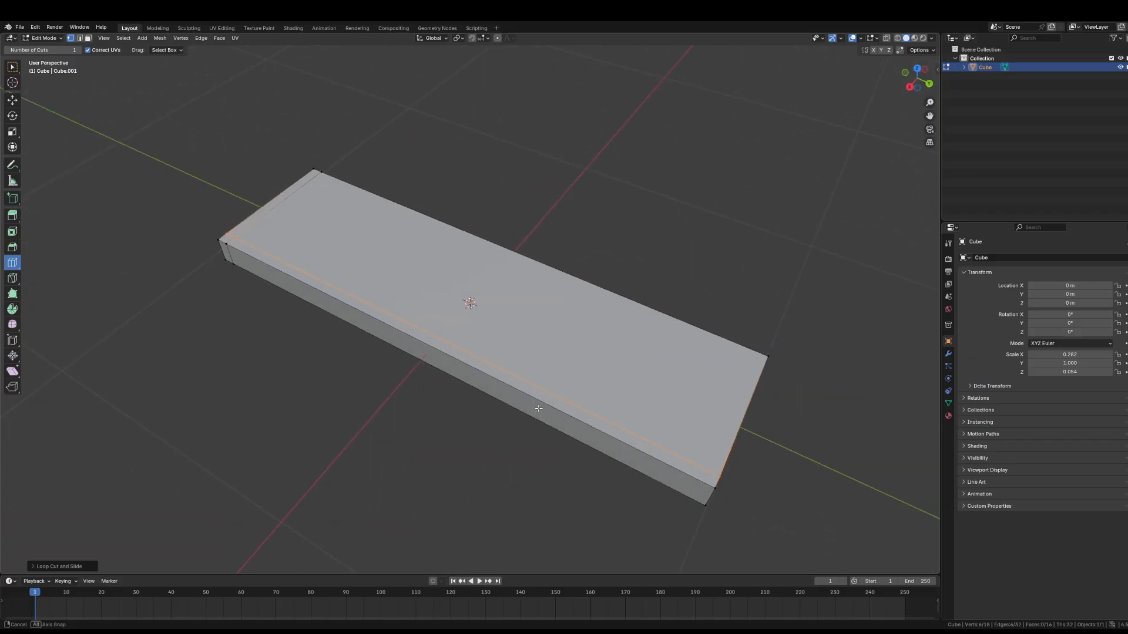
left_click_drag(513, 355, 754, 445)
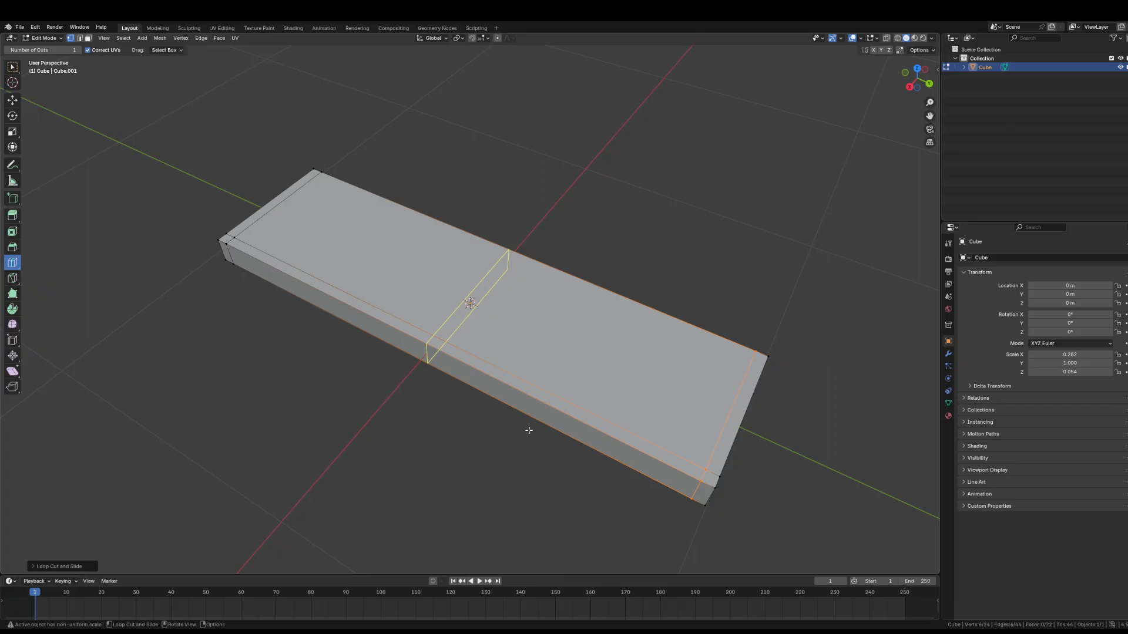
middle_click_drag(469, 416, 433, 398)
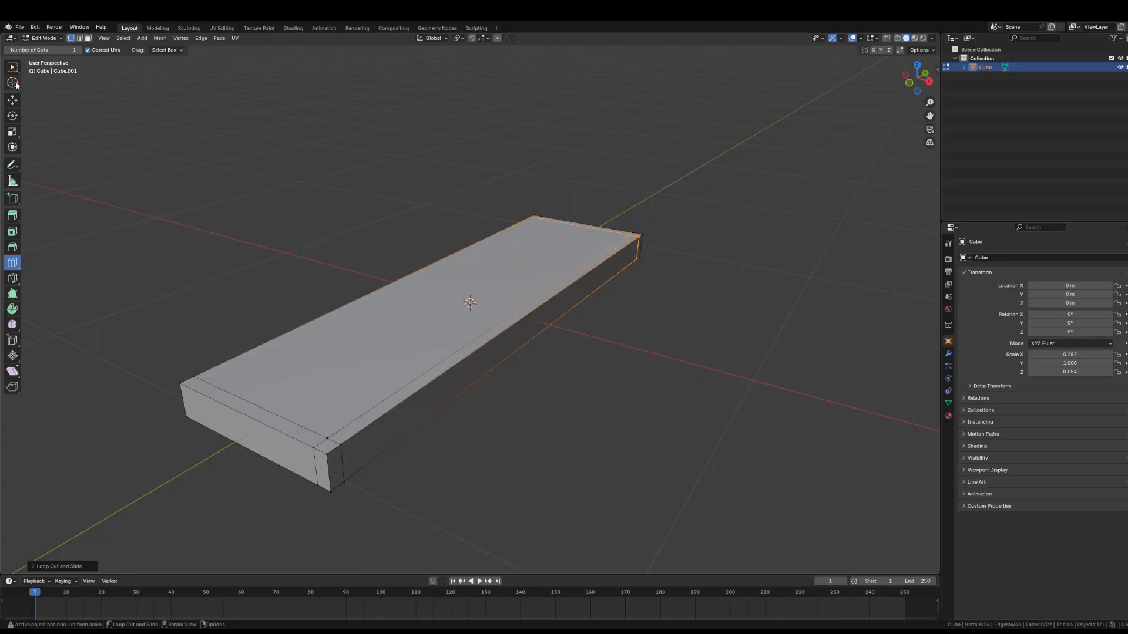
- Select the two vertices of the near-end vertical corner between the loop cuts and soften them with Smooth Vertices
left_click(15, 104)
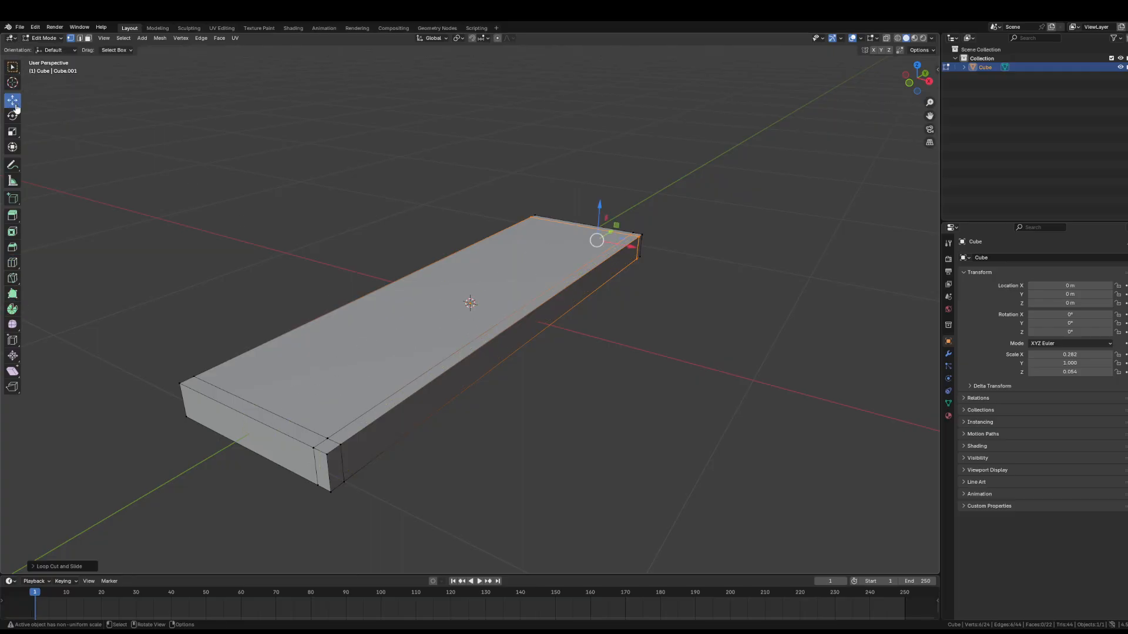
left_click(758, 374)
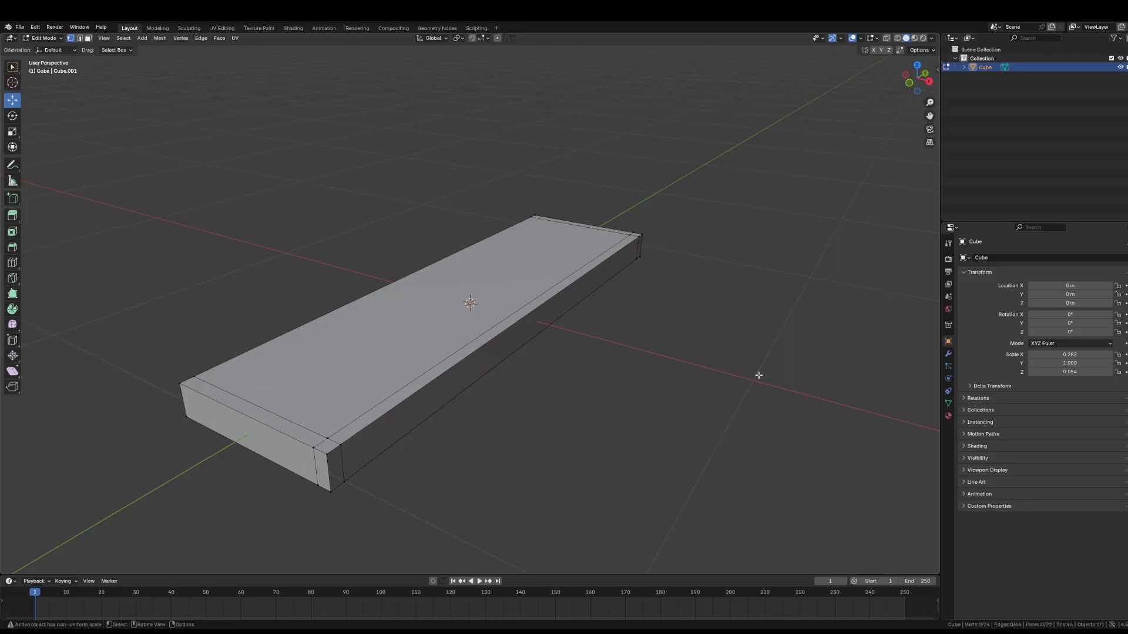
left_click(327, 453, "shift")
left_click(331, 494, "shift")
left_click(12, 325)
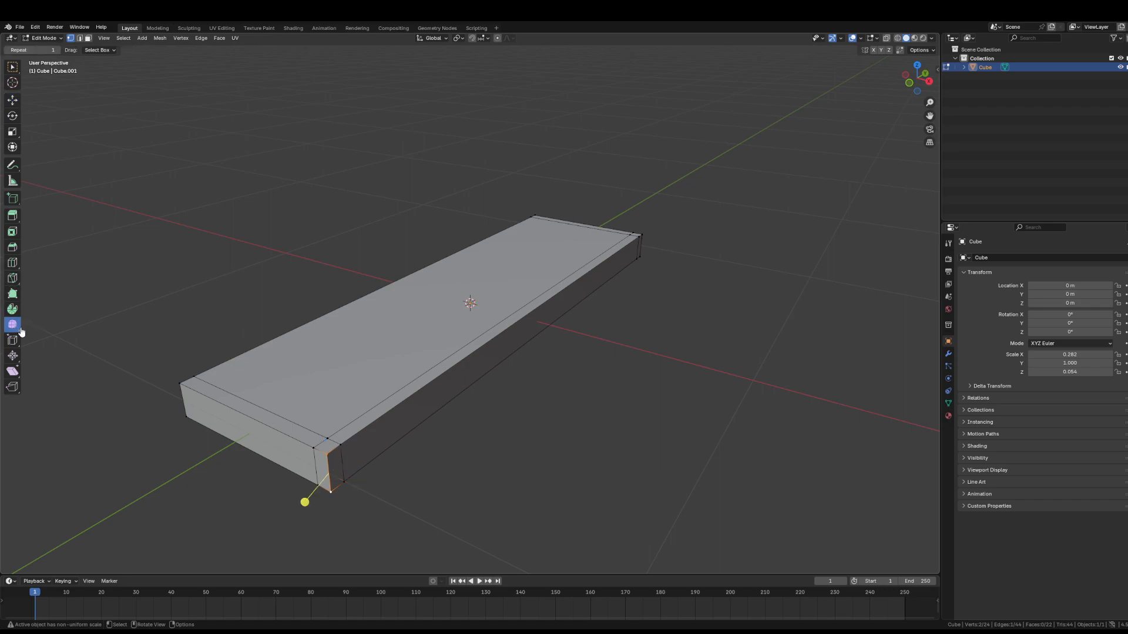
left_click_drag(305, 503, 376, 520)
middle_click_drag(376, 520, 457, 492)
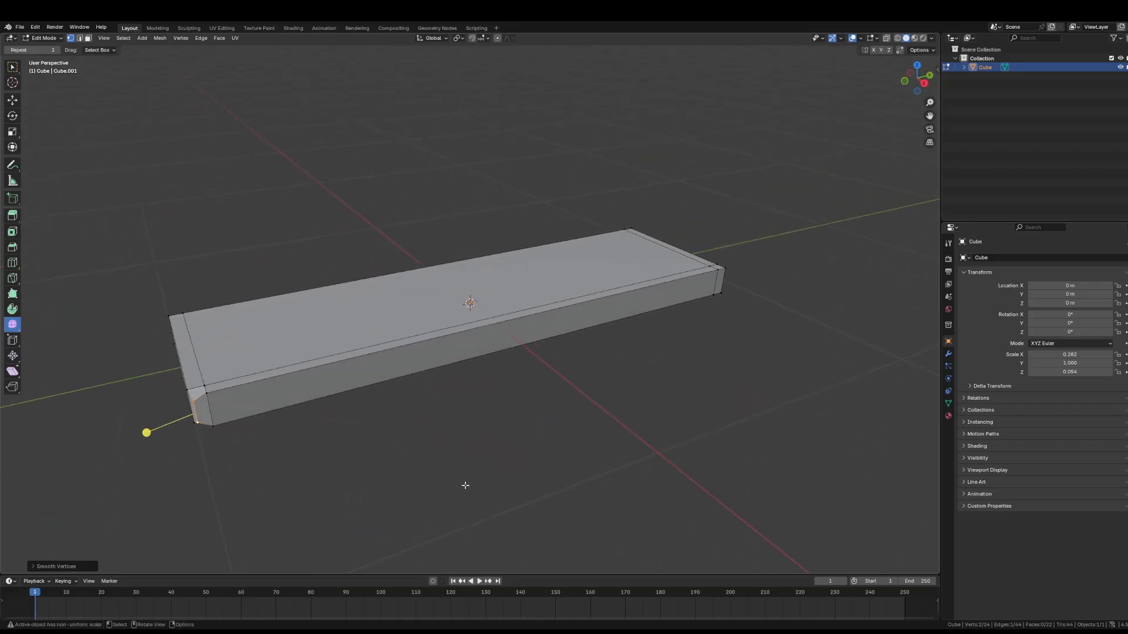
middle_click_drag(692, 415, 628, 417)
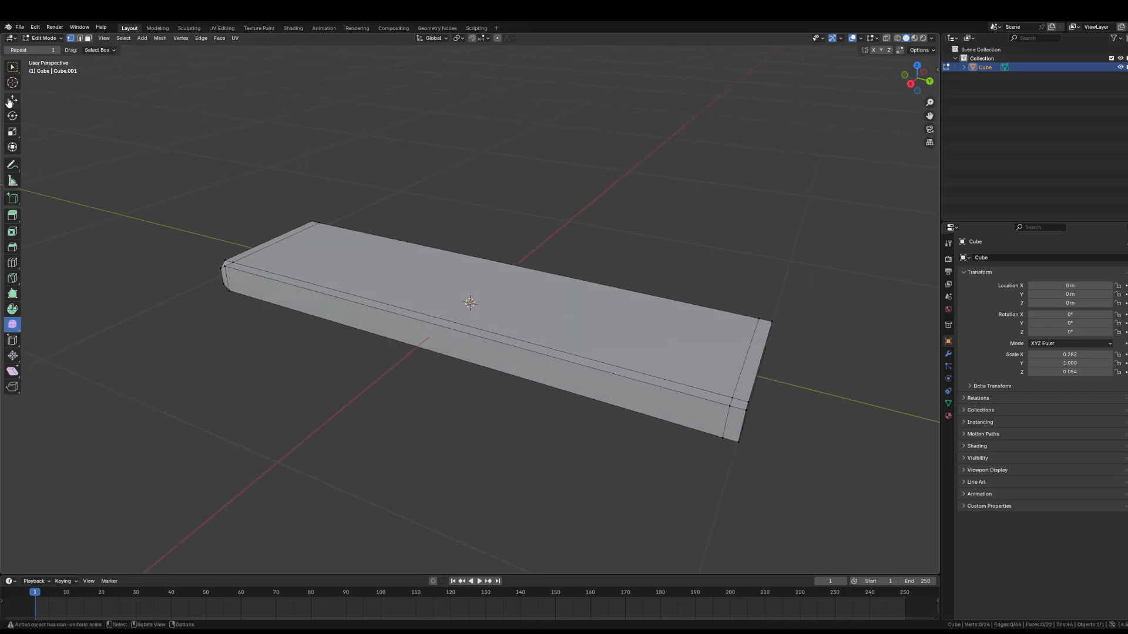
- Soften the two vertices of the matching vertical corner at the plank's other end with Smooth Vertices, and clear the selection
left_click(12, 100)
left_click(736, 410)
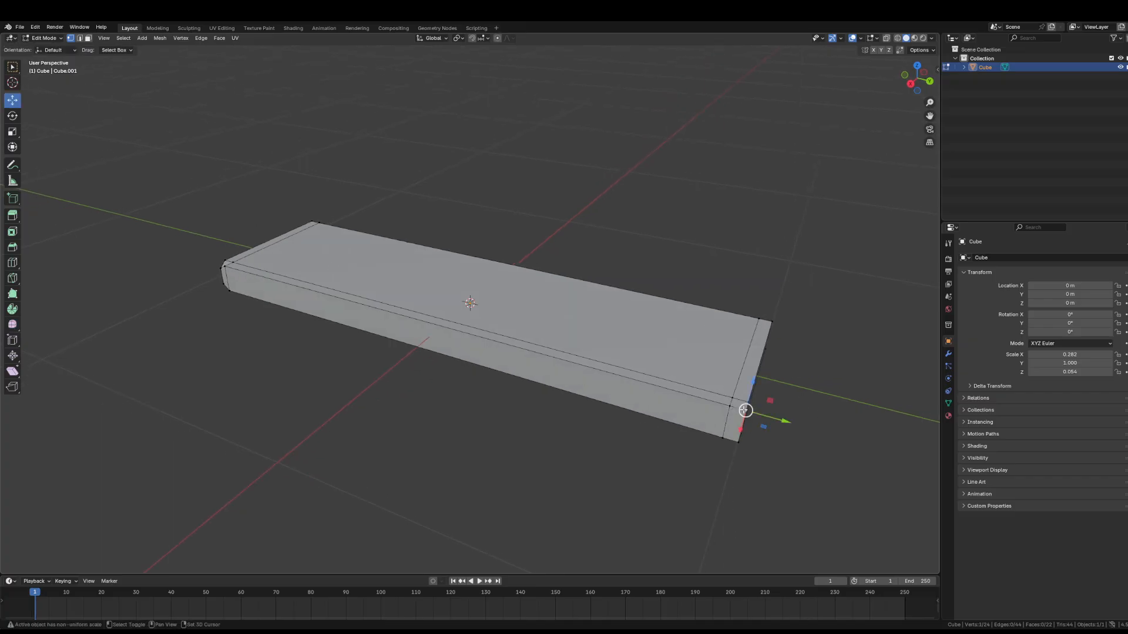
left_click(738, 442, "shift")
left_click(5, 323)
left_click_drag(786, 446, 908, 538)
middle_click_drag(711, 480, 705, 457)
left_click(737, 474)
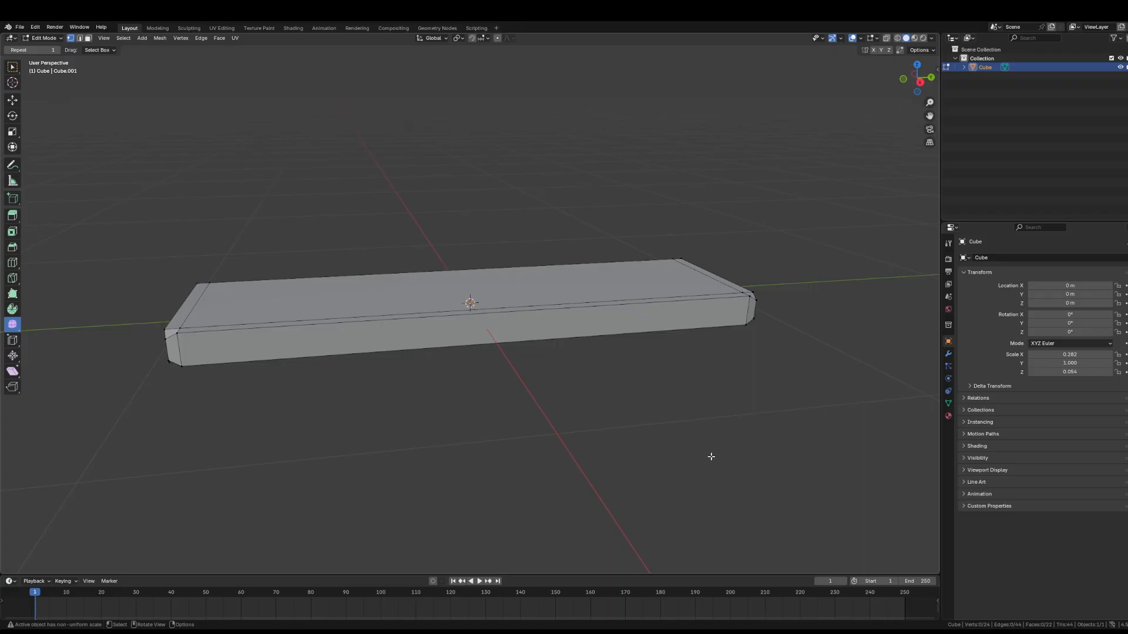
- Return to Object Mode, deselect the plank and inspect its softened corners from several angles
left_click(13, 99)
key("Tab")
middle_click_drag(327, 203, 390, 215)
left_click(726, 431)
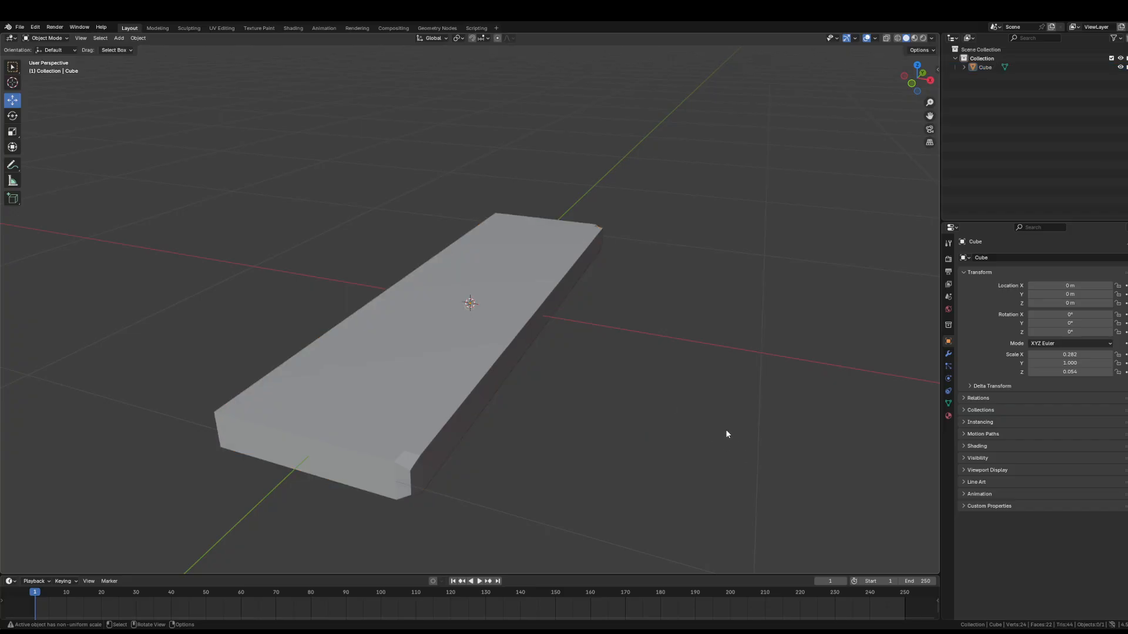
middle_click_drag(727, 432, 679, 399)
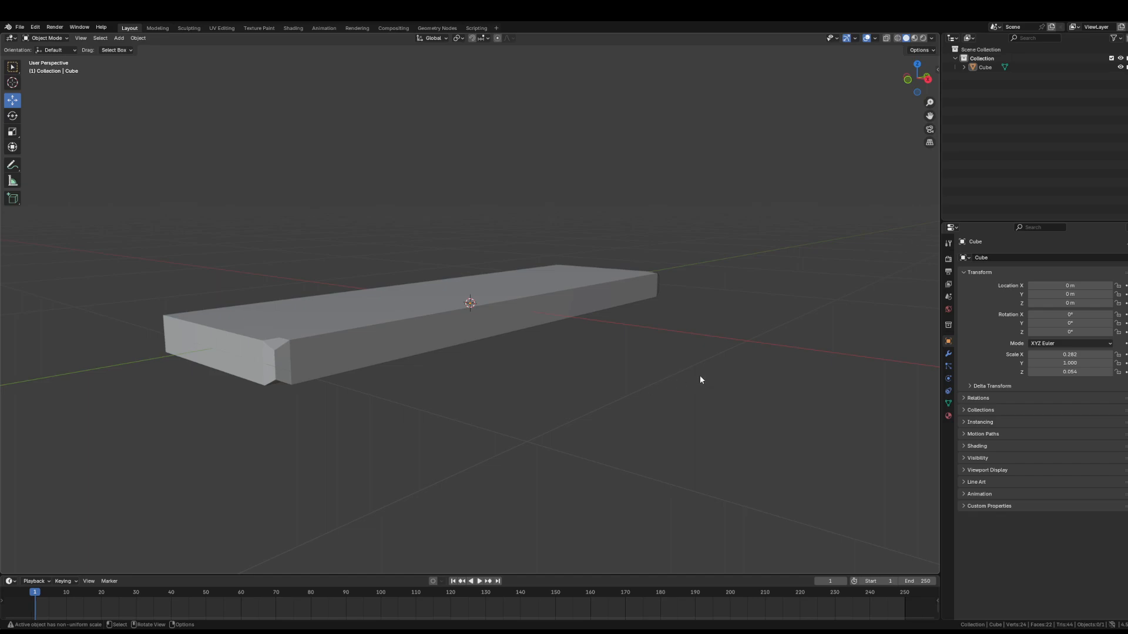
middle_click_drag(700, 379, 681, 405)
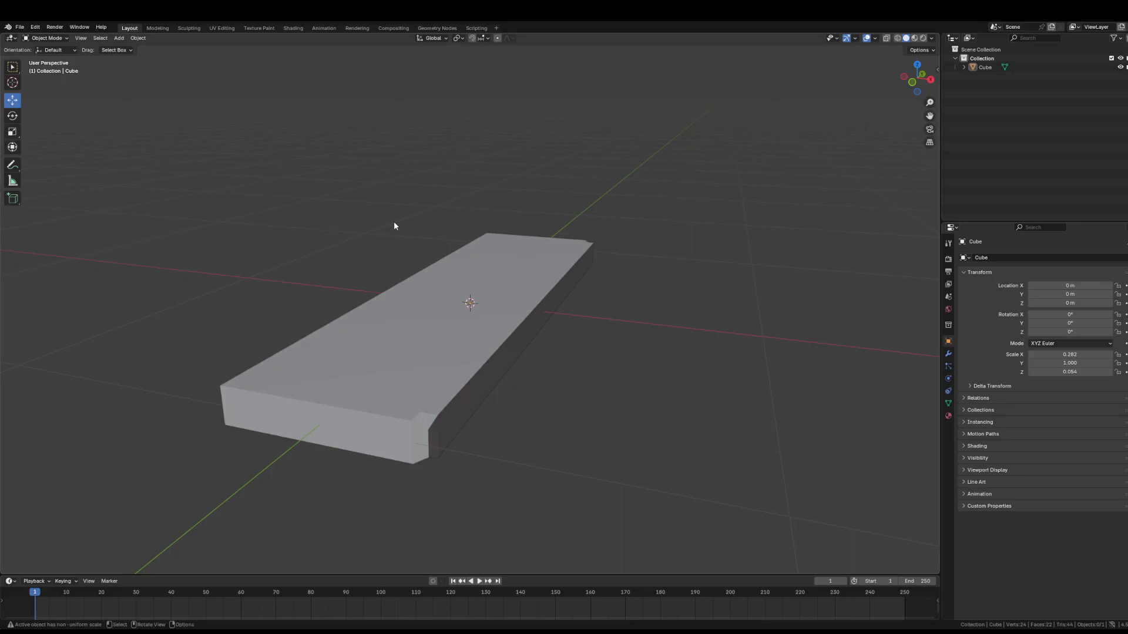
- Add a cube mesh and flatten it along Z to a scale of about -0.060
key("shift+a")
mouse_move(394, 224)
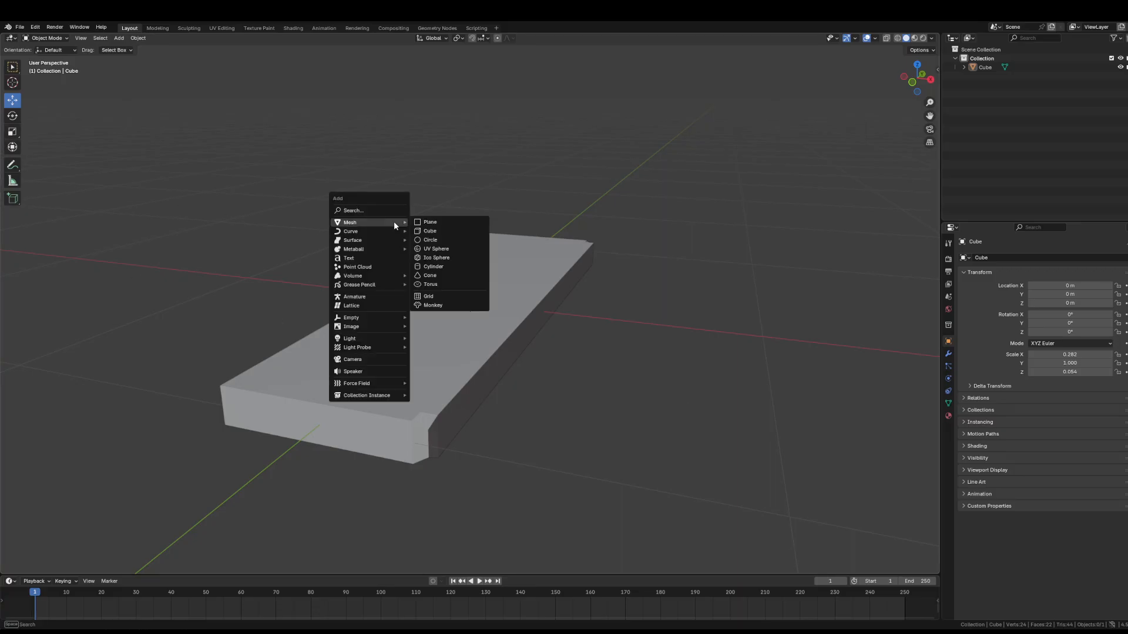
left_click(435, 231)
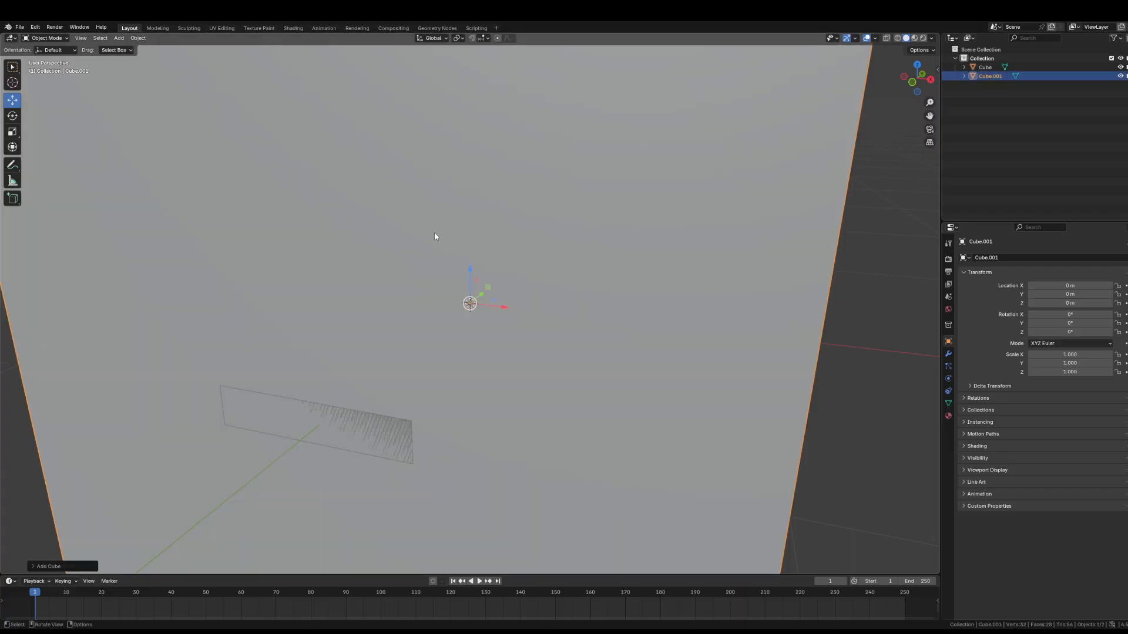
scroll(483, 270, "down", 6)
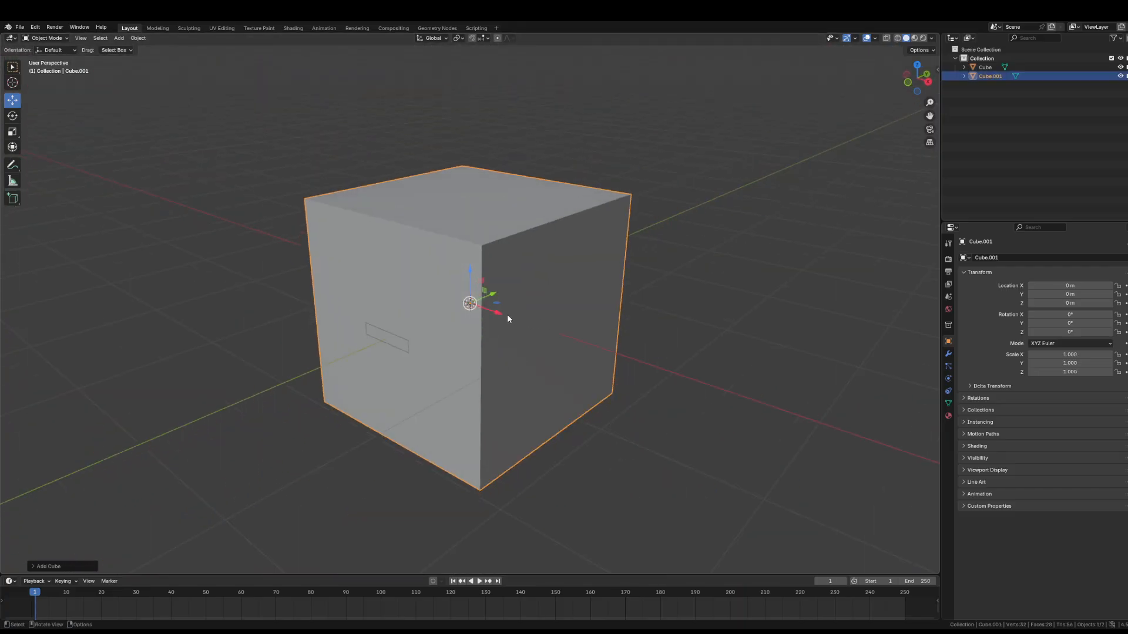
key("g")
key("Escape")
left_click(12, 132)
mouse_move(470, 272)
left_mouse_down()
mouse_move(477, 309)
mouse_move(471, 281)
mouse_move(469, 292)
left_mouse_up()
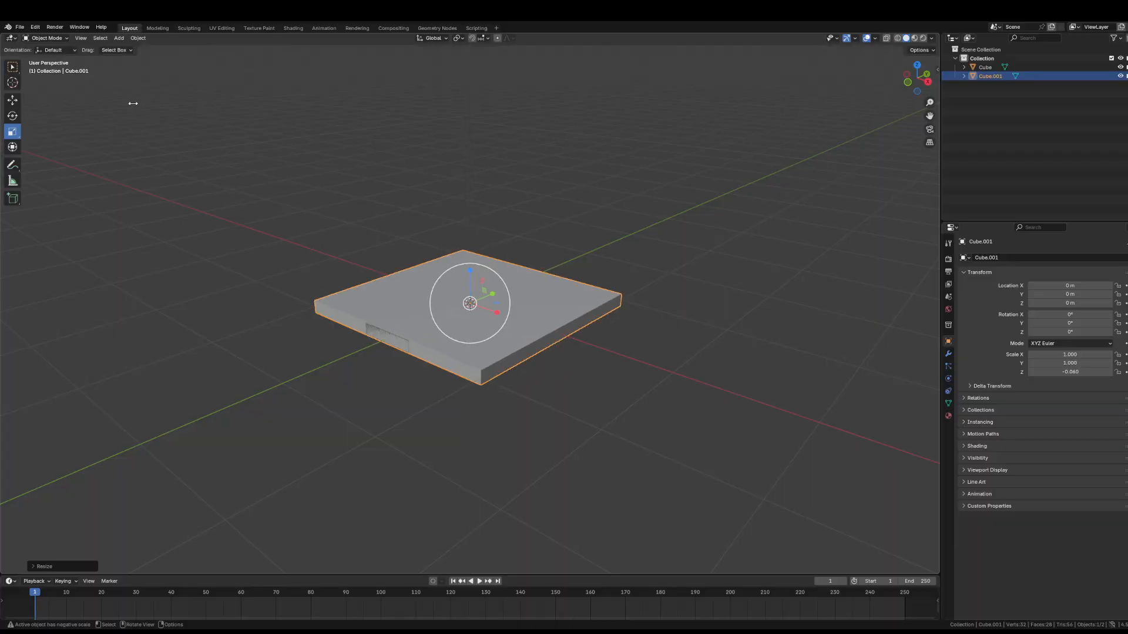
- Lower the flattened cube along Z to about -0.113 m, directly beneath the plank
left_click(13, 100)
scroll(460, 286, "up", 2)
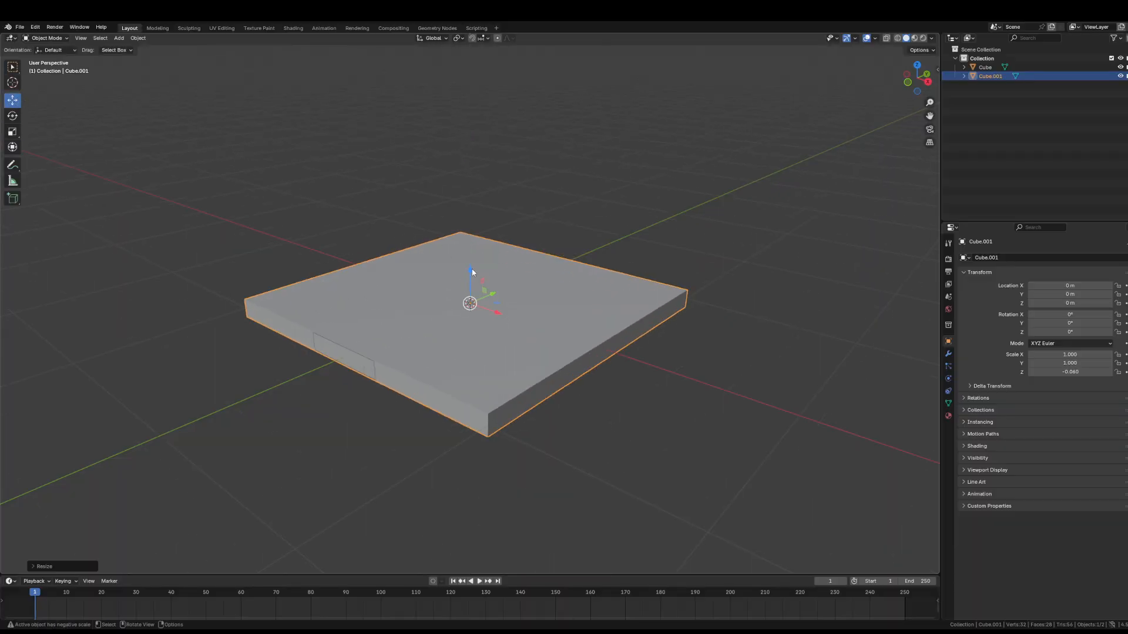
left_click_drag(473, 272, 482, 304)
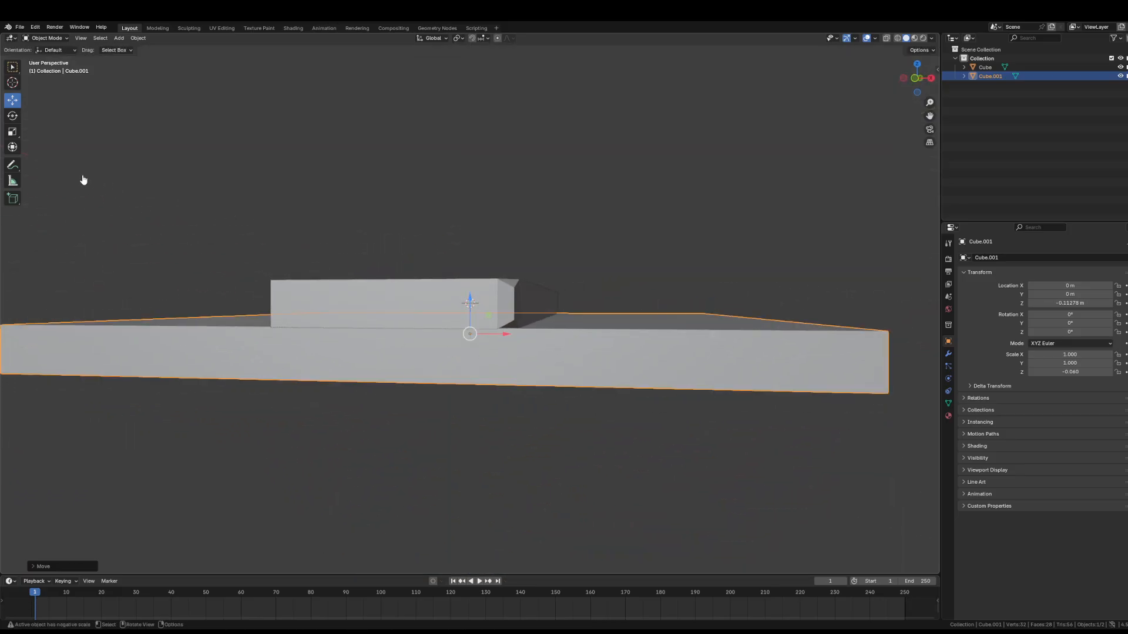
- Narrow the lower slab along X to a scale of about 0.292, close to the plank's width
left_click(12, 131)
left_click_drag(511, 339, 480, 338)
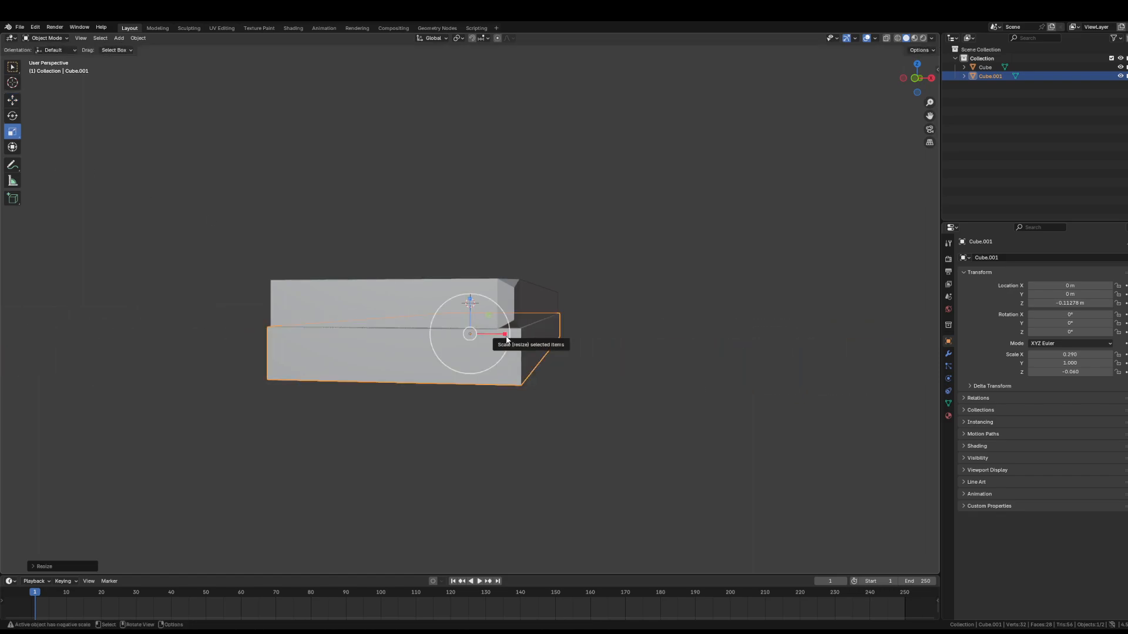
mouse_move(506, 338)
middle_mouse_down()
mouse_move(592, 364)
mouse_move(496, 341)
middle_mouse_up()
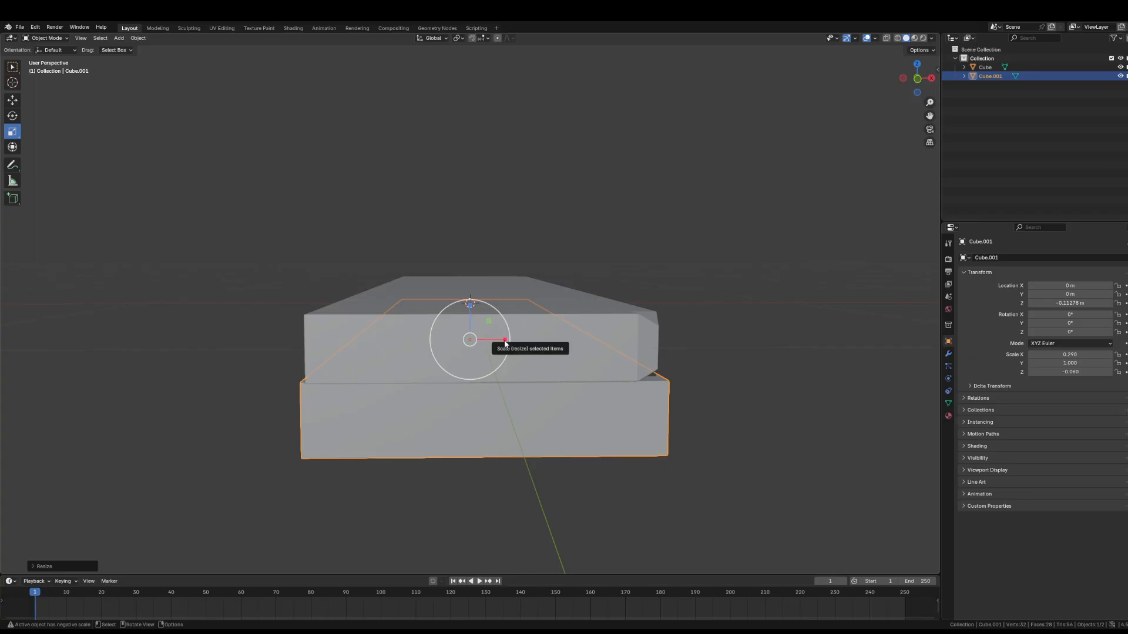
left_click_drag(505, 340, 505, 342)
left_click(12, 100)
middle_click_drag(249, 196, 431, 246)
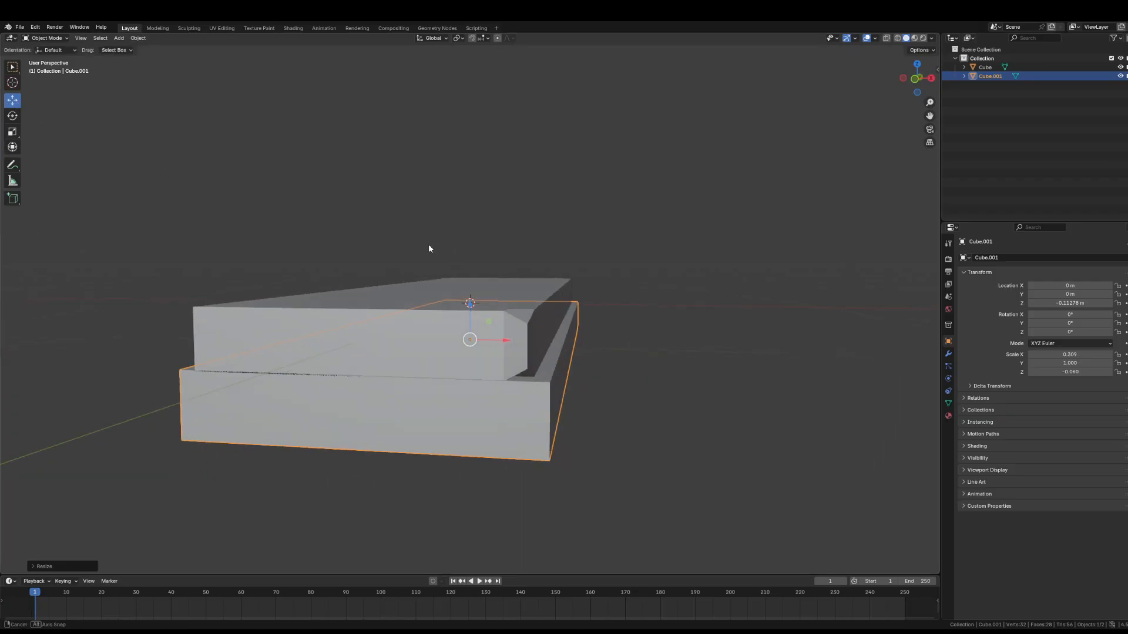
left_click(12, 131)
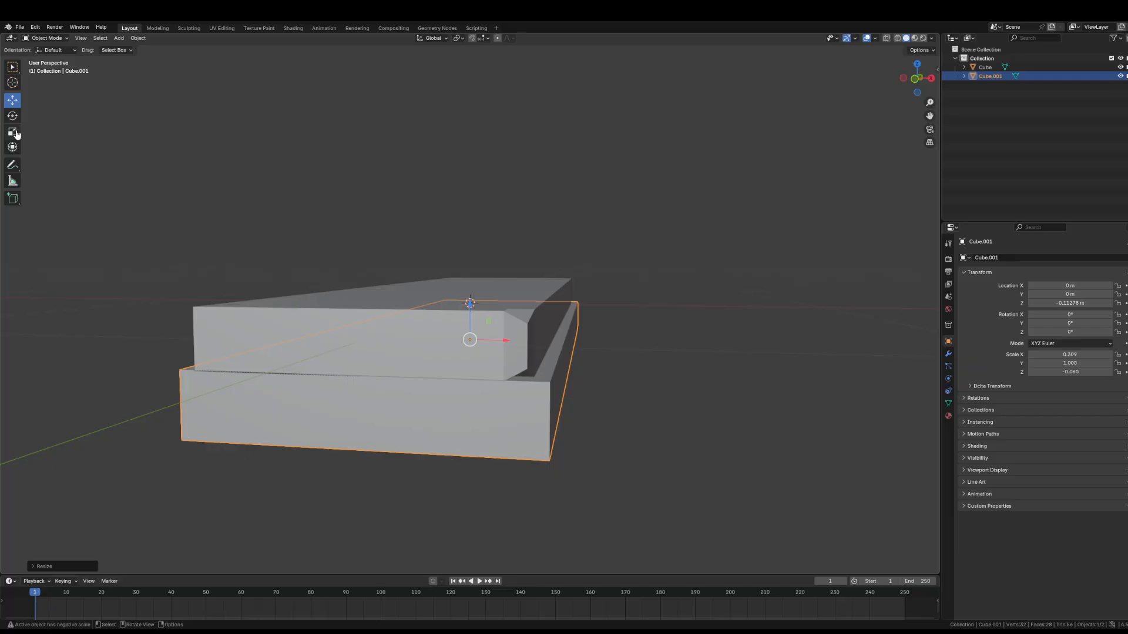
left_click_drag(500, 341, 492, 341)
- Shift the lower slab along X to about -0.017 m, check its alignment with the plank's side, and reselect it
key("shift+space")
key("g")
mouse_move(685, 436)
middle_mouse_down()
mouse_move(683, 414)
mouse_move(690, 423)
mouse_move(675, 422)
middle_mouse_up()
left_click(674, 422)
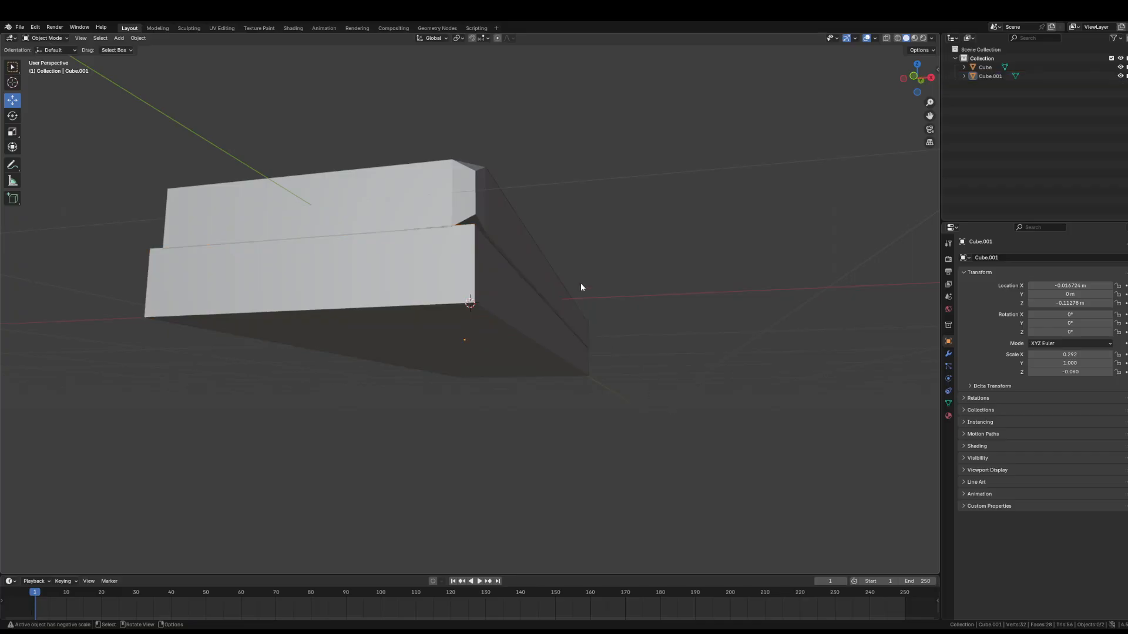
mouse_move(657, 262)
middle_mouse_down()
mouse_move(686, 259)
mouse_move(699, 275)
mouse_move(663, 270)
mouse_move(678, 269)
middle_mouse_up()
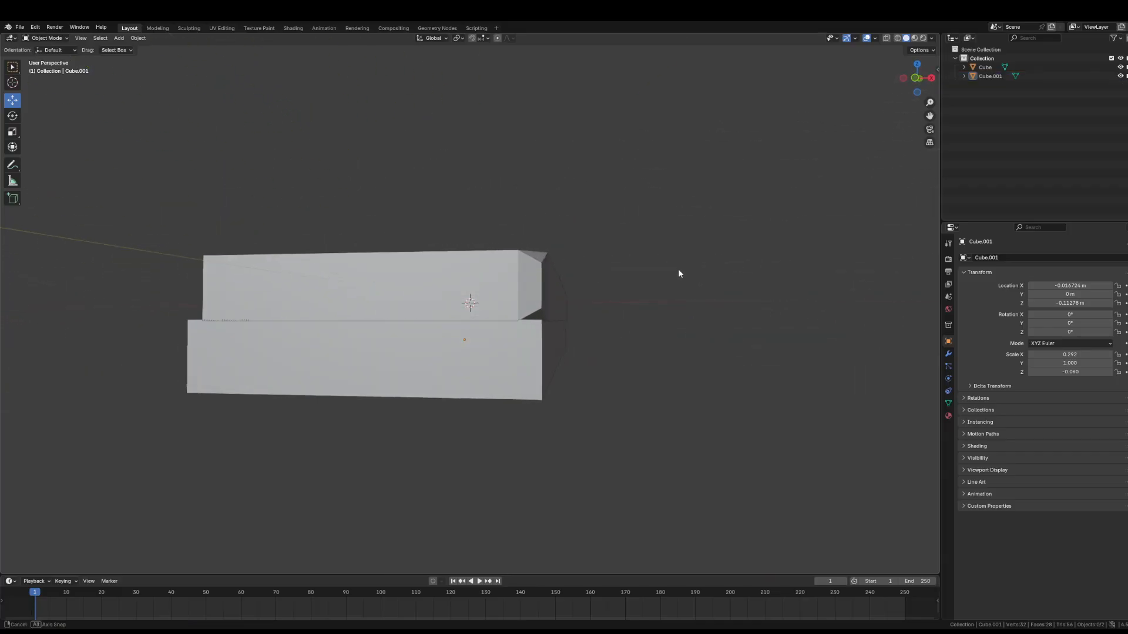
left_click(480, 380)
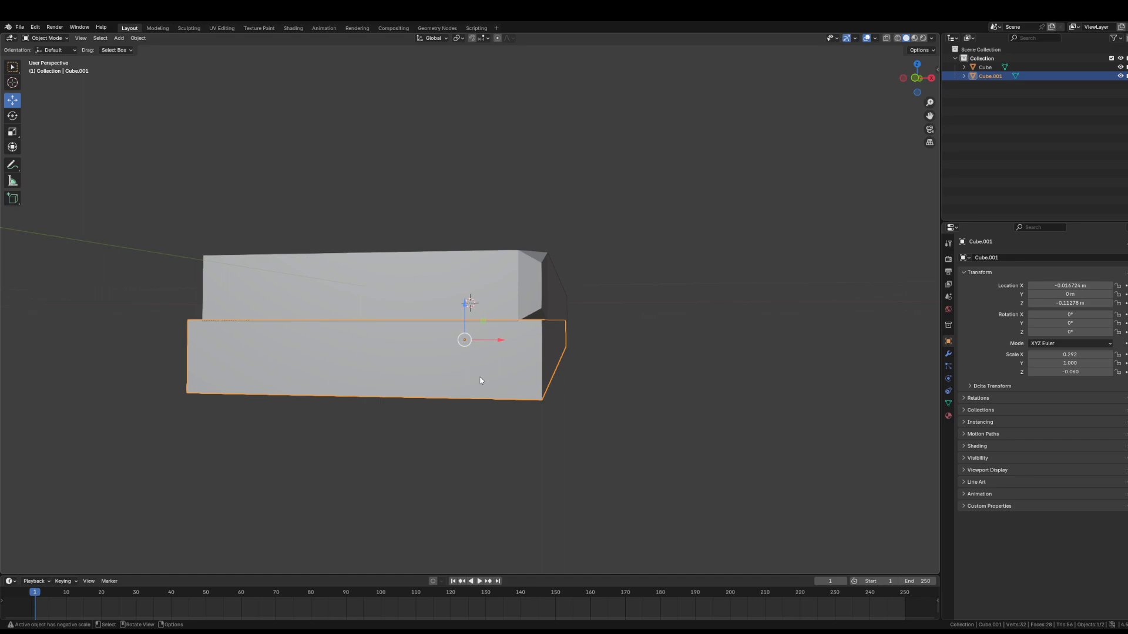
- Narrow the lower slab along X to a scale of about 0.284 and shift it along X to about -0.024 m
left_click(12, 131)
left_click_drag(500, 343, 496, 340)
left_click(12, 100)
left_click(648, 392)
middle_click_drag(649, 388, 648, 385)
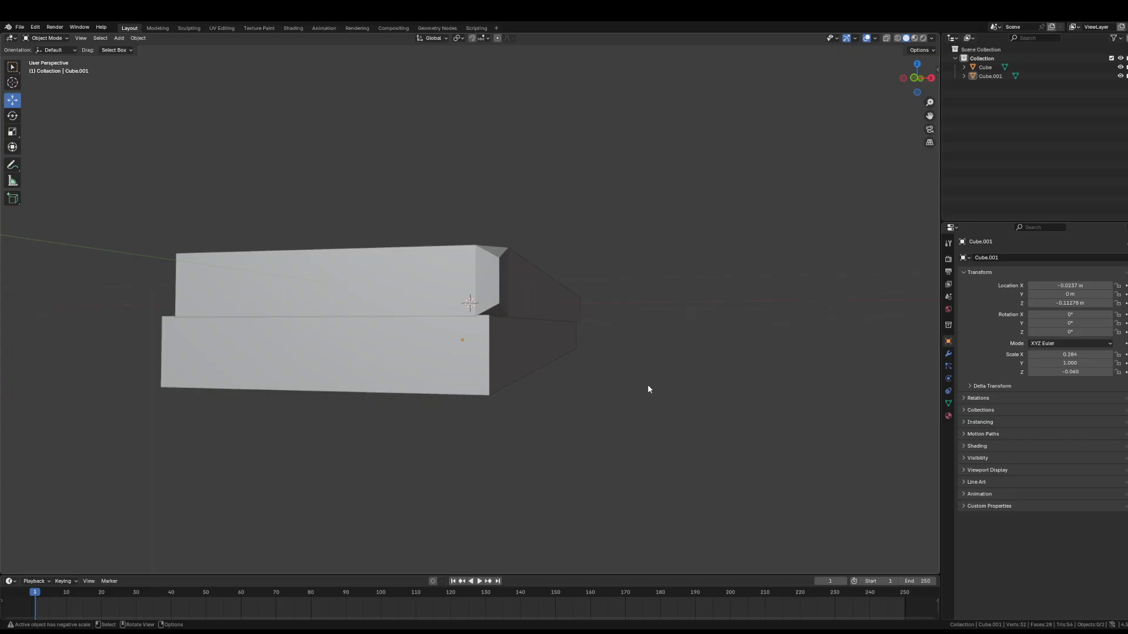
middle_click_drag(648, 390, 467, 393)
- Thin the lower slab along Z to a scale of about -0.032 and raise it to about -0.085 m, against the plank's underside
left_click(467, 393)
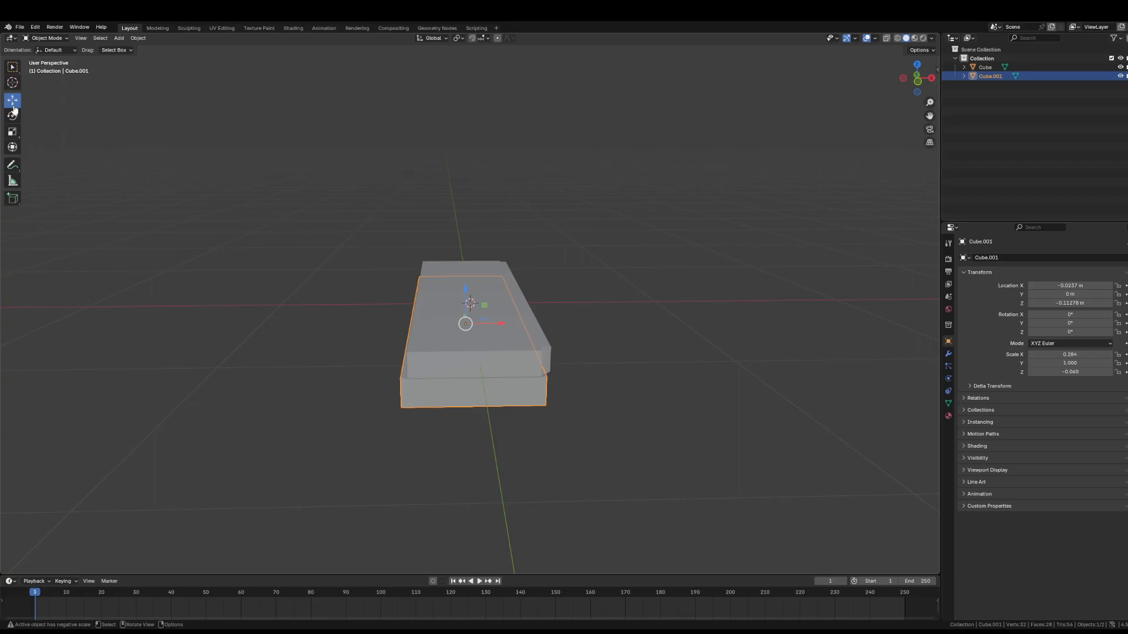
left_click(12, 132)
middle_click_drag(544, 258, 546, 293)
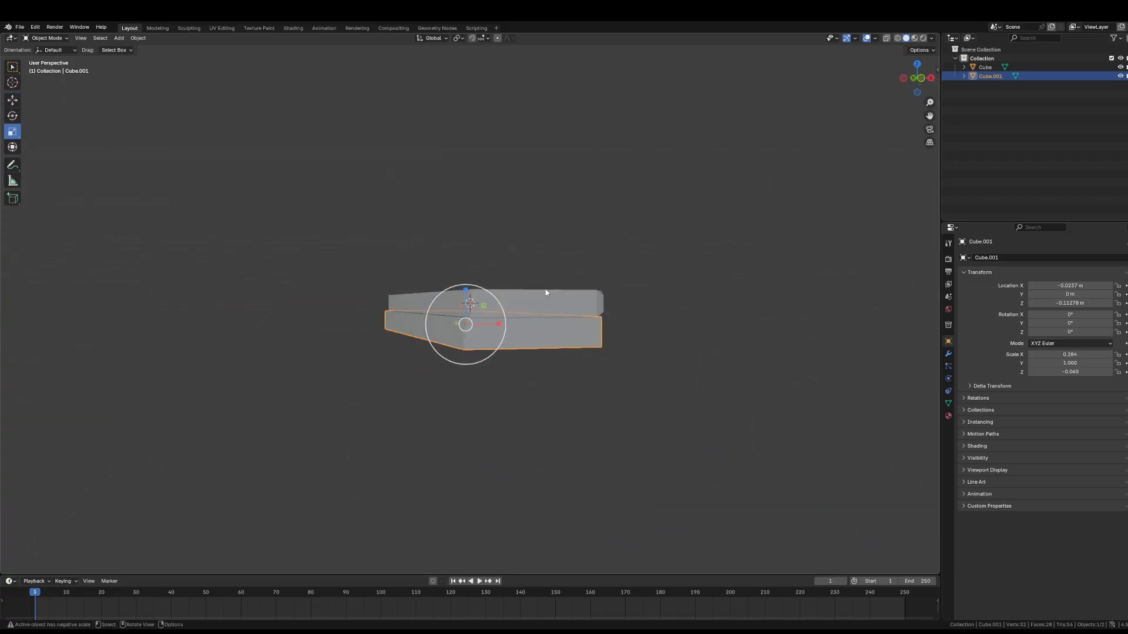
mouse_move(466, 291)
left_mouse_down()
mouse_move(468, 304)
mouse_move(467, 285)
left_mouse_up()
left_click(13, 100)
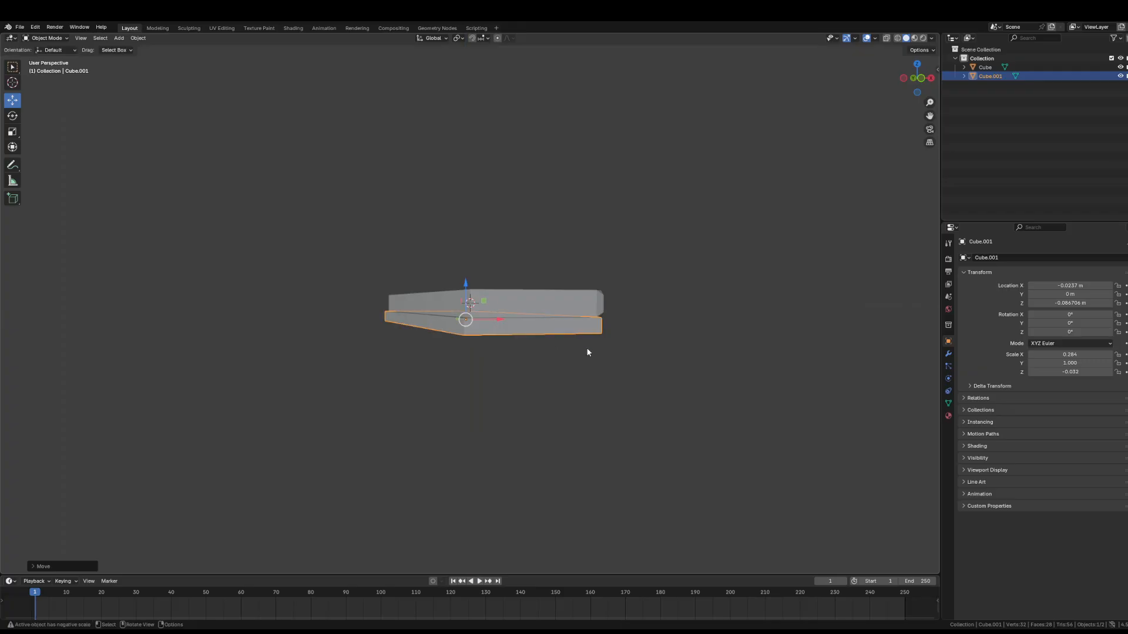
scroll(599, 356, "up", 2)
middle_click_drag(623, 358, 604, 356)
scroll(528, 342, "up", 1)
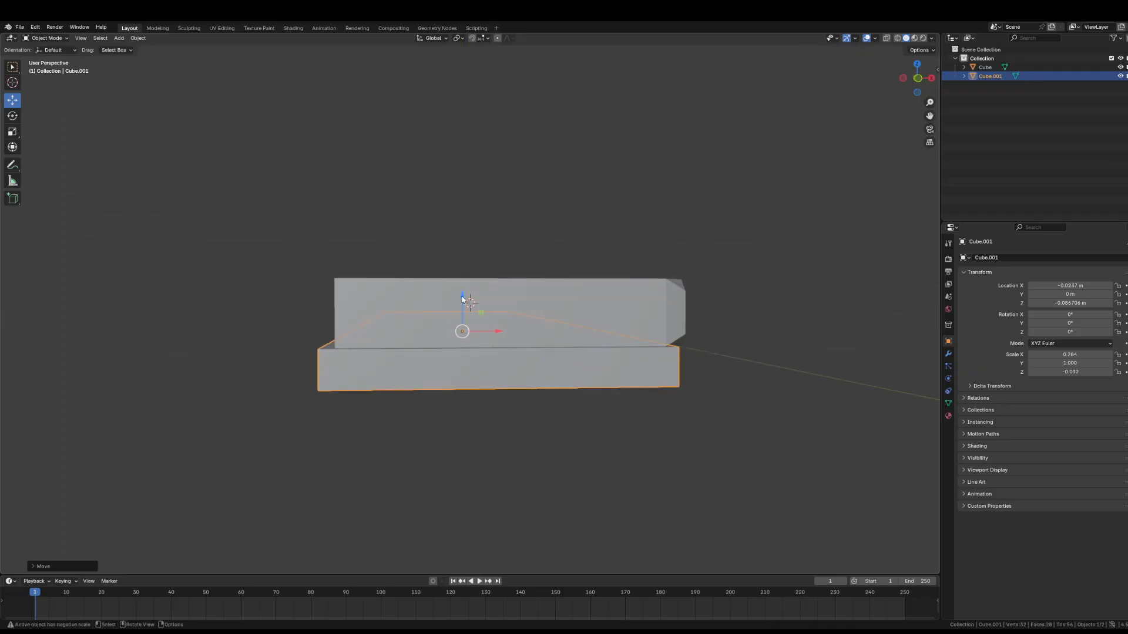
left_click_drag(462, 299, 462, 298)
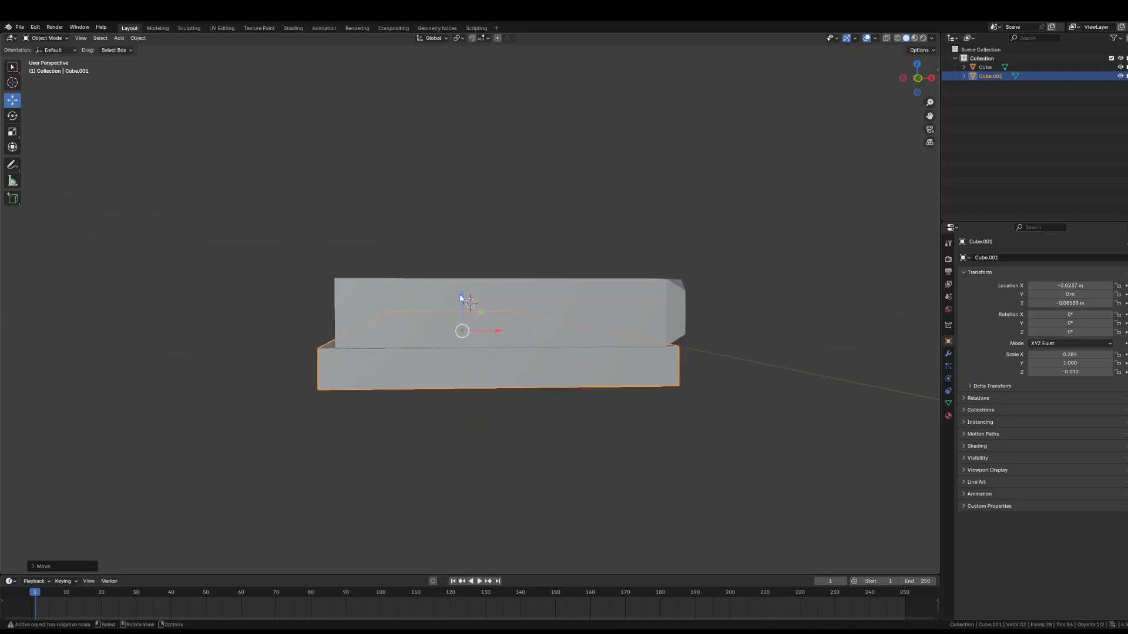
left_click(219, 290)
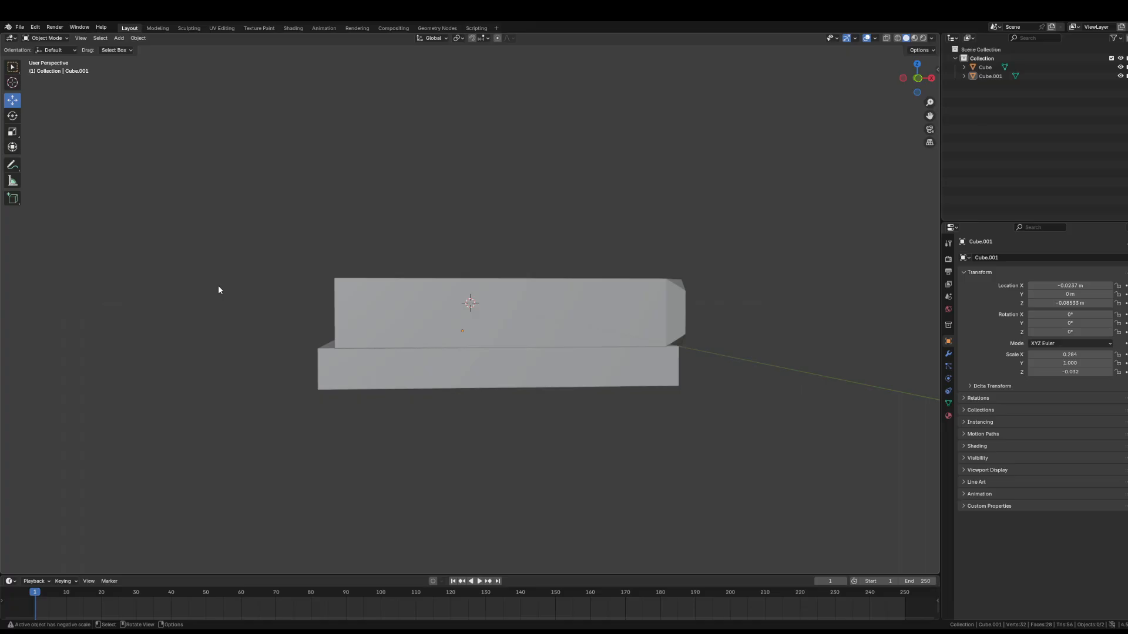
- Duplicate the lower slab in place and rotate the copy to 90° about Y so it stands upright
left_click(383, 375)
key("shift+d")
right_click(383, 375)
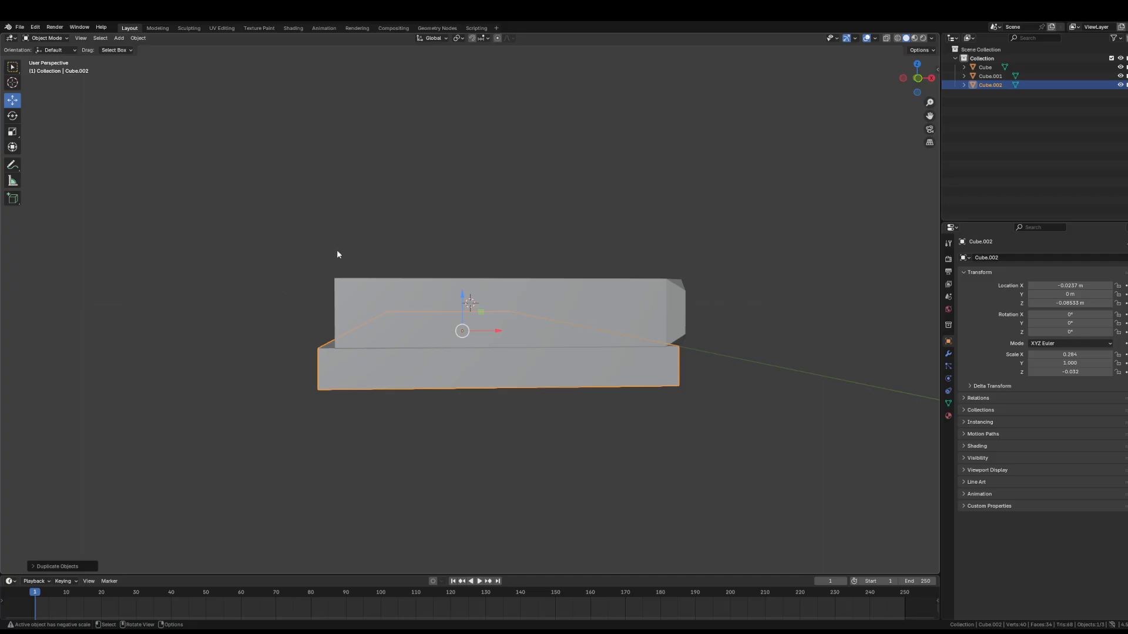
left_click(18, 116)
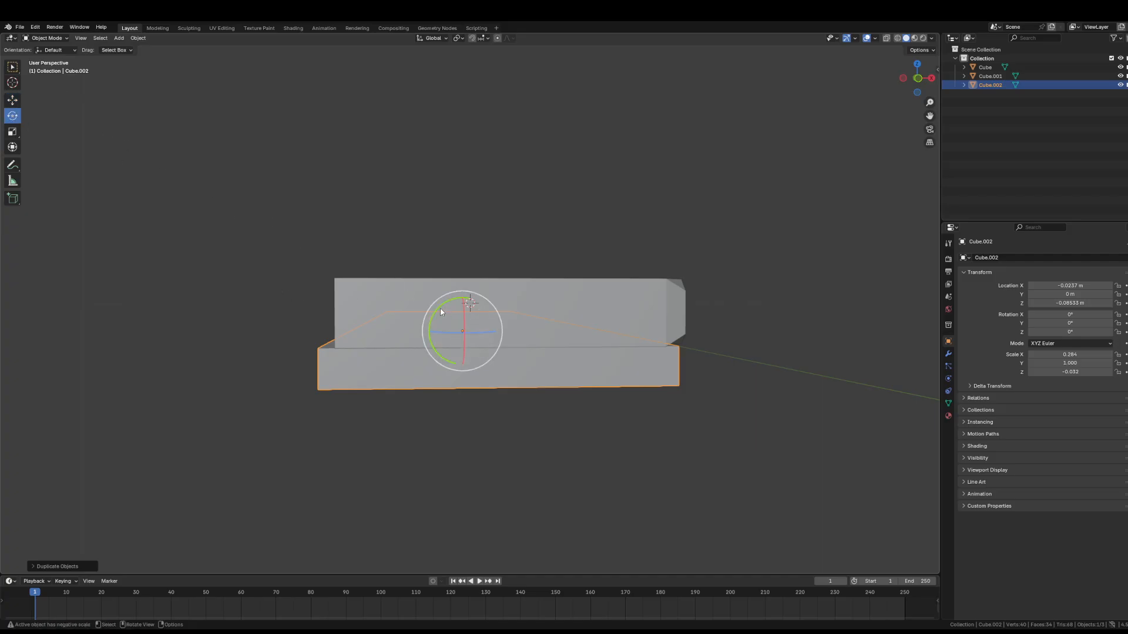
mouse_move(443, 312)
left_mouse_down()
mouse_move(456, 341)
mouse_move(450, 327)
left_mouse_up()
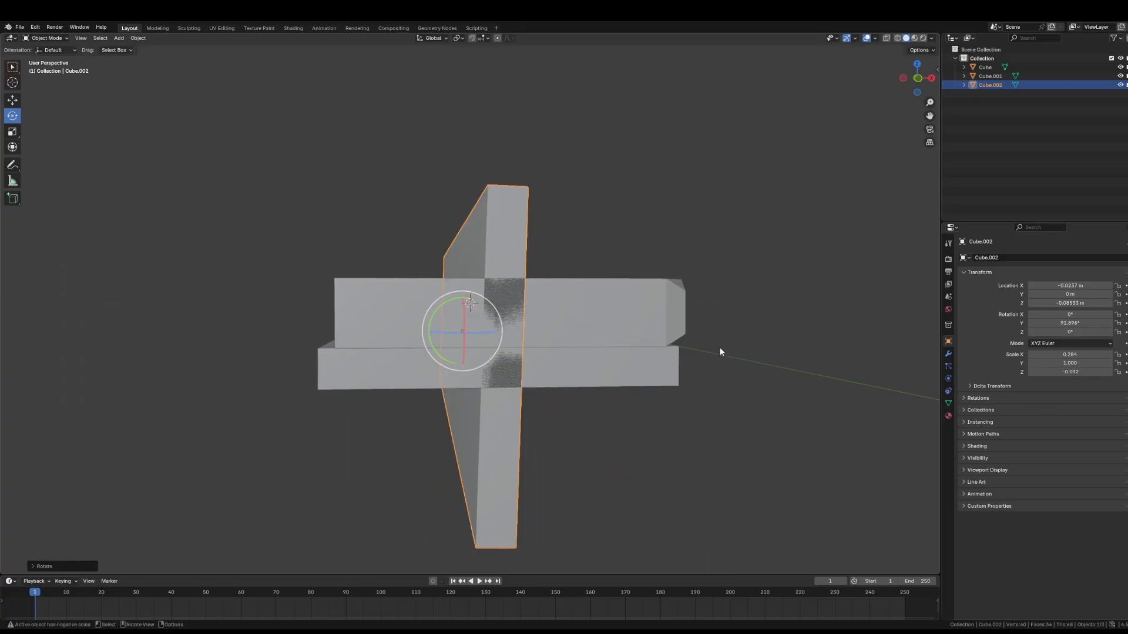
left_click(1089, 322)
type("90")
key("Return")
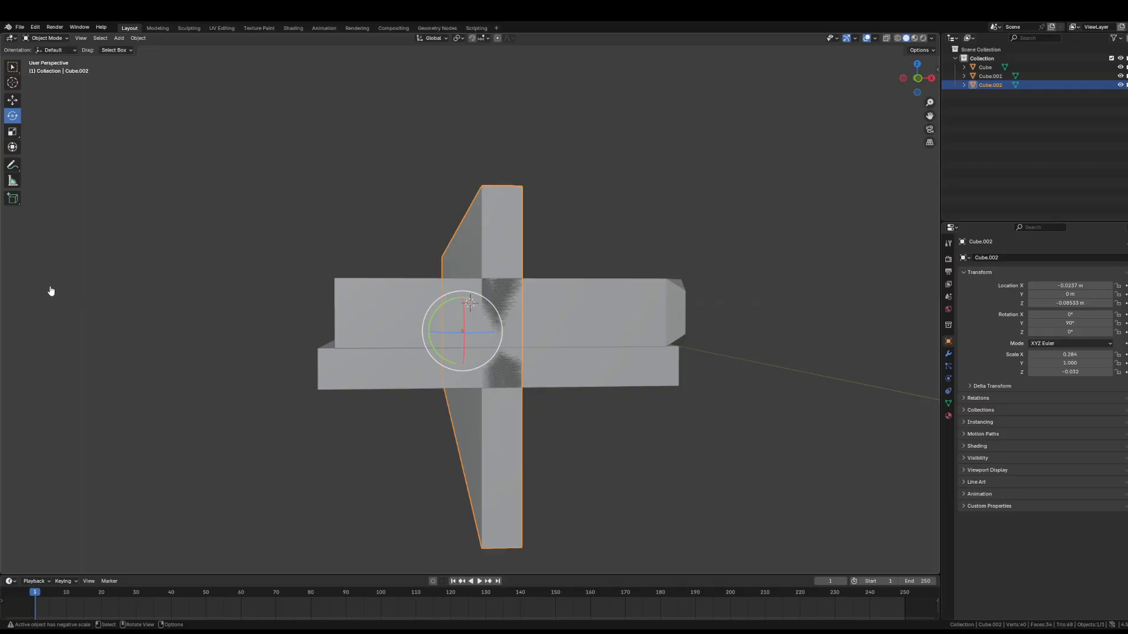
- Move the upright copy along X to about -0.285 m at the plank's rear edge and raise it along Z to about 0.166 m
left_click(16, 104)
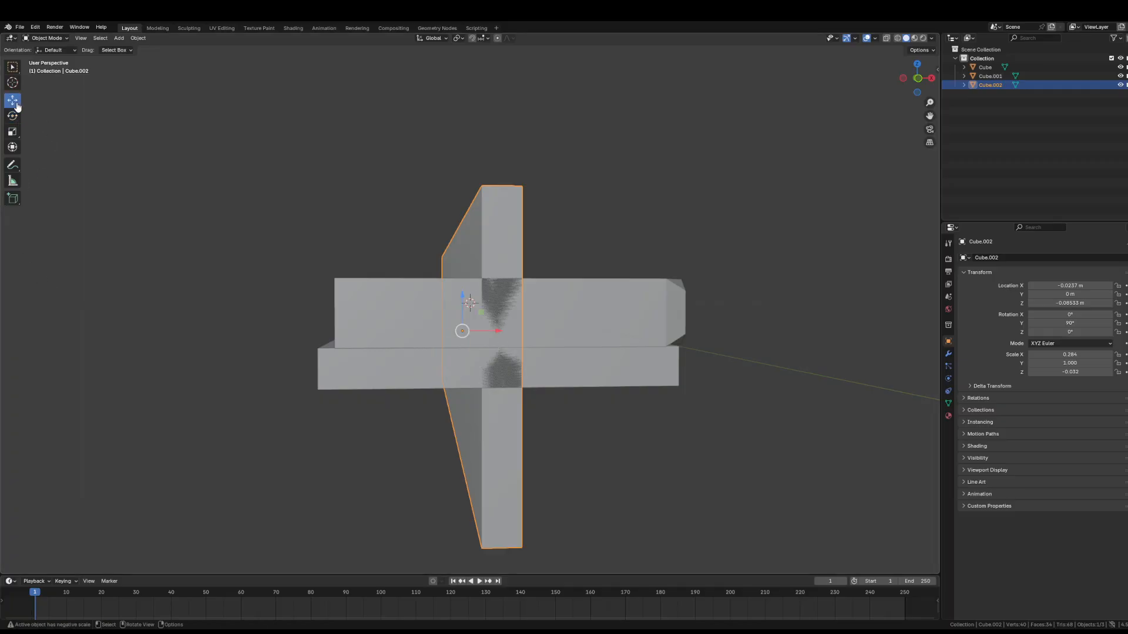
left_click(494, 336)
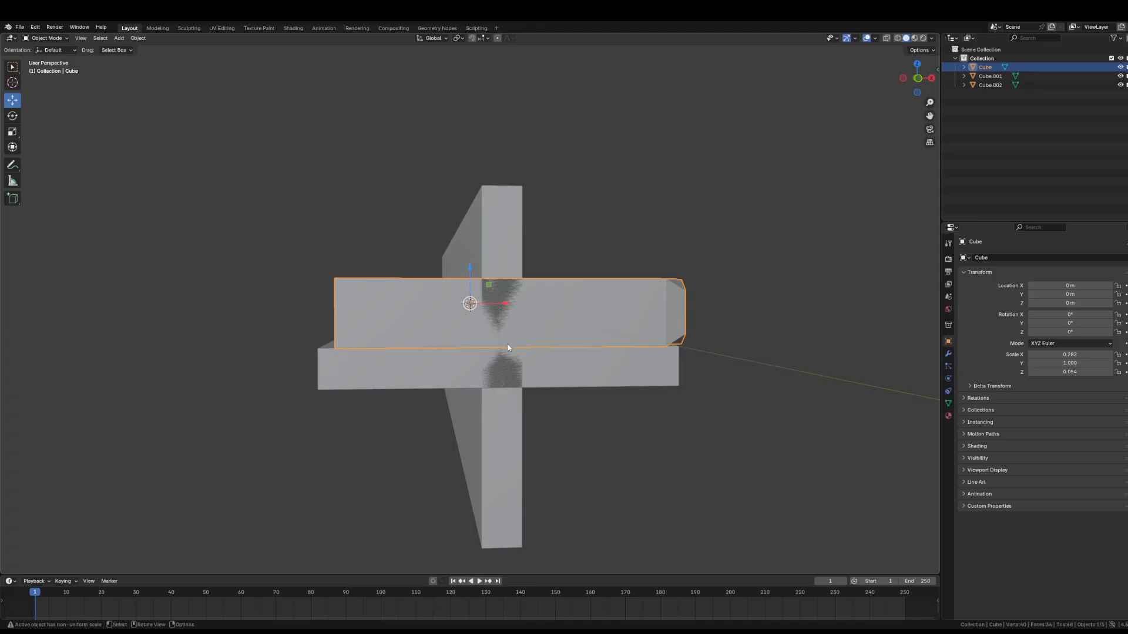
left_click(467, 449)
left_click_drag(500, 339, 406, 333)
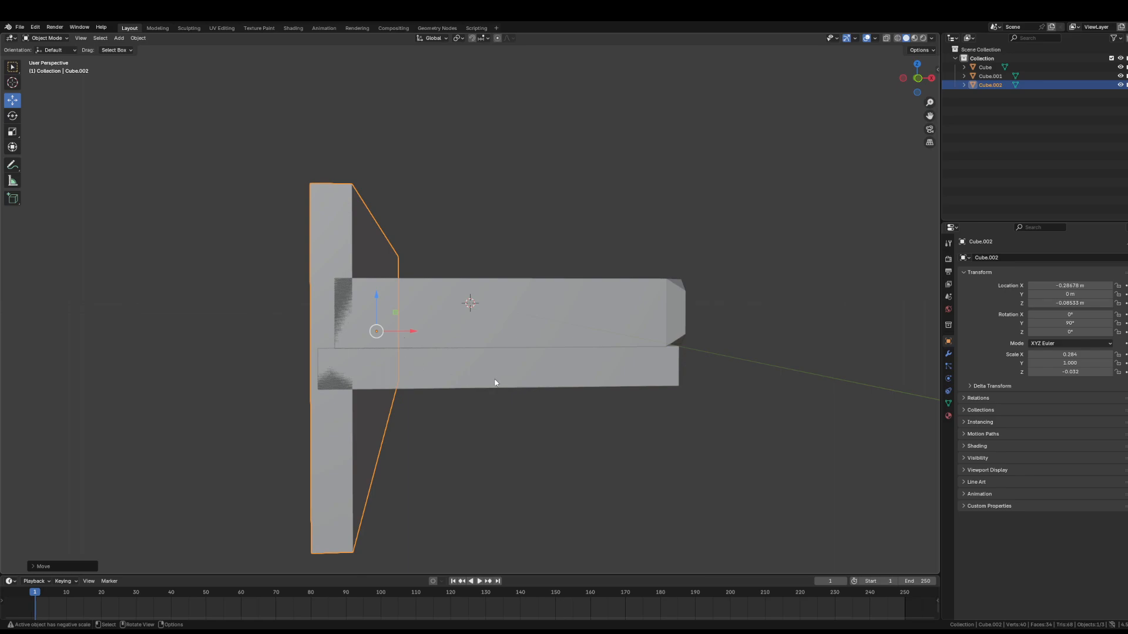
middle_click_drag(495, 382, 411, 408)
middle_click_drag(421, 332, 417, 299)
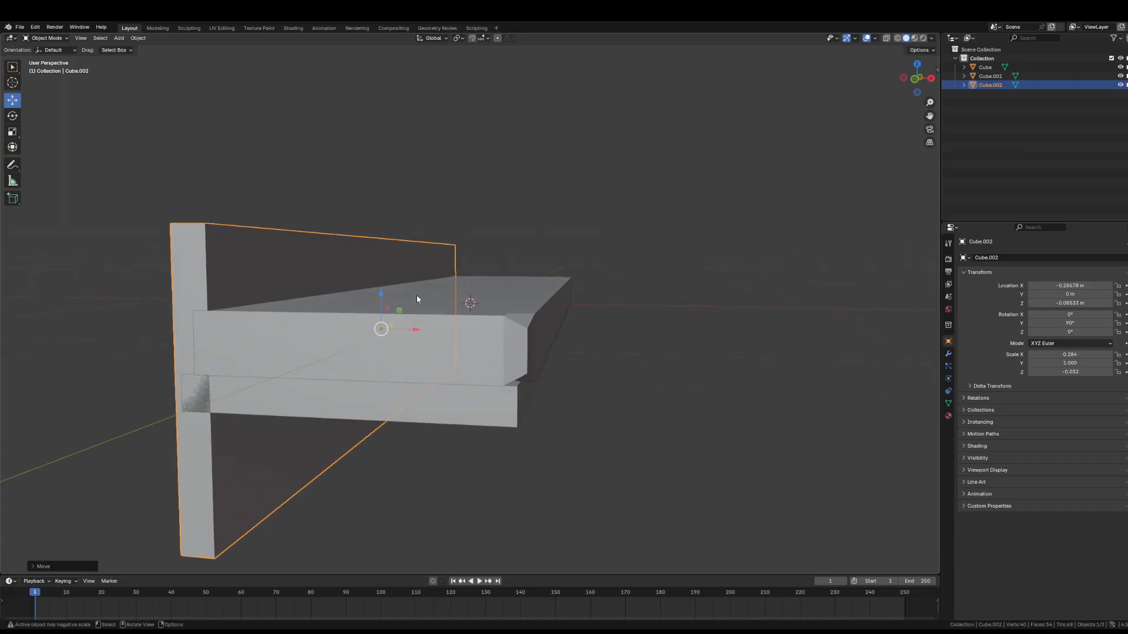
left_click_drag(384, 294, 394, 217)
middle_click_drag(403, 217, 373, 280)
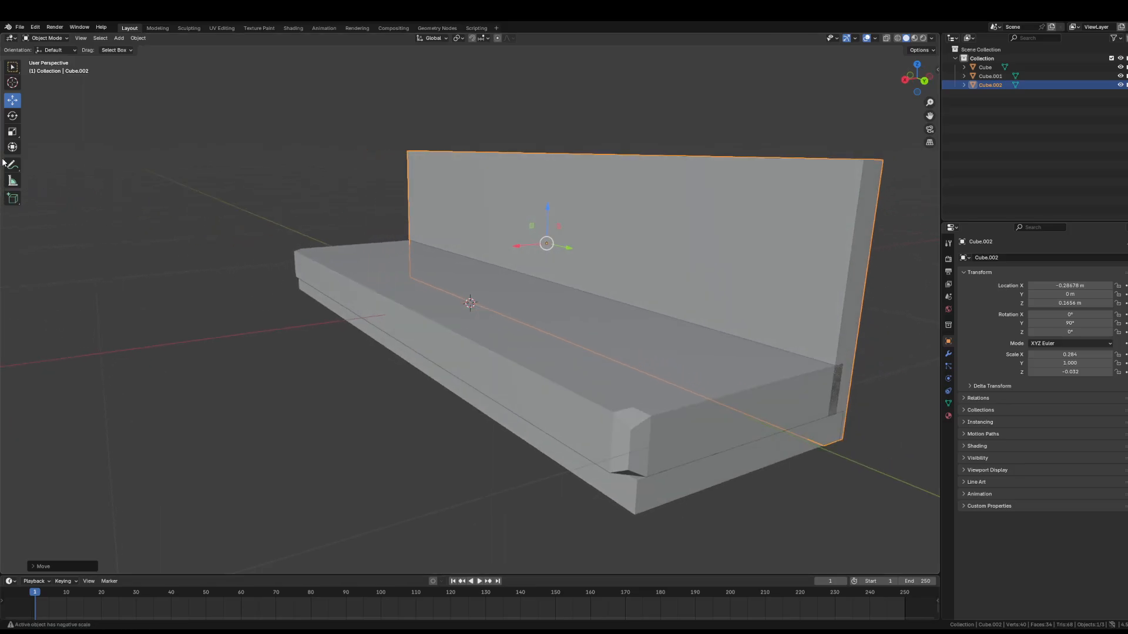
- Measure the back panel's height above the plank at its end and remove the measurement
left_click(13, 180)
middle_click_drag(554, 269, 747, 234)
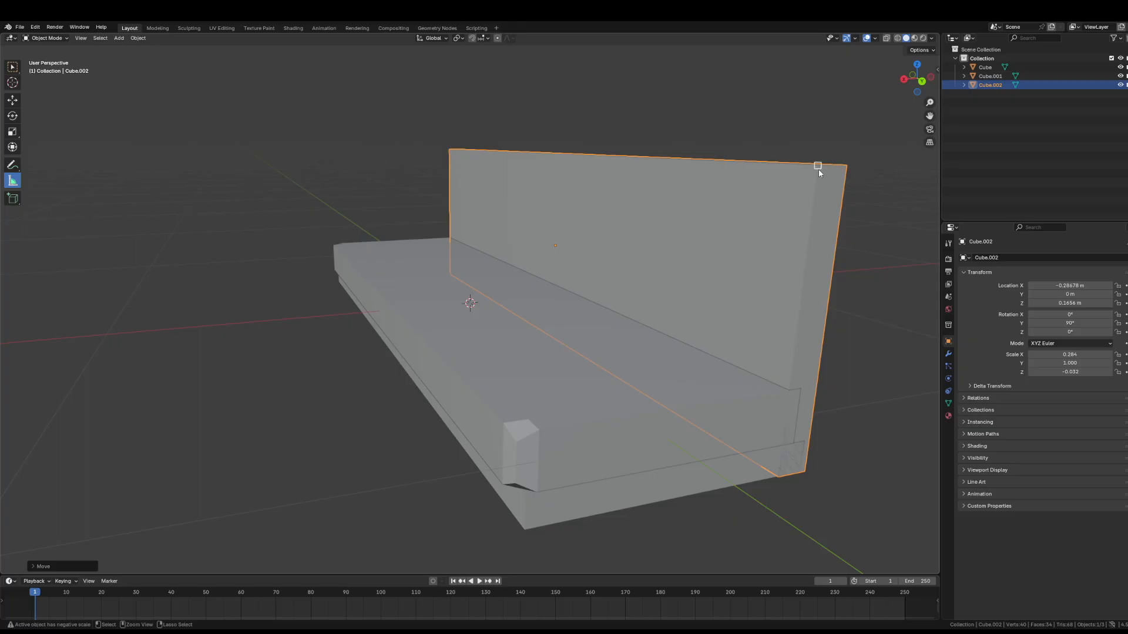
left_click_drag(817, 166, 790, 392)
key("x")
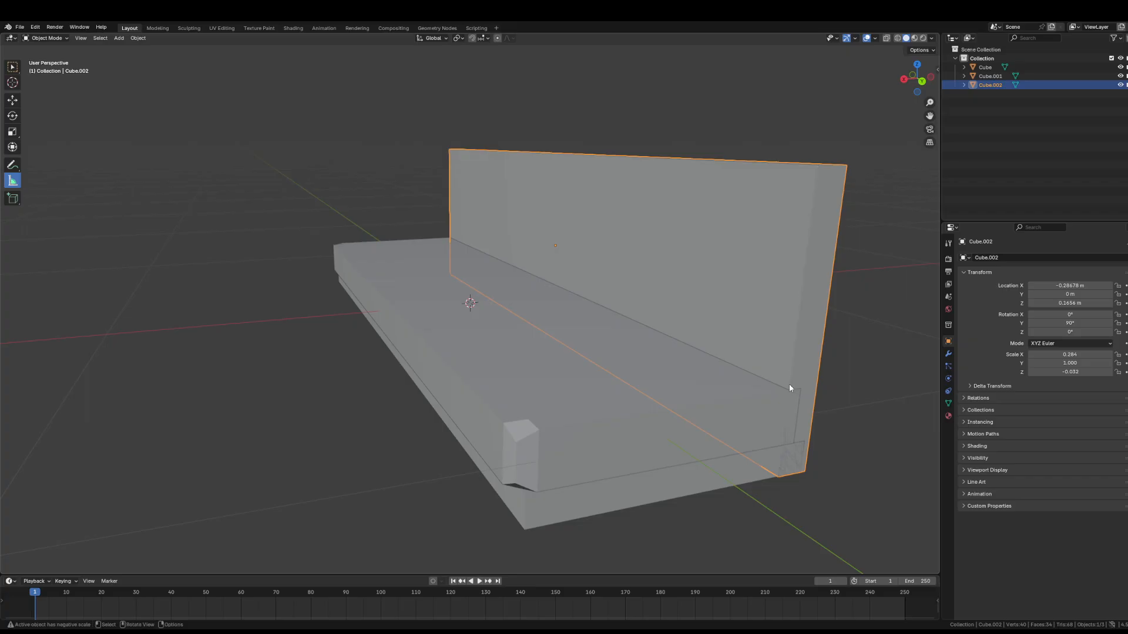
- Lengthen the back panel along Y to a scale of about 1.085 so it extends past both plank ends
scroll(834, 391, "down", 5)
middle_click_drag(834, 391, 552, 302)
scroll(576, 306, "up", 3)
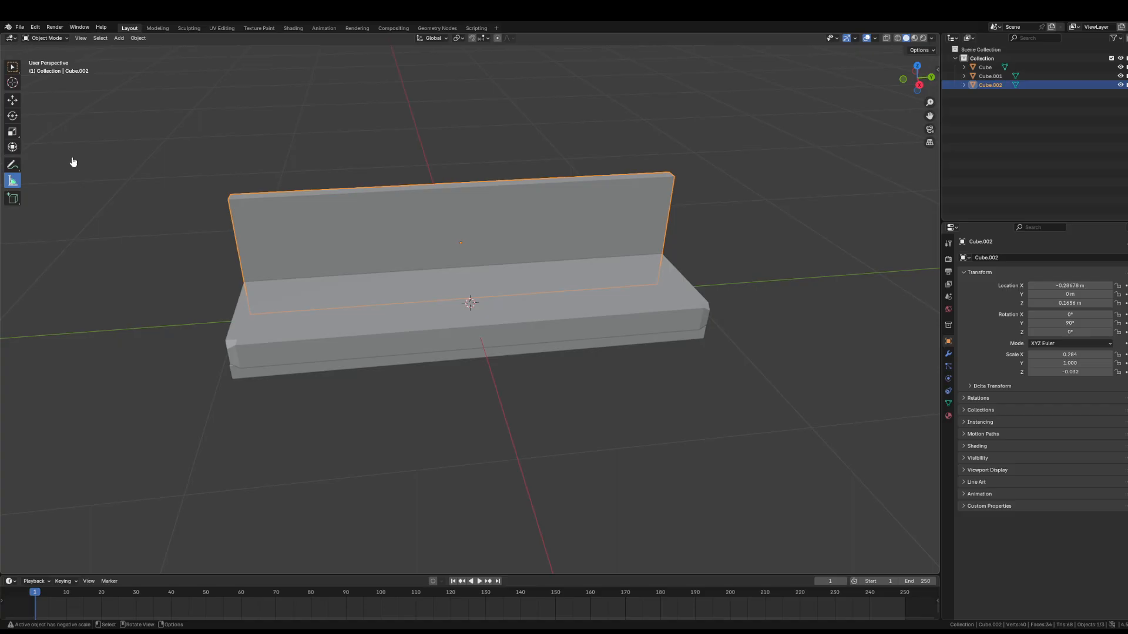
left_click(12, 131)
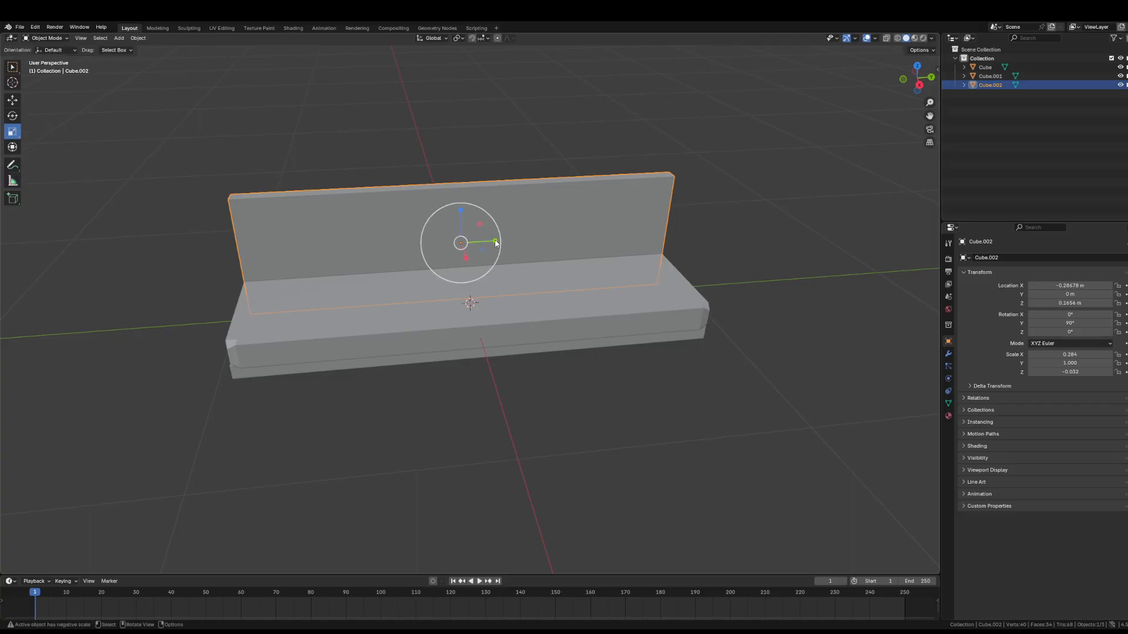
left_click_drag(495, 241, 501, 244)
left_click(514, 422)
middle_click_drag(514, 422, 569, 411)
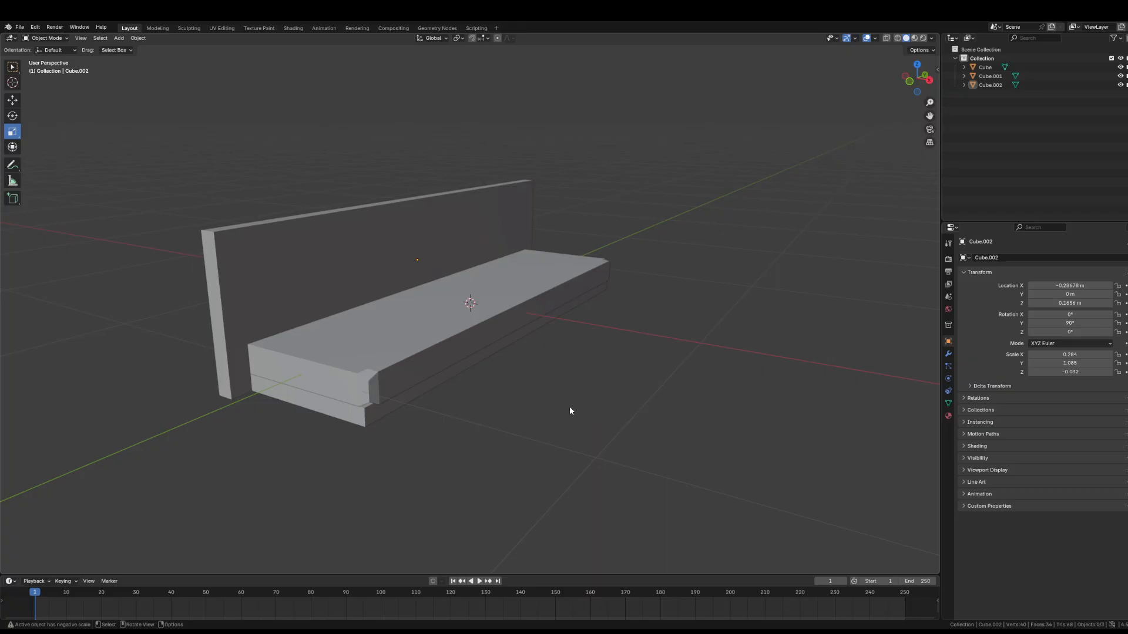
- Duplicate the back panel and shift the copy along X to about -0.074 m
left_click(278, 288)
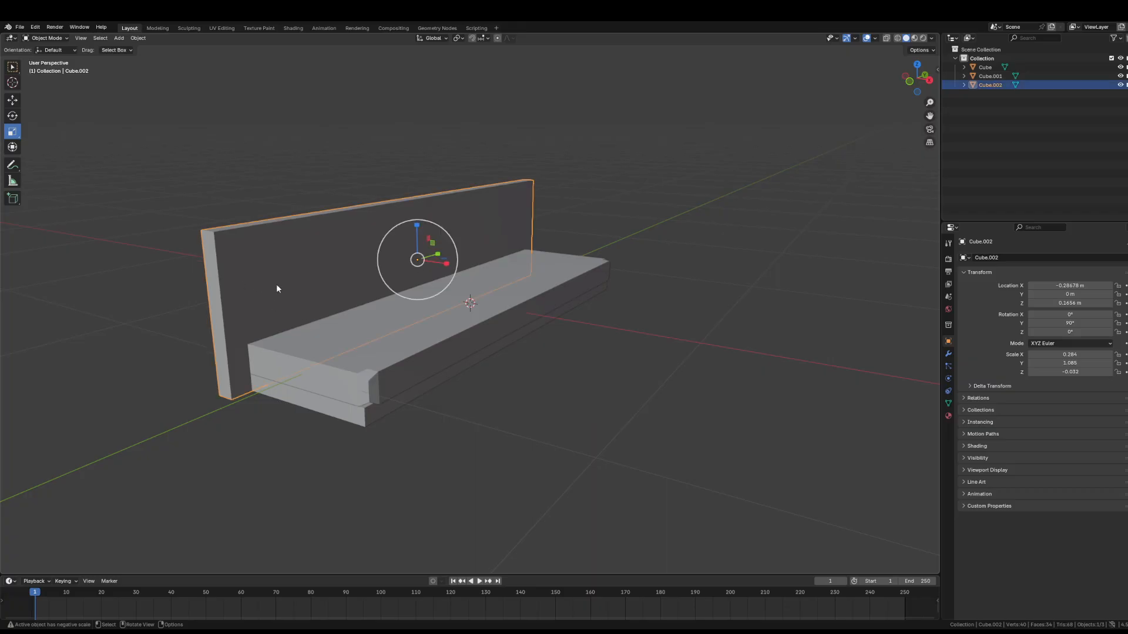
left_click(12, 101)
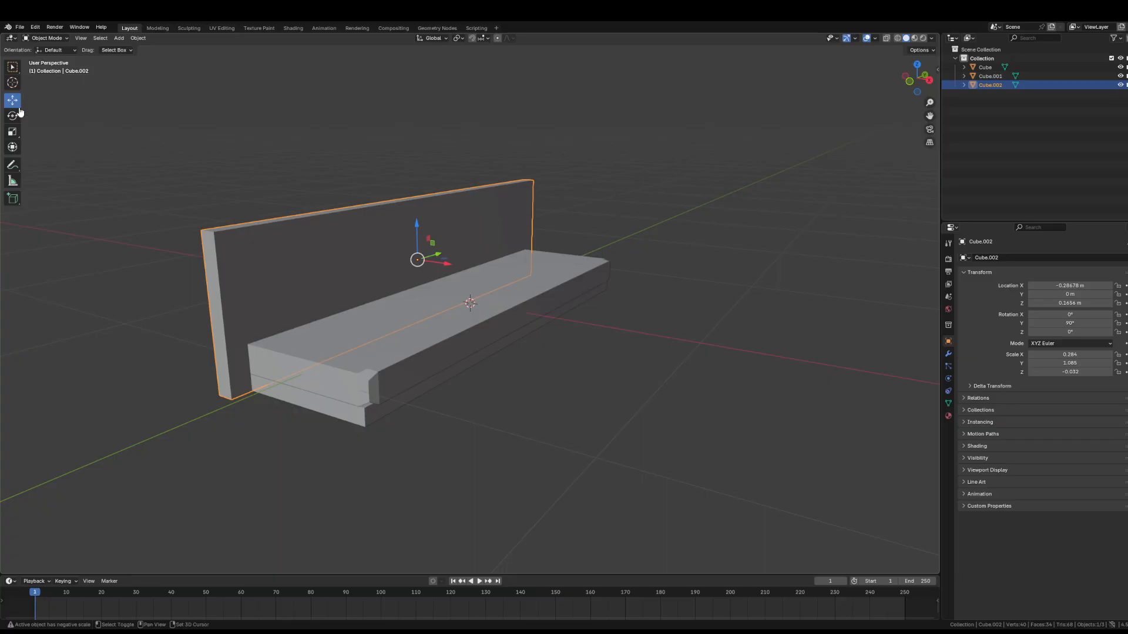
left_click_drag(453, 270, 497, 288)
key("ctrl+z")
key("shift+d")
right_click(316, 274)
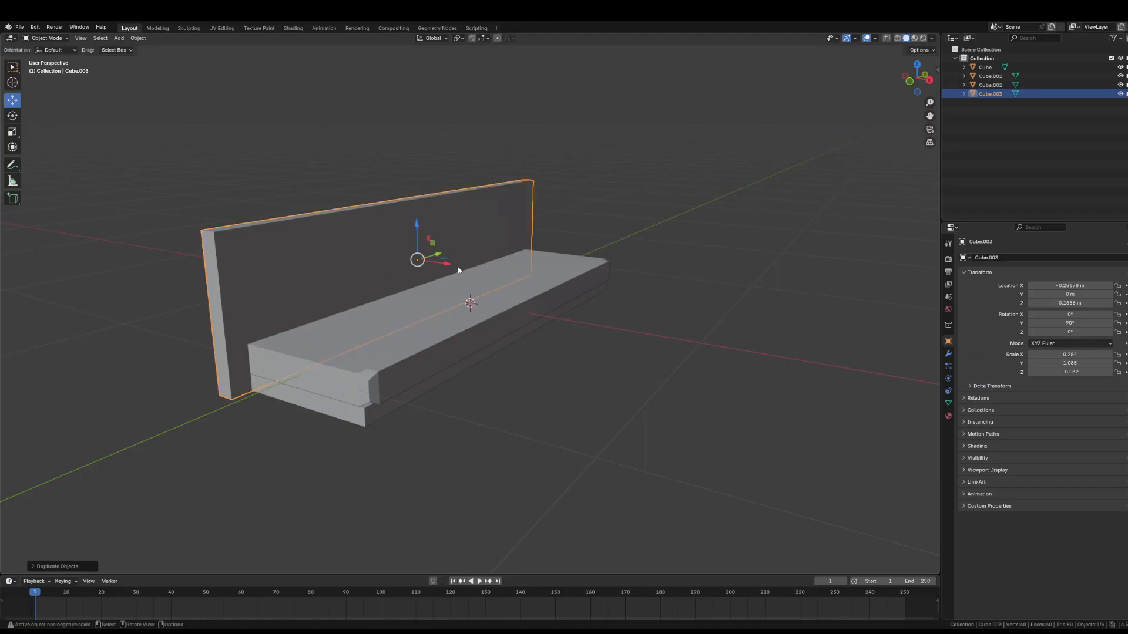
left_click_drag(459, 270, 433, 278)
- Rotate the panel copy to 90° about X so it stands across the plank
left_click(13, 116)
left_click(1069, 315)
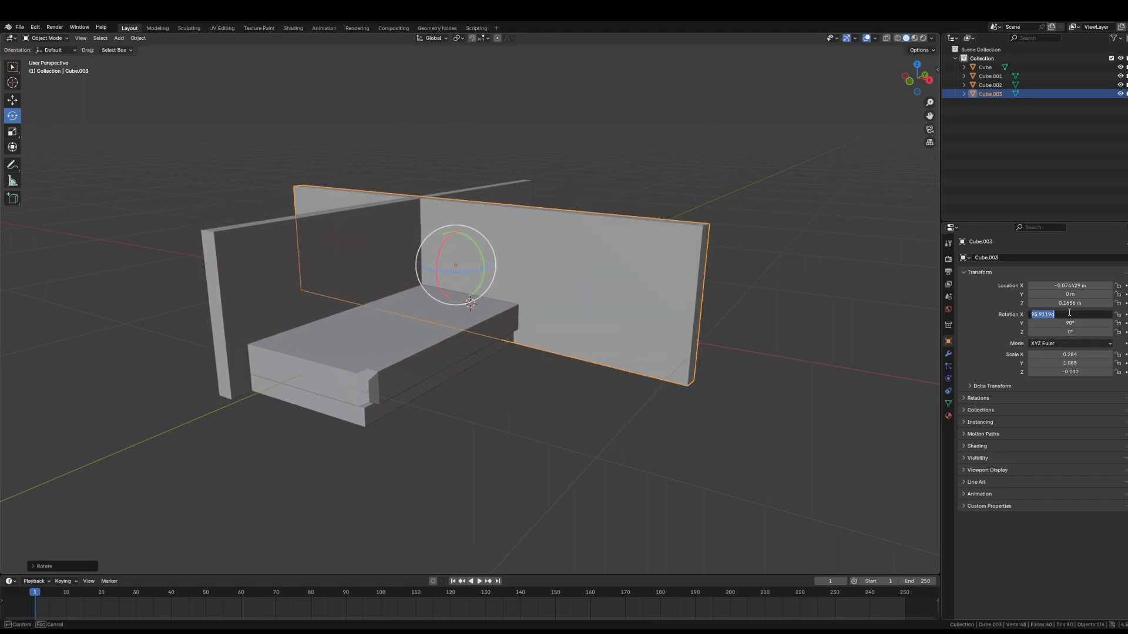
type("90")
key("Return")
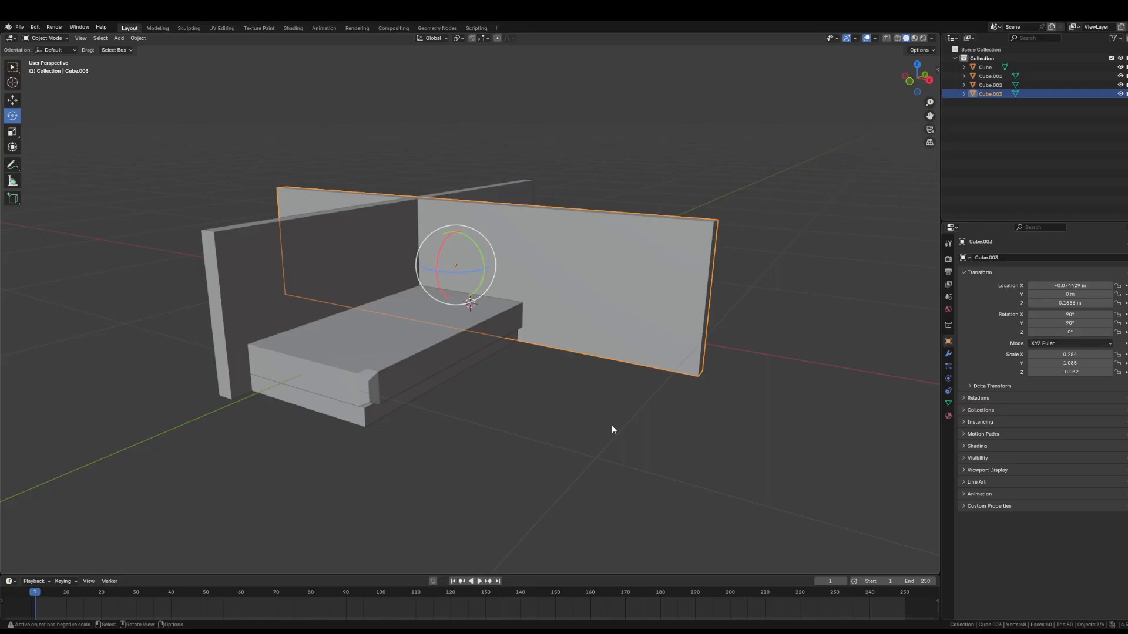
- Move the crosswise panel along Y to about -1.027 m, against the end of the plank
left_click(17, 100)
left_click_drag(471, 262, 311, 365)
middle_click_drag(310, 366, 276, 303)
left_click_drag(262, 276, 263, 277)
middle_click_drag(263, 277, 101, 227)
- Shorten the end panel to a Y scale of about 0.251 and position it along X at about -0.038 m
left_click(11, 132)
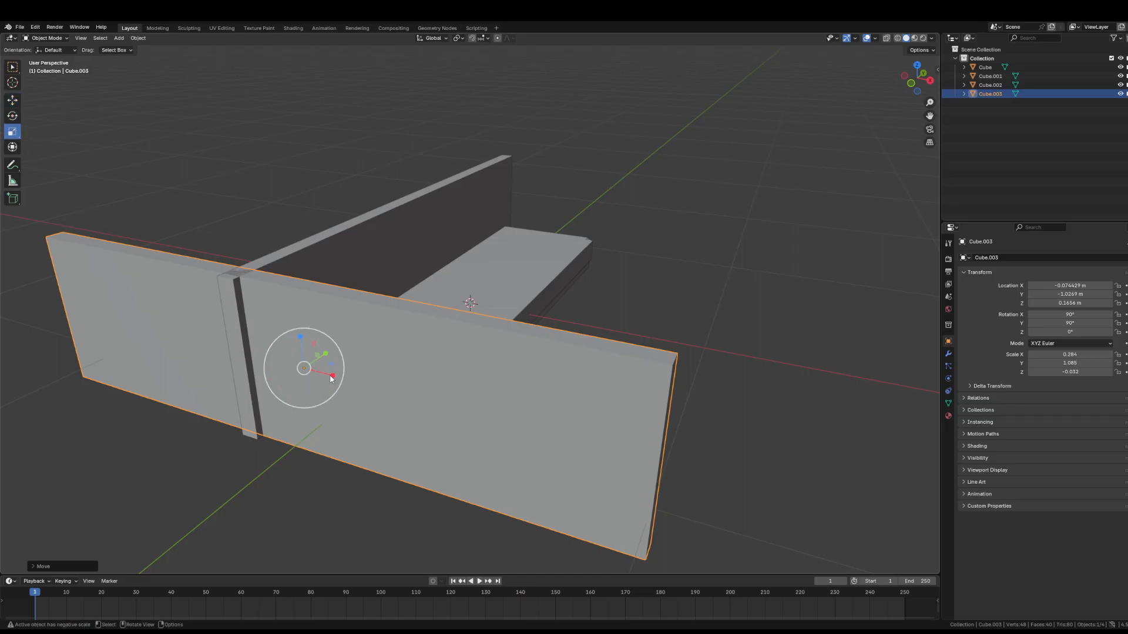
mouse_move(333, 376)
left_mouse_down()
mouse_move(318, 378)
mouse_move(342, 380)
left_mouse_up()
left_click(12, 101)
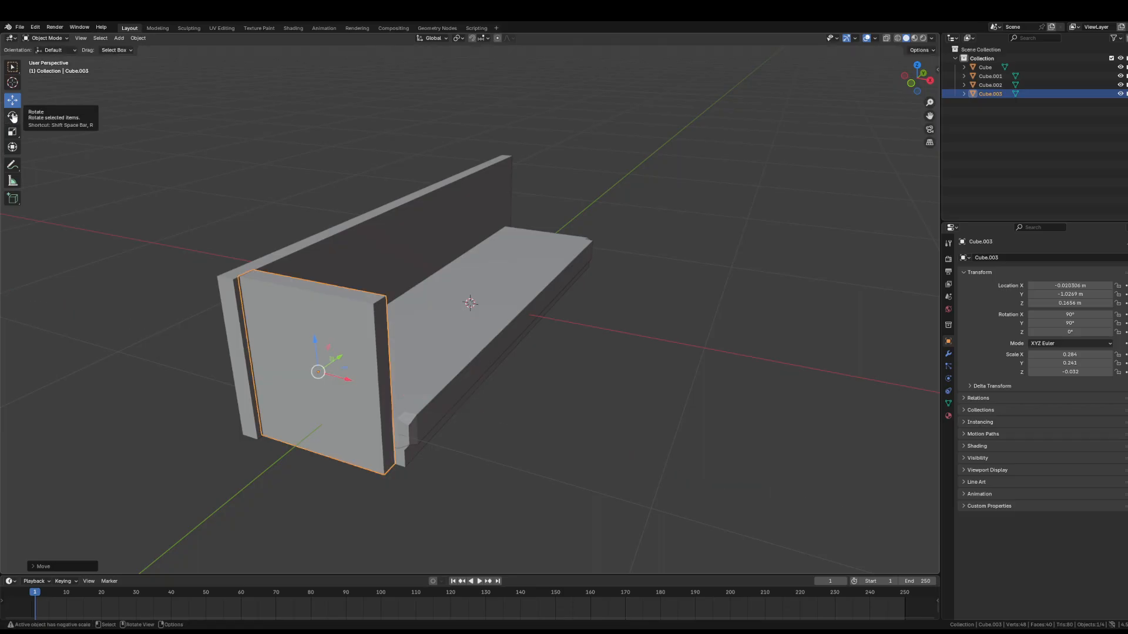
left_click(12, 132)
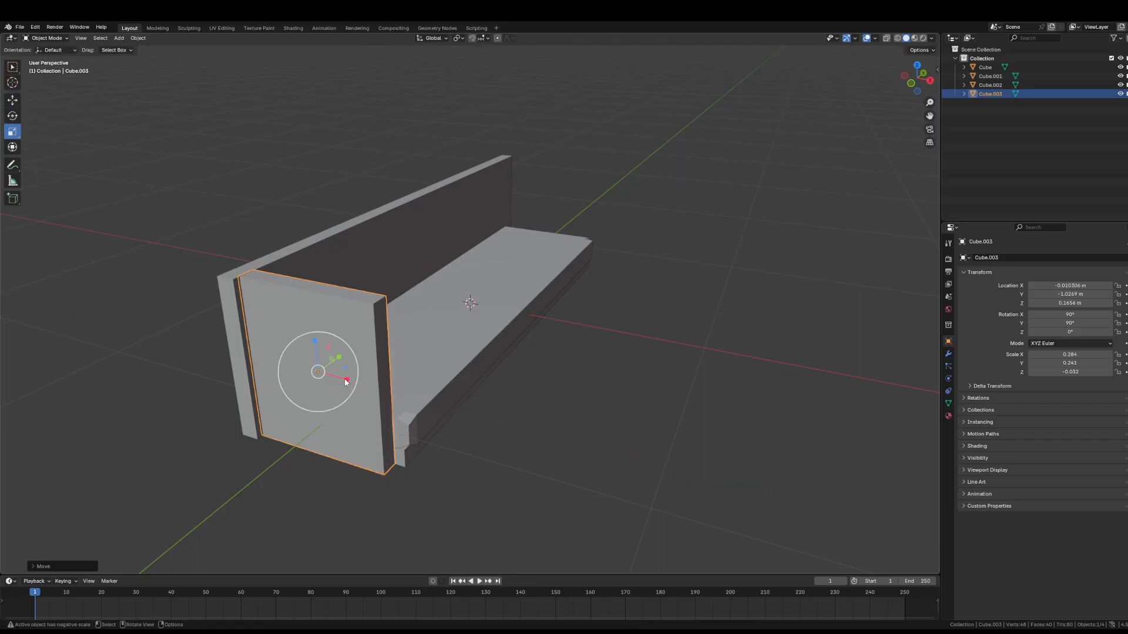
left_click_drag(348, 379, 339, 381)
left_click(12, 100)
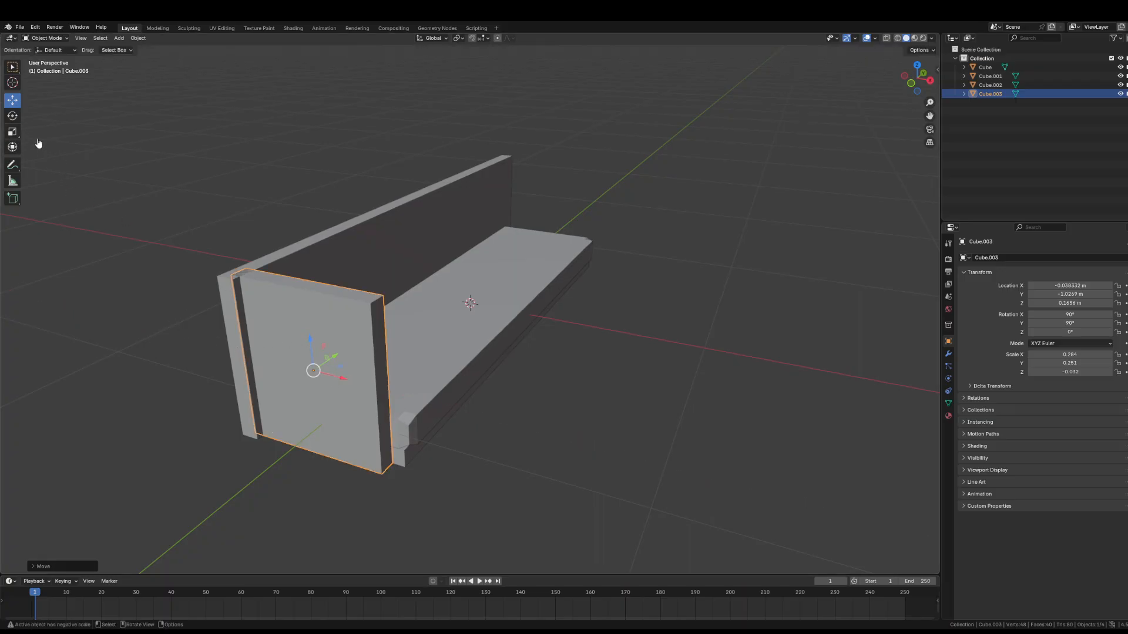
- Reduce the end panel's height to an X scale of about 0.112 and lower it along Z to about -0.008 m
left_click(13, 131)
left_click_drag(309, 339, 260, 304)
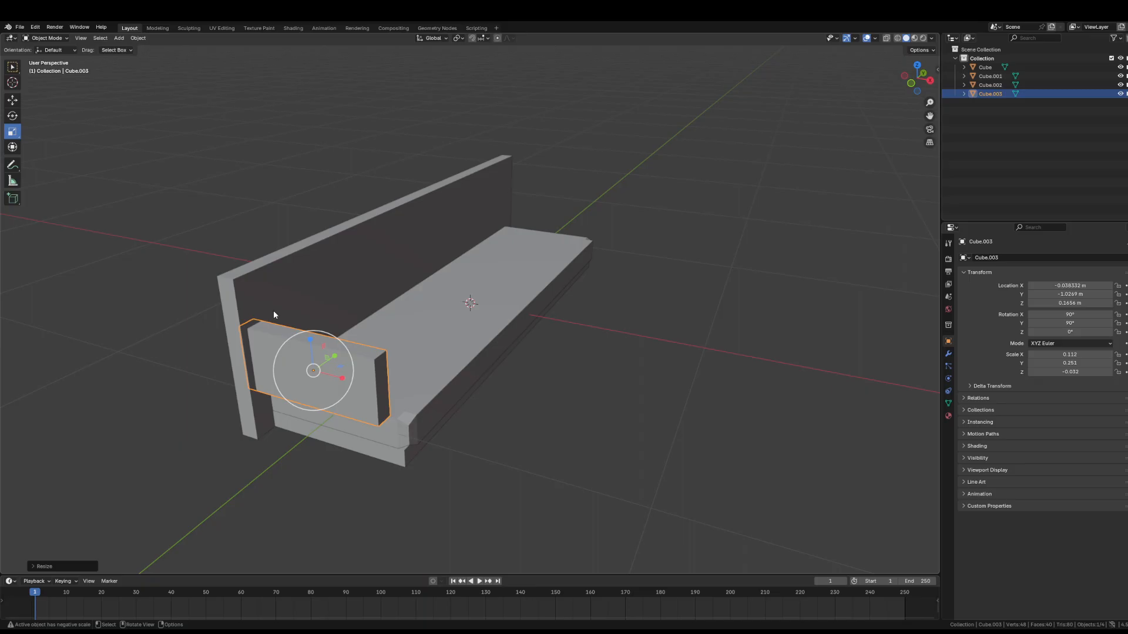
left_click(14, 103)
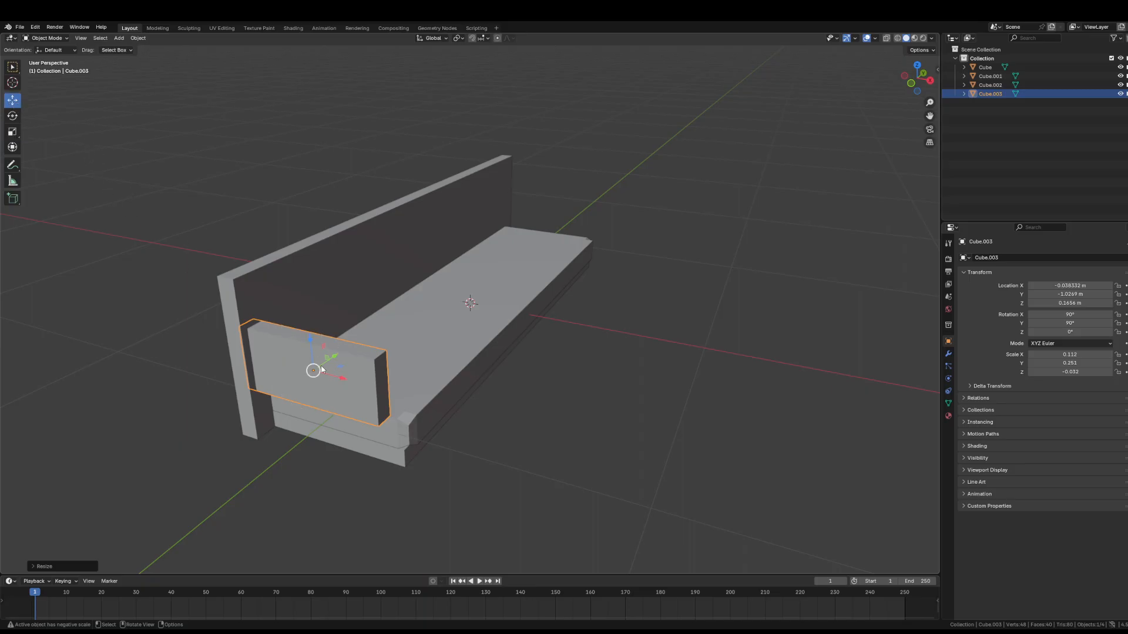
left_click_drag(313, 344, 315, 393)
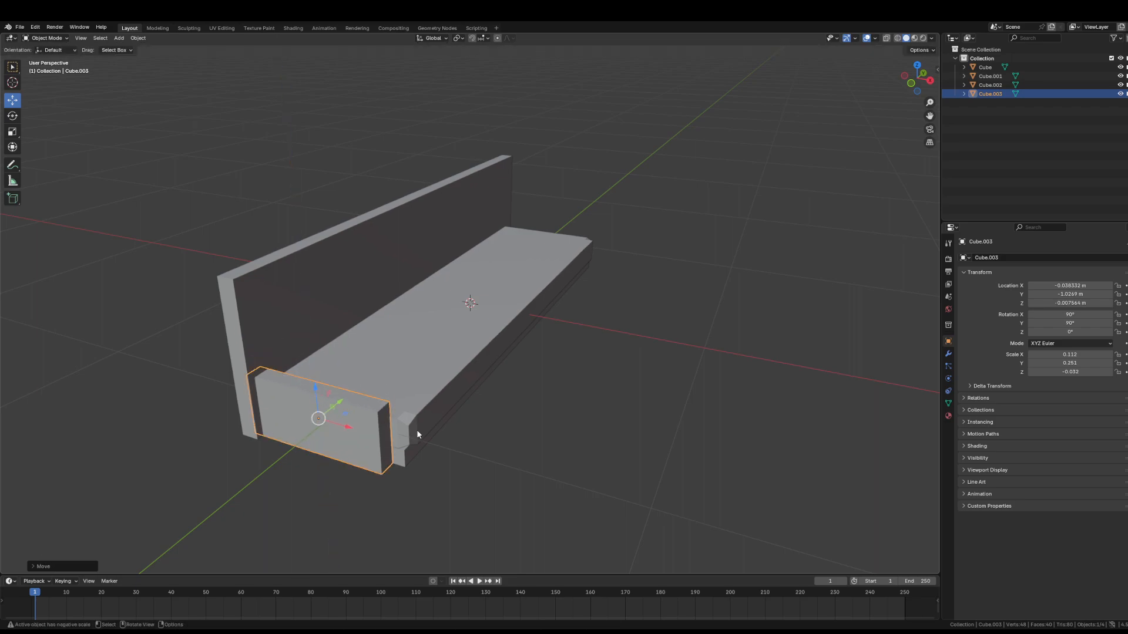
middle_click_drag(416, 433, 574, 403)
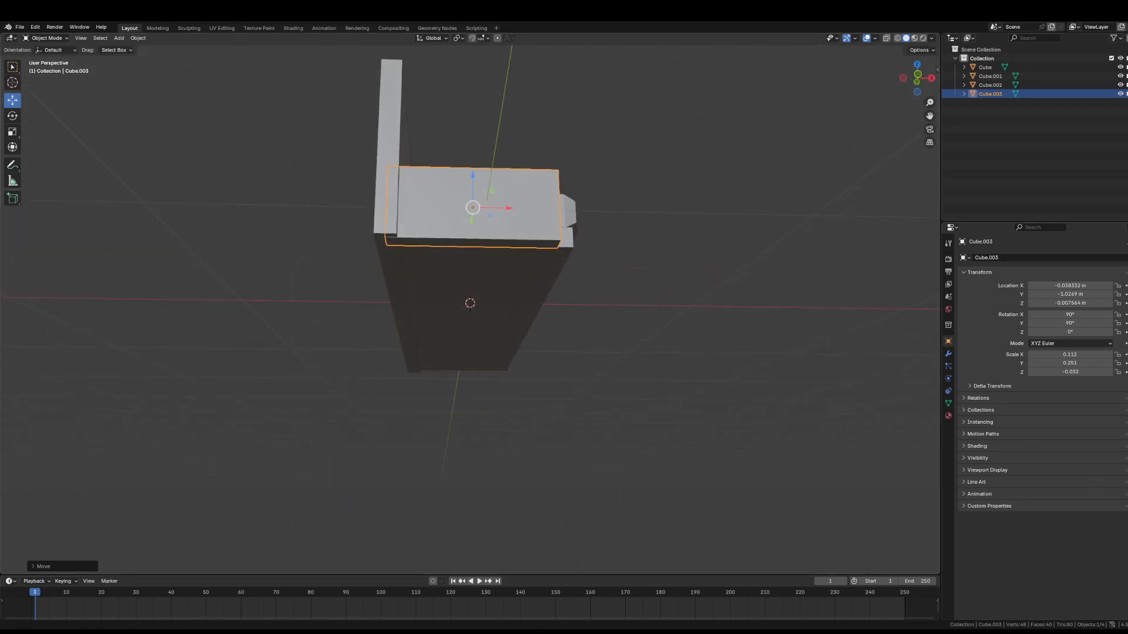